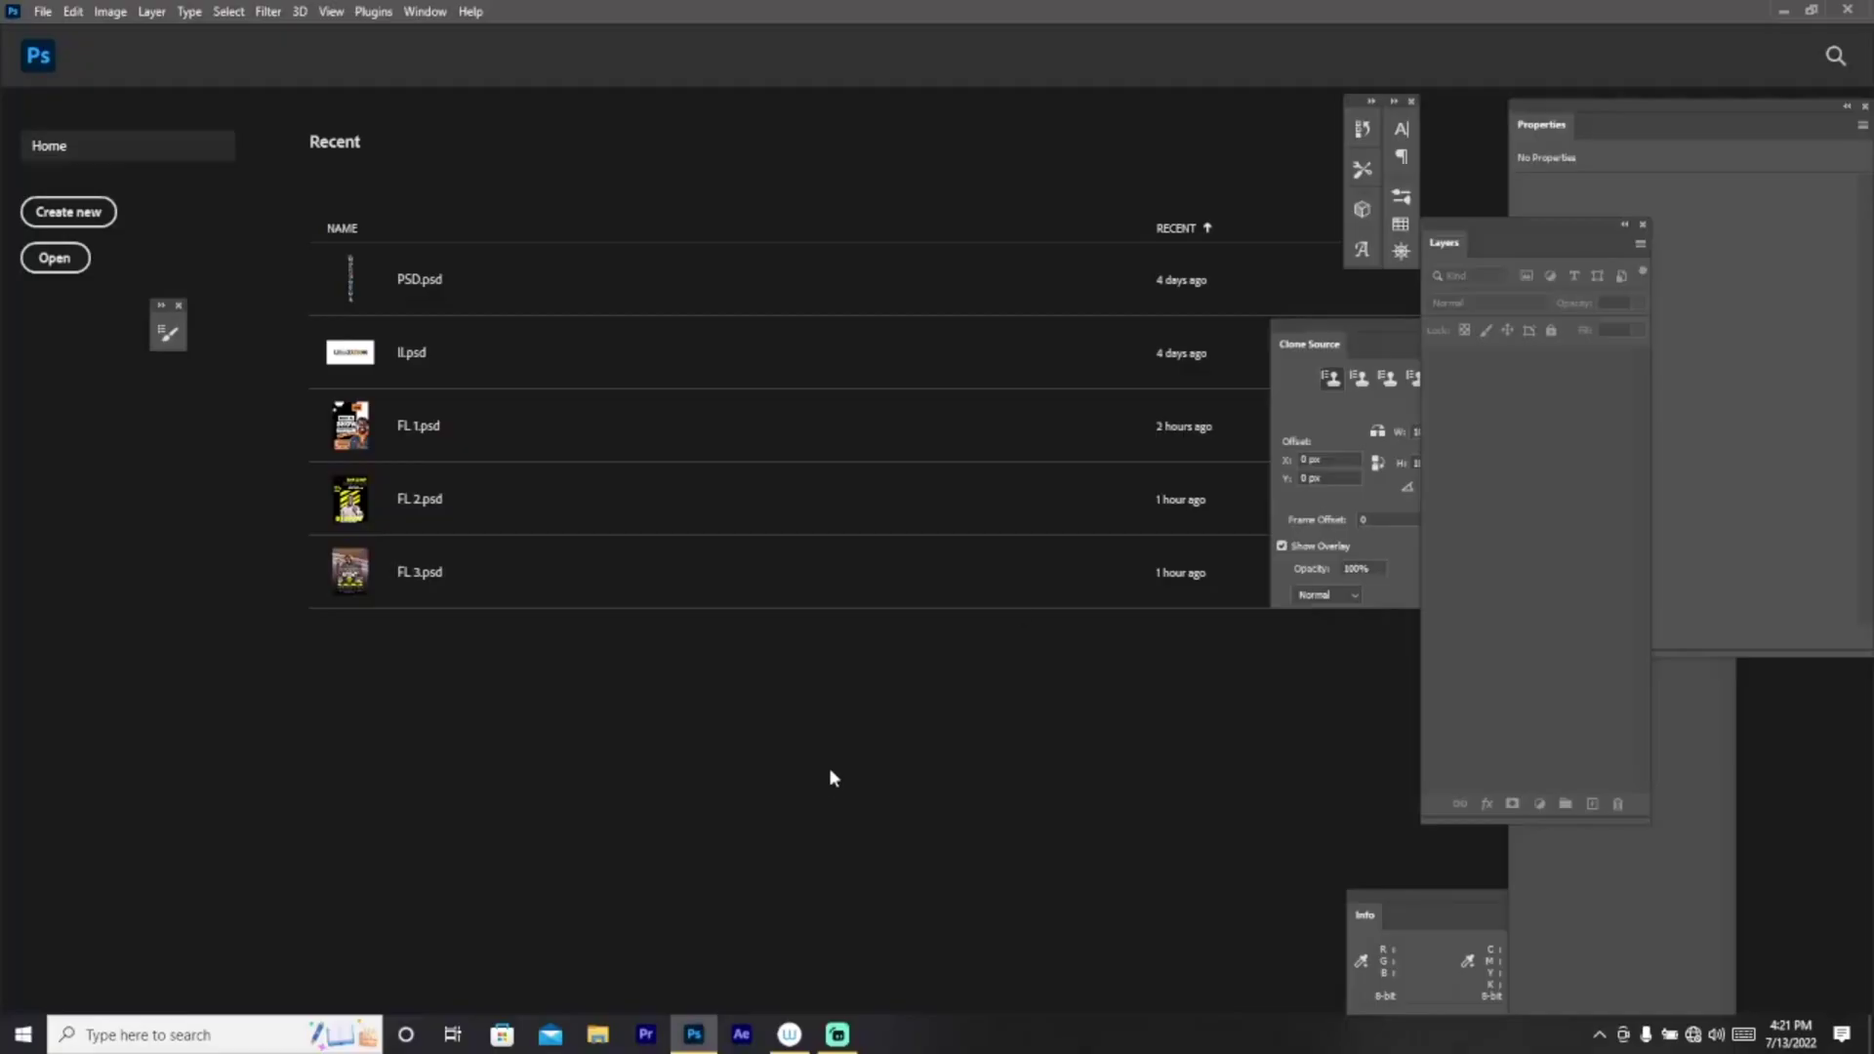
# Step: Create a 9 × 12 inch, 300 ppi CMYK Color document
pyautogui.click(73, 215)
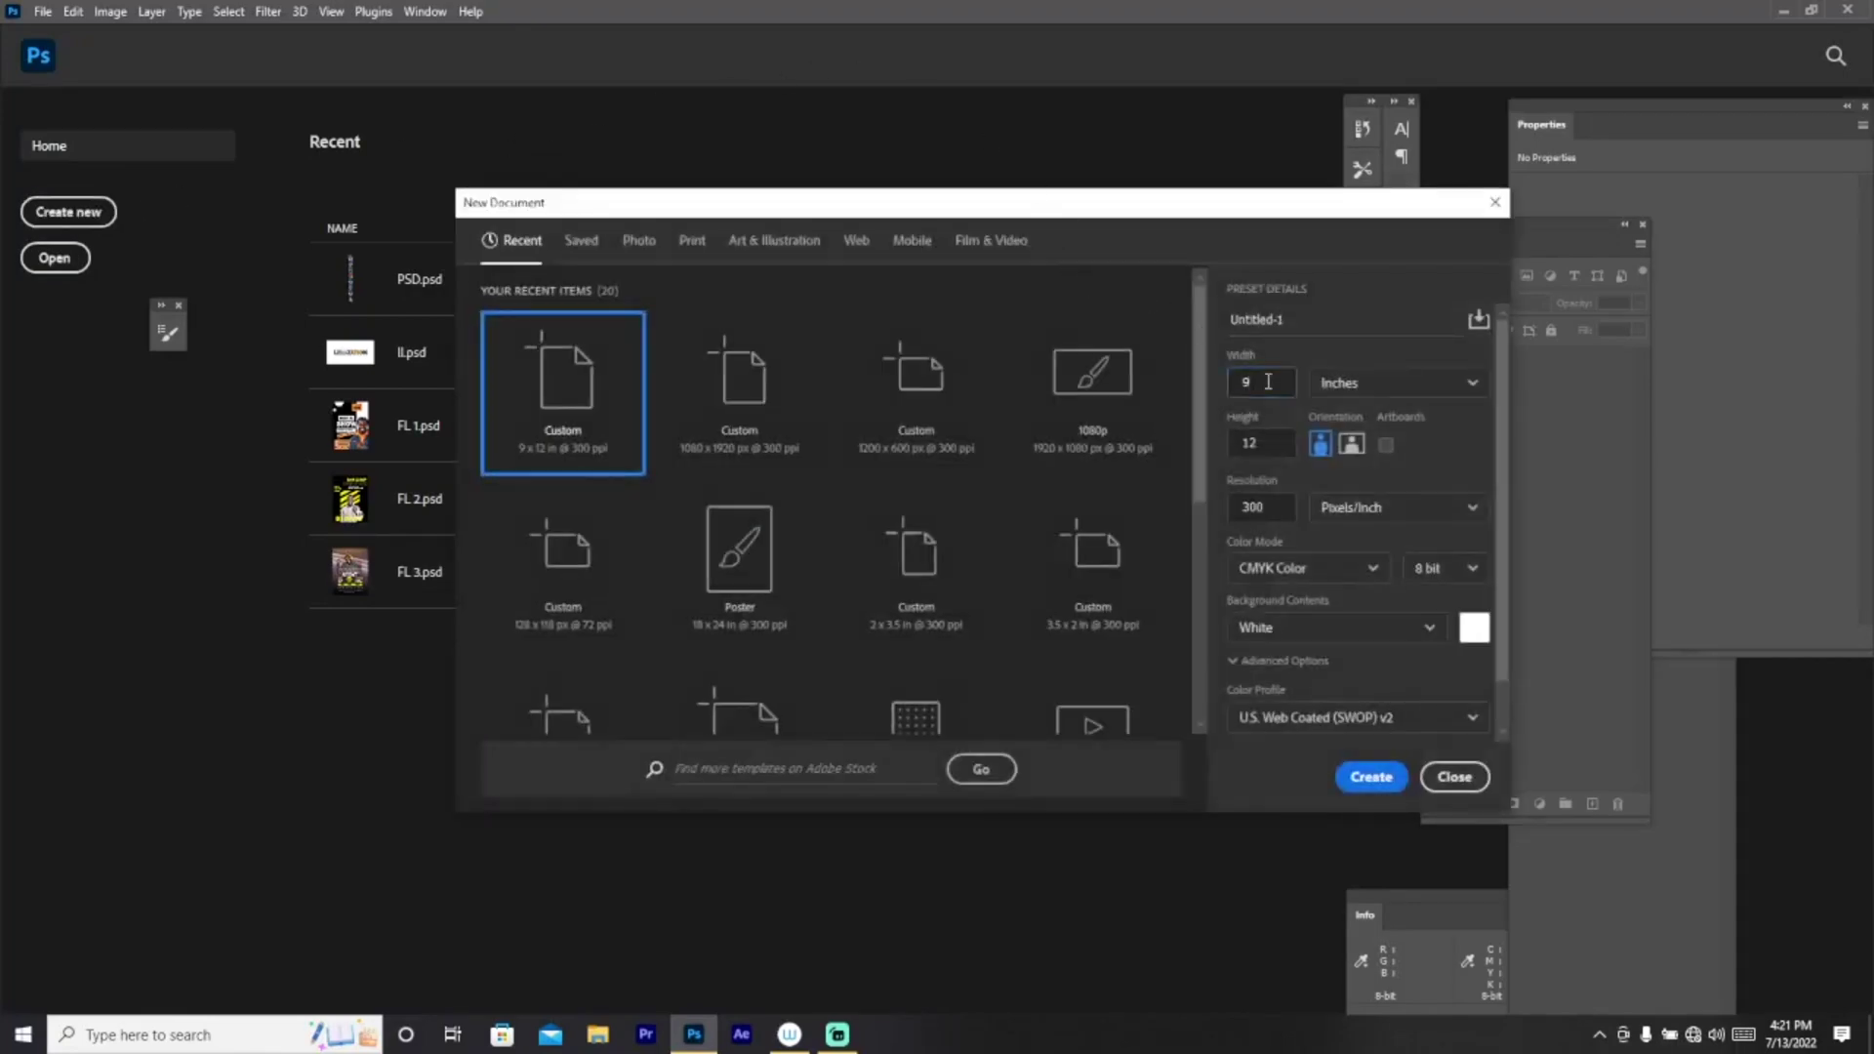
pyautogui.click(1275, 445)
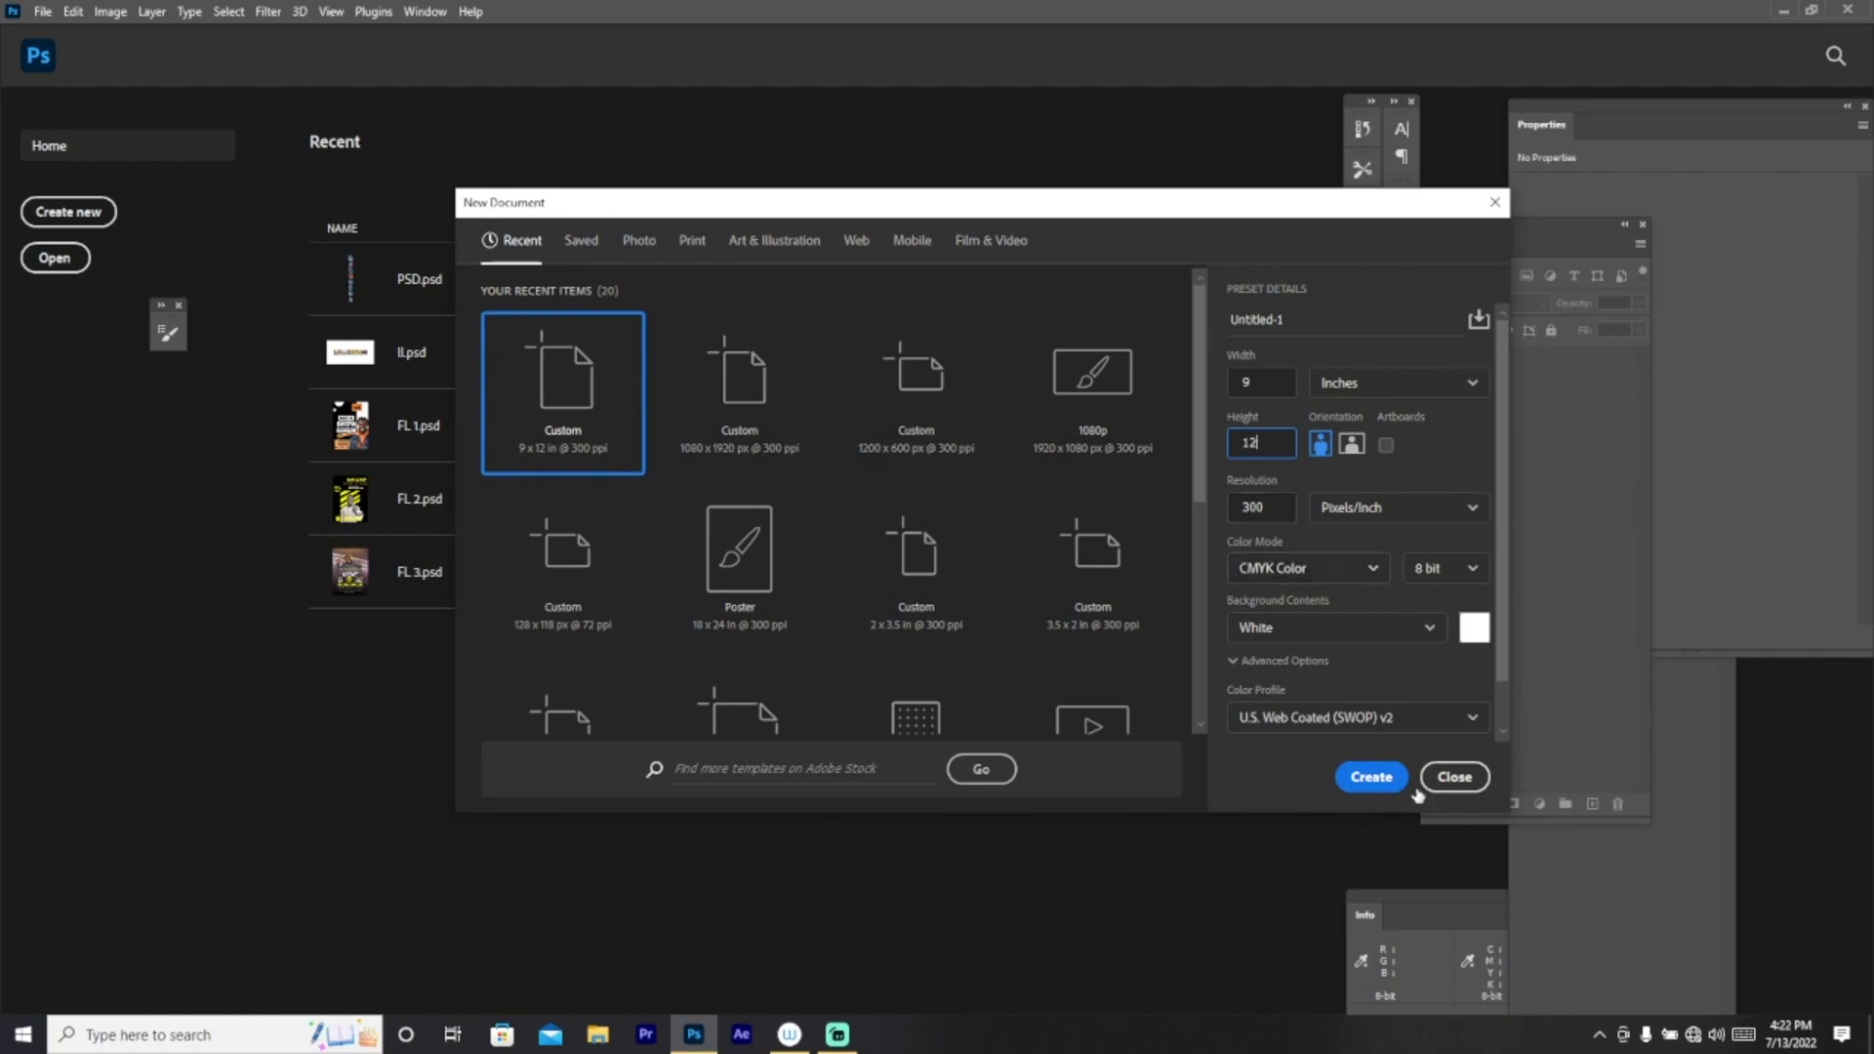
pyautogui.click(1371, 777)
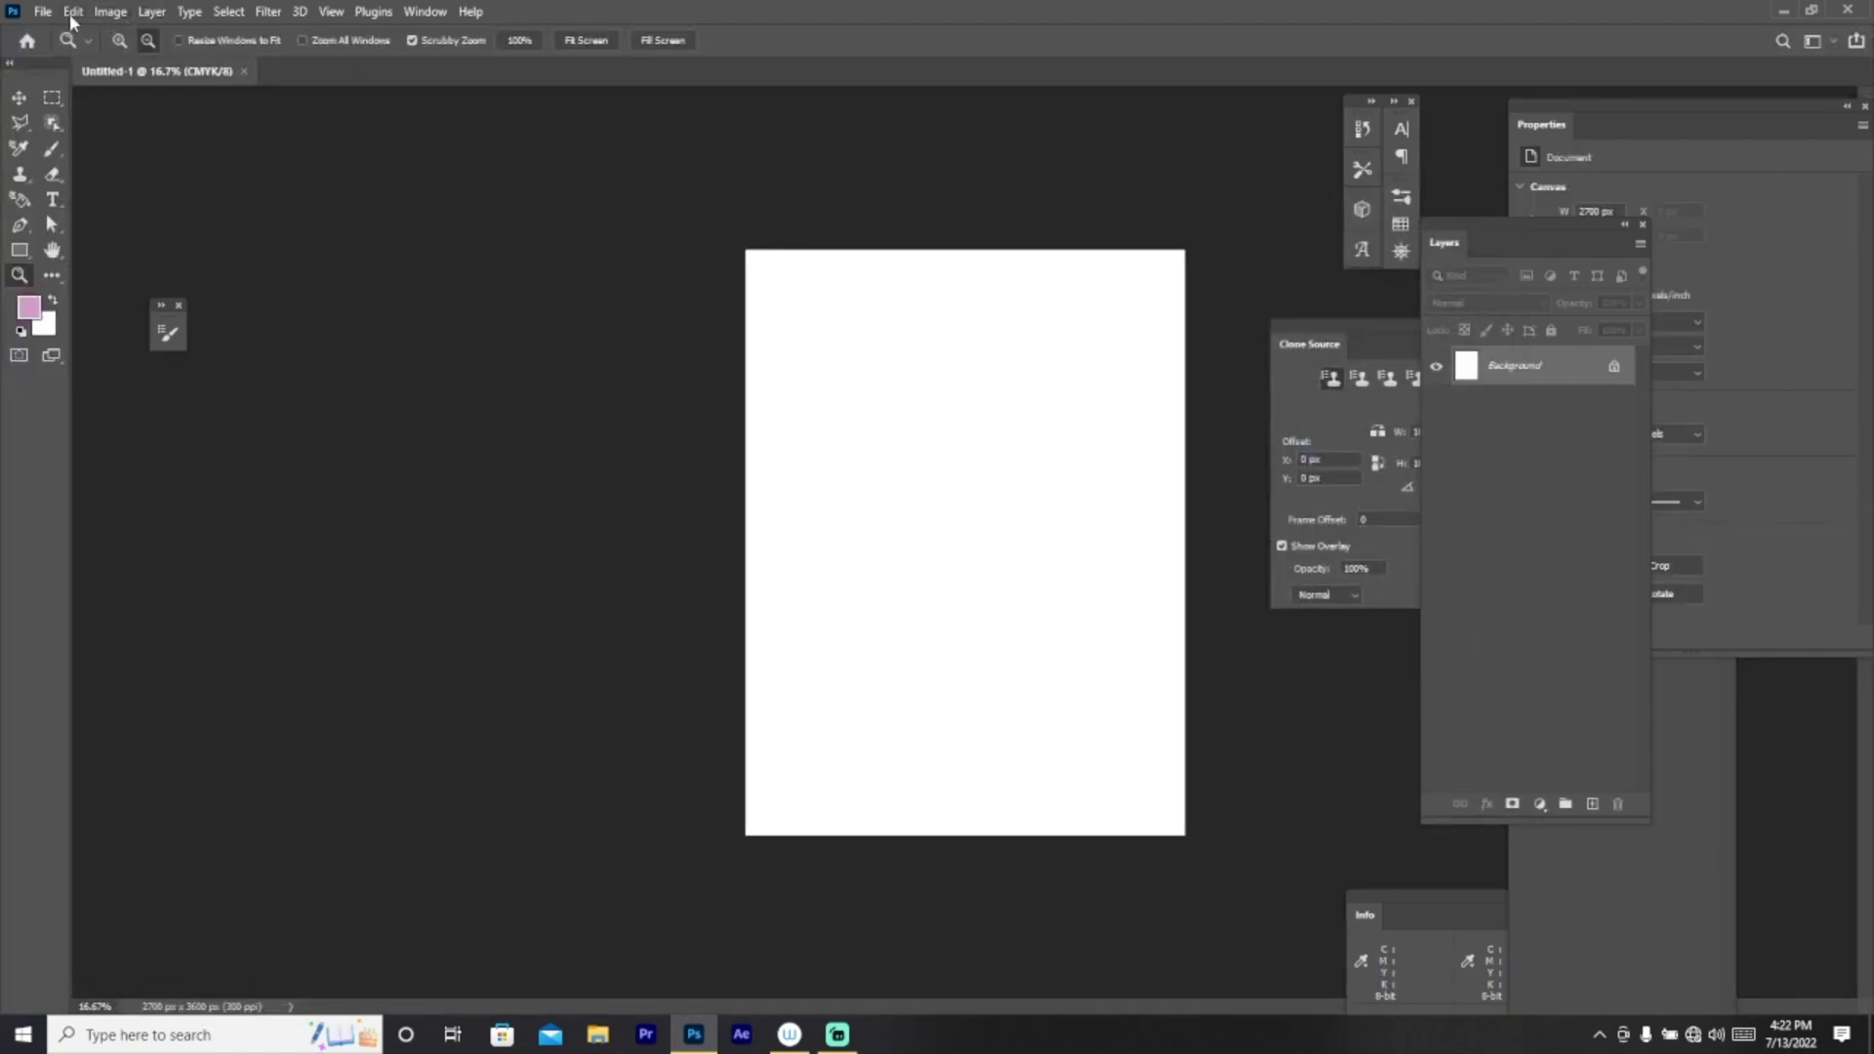
# Step: Fill the background with black and add a new empty Layer 1
pyautogui.click(74, 13)
pyautogui.click(104, 310)
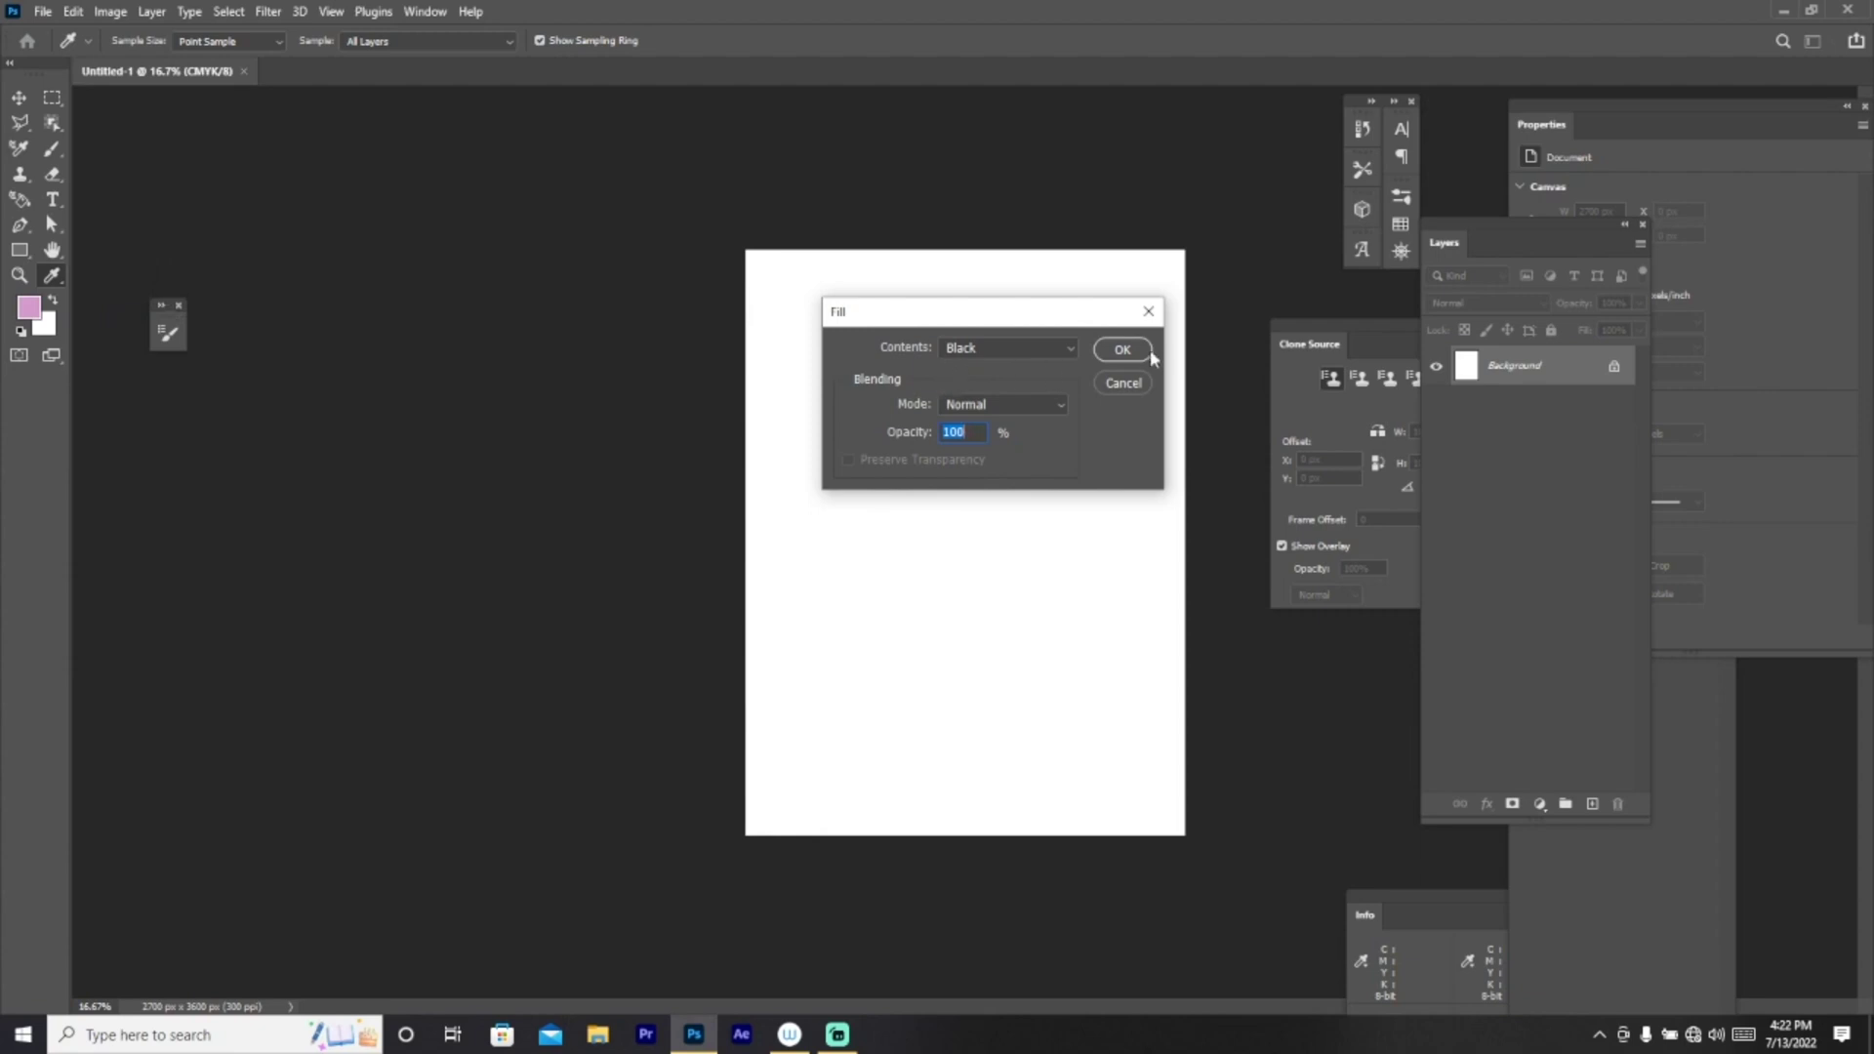
pyautogui.click(1122, 350)
pyautogui.press('z')
pyautogui.click(1593, 803)
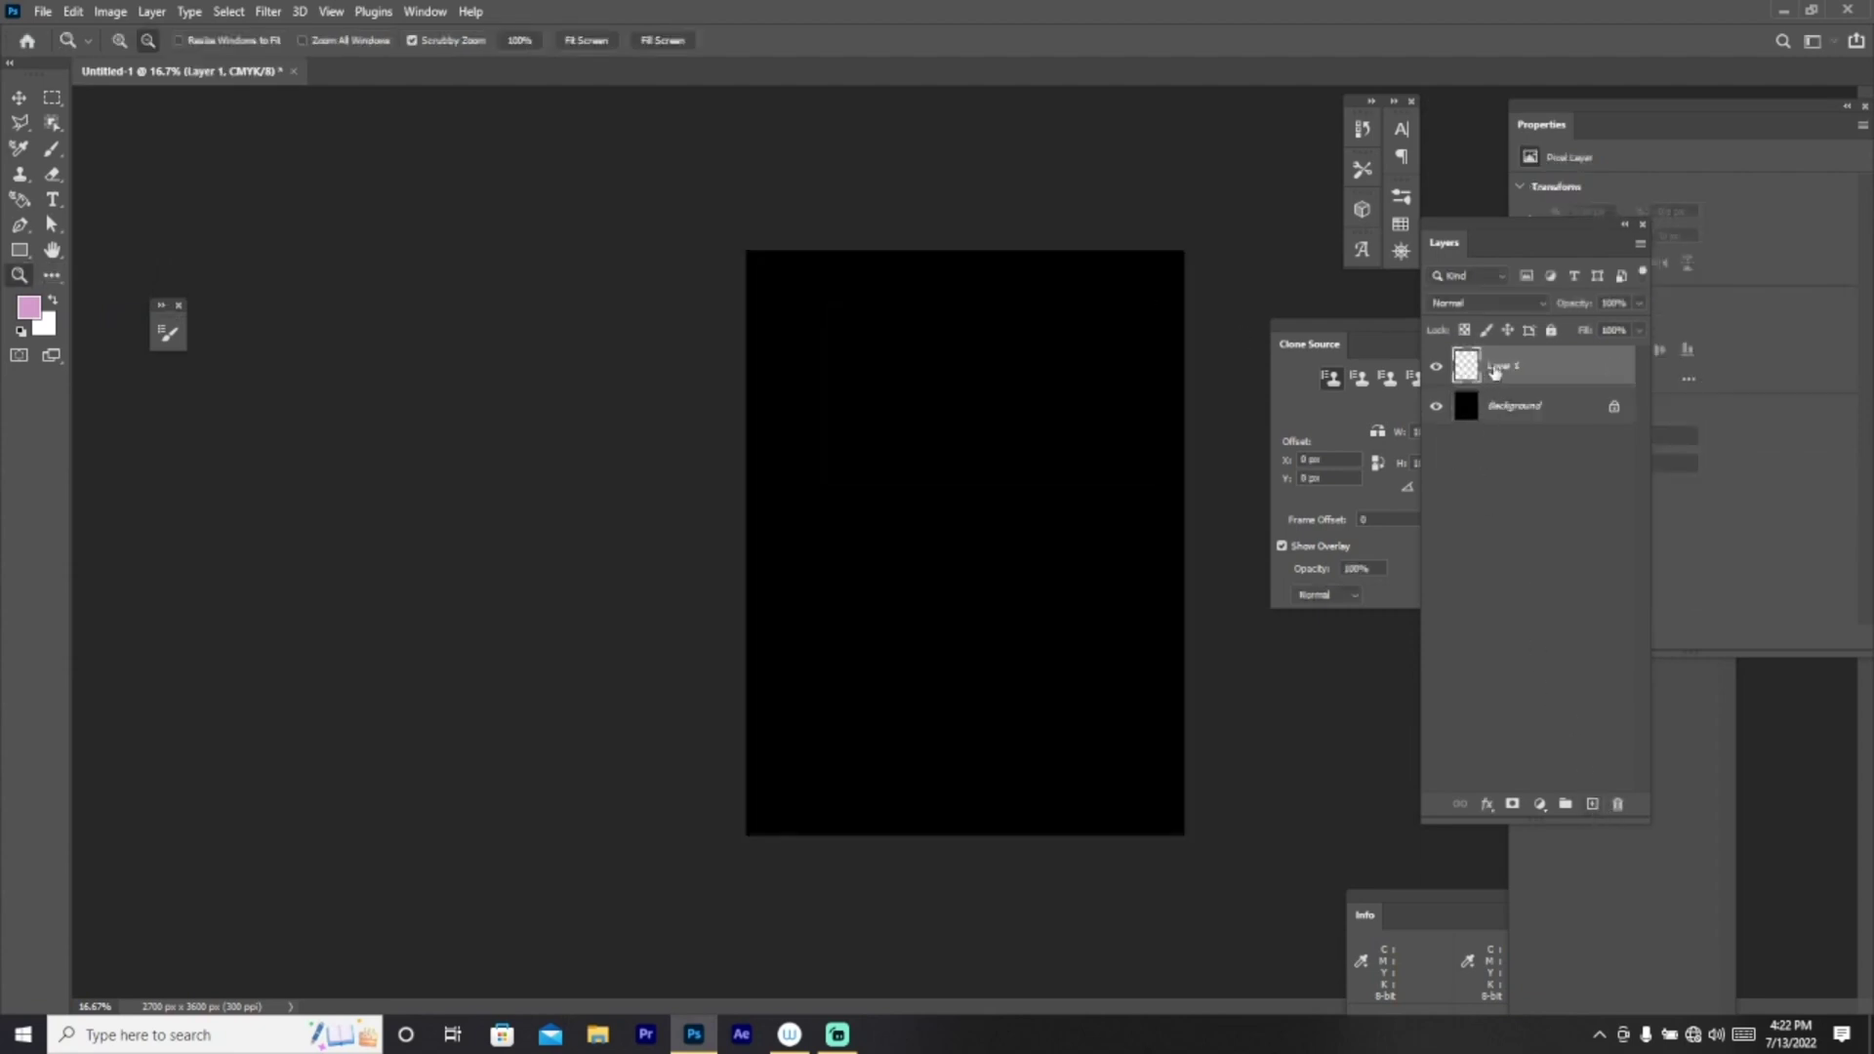
# Step: Set a deep magenta foreground and paint soft-round brush dabs at the canvas centre
pyautogui.click(28, 308)
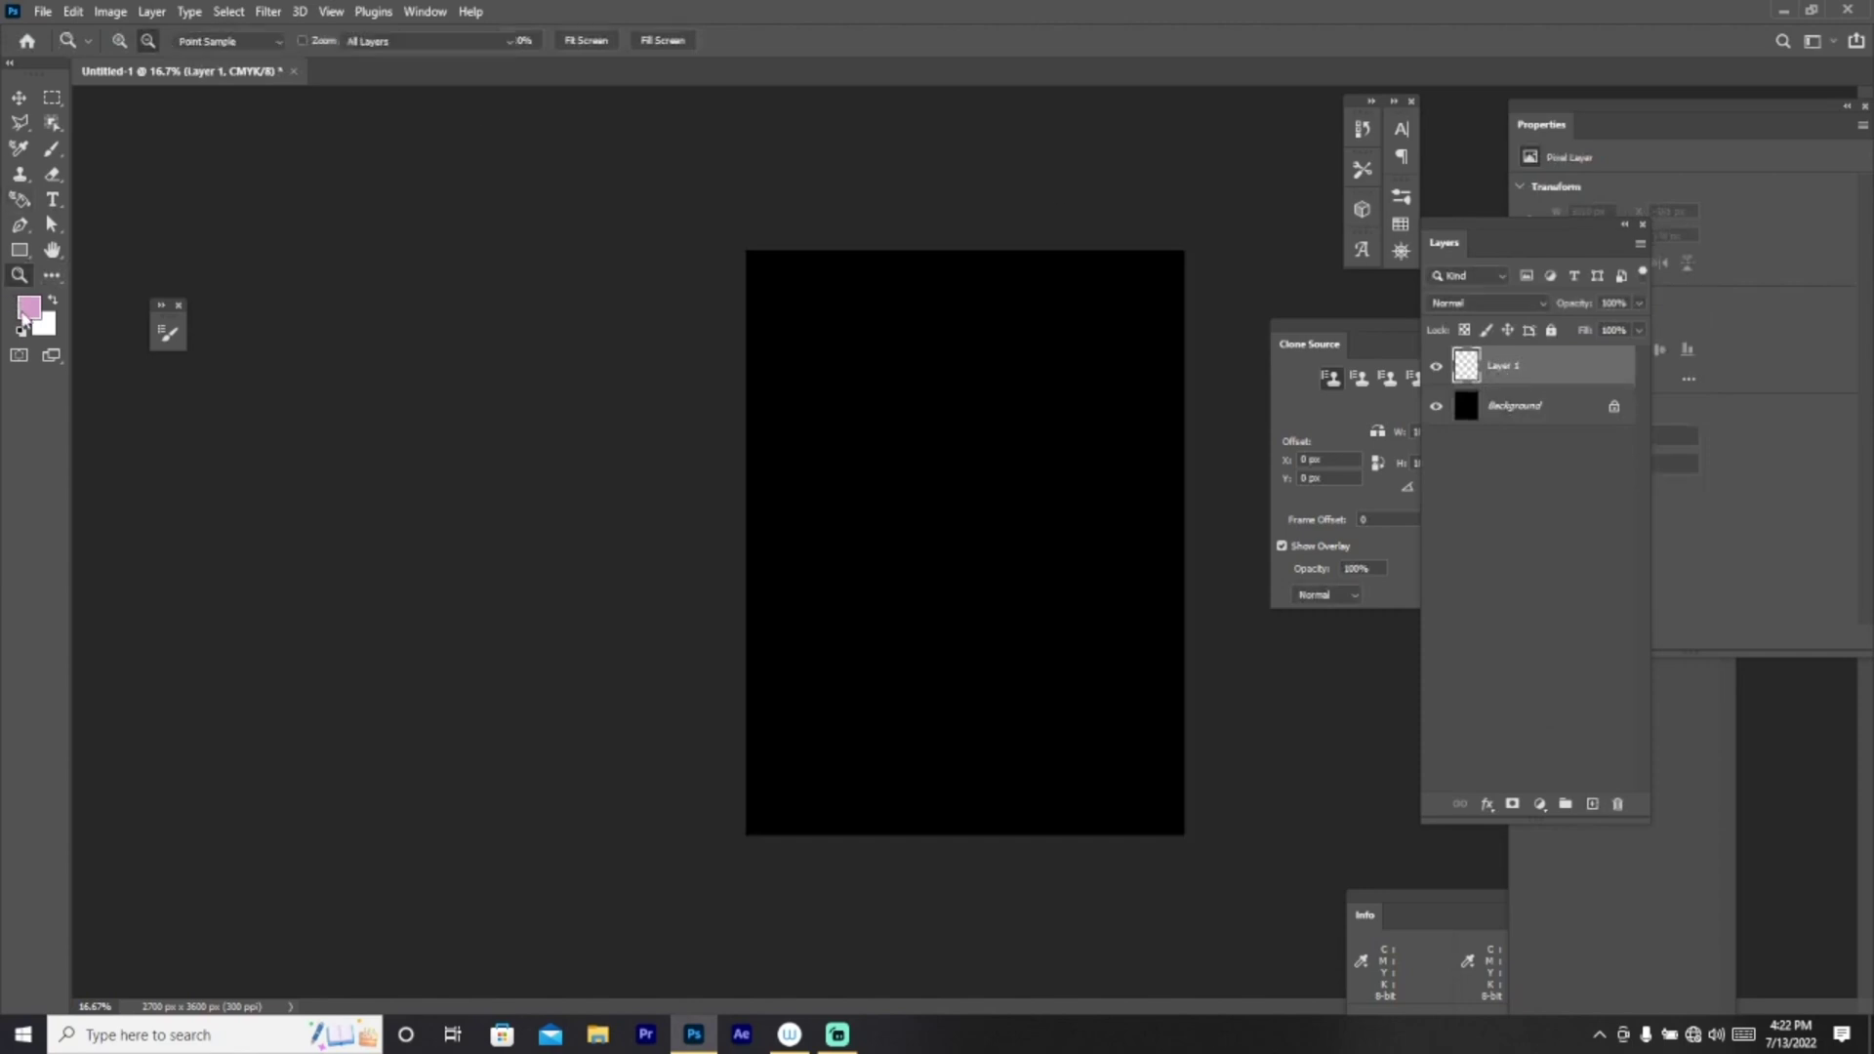
pyautogui.moveTo(1471, 564); pyautogui.dragTo(1594, 597)
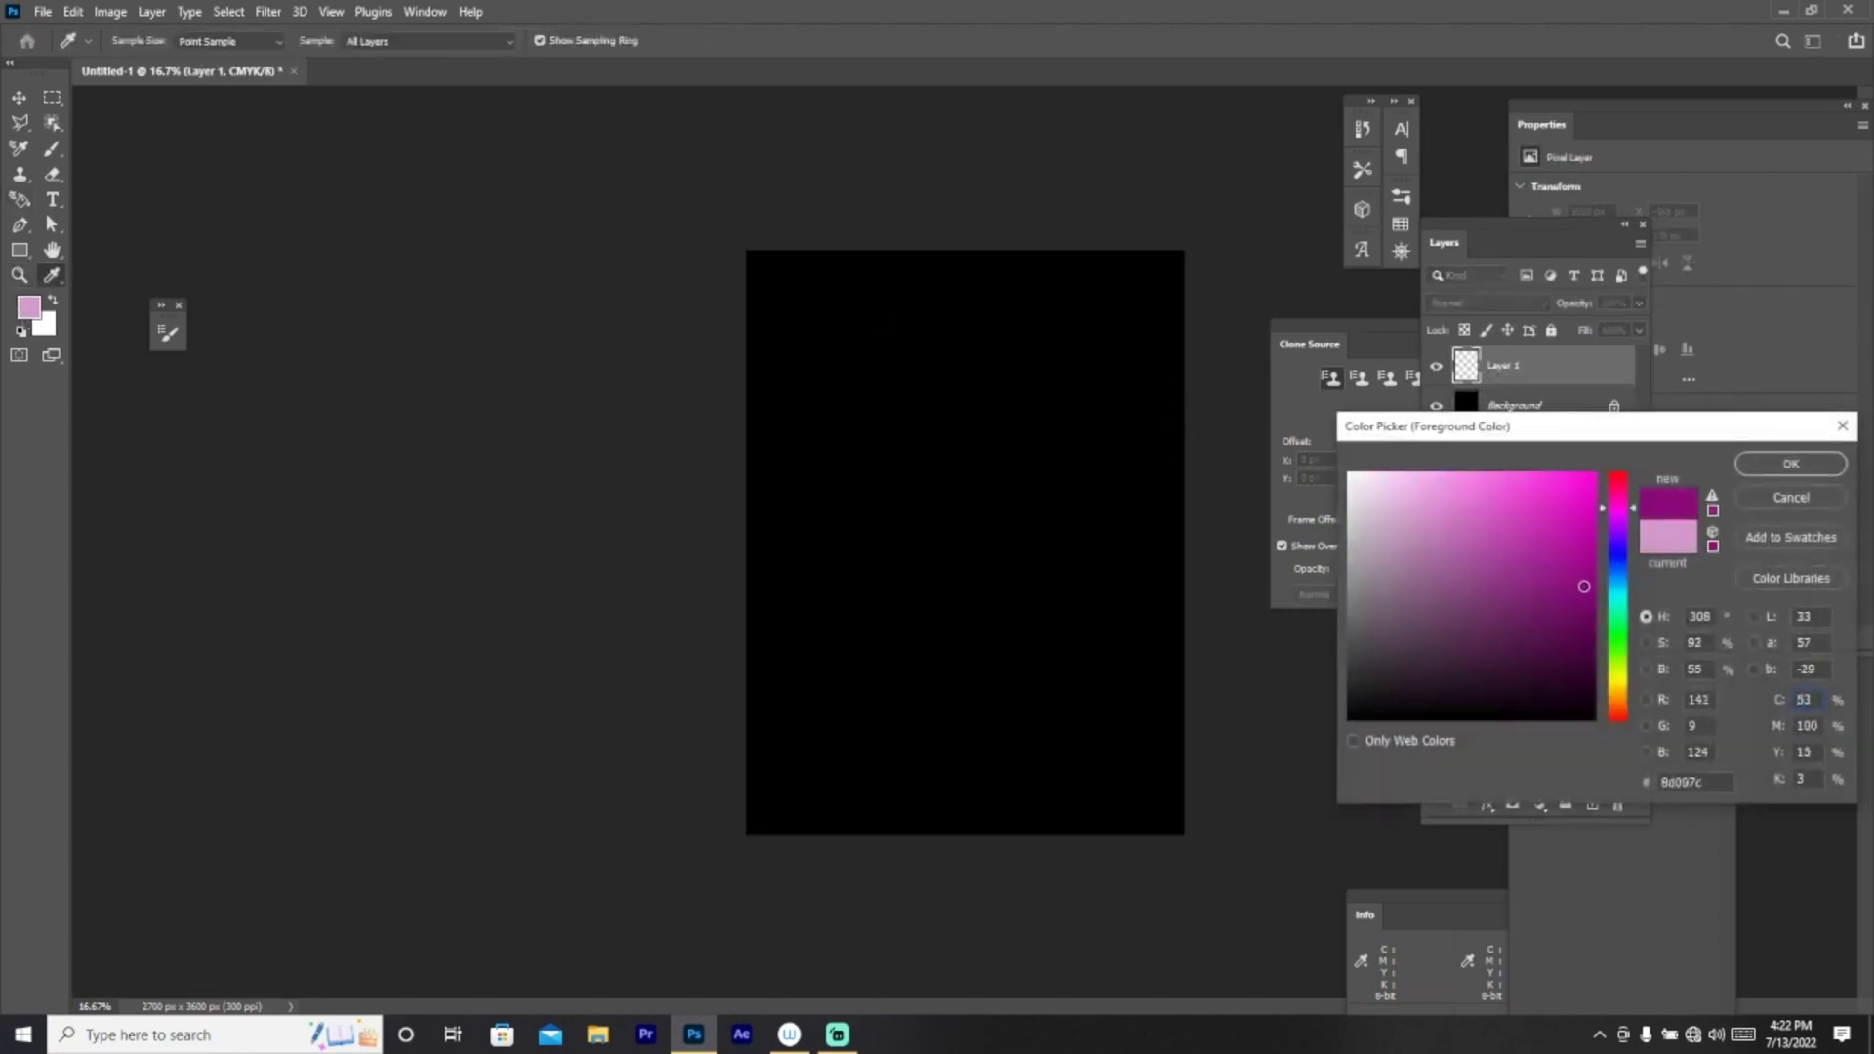
pyautogui.click(1789, 465)
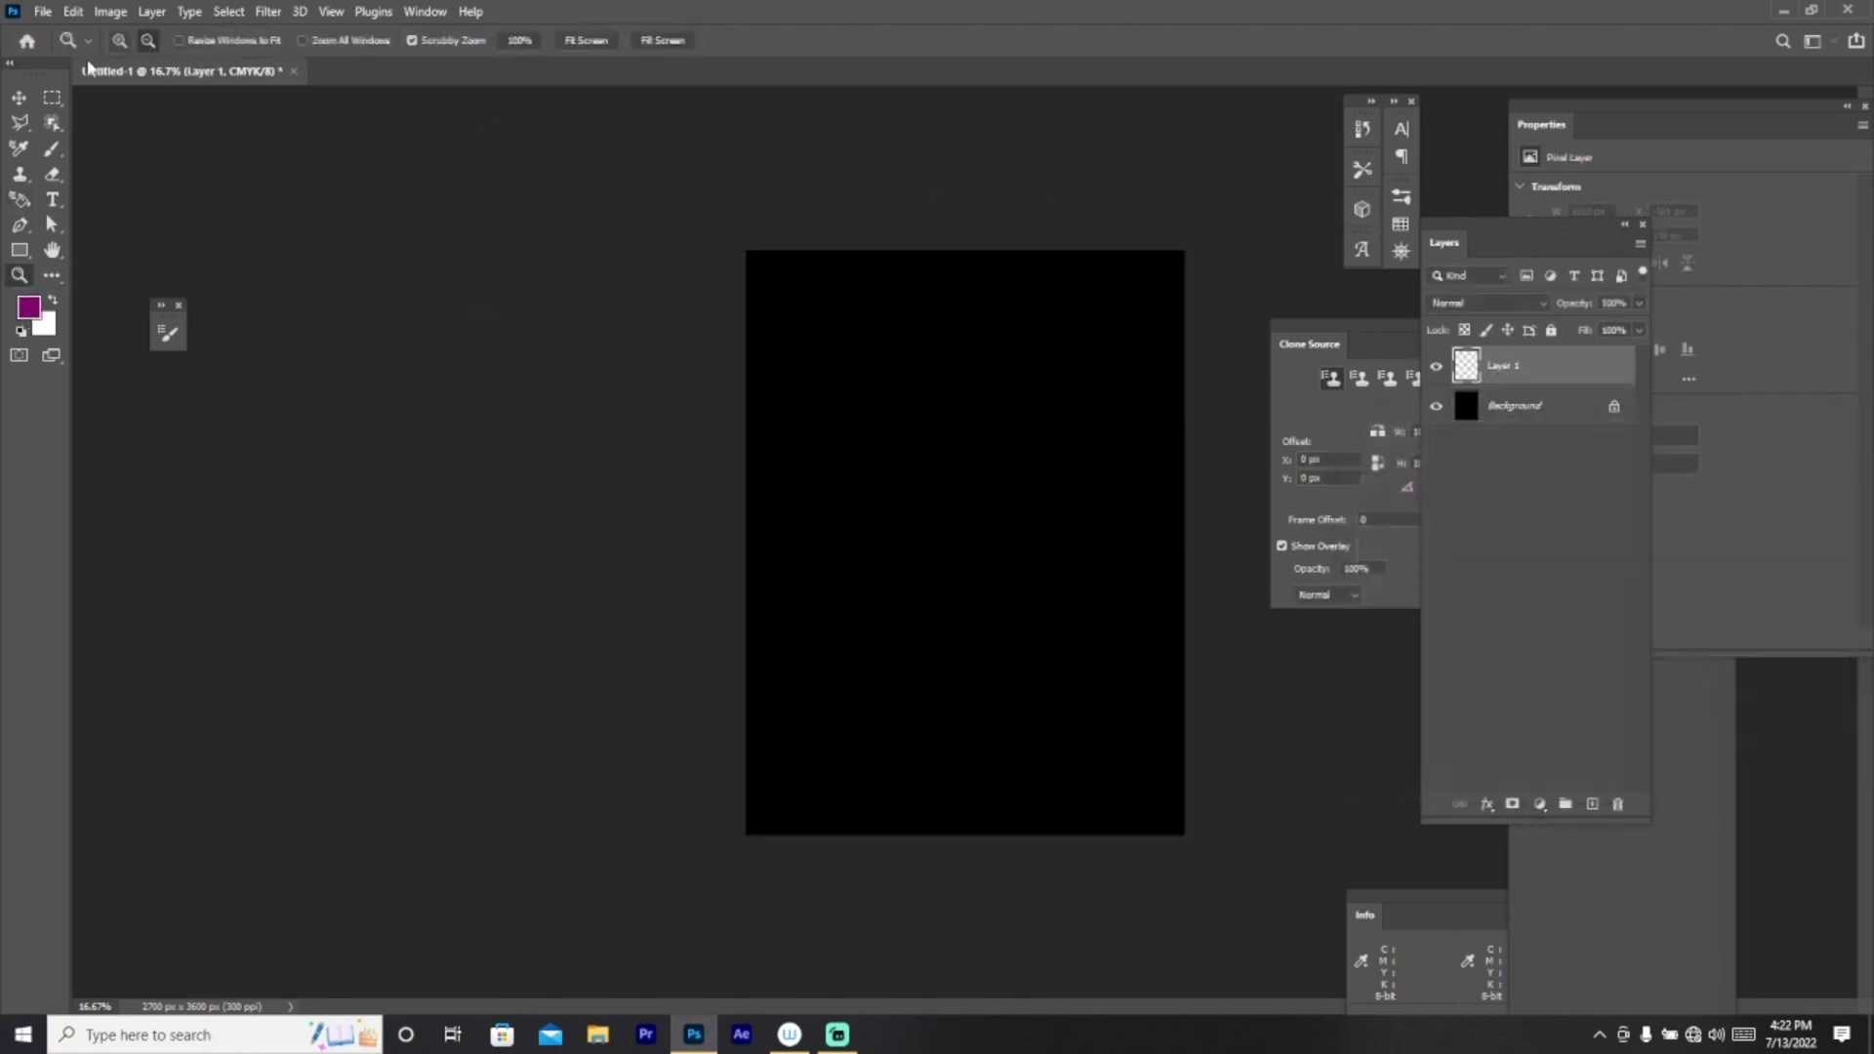
pyautogui.click(52, 148)
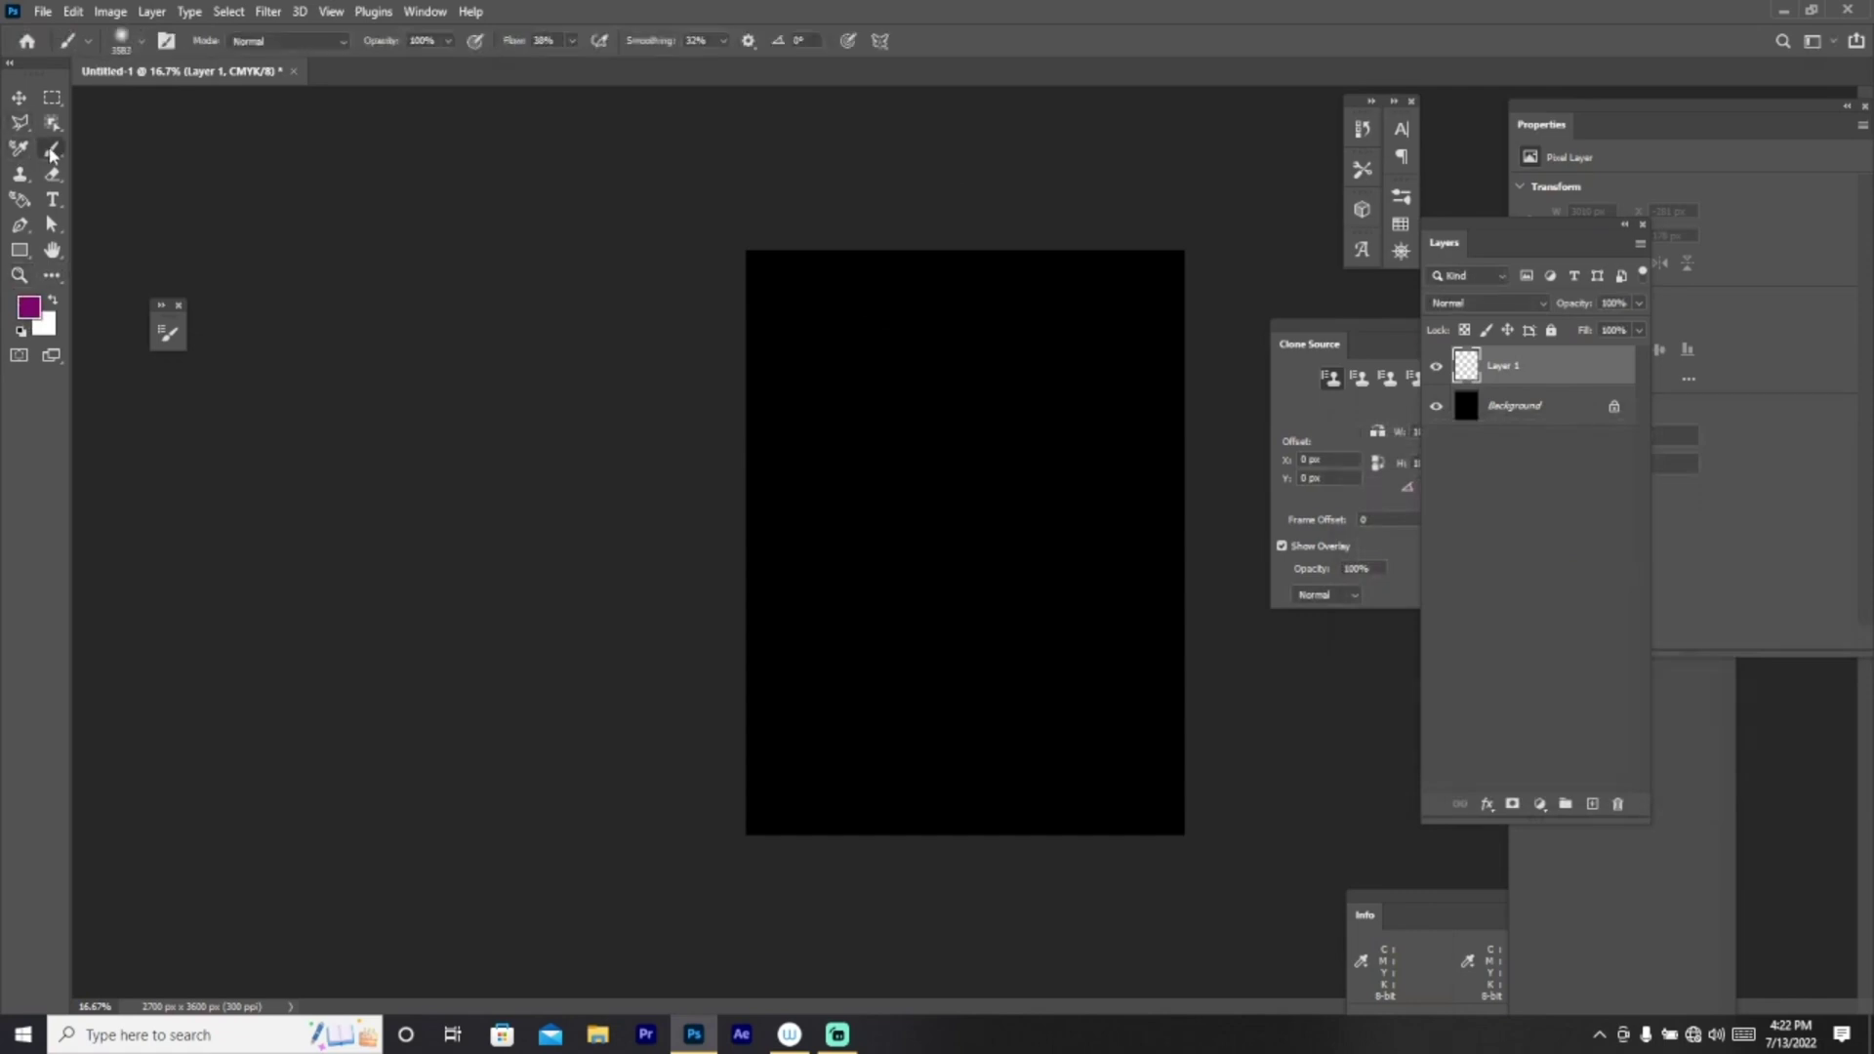
pyautogui.click(141, 41)
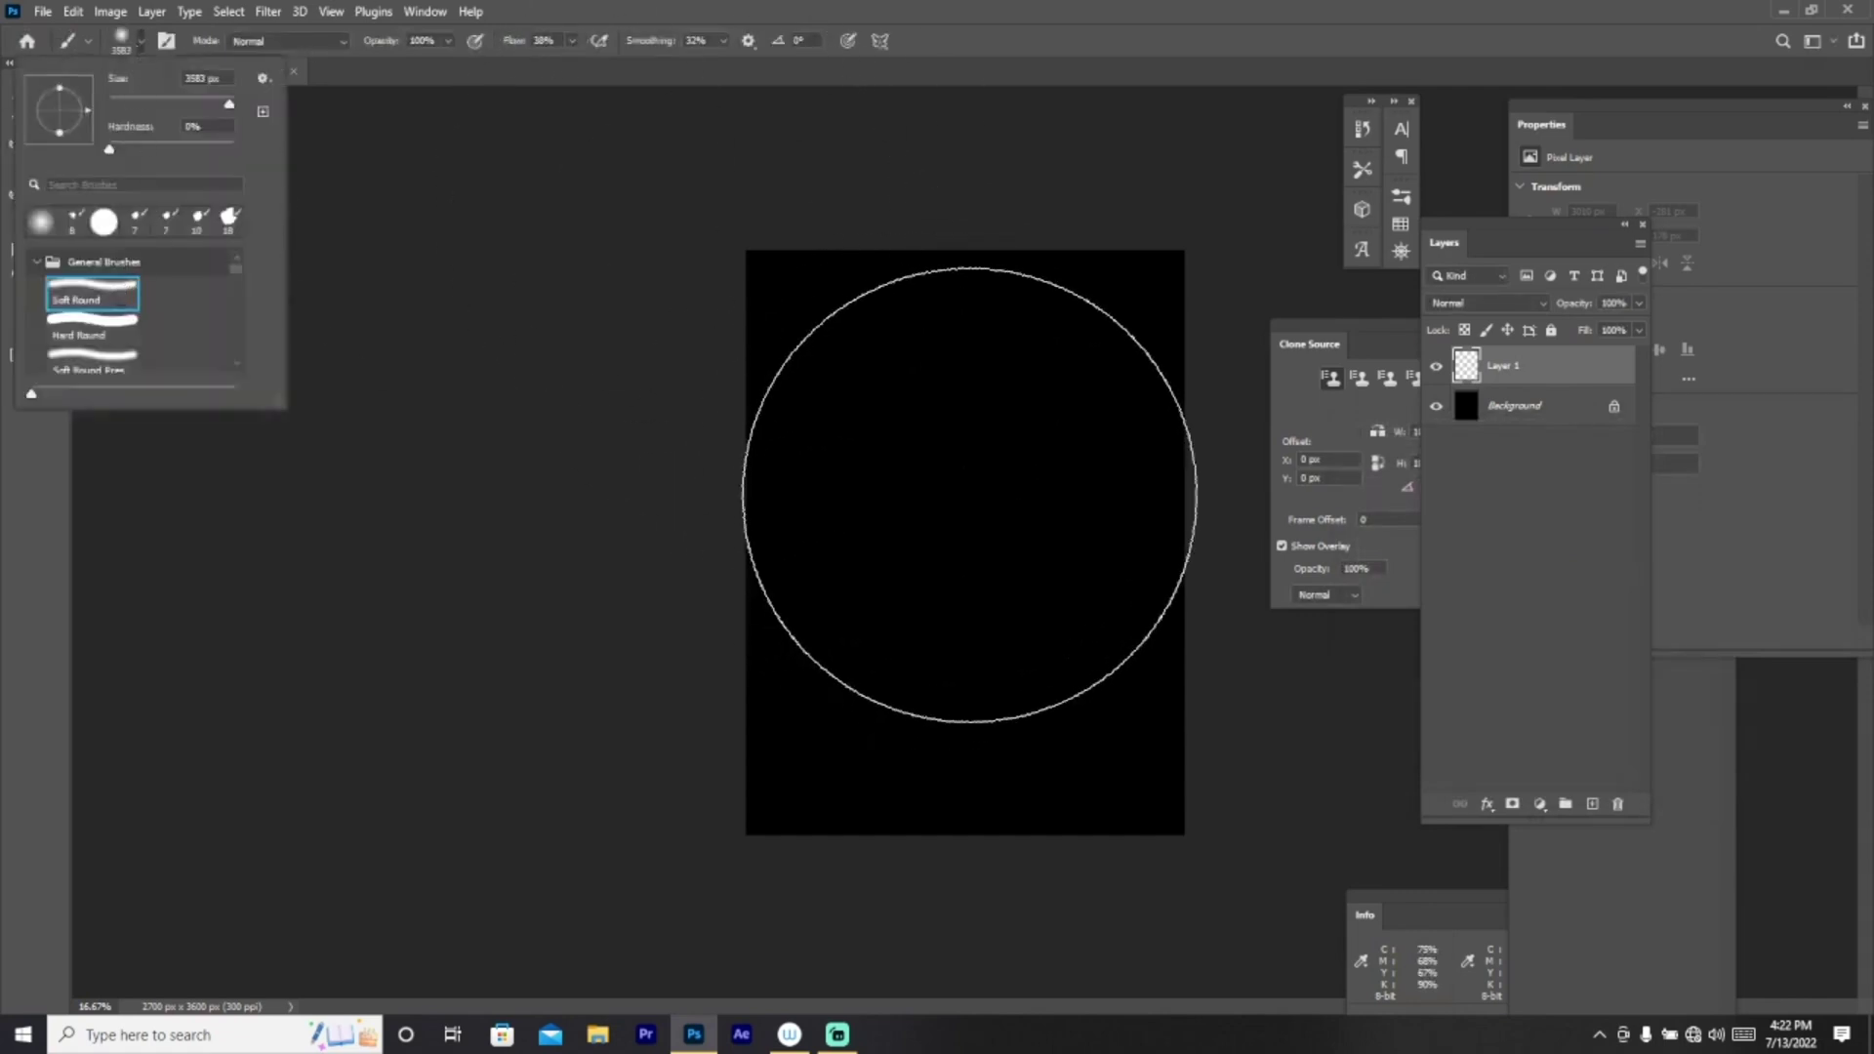
pyautogui.click(965, 493)
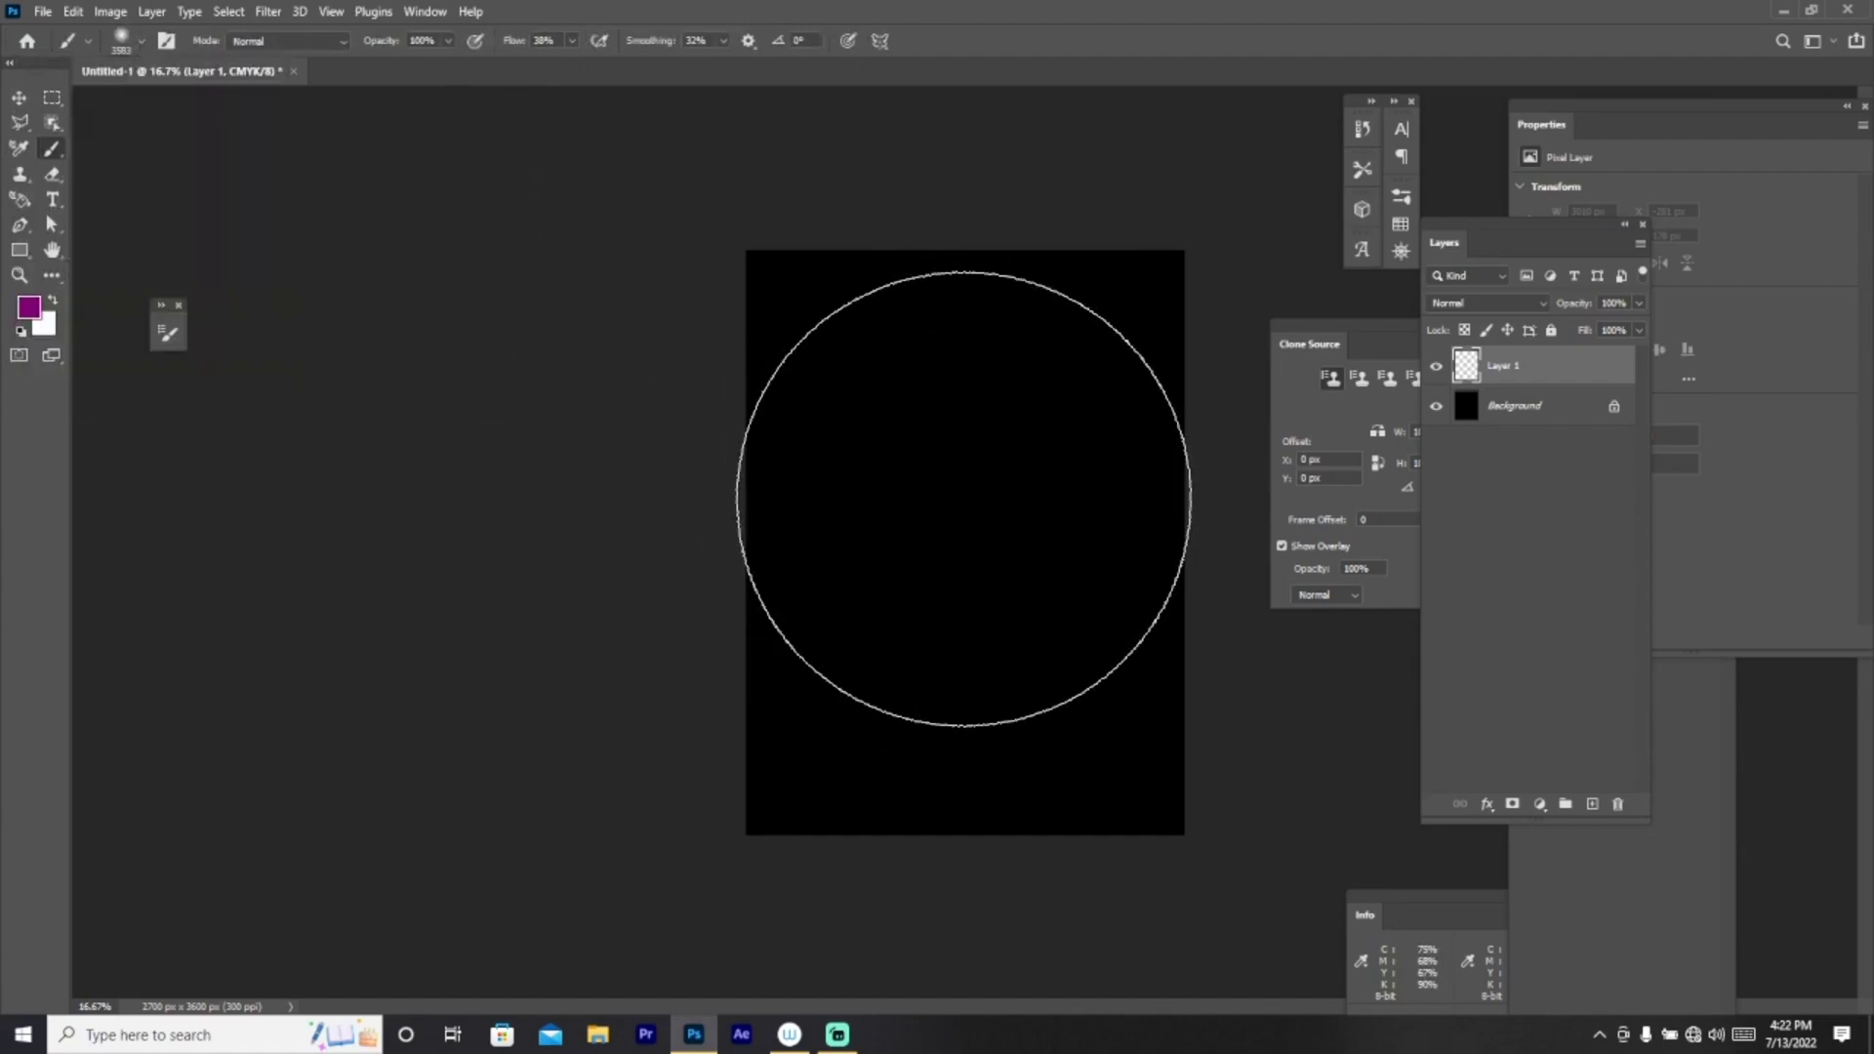
pyautogui.click(963, 498)
pyautogui.click(963, 498)
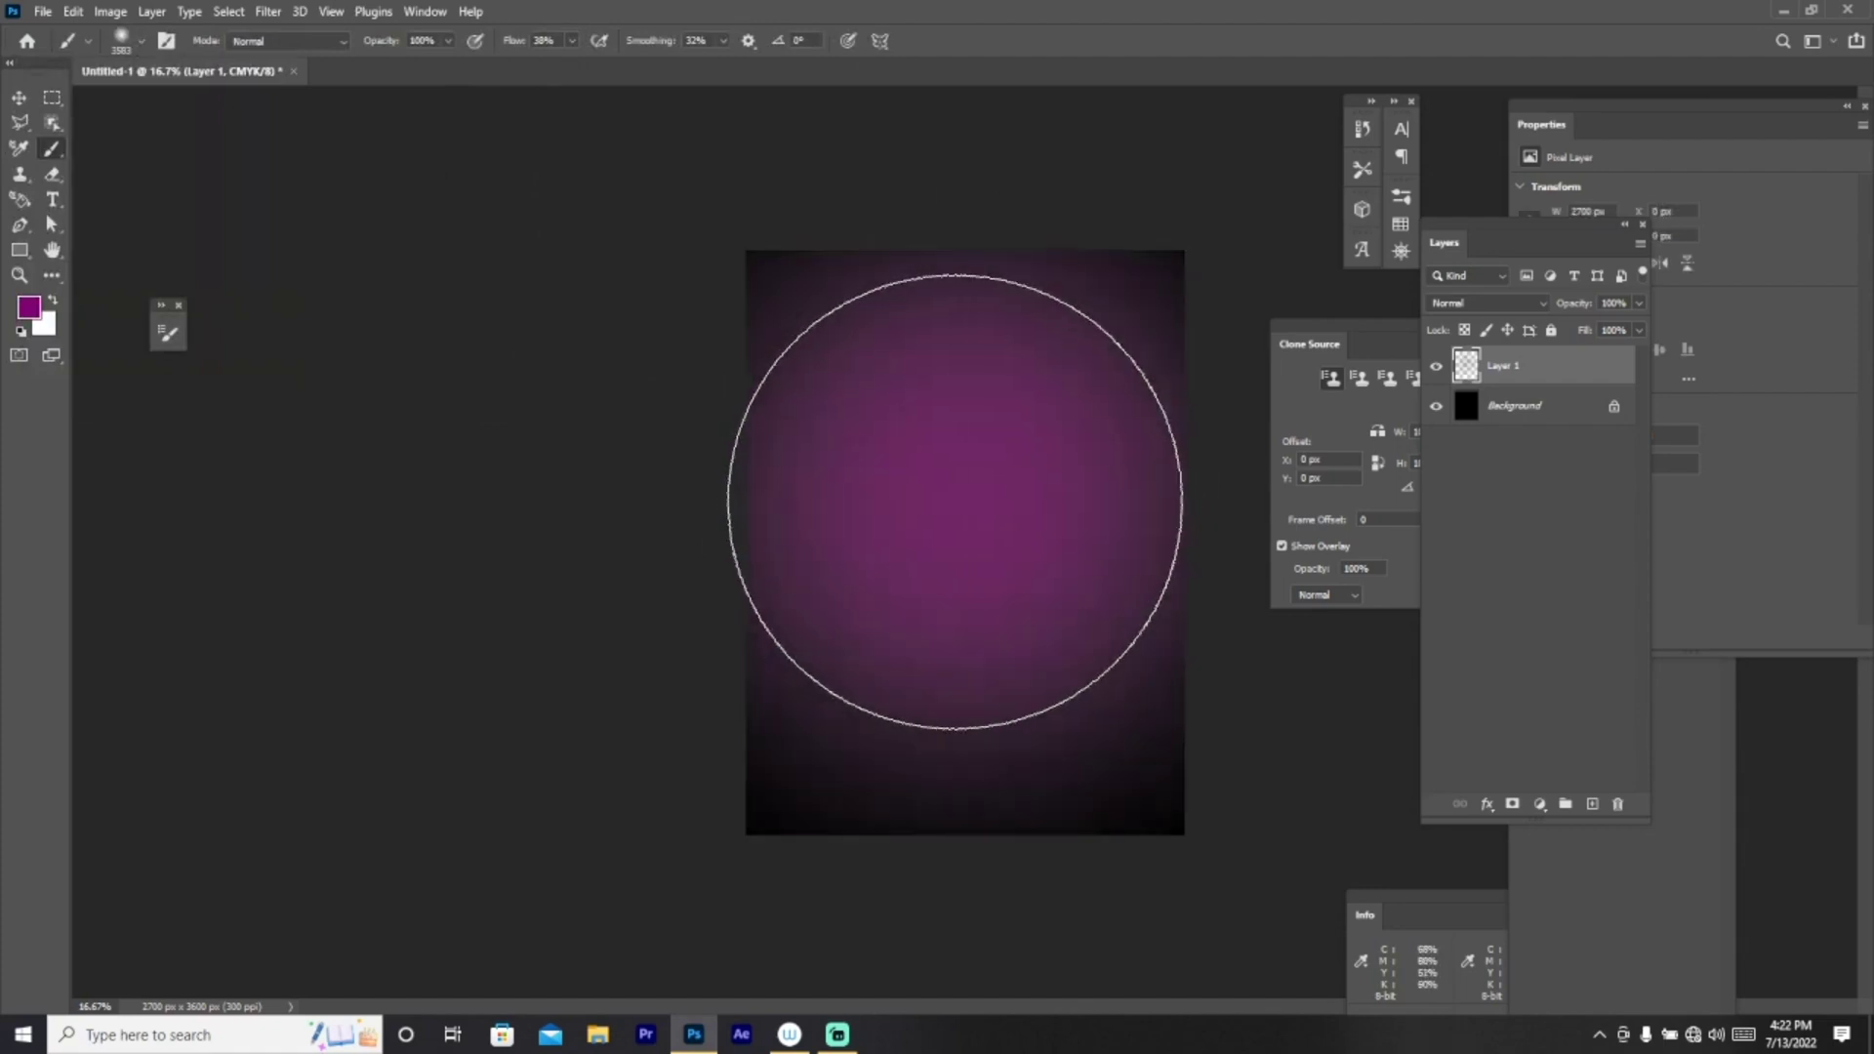
pyautogui.click(962, 524)
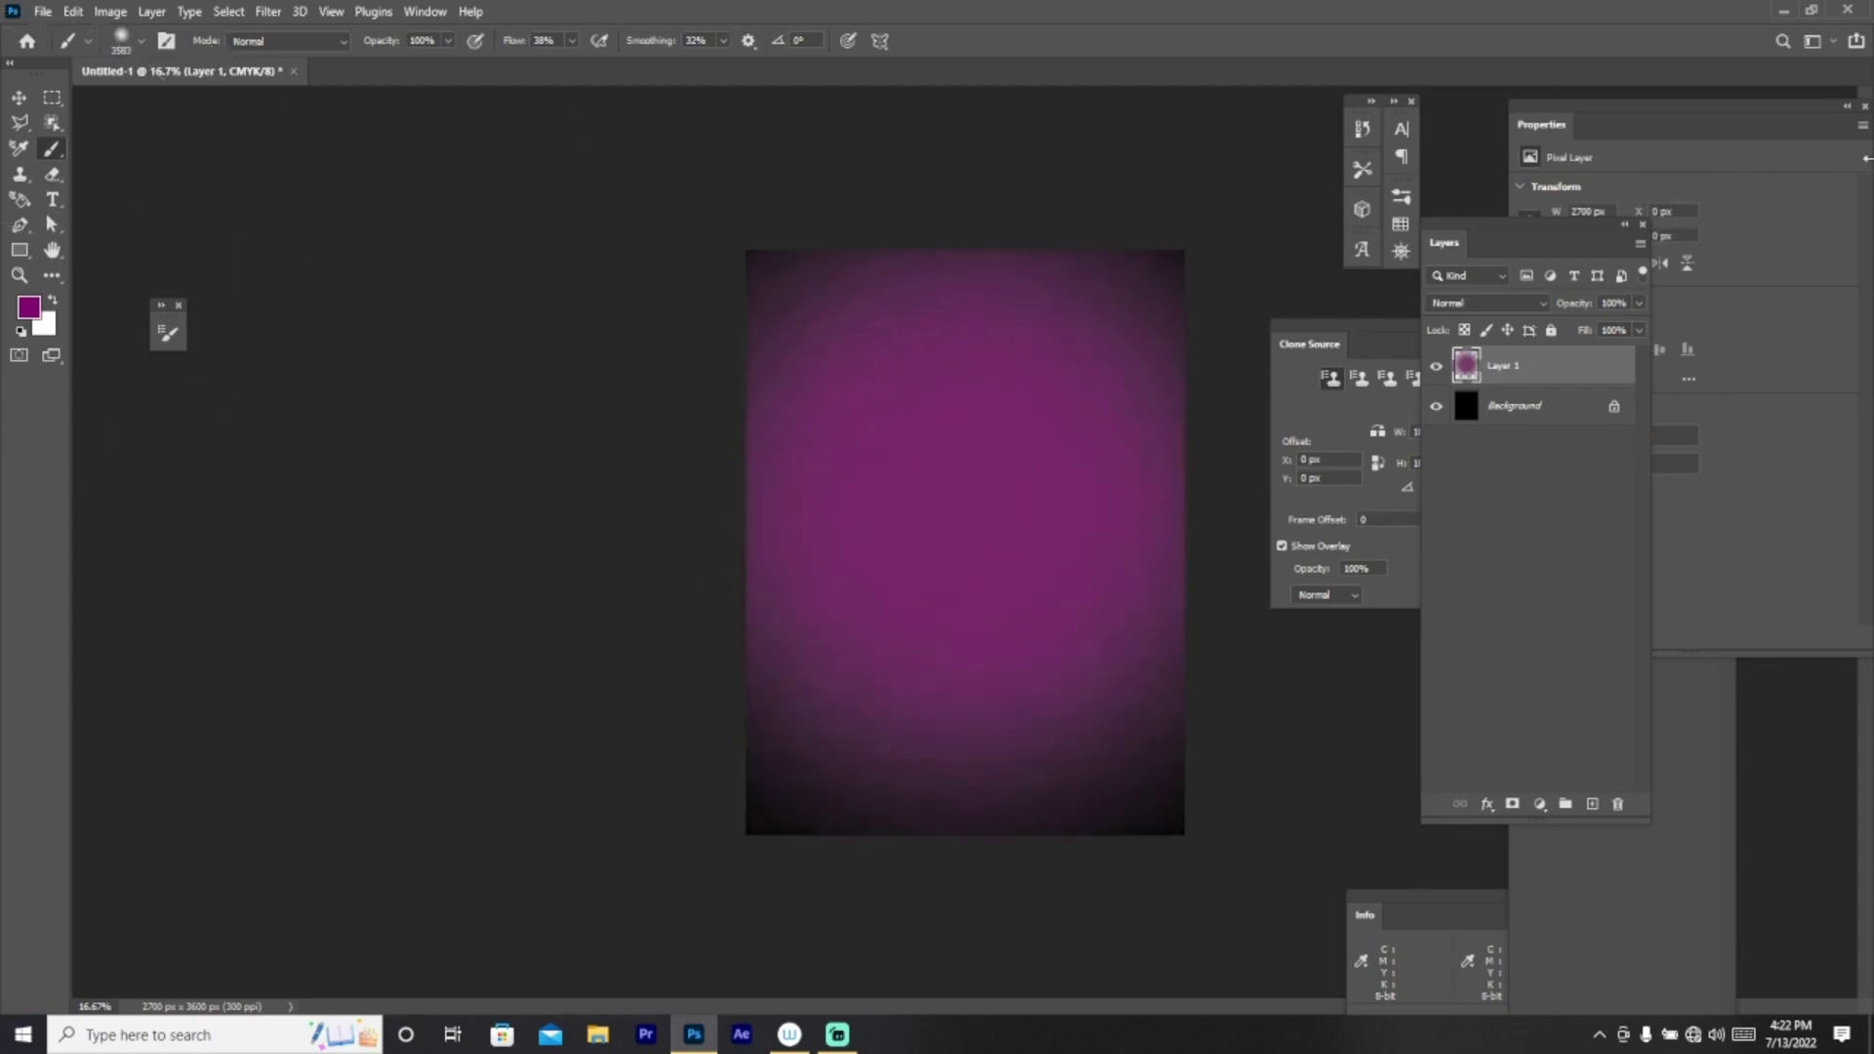
# Step: Reduce the brush size to 65 px
pyautogui.click(142, 44)
pyautogui.moveTo(179, 104); pyautogui.dragTo(150, 103)
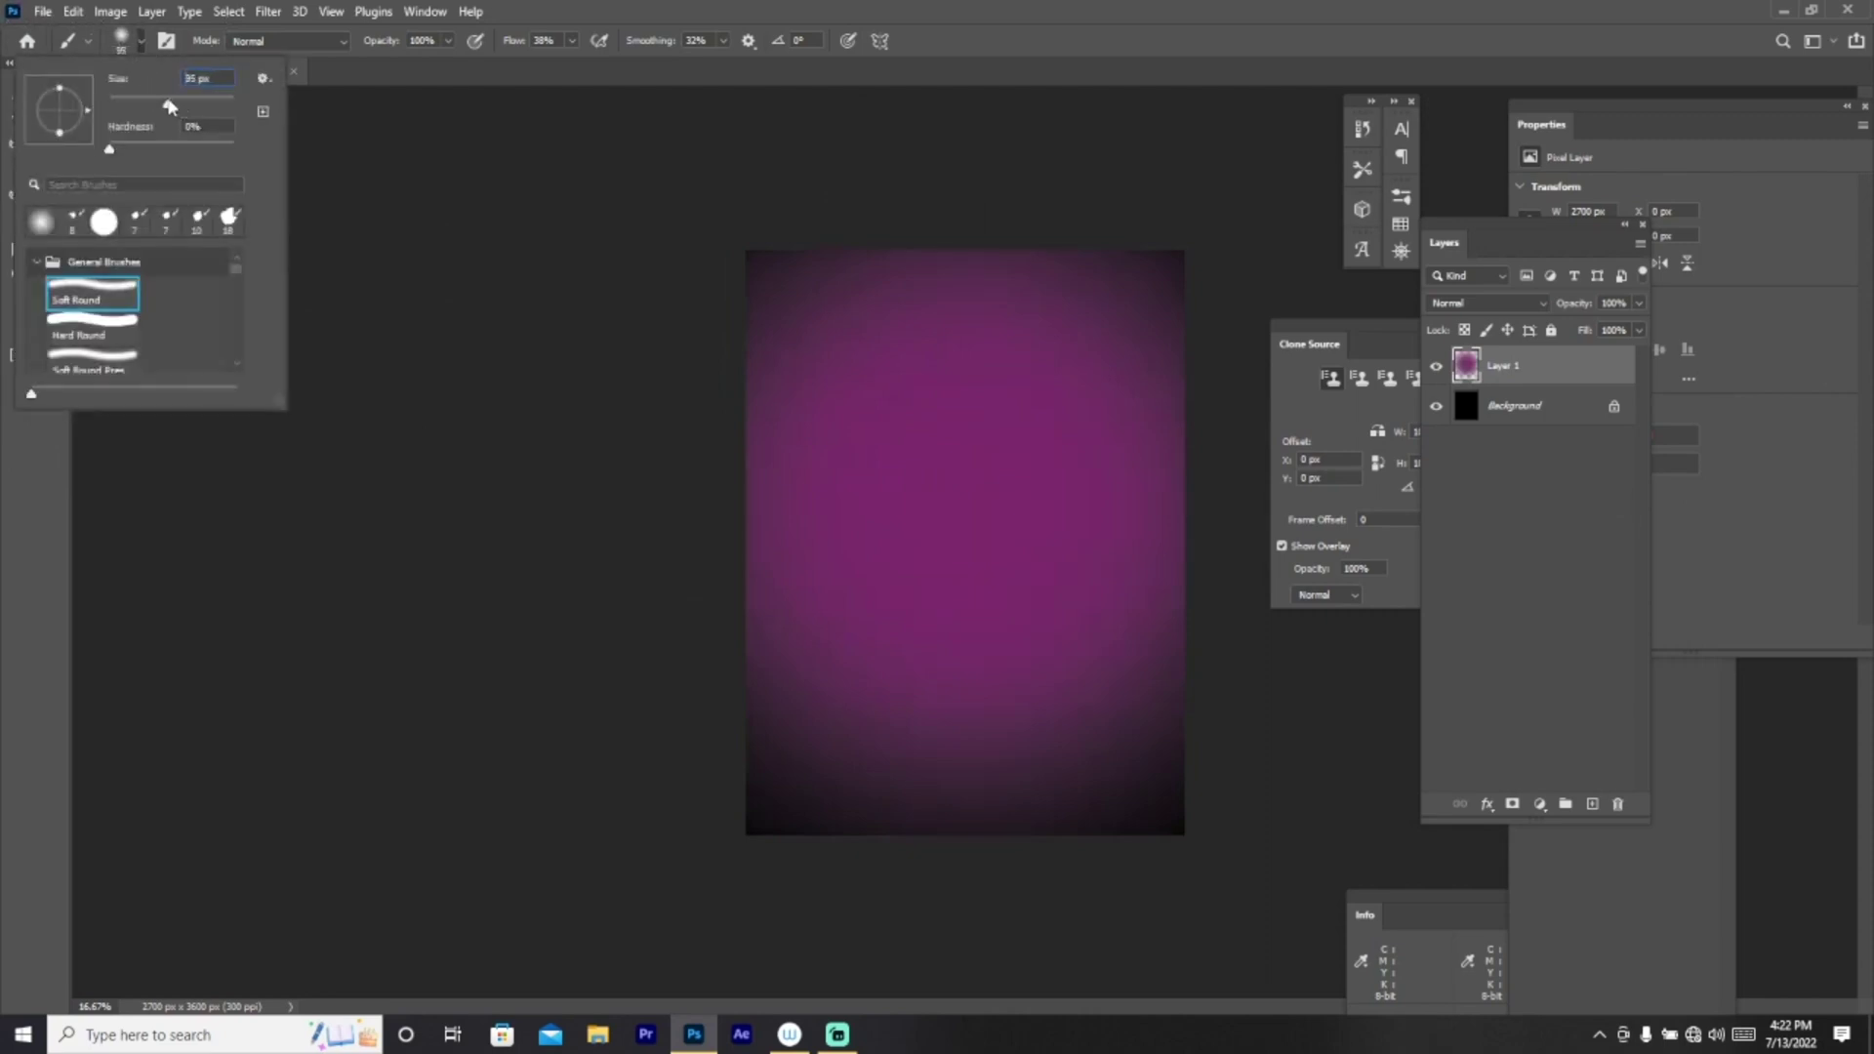
pyautogui.click(1437, 432)
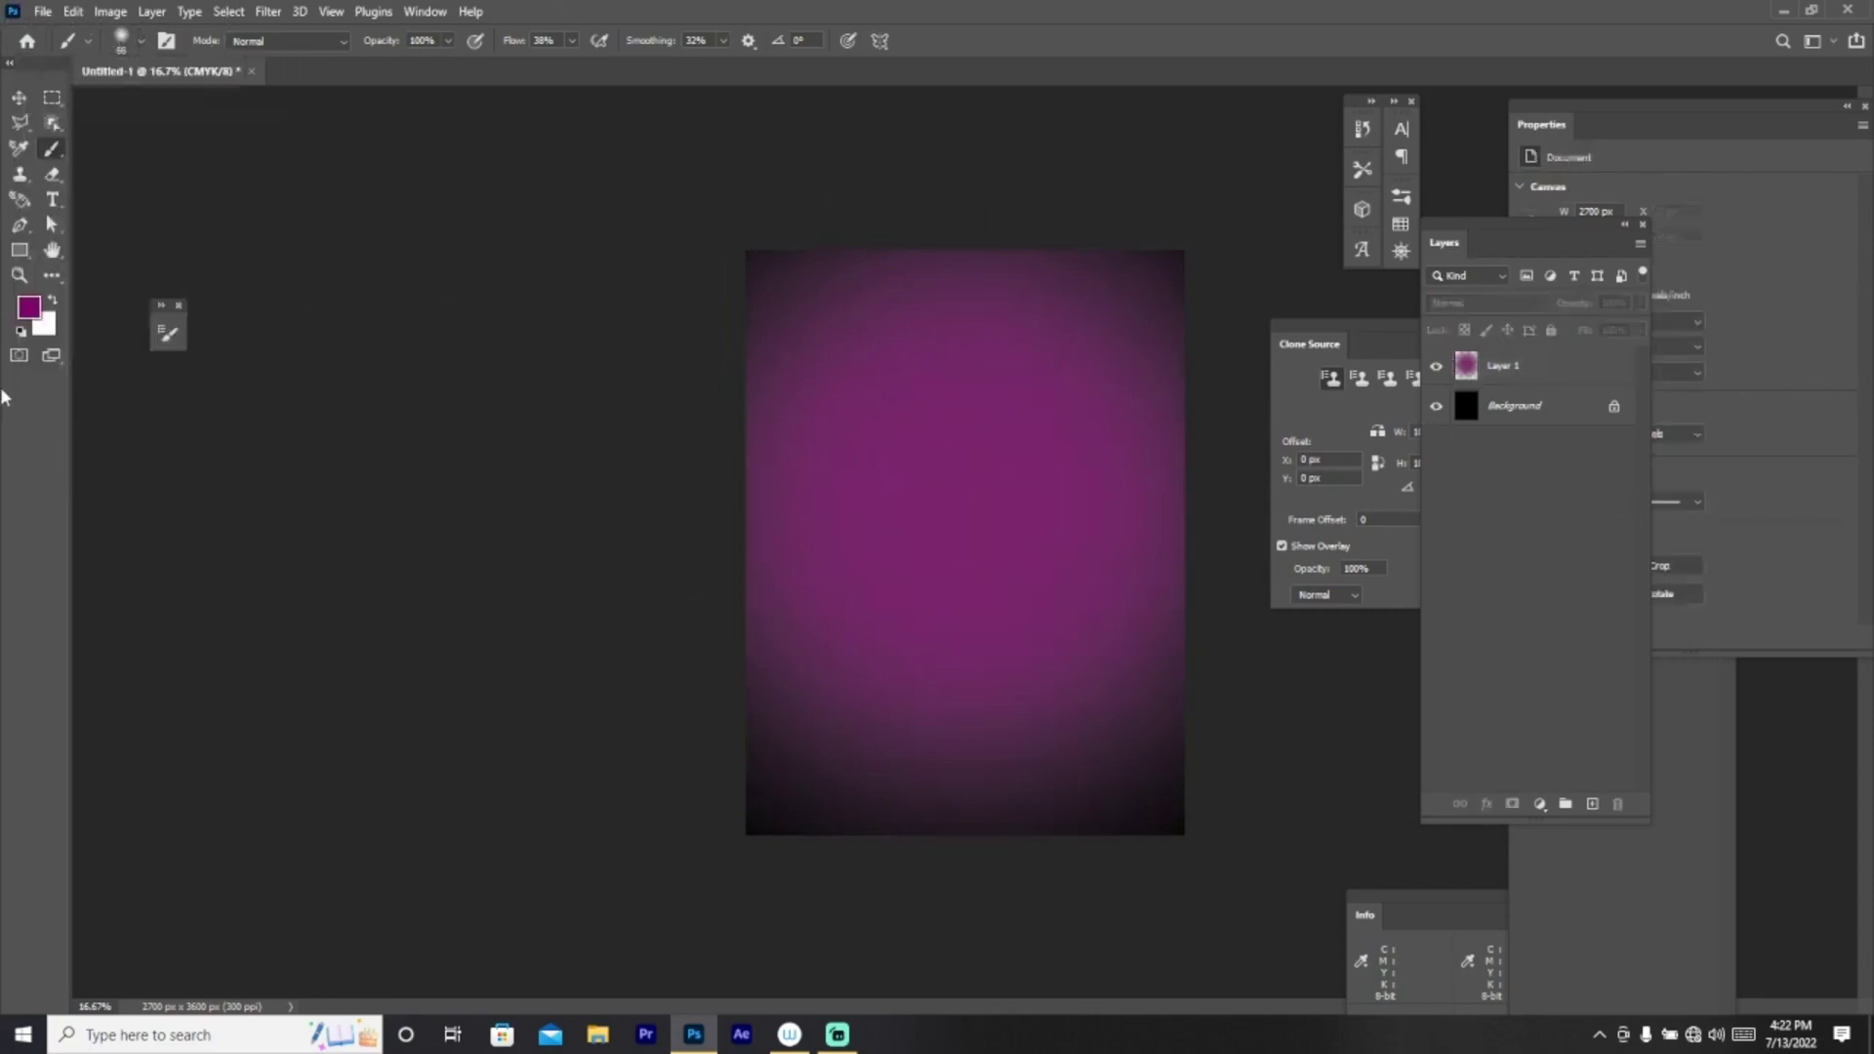
# Step: Draw a circle in the middle of the canvas with the Ellipse tool
pyautogui.click(18, 253)
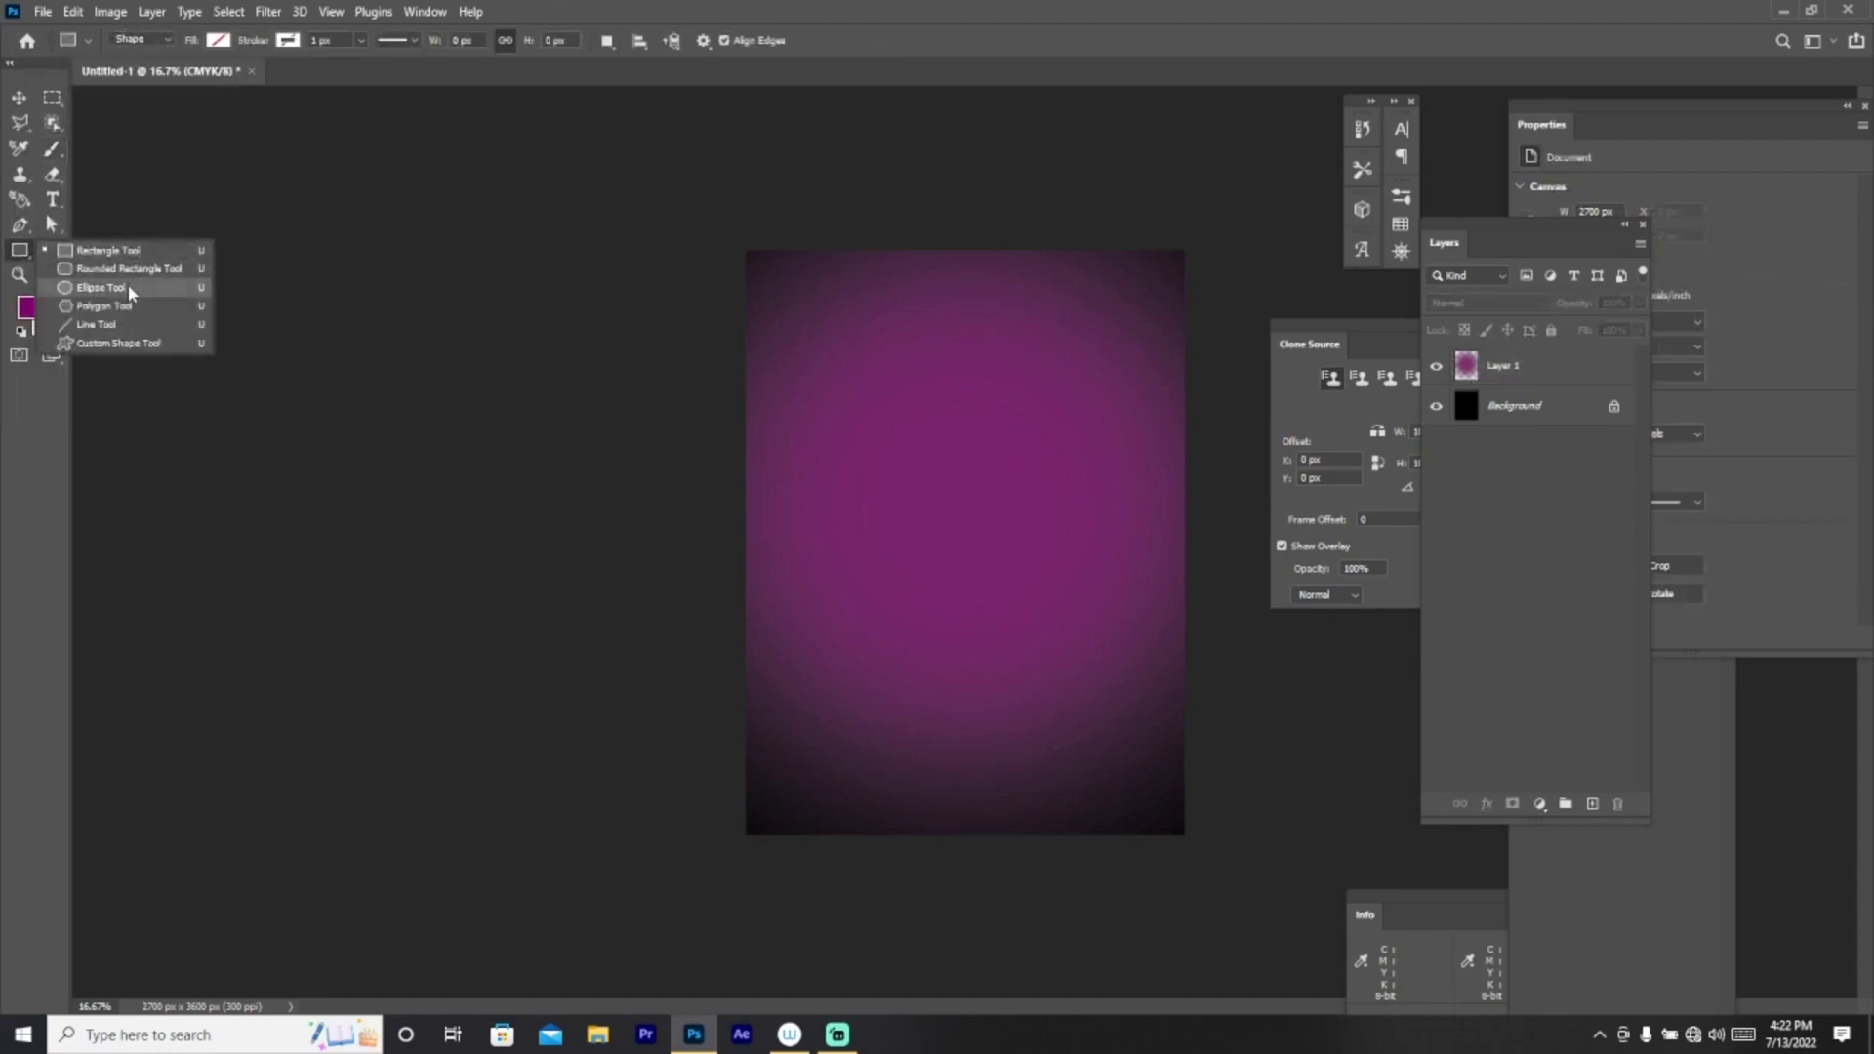
pyautogui.click(107, 250)
pyautogui.hotkey('shift', 'u')
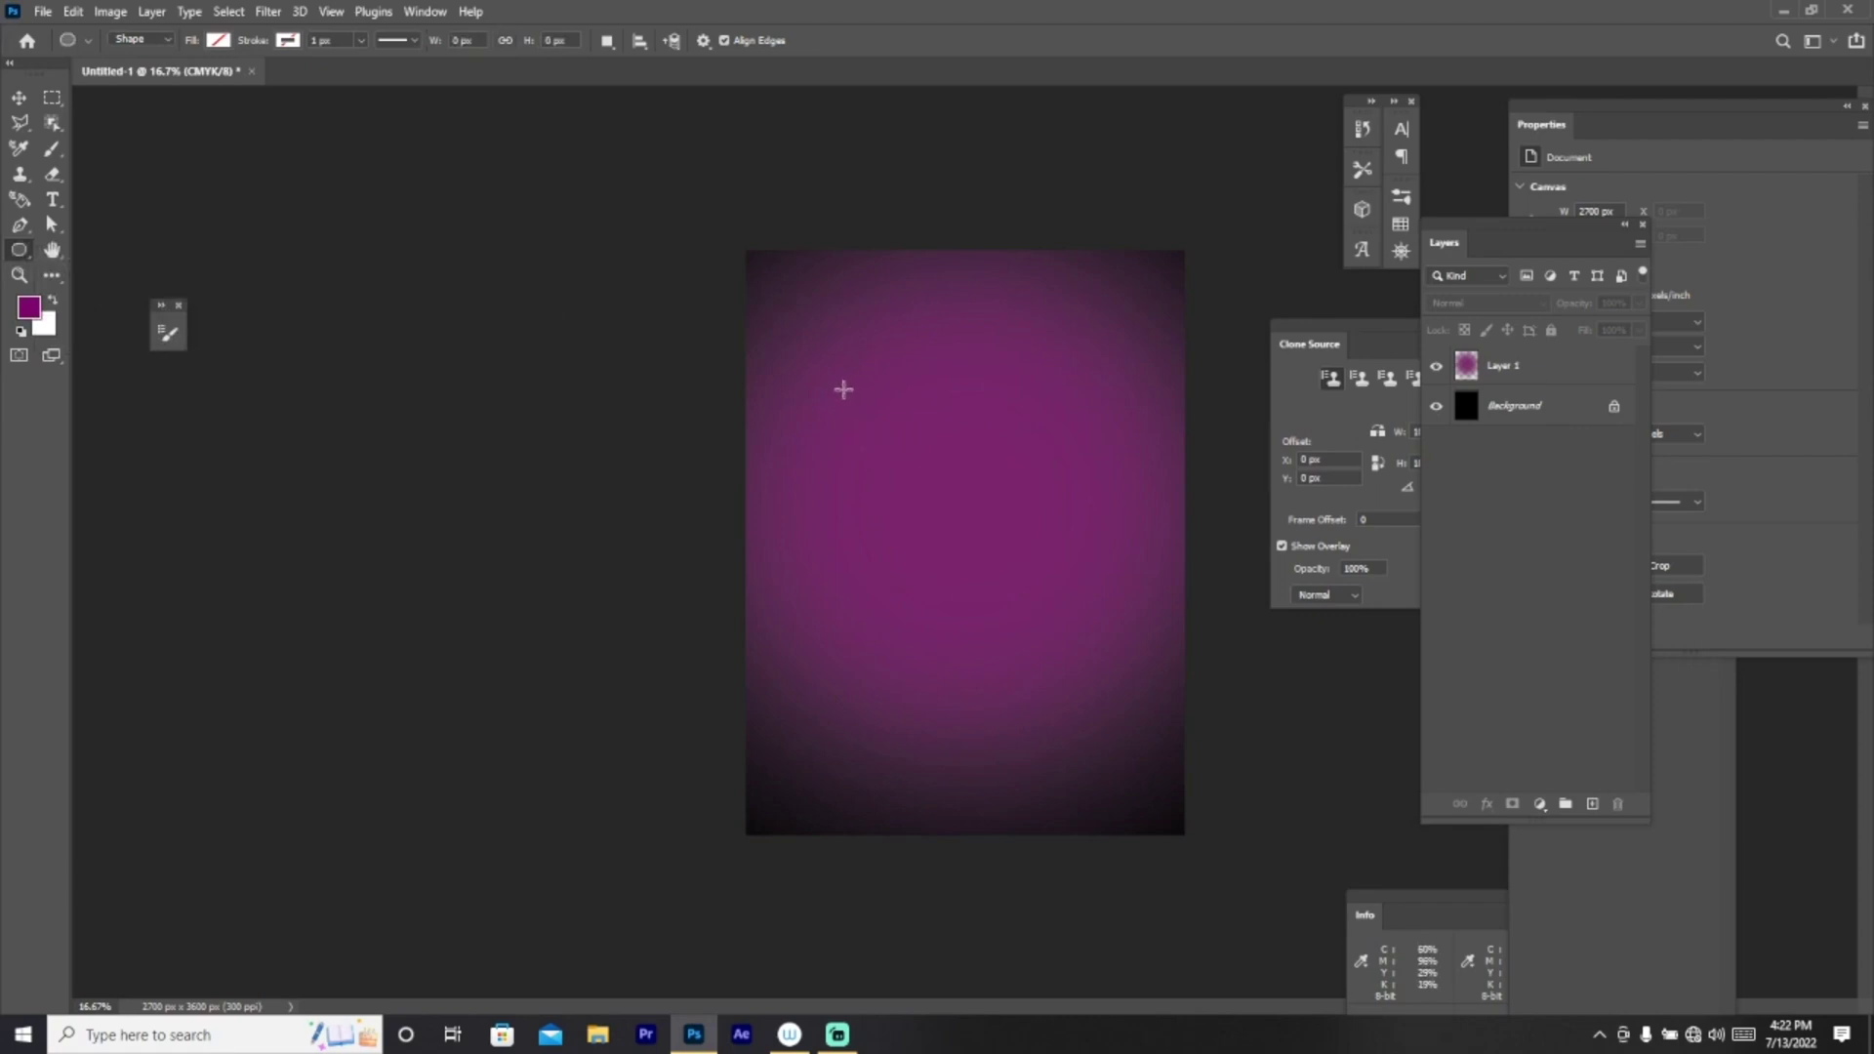
pyautogui.moveTo(843, 389); pyautogui.dragTo(1132, 671)
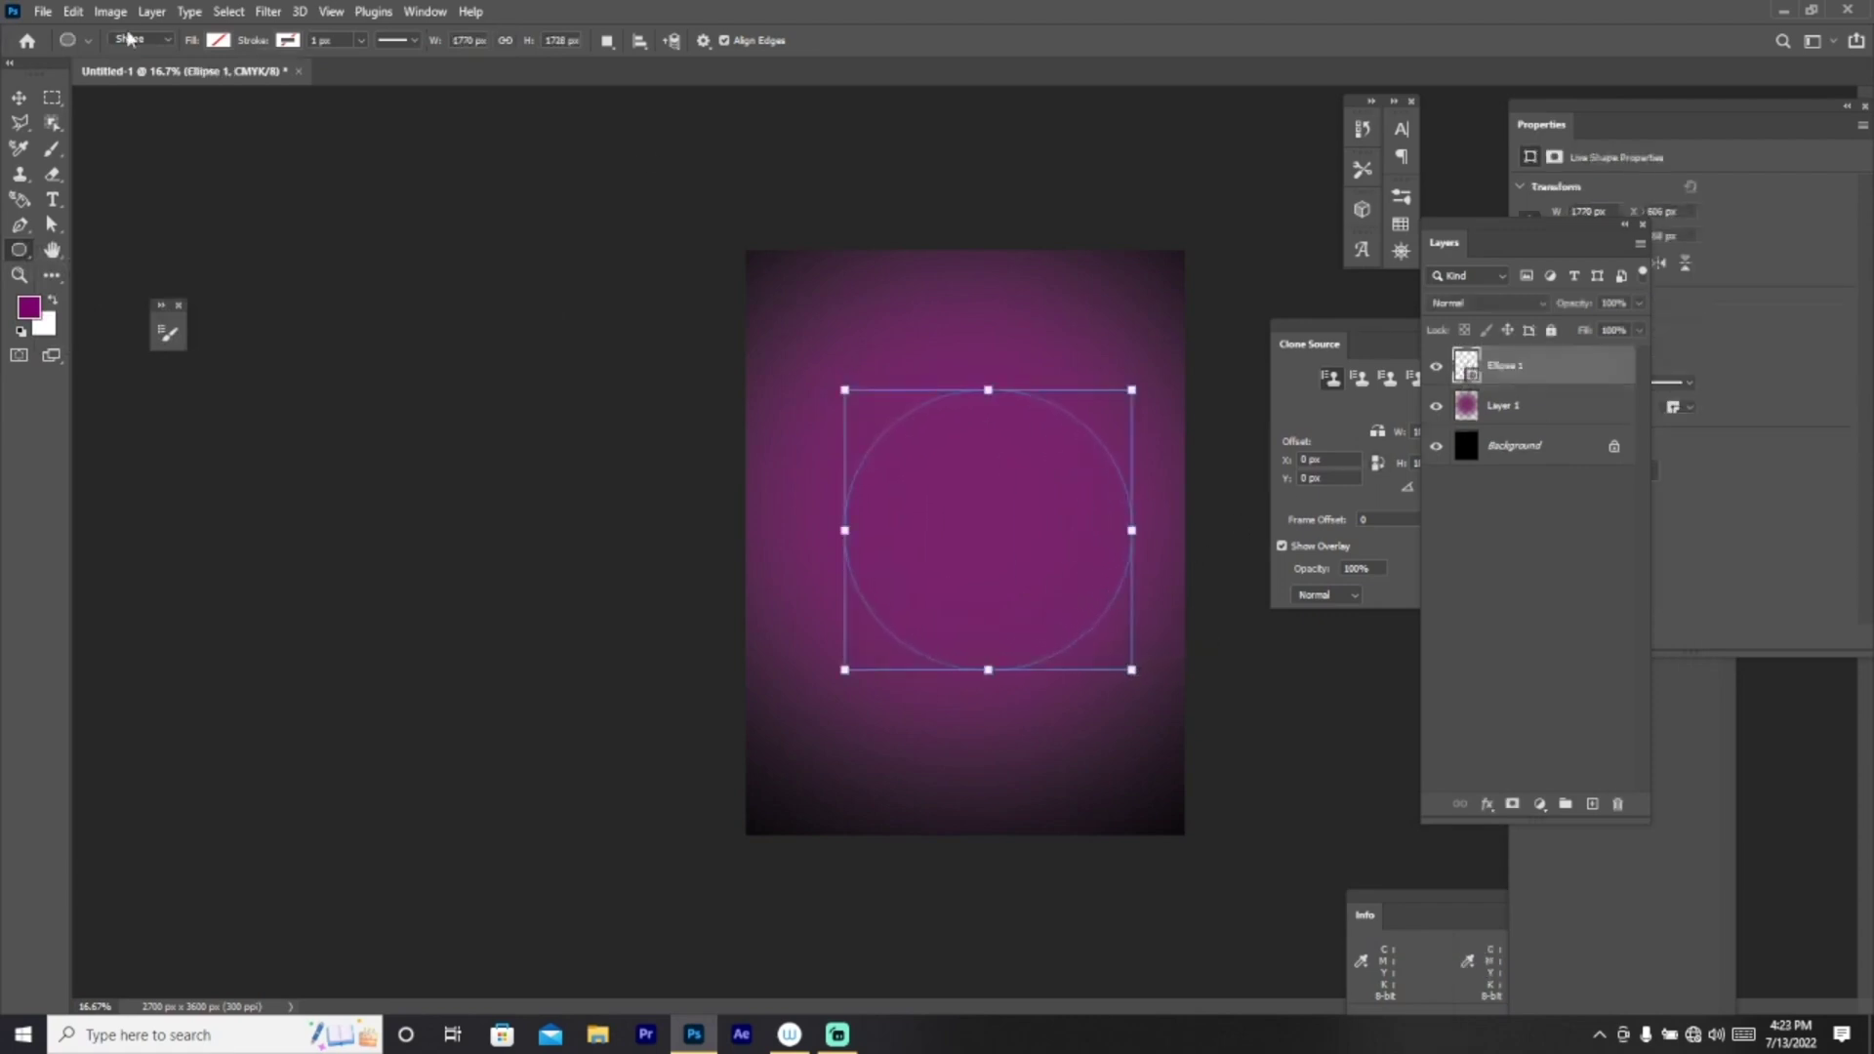
# Step: Set the circle's fill to a darker orange swatch
pyautogui.click(218, 40)
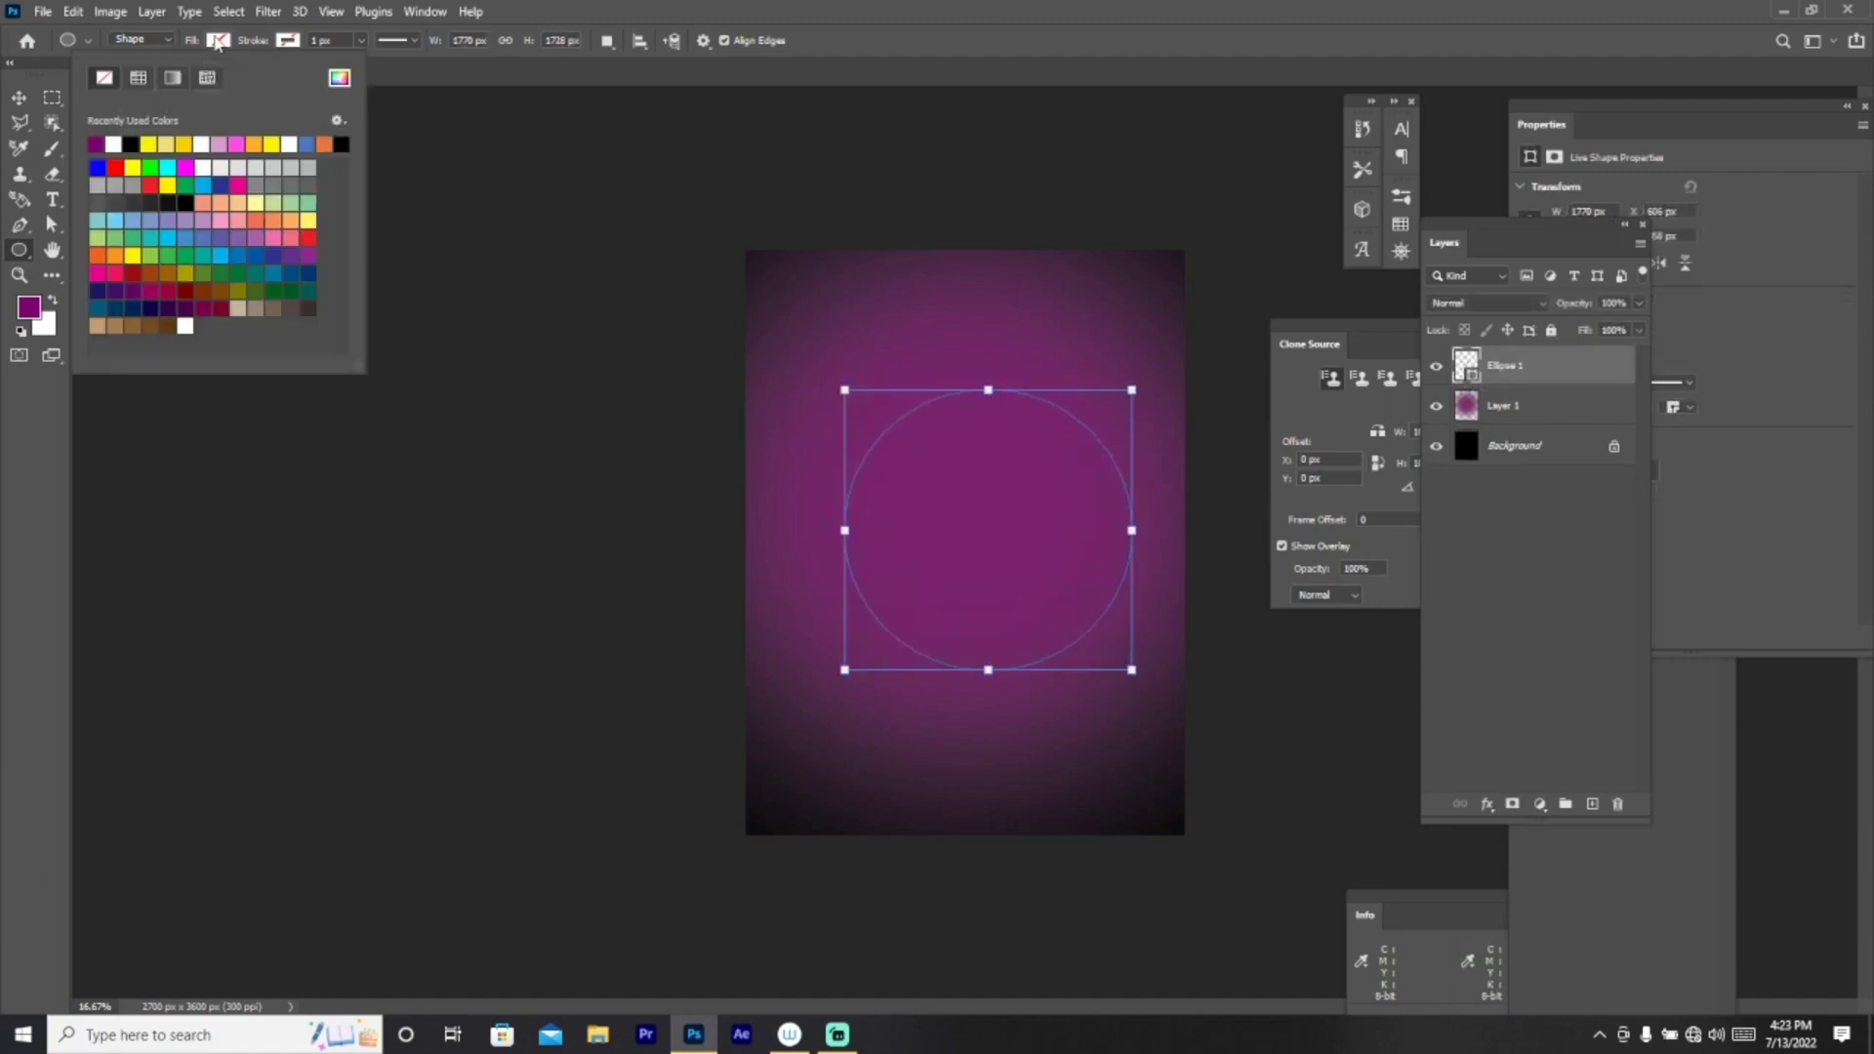
pyautogui.click(258, 141)
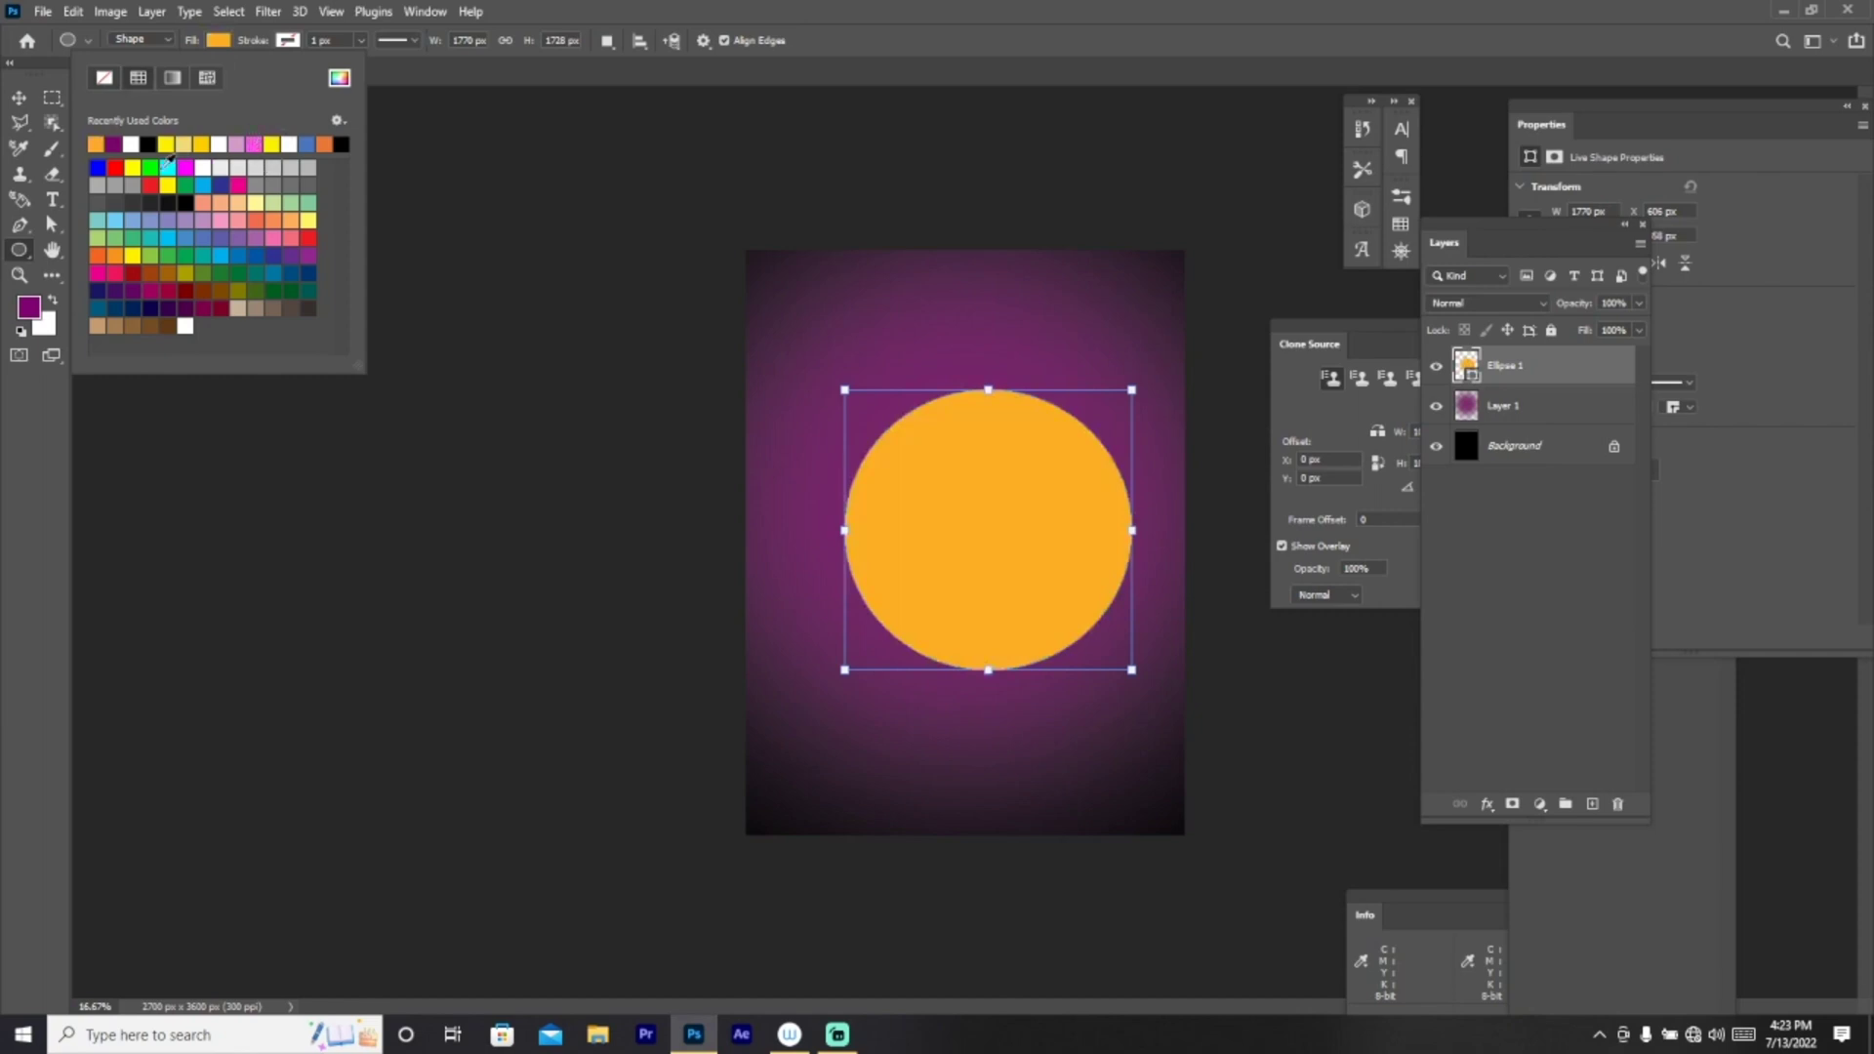
pyautogui.click(324, 142)
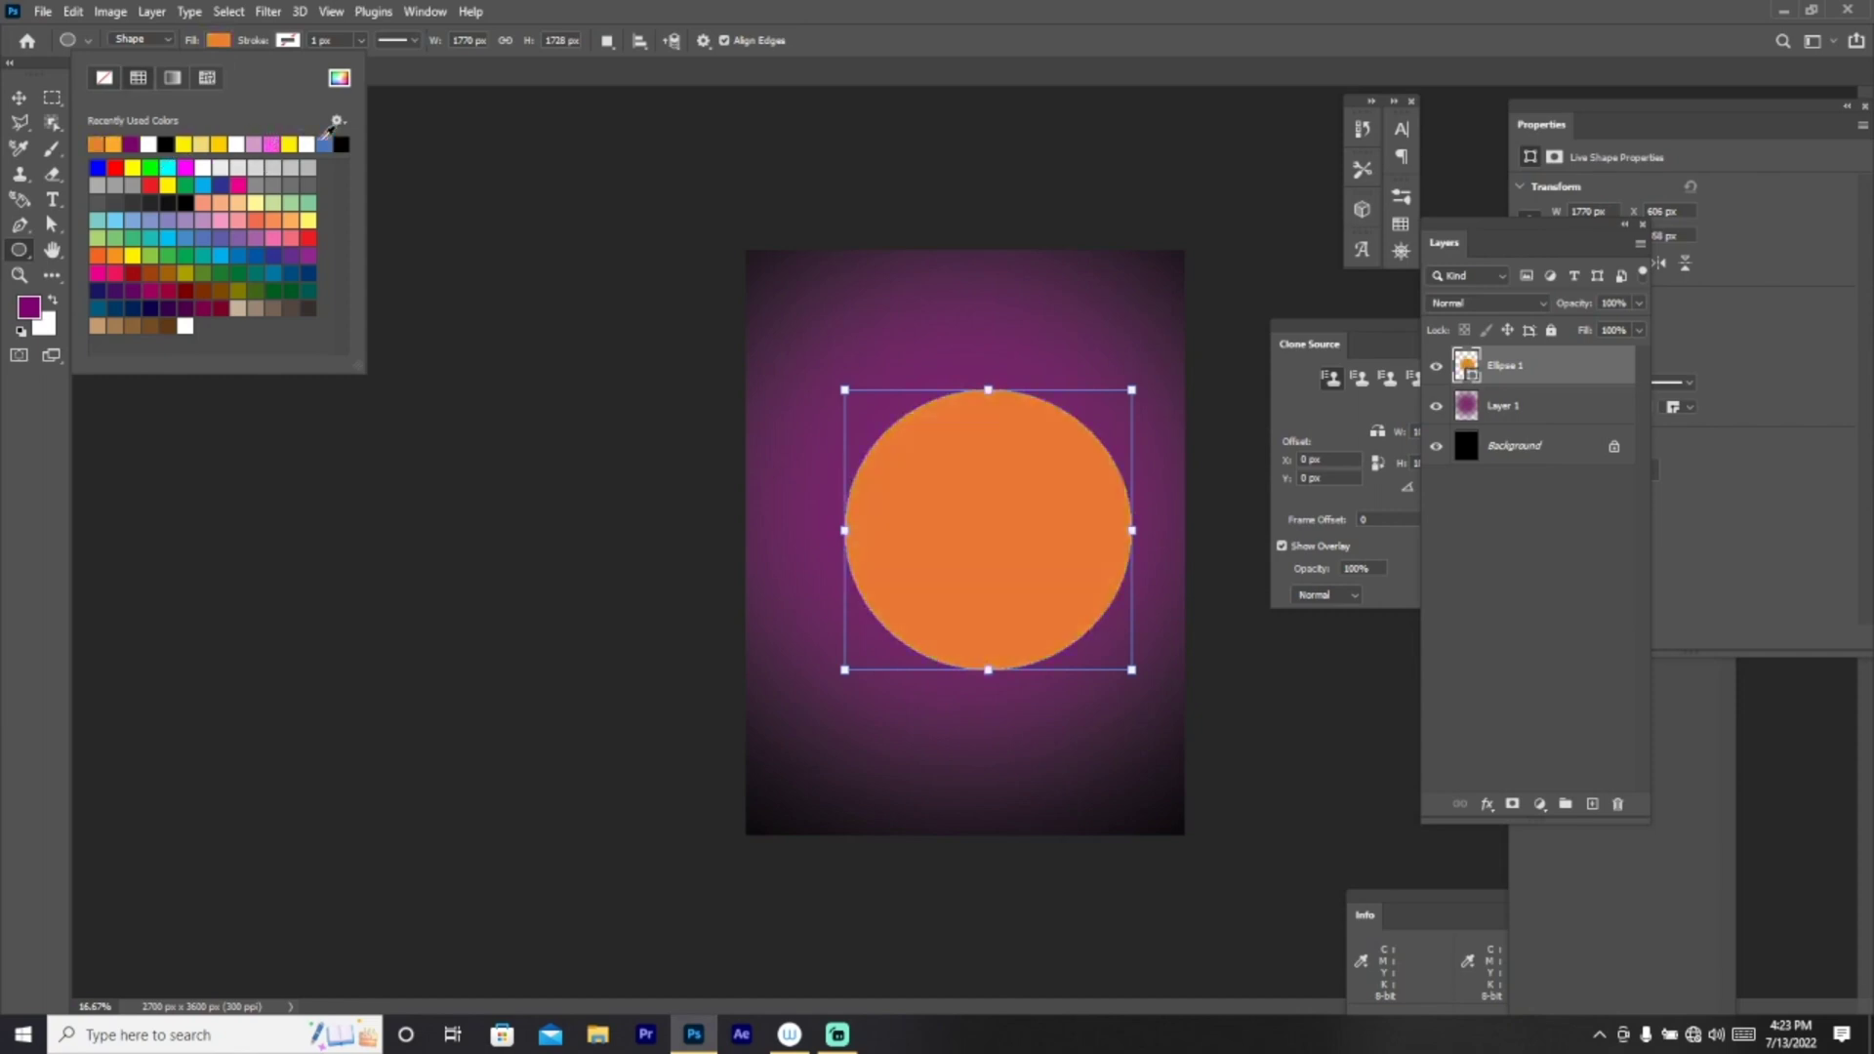
pyautogui.click(1476, 550)
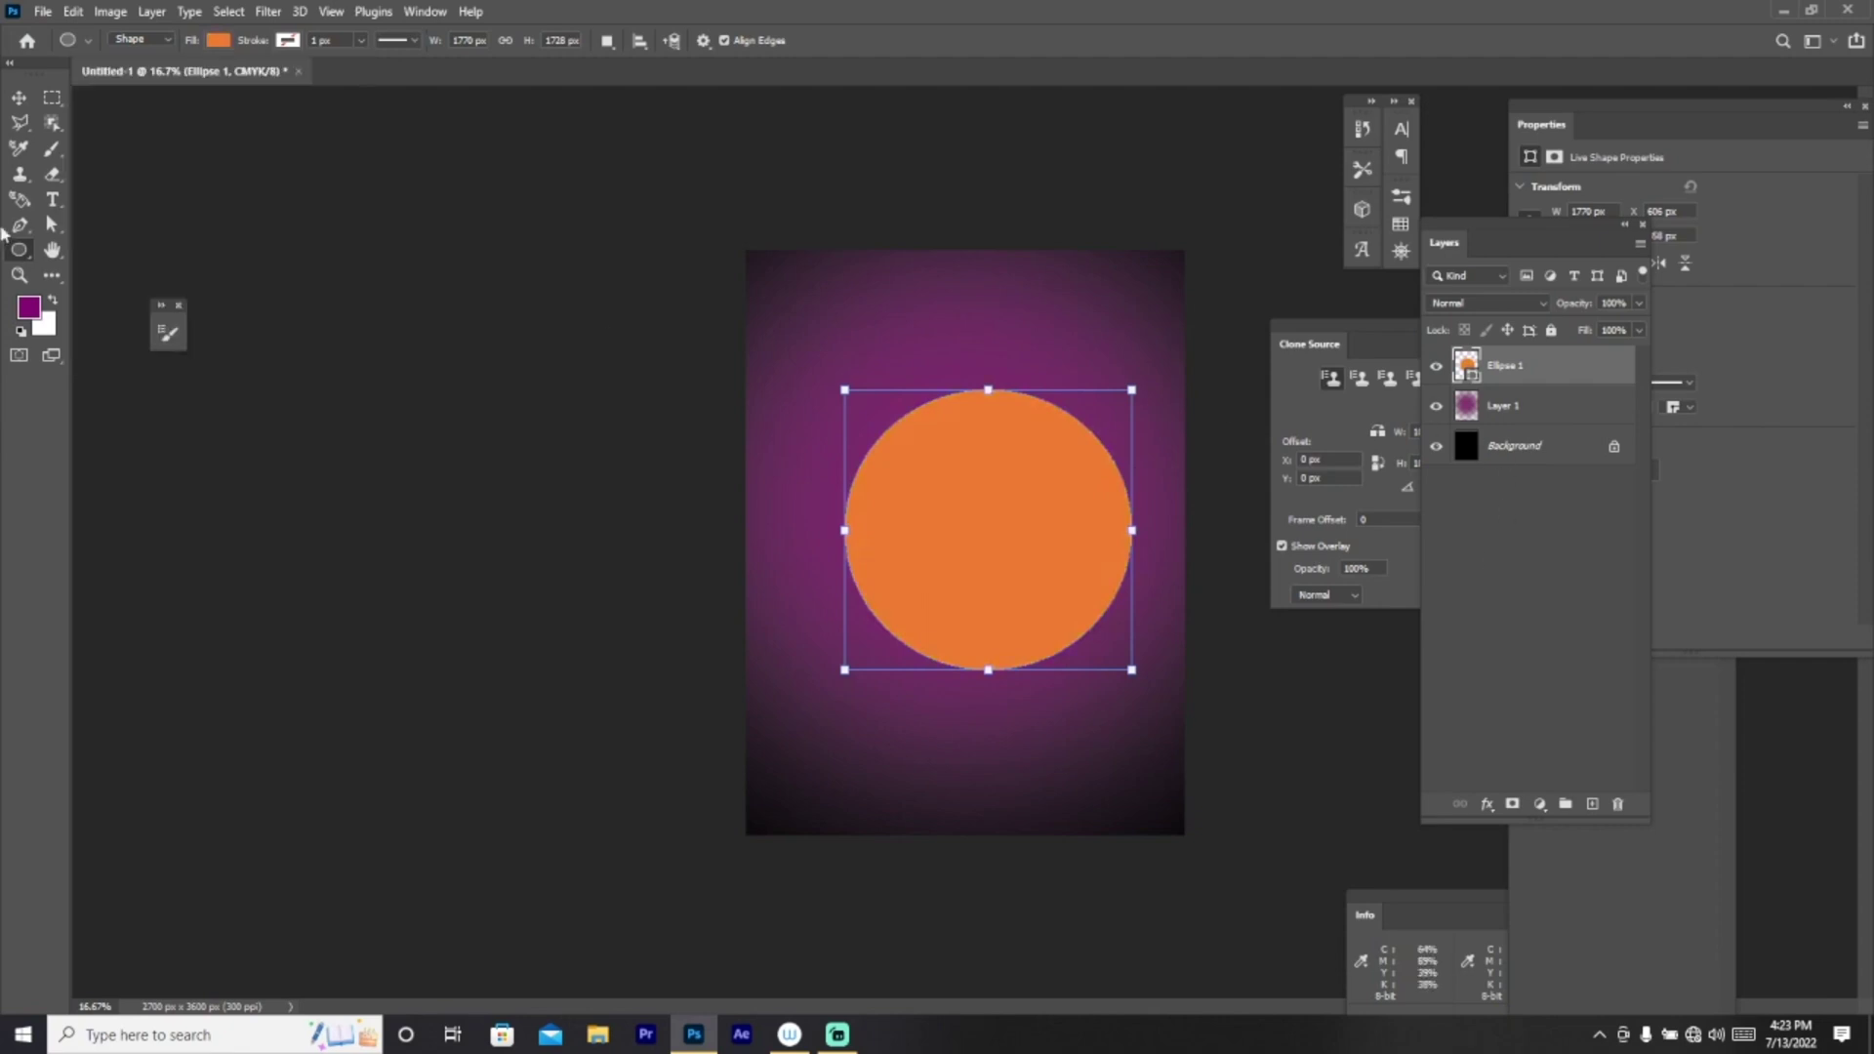
# Step: Move the orange circle slightly to the left
pyautogui.click(52, 149)
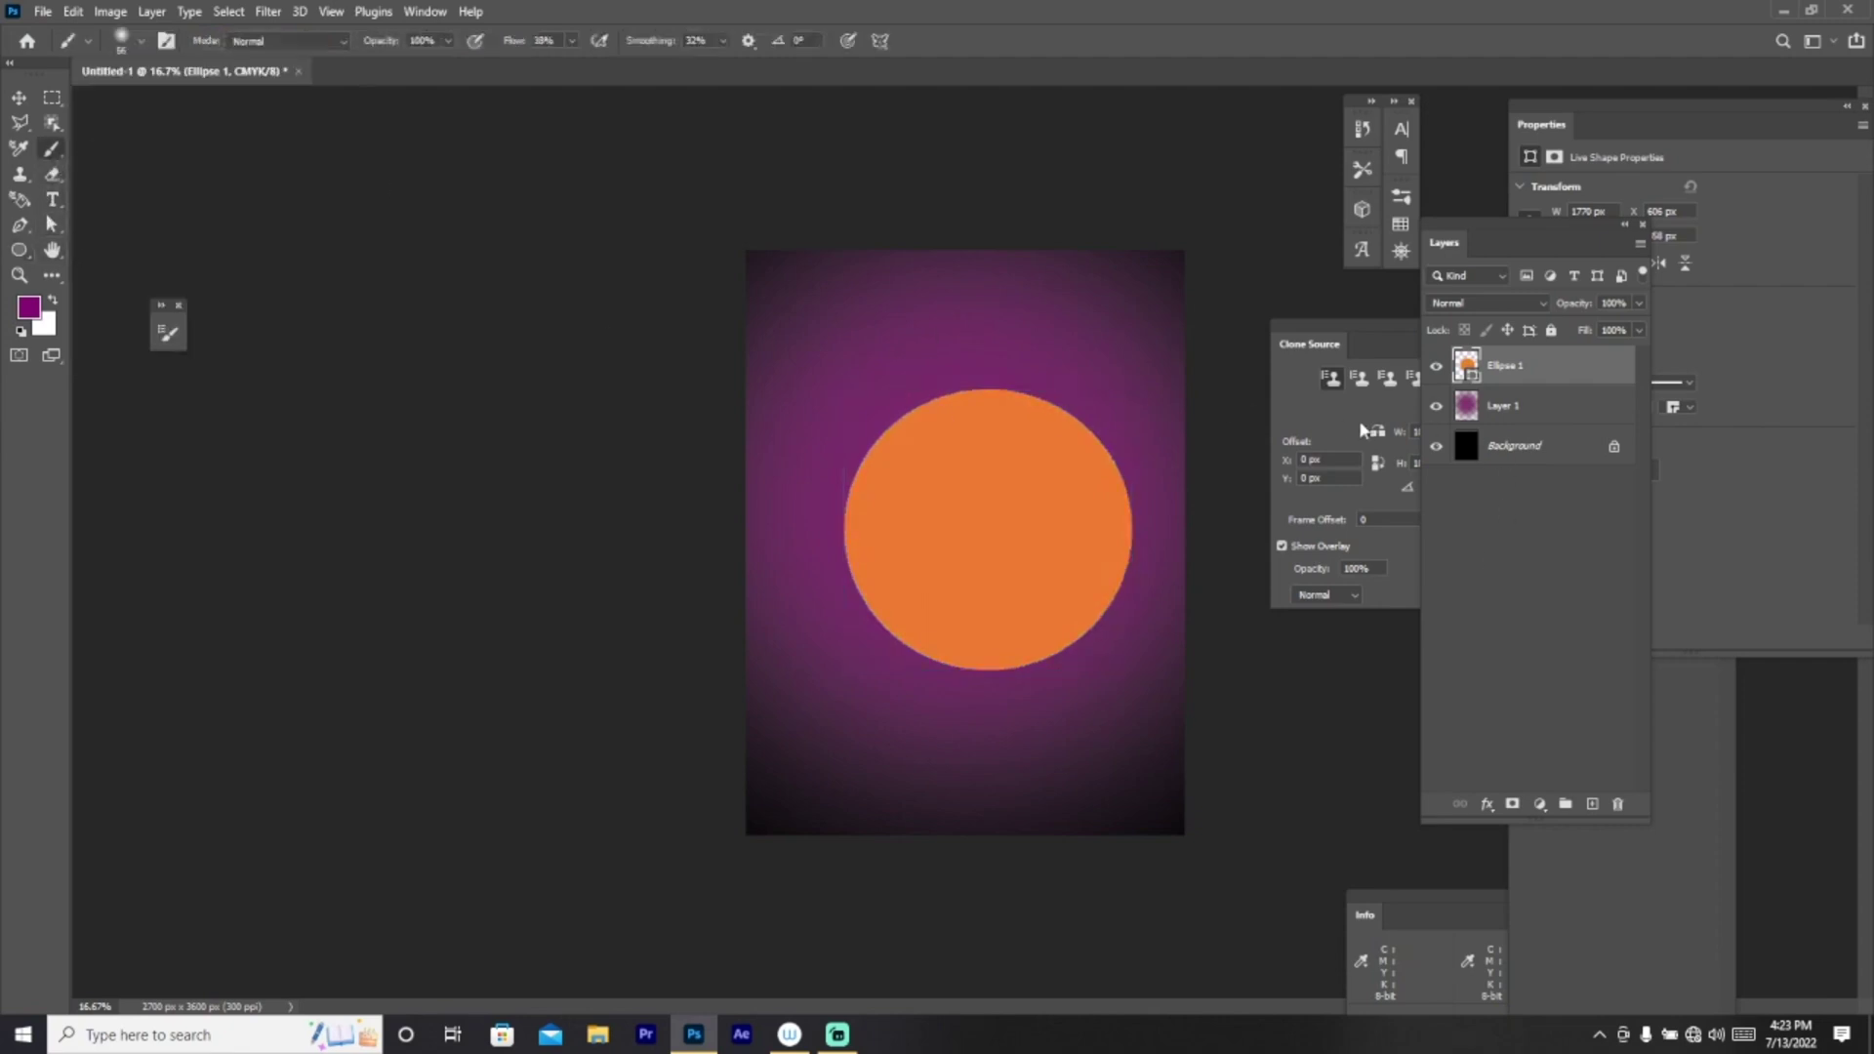
pyautogui.click(19, 97)
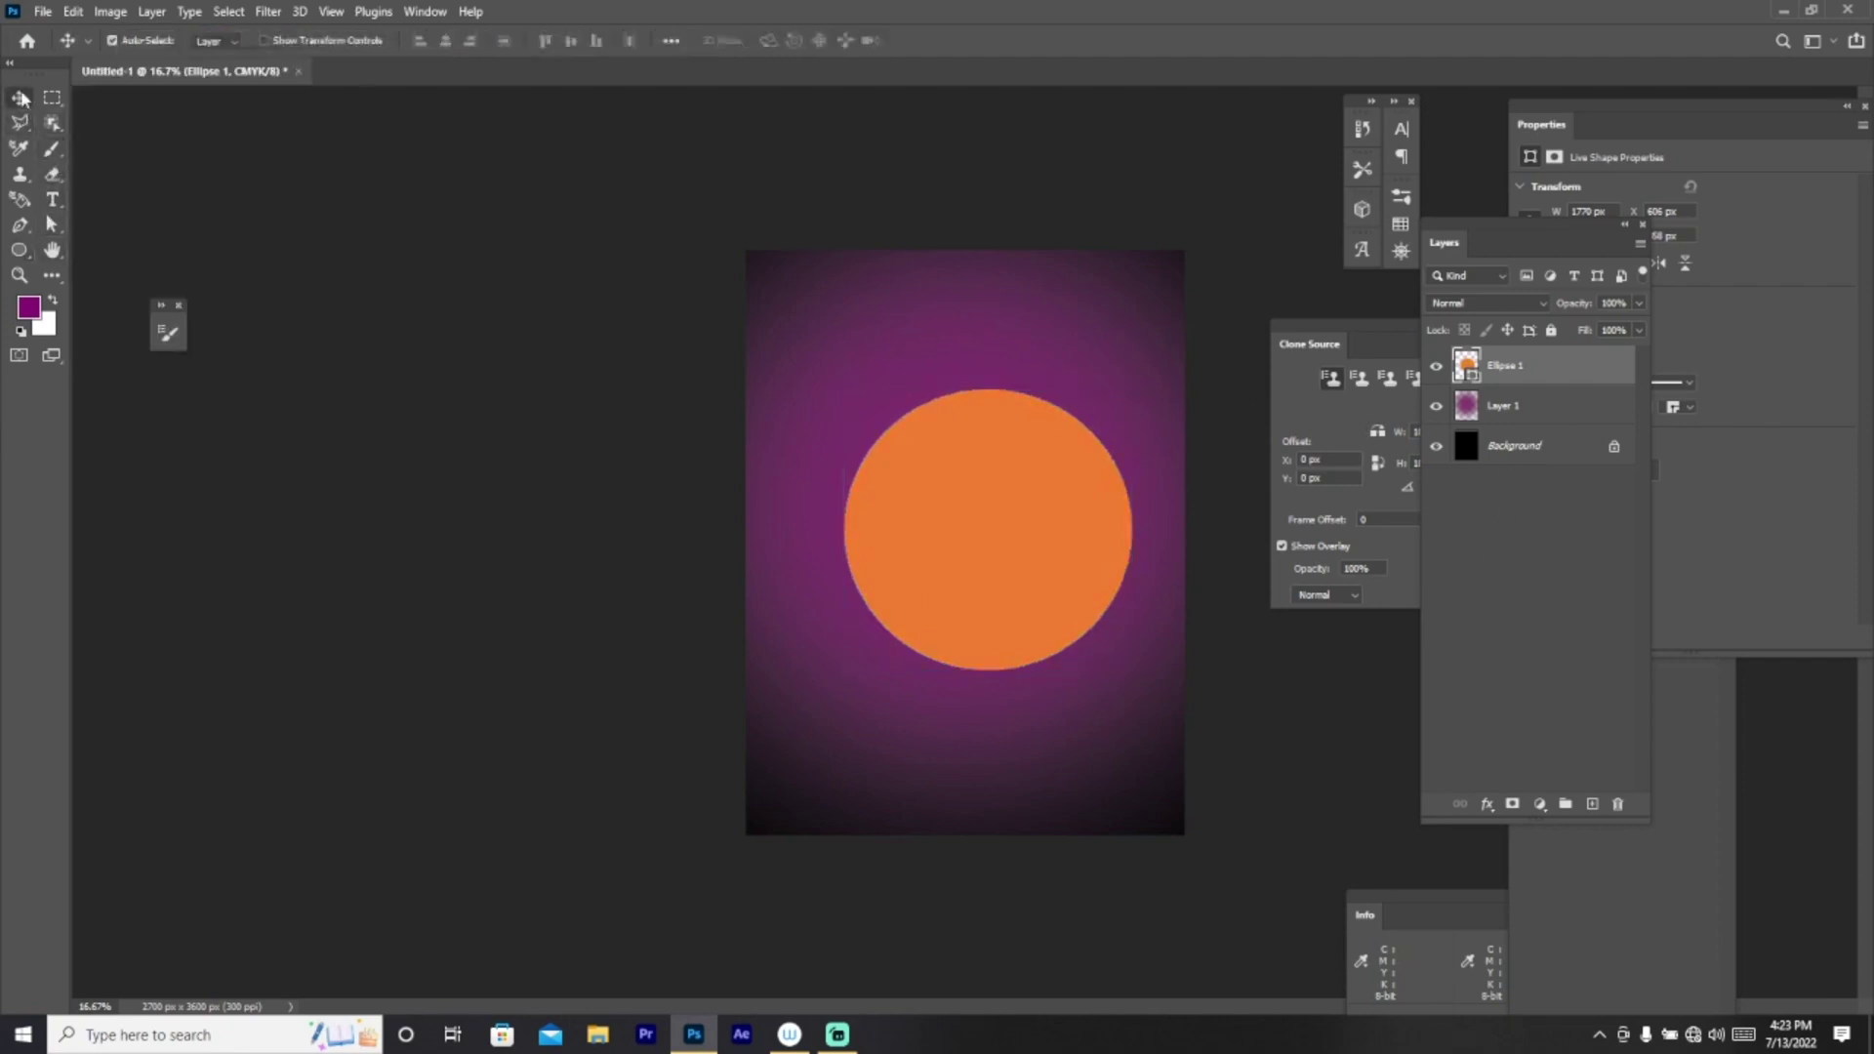
pyautogui.moveTo(1004, 586)
pyautogui.mouseDown()
pyautogui.moveTo(966, 593)
pyautogui.moveTo(968, 576)
pyautogui.mouseUp()
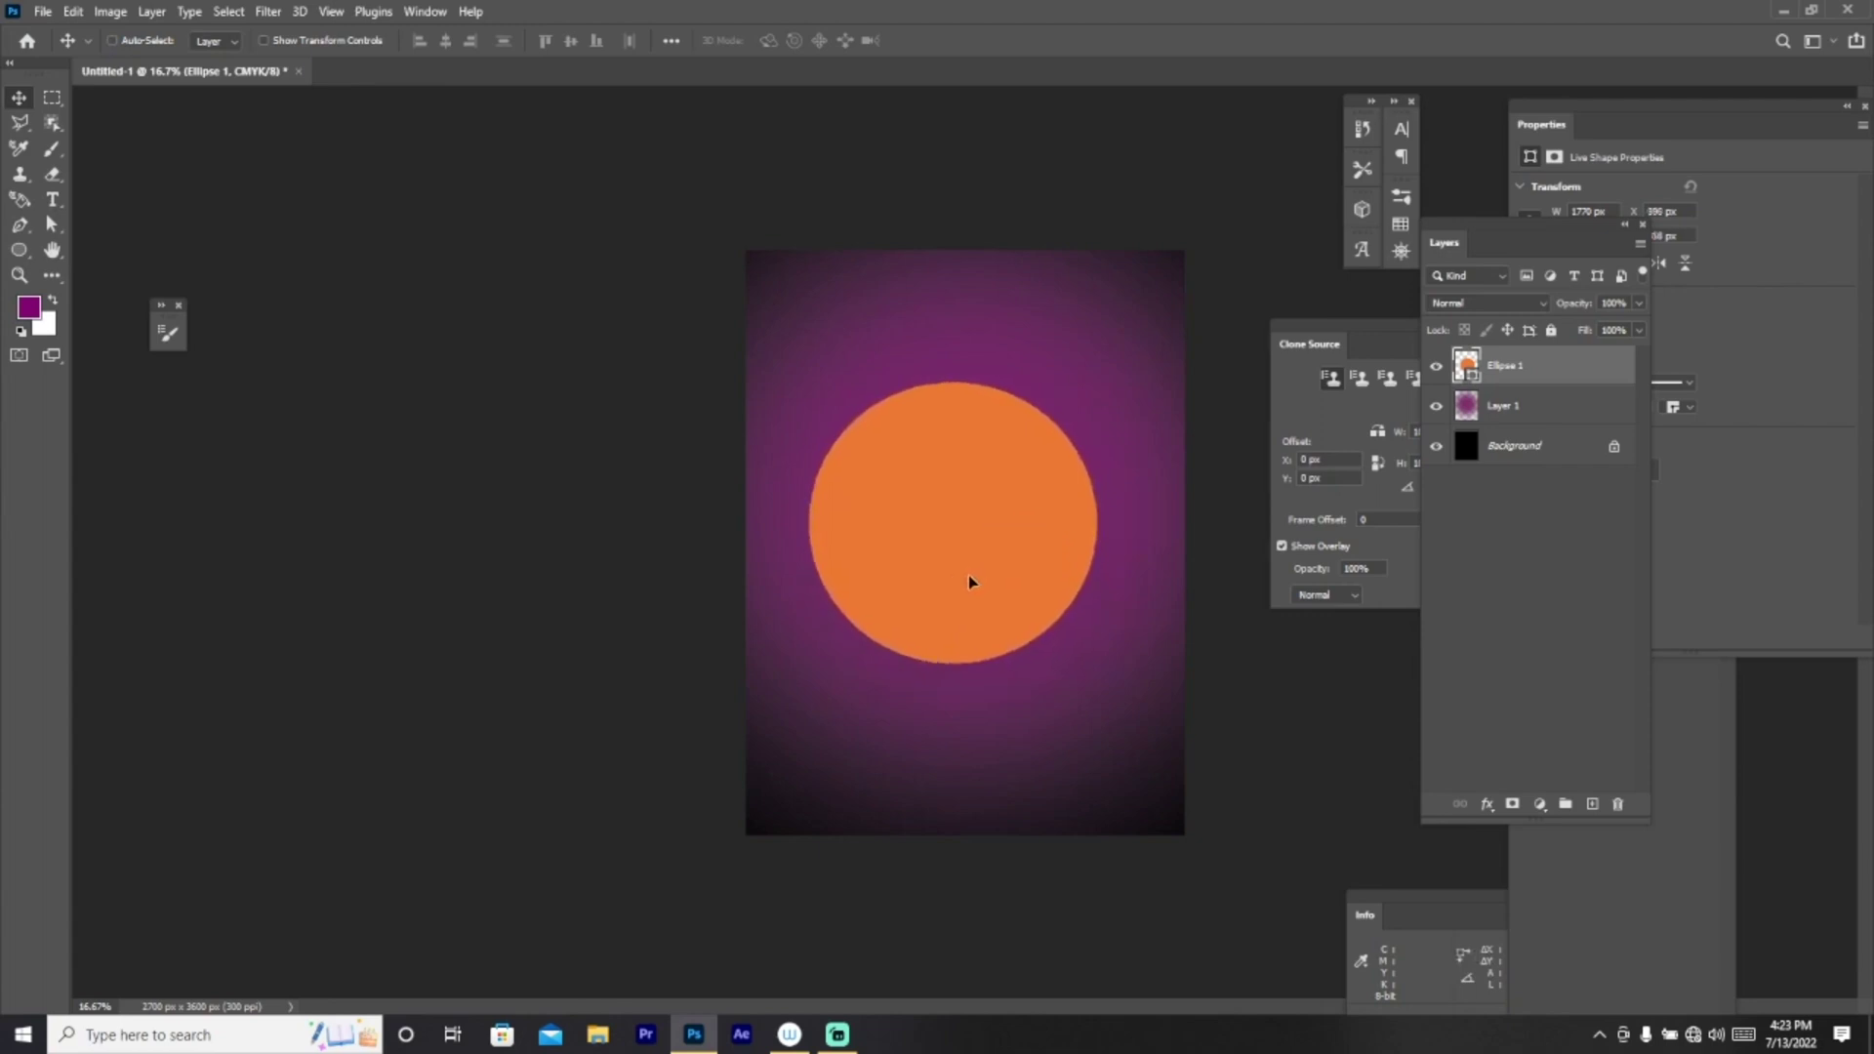
# Step: Give the circle a Gradient Overlay using the Orange_10 orange-yellow gradient
pyautogui.rightClick(1497, 376)
pyautogui.click(1552, 217)
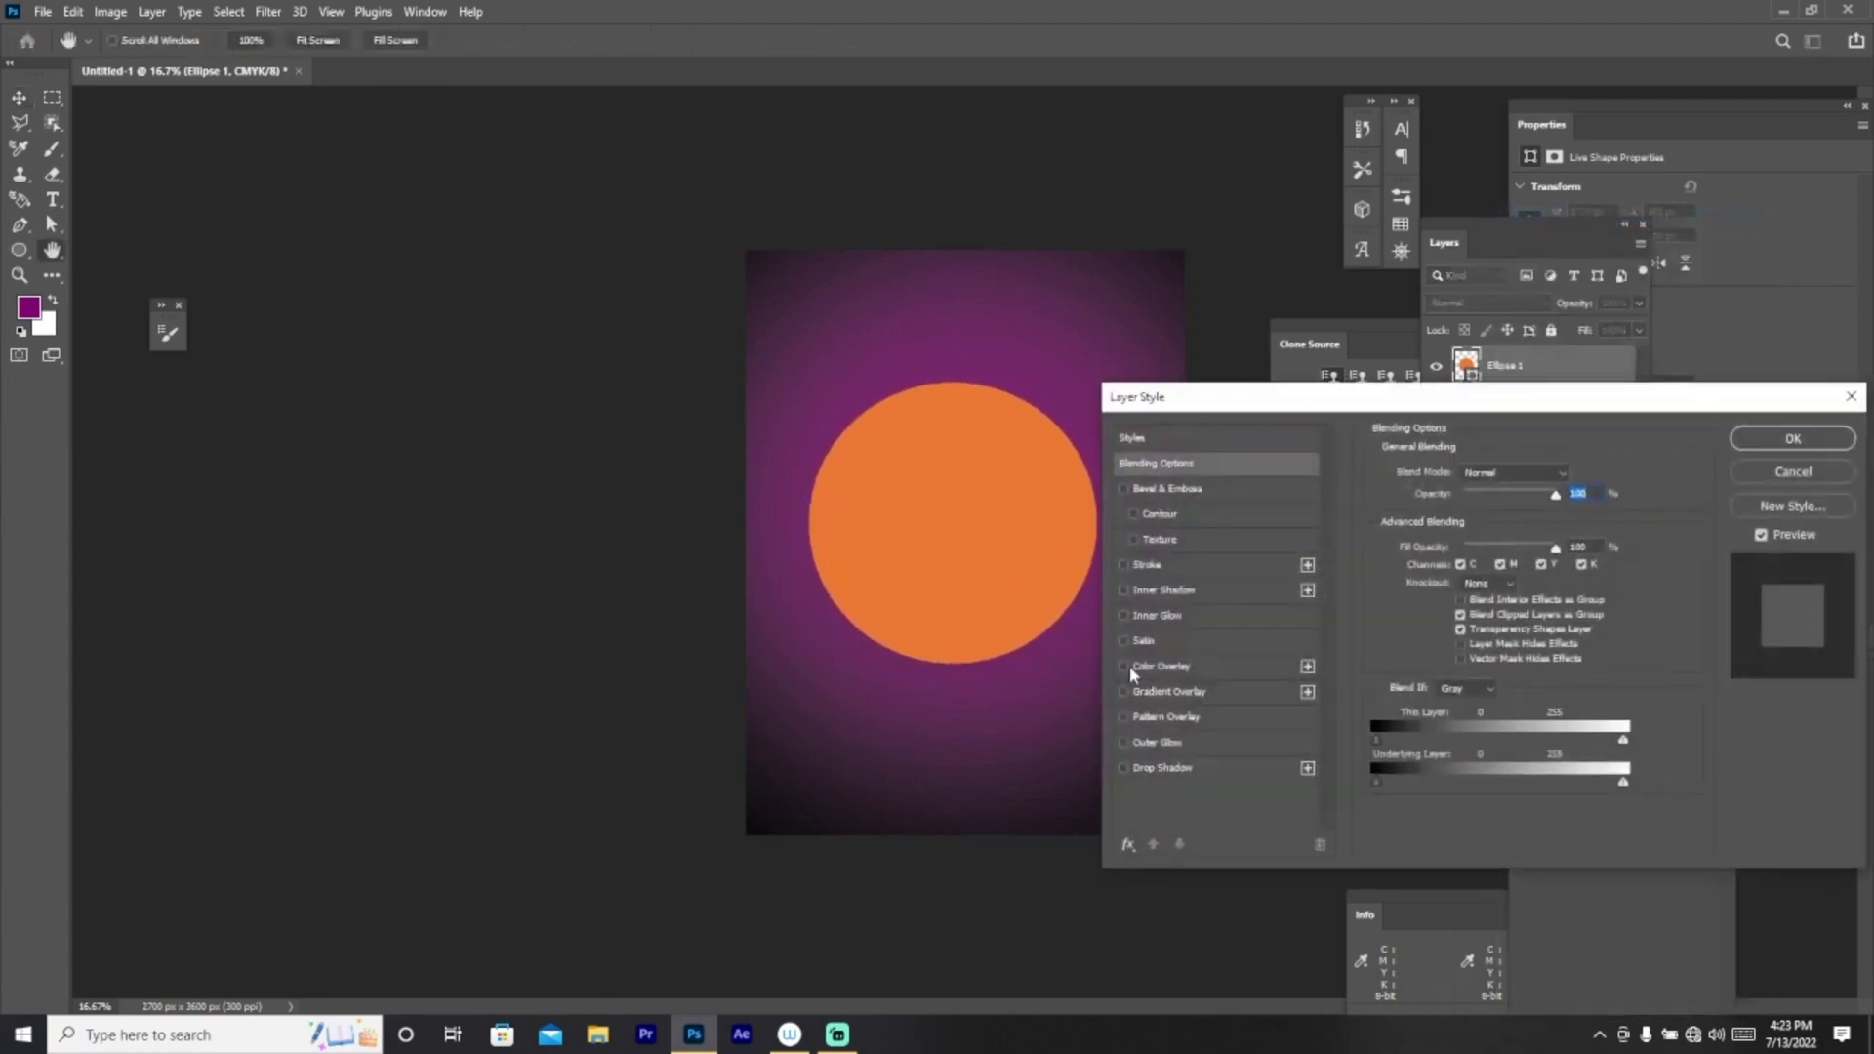
pyautogui.click(1124, 693)
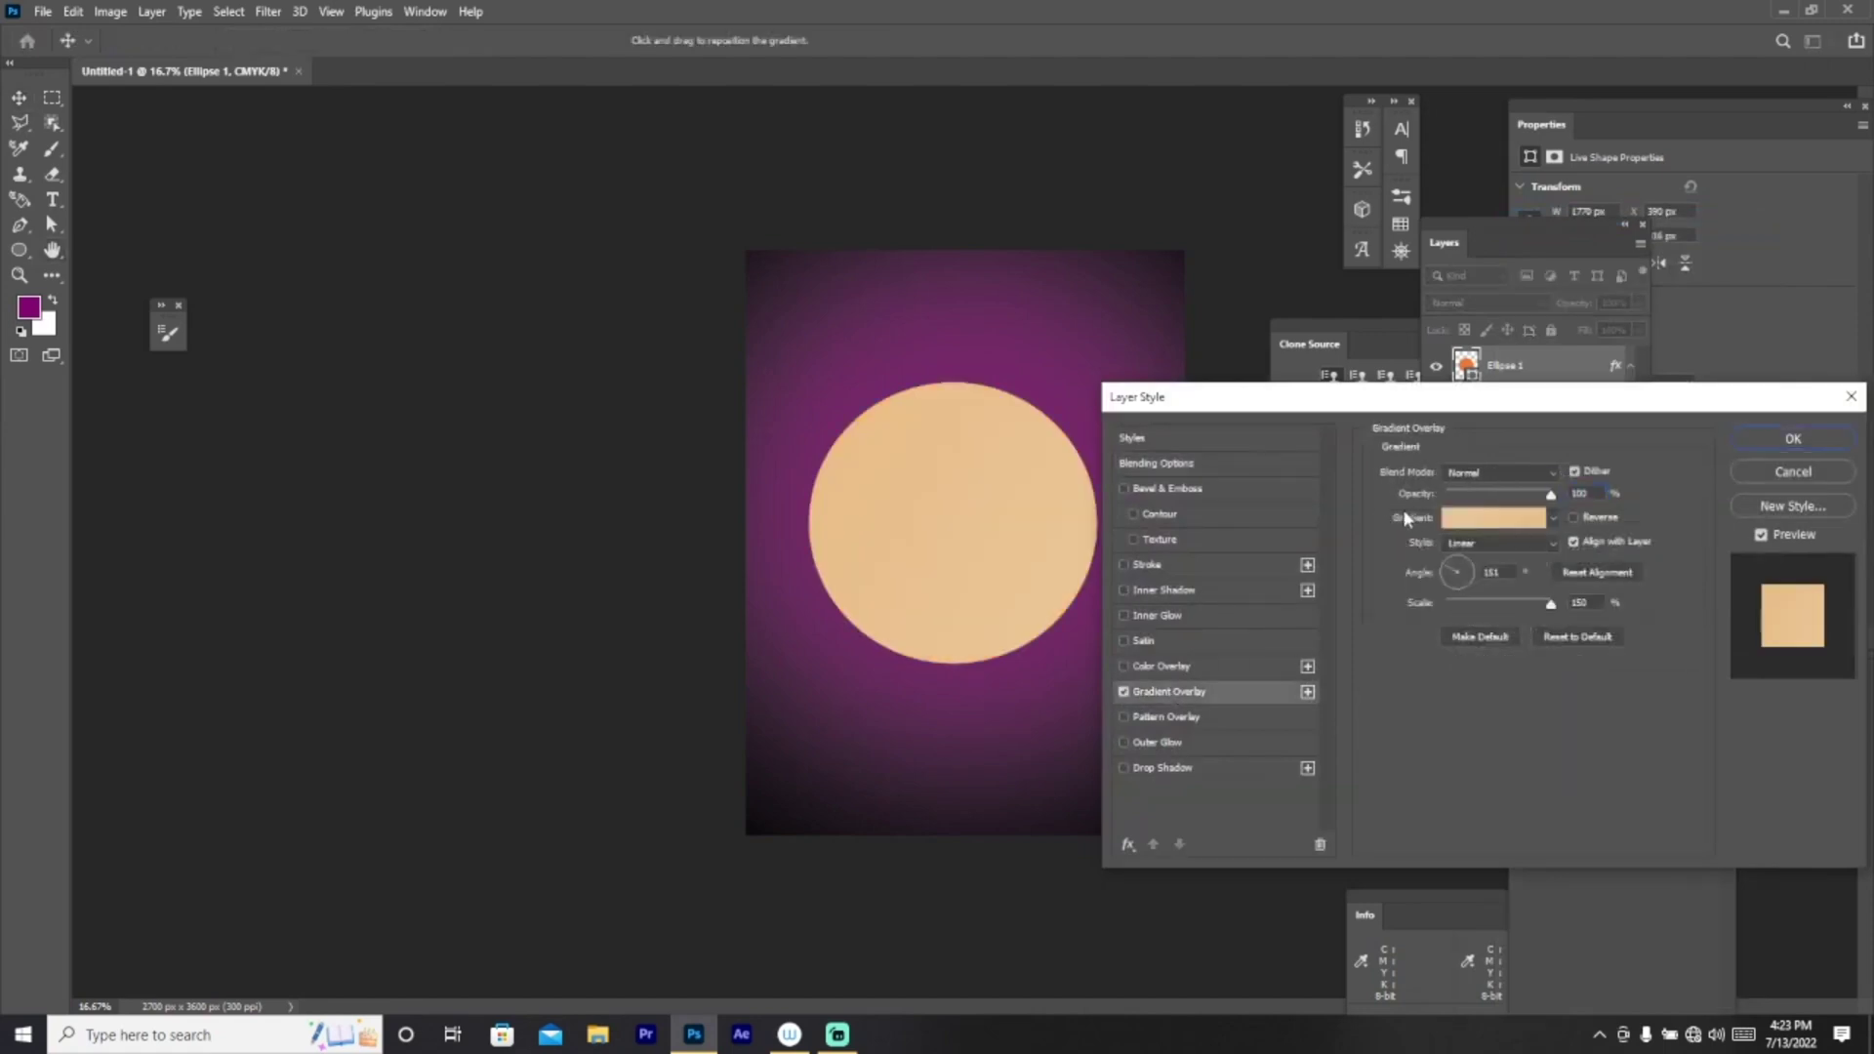
pyautogui.click(1489, 515)
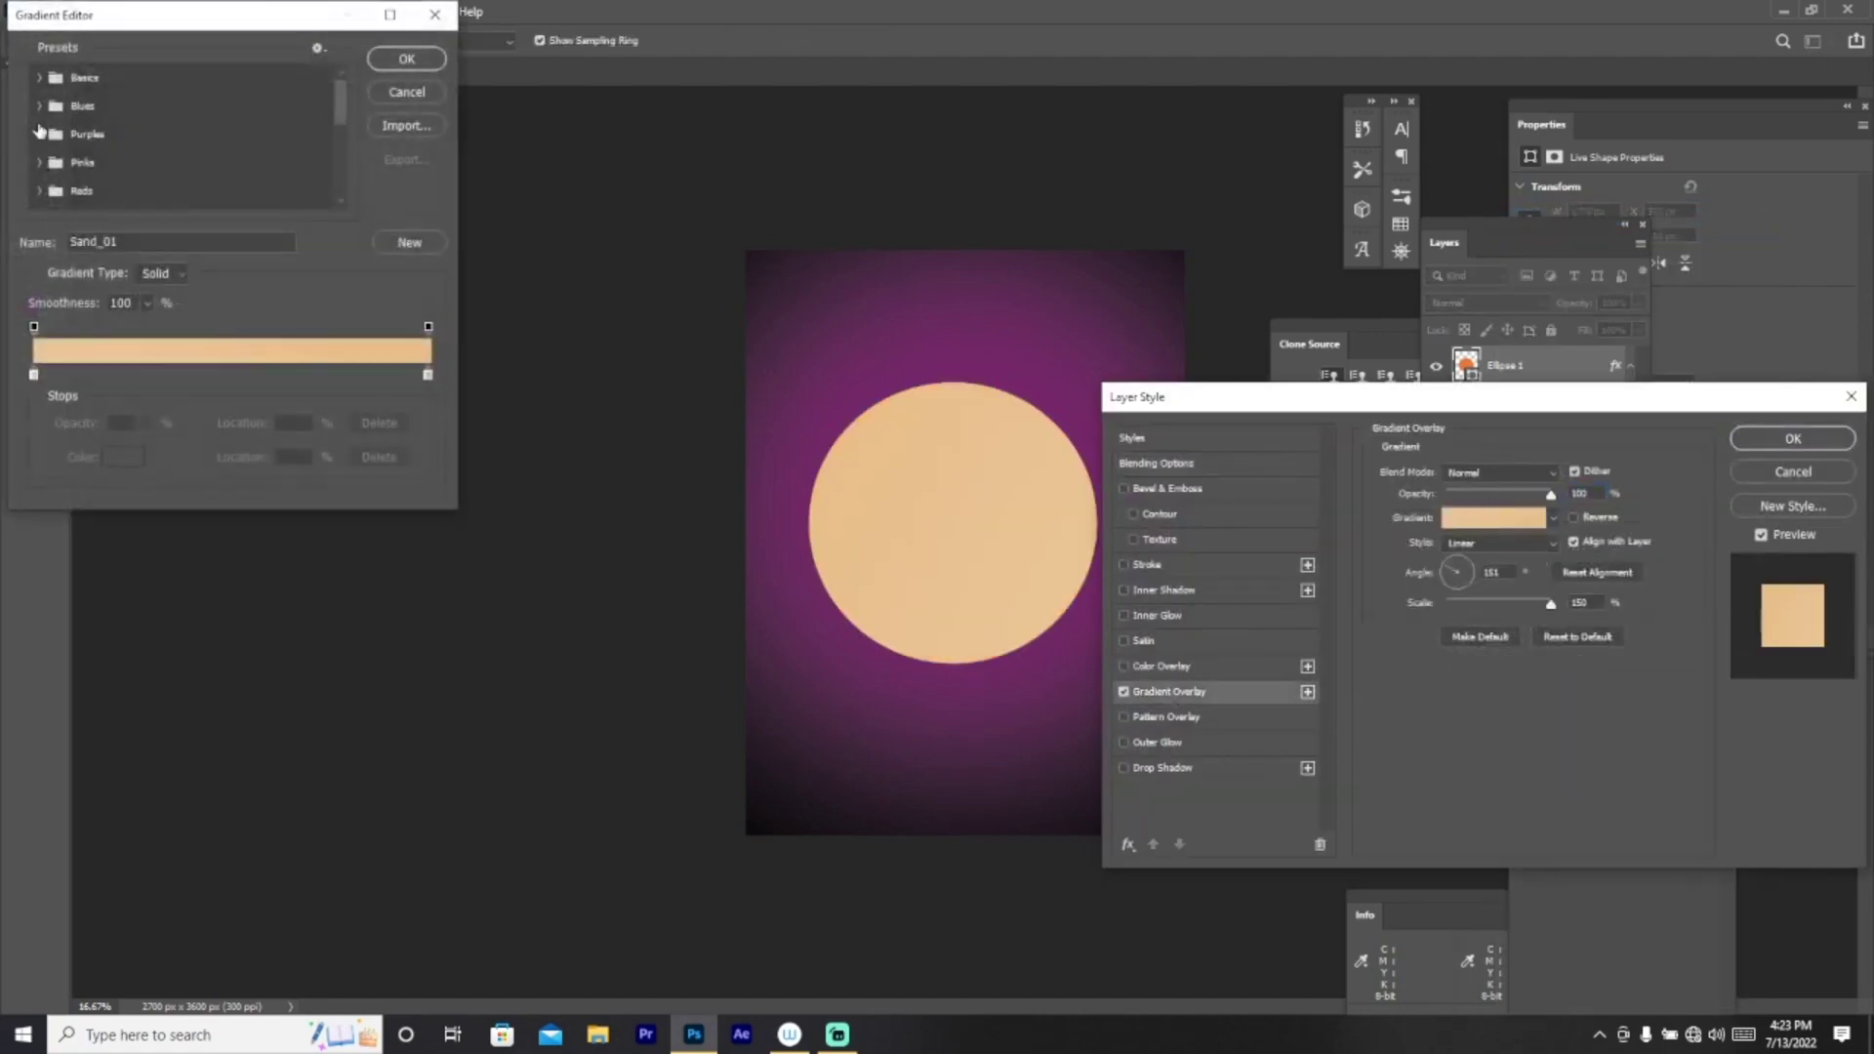
pyautogui.click(39, 106)
pyautogui.scroll(-2, 85, 155)
pyautogui.scroll(-2, 78, 165)
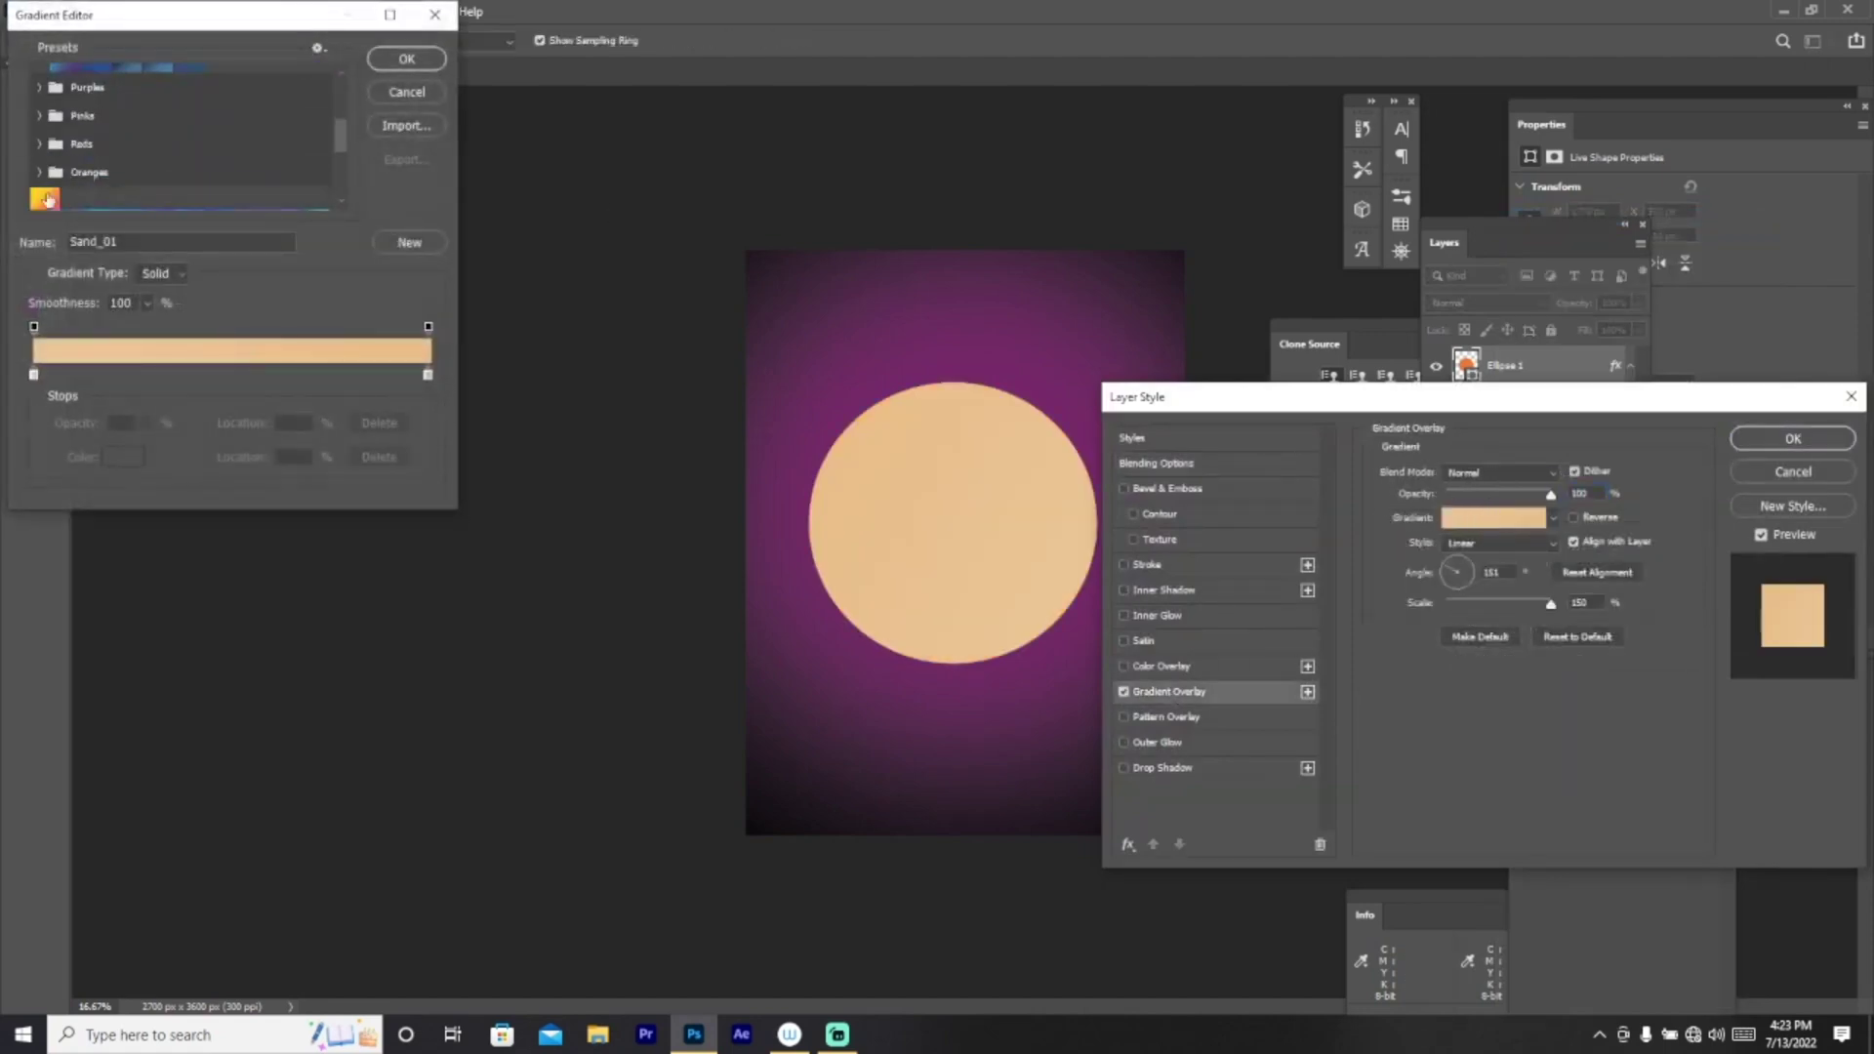
pyautogui.click(46, 199)
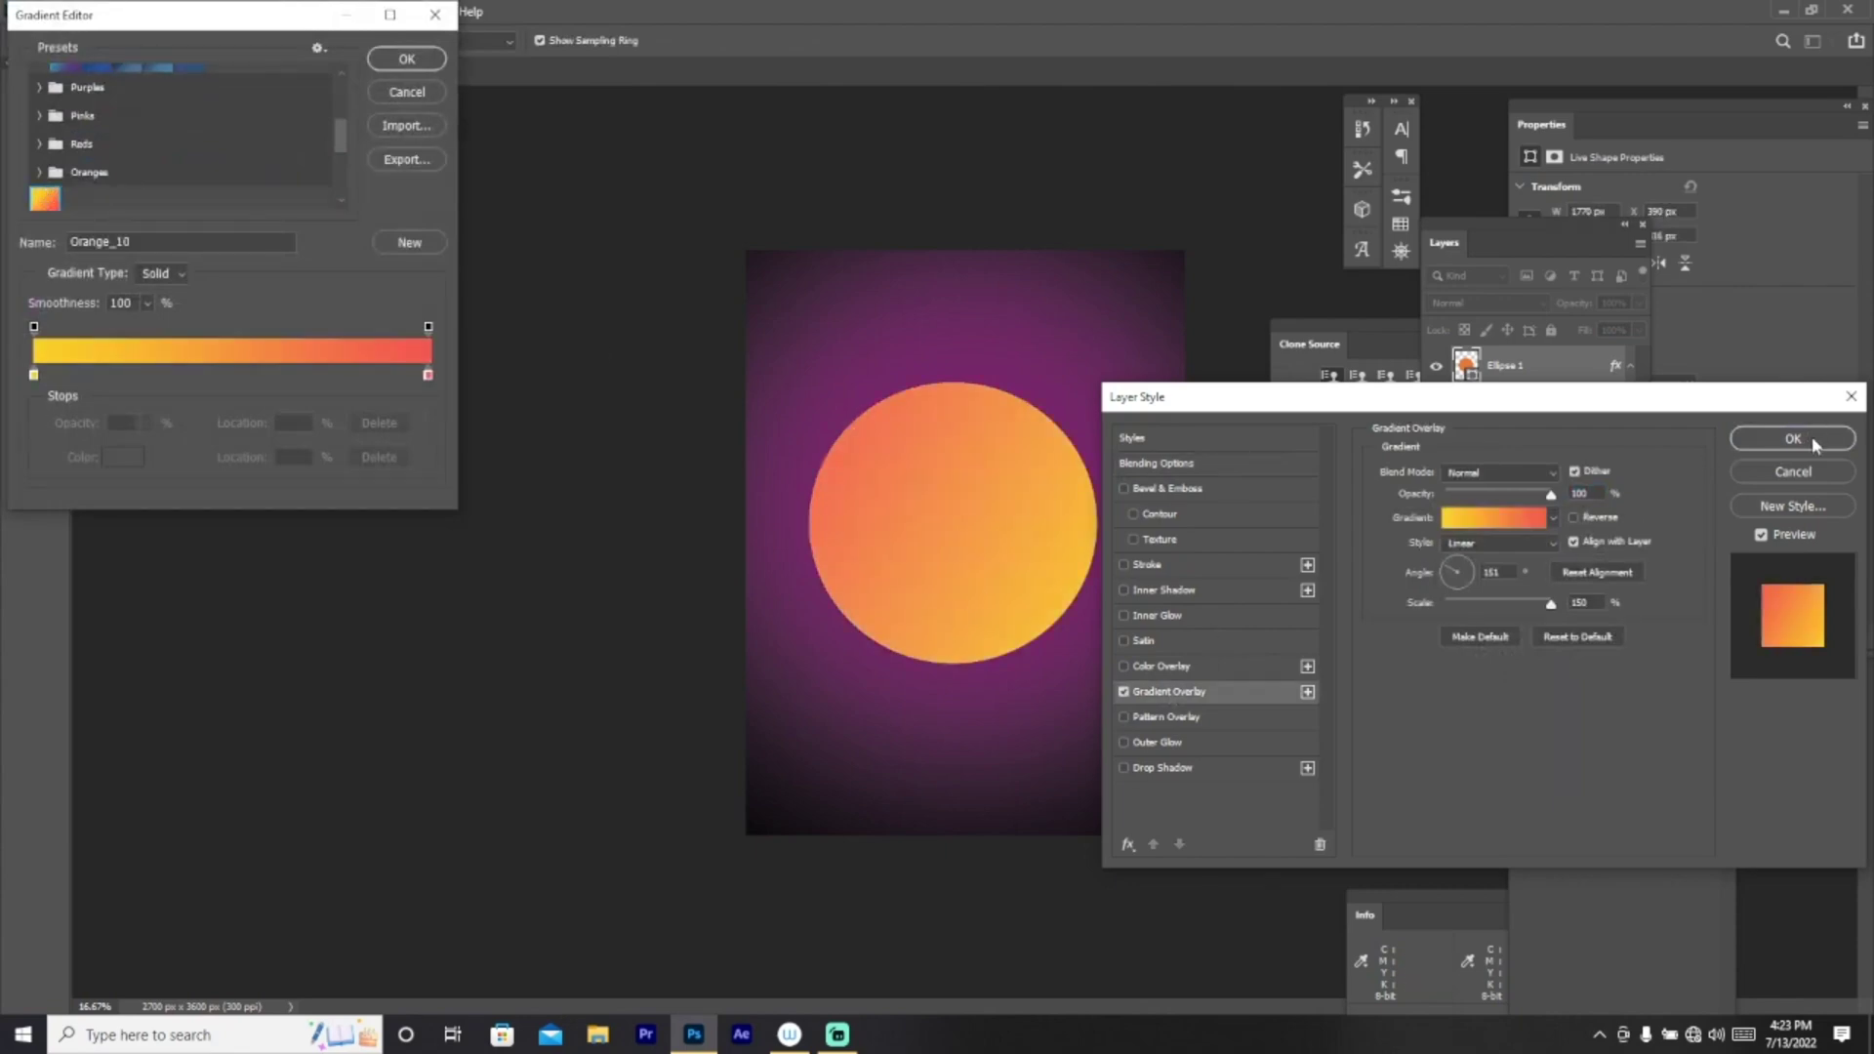
pyautogui.click(408, 61)
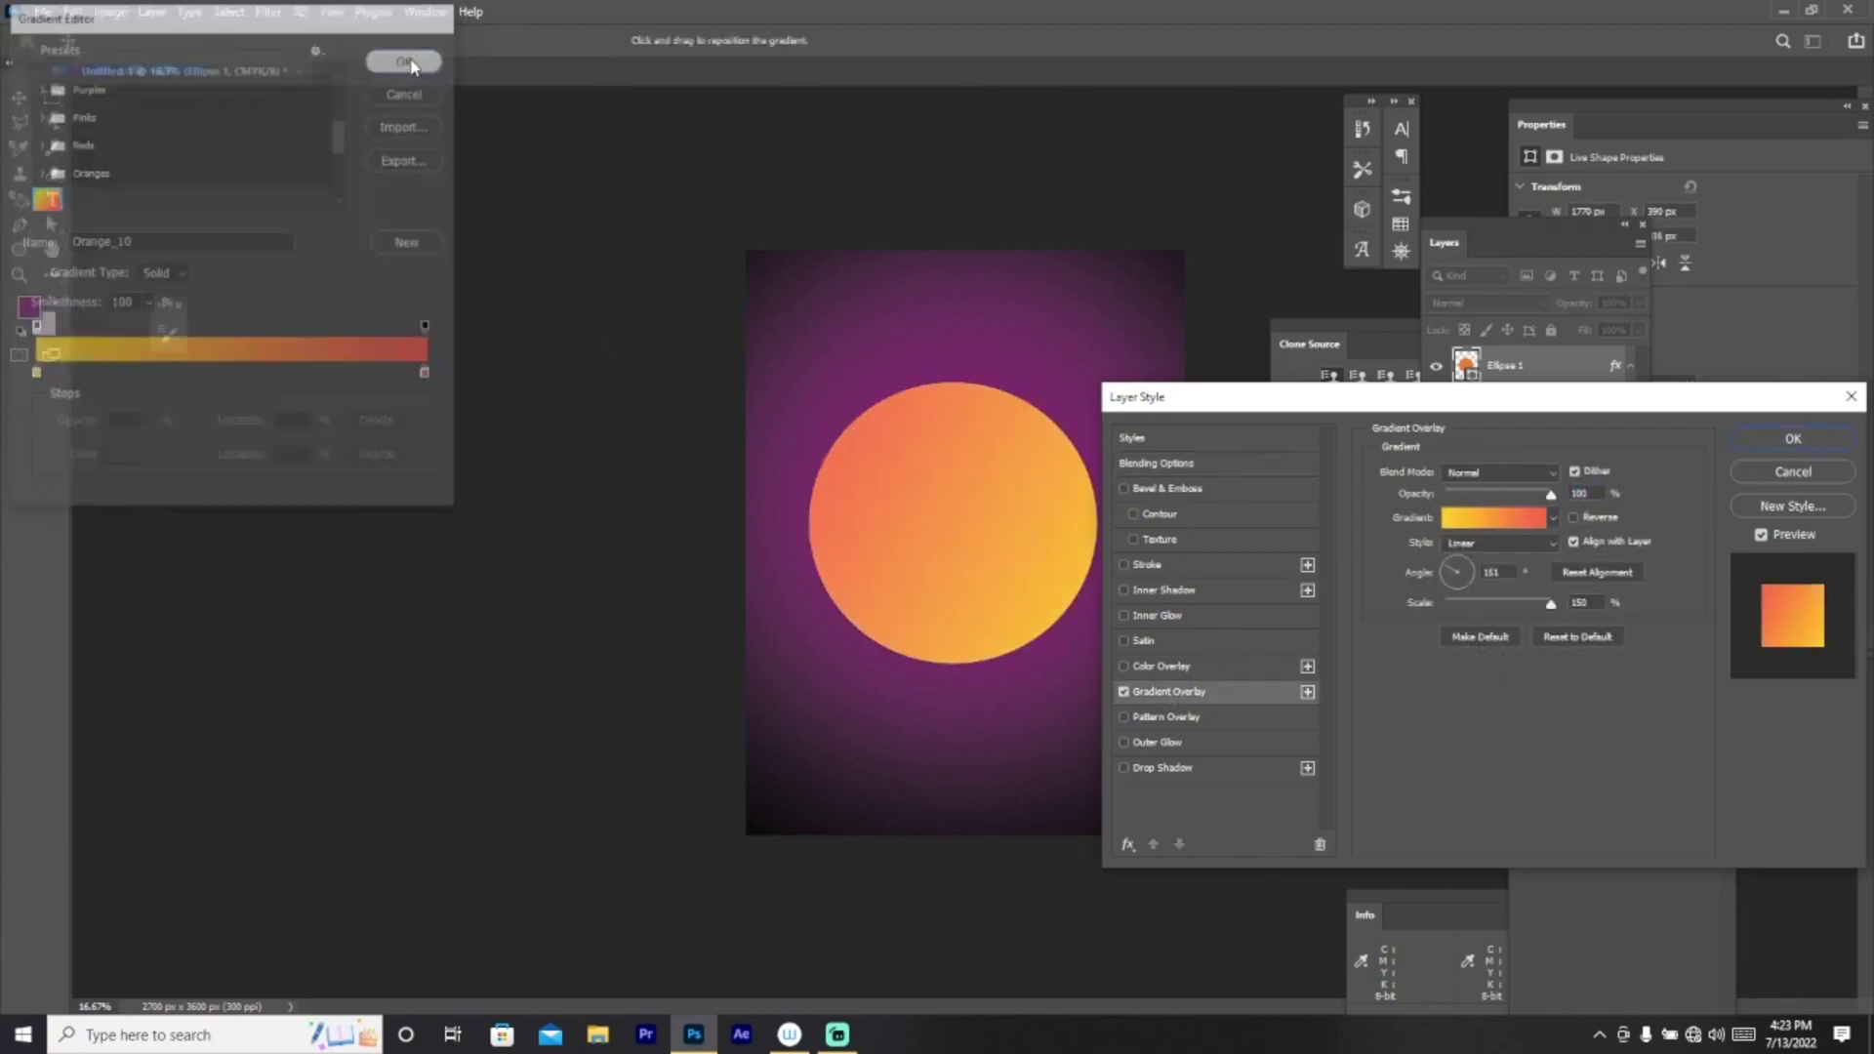
pyautogui.click(1818, 441)
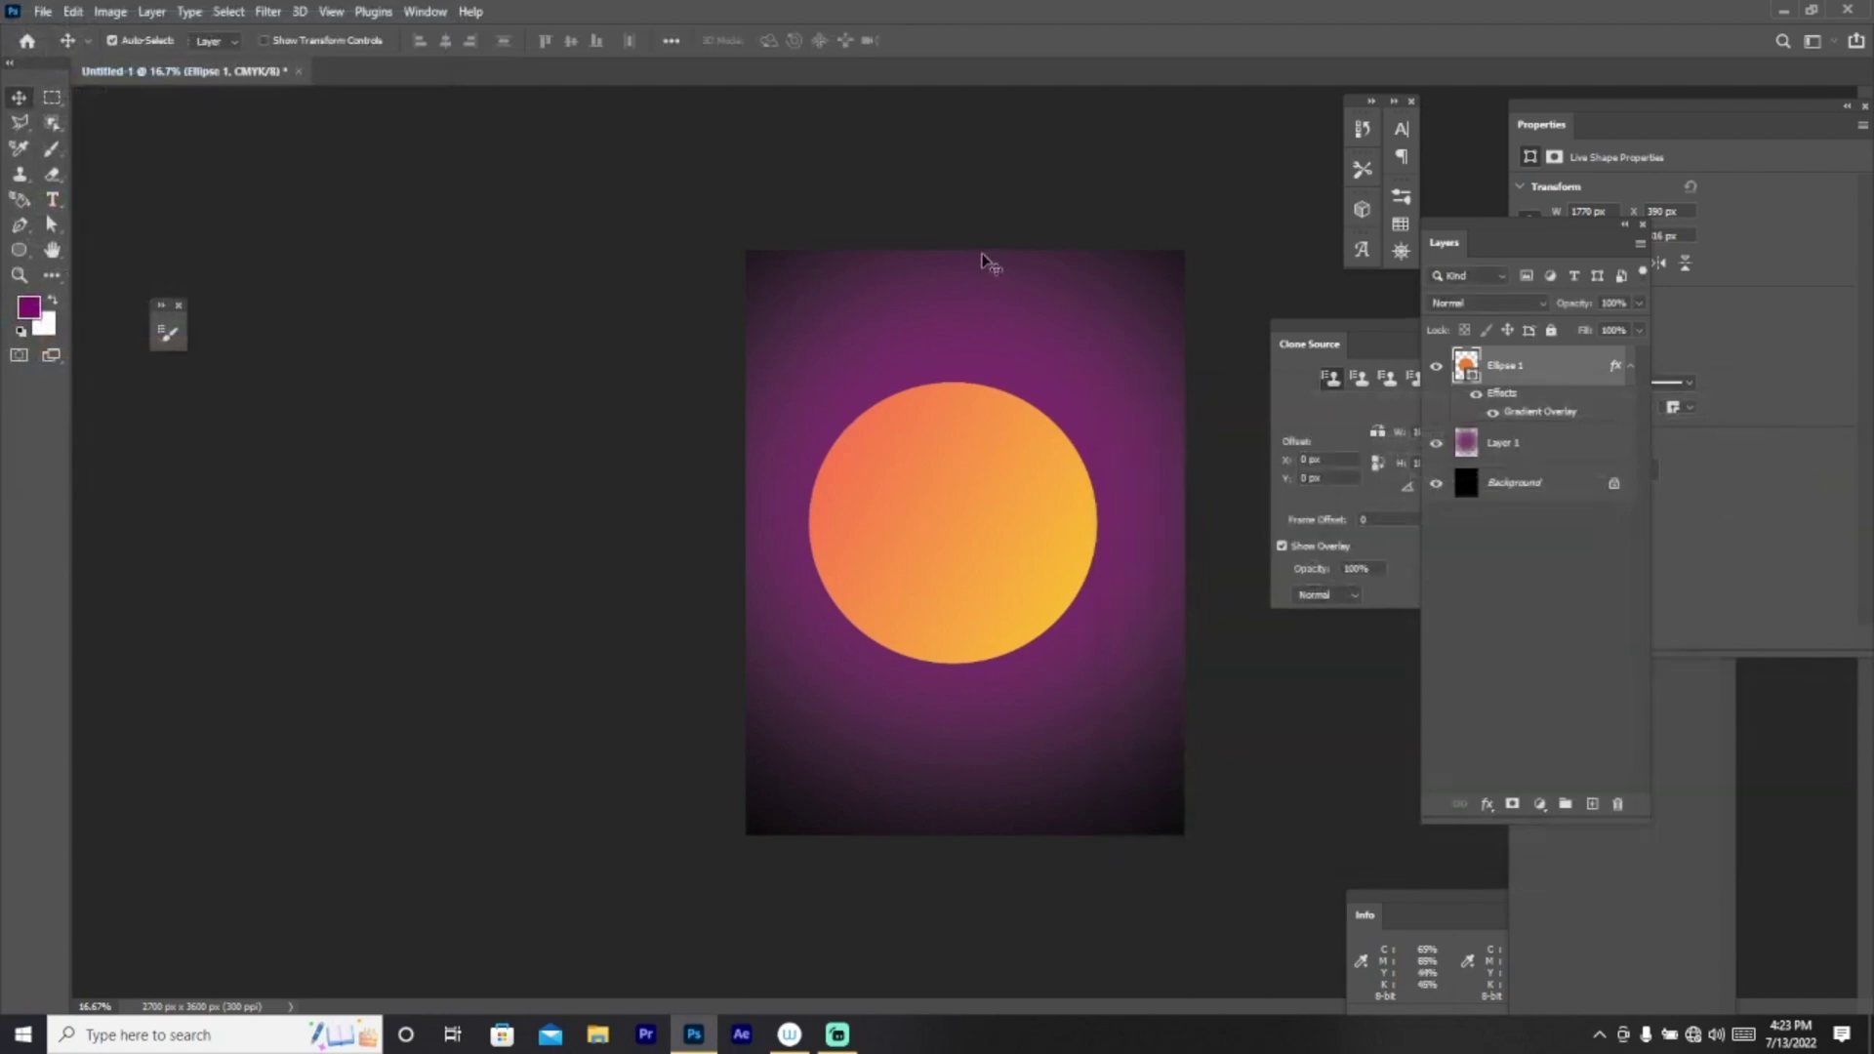
# Step: Enlarge the circle to about 126% and centre it horizontally, higher on the poster
pyautogui.hotkey('ctrl', 't')
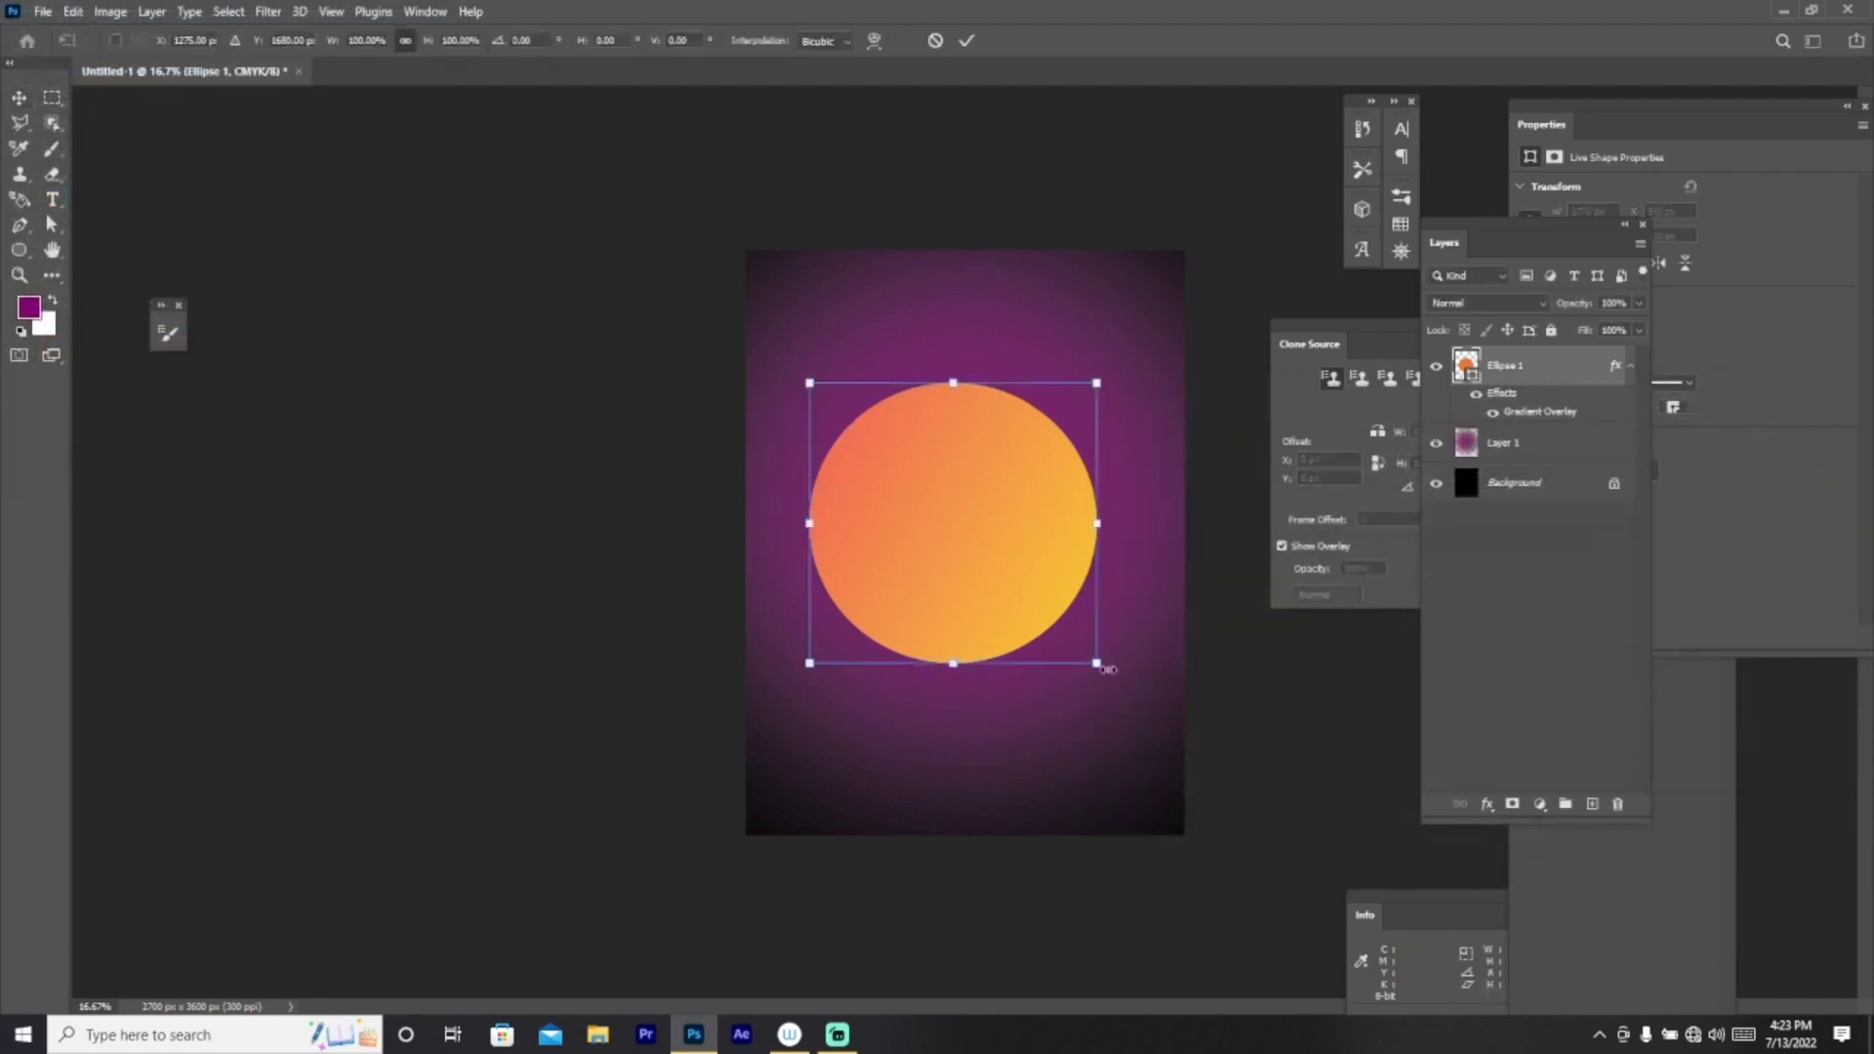
pyautogui.moveTo(1096, 663); pyautogui.dragTo(1184, 732)
pyautogui.moveTo(1046, 631); pyautogui.dragTo(1018, 599)
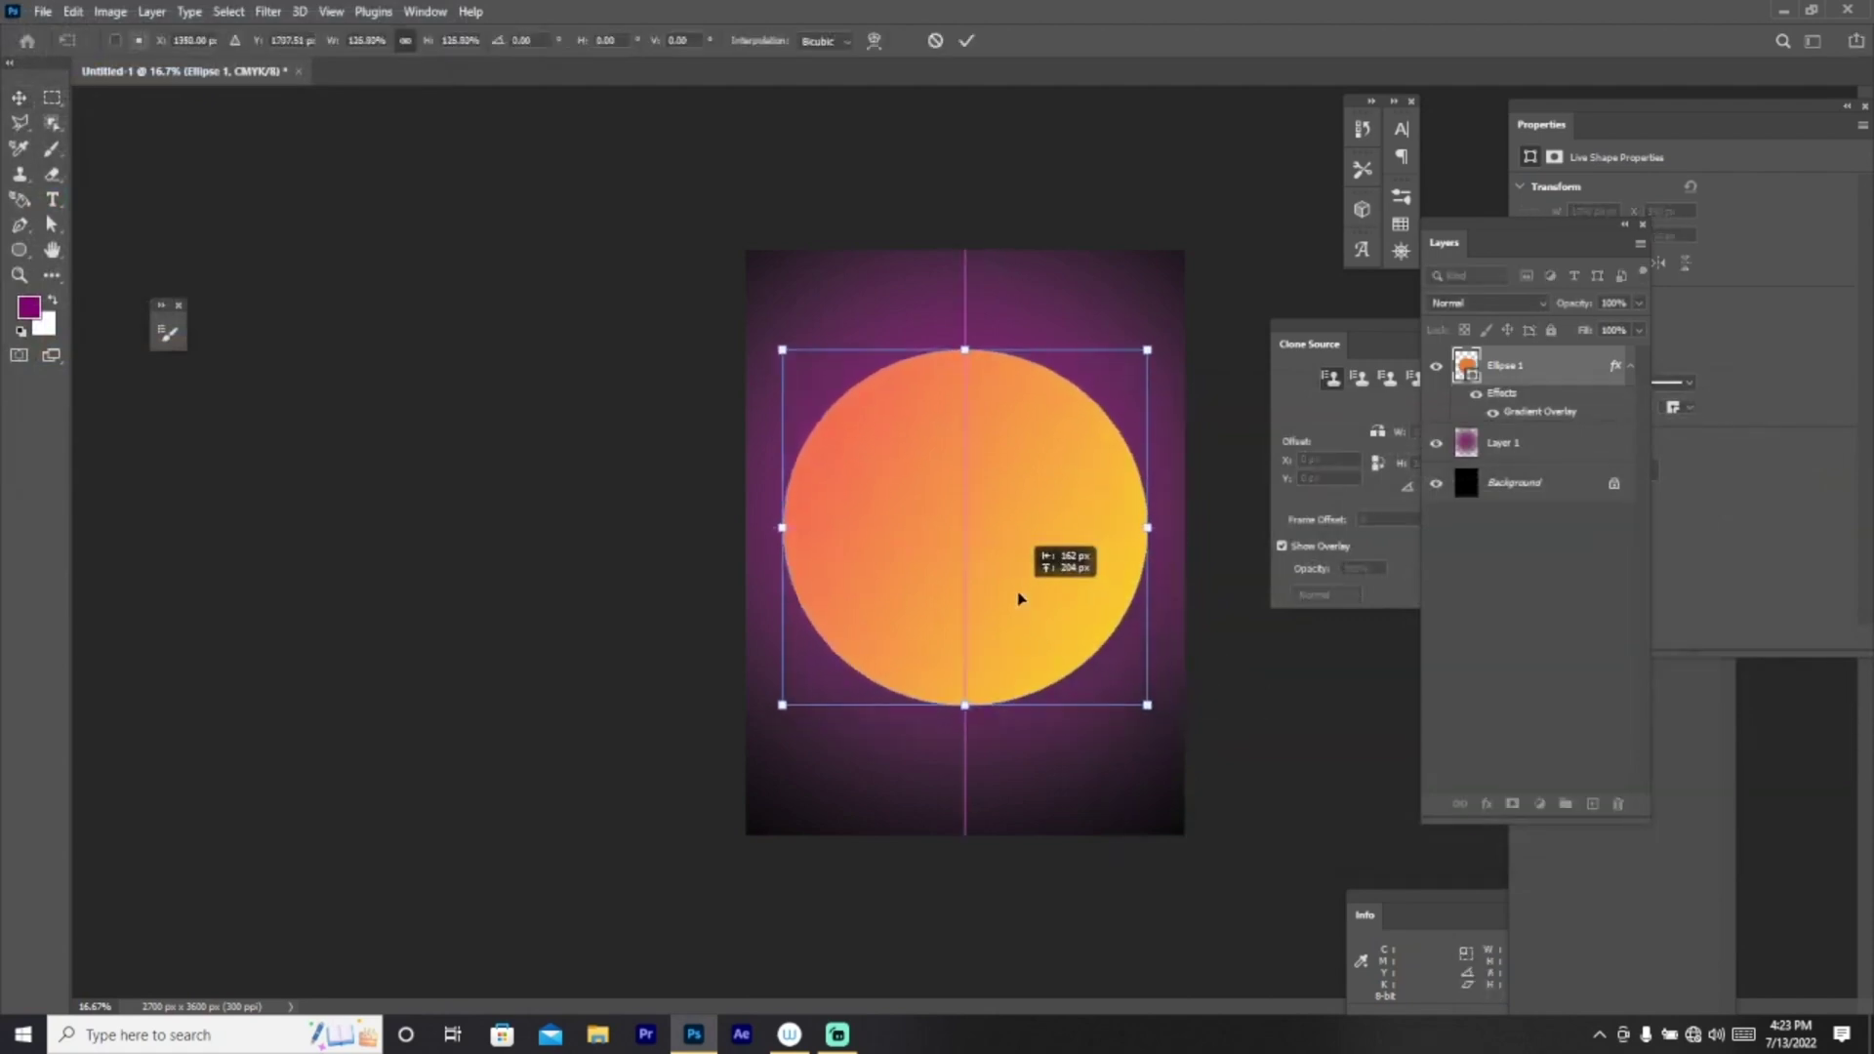
pyautogui.click(966, 40)
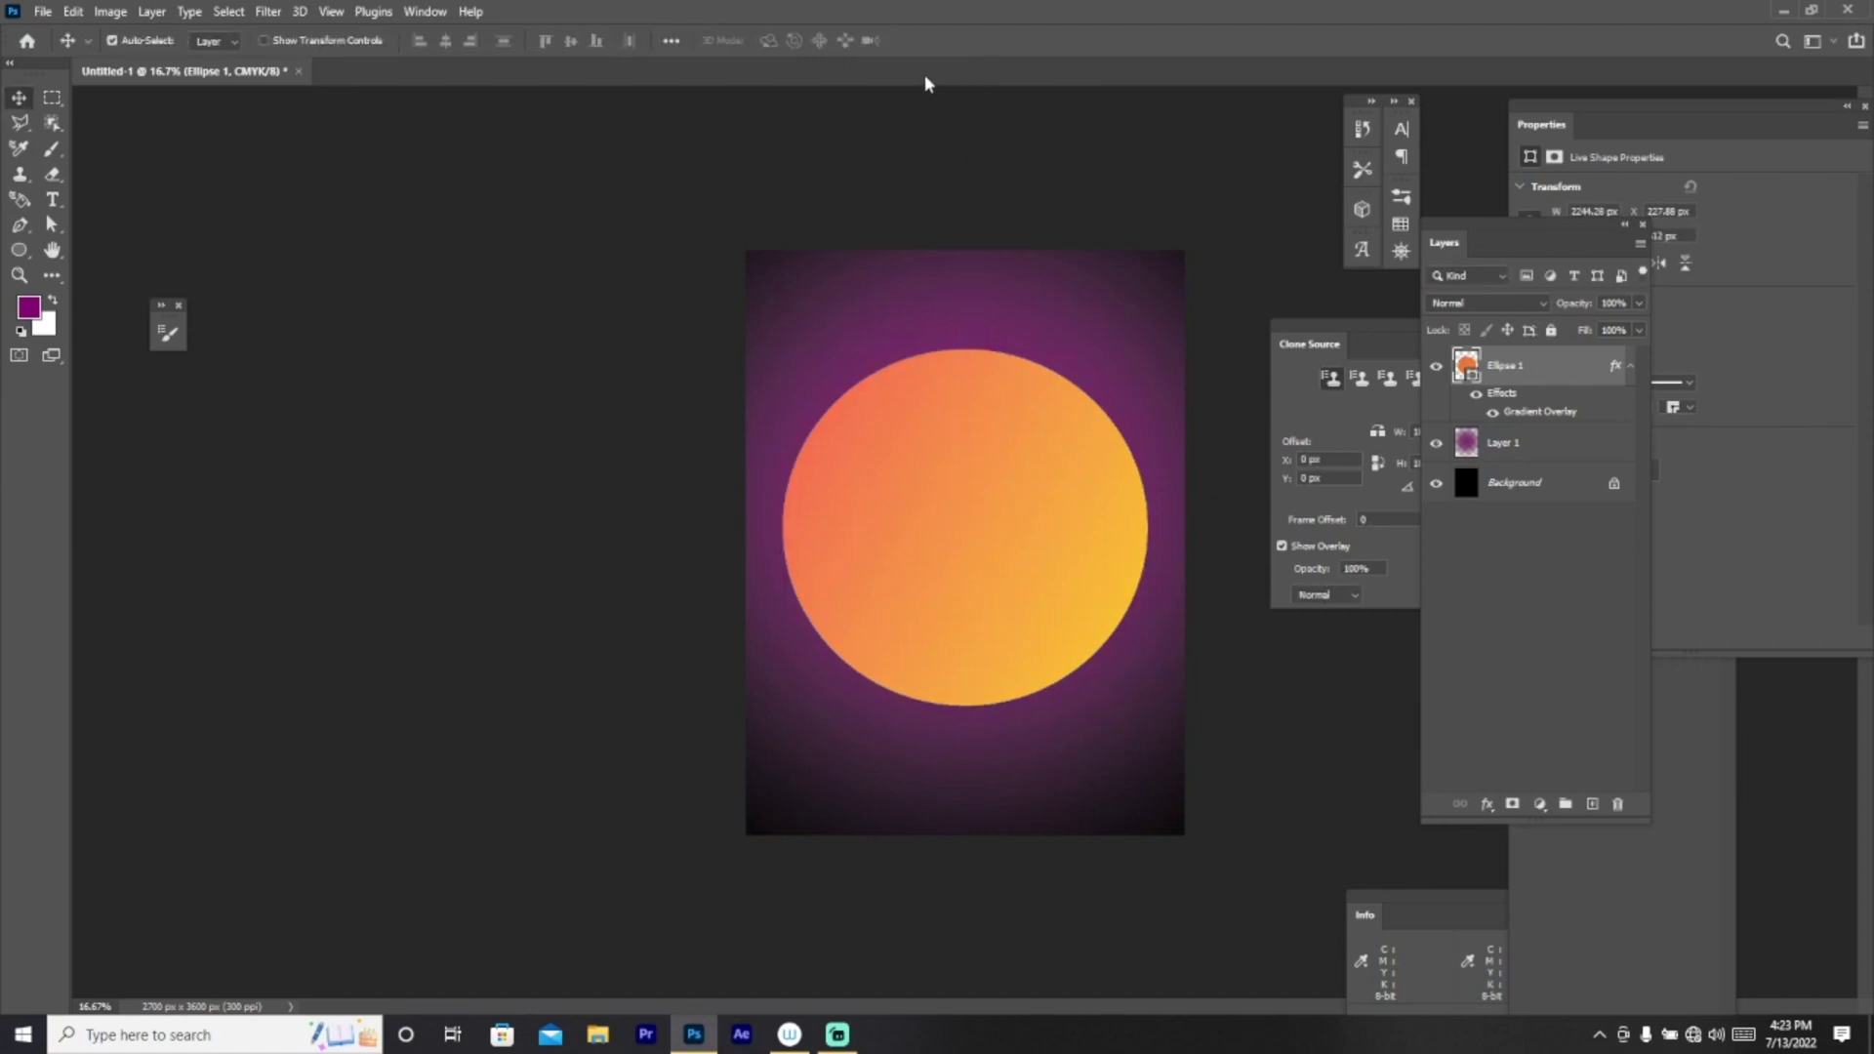
# Step: Place the model PNG from File Explorer, scaled and positioned at the bottom in front of the circle
pyautogui.click(599, 1037)
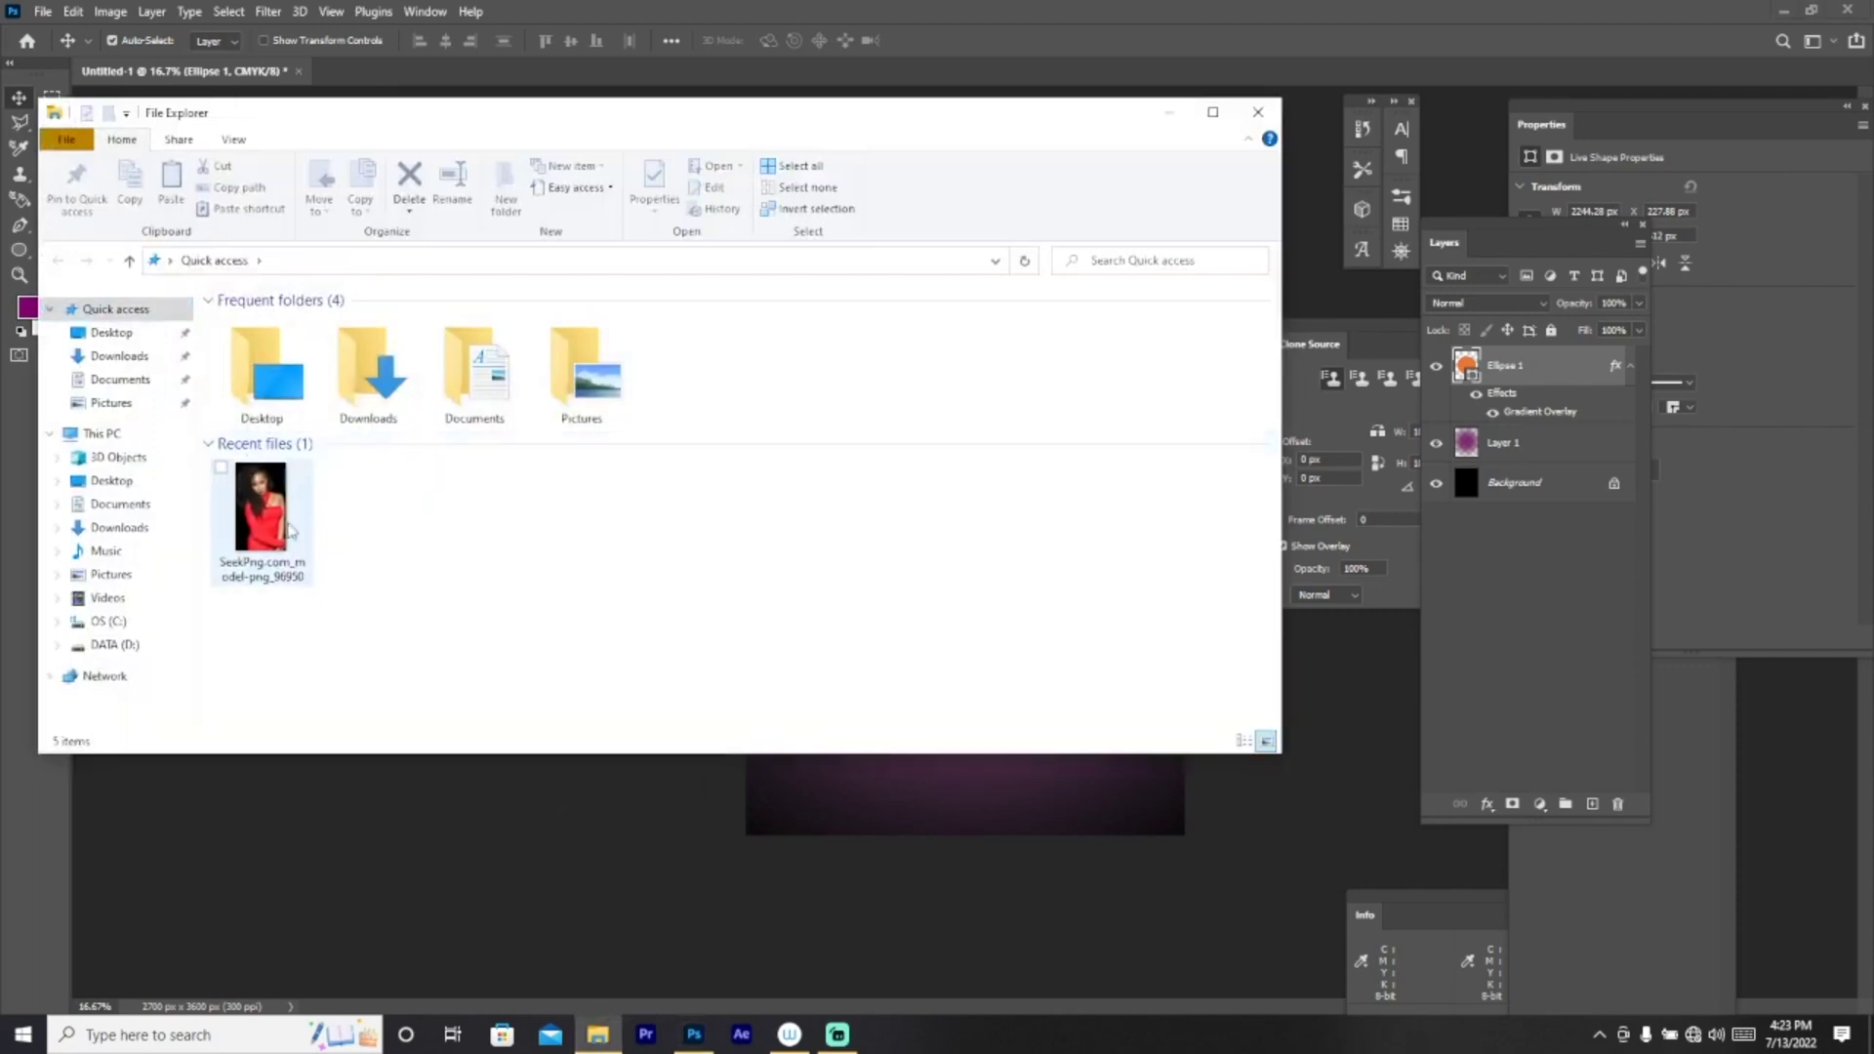
pyautogui.click(290, 532)
pyautogui.moveTo(290, 532); pyautogui.dragTo(937, 810)
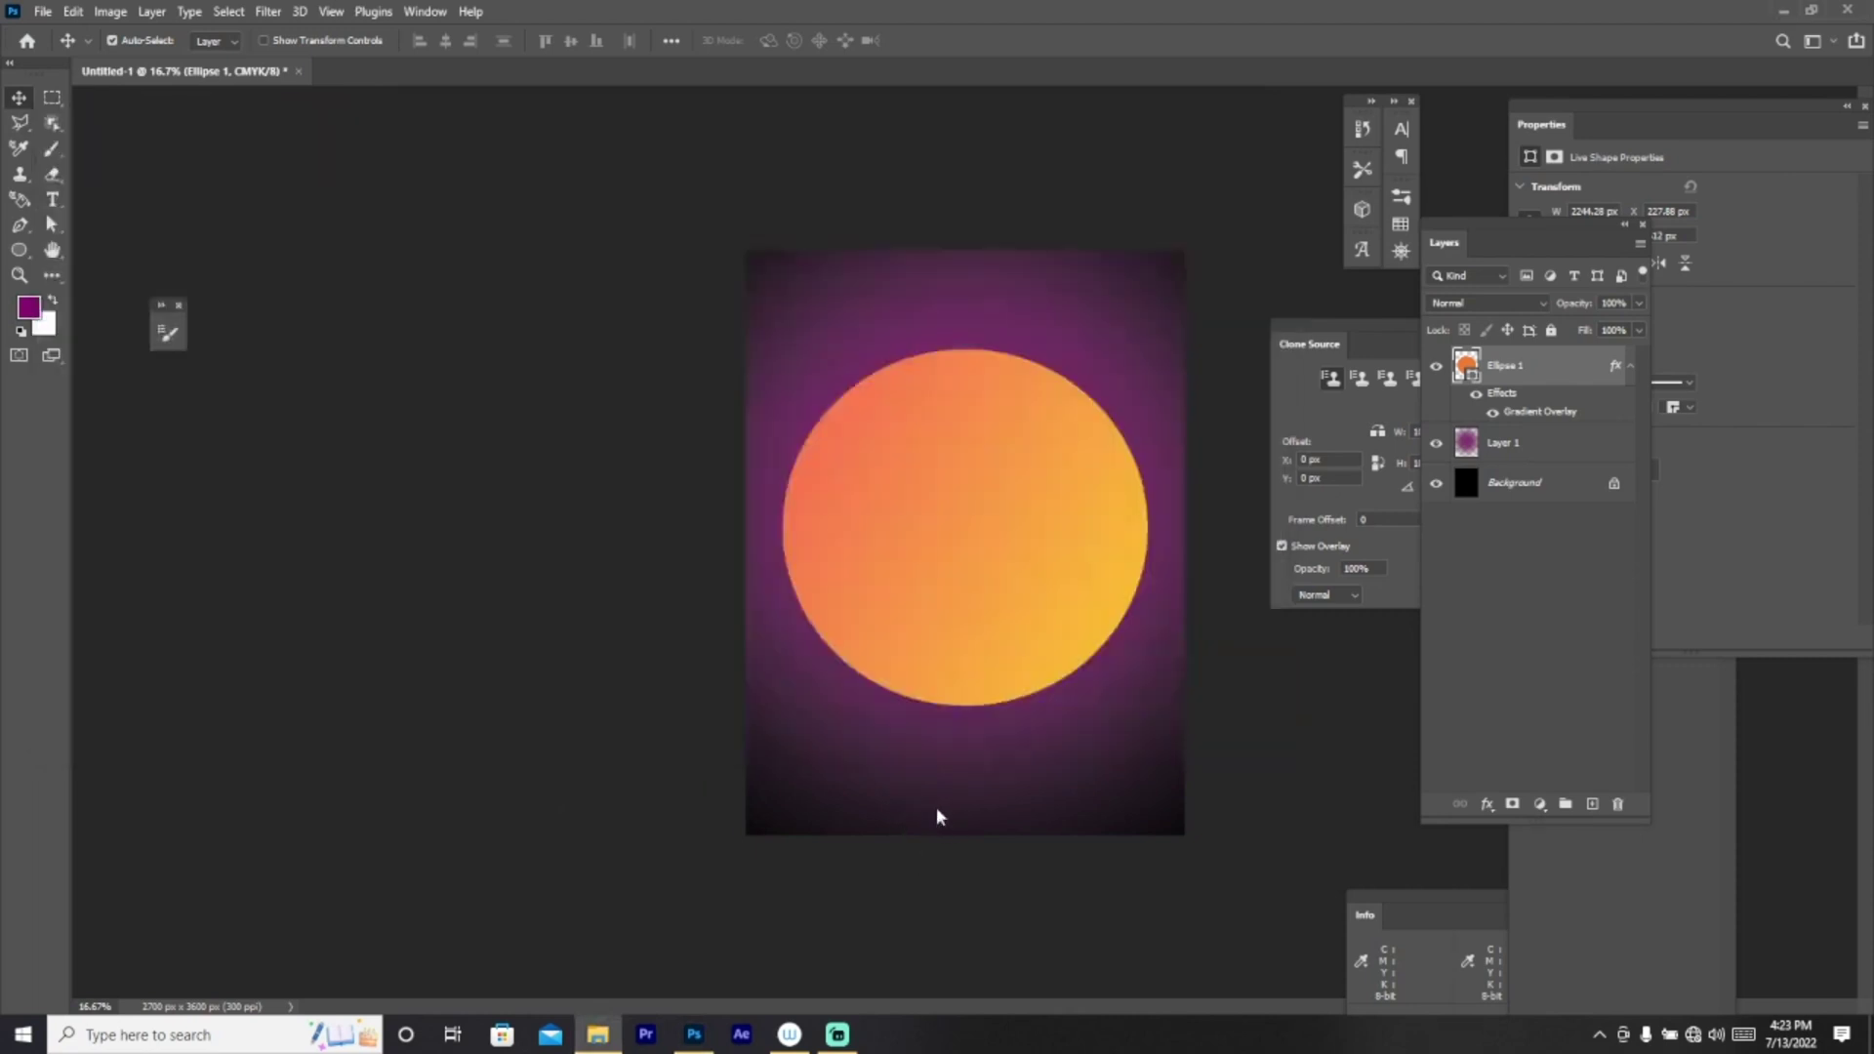
pyautogui.moveTo(1084, 749); pyautogui.dragTo(1181, 812)
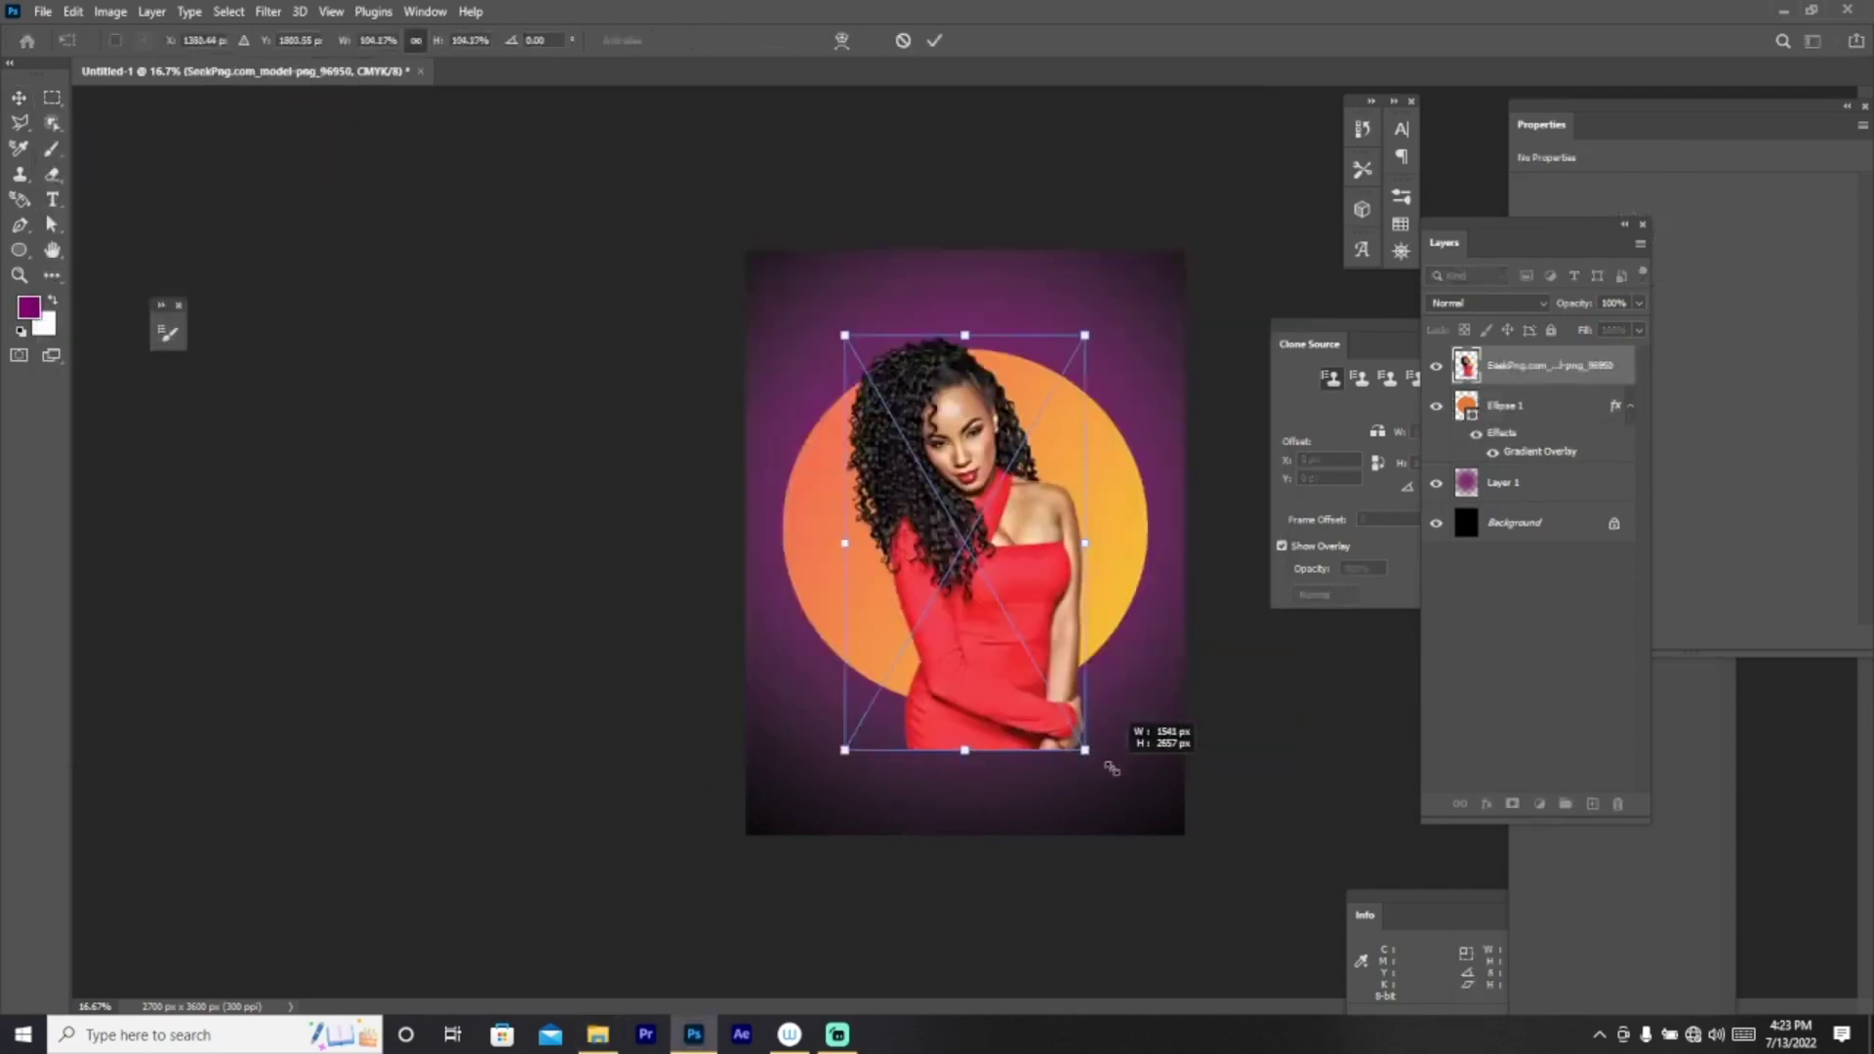
pyautogui.moveTo(1043, 721); pyautogui.dragTo(1006, 711)
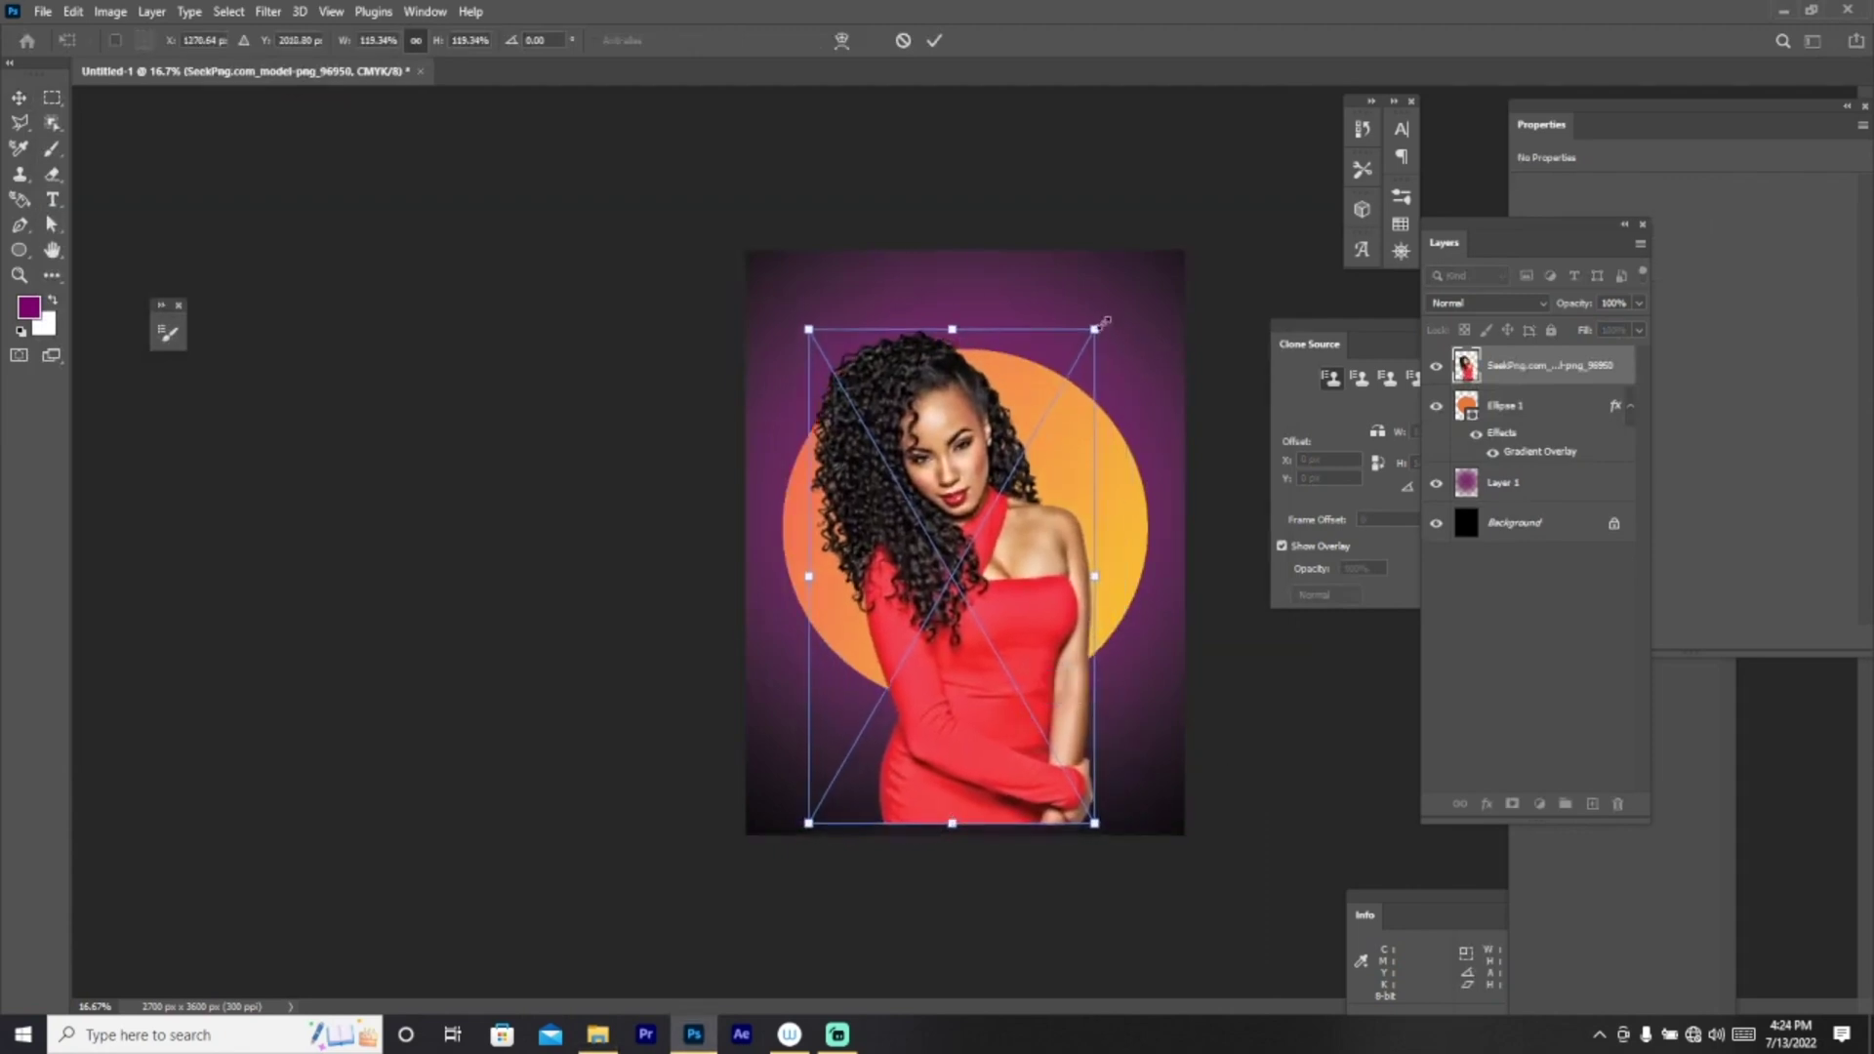
pyautogui.moveTo(1095, 330); pyautogui.dragTo(1062, 386)
pyautogui.moveTo(974, 475); pyautogui.dragTo(971, 552)
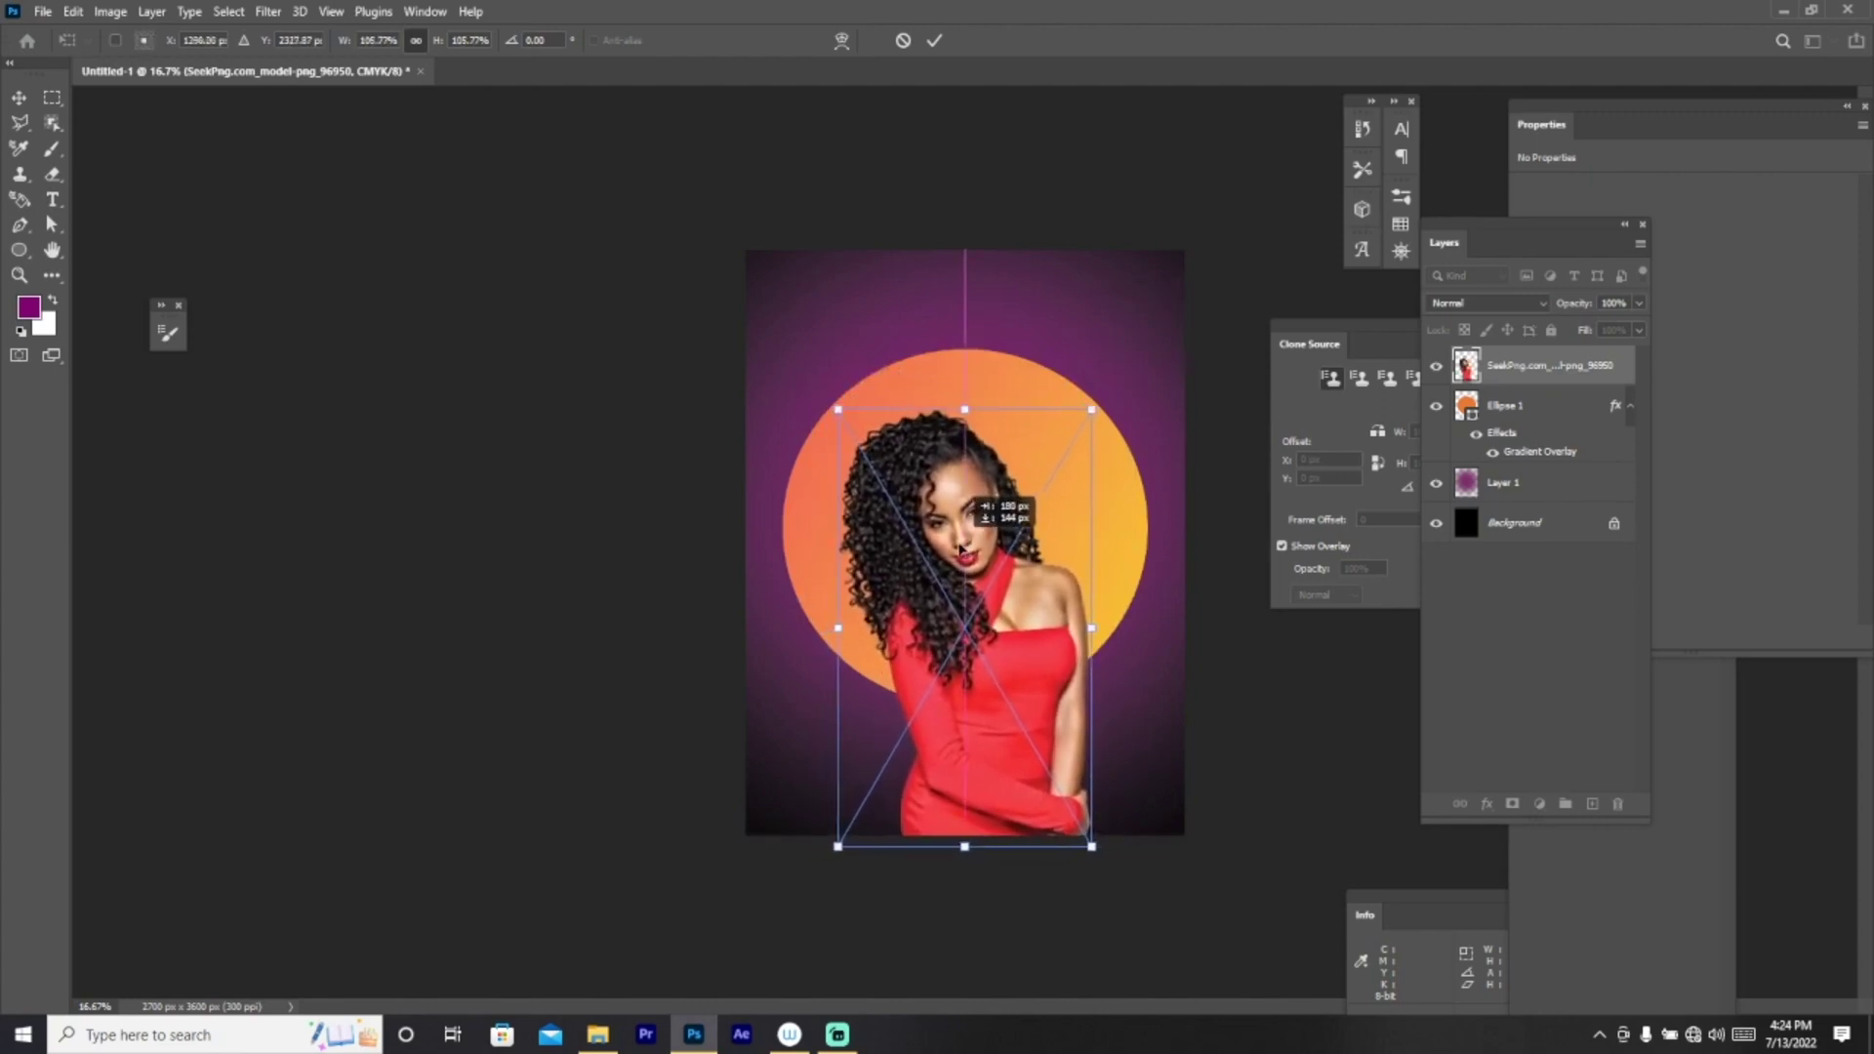
pyautogui.click(934, 40)
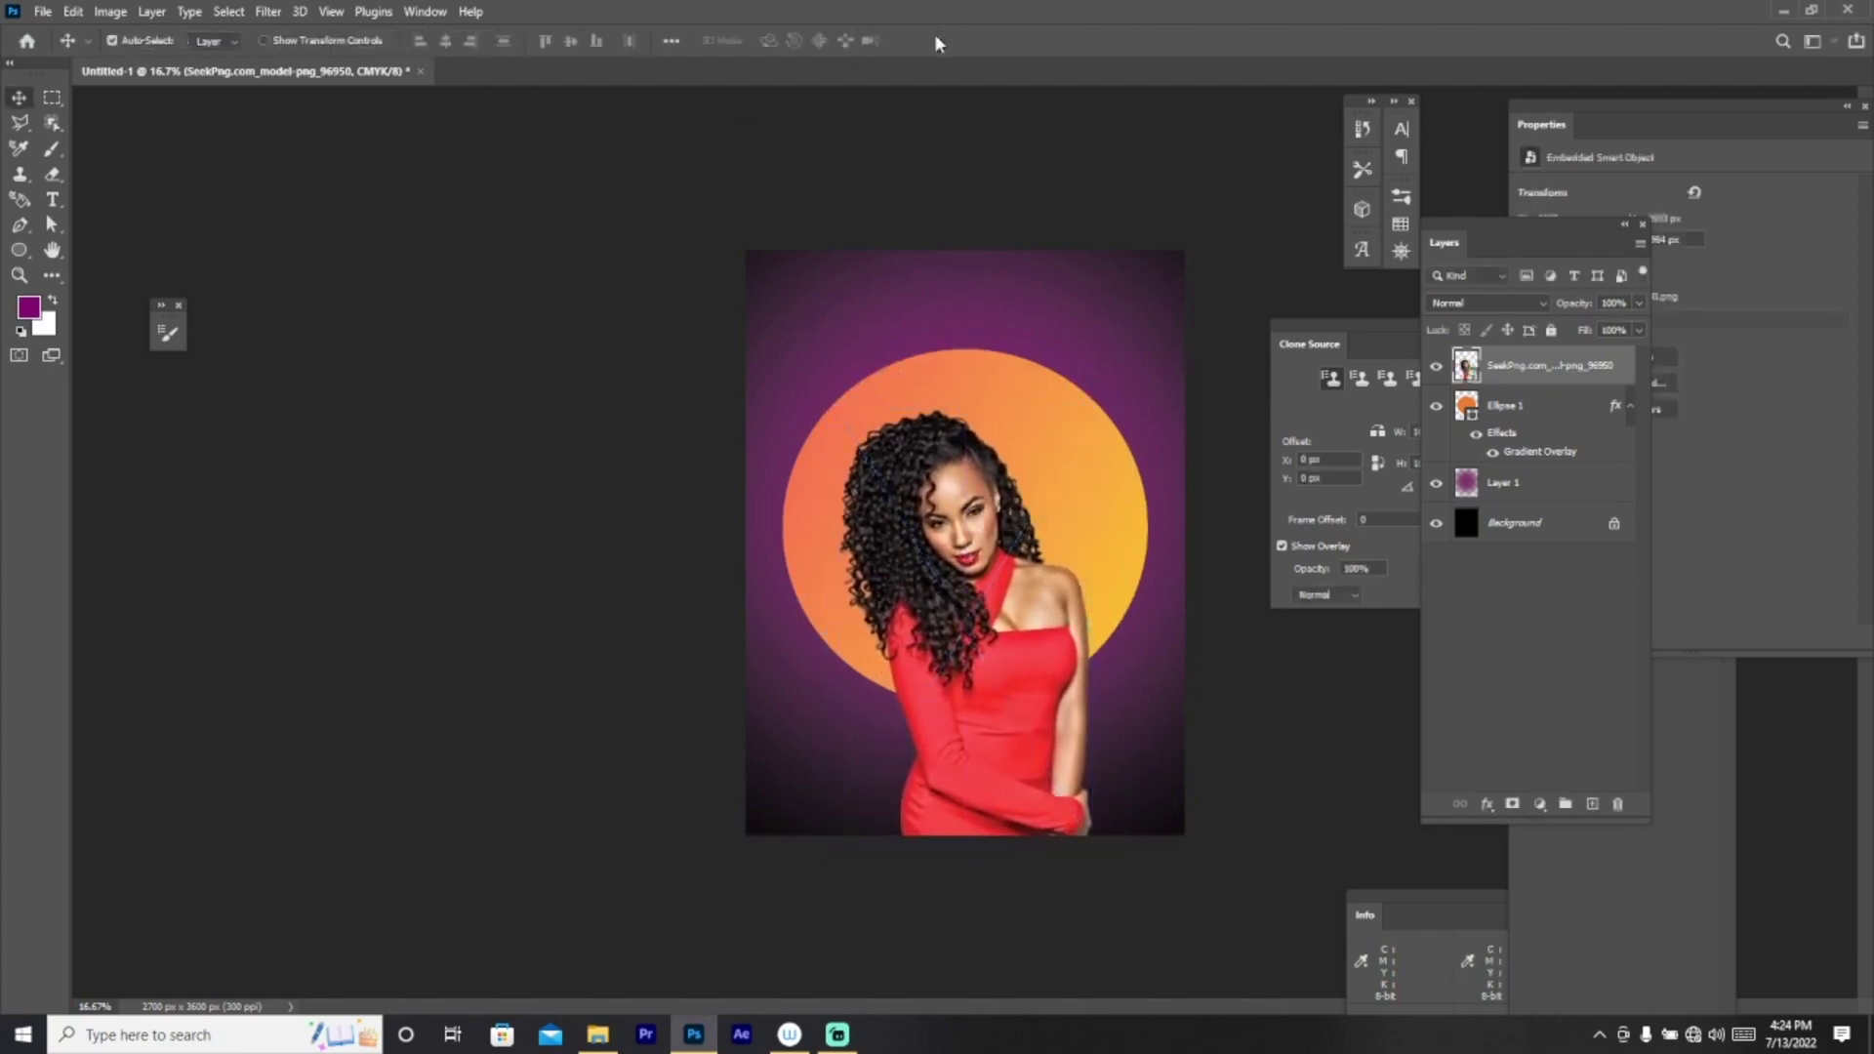
# Step: Draw a small white-filled circle, Ellipse 2, in the top-right corner
pyautogui.click(19, 250)
pyautogui.moveTo(1054, 274); pyautogui.dragTo(1132, 348)
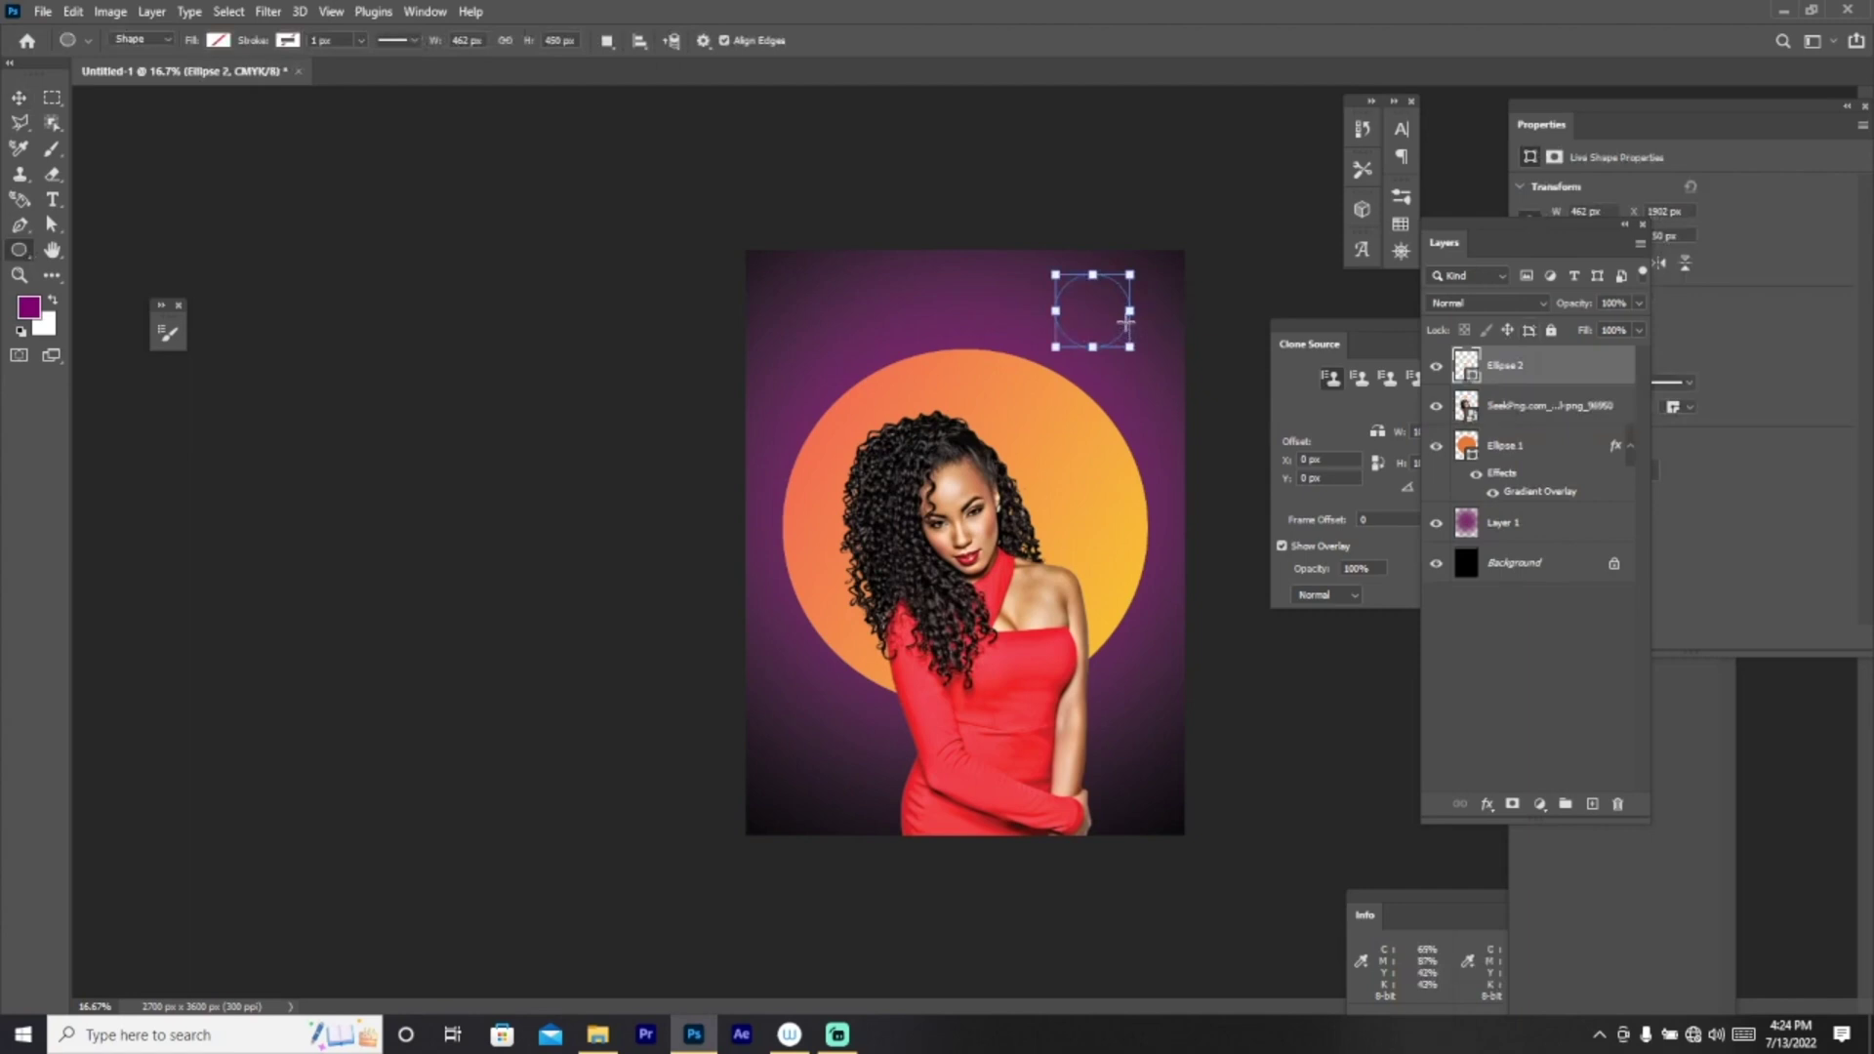
pyautogui.click(219, 41)
pyautogui.click(148, 144)
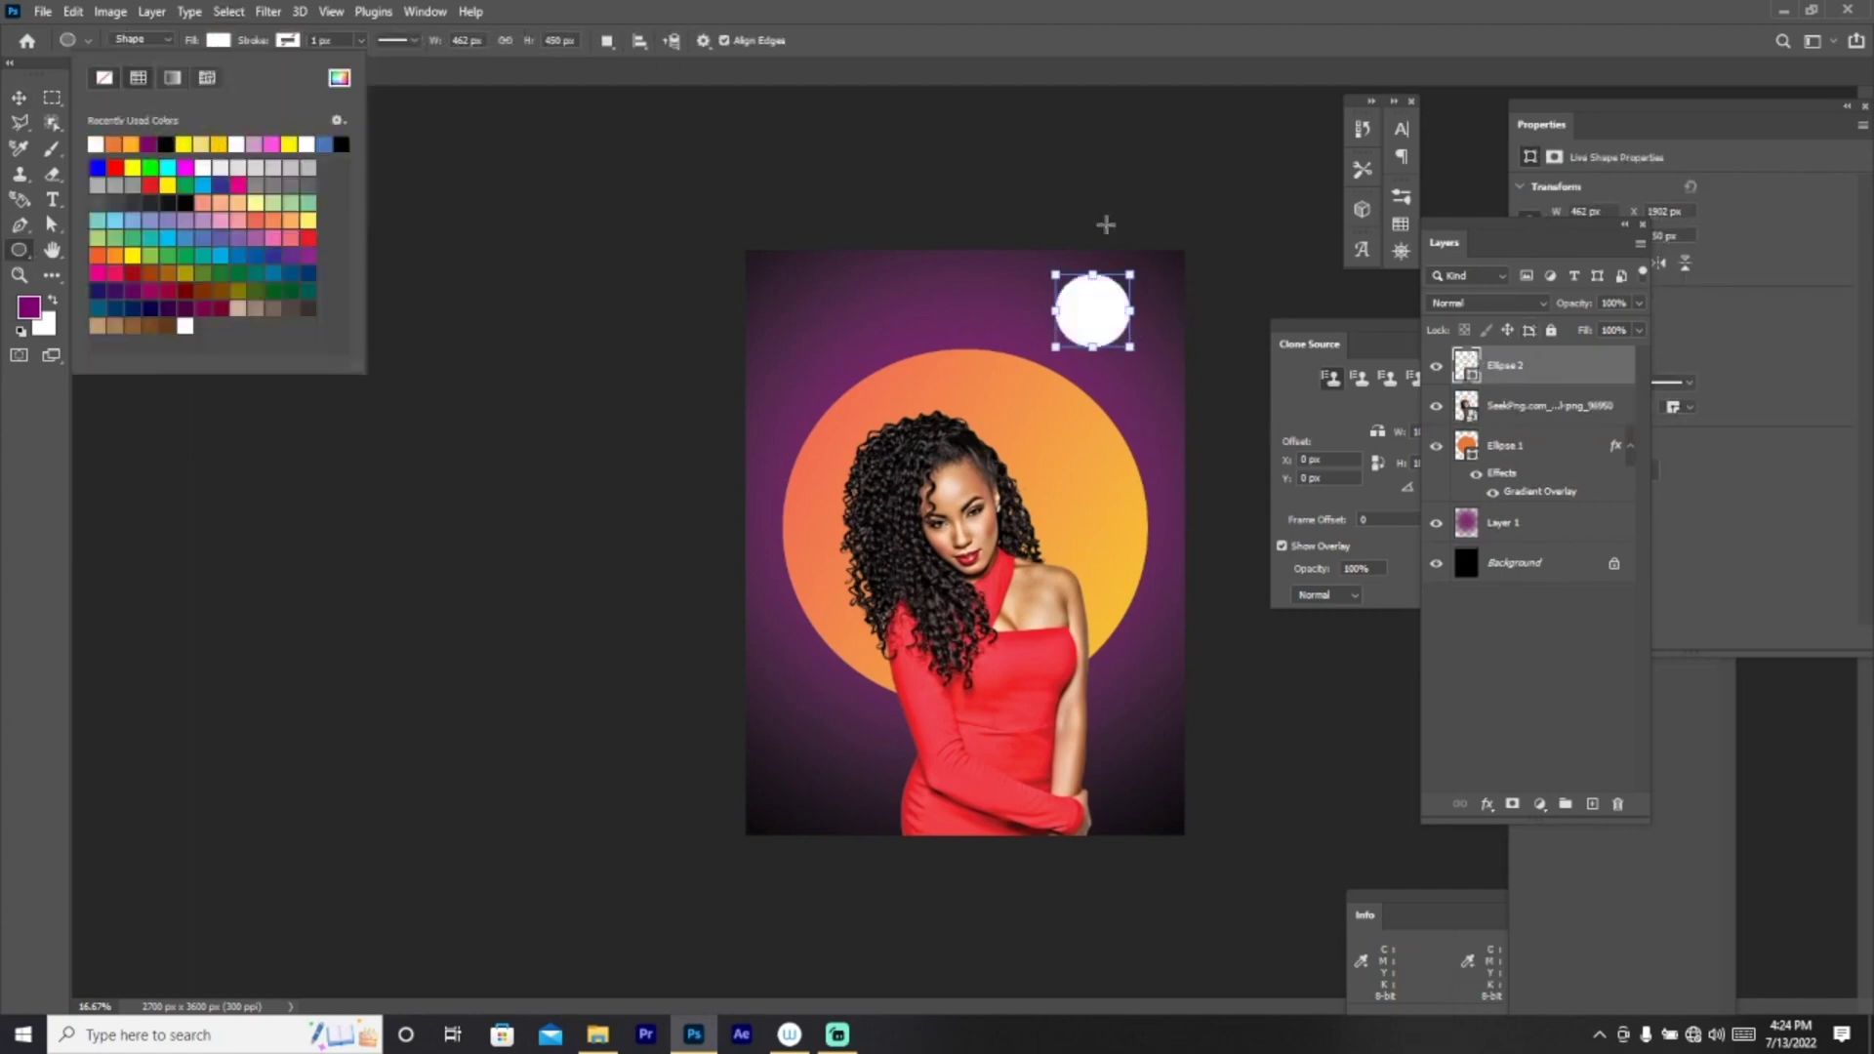
pyautogui.click(1531, 404)
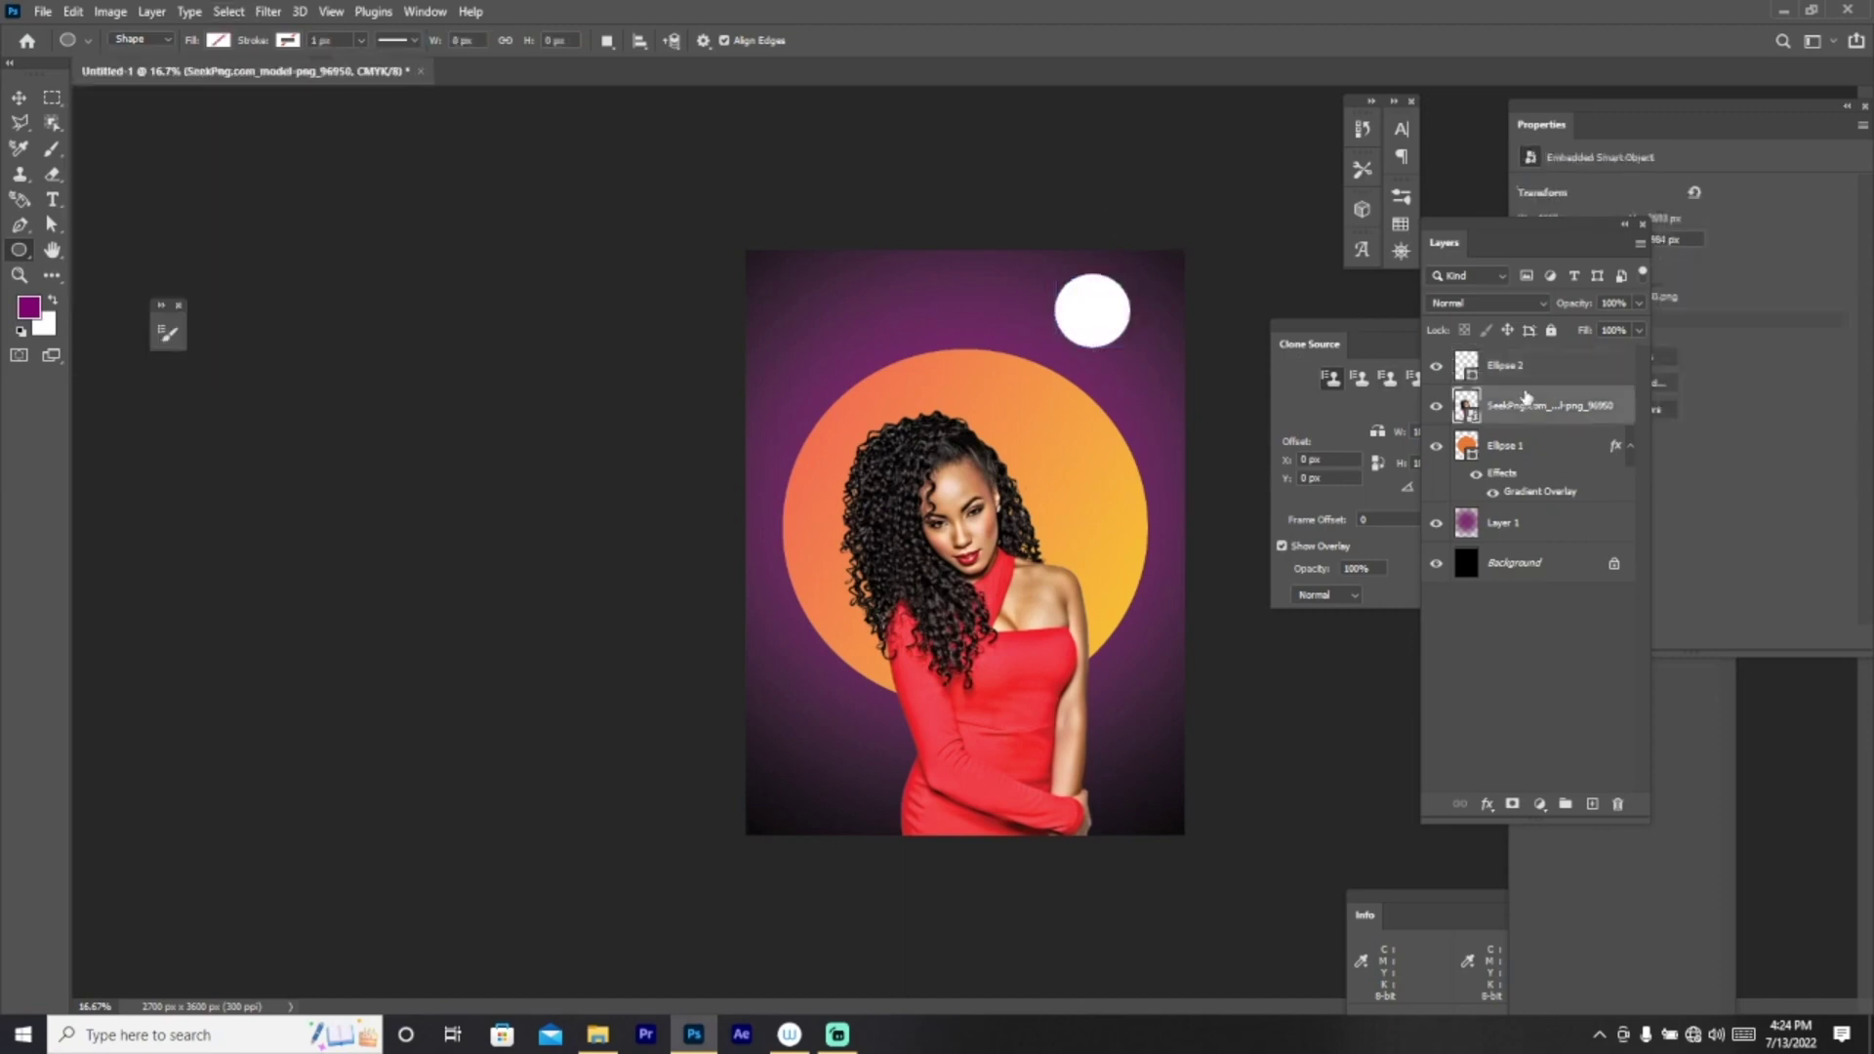
# Step: Duplicate the white circle, make the copy black, place it beneath, and offset it right
pyautogui.click(1511, 367)
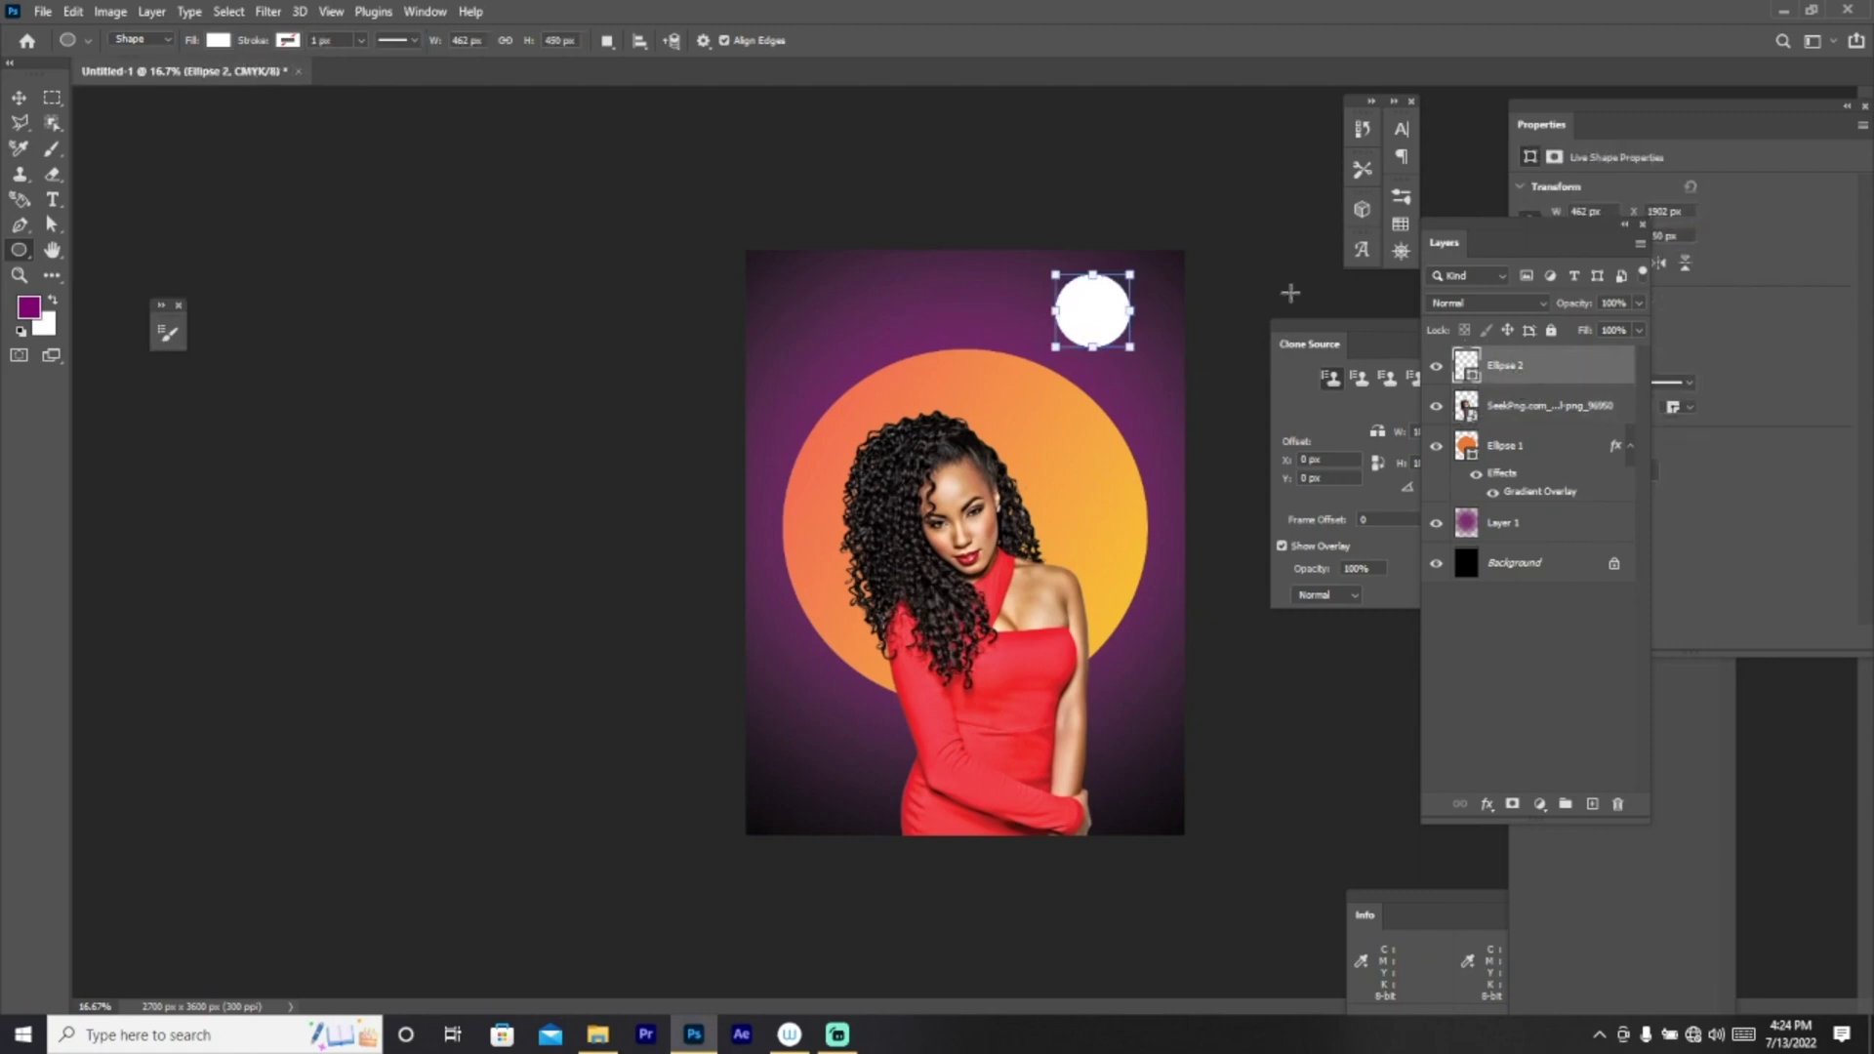
pyautogui.hotkey('ctrl', 'j')
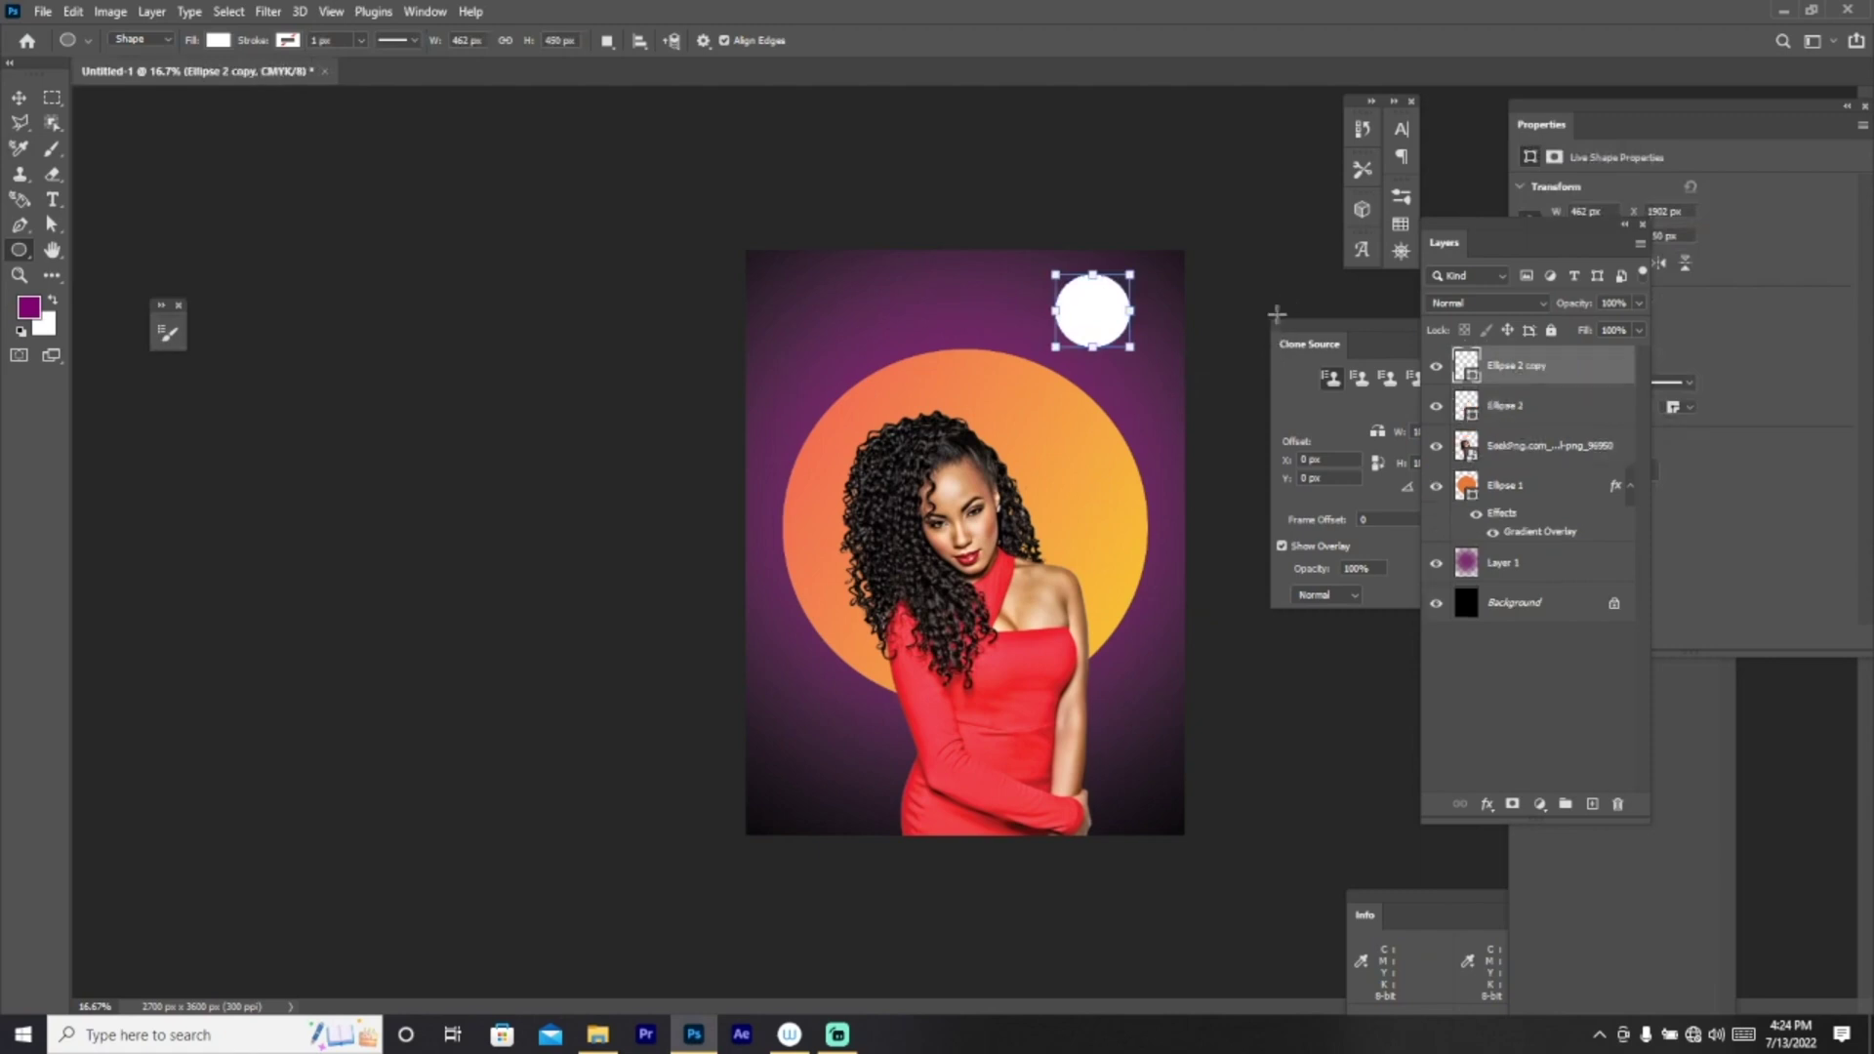
pyautogui.doubleClick(1467, 365)
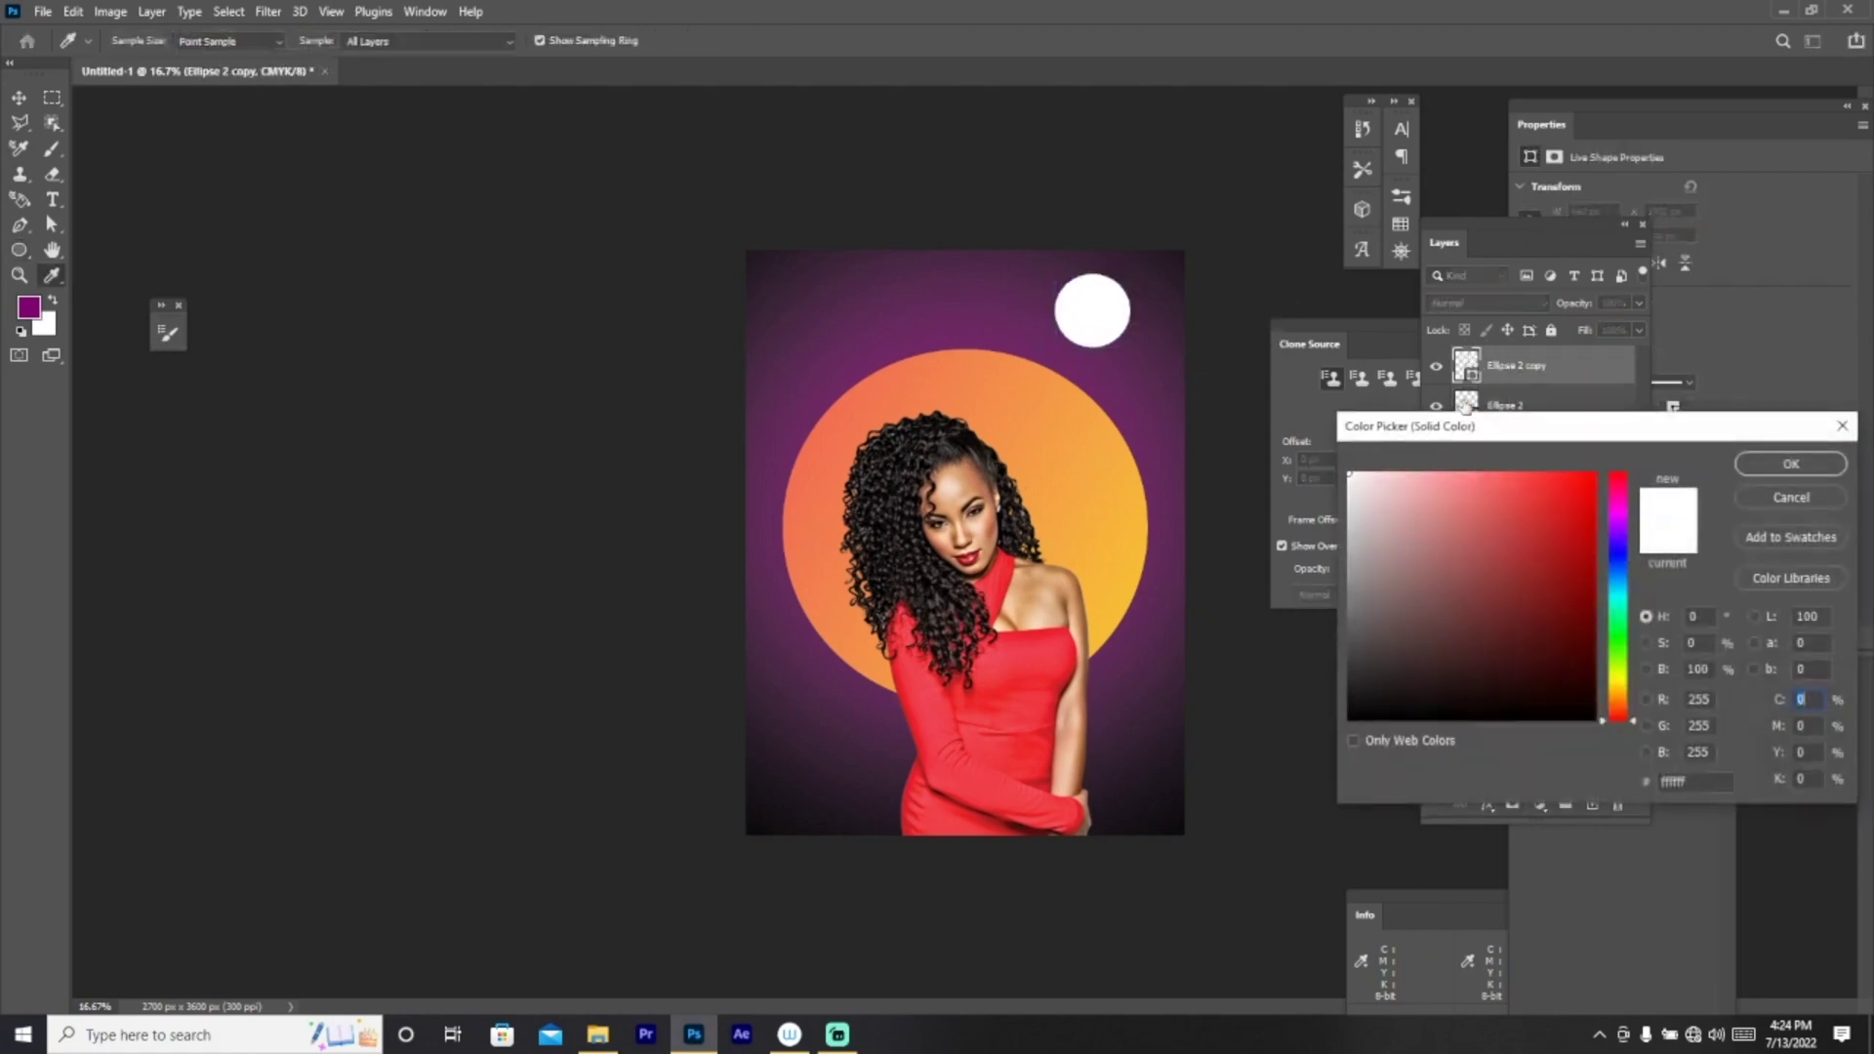
pyautogui.moveTo(1441, 569); pyautogui.dragTo(1349, 721)
pyautogui.click(1760, 471)
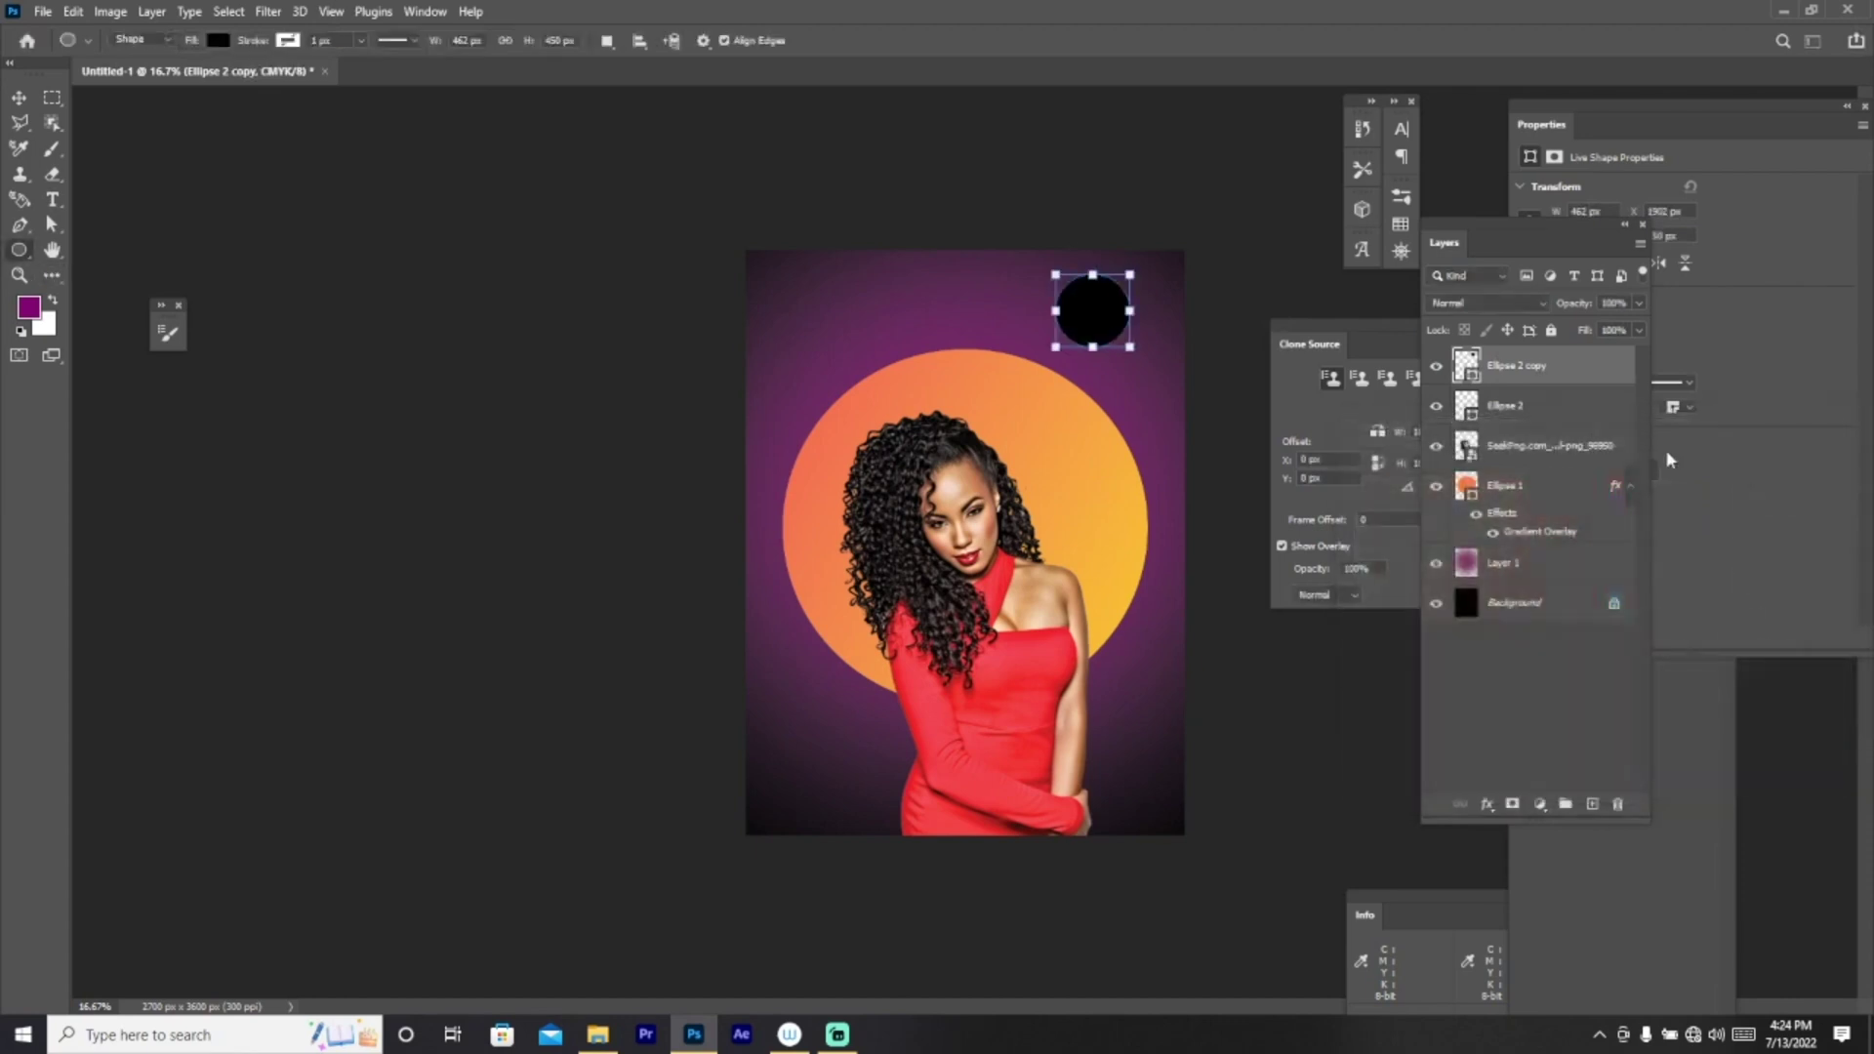
pyautogui.moveTo(1532, 376); pyautogui.dragTo(1540, 418)
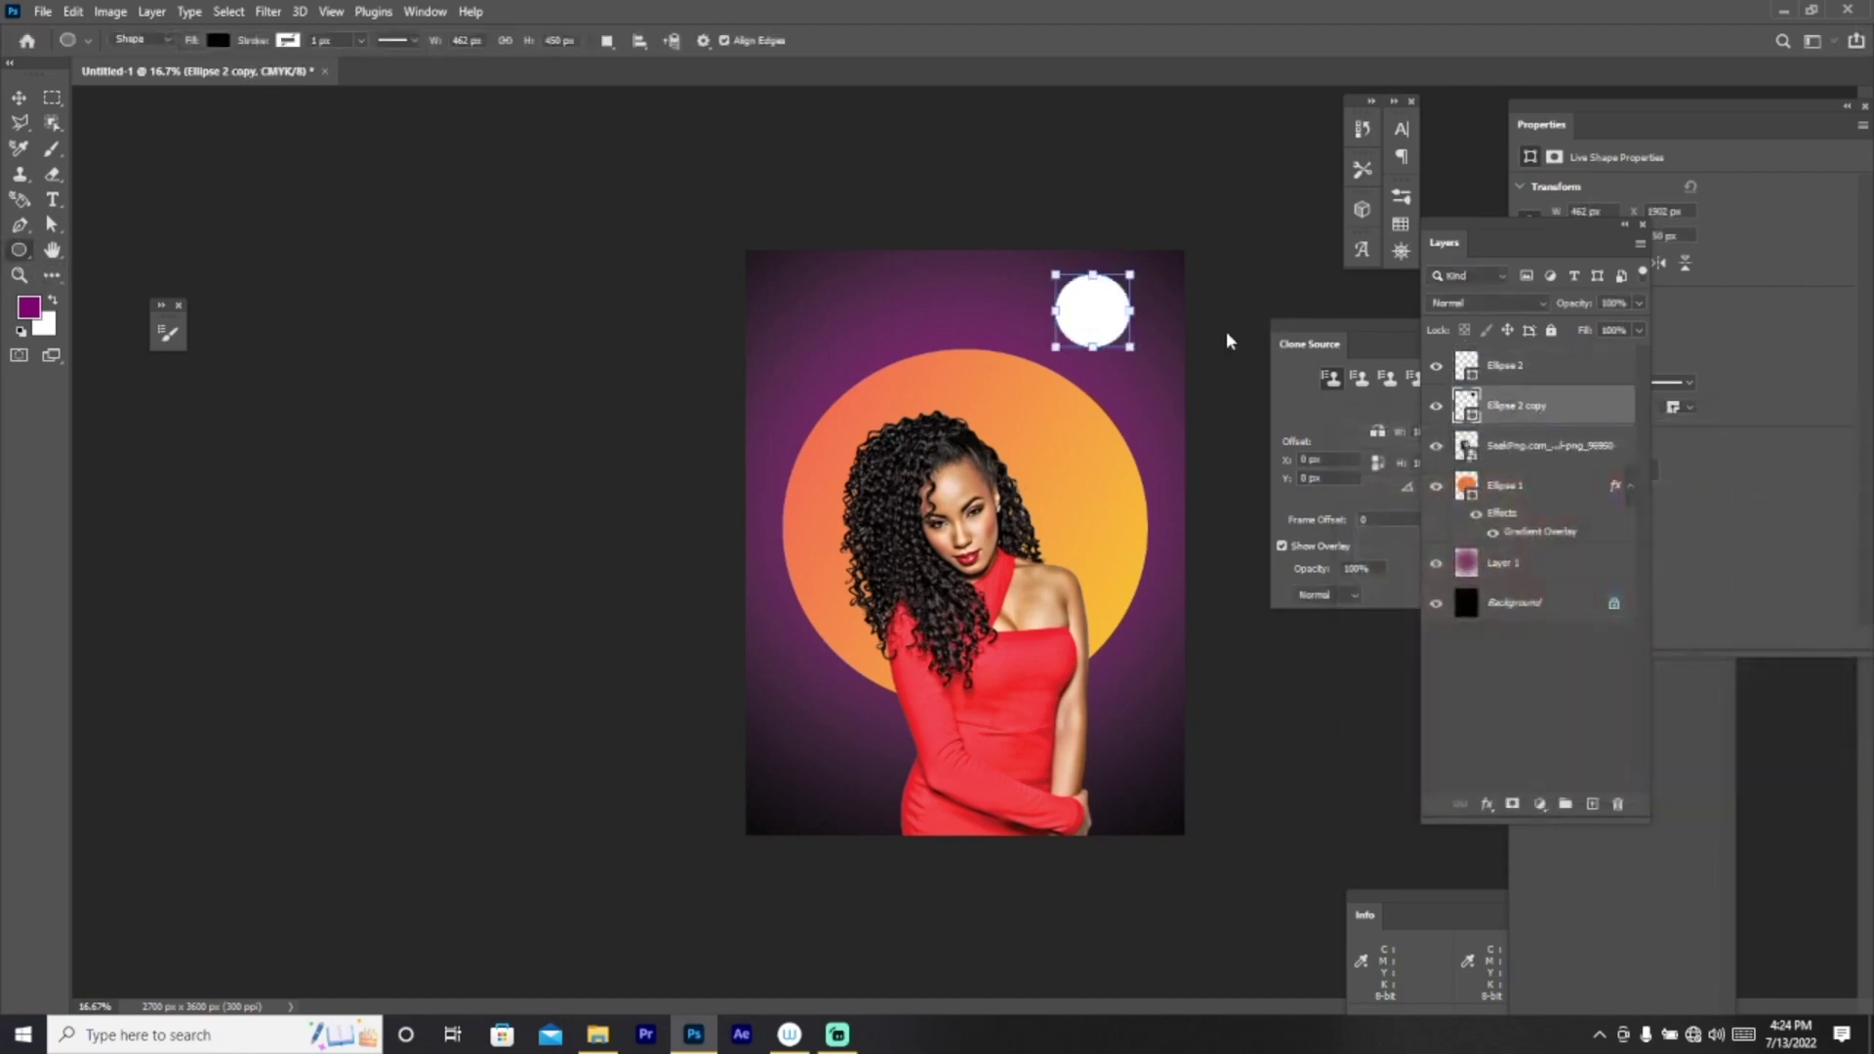
pyautogui.click(18, 99)
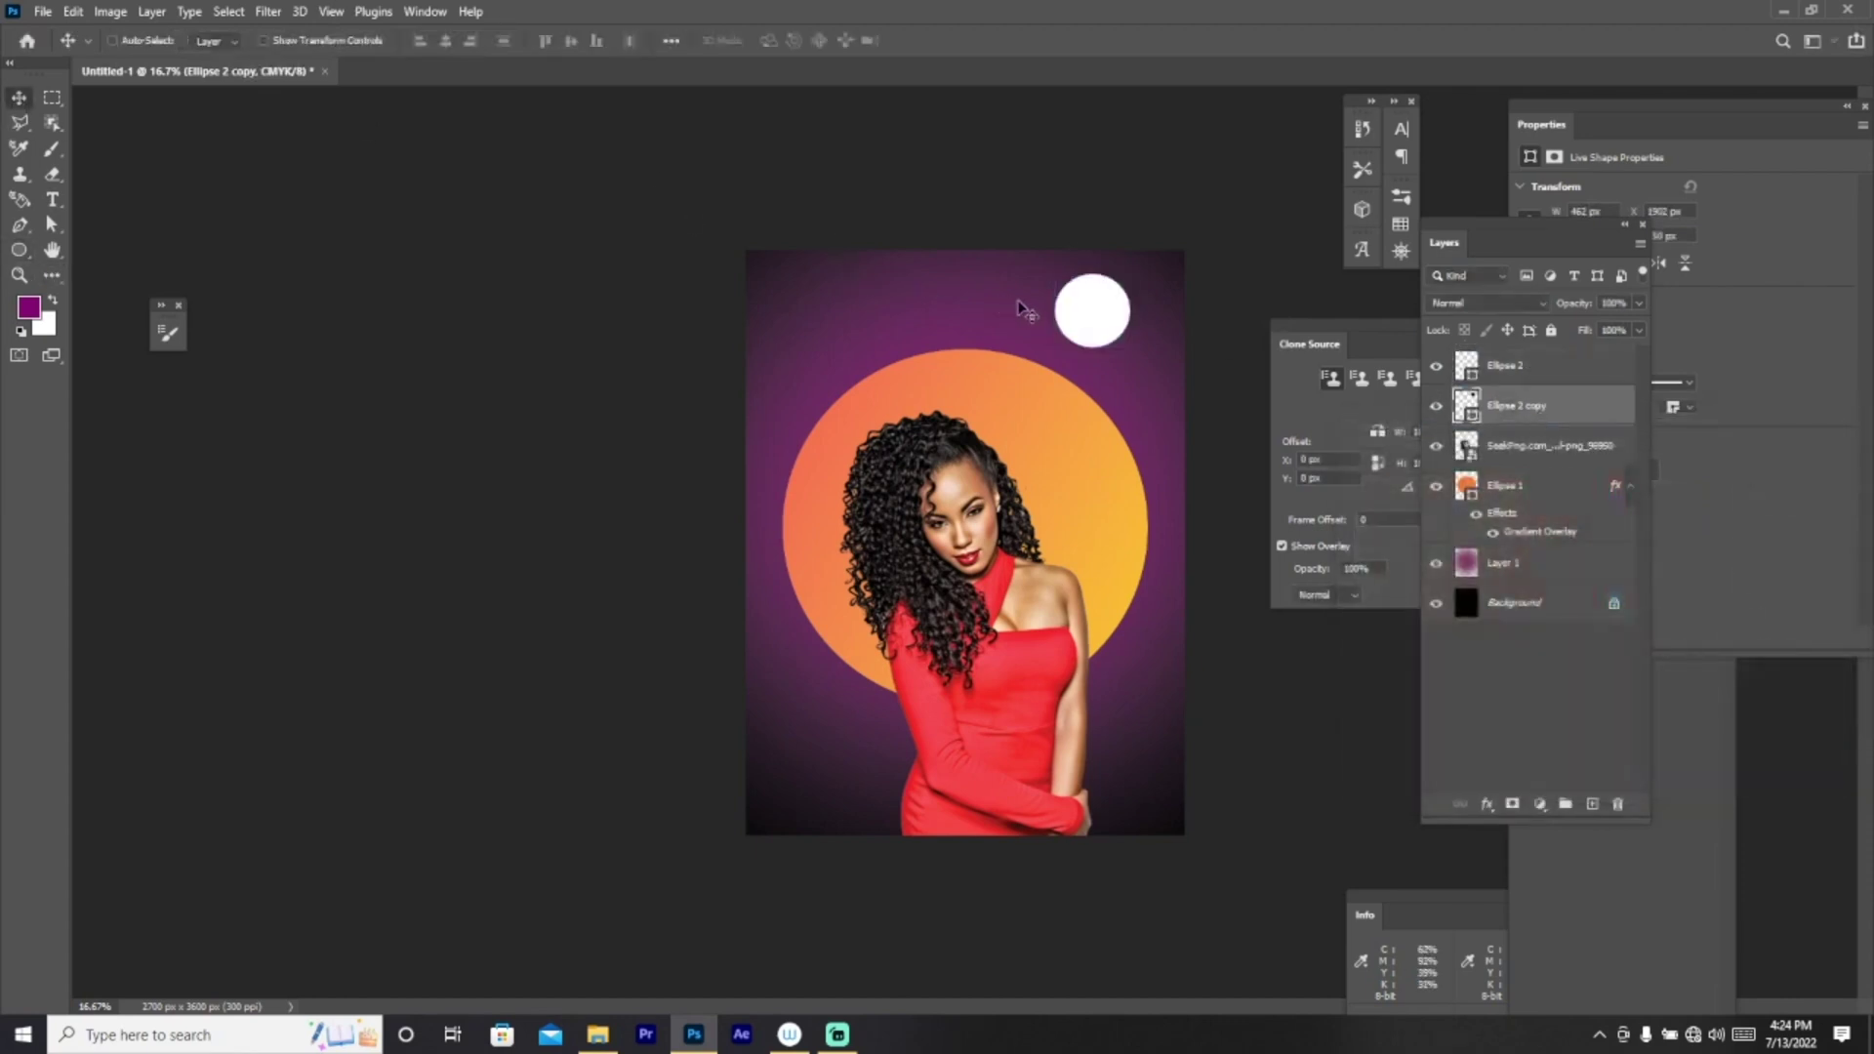
pyautogui.moveTo(1106, 330); pyautogui.dragTo(1151, 328)
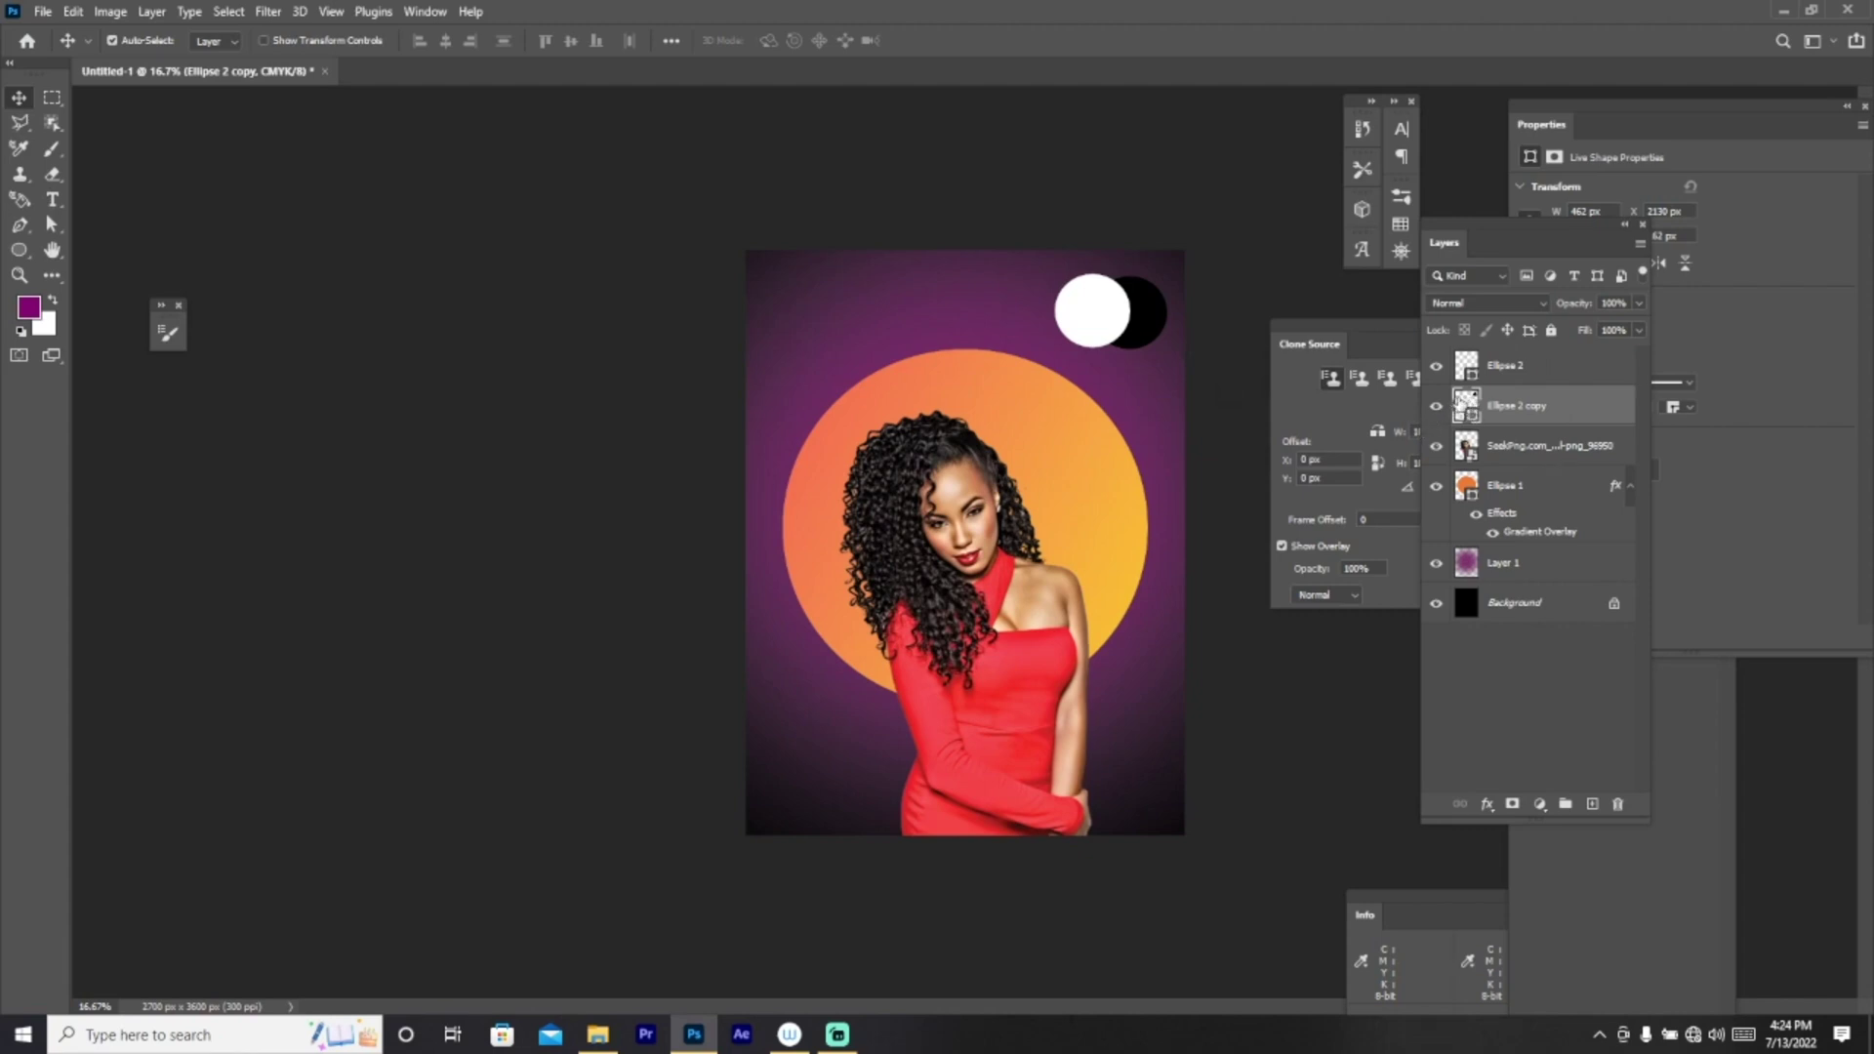
# Step: Recolour the duplicate circle white and set its blend mode to Multiply
pyautogui.doubleClick(1467, 403)
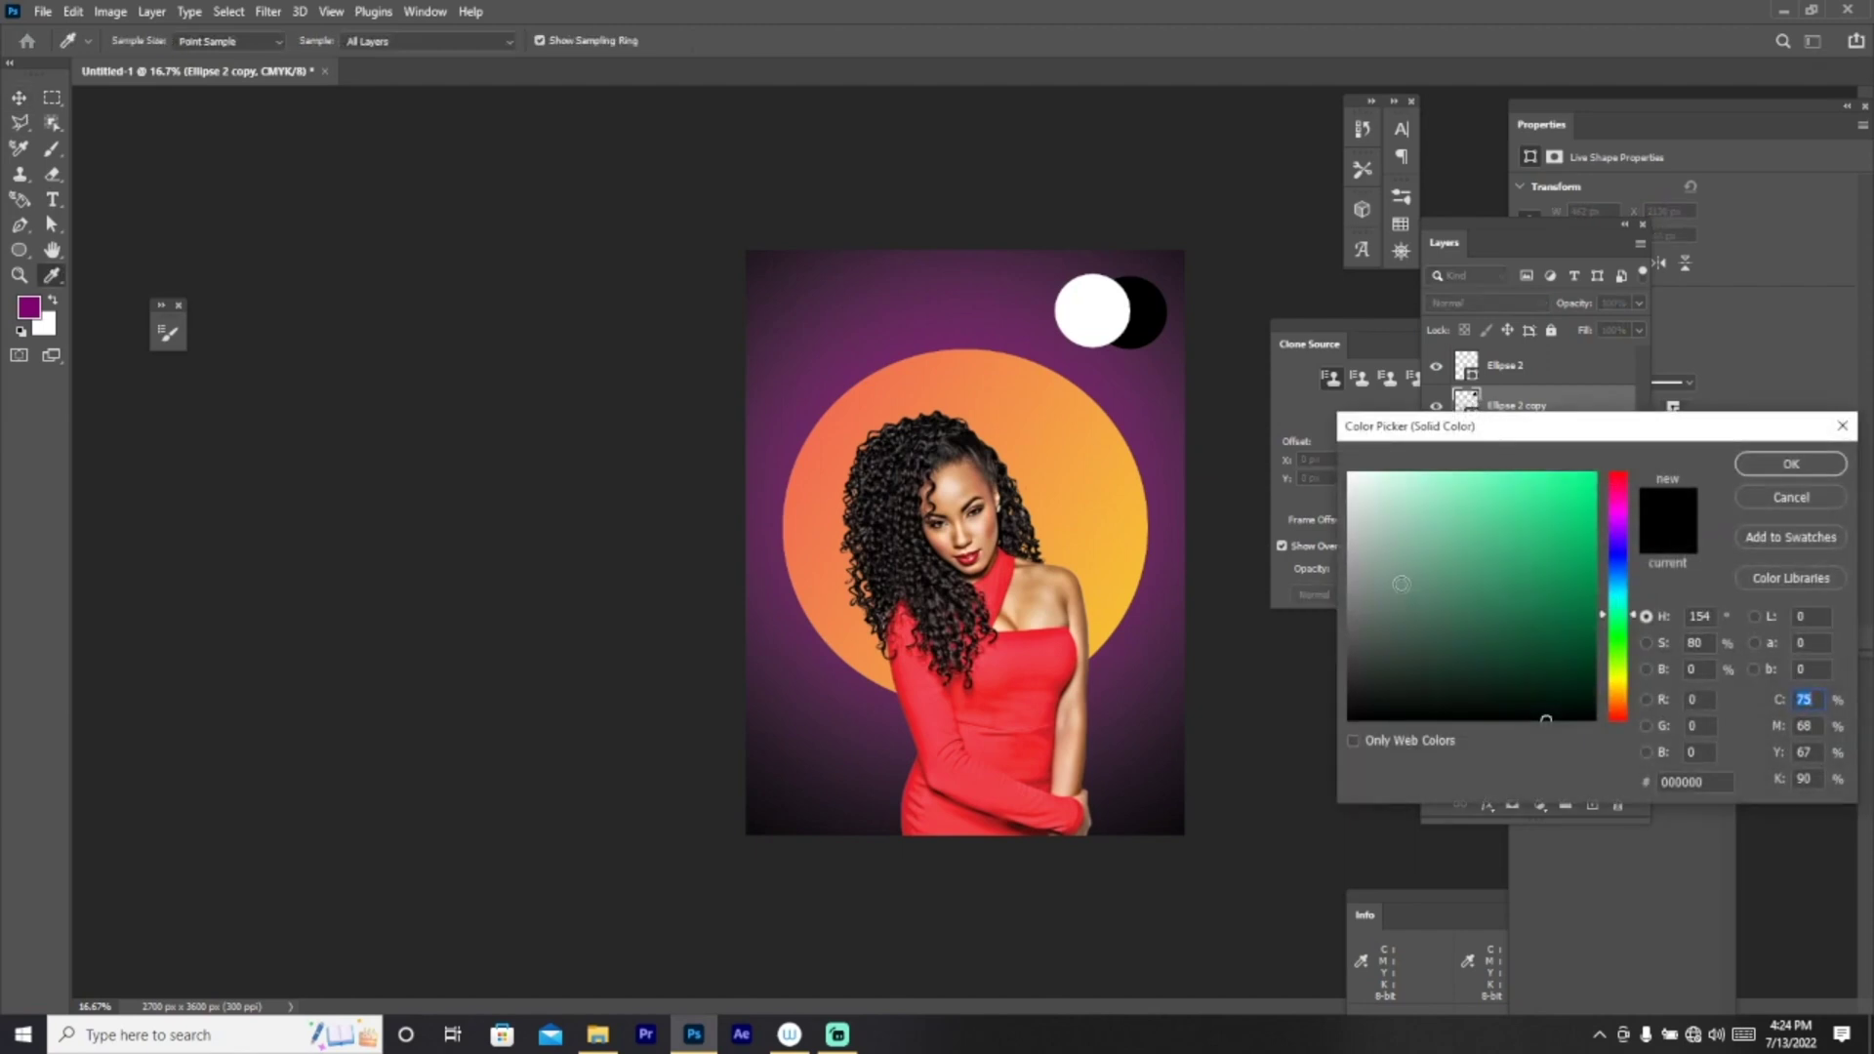
pyautogui.click(1349, 474)
pyautogui.click(1791, 463)
pyautogui.click(1483, 303)
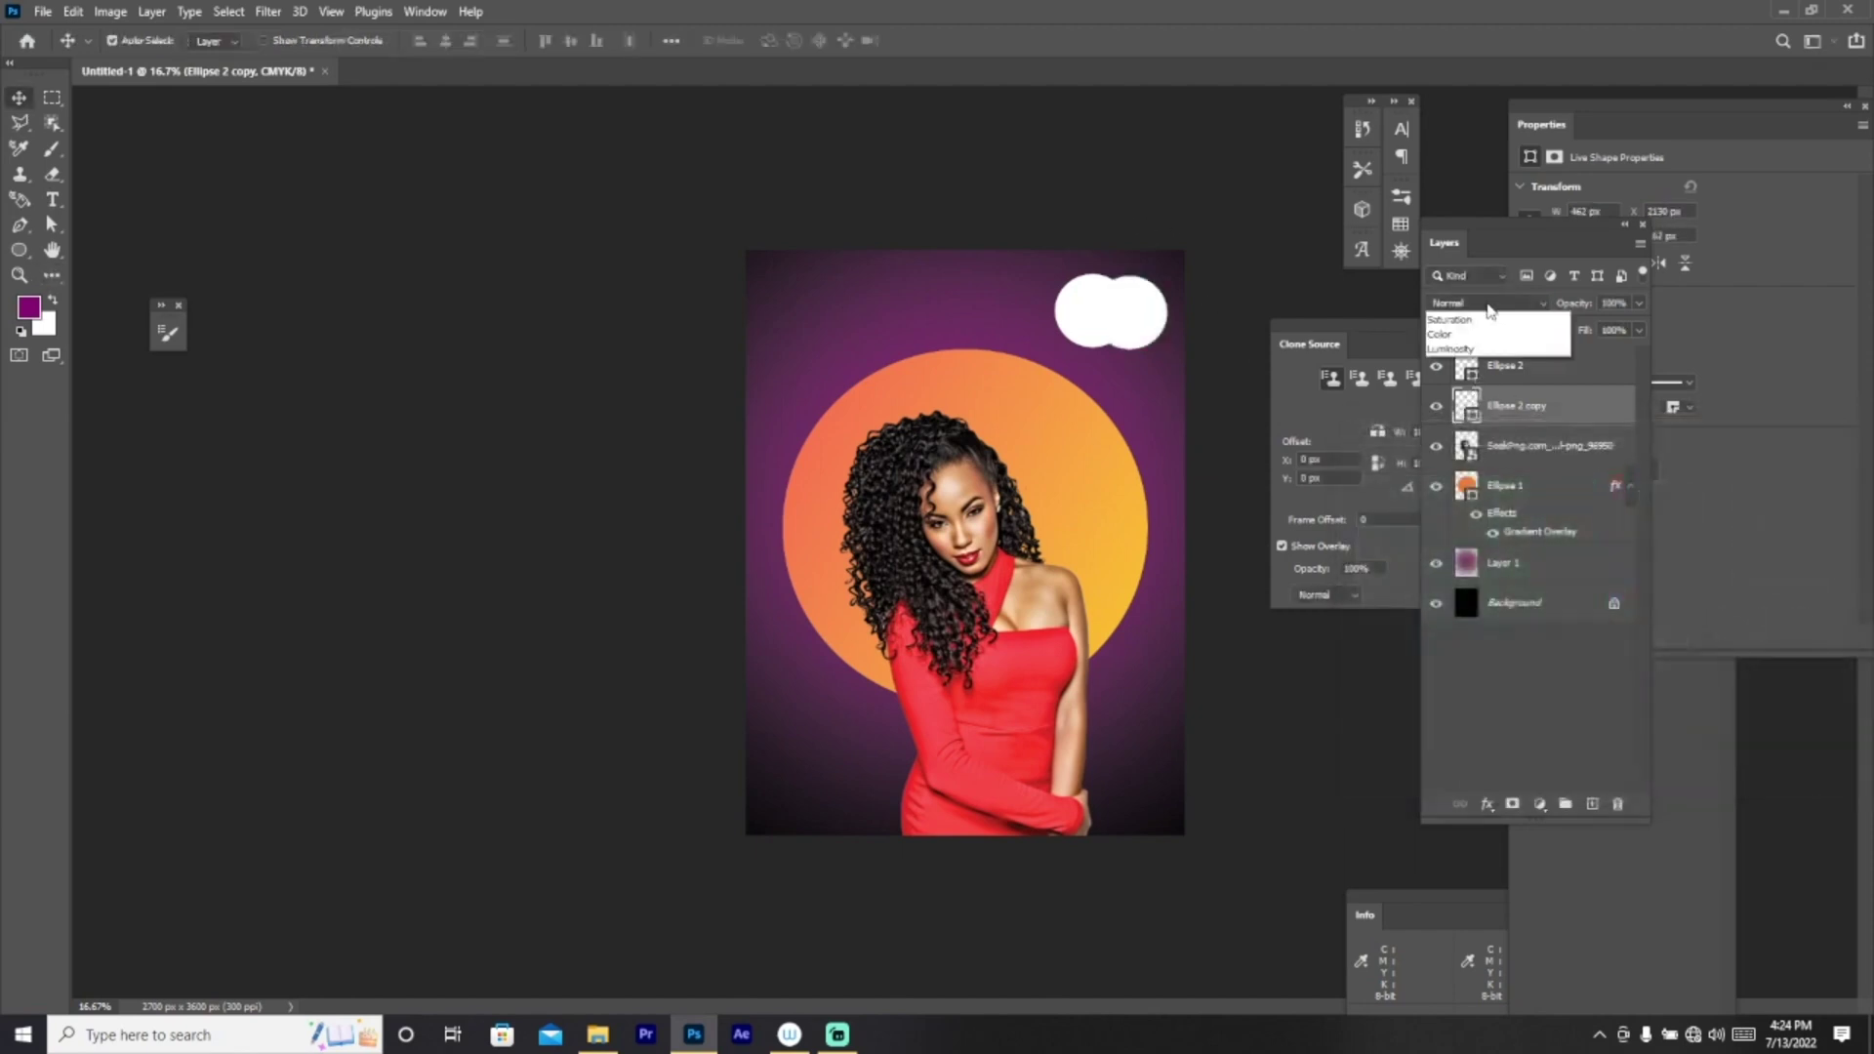
pyautogui.click(1484, 385)
pyautogui.rightClick(1473, 396)
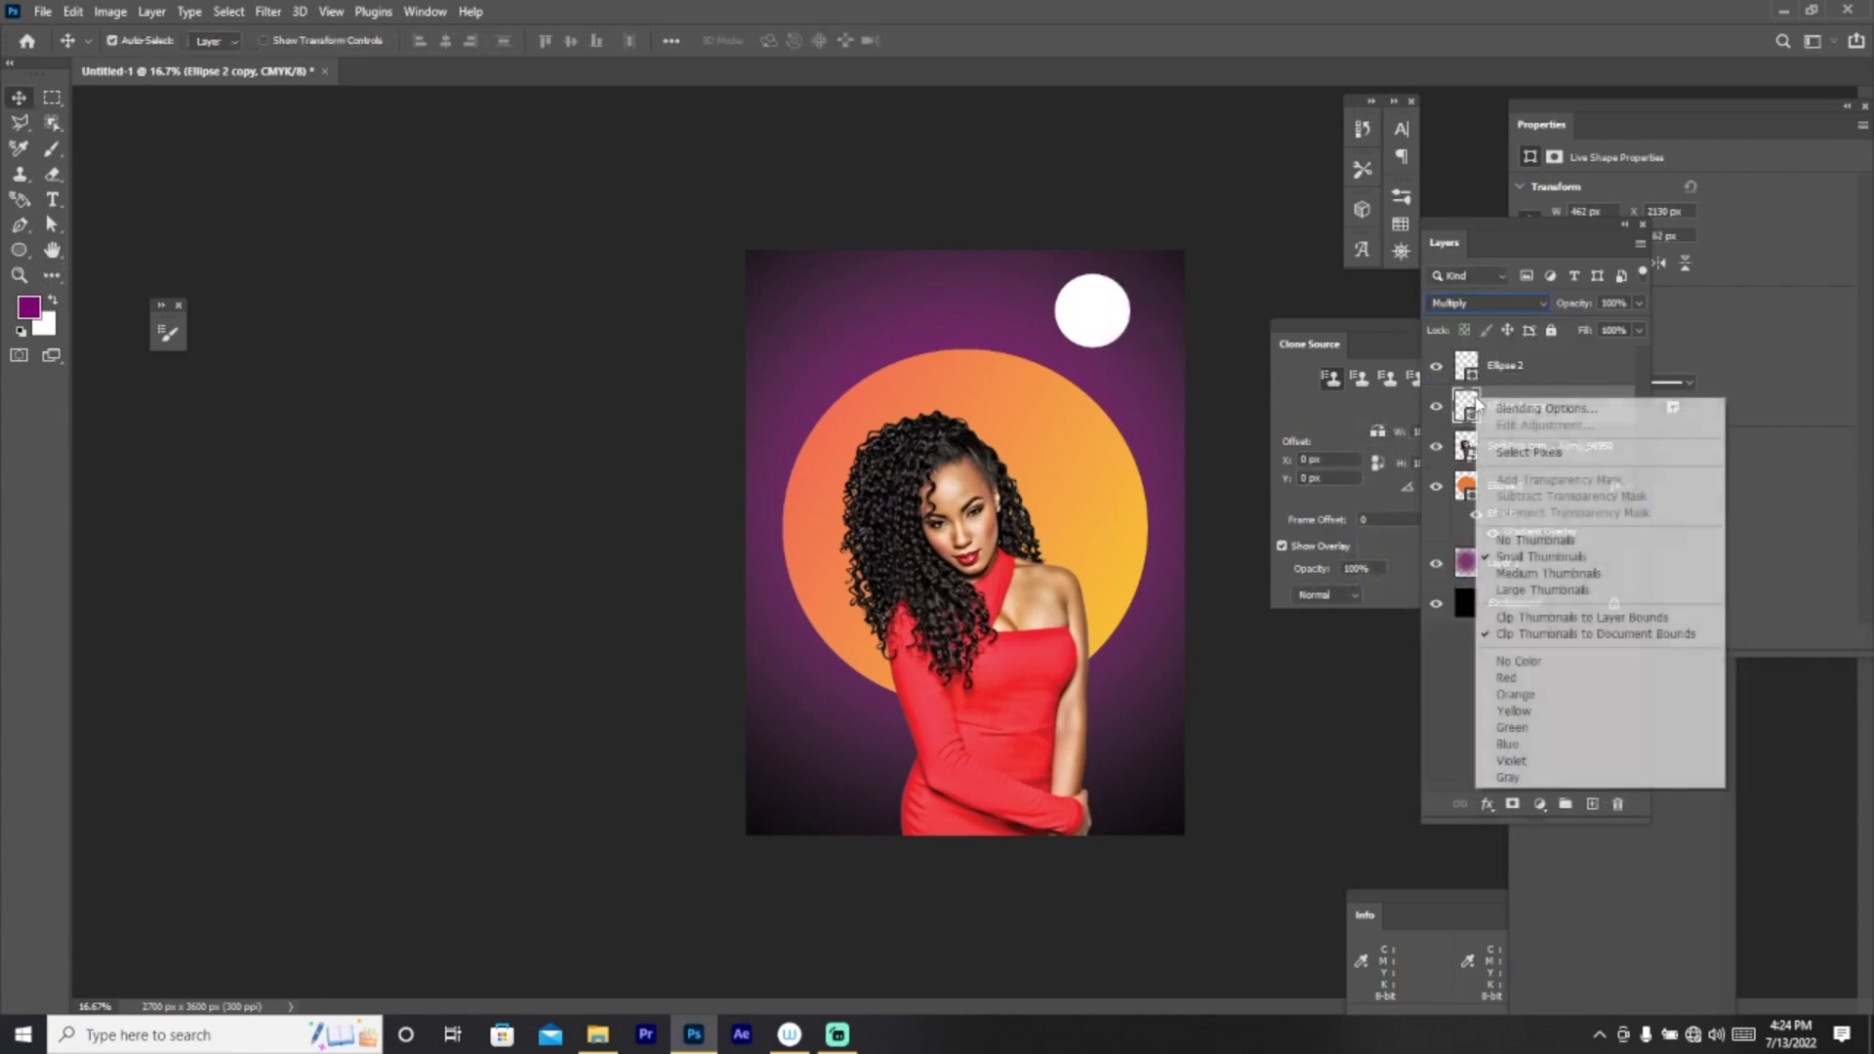
# Step: Give the Ellipse 2 copy an orange #efa842 Stroke effect
pyautogui.press('Escape')
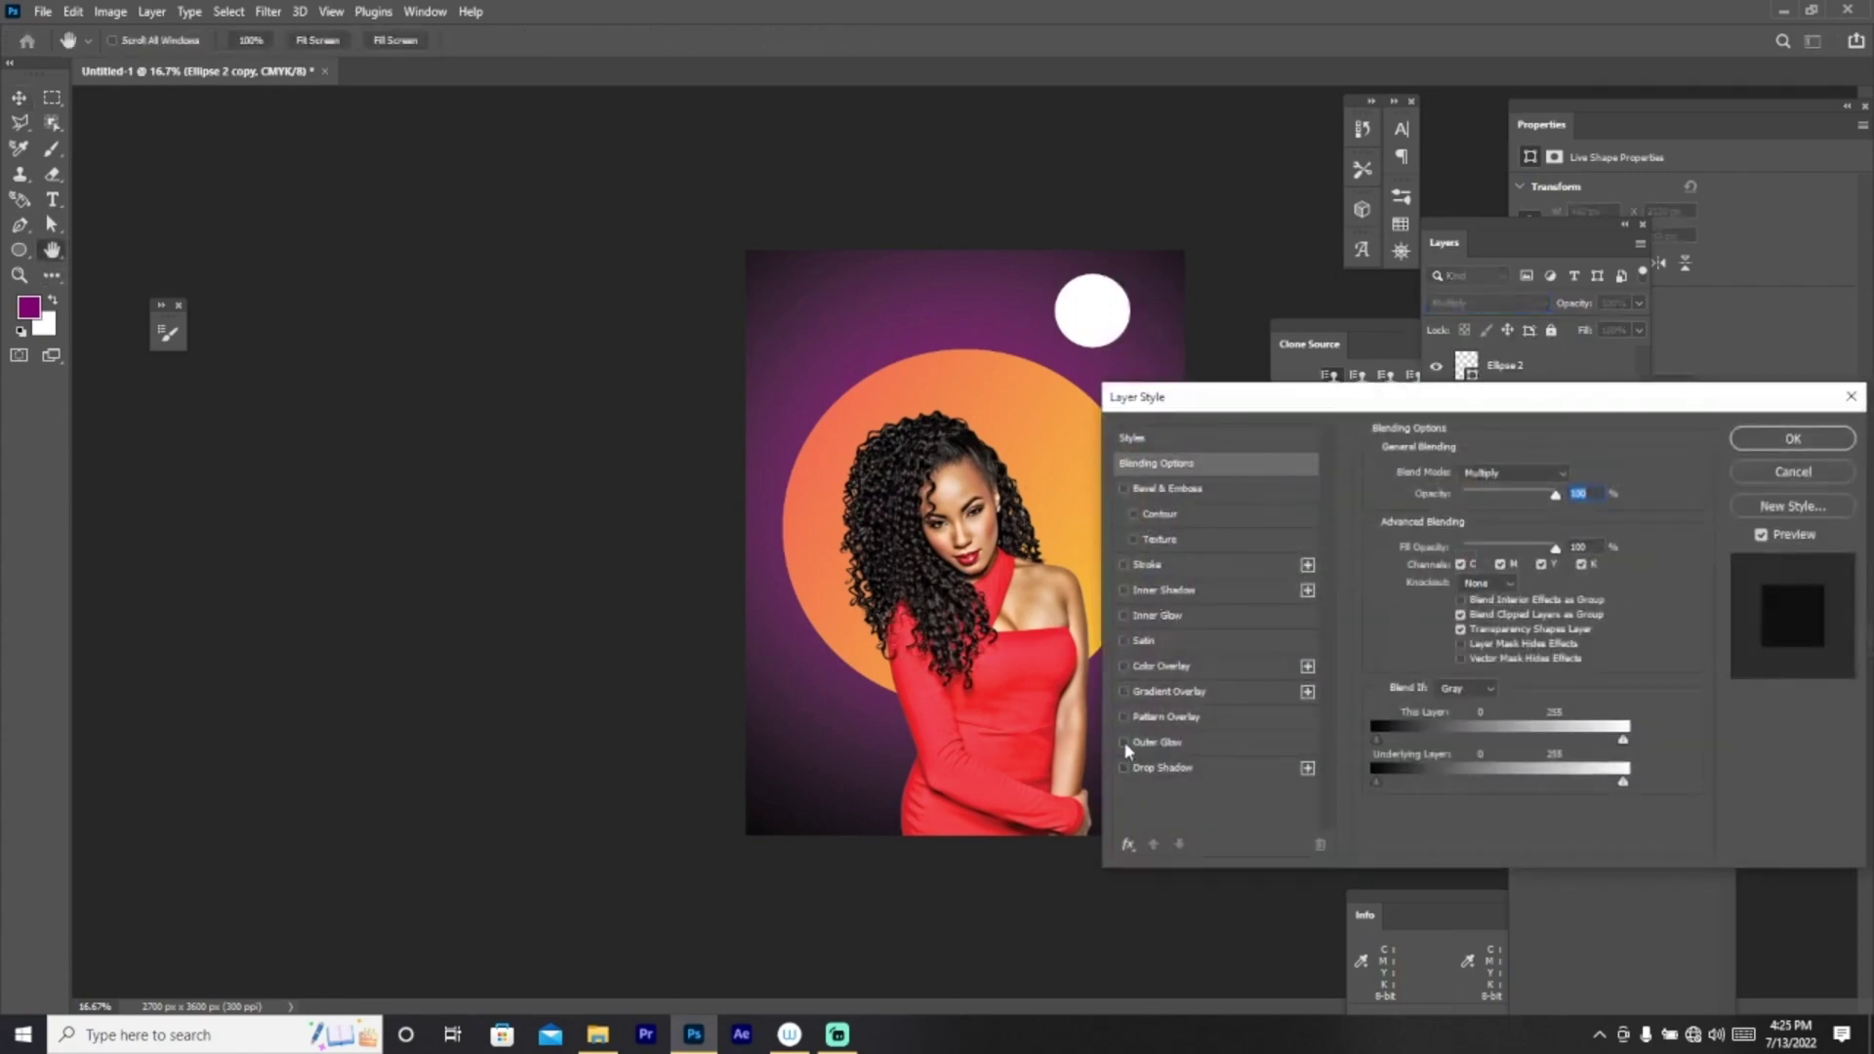
pyautogui.click(1140, 567)
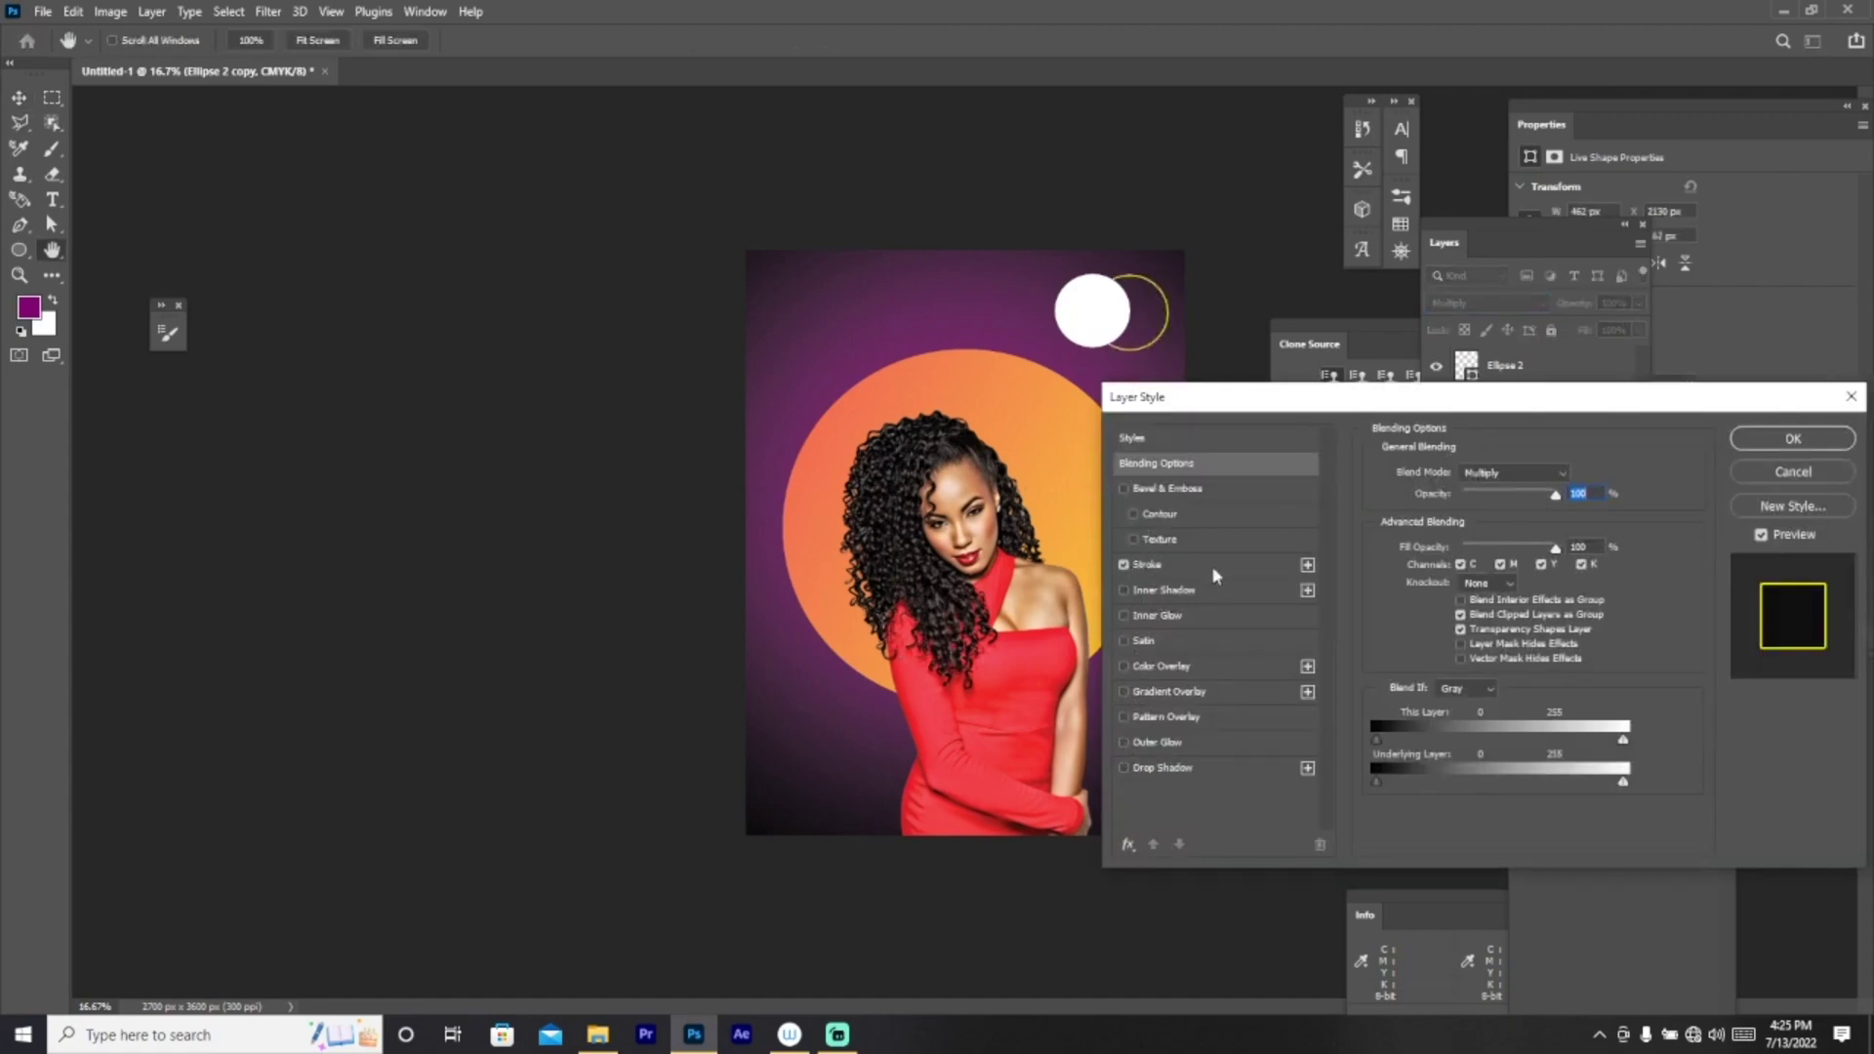
pyautogui.click(1163, 564)
pyautogui.click(1420, 613)
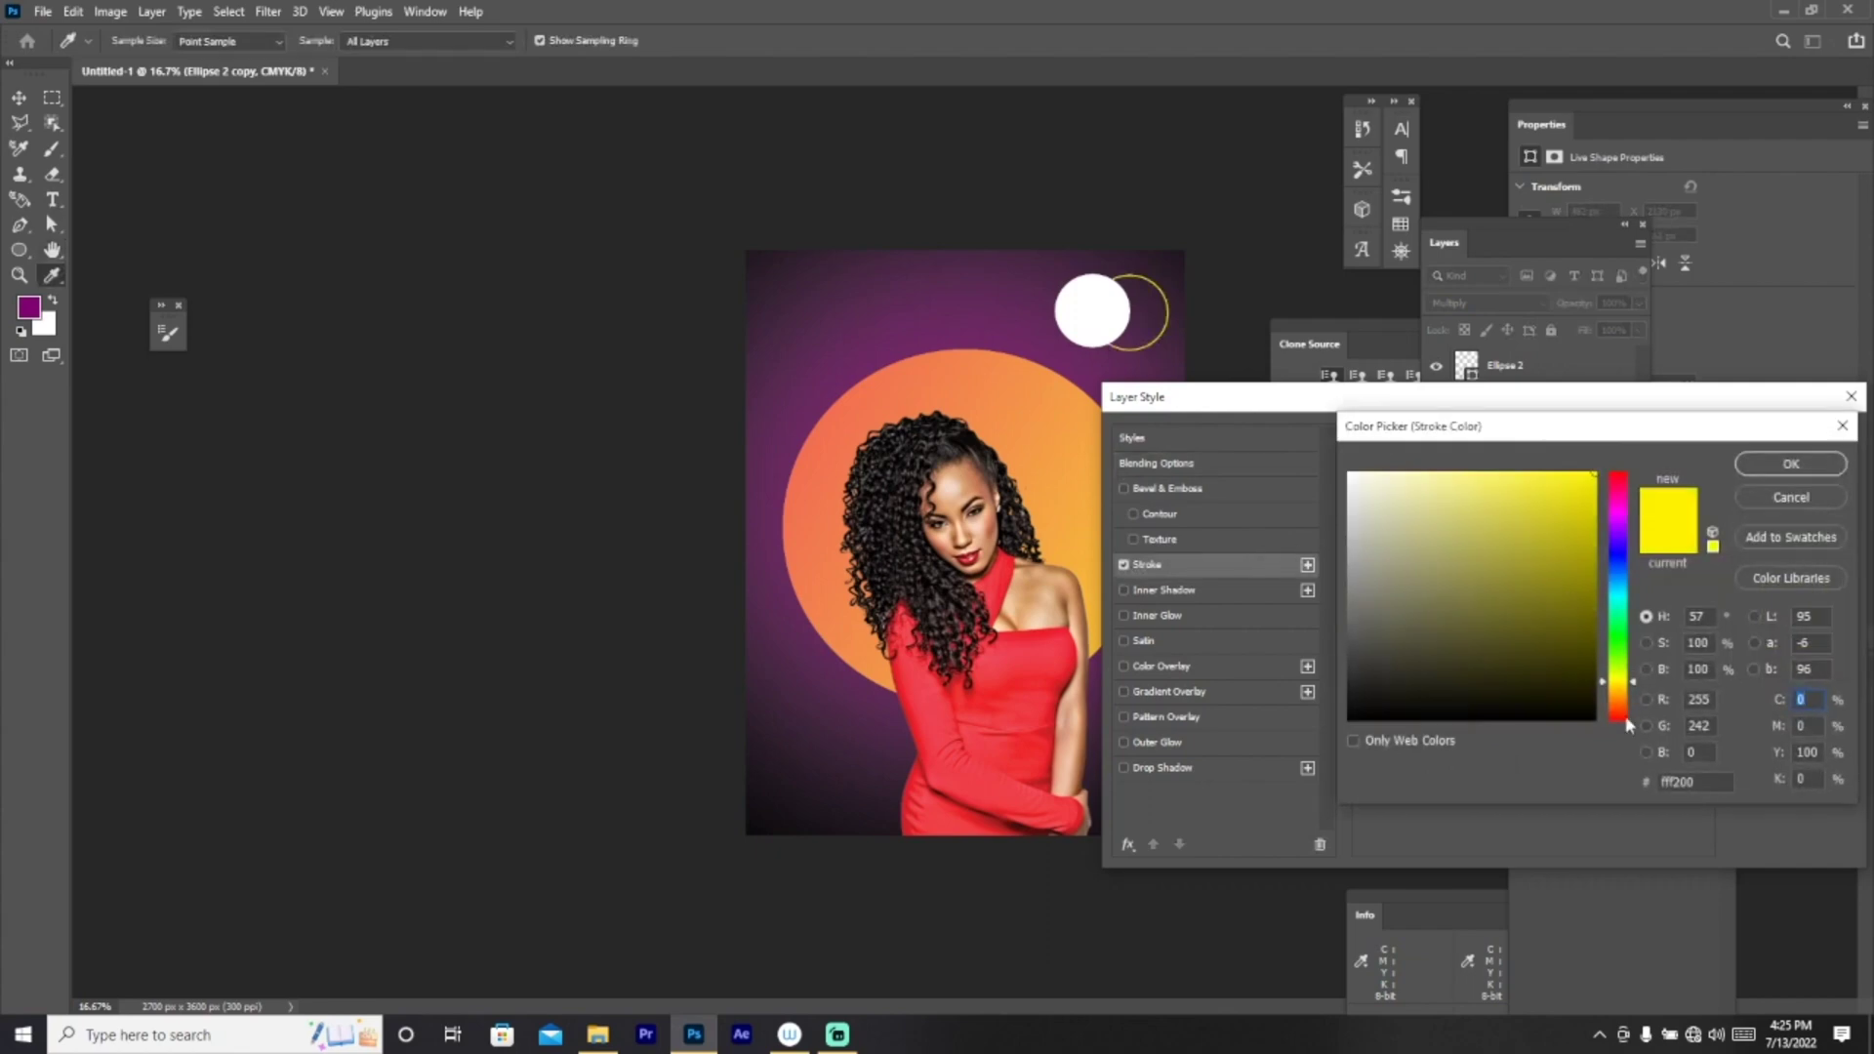
pyautogui.click(1618, 696)
pyautogui.click(1480, 487)
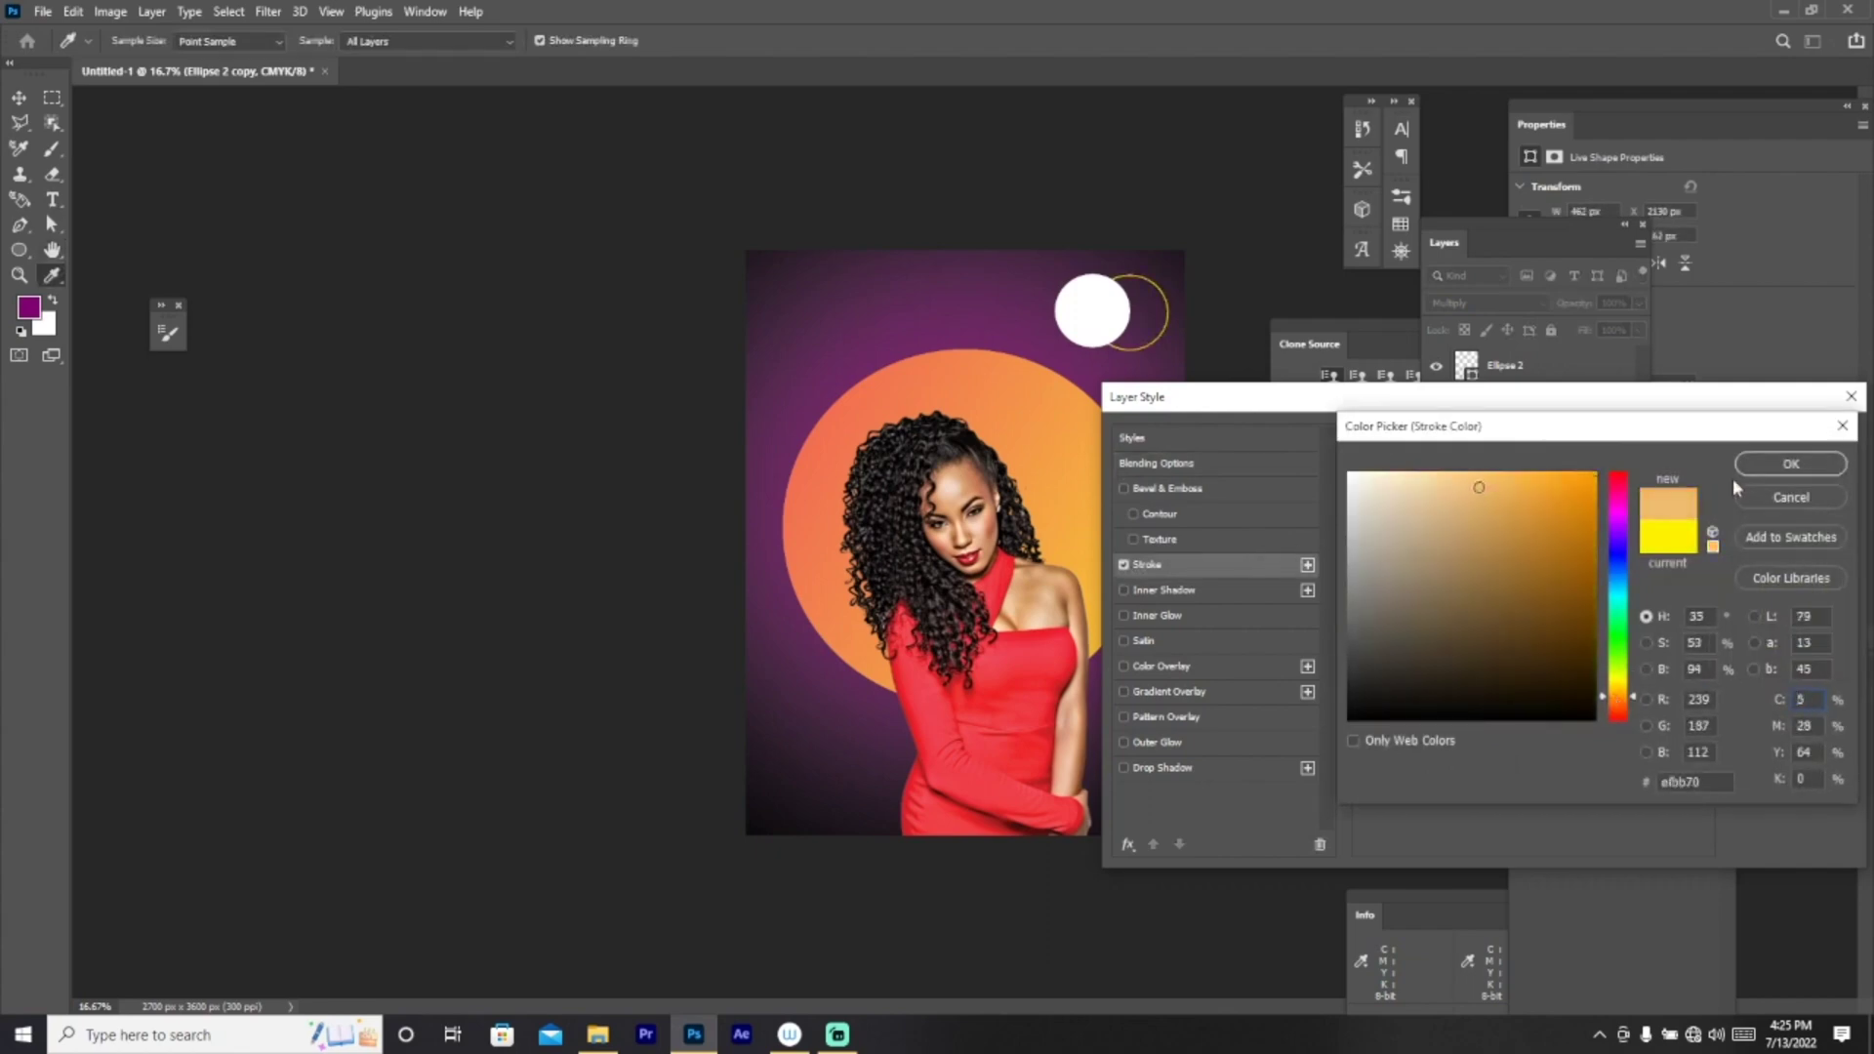
pyautogui.click(1529, 487)
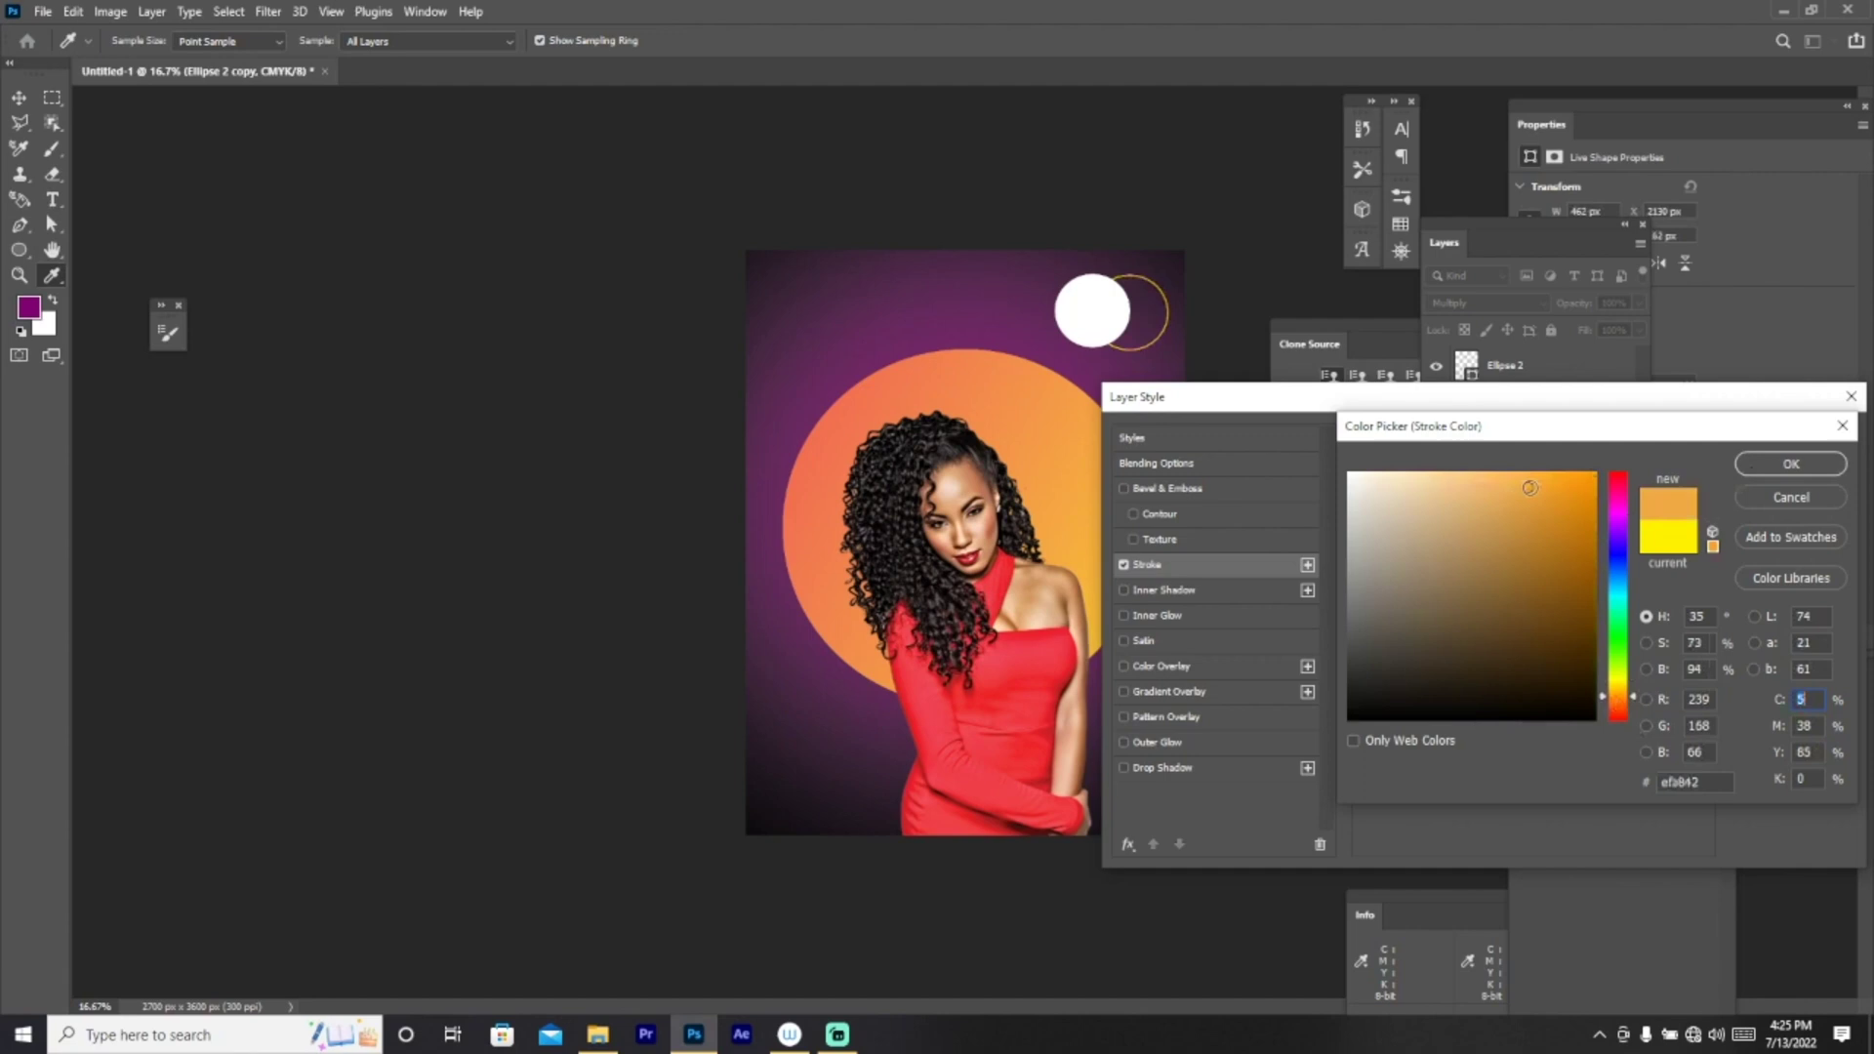
pyautogui.click(1756, 465)
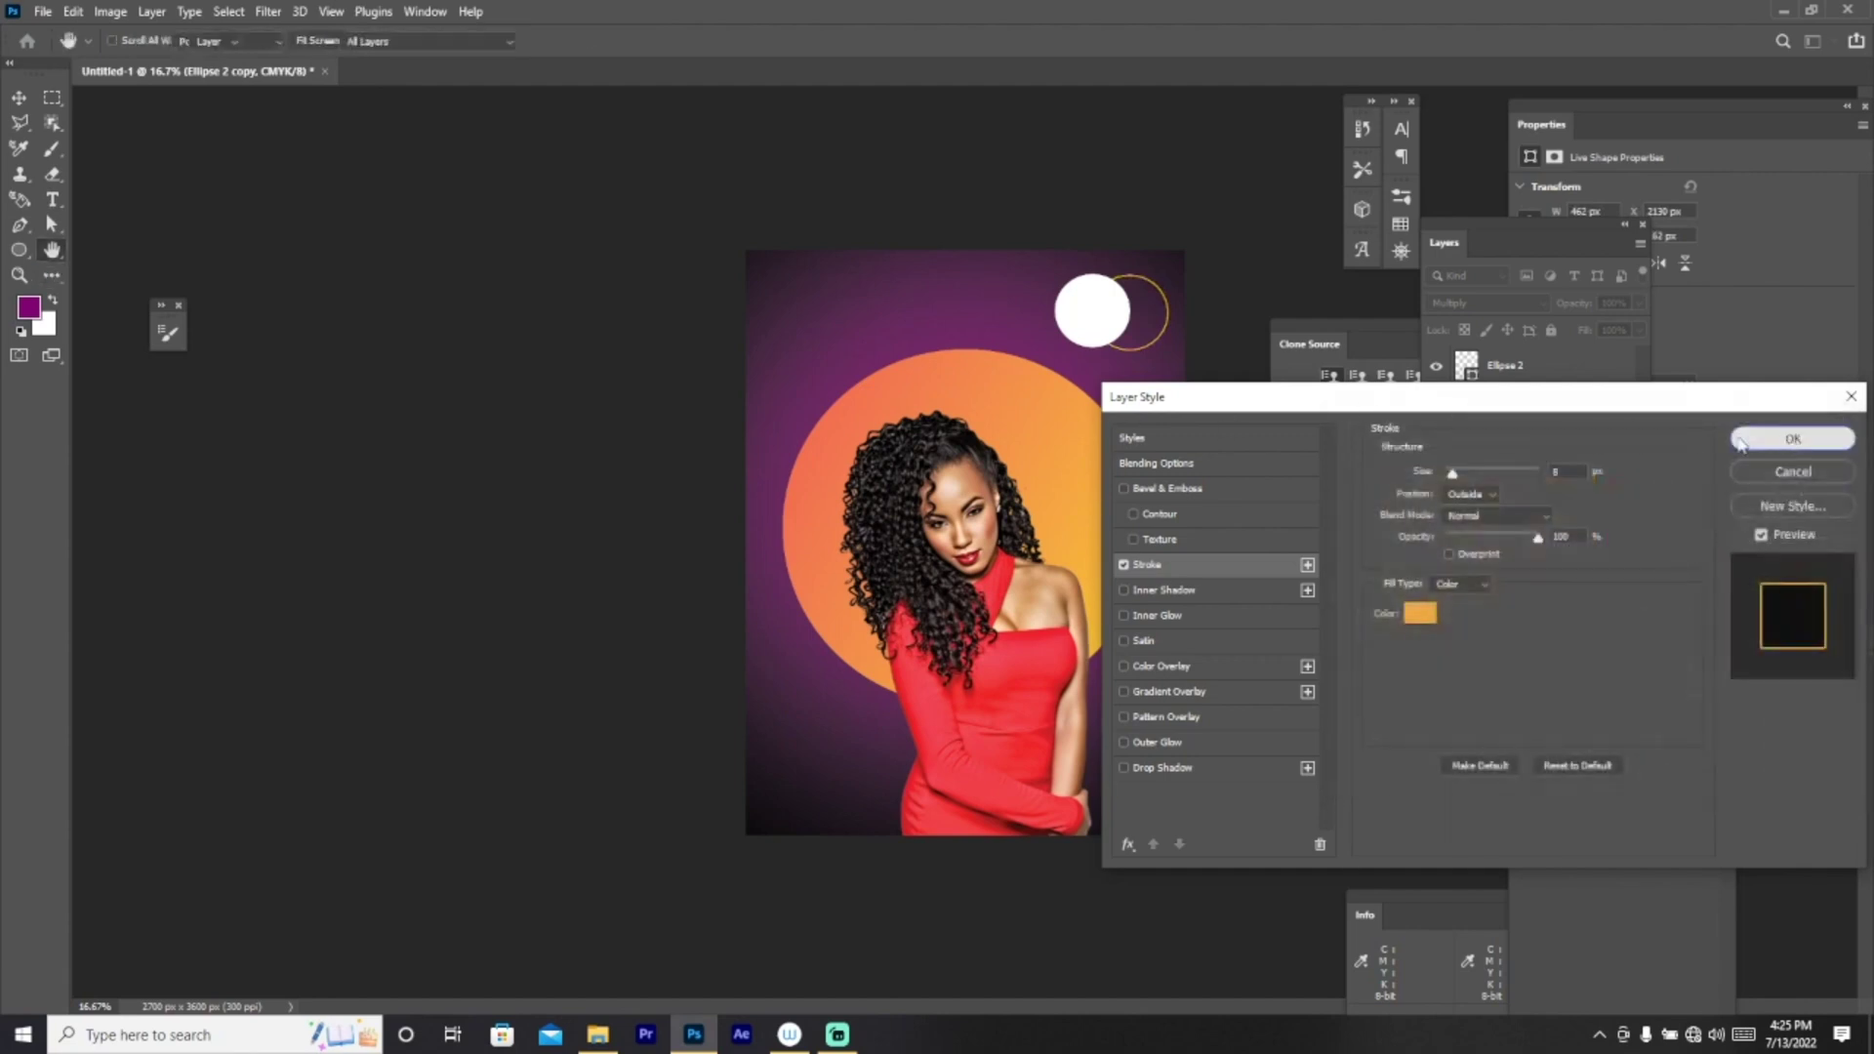
pyautogui.click(1792, 439)
pyautogui.click(19, 275)
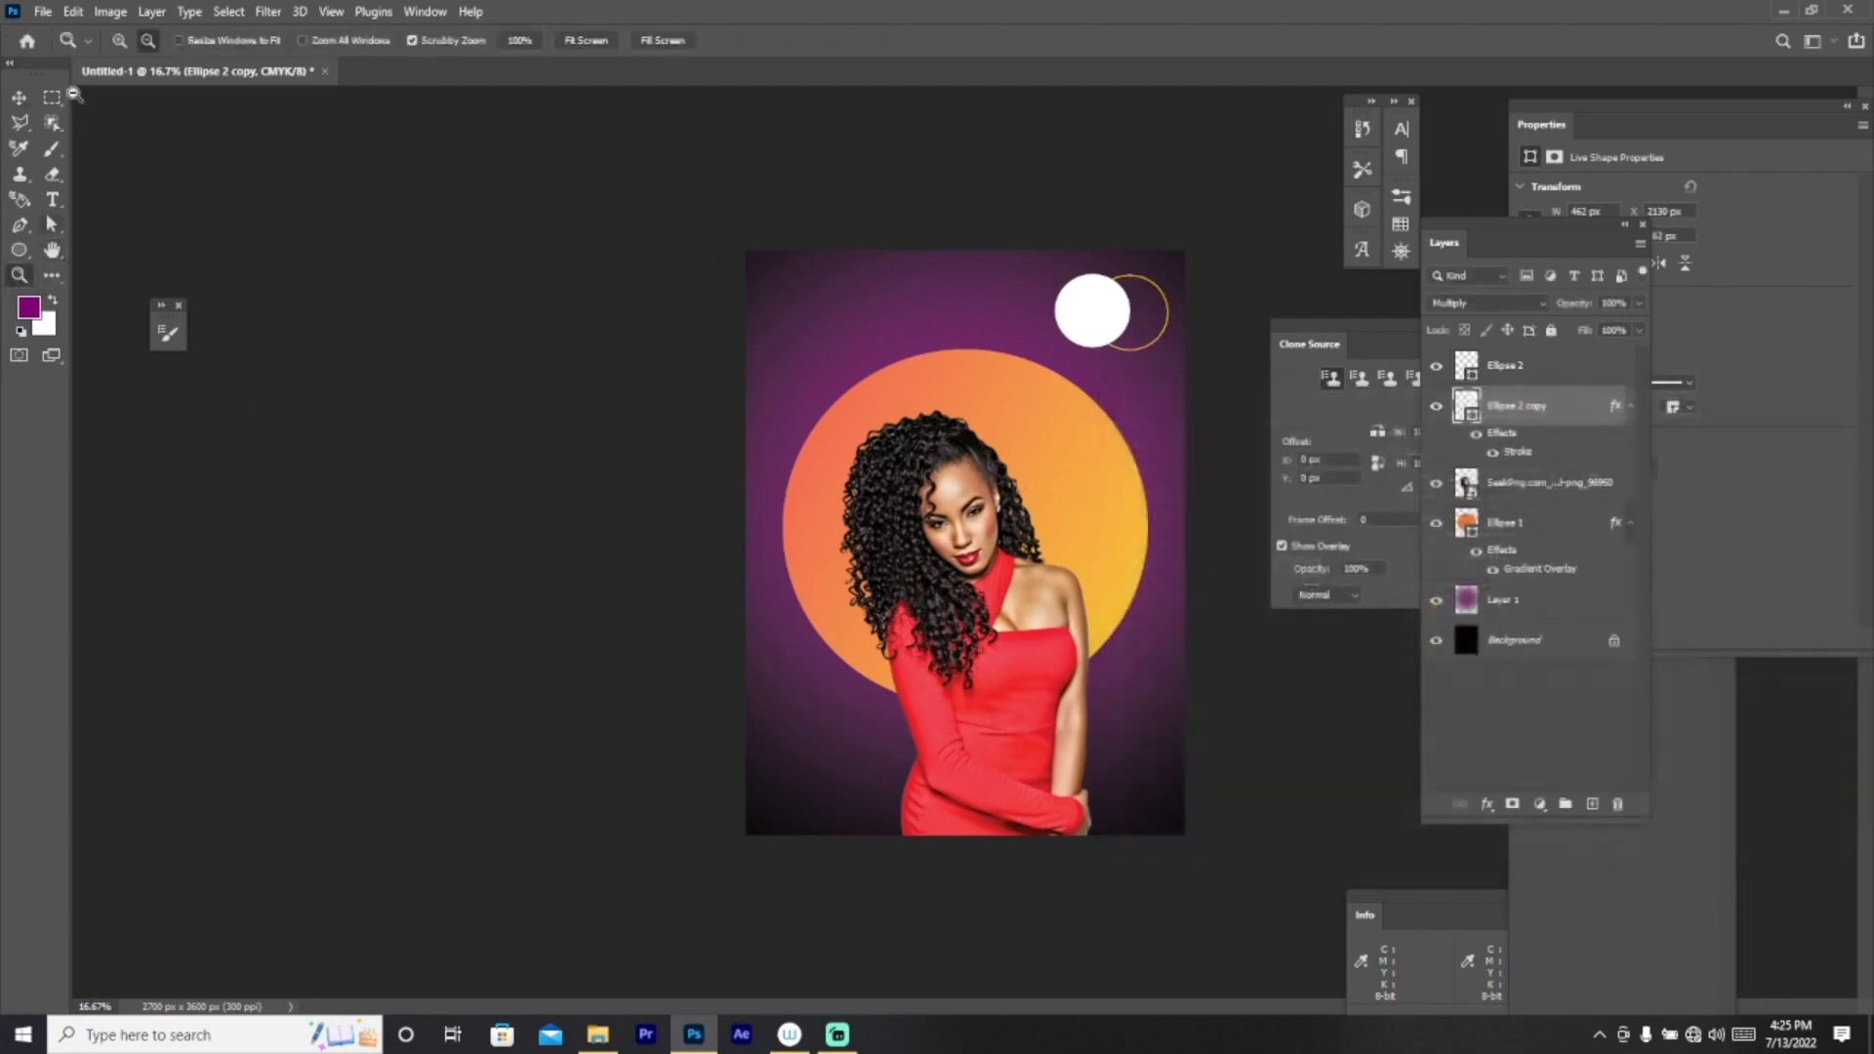
pyautogui.click(116, 42)
# Step: Move the orange ring to the left side of the white circle
pyautogui.click(1045, 200)
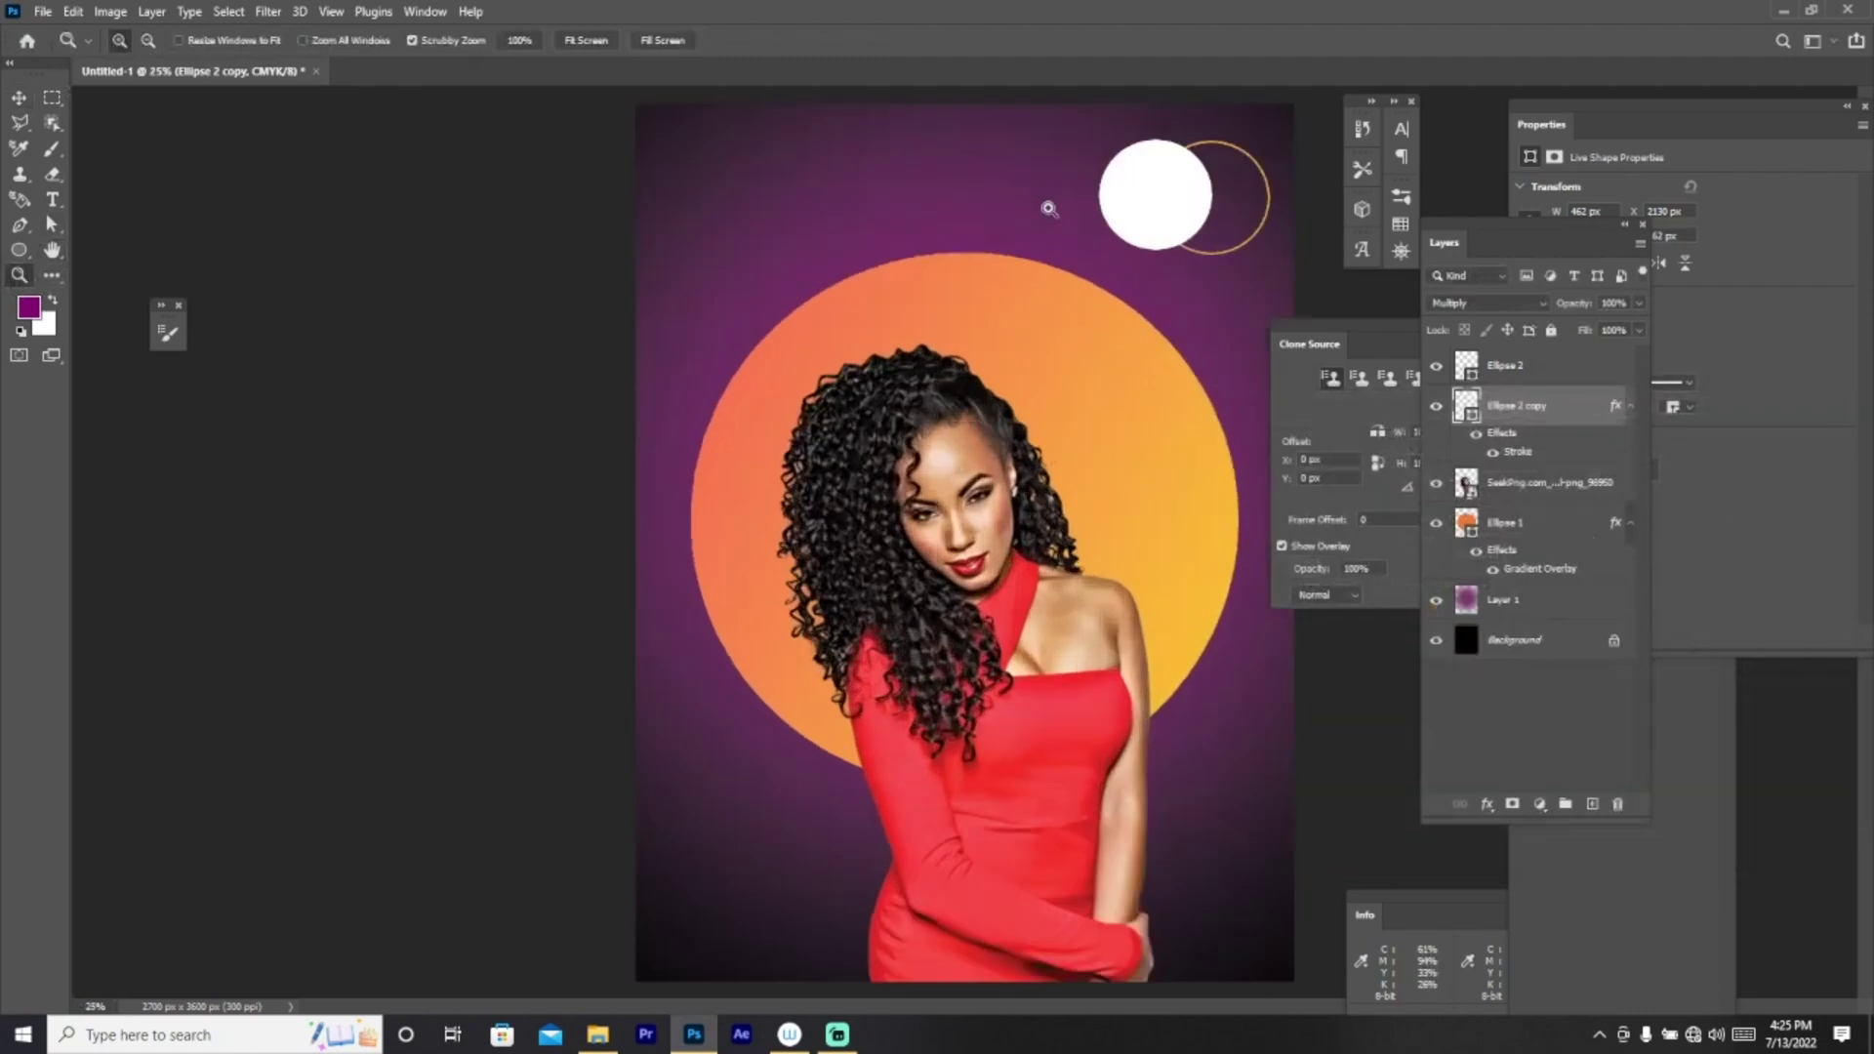
pyautogui.click(18, 98)
pyautogui.moveTo(1221, 244); pyautogui.dragTo(1232, 246)
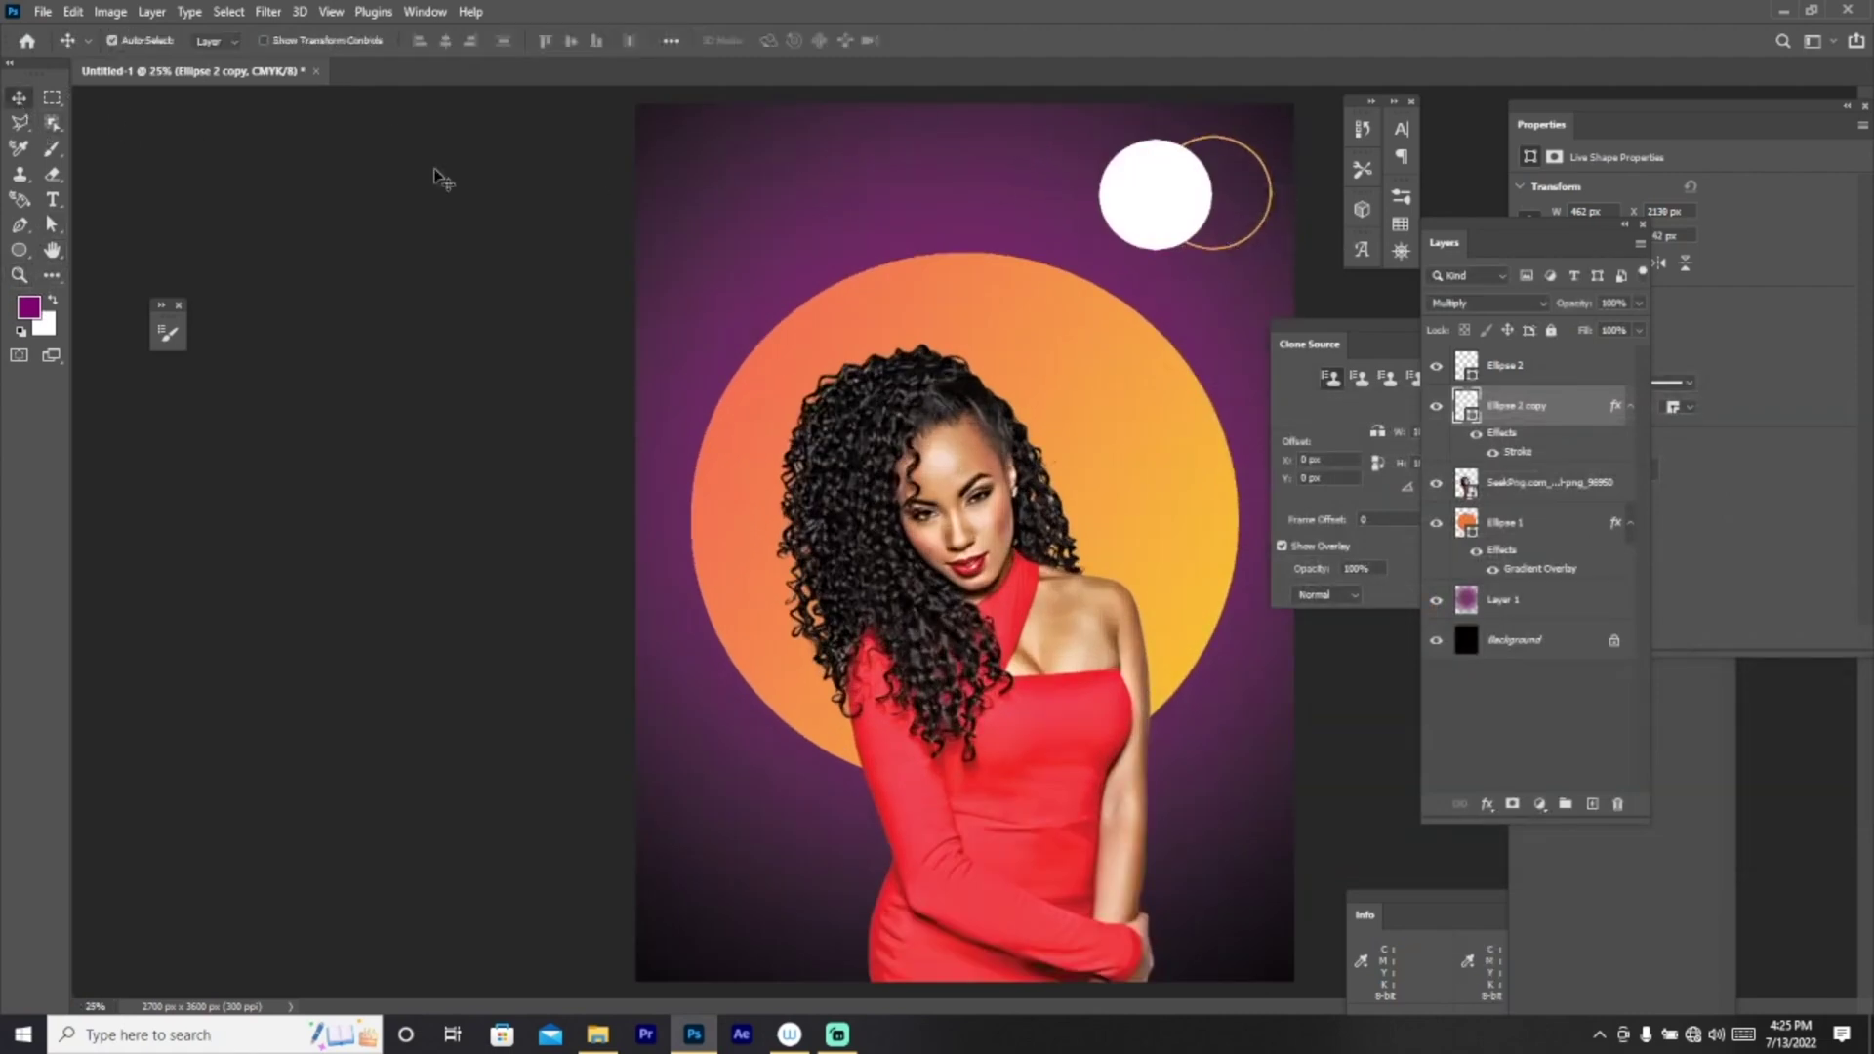
pyautogui.click(53, 199)
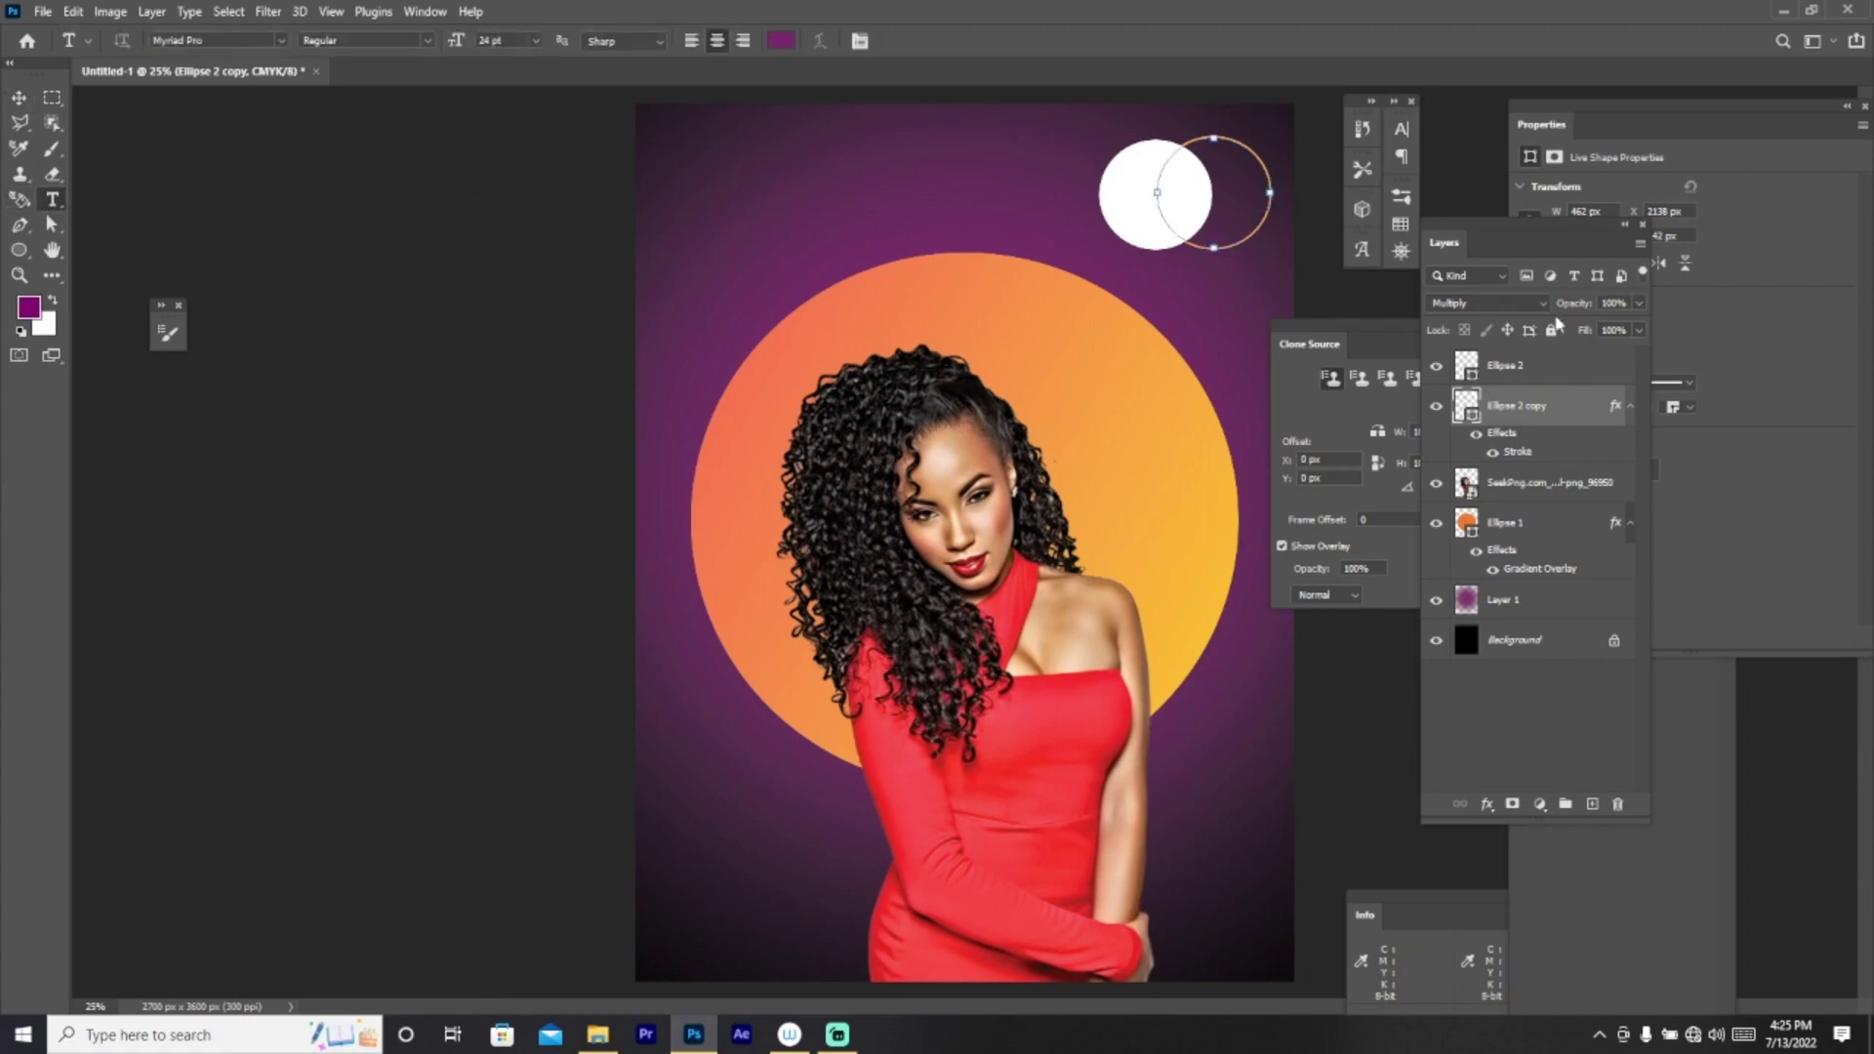
pyautogui.click(19, 98)
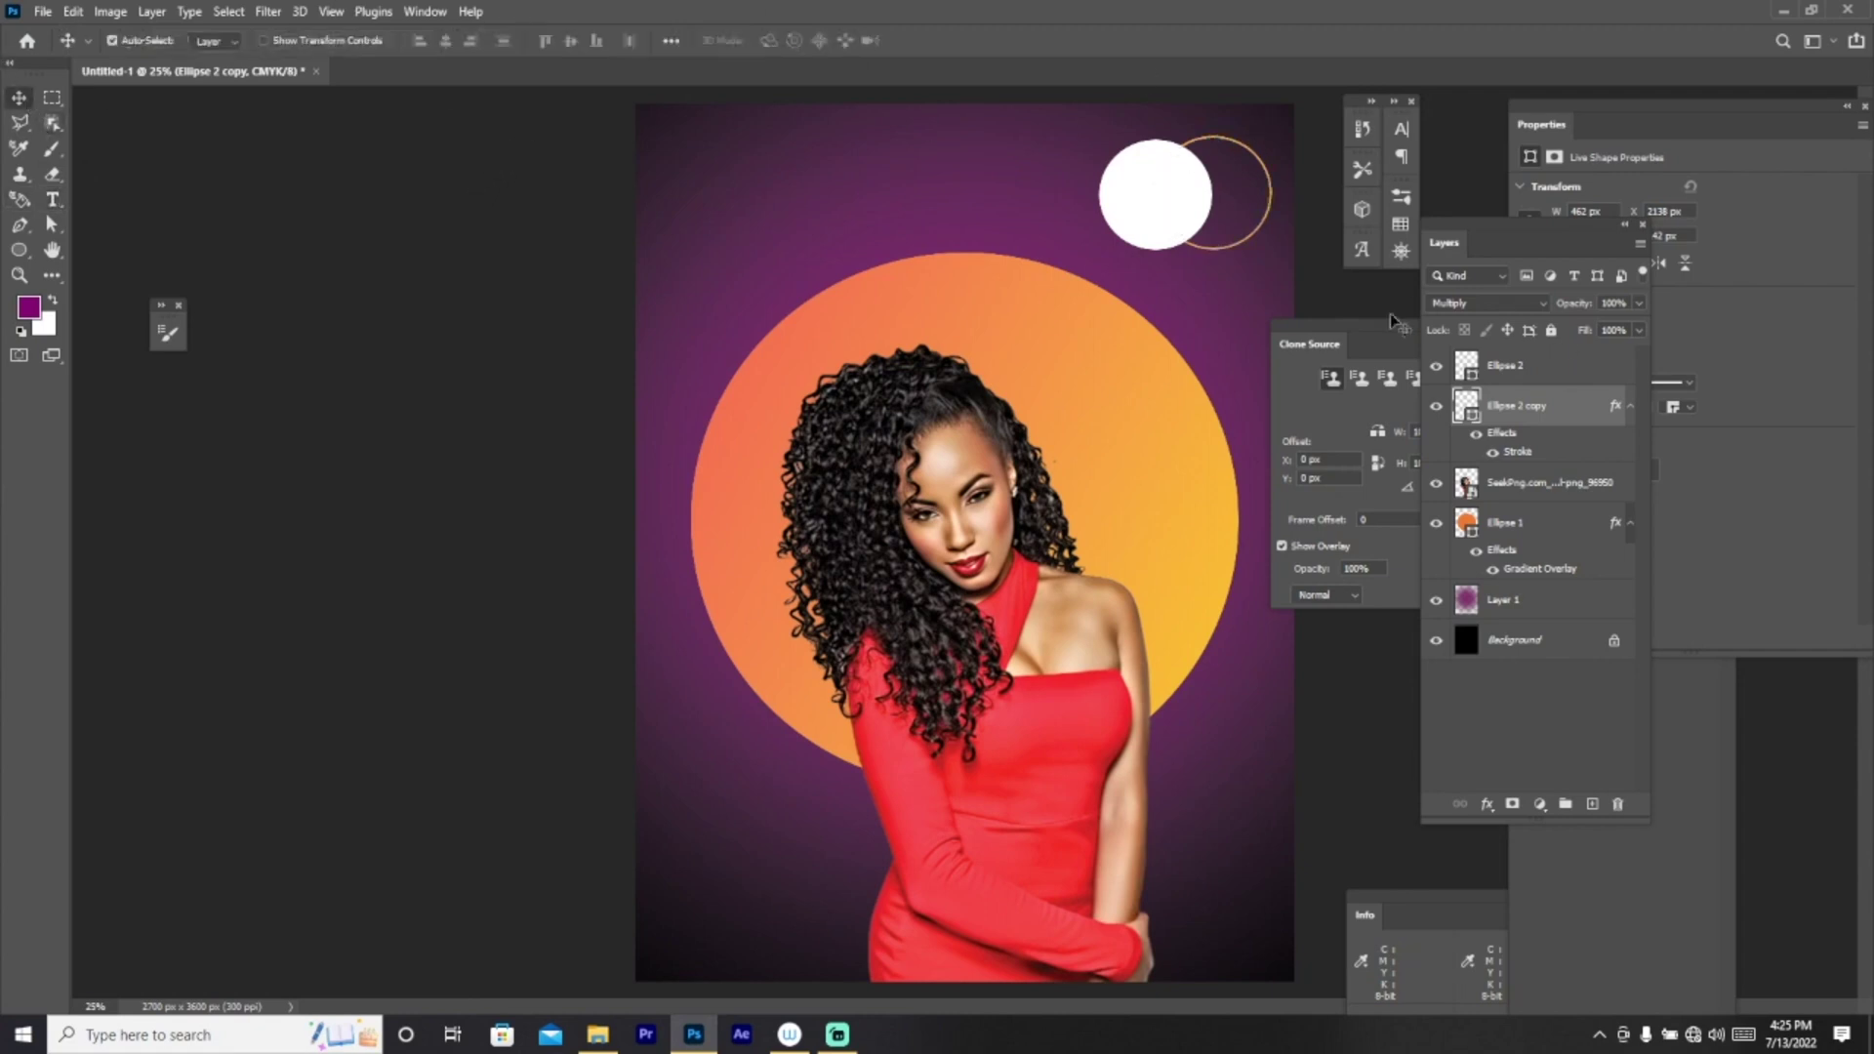
pyautogui.click(1559, 379)
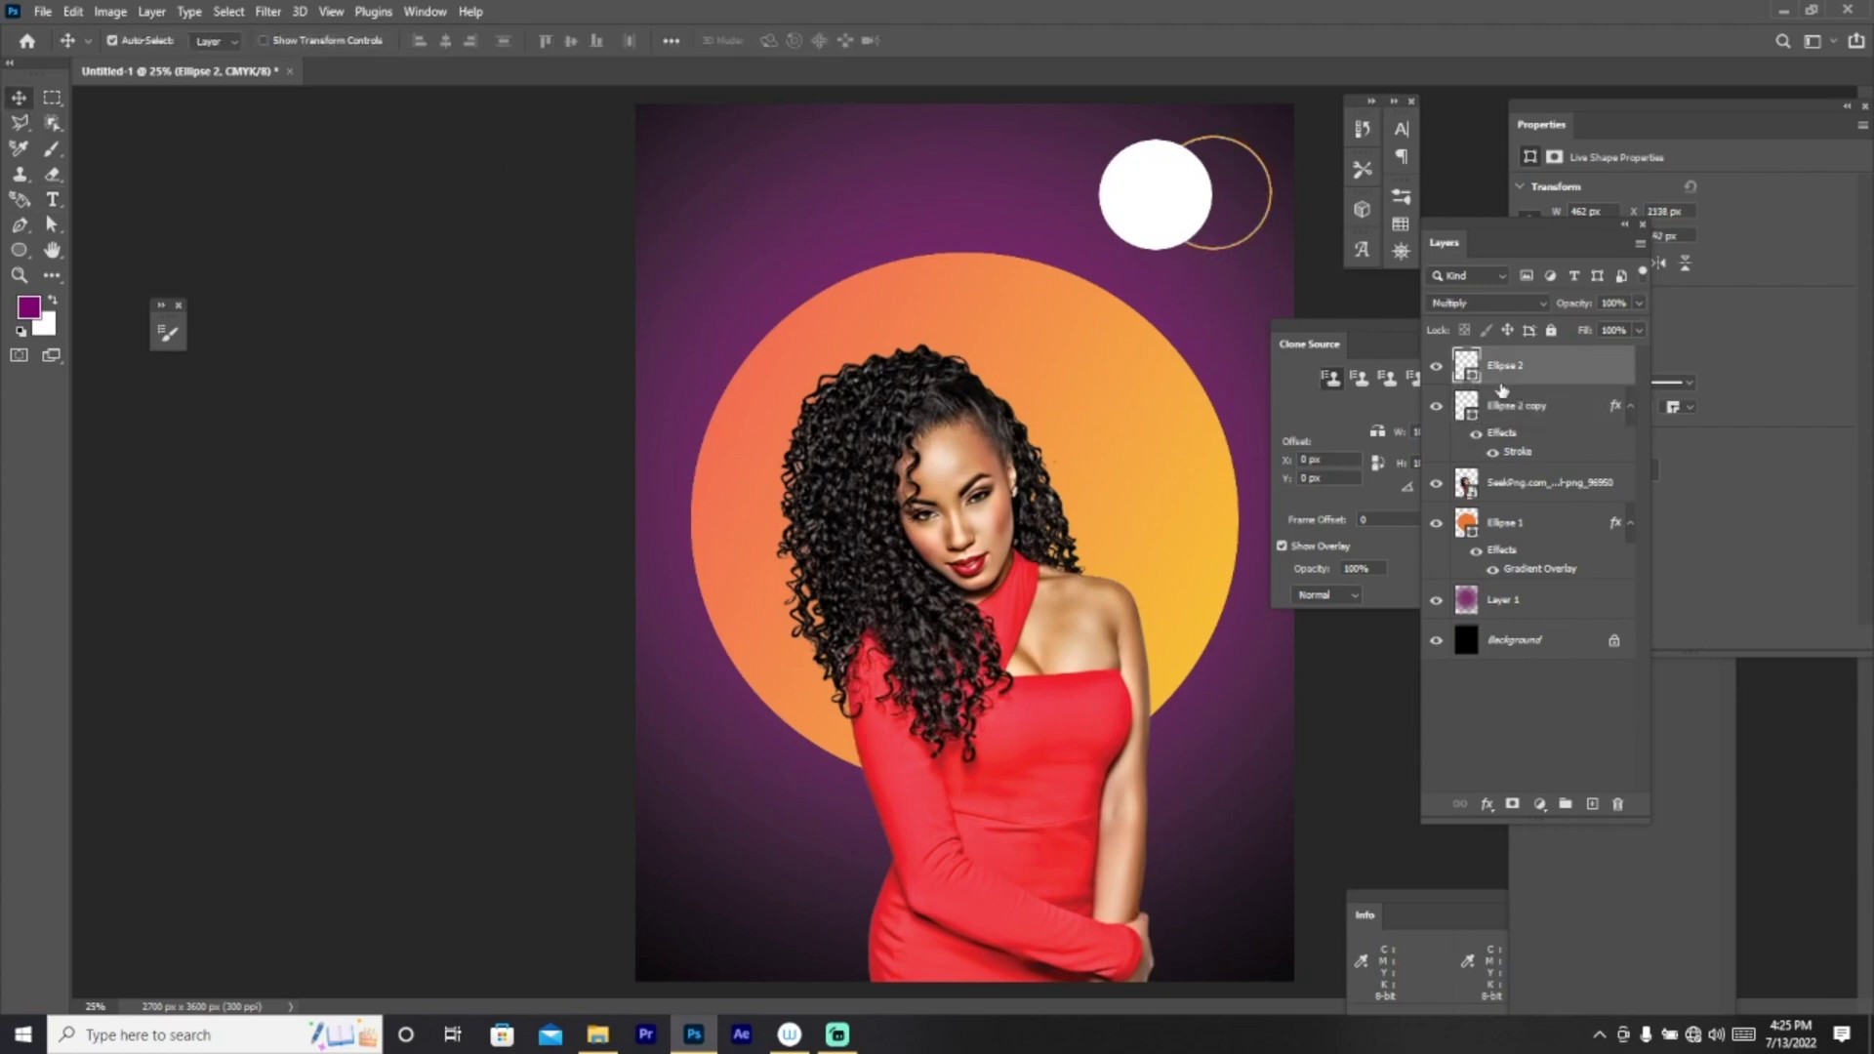
pyautogui.click(1517, 405)
pyautogui.moveTo(1203, 235); pyautogui.dragTo(1110, 234)
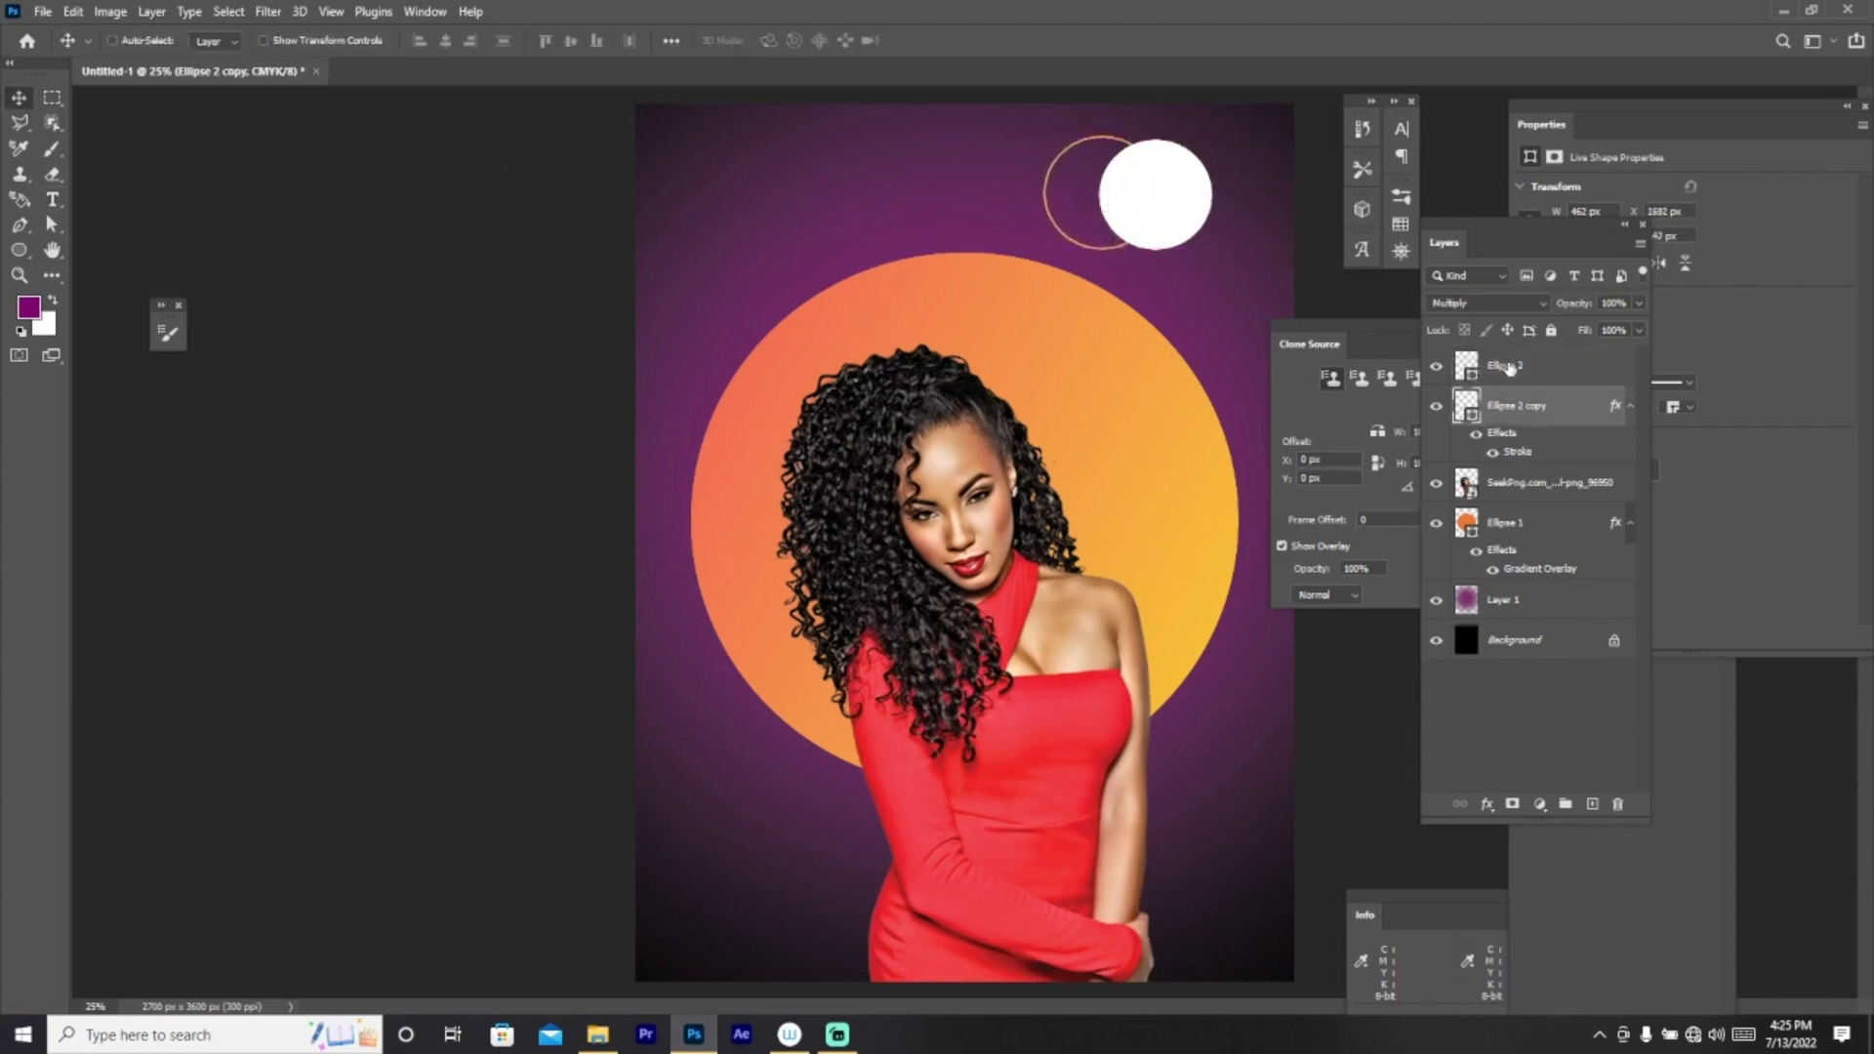
pyautogui.hotkey('shift', 'alt', ']')
pyautogui.moveTo(1193, 238); pyautogui.dragTo(1172, 232)
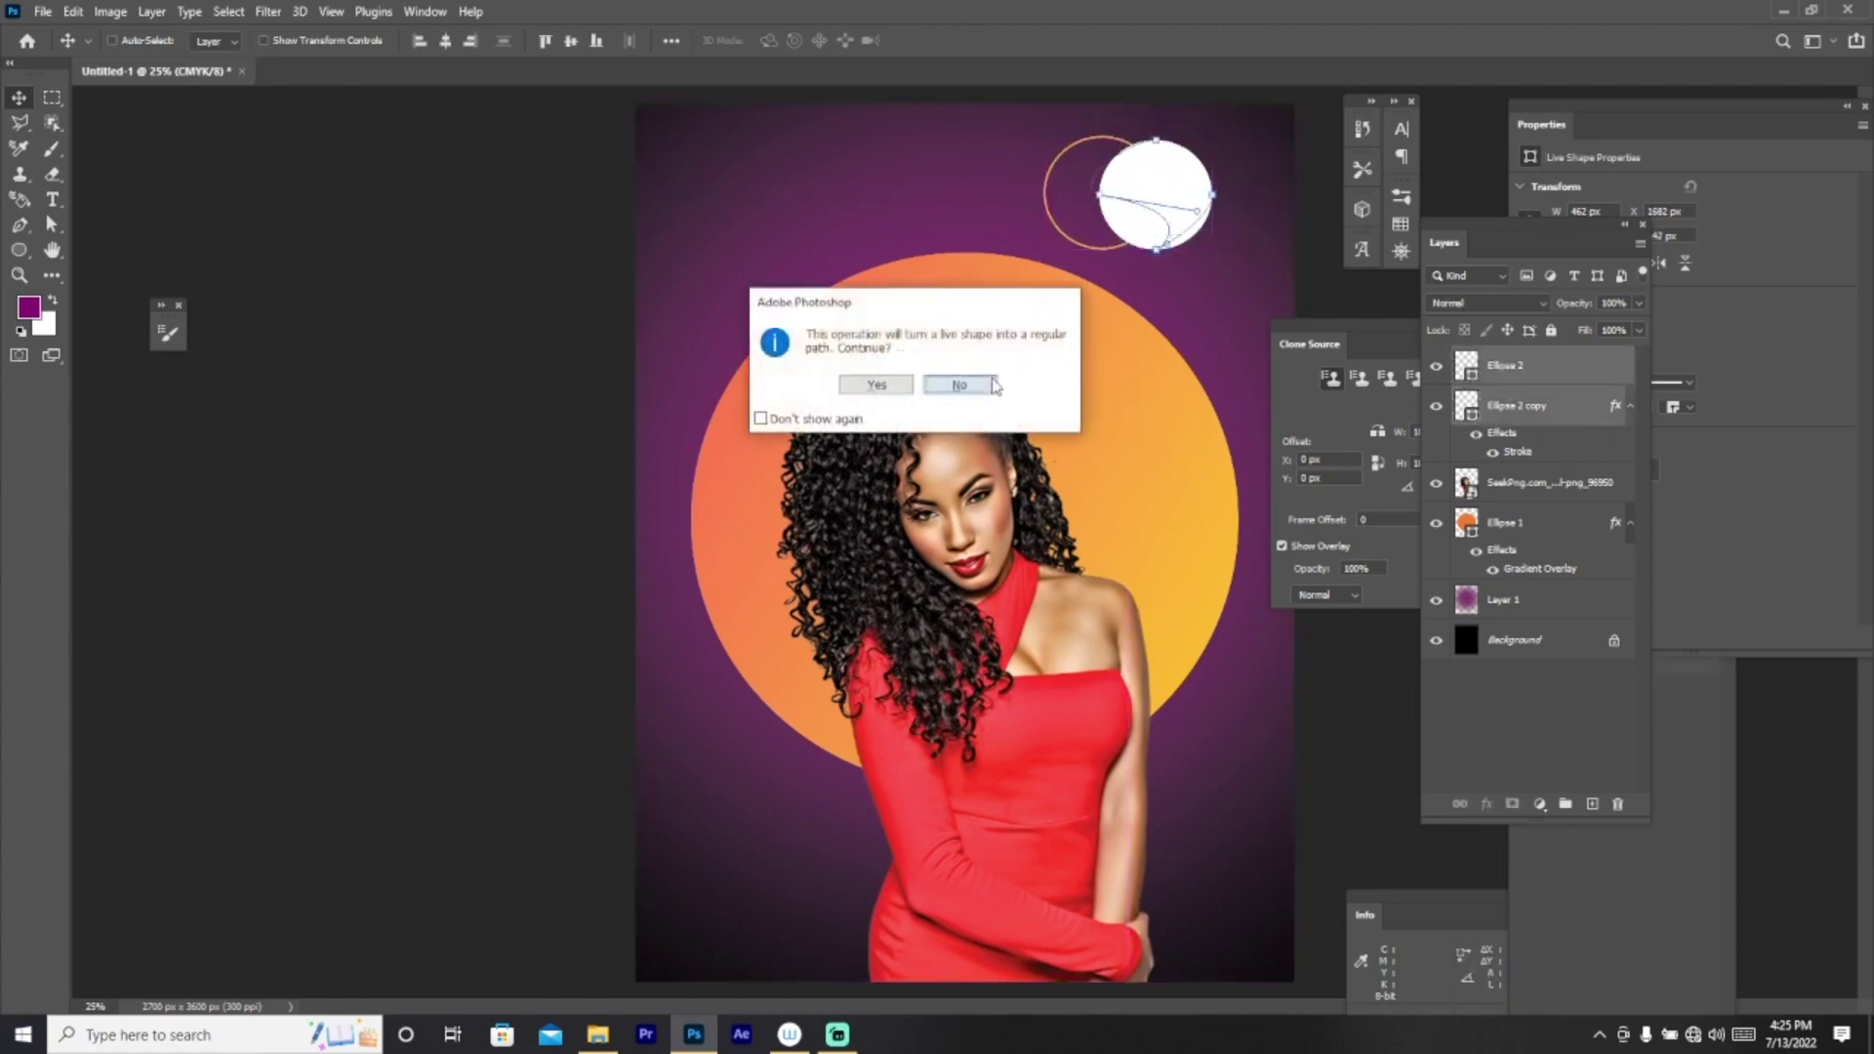
pyautogui.click(960, 384)
# Step: Shrink both circles together and move them further into the top-right corner
pyautogui.click(1550, 425)
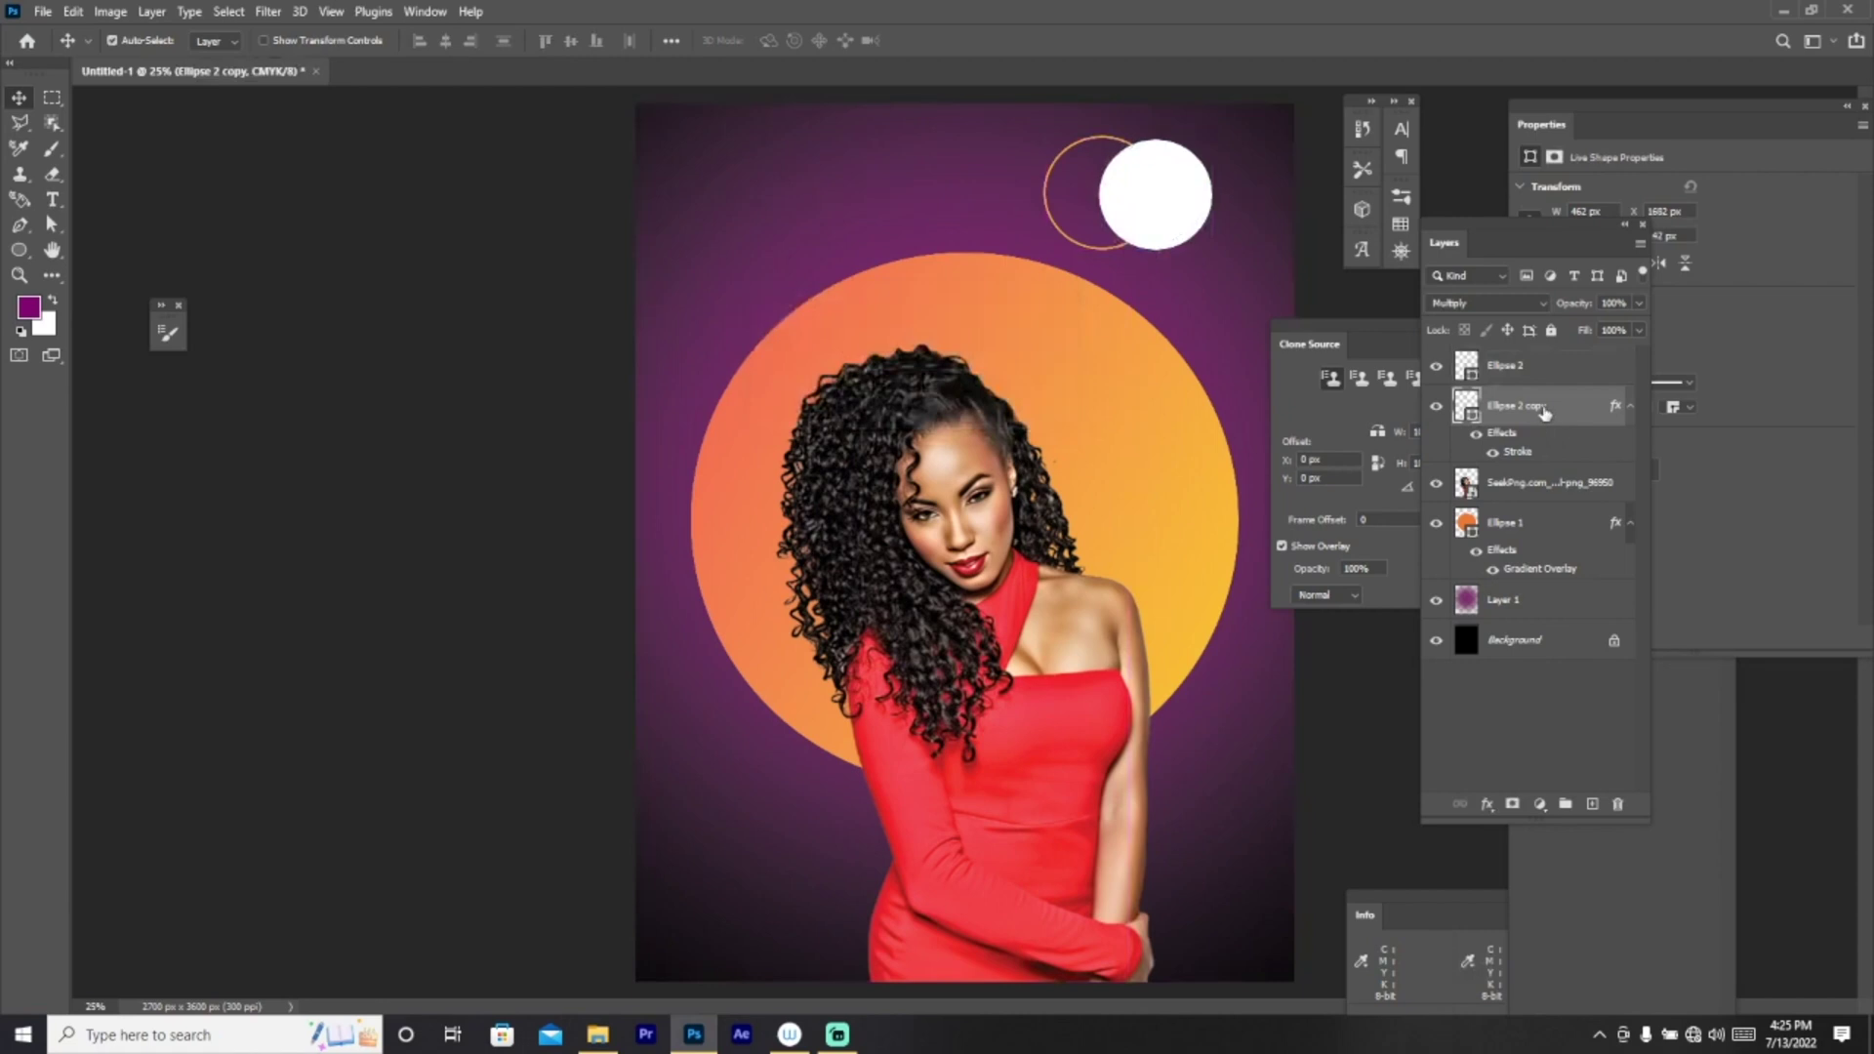
pyautogui.keyDown('ctrl'); pyautogui.click(1544, 369); pyautogui.keyUp('ctrl')
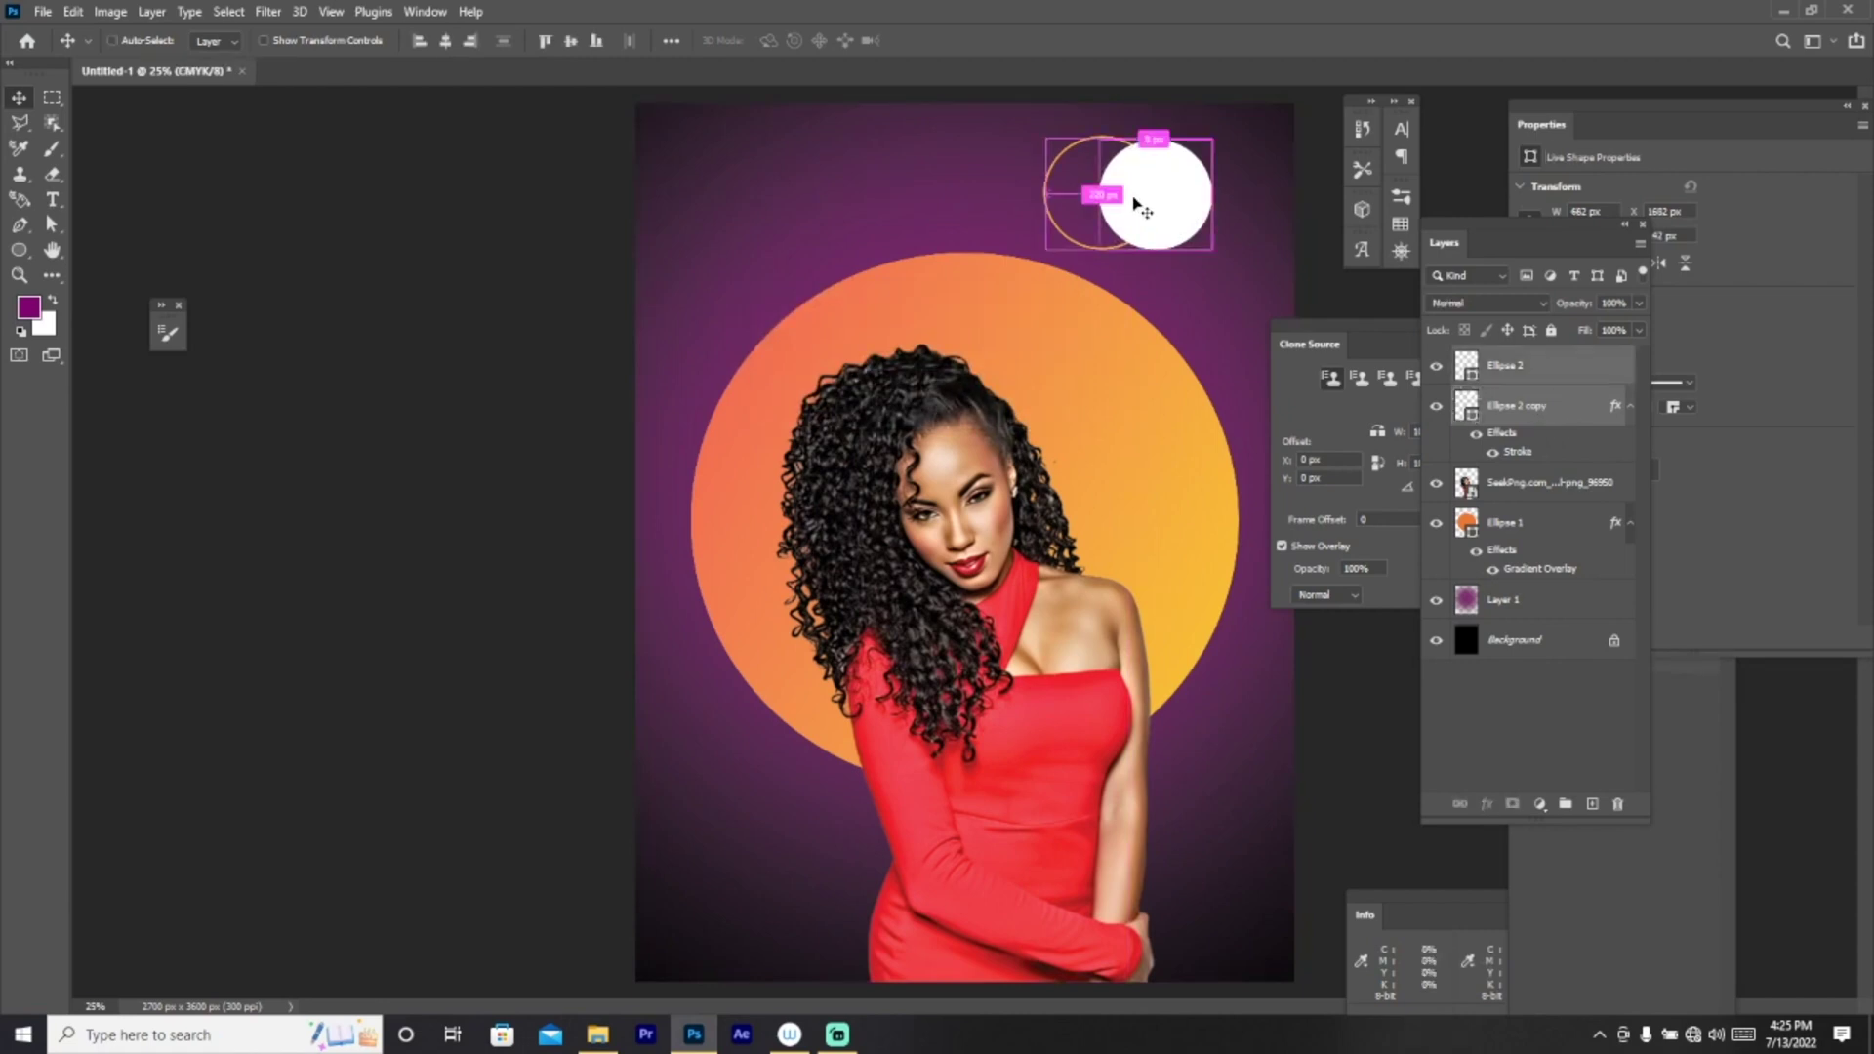
pyautogui.hotkey('ctrl', 't')
pyautogui.moveTo(1169, 210)
pyautogui.mouseDown()
pyautogui.moveTo(1249, 210)
pyautogui.moveTo(1208, 200)
pyautogui.mouseUp()
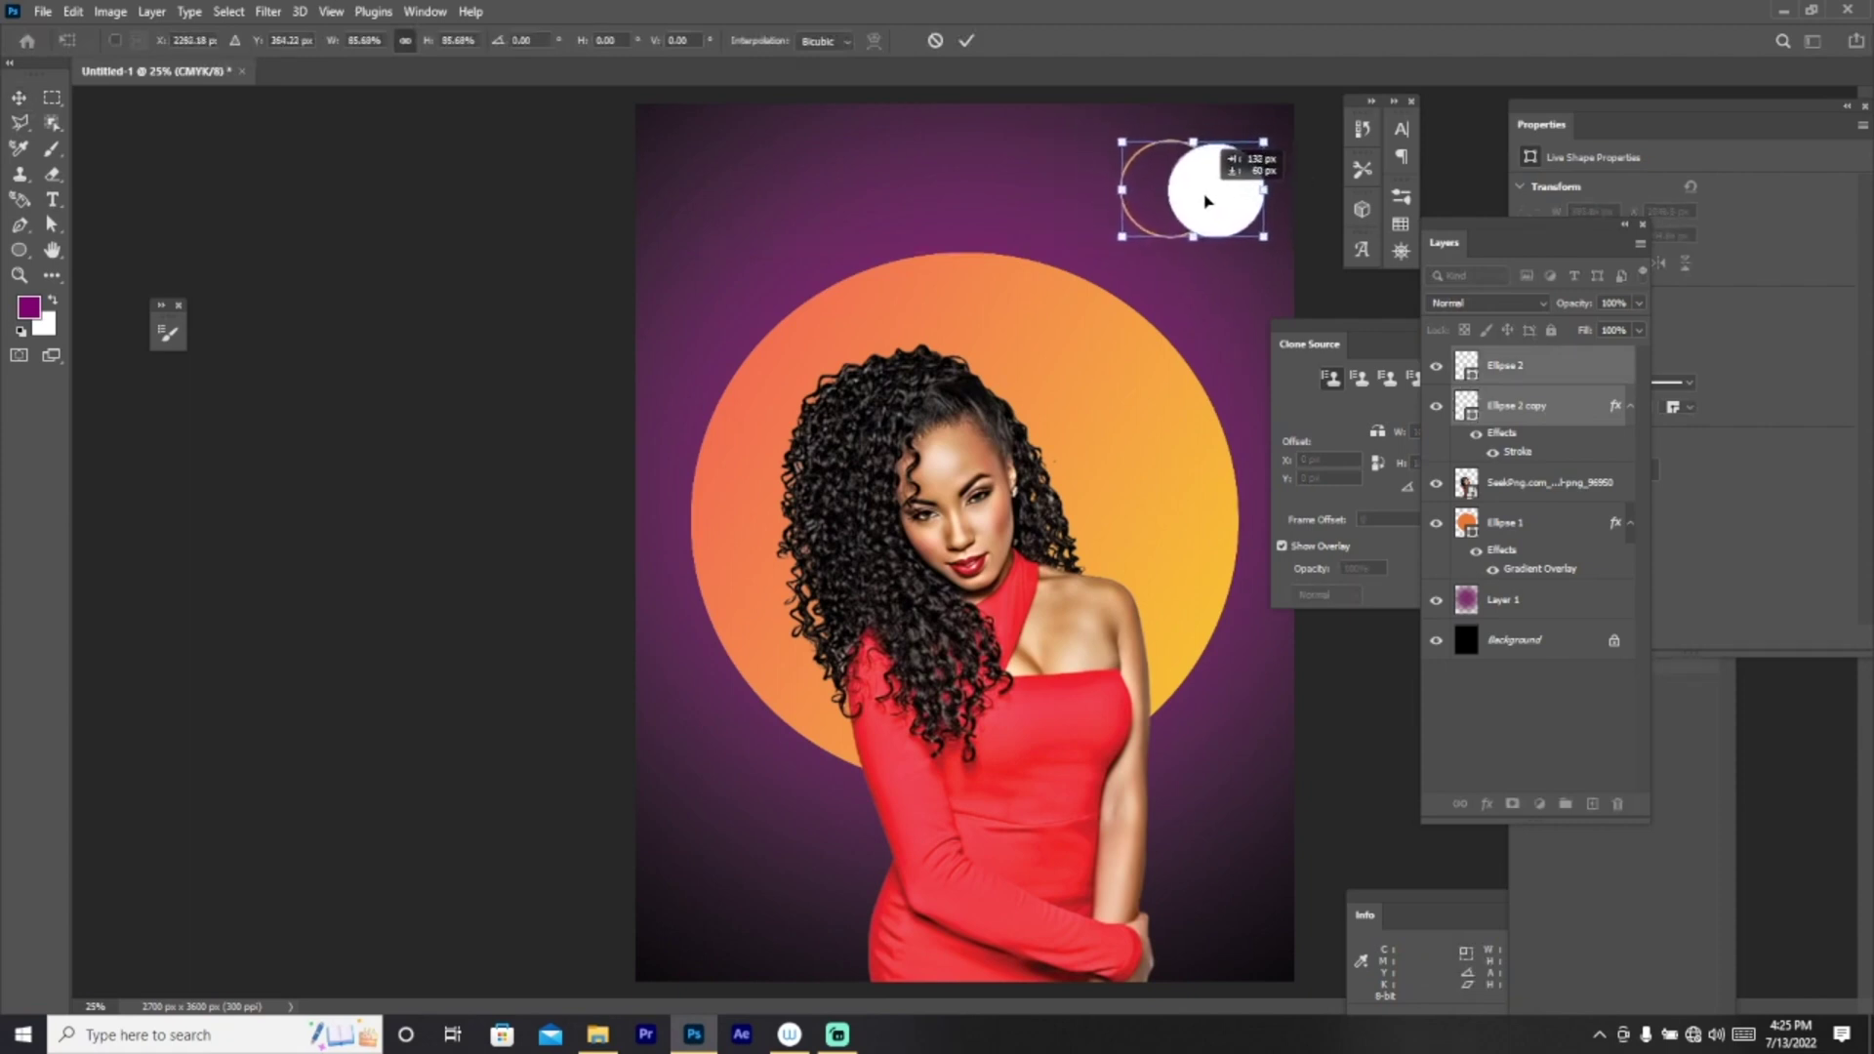
pyautogui.click(966, 40)
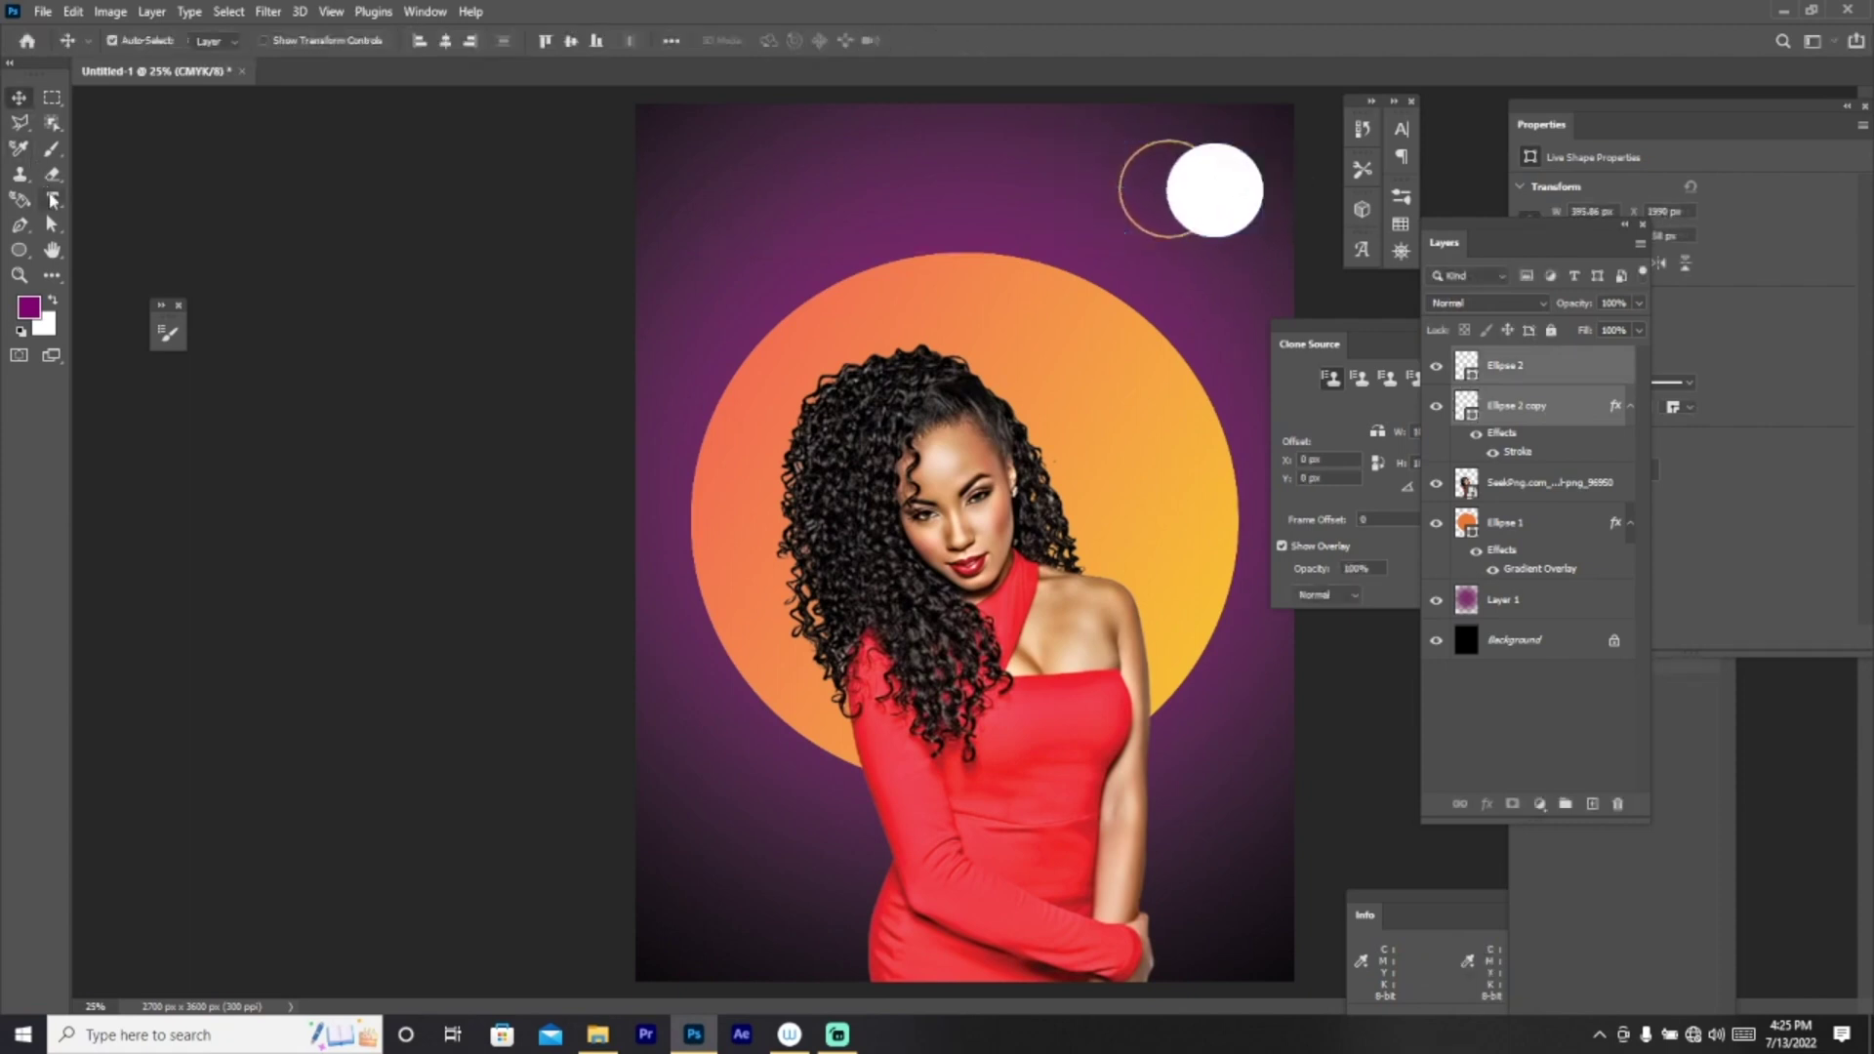
pyautogui.click(52, 199)
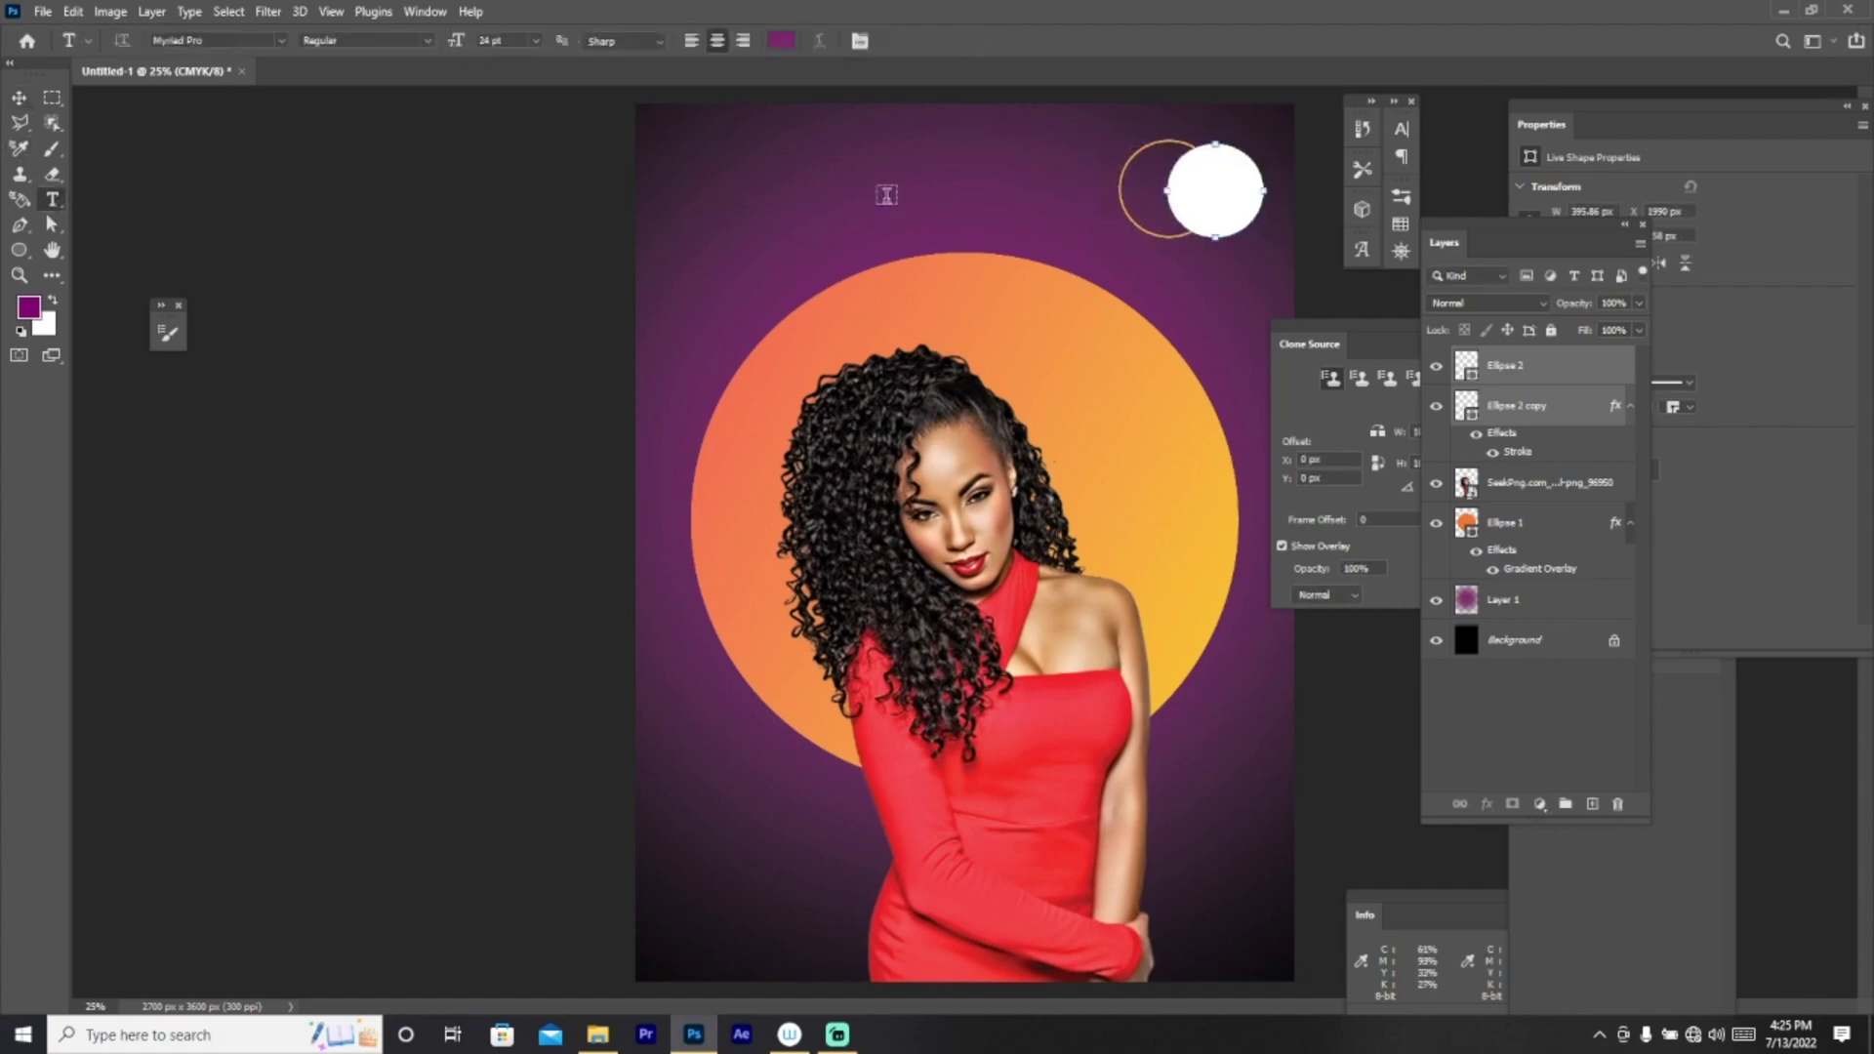
# Step: Add a black '28' text layer near the top with tighter tracking
pyautogui.click(884, 185)
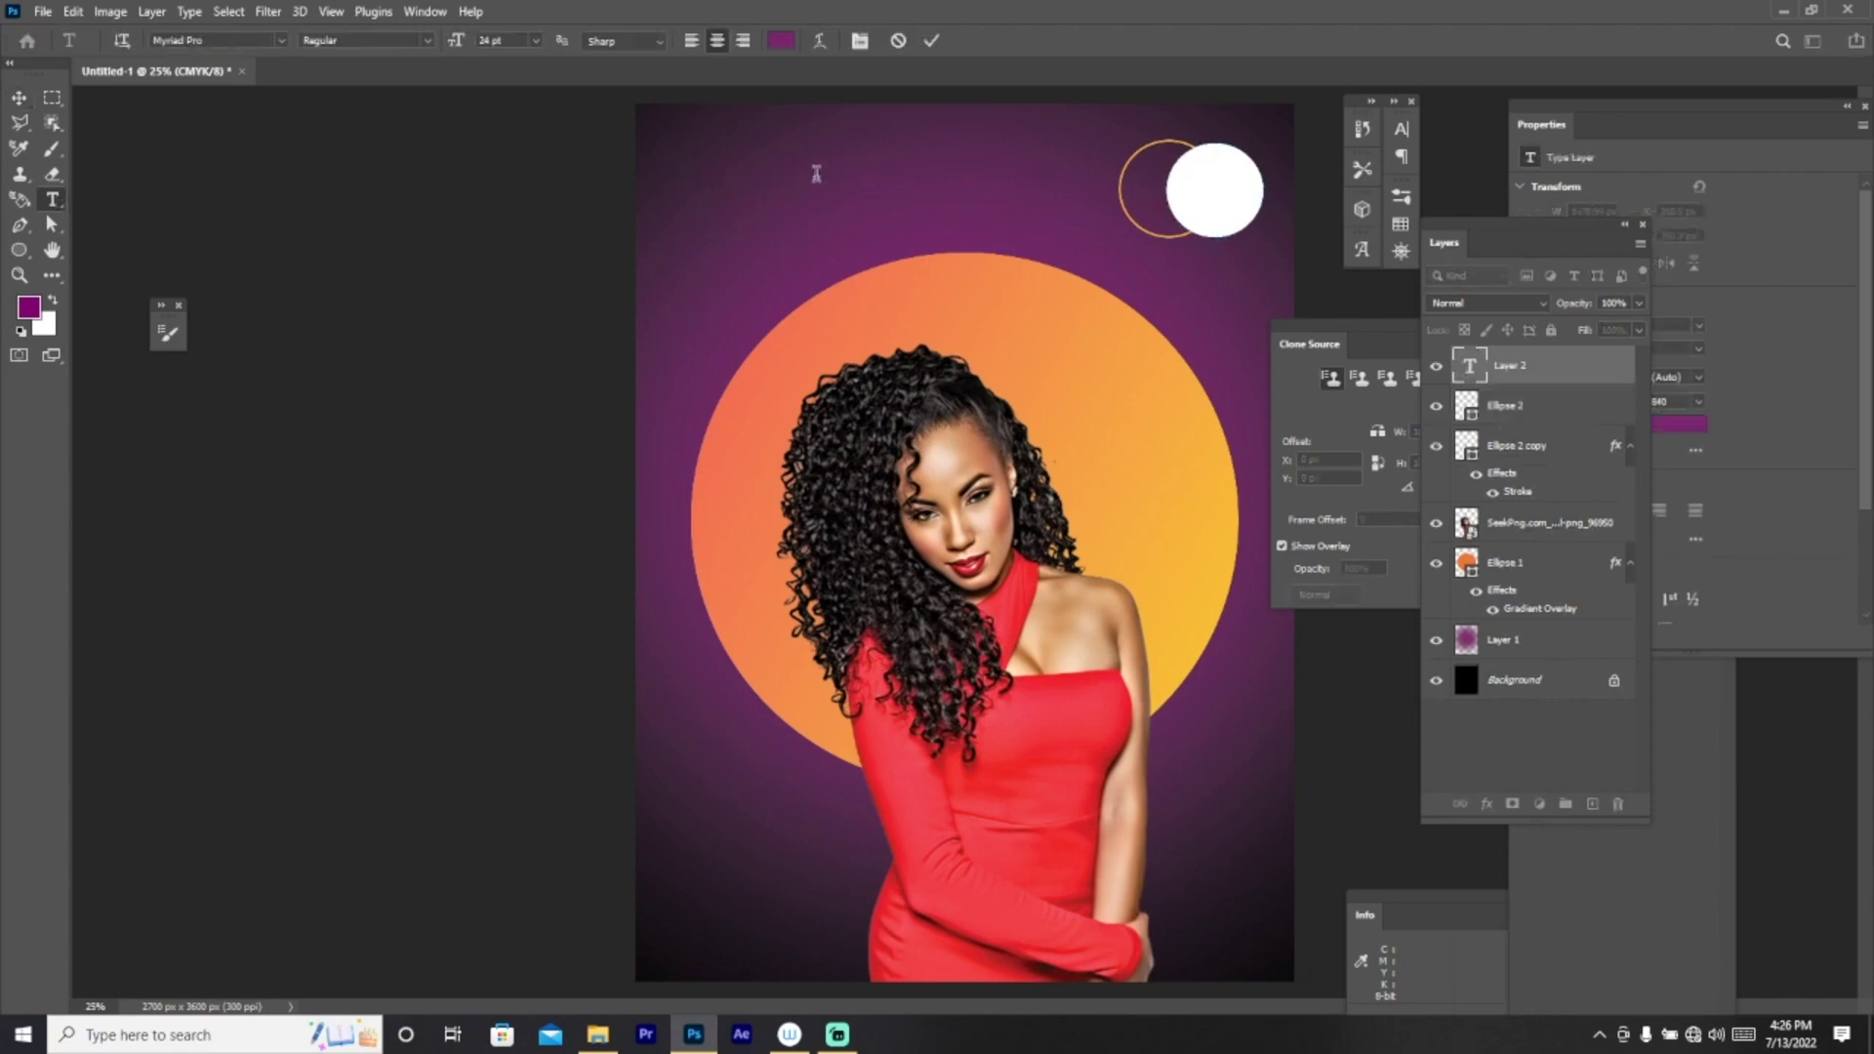
pyautogui.click(781, 41)
pyautogui.moveTo(1399, 613); pyautogui.dragTo(1350, 718)
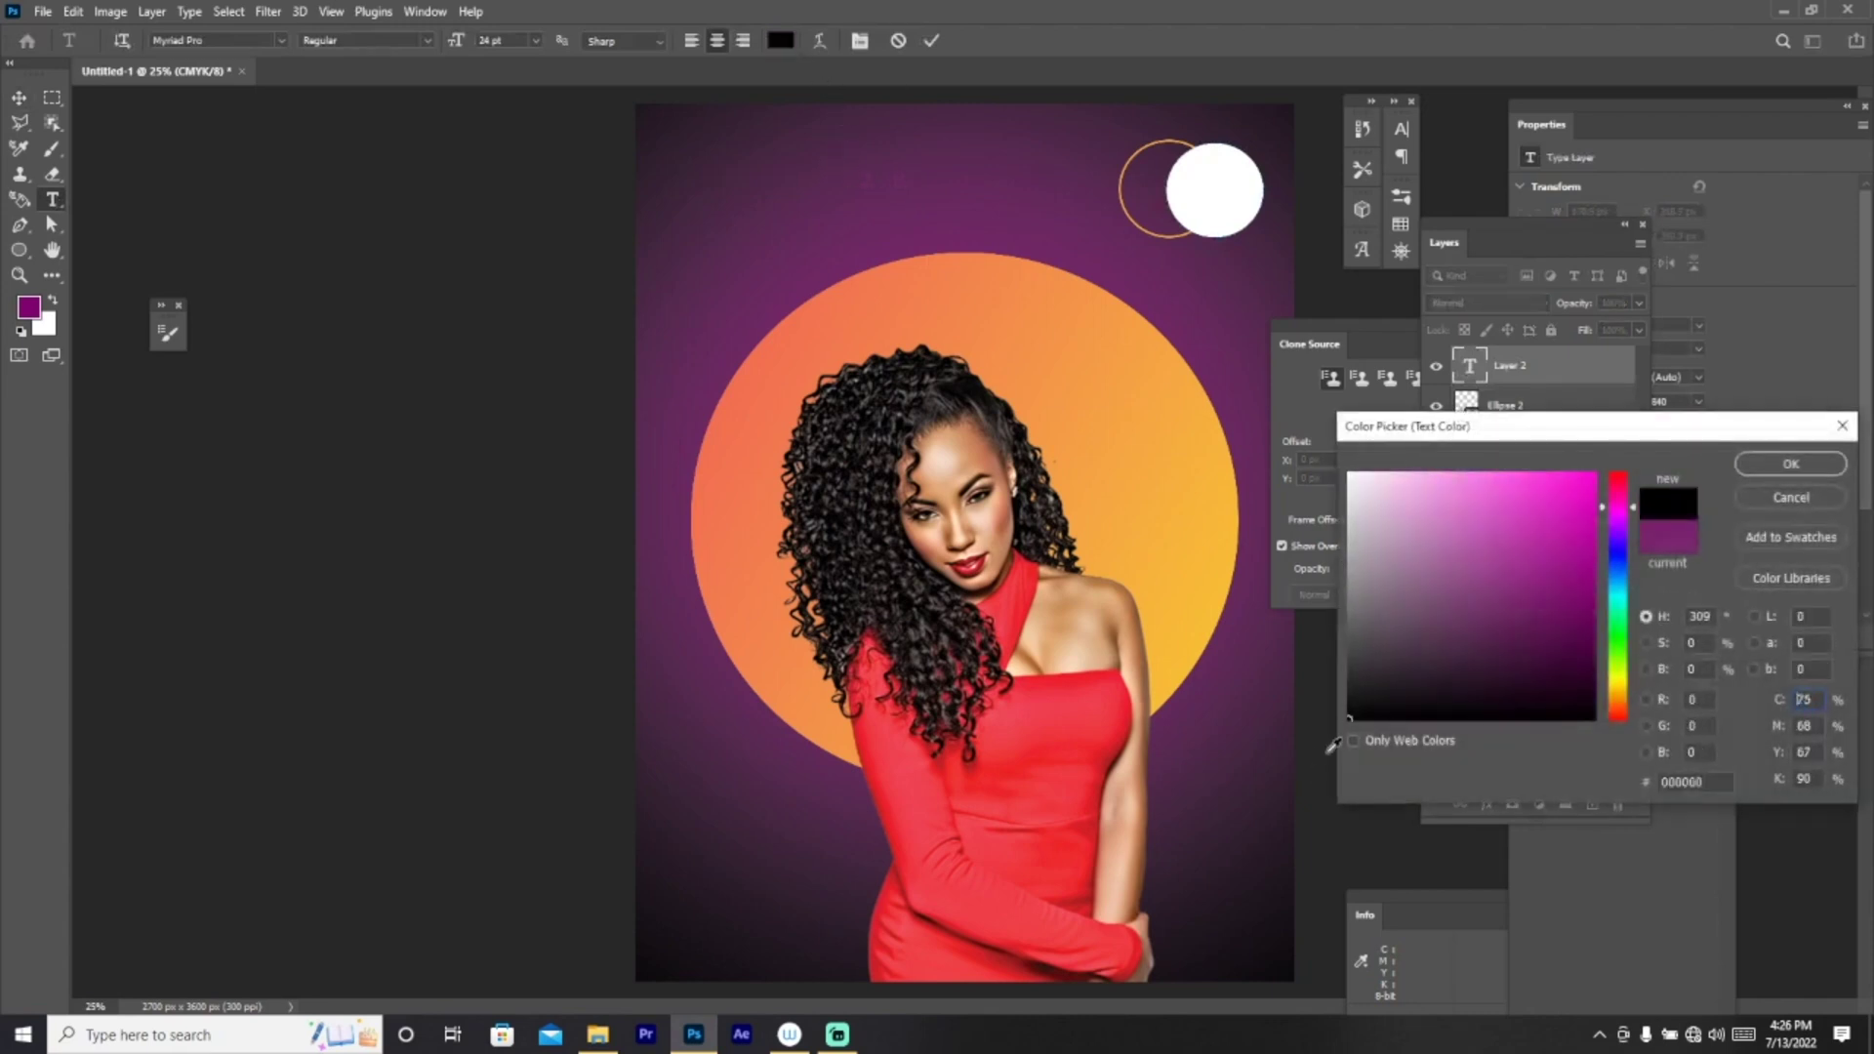
pyautogui.click(1752, 465)
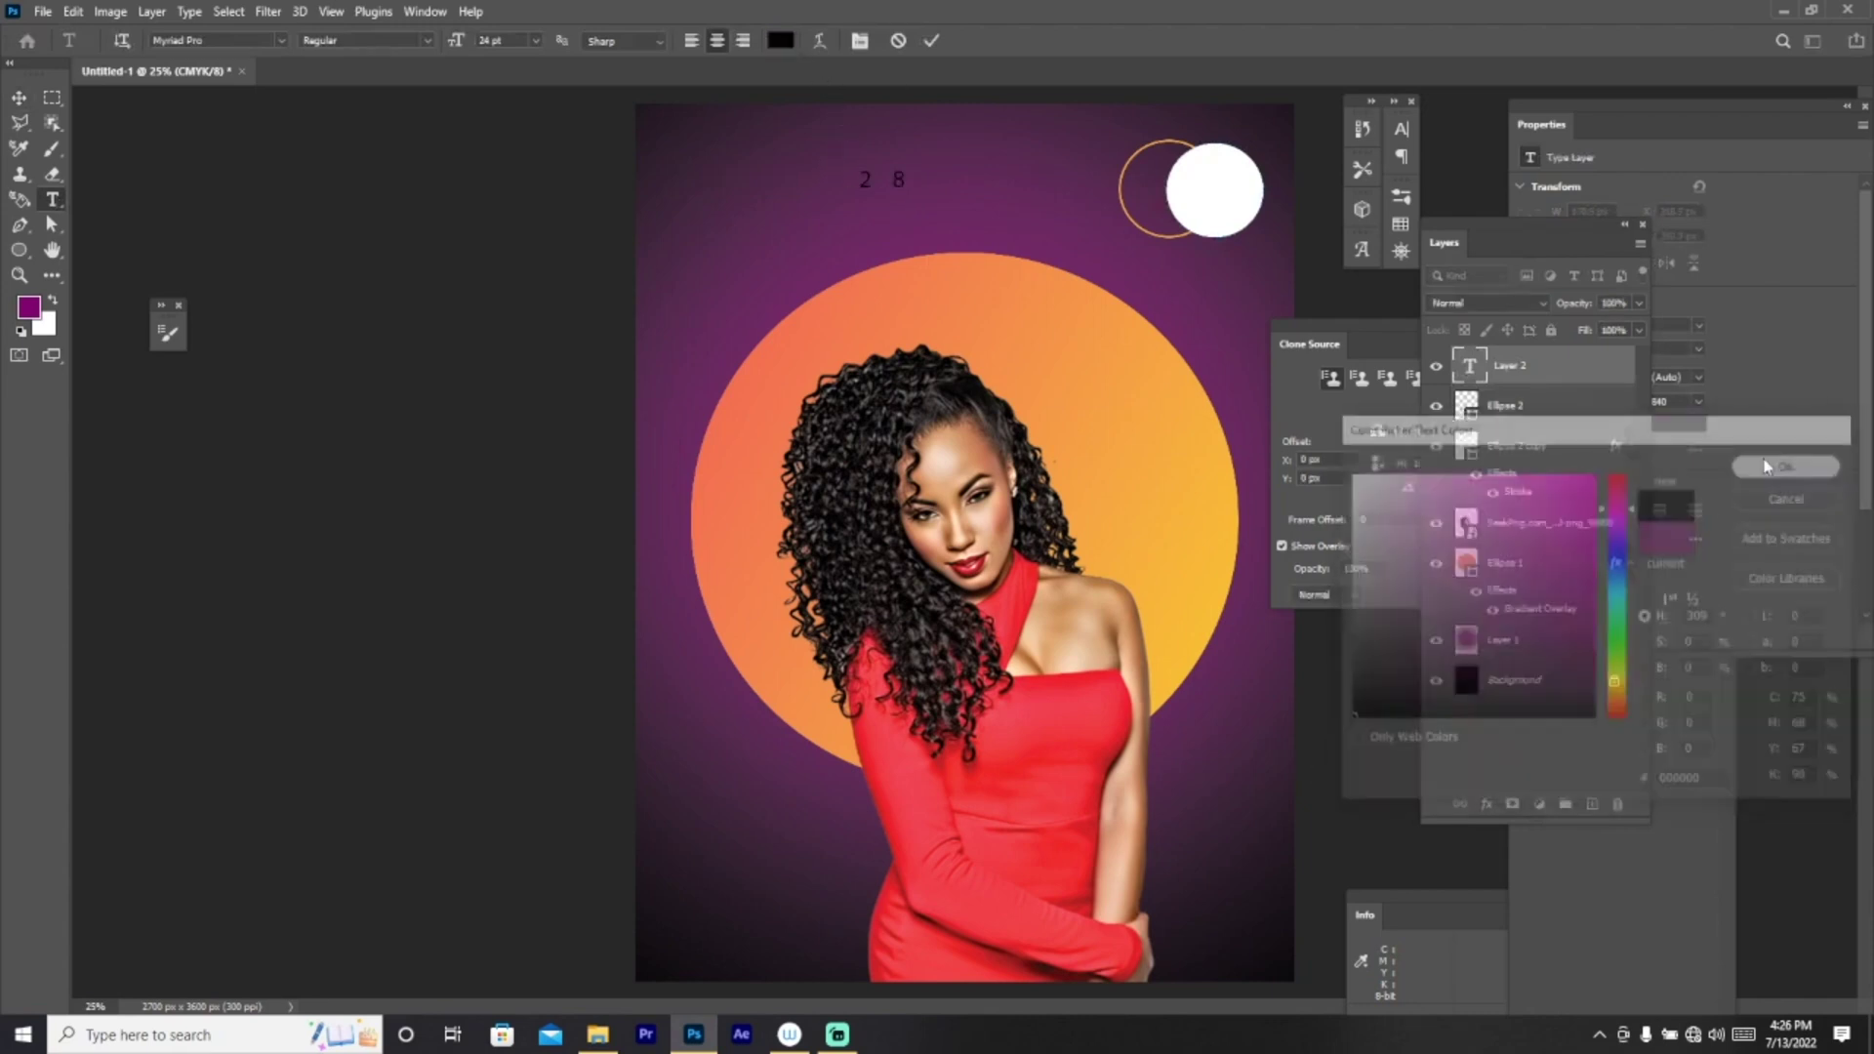
pyautogui.click(1397, 134)
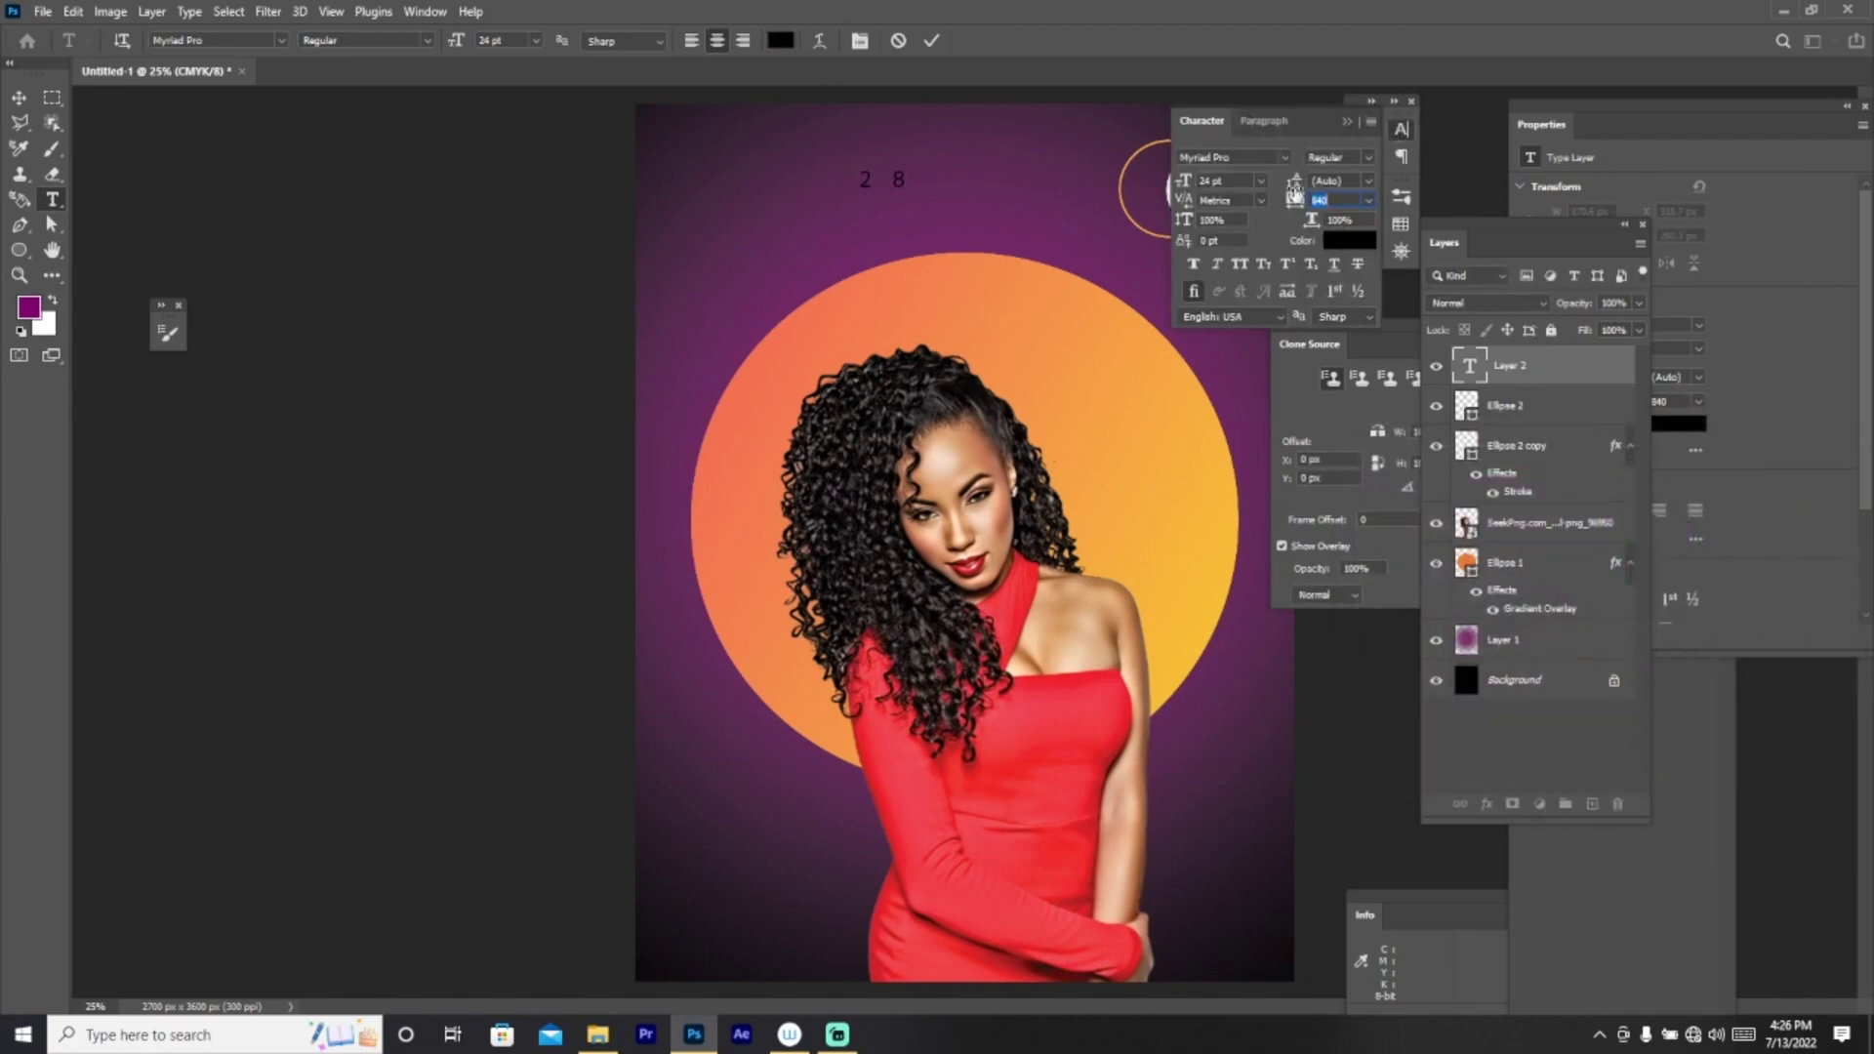
pyautogui.moveTo(1298, 199); pyautogui.dragTo(1283, 200)
# Step: Set the 28 in Bauhaus 93 at 36 pt
pyautogui.click(281, 41)
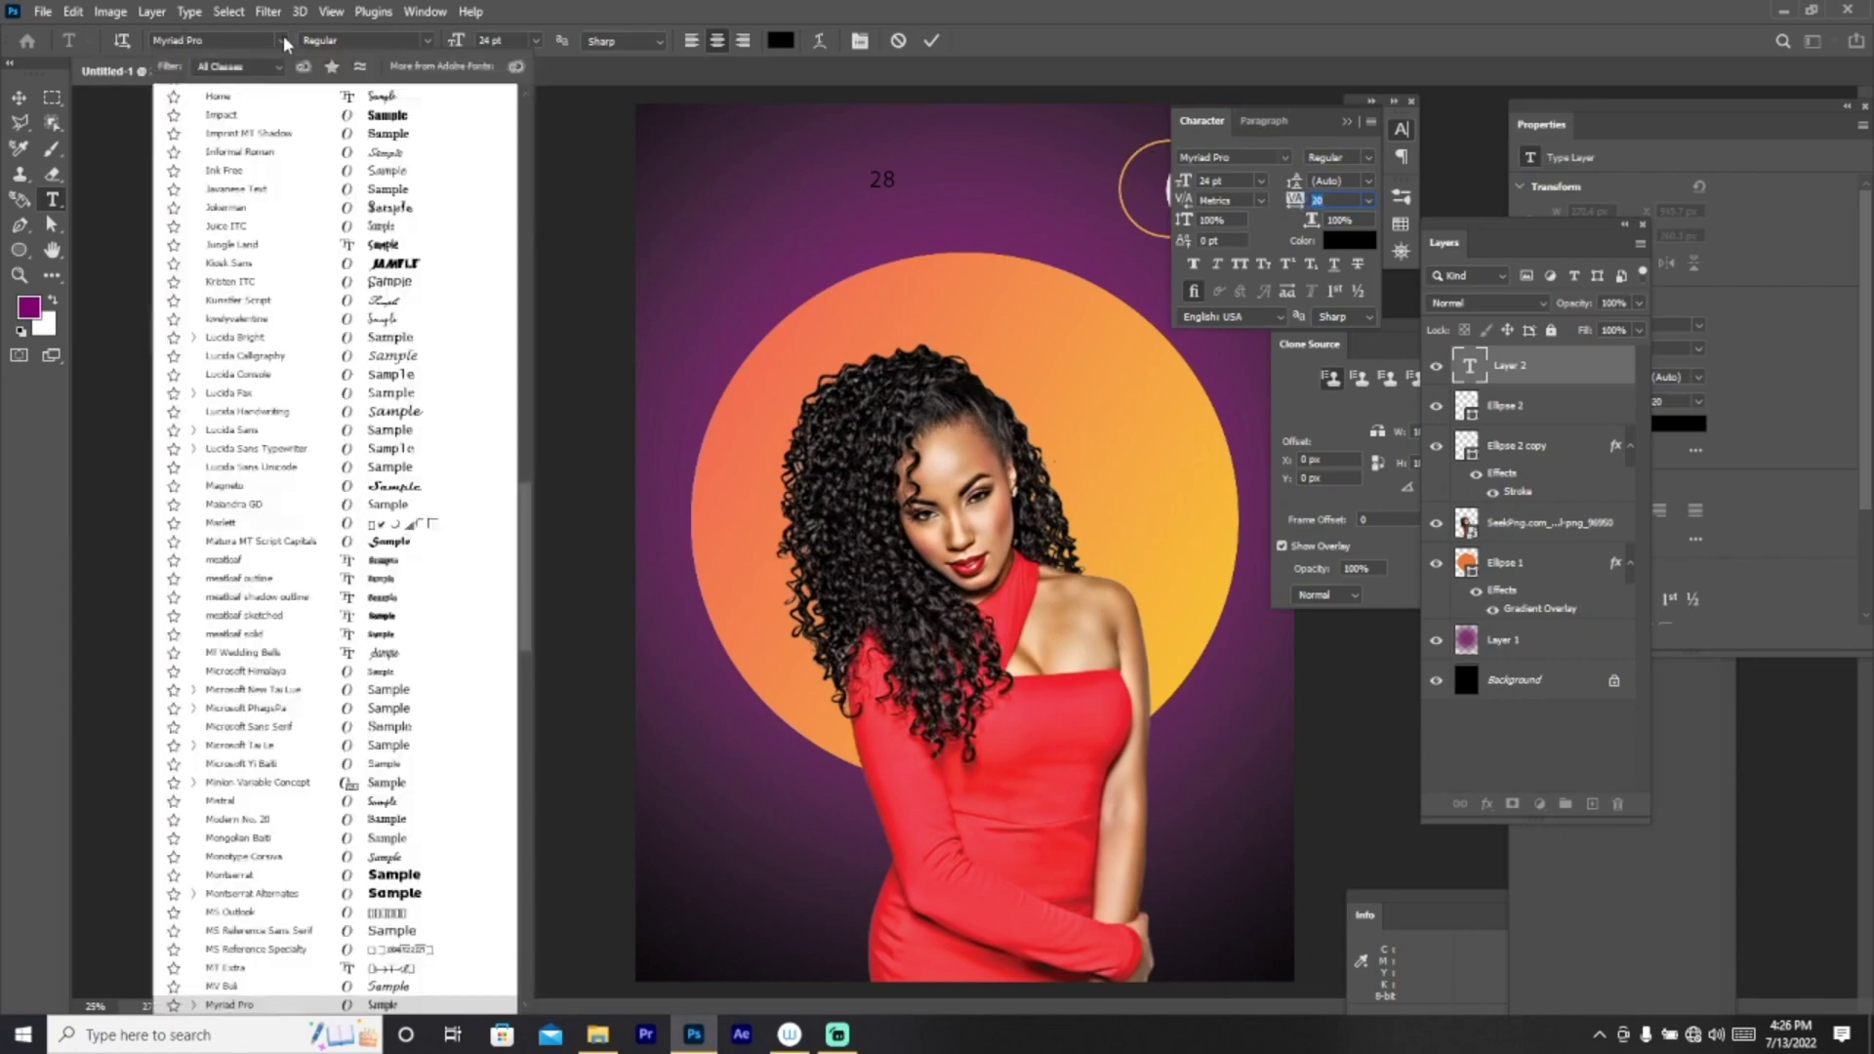
pyautogui.click(401, 116)
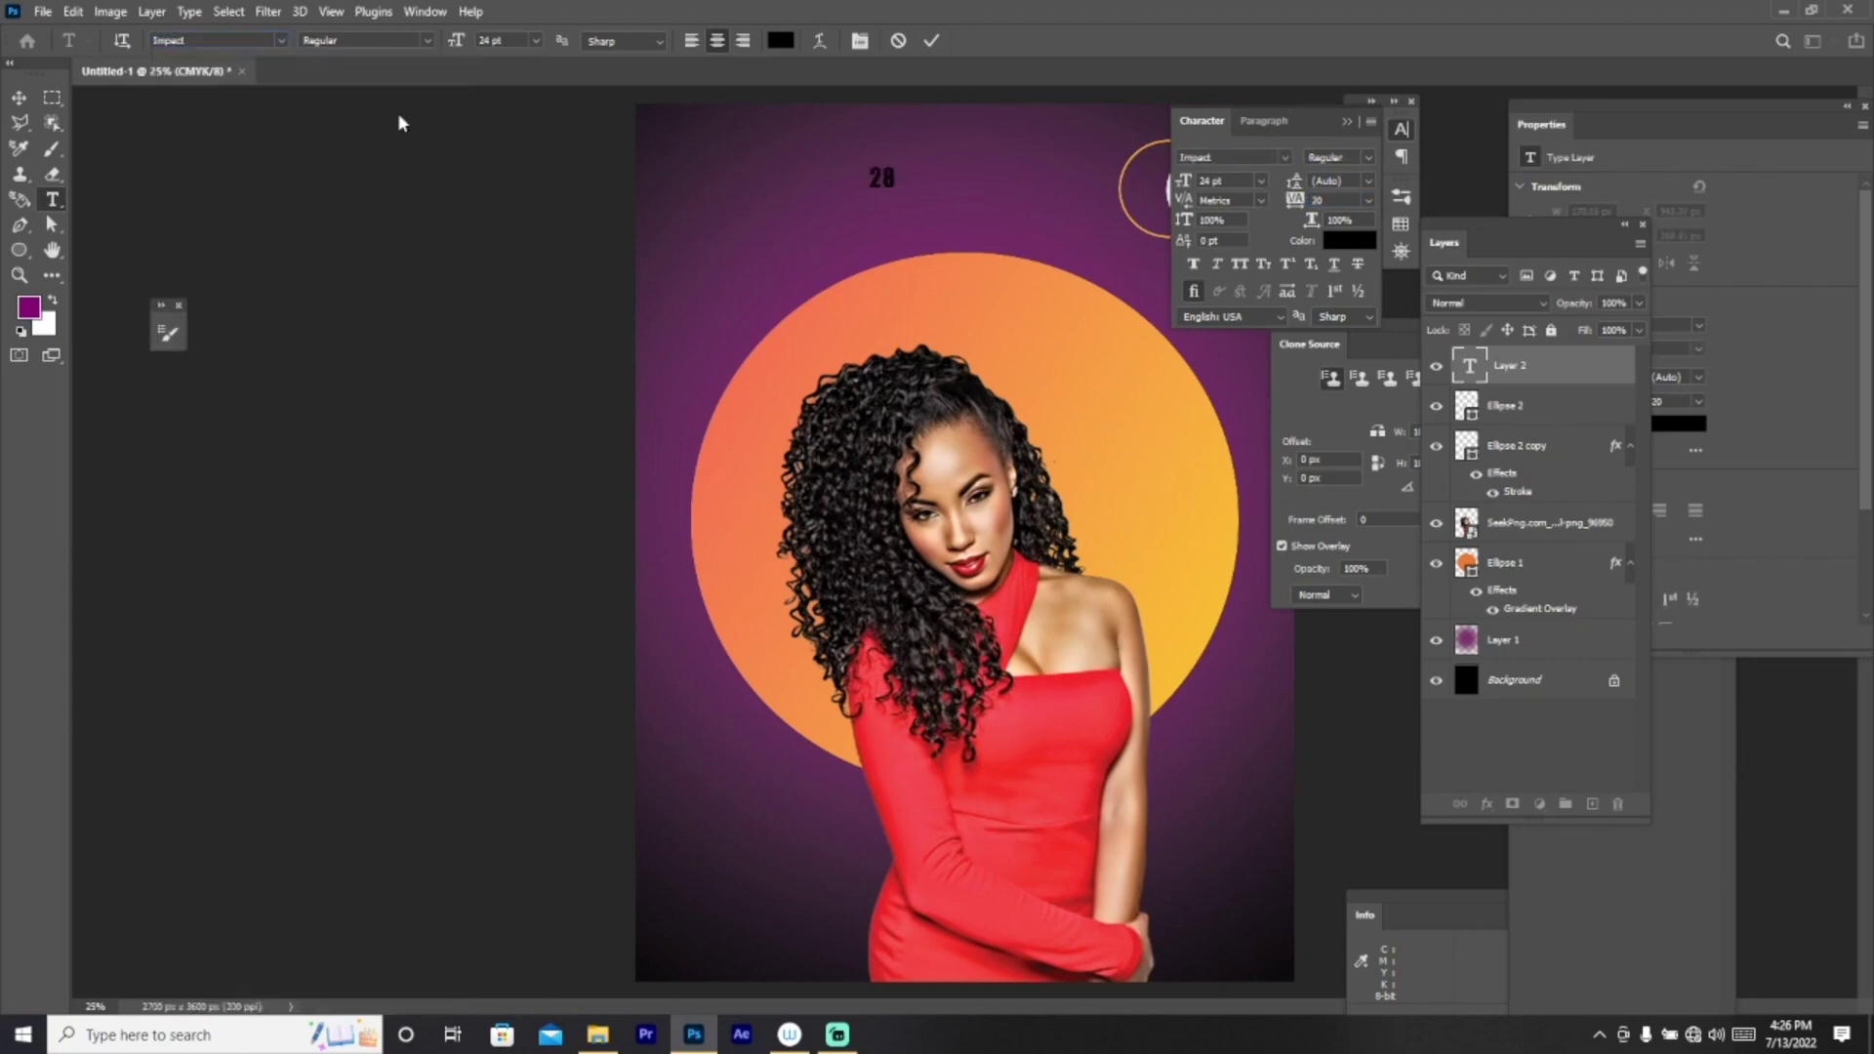
pyautogui.click(283, 43)
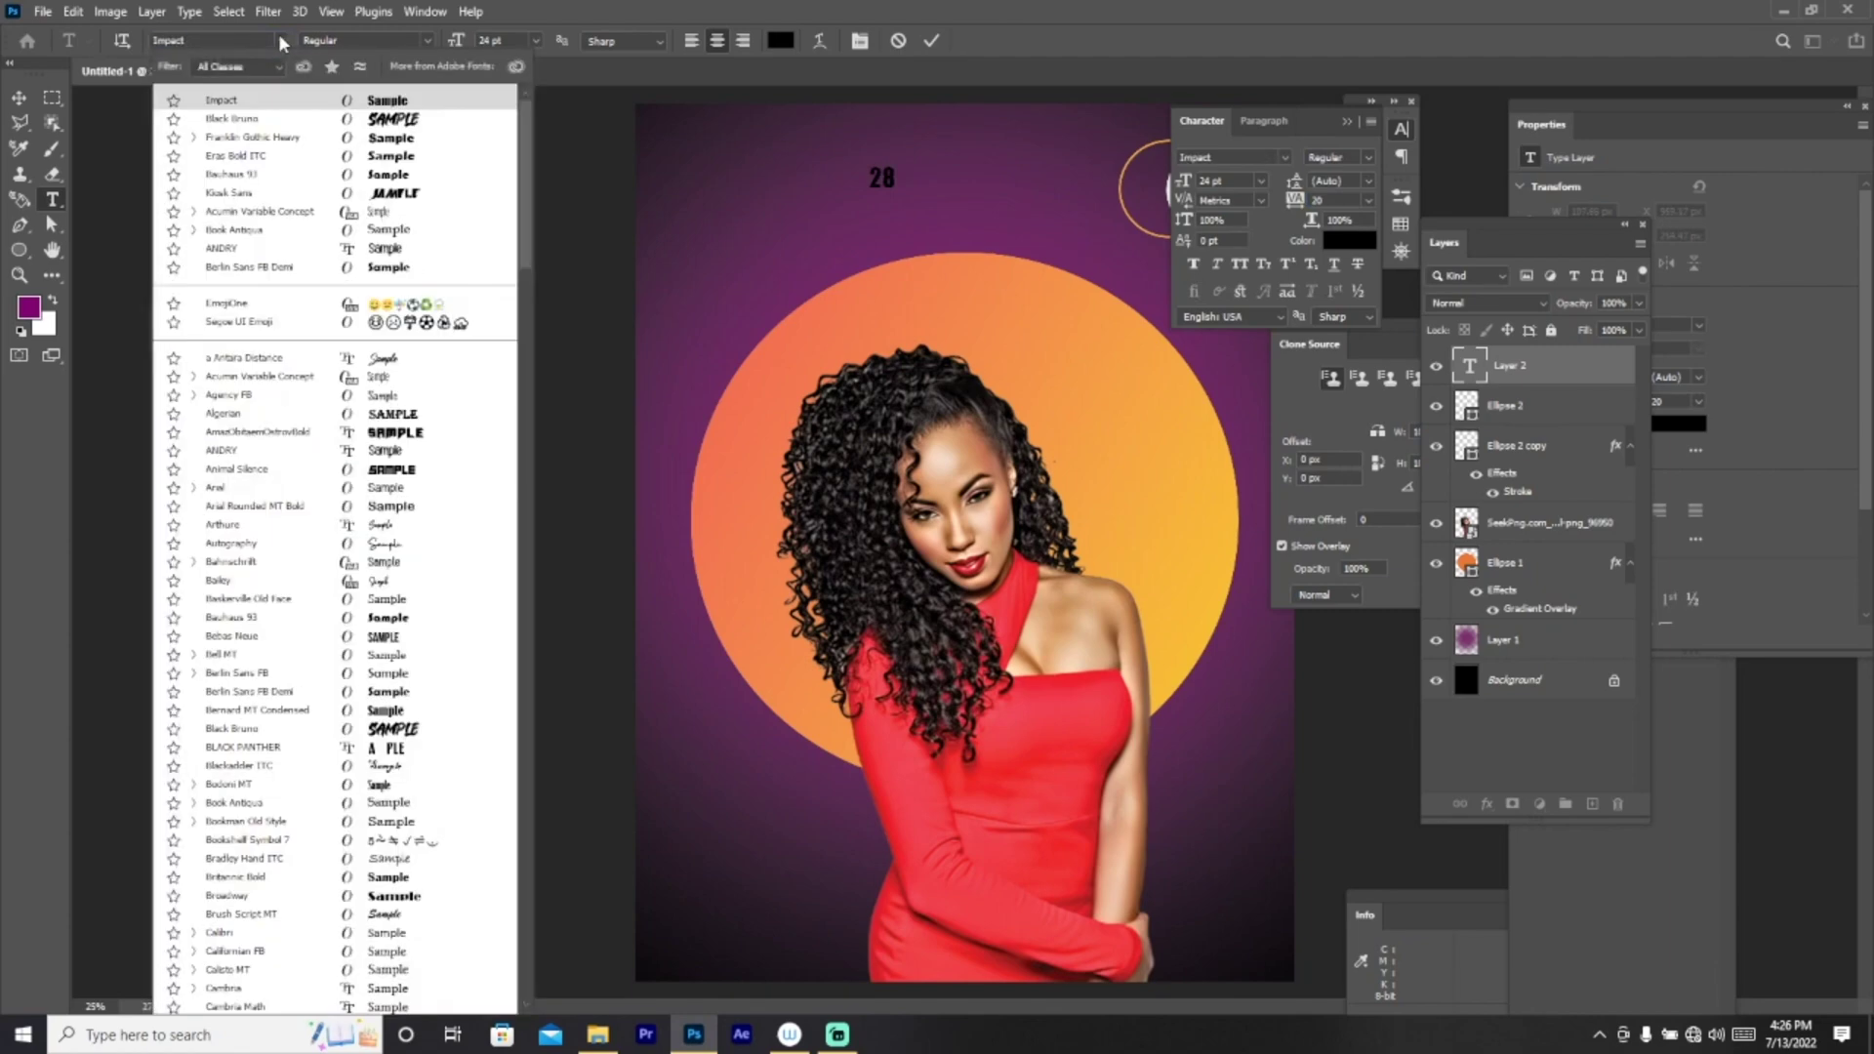
pyautogui.click(397, 176)
pyautogui.click(931, 41)
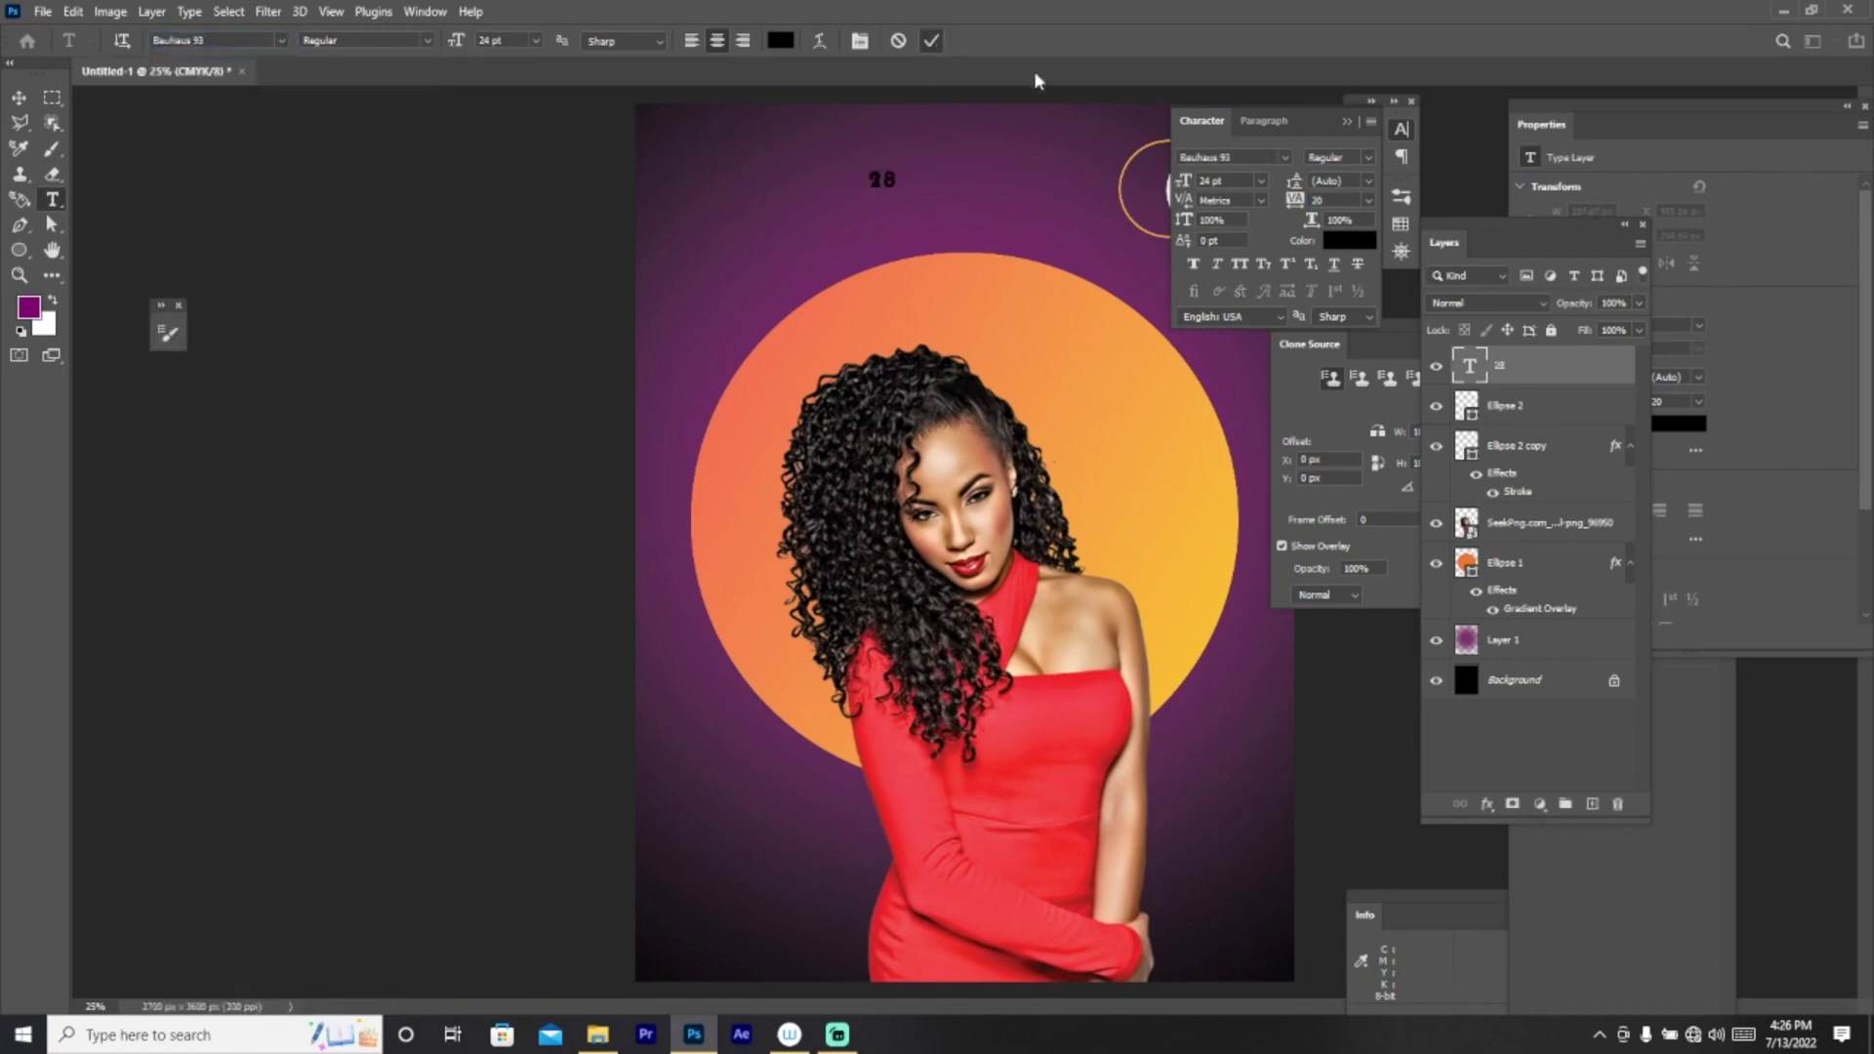
pyautogui.click(18, 97)
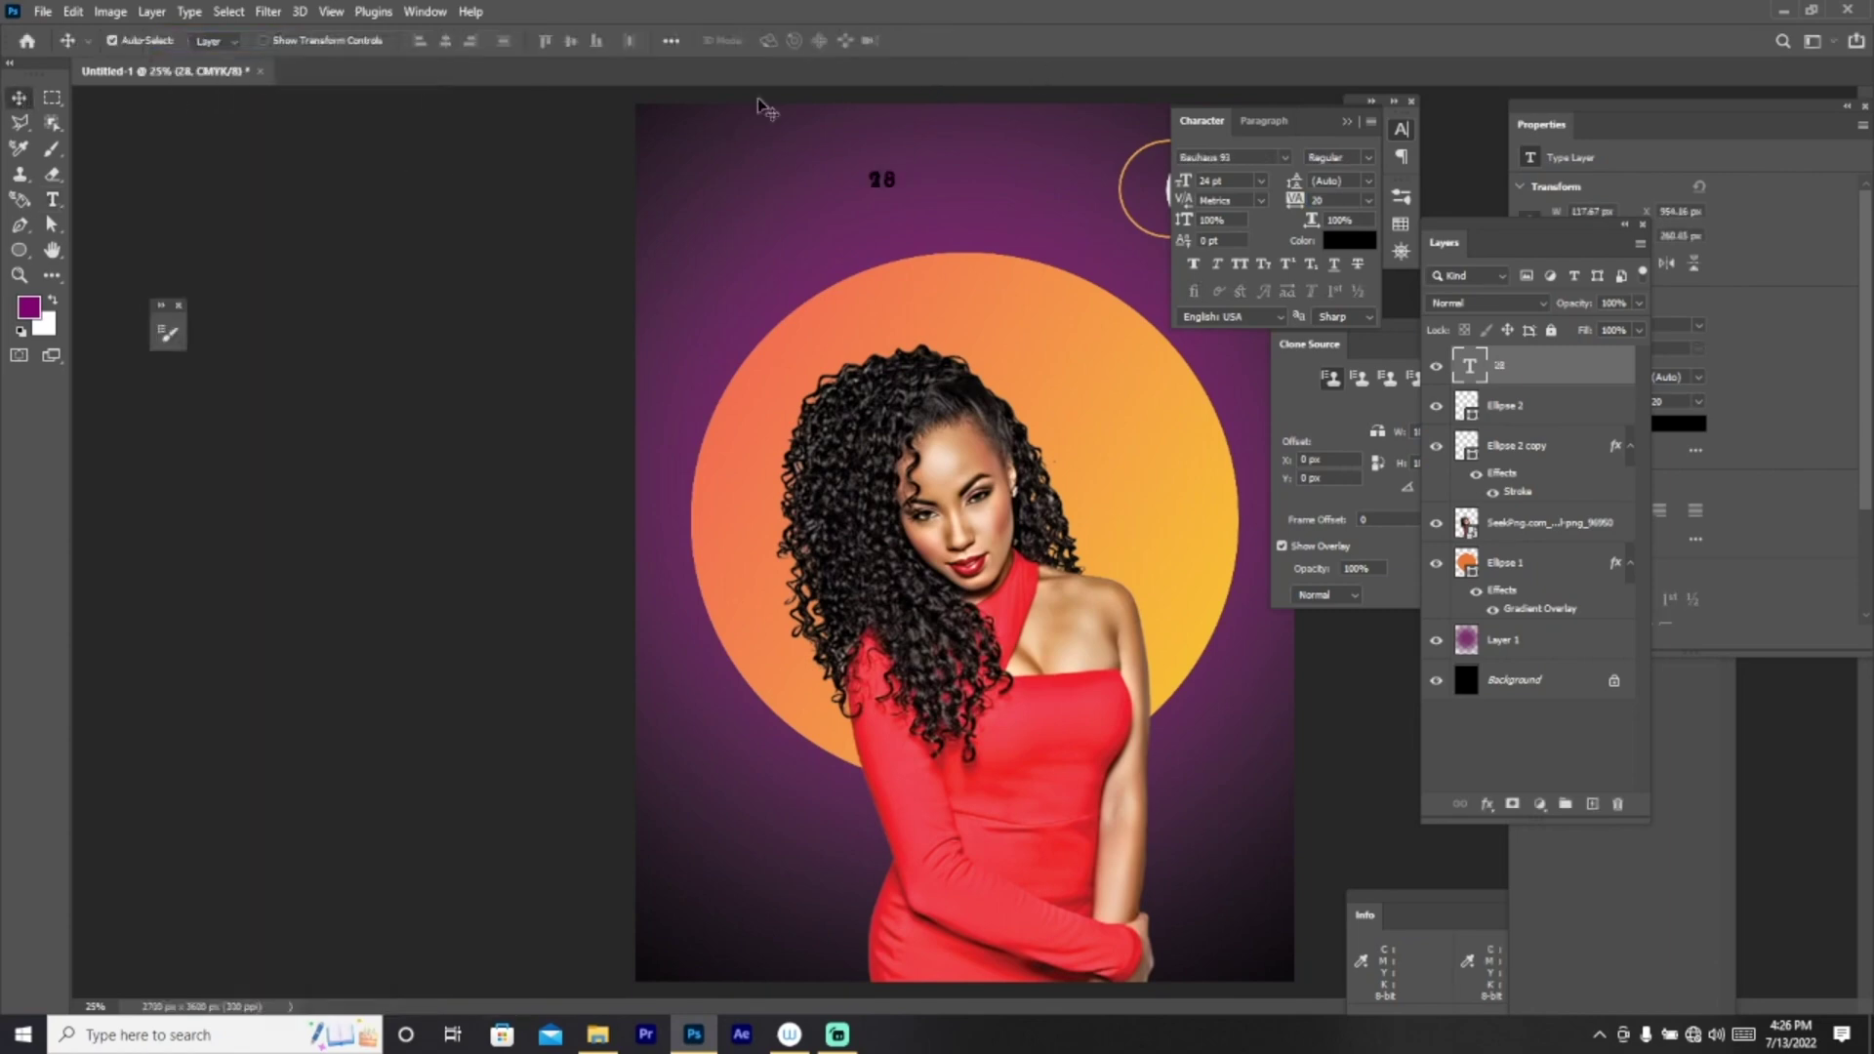
pyautogui.click(1261, 181)
pyautogui.click(1244, 381)
pyautogui.click(1348, 121)
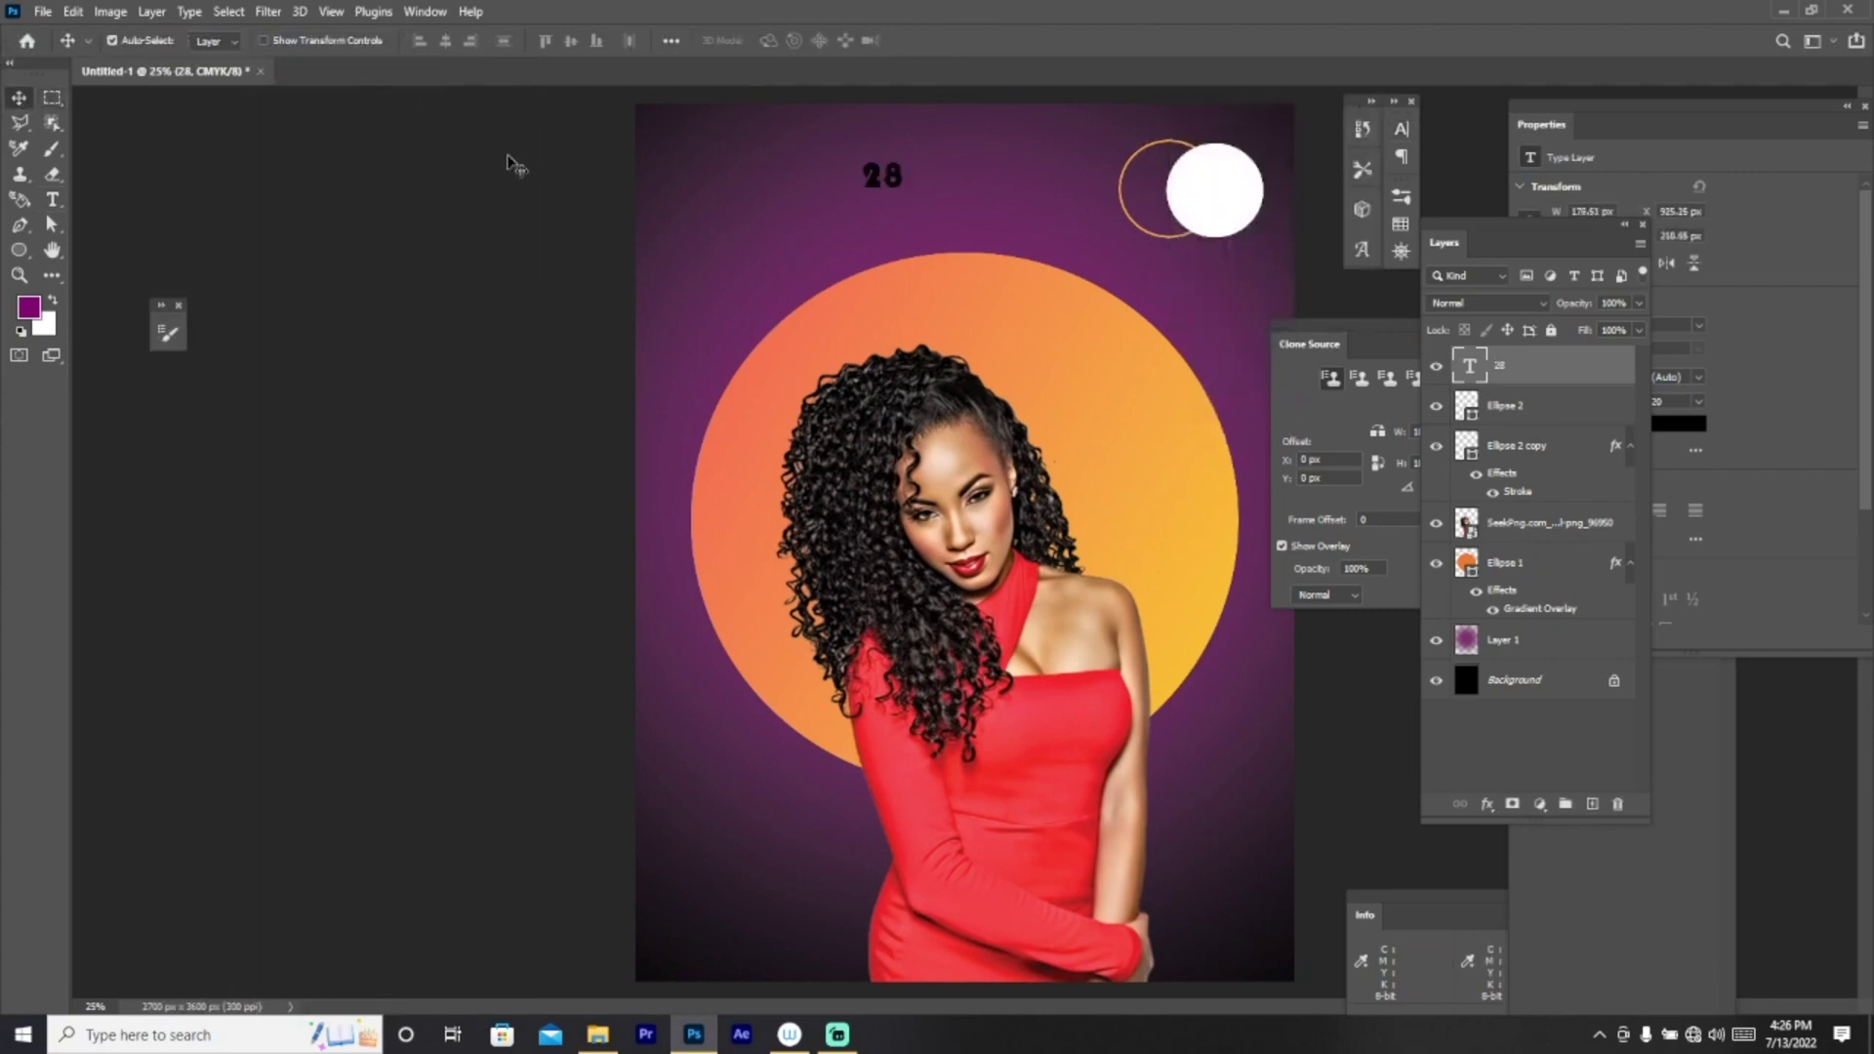
# Step: Move the 28 into the orange ring and nudge the Ellipse 2 copy ring left around it
pyautogui.moveTo(898, 195)
pyautogui.mouseDown()
pyautogui.moveTo(1225, 200)
pyautogui.moveTo(1162, 200)
pyautogui.mouseUp()
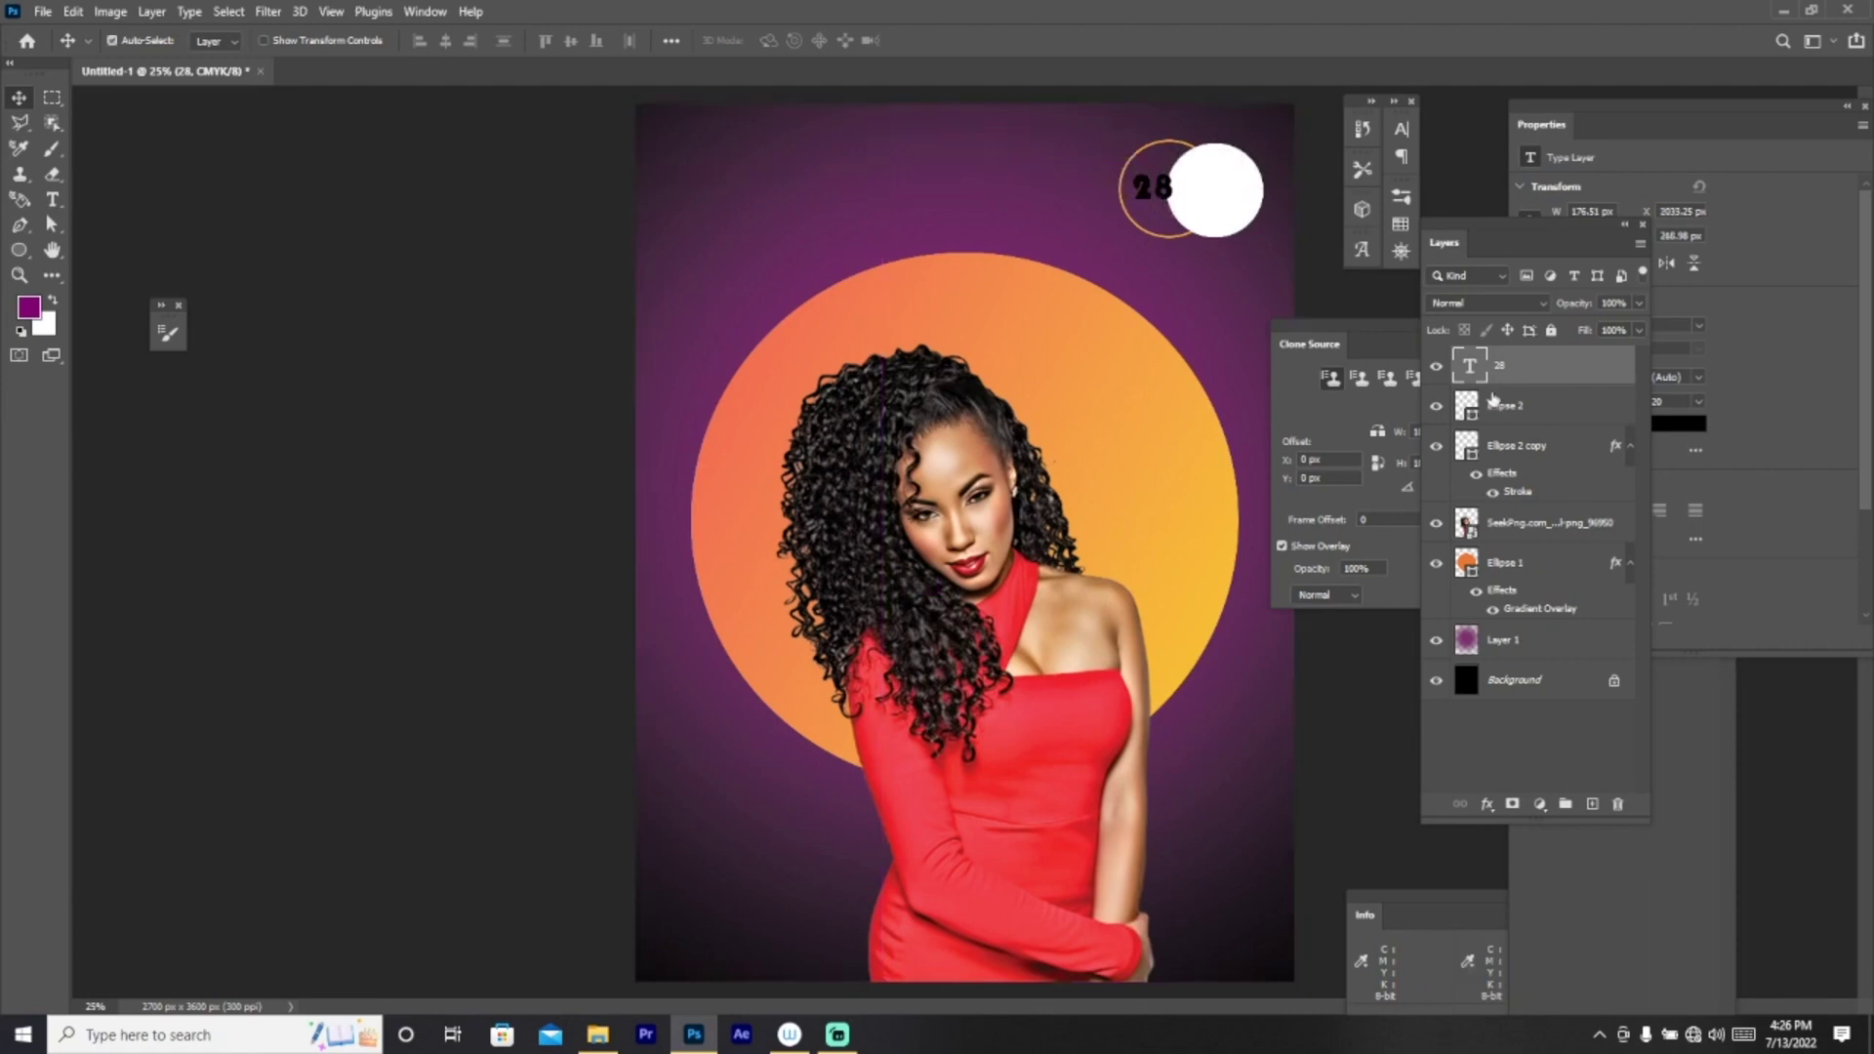
pyautogui.click(1504, 451)
pyautogui.moveTo(1159, 228)
pyautogui.mouseDown()
pyautogui.moveTo(1142, 229)
pyautogui.moveTo(1137, 191)
pyautogui.mouseUp()
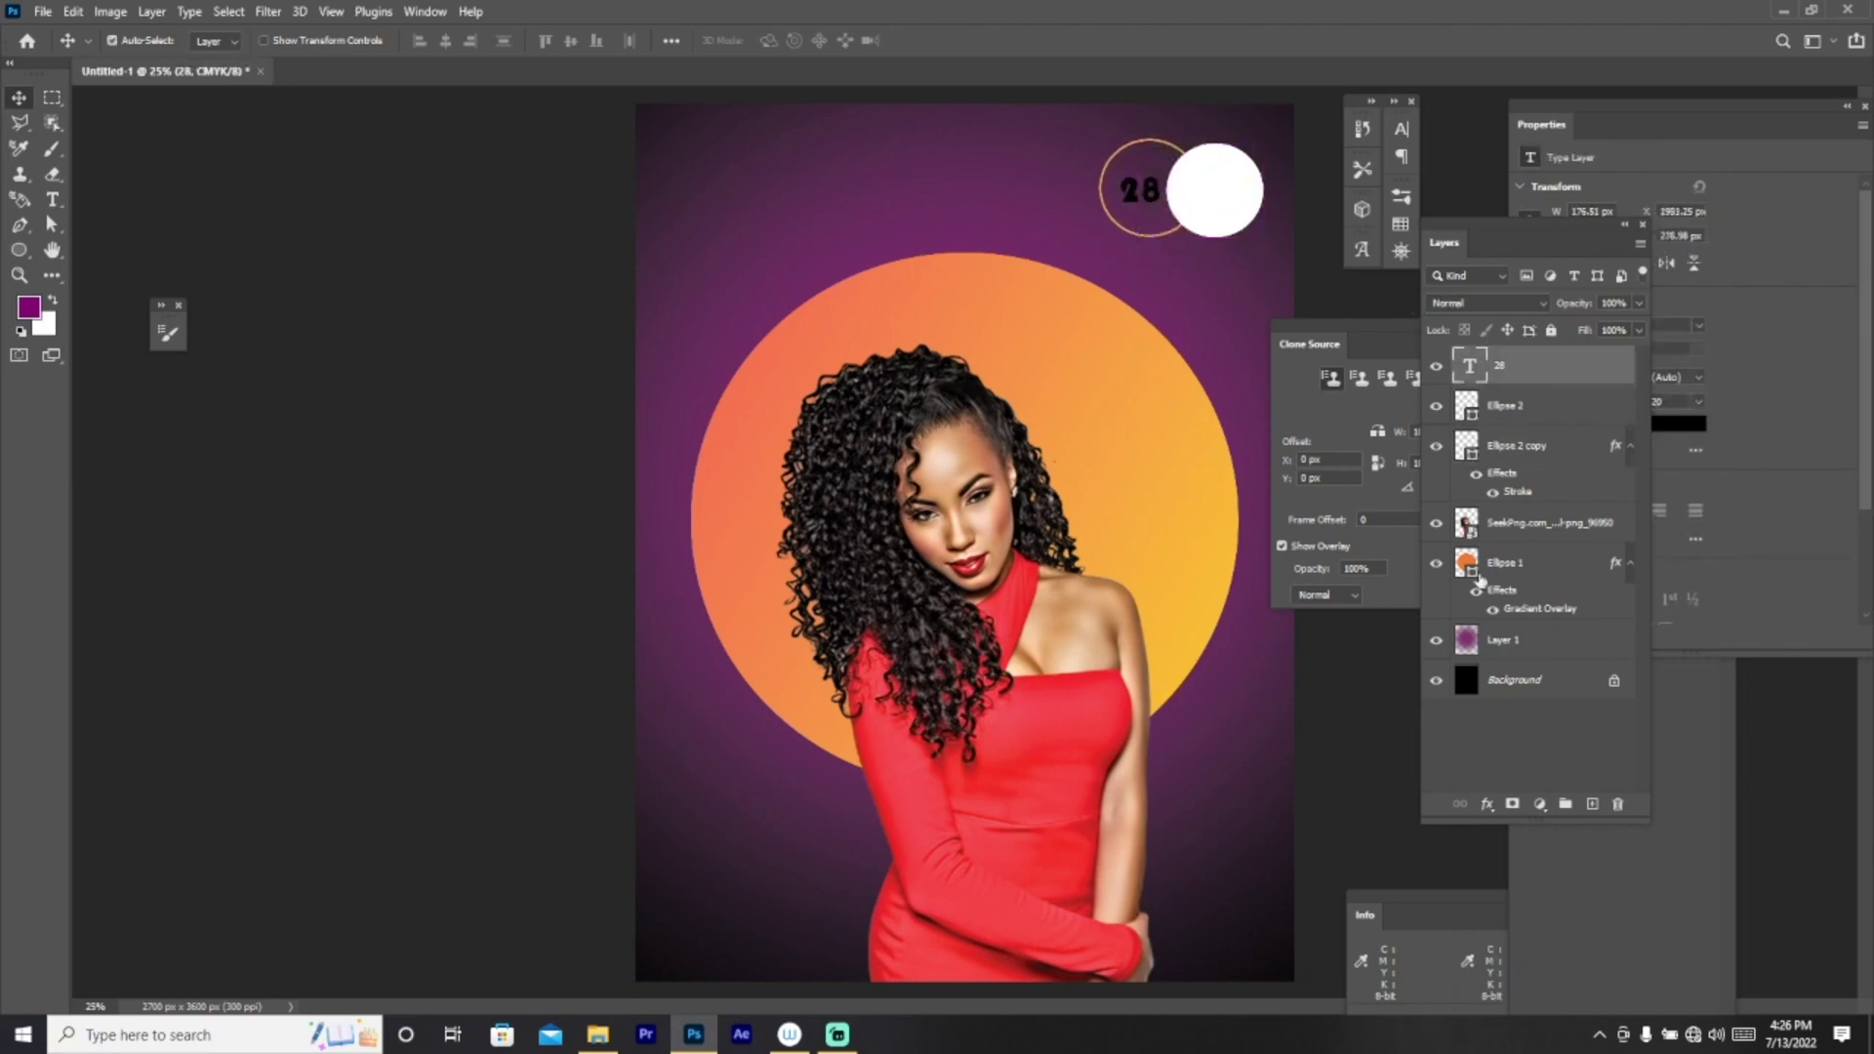
# Step: Recolour the 28 text white and commit the edit
pyautogui.doubleClick(1469, 367)
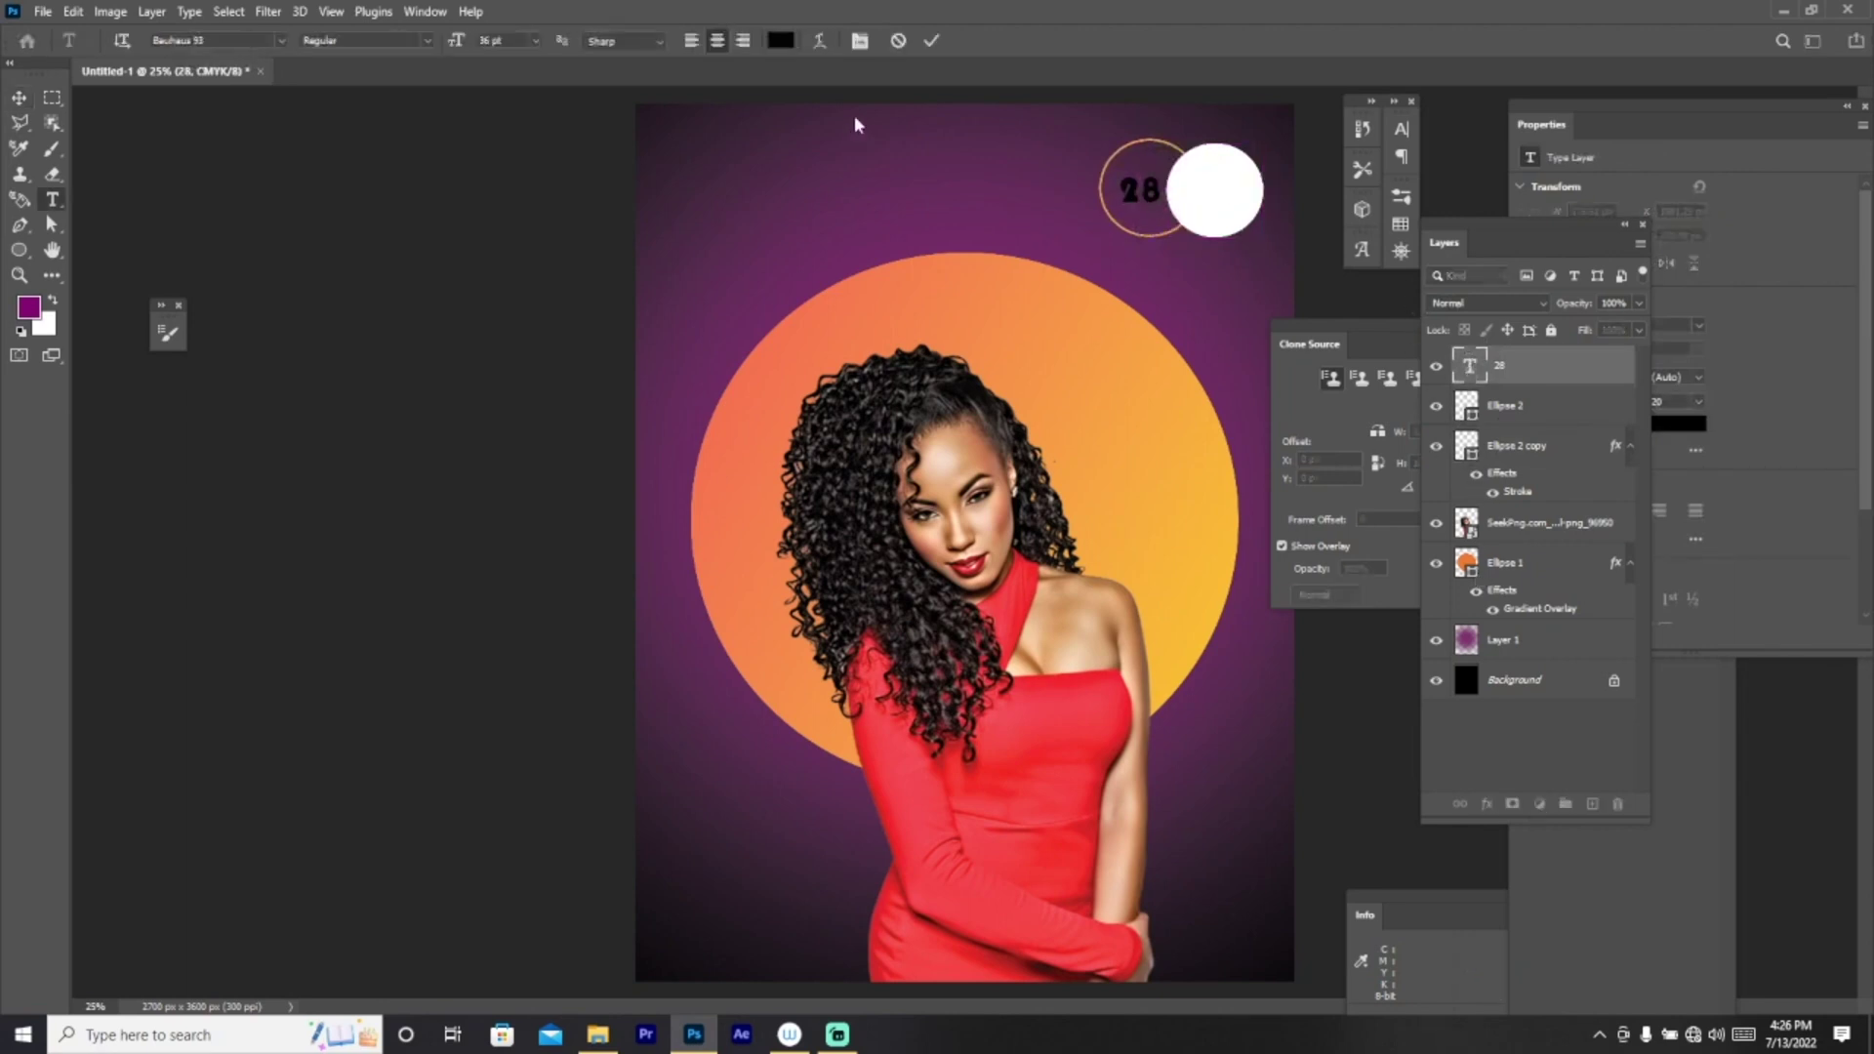
pyautogui.click(780, 40)
pyautogui.click(1215, 191)
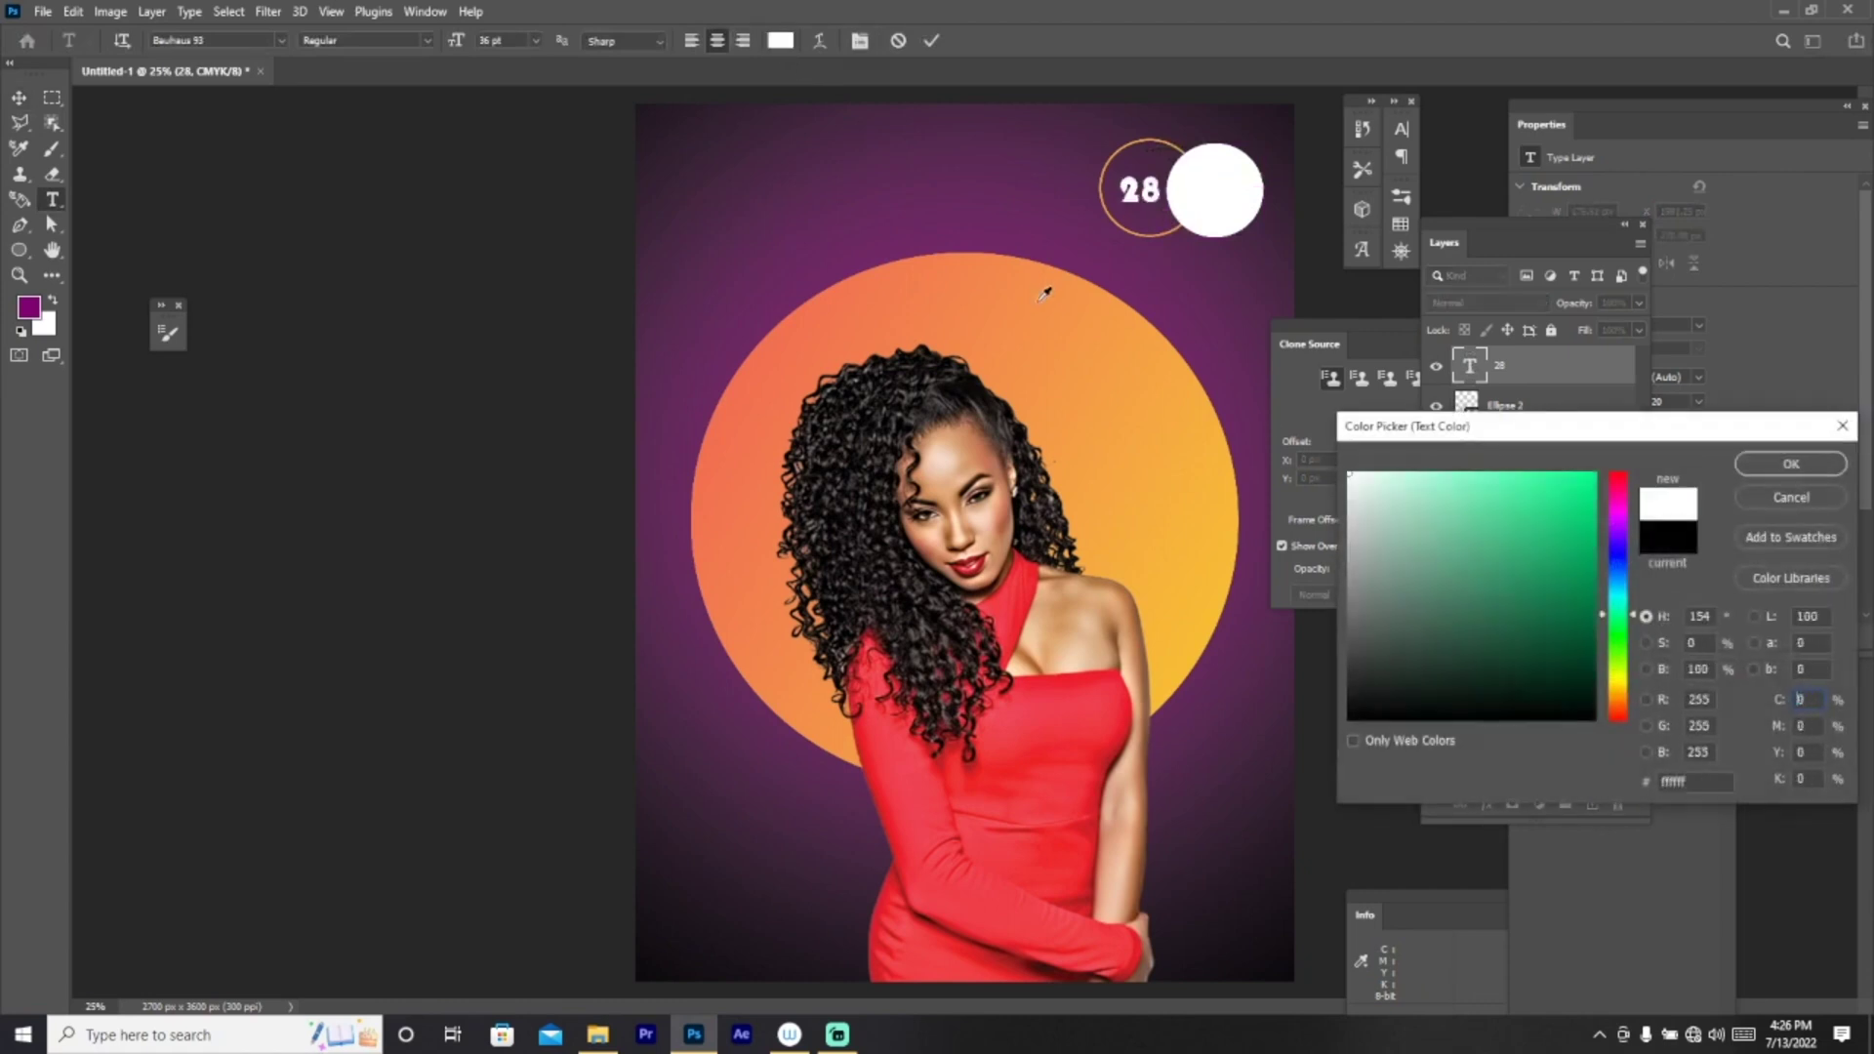
pyautogui.click(1792, 465)
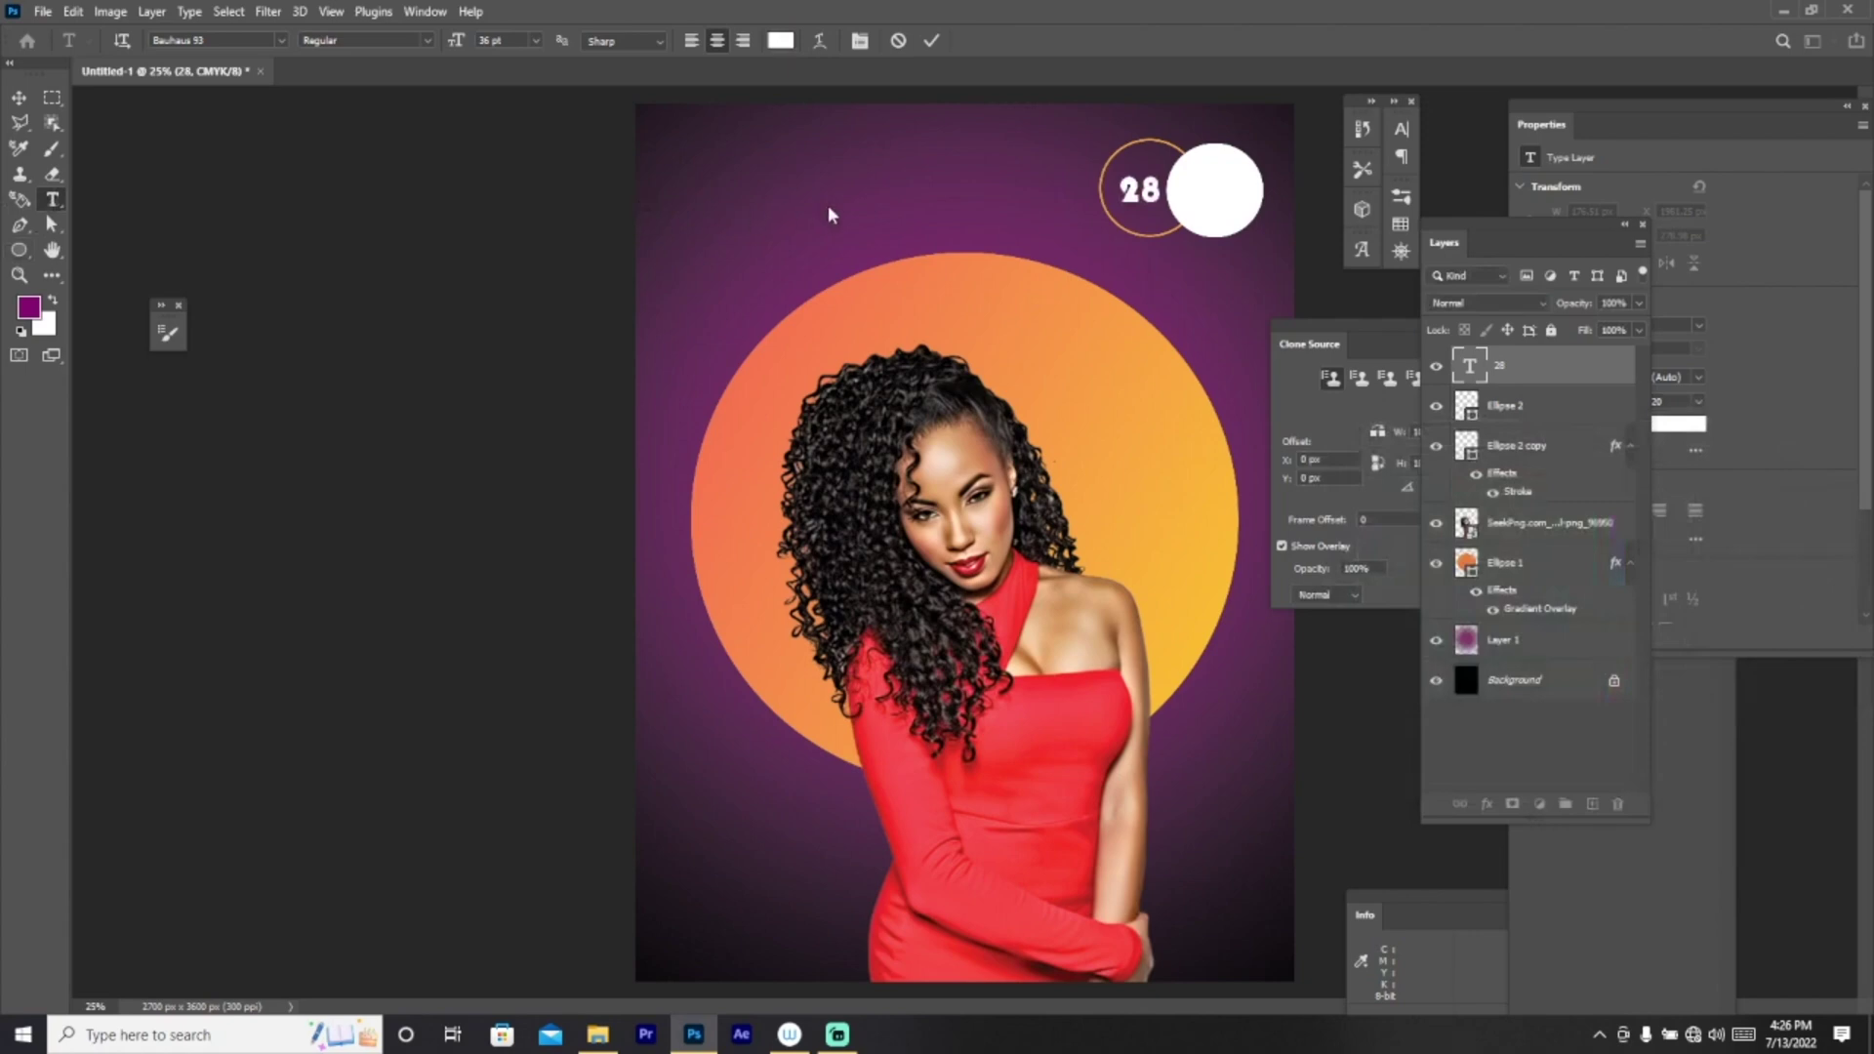
pyautogui.click(19, 98)
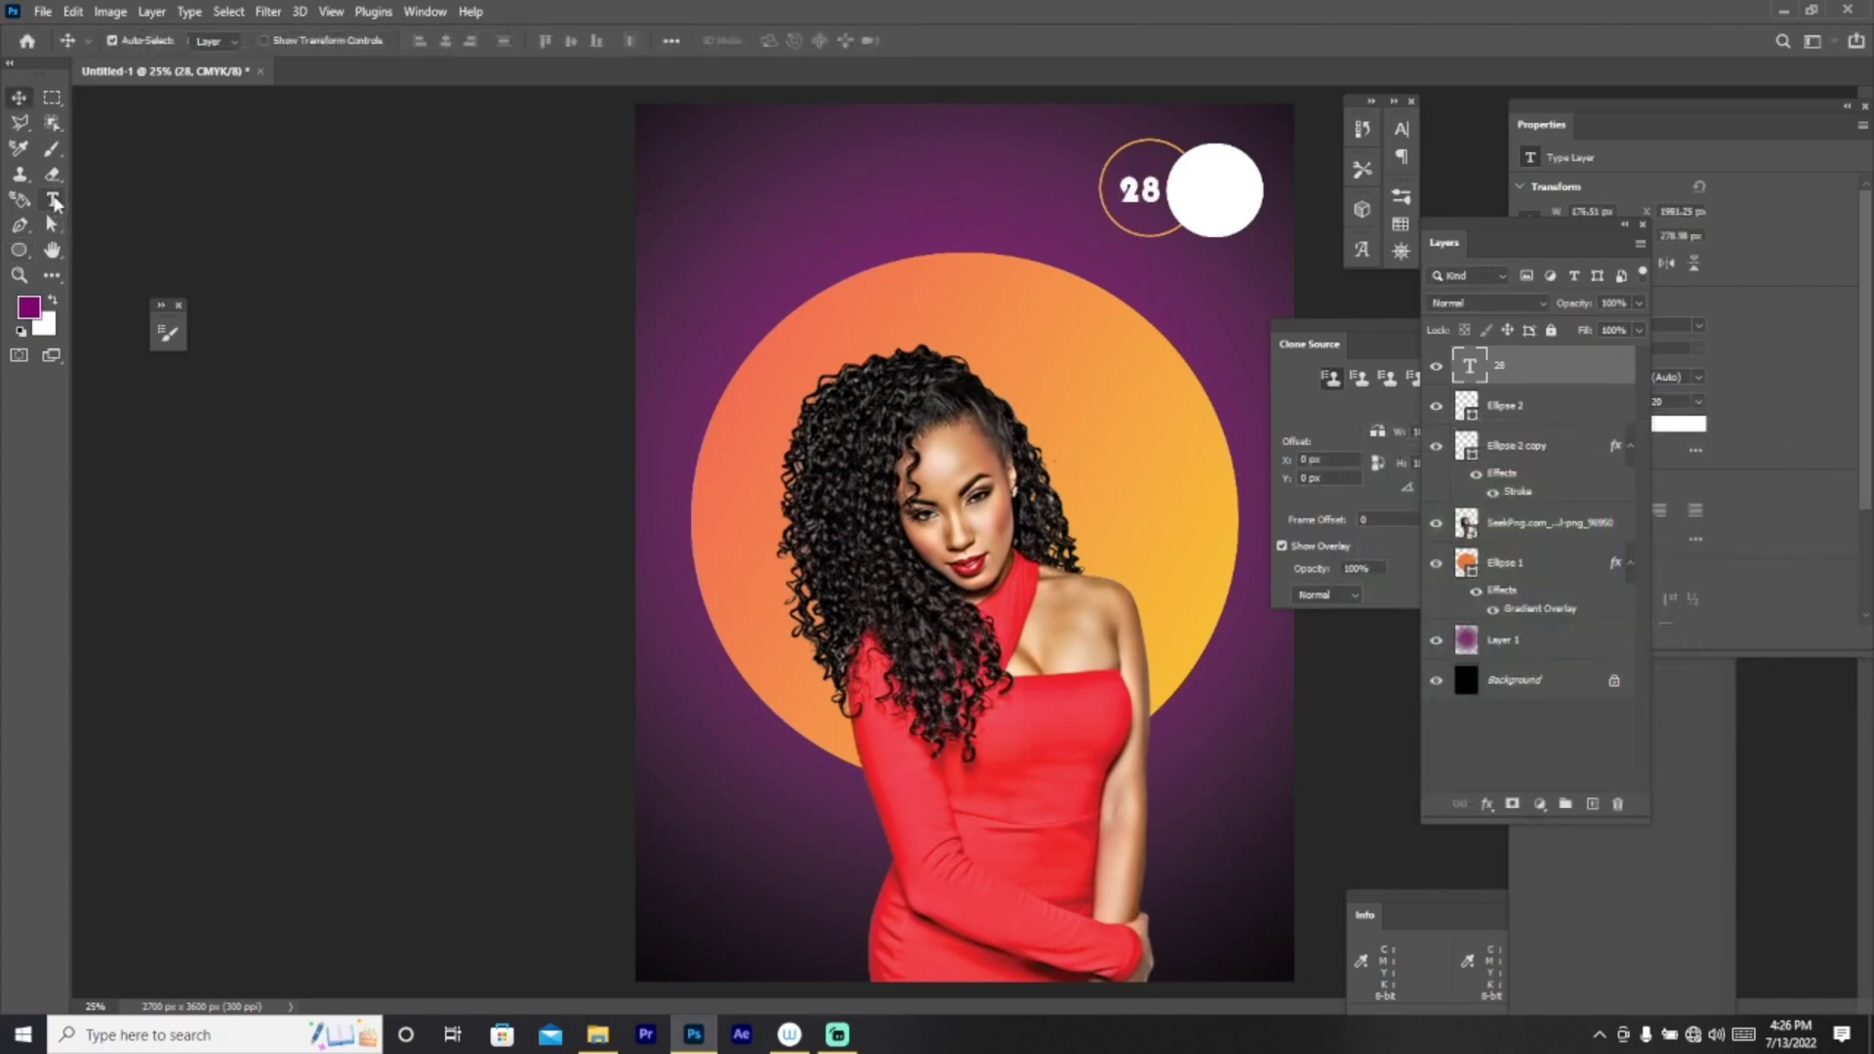
pyautogui.click(53, 199)
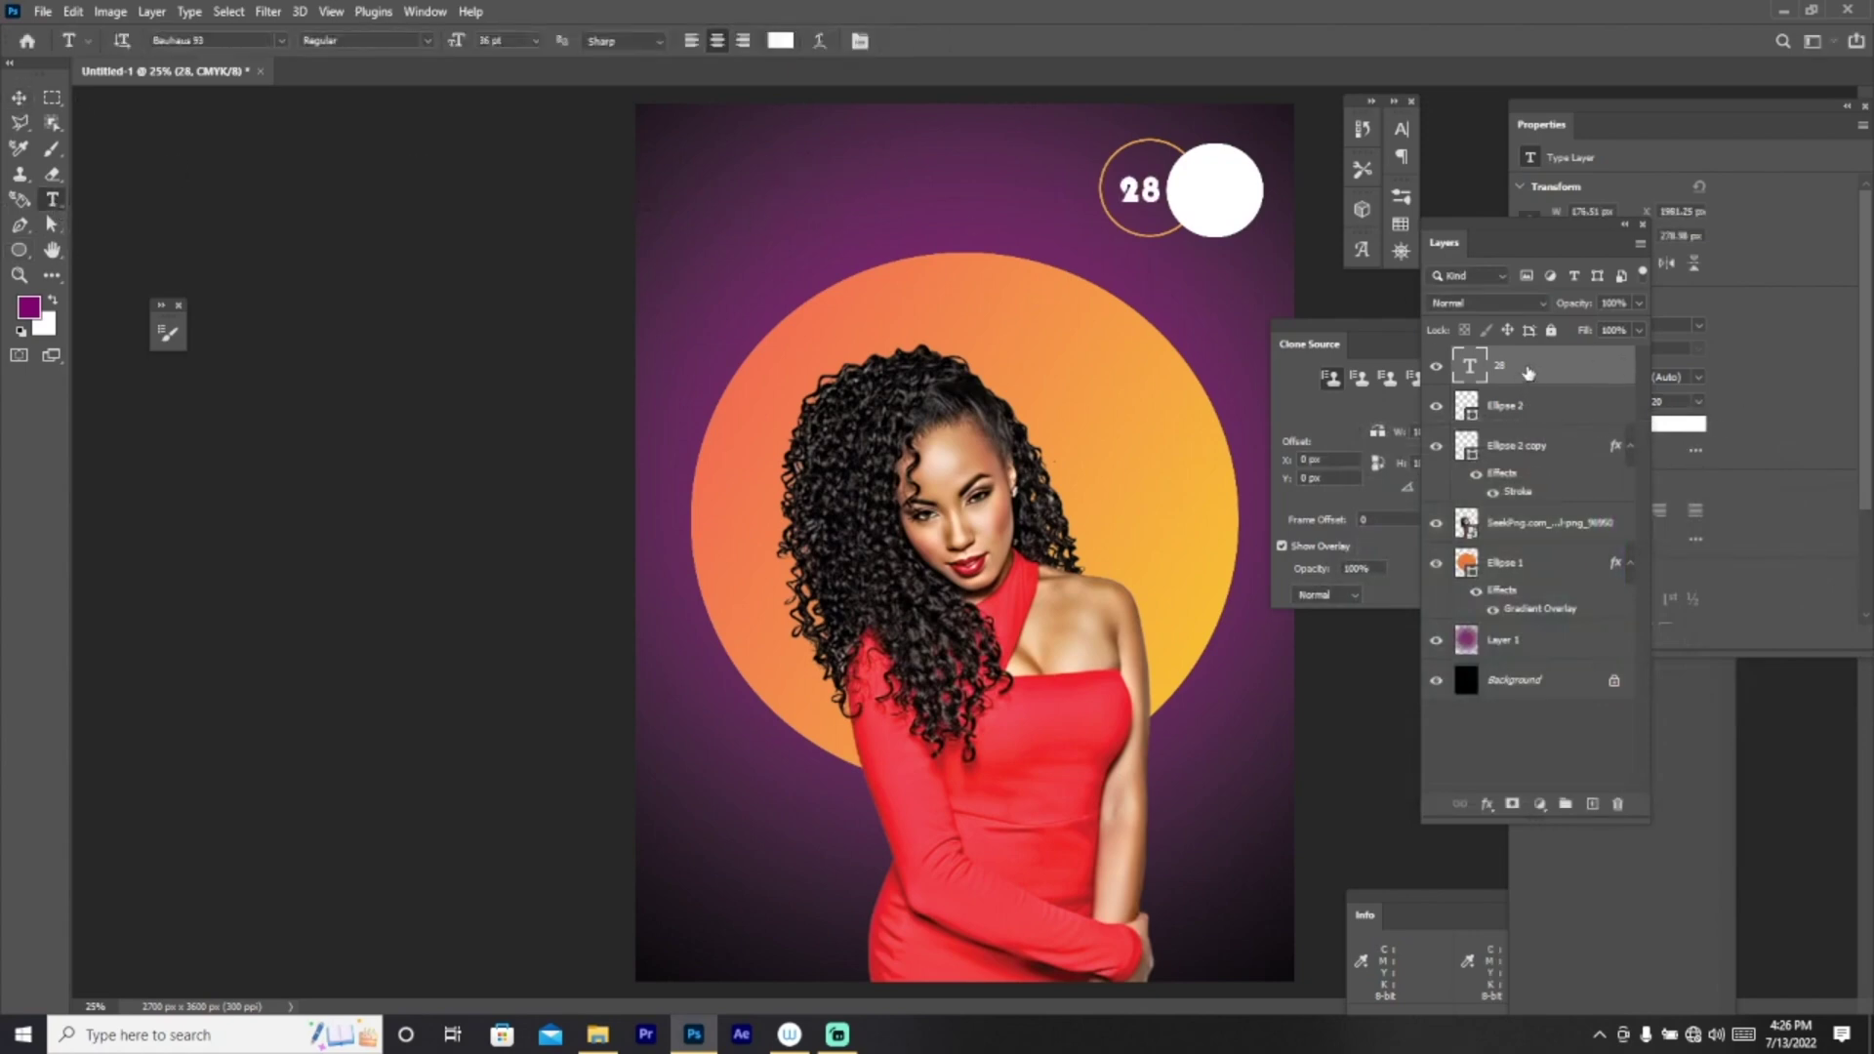
# Step: Duplicate the 28 layer, move the copy left, and colour it black
pyautogui.hotkey('ctrl', 'j')
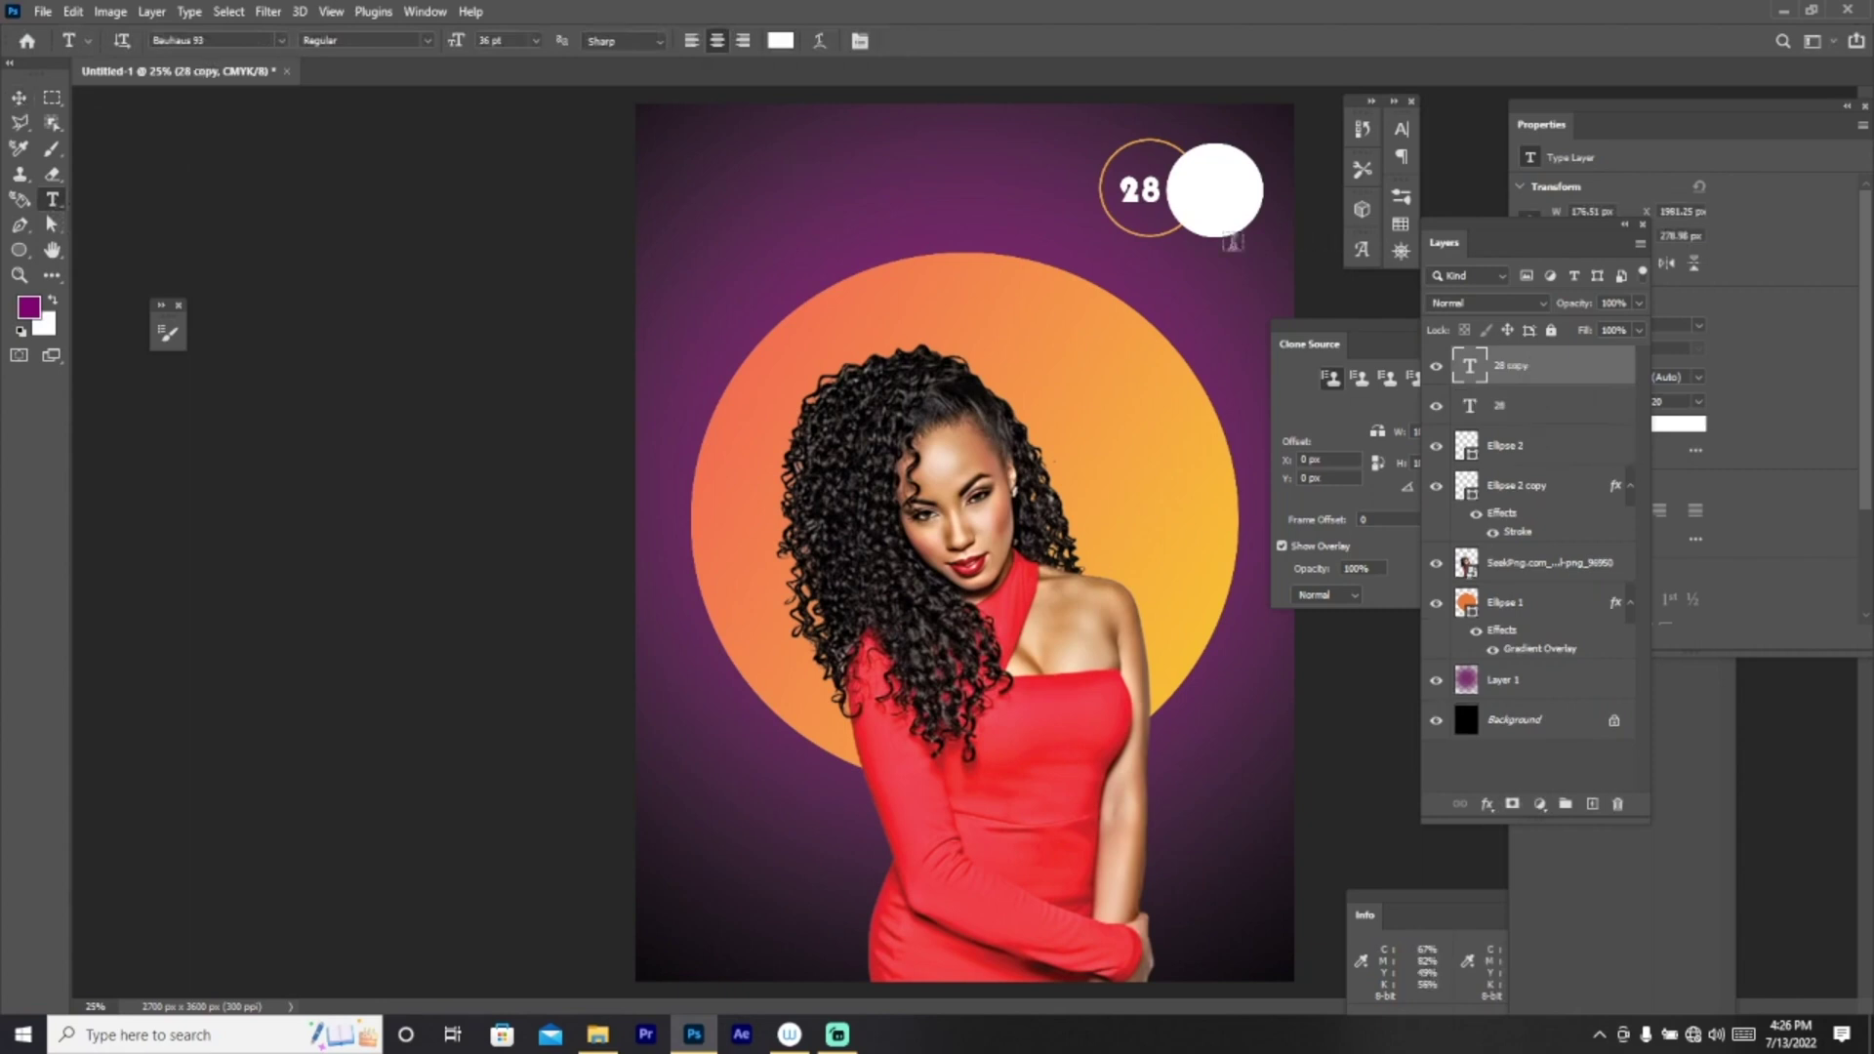
pyautogui.click(20, 96)
pyautogui.moveTo(1152, 193); pyautogui.dragTo(995, 193)
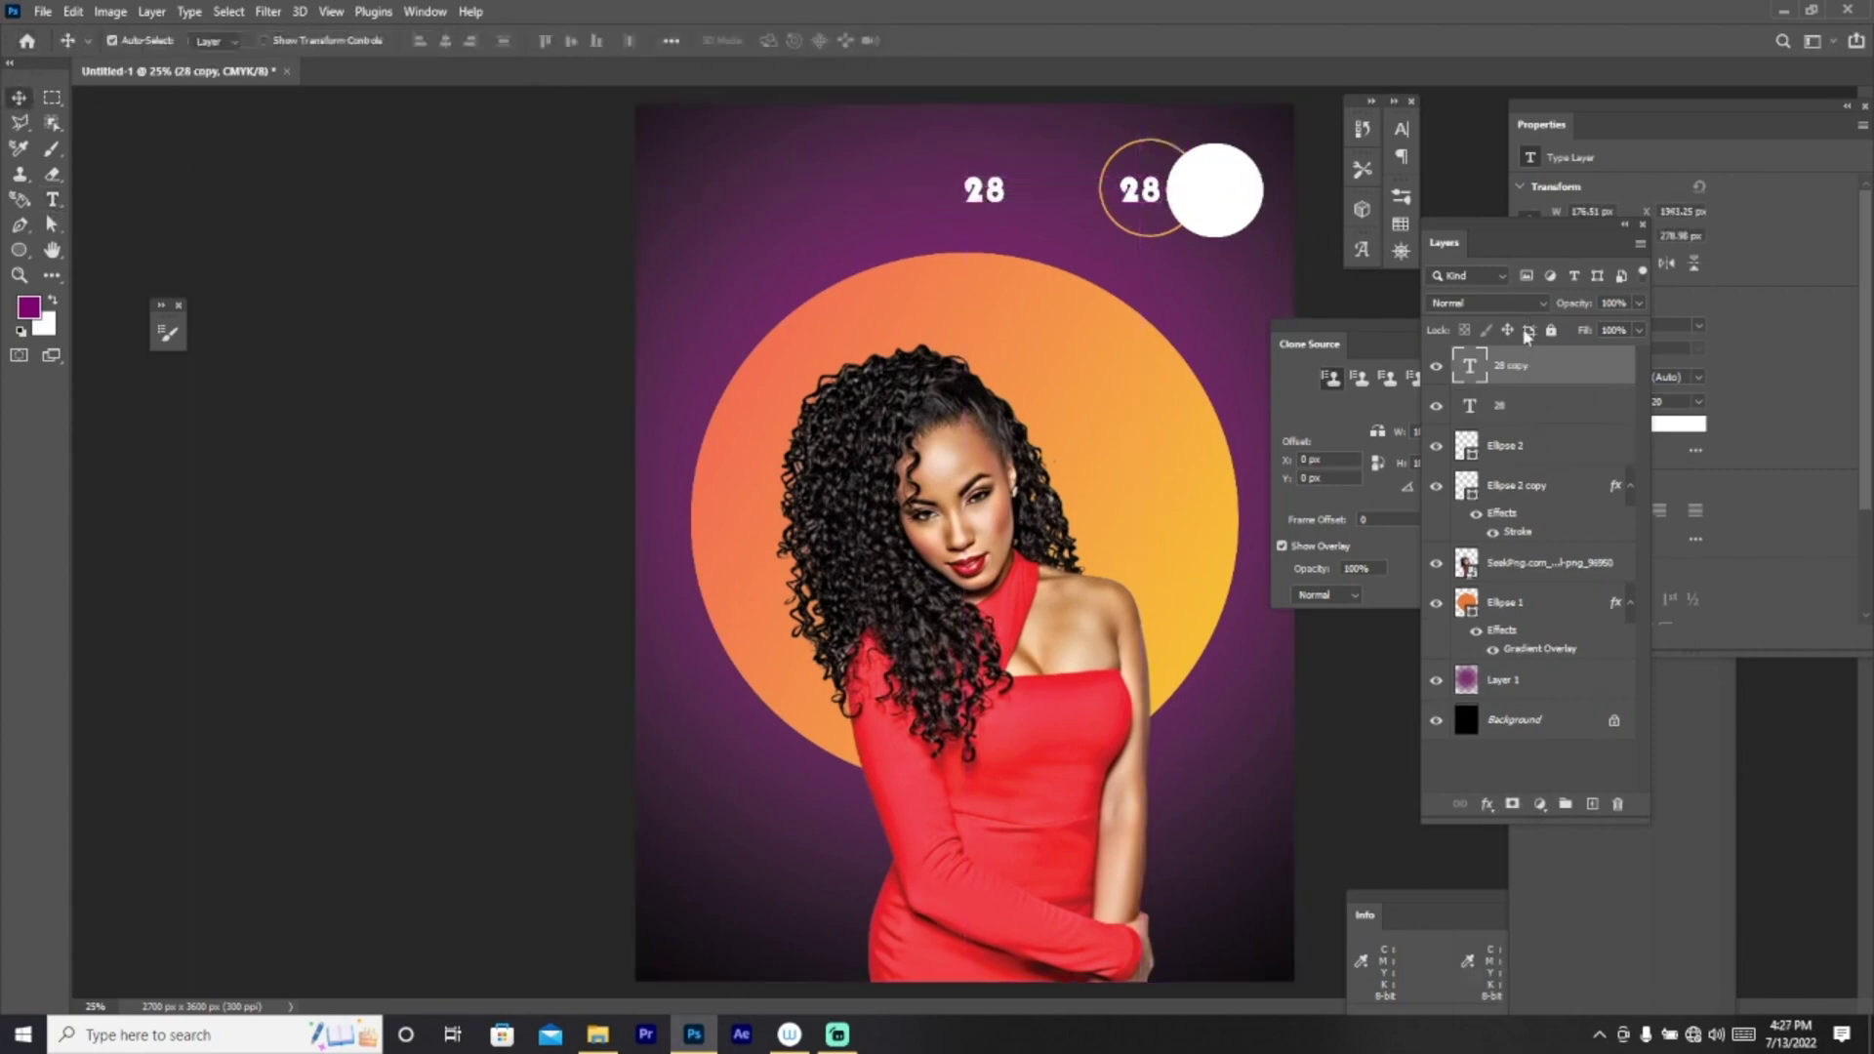
pyautogui.doubleClick(1470, 367)
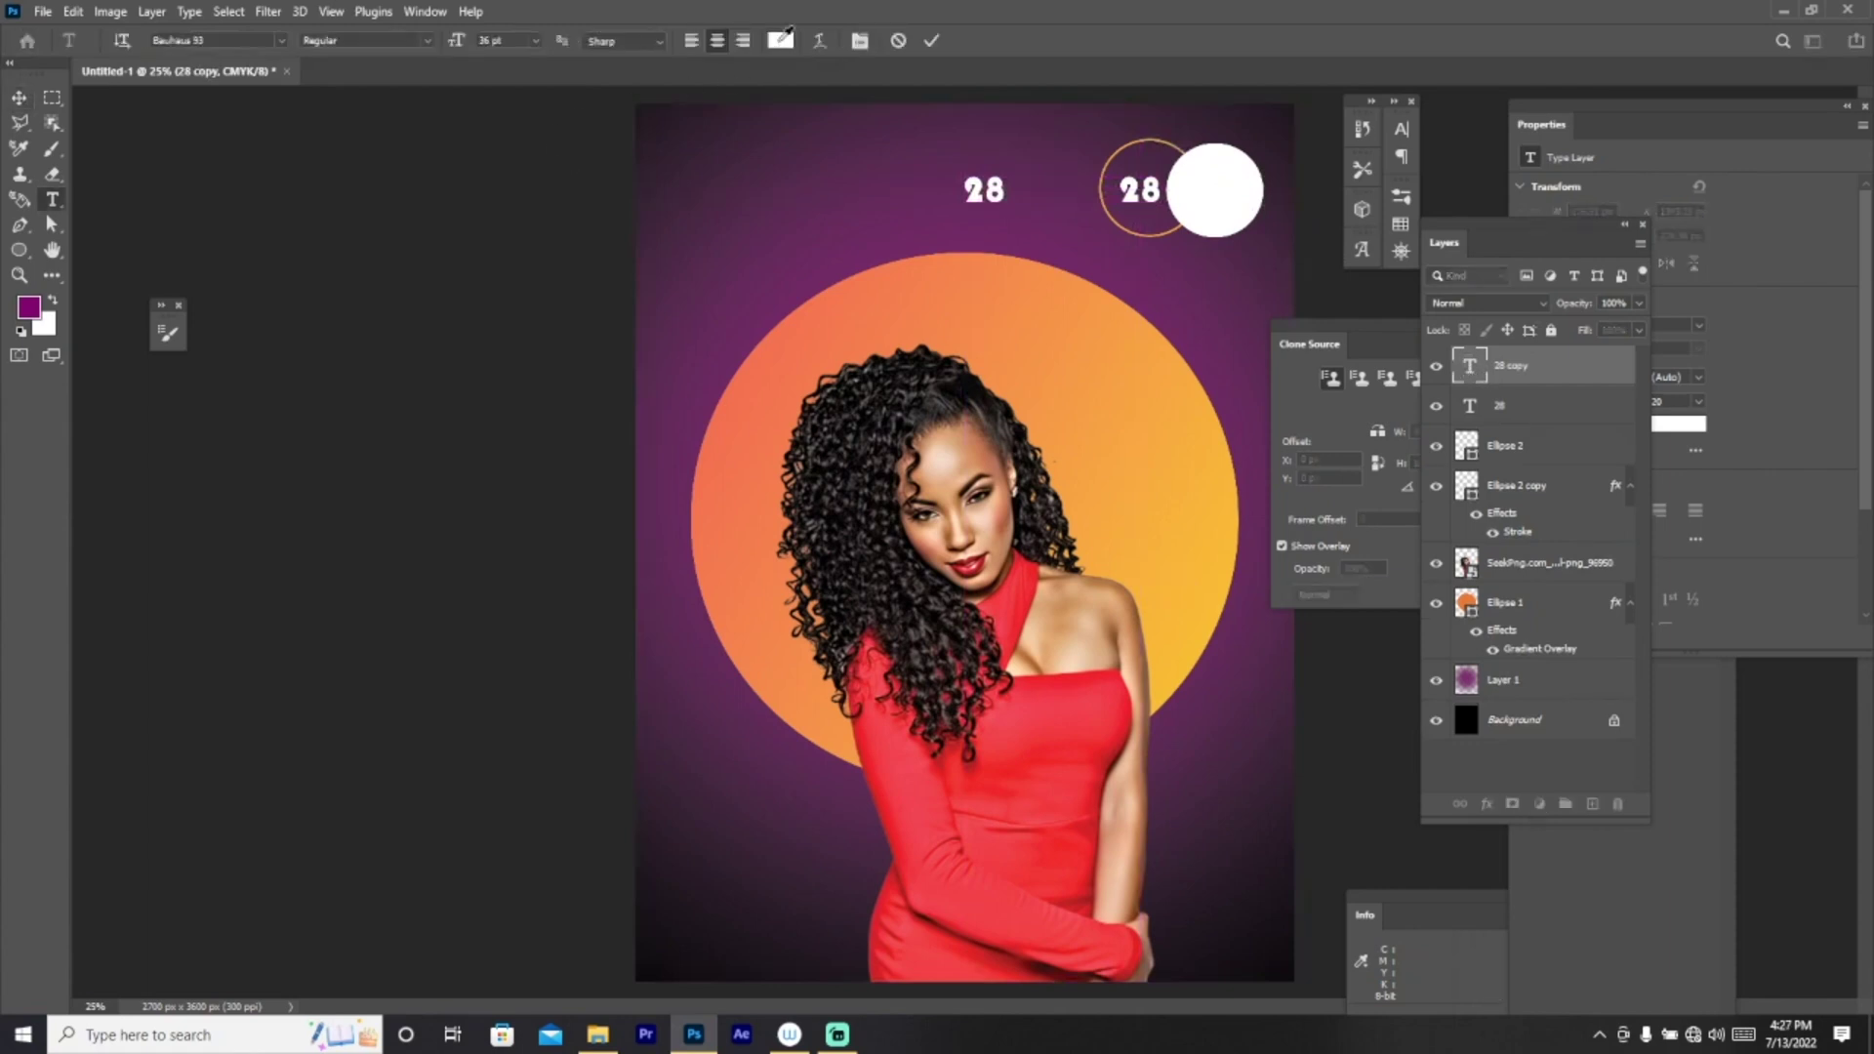
pyautogui.click(781, 40)
pyautogui.click(1352, 718)
pyautogui.click(1771, 467)
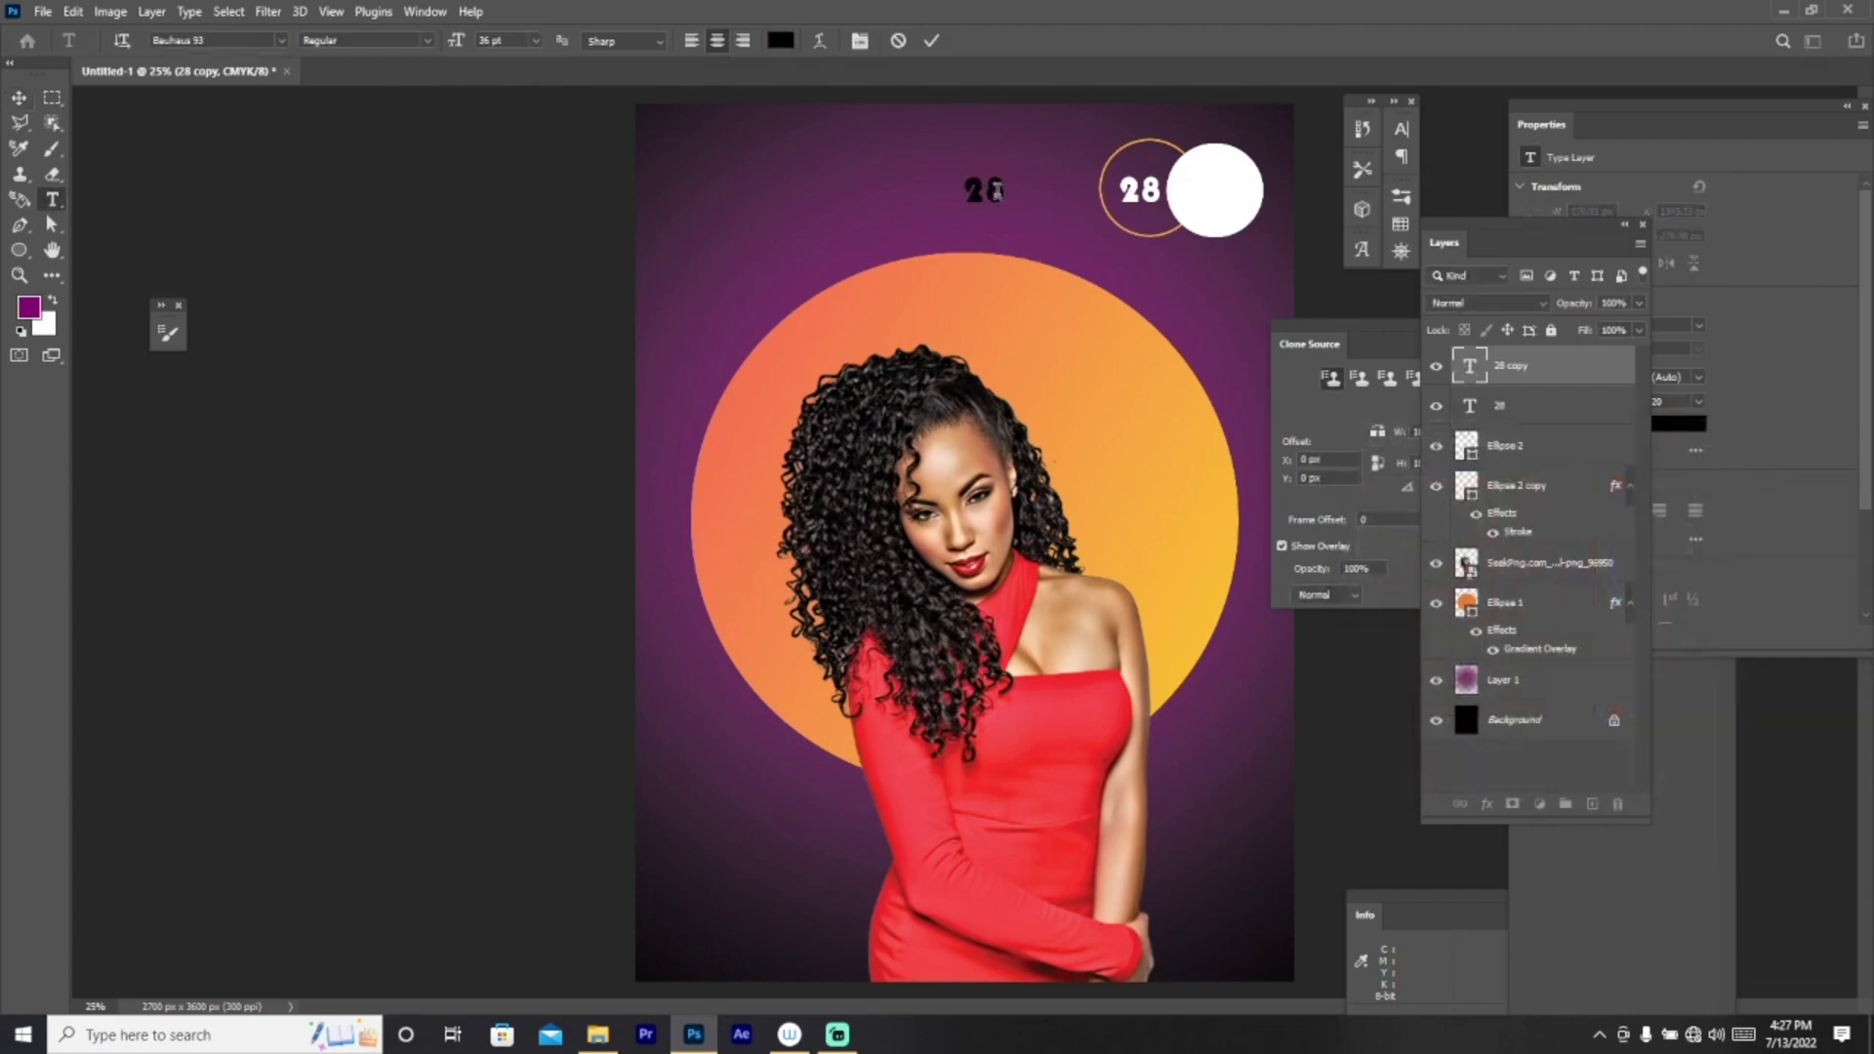
pyautogui.click(932, 40)
pyautogui.press('v')
# Step: Replace the copied 28 text with AVRIL
pyautogui.click(52, 199)
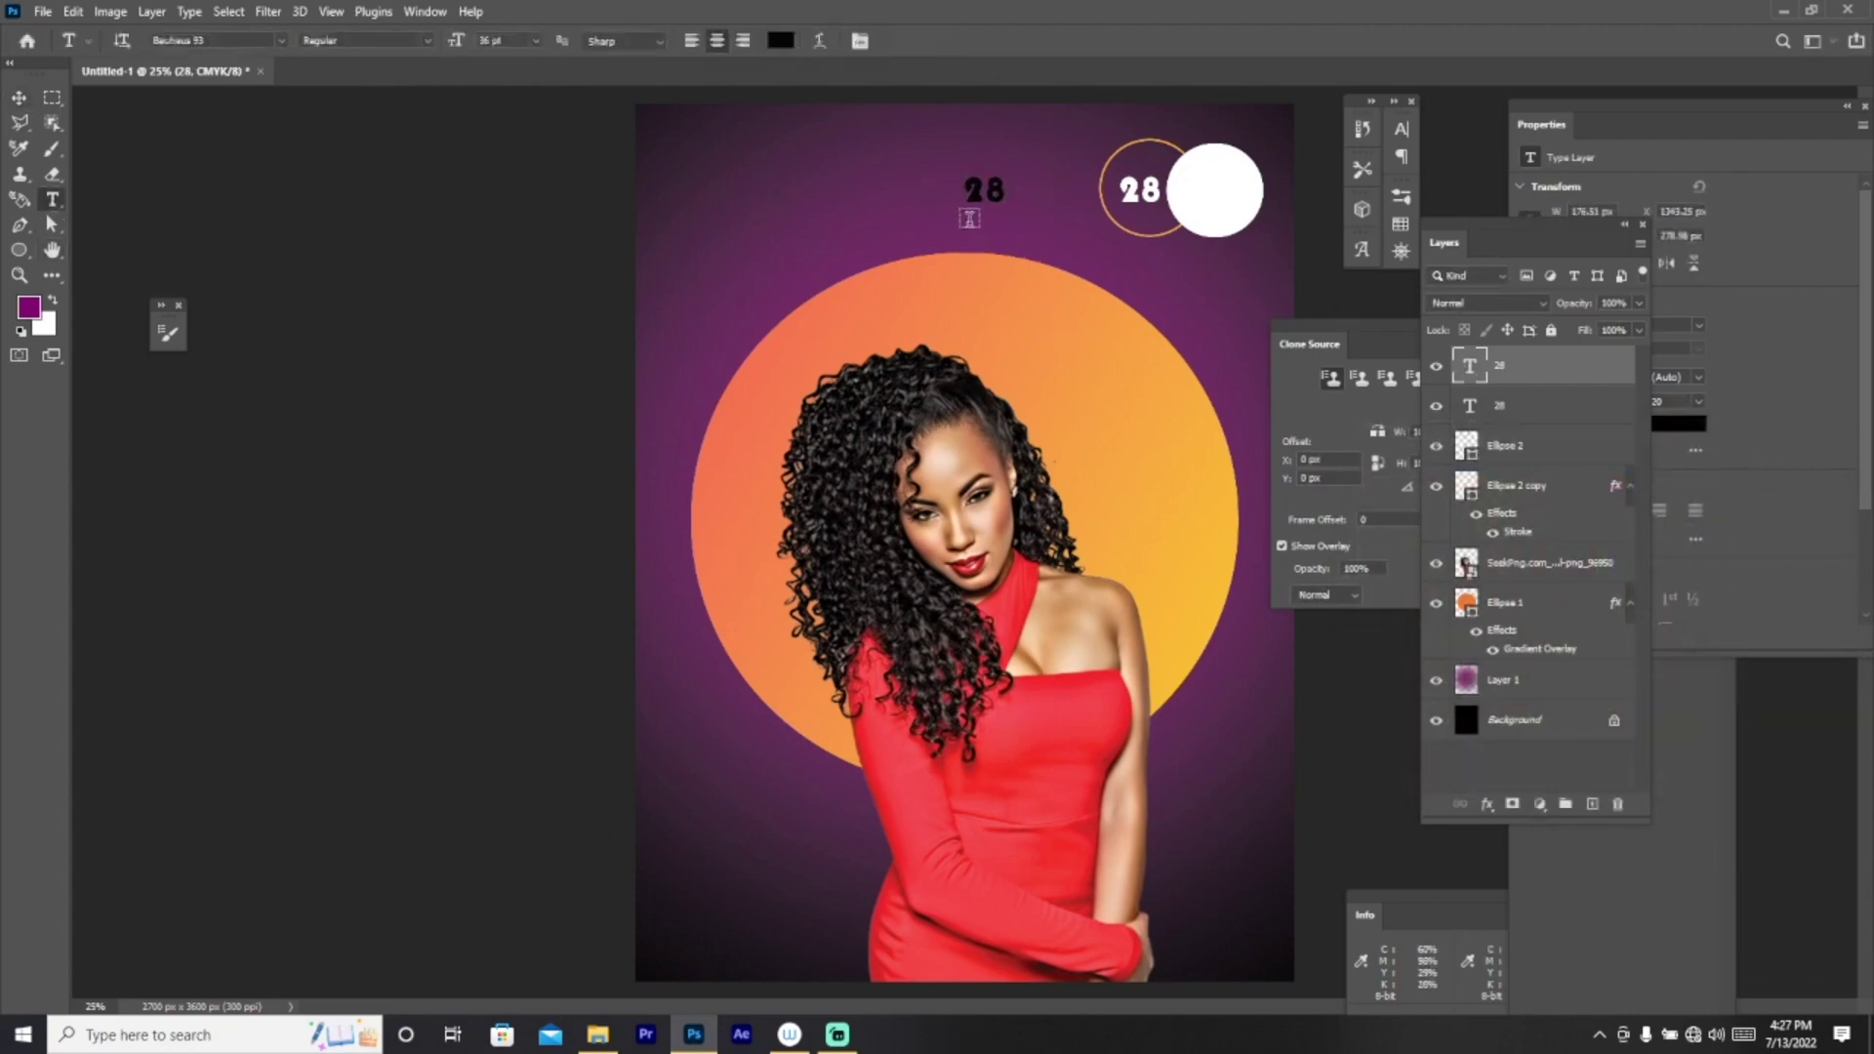
pyautogui.click(1000, 188)
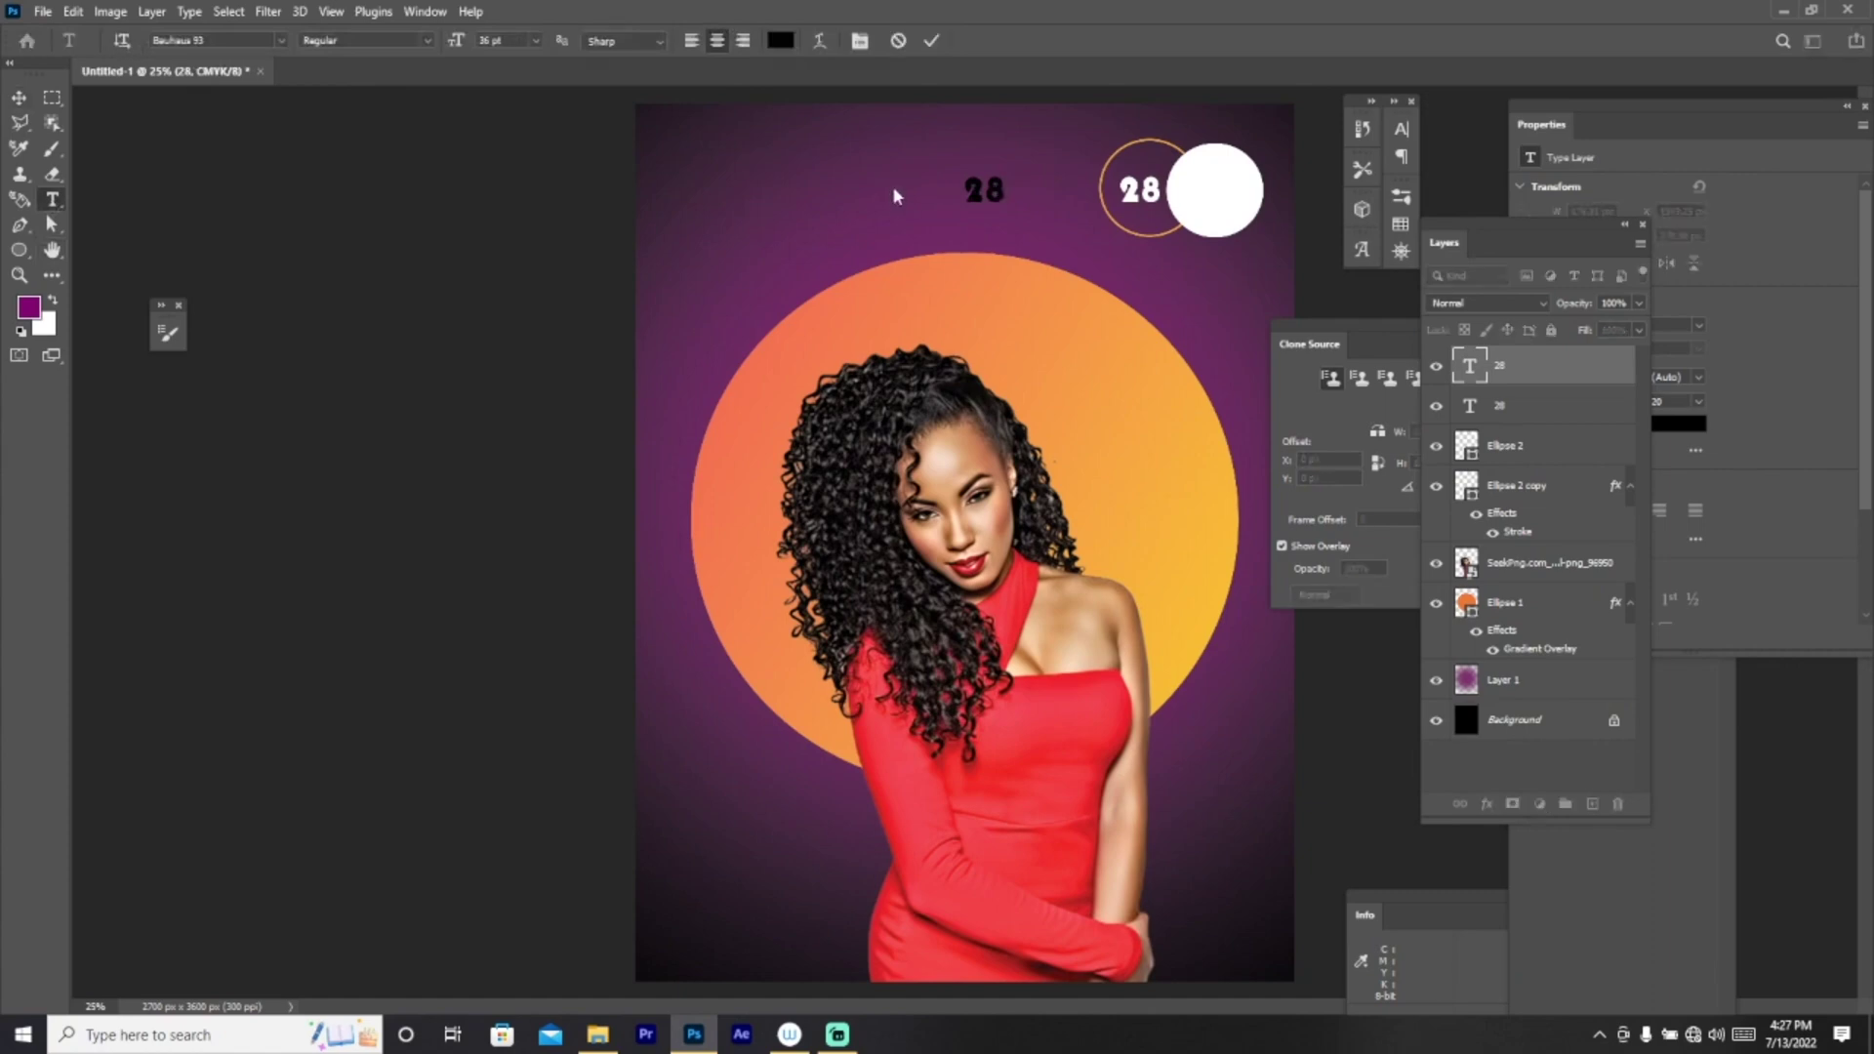
pyautogui.hotkey('ctrl', 'a')
pyautogui.write('A')
pyautogui.write('VRI')
pyautogui.write('L')
pyautogui.click(19, 98)
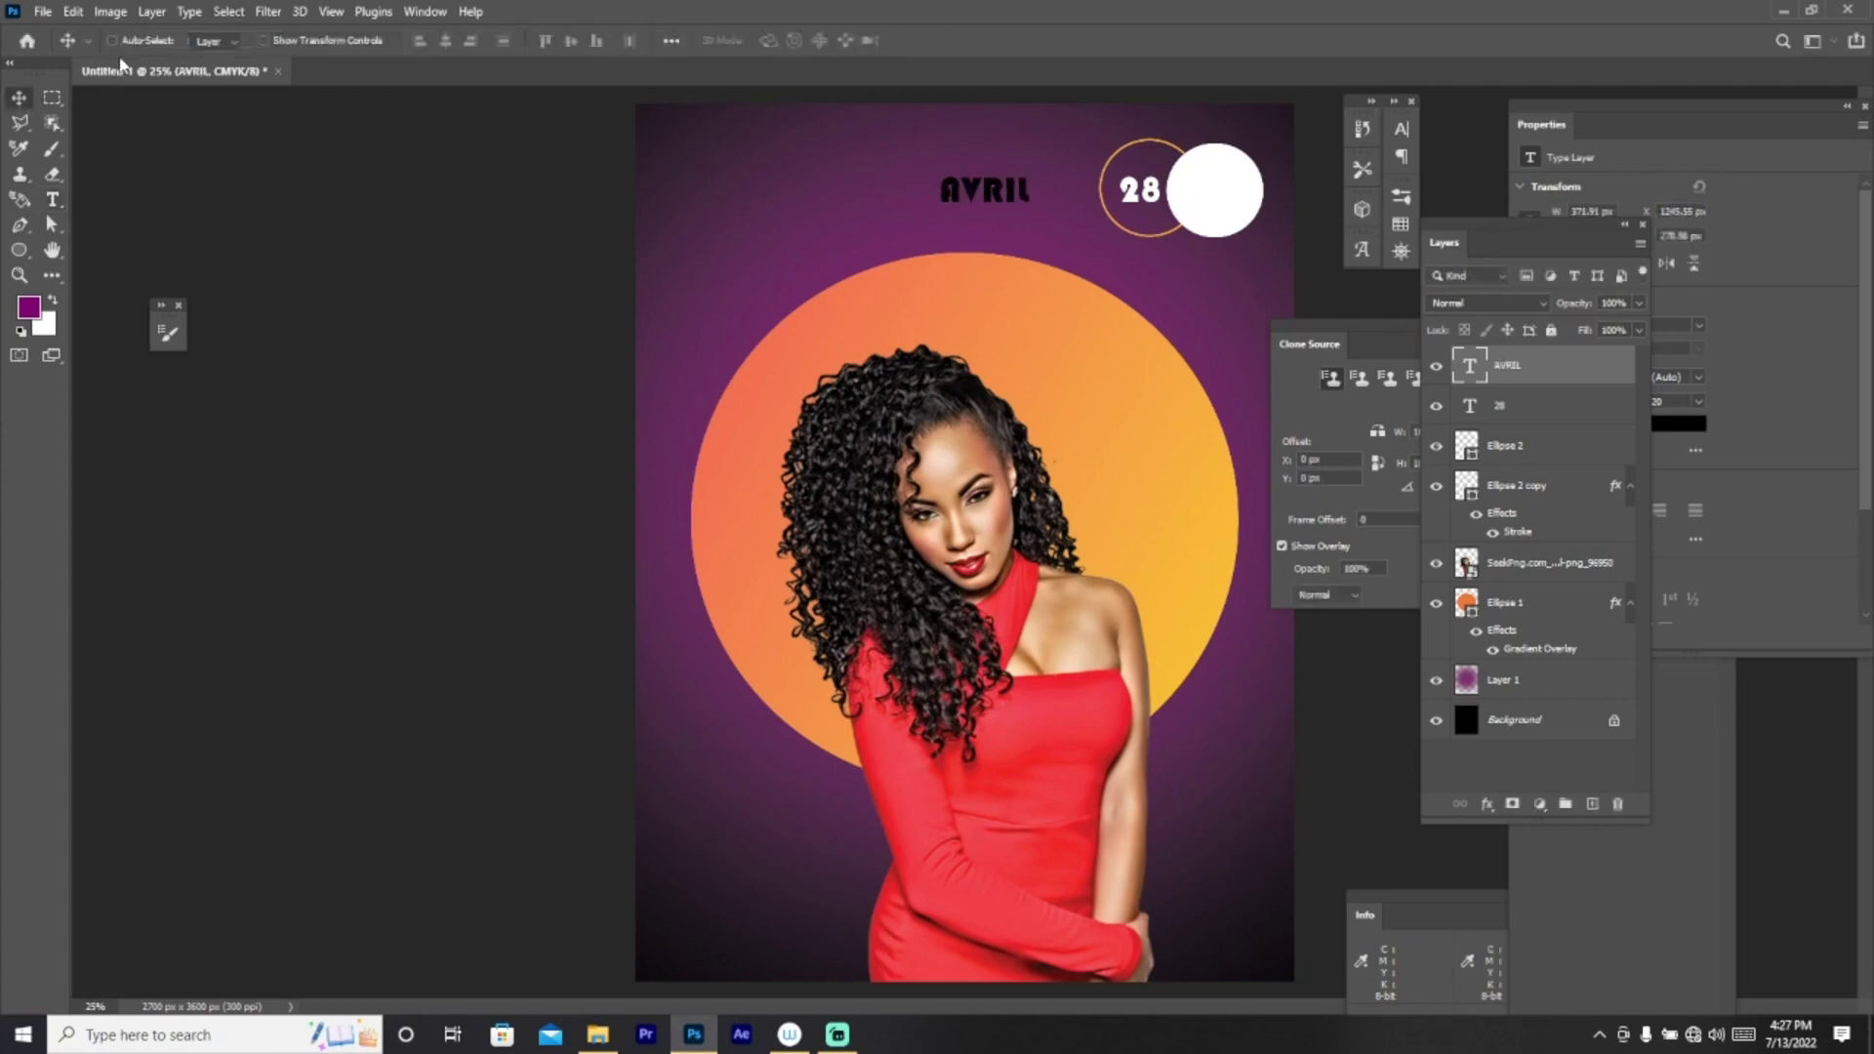
# Step: Scale AVRIL to about 73% and place it inside the white circle
pyautogui.hotkey('ctrl', 't')
pyautogui.moveTo(1030, 210)
pyautogui.mouseDown()
pyautogui.moveTo(1006, 201)
pyautogui.moveTo(1231, 194)
pyautogui.mouseUp()
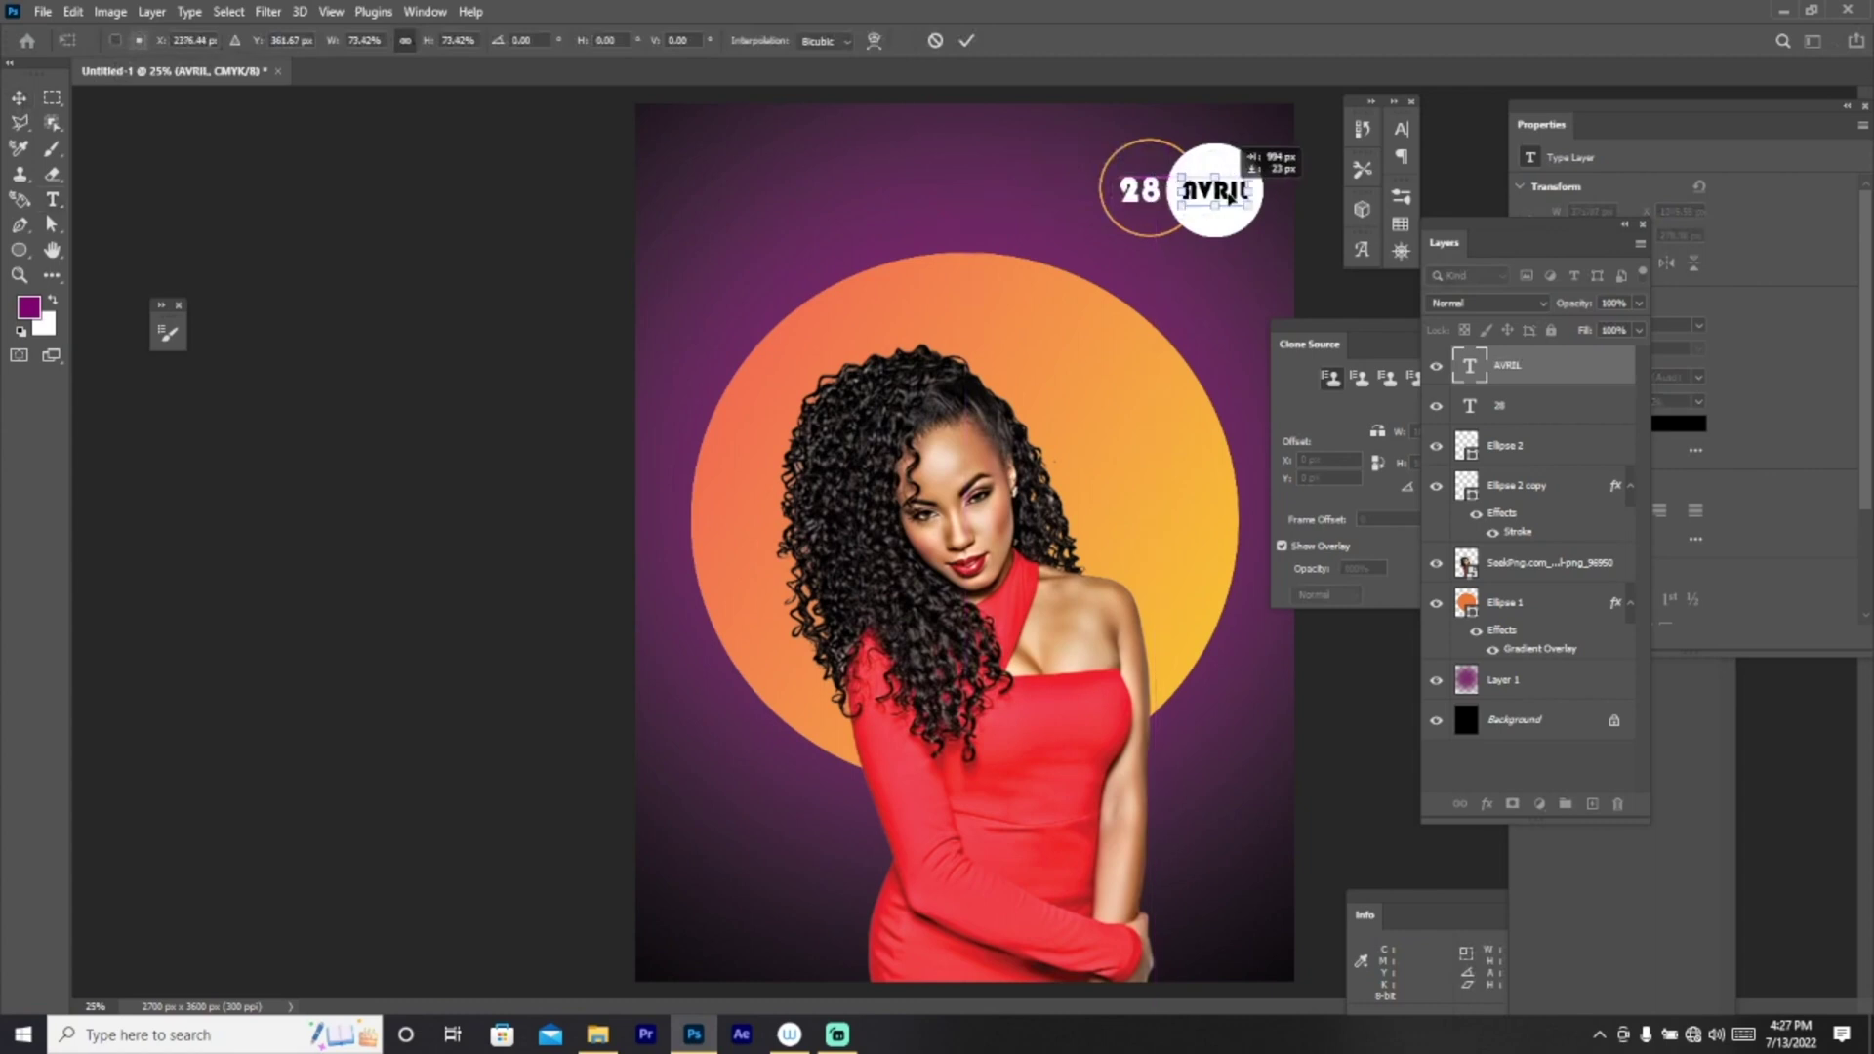
pyautogui.click(964, 41)
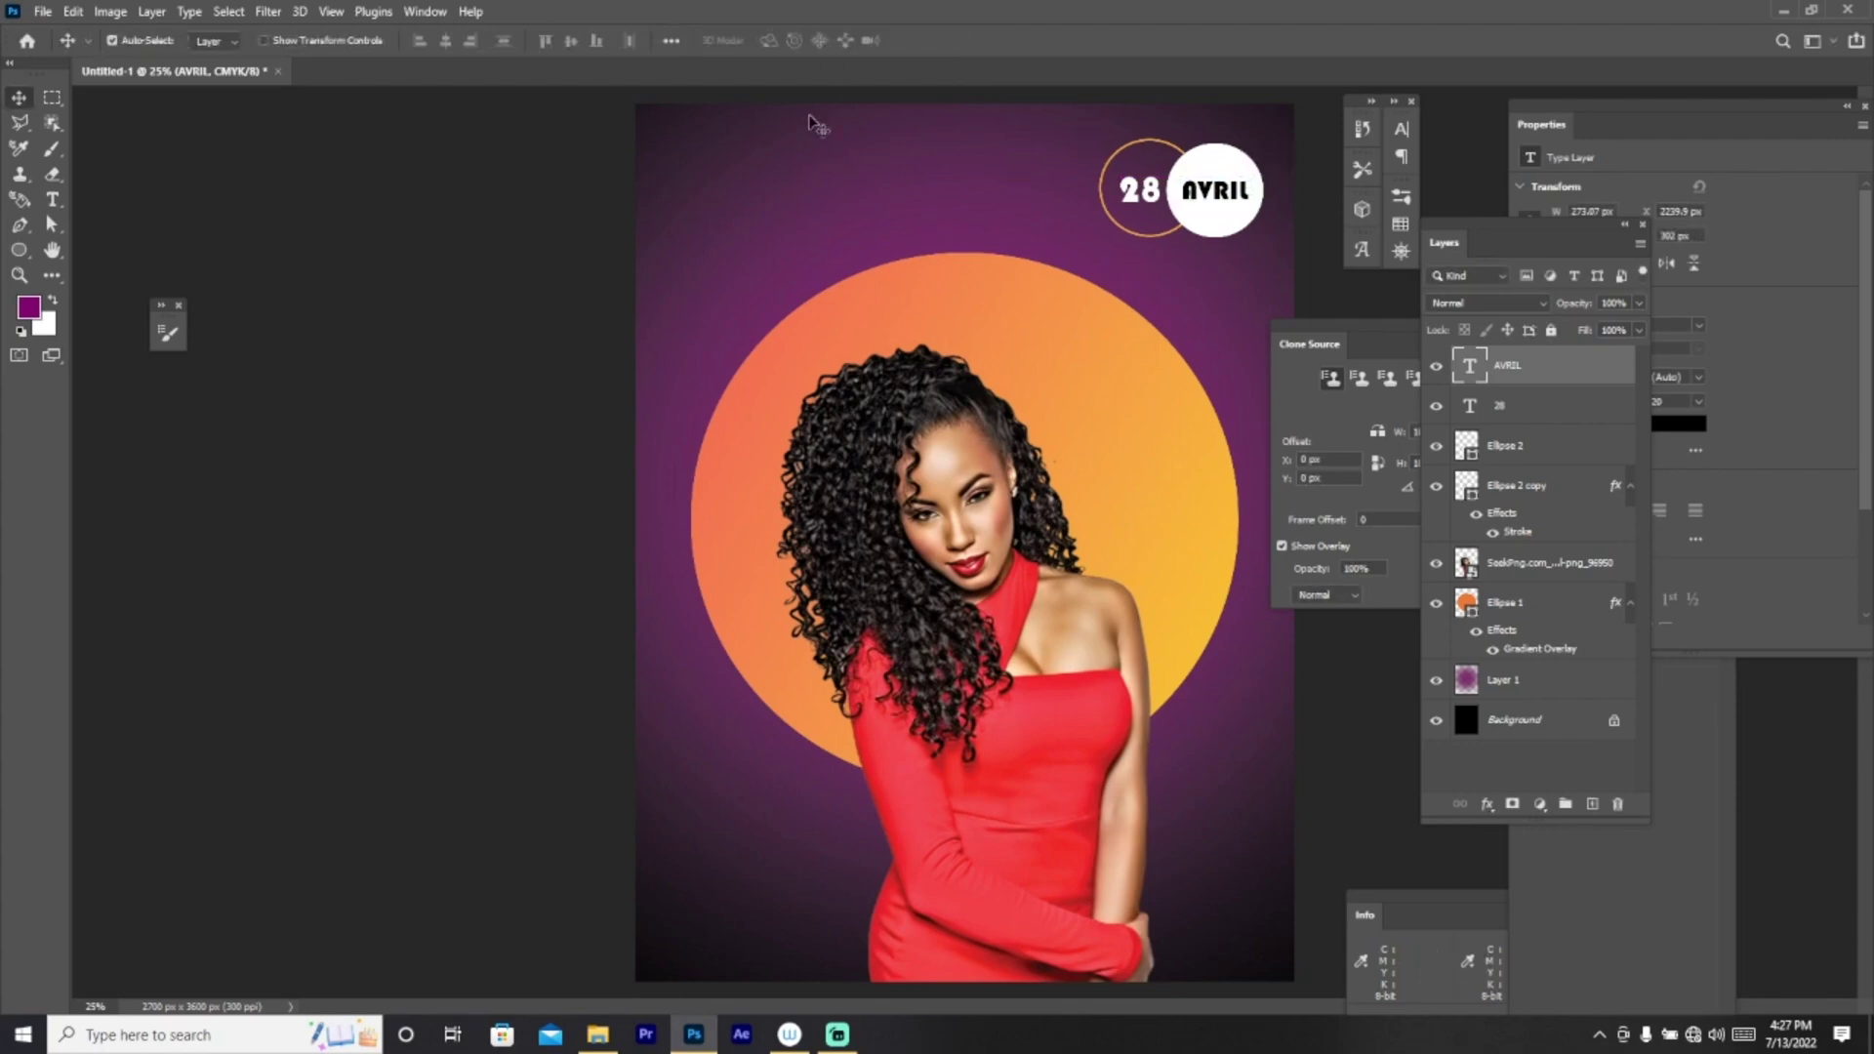
pyautogui.click(18, 275)
# Step: Zoom out to 16.7% so the whole poster shows with space around it
pyautogui.click(148, 40)
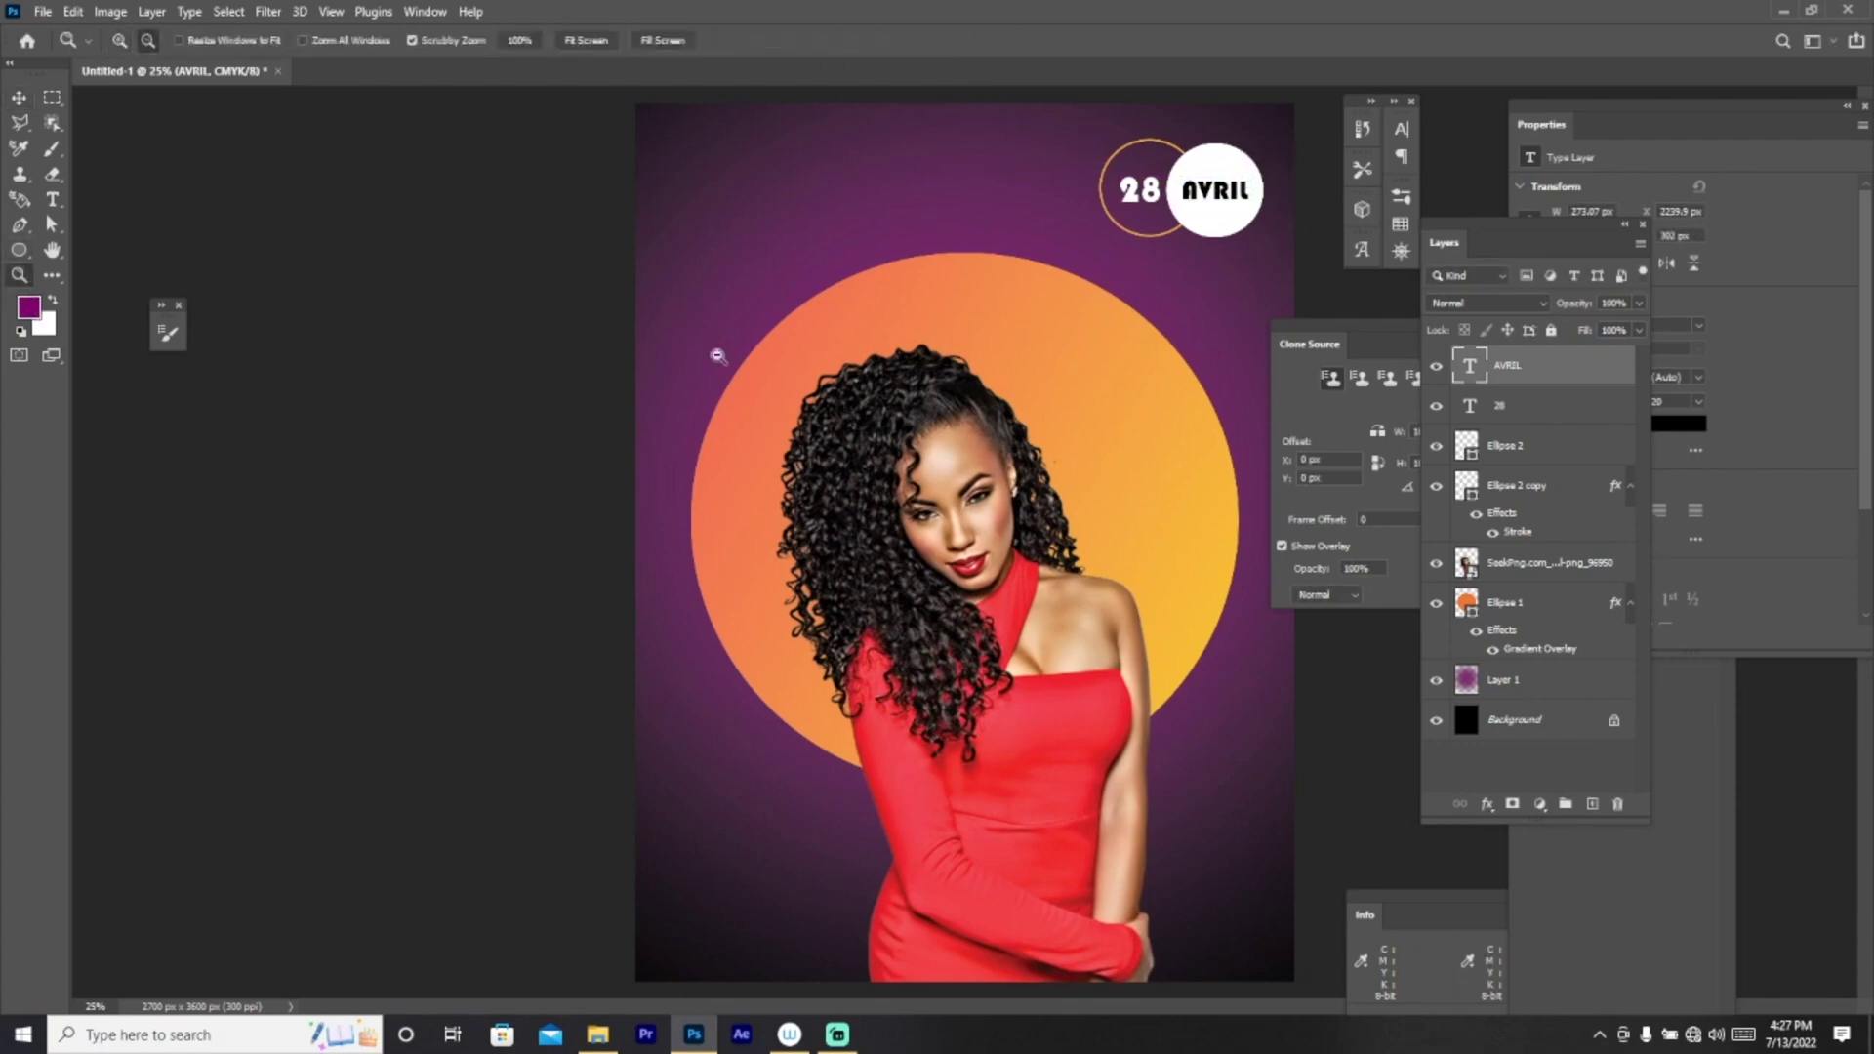
pyautogui.click(771, 400)
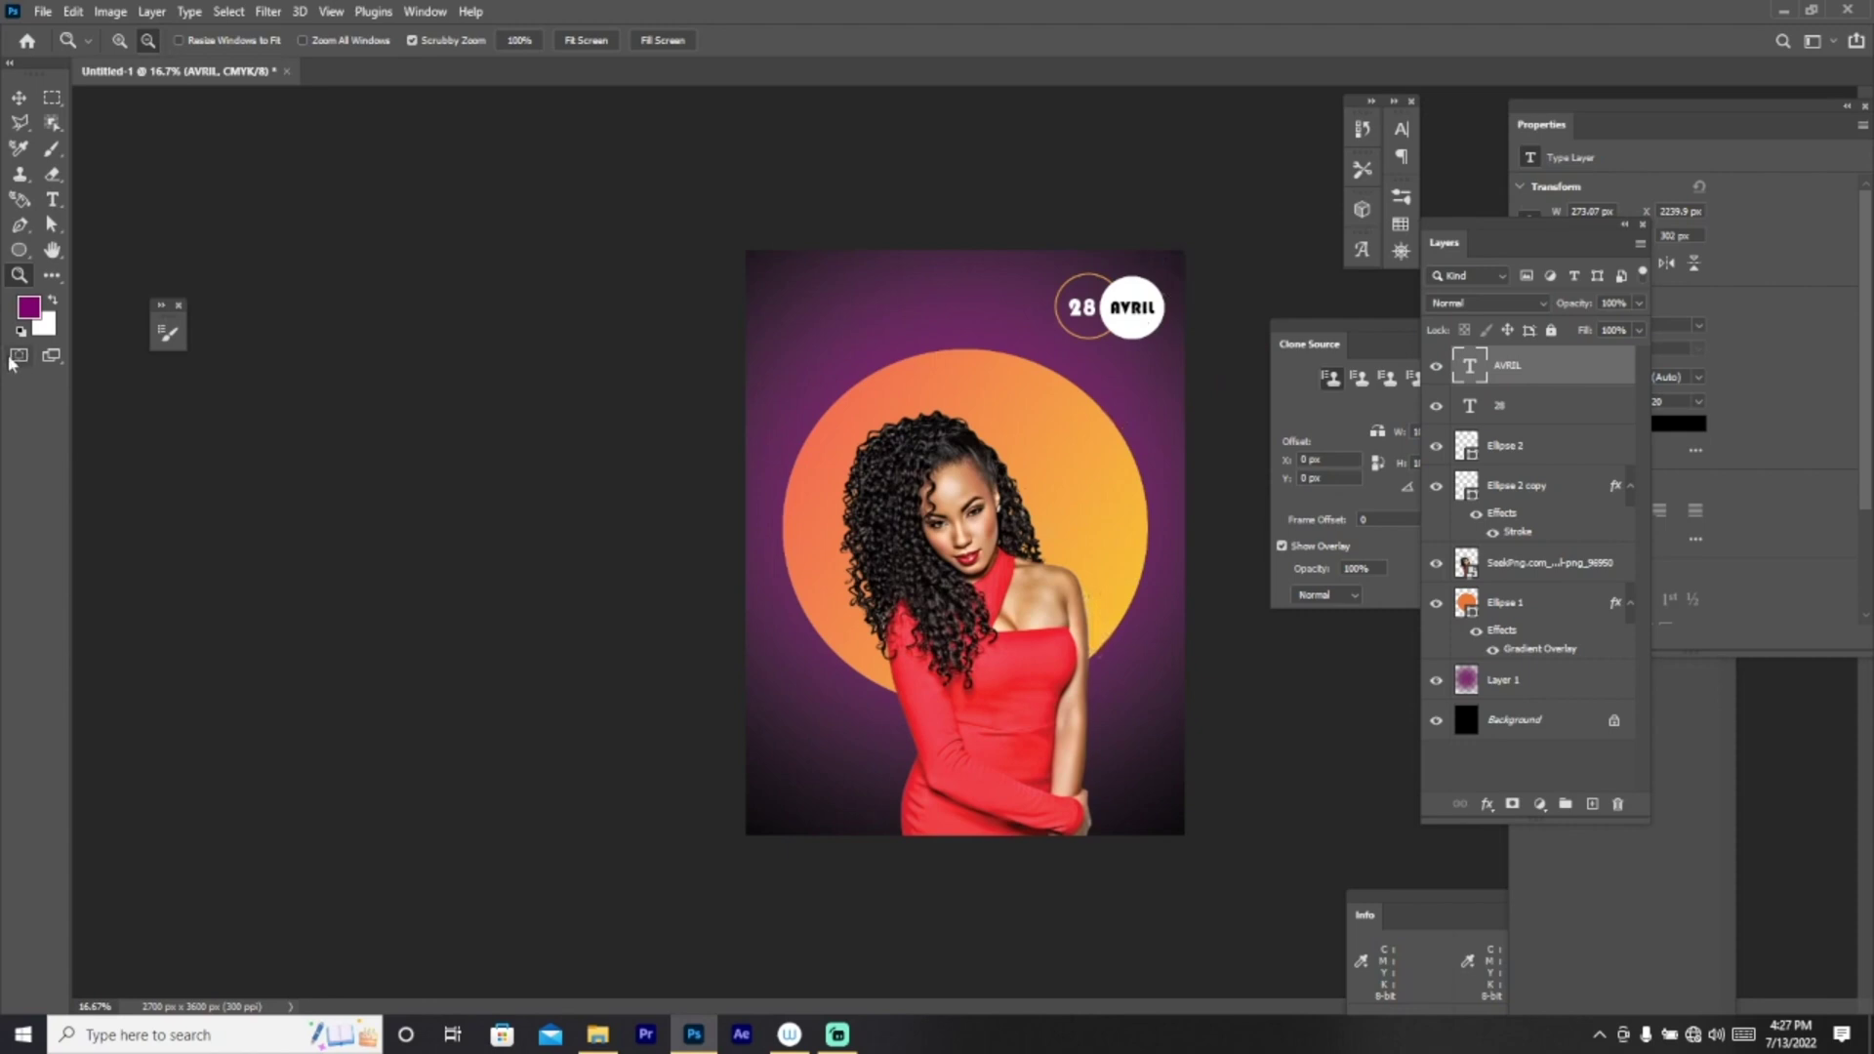
pyautogui.click(53, 199)
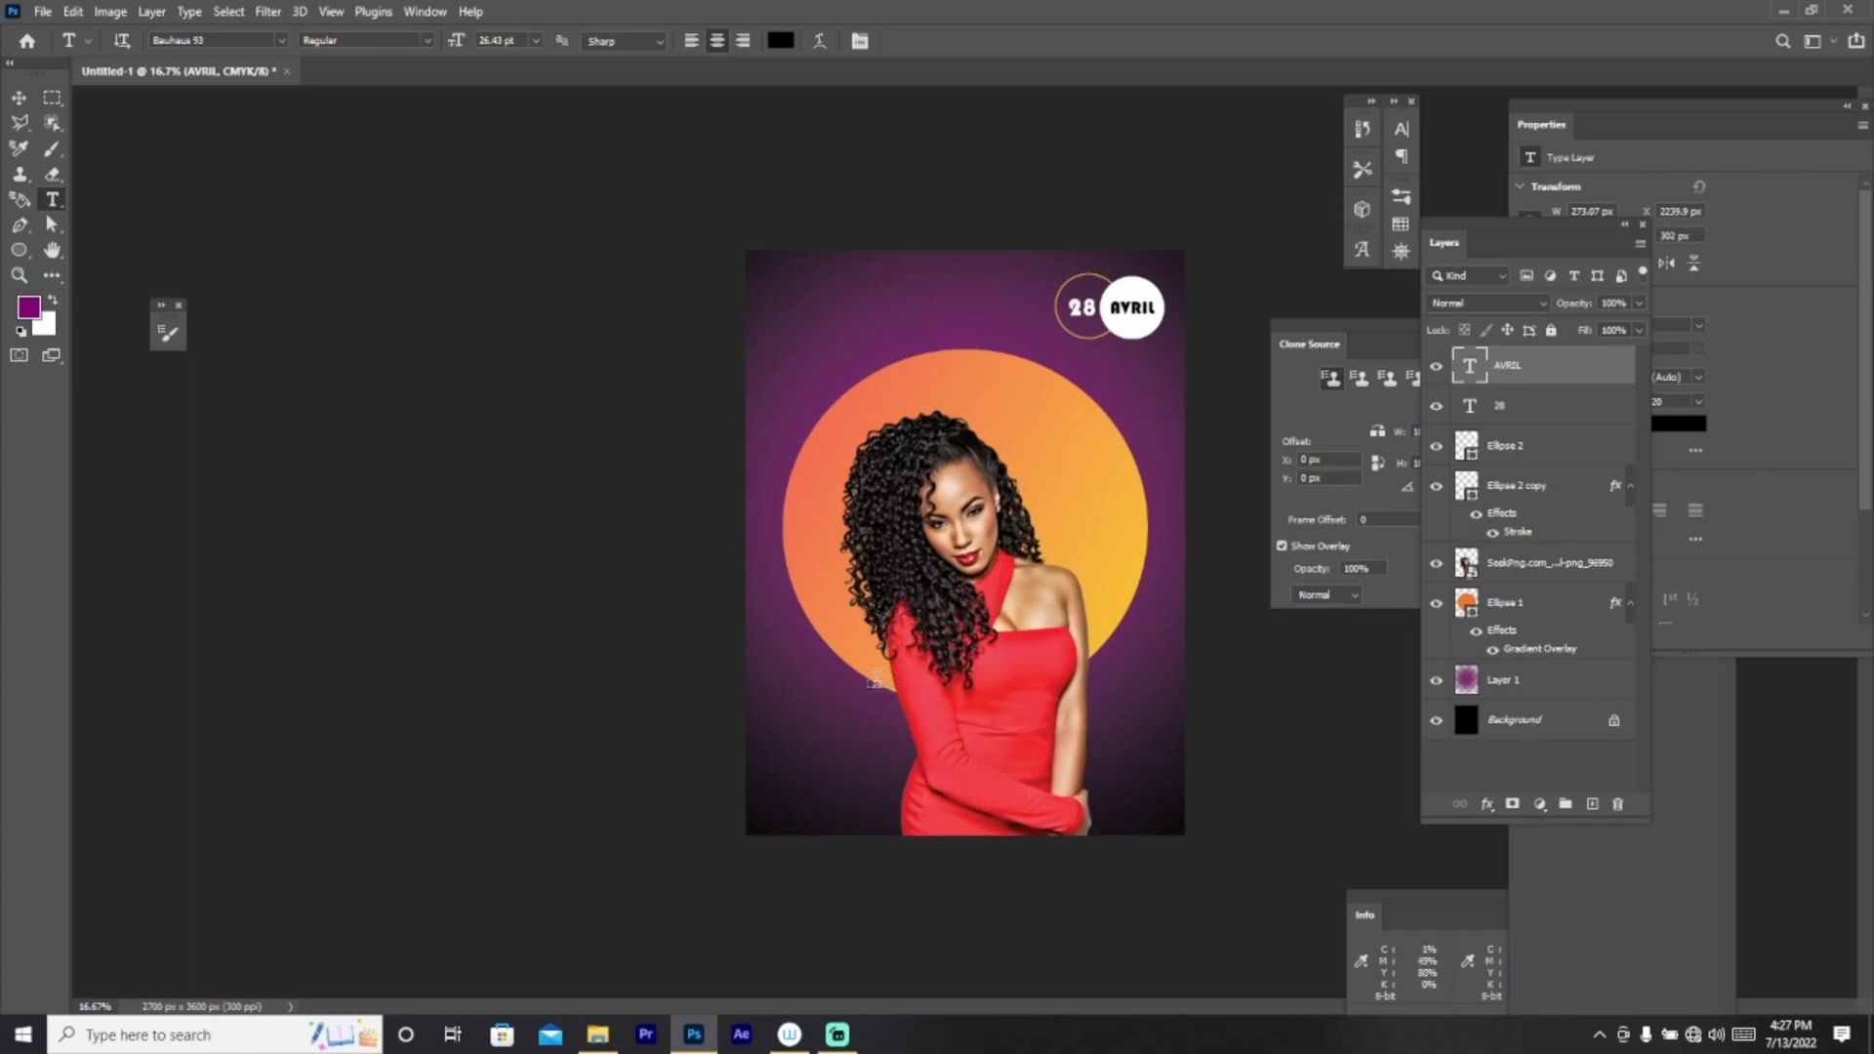
# Step: Add the two-line text '105.9 FM / RADIO' below the circle and open its character settings
pyautogui.click(877, 682)
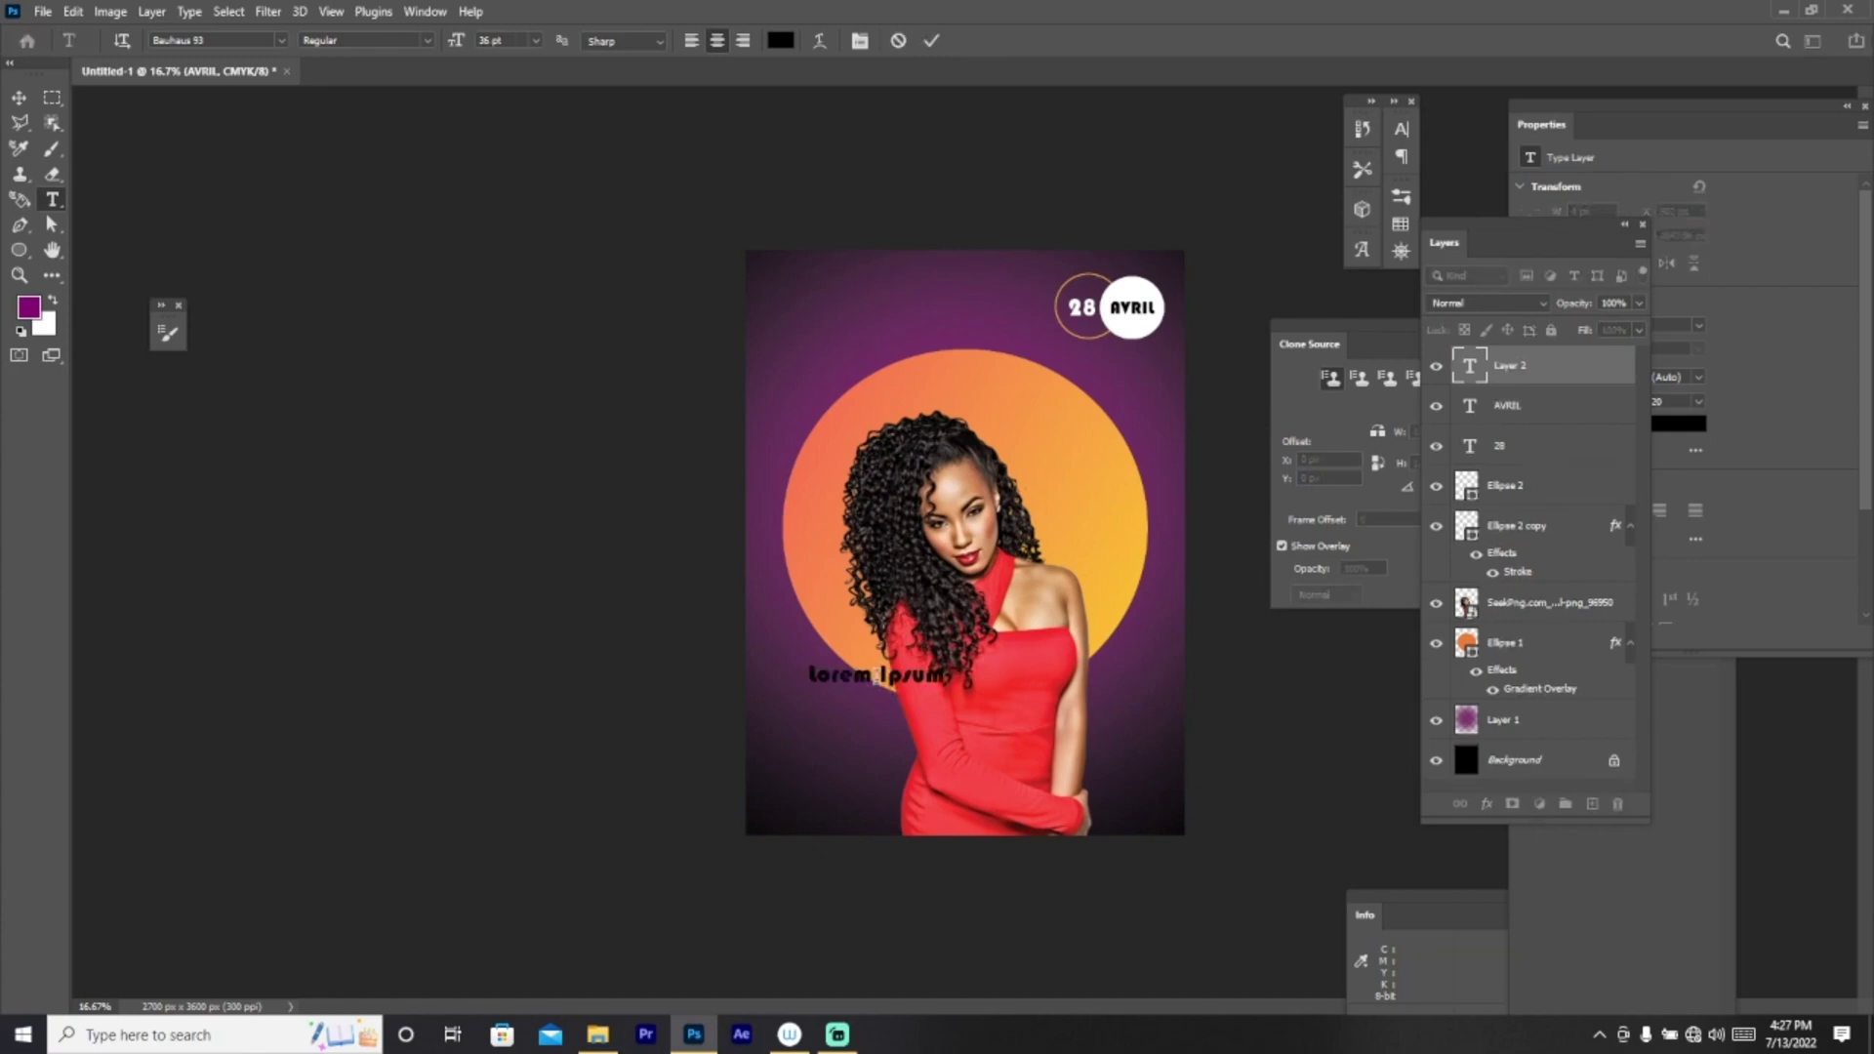
pyautogui.write('10')
pyautogui.write('5.')
pyautogui.write('9')
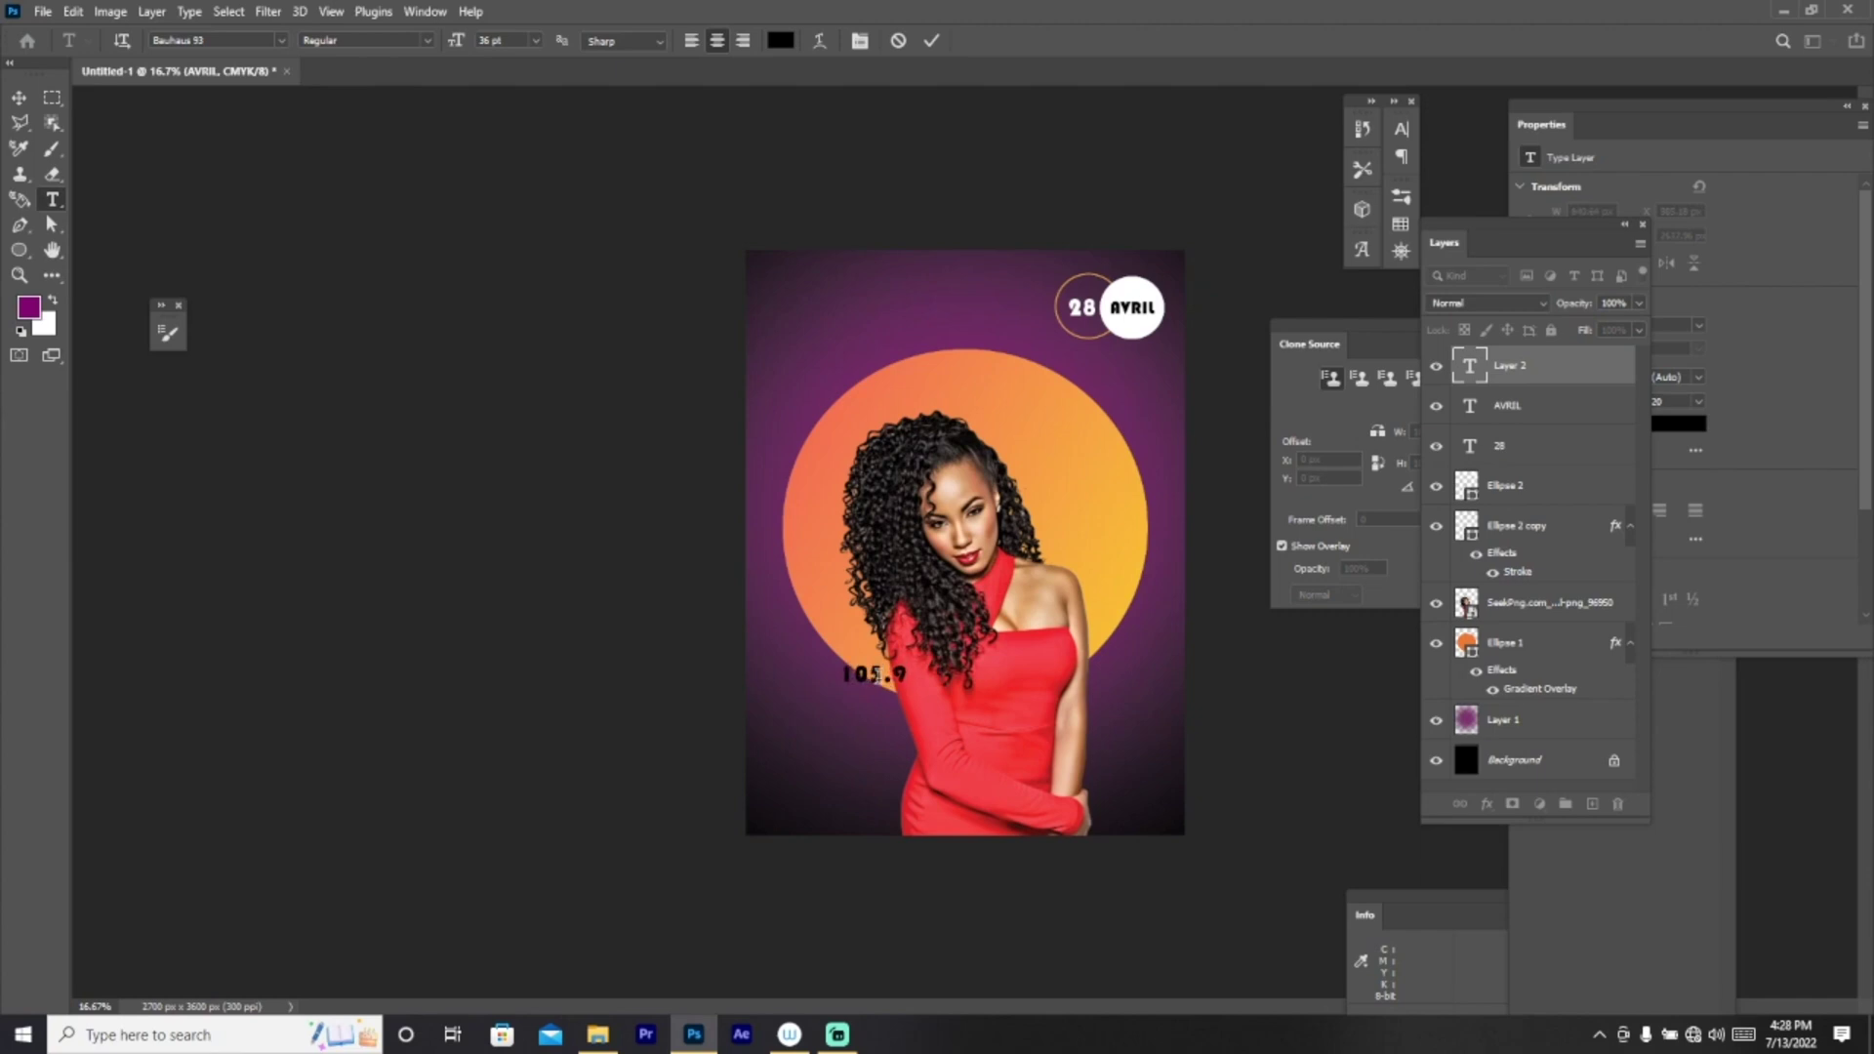
pyautogui.write(' FM RA')
pyautogui.write('DI')
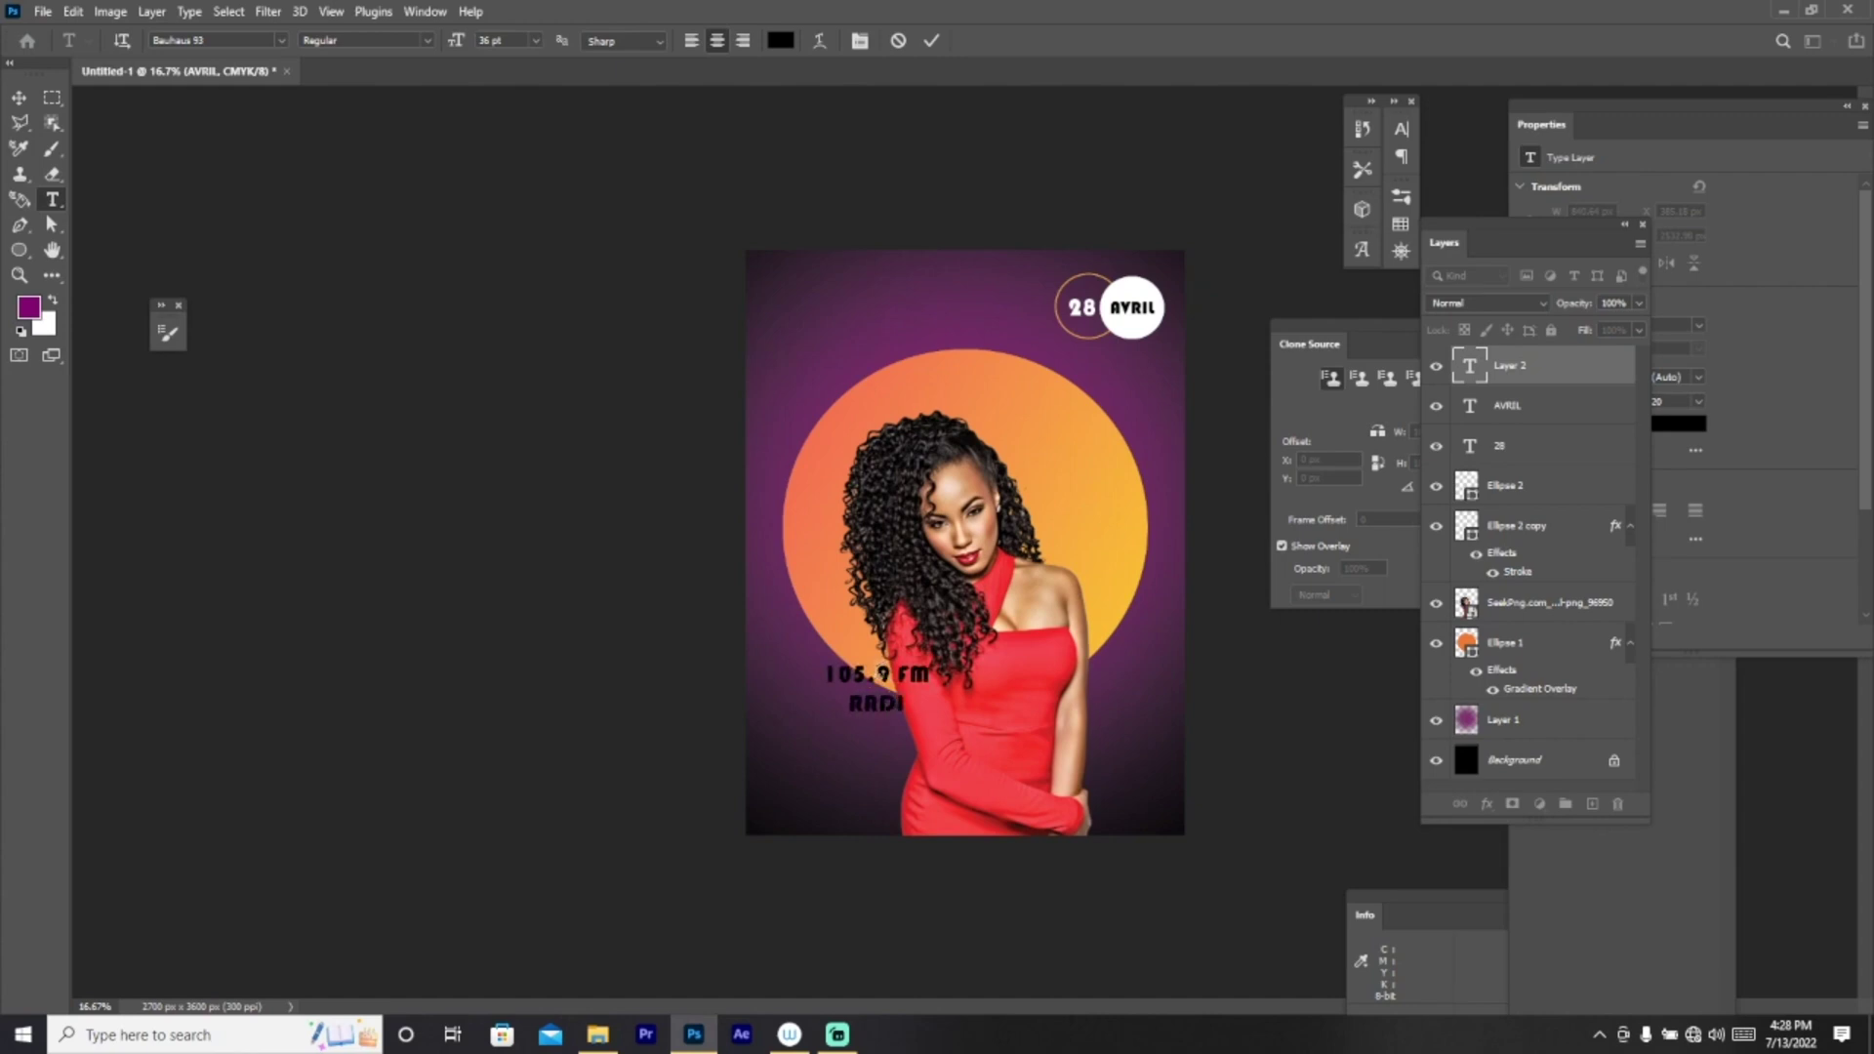
pyautogui.write('ON')
pyautogui.press('BackSpace')
pyautogui.click(16, 94)
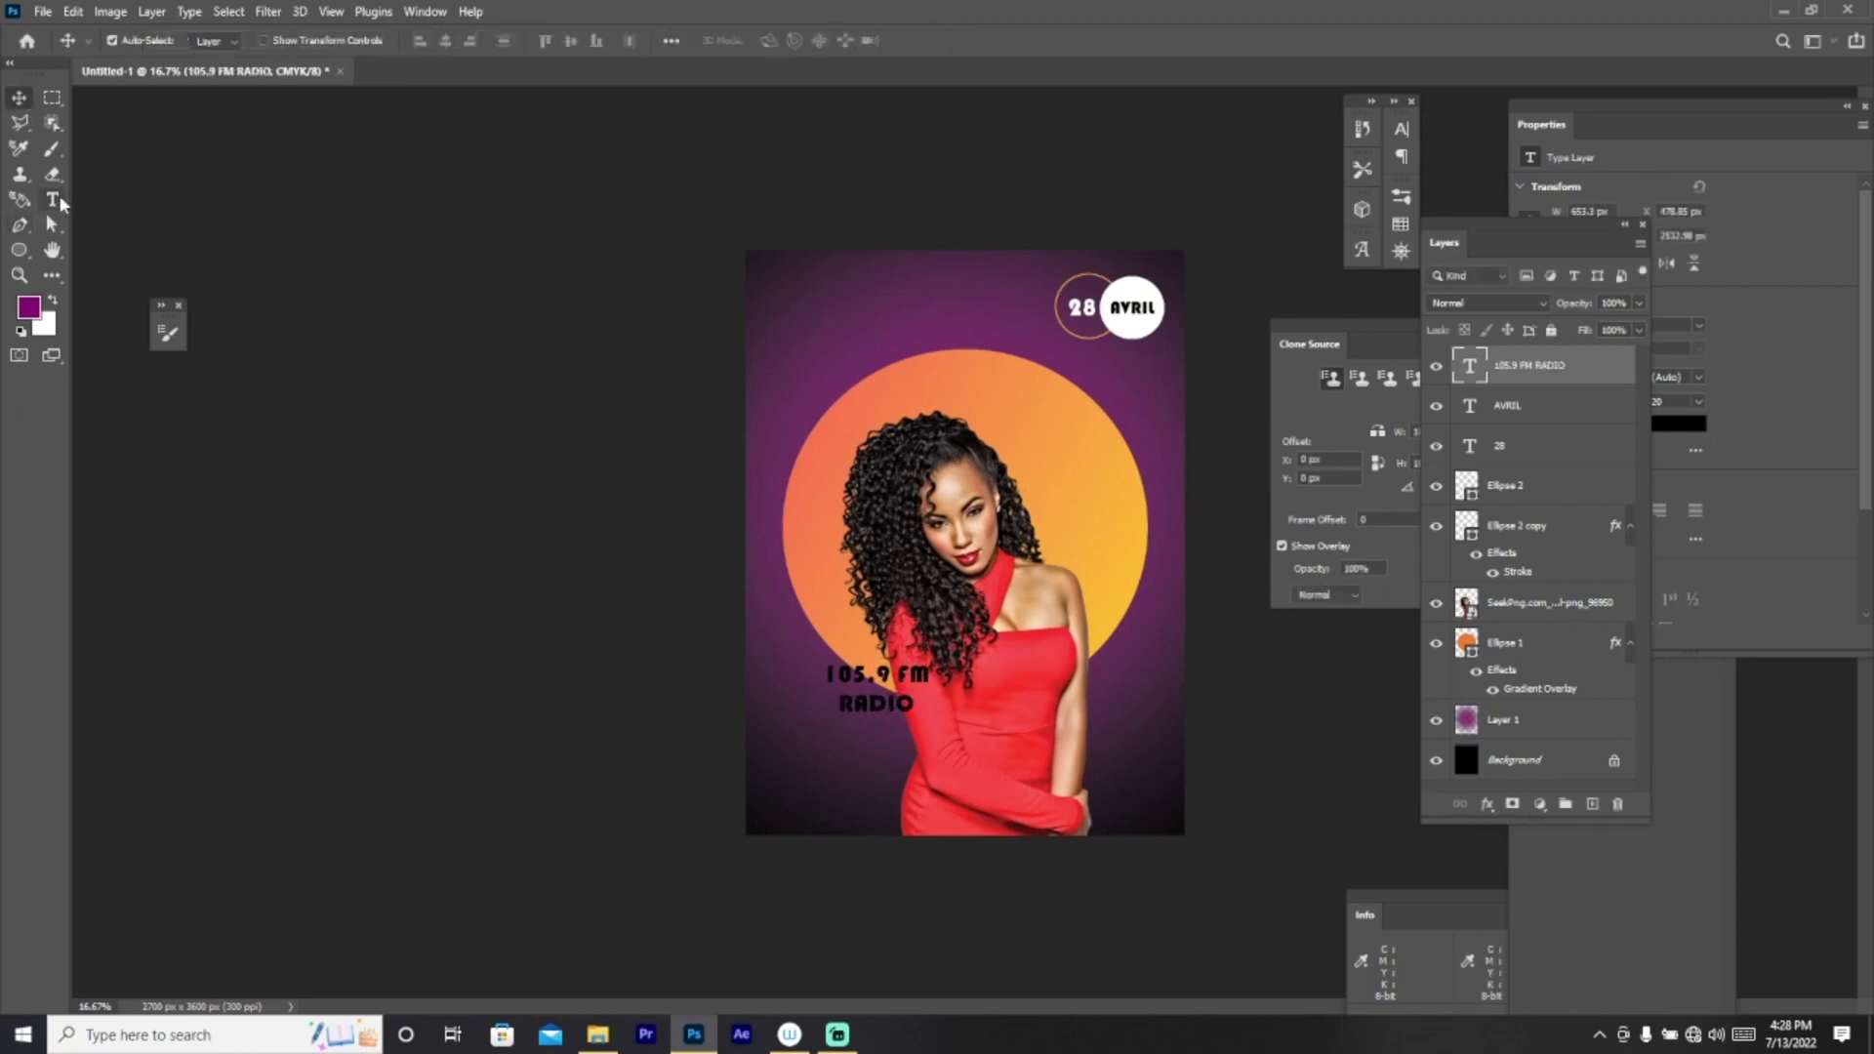
pyautogui.click(57, 200)
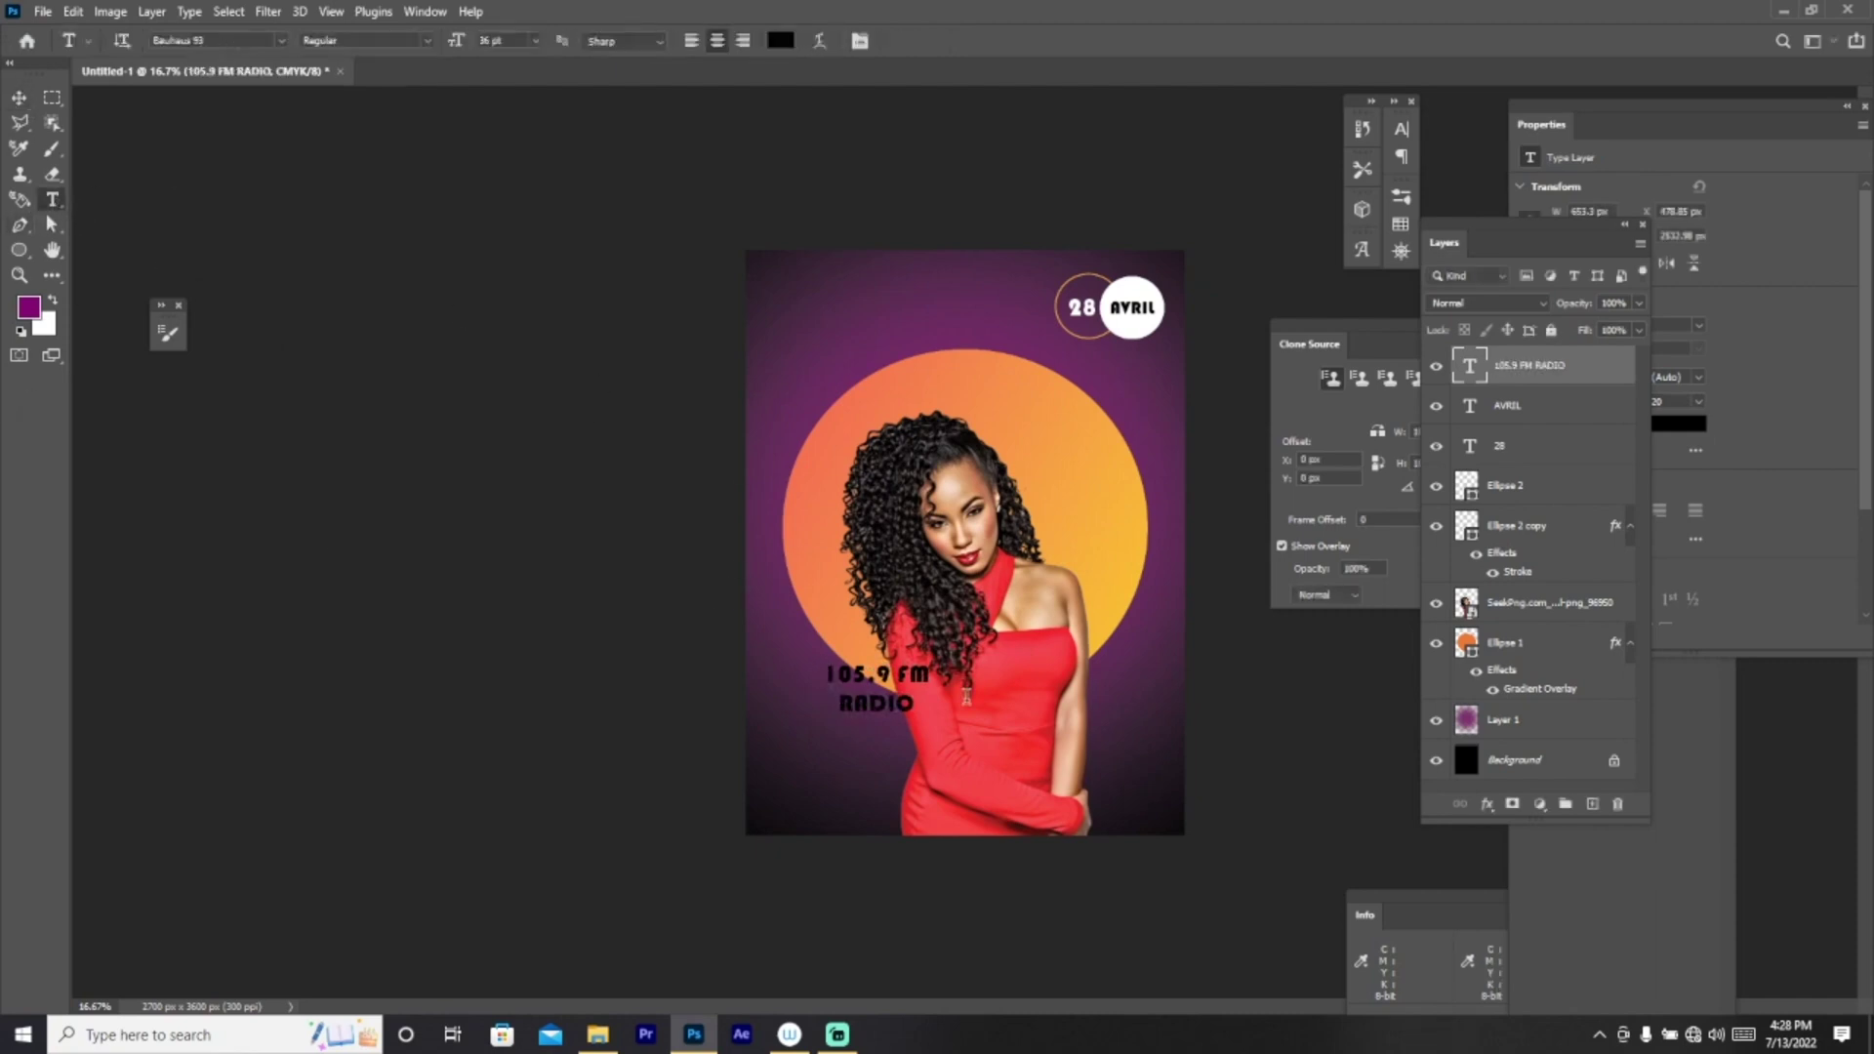
pyautogui.click(934, 719)
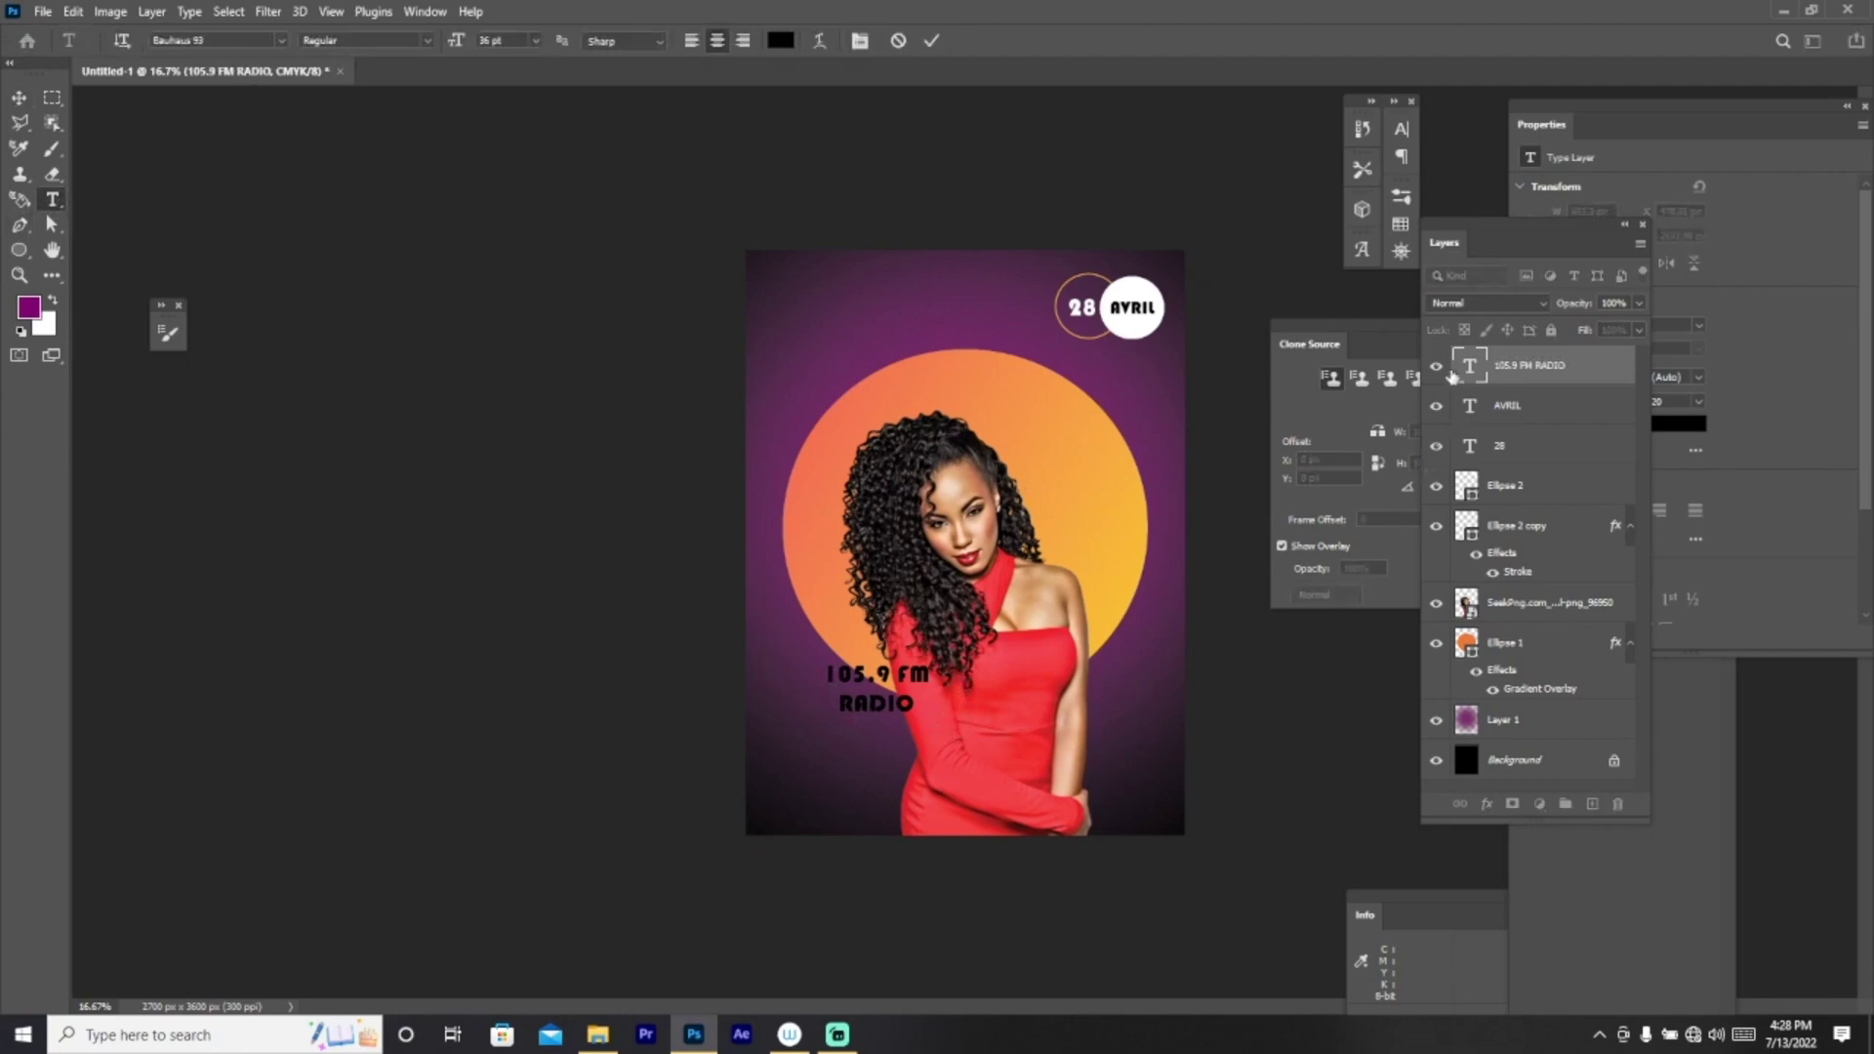
pyautogui.click(1402, 130)
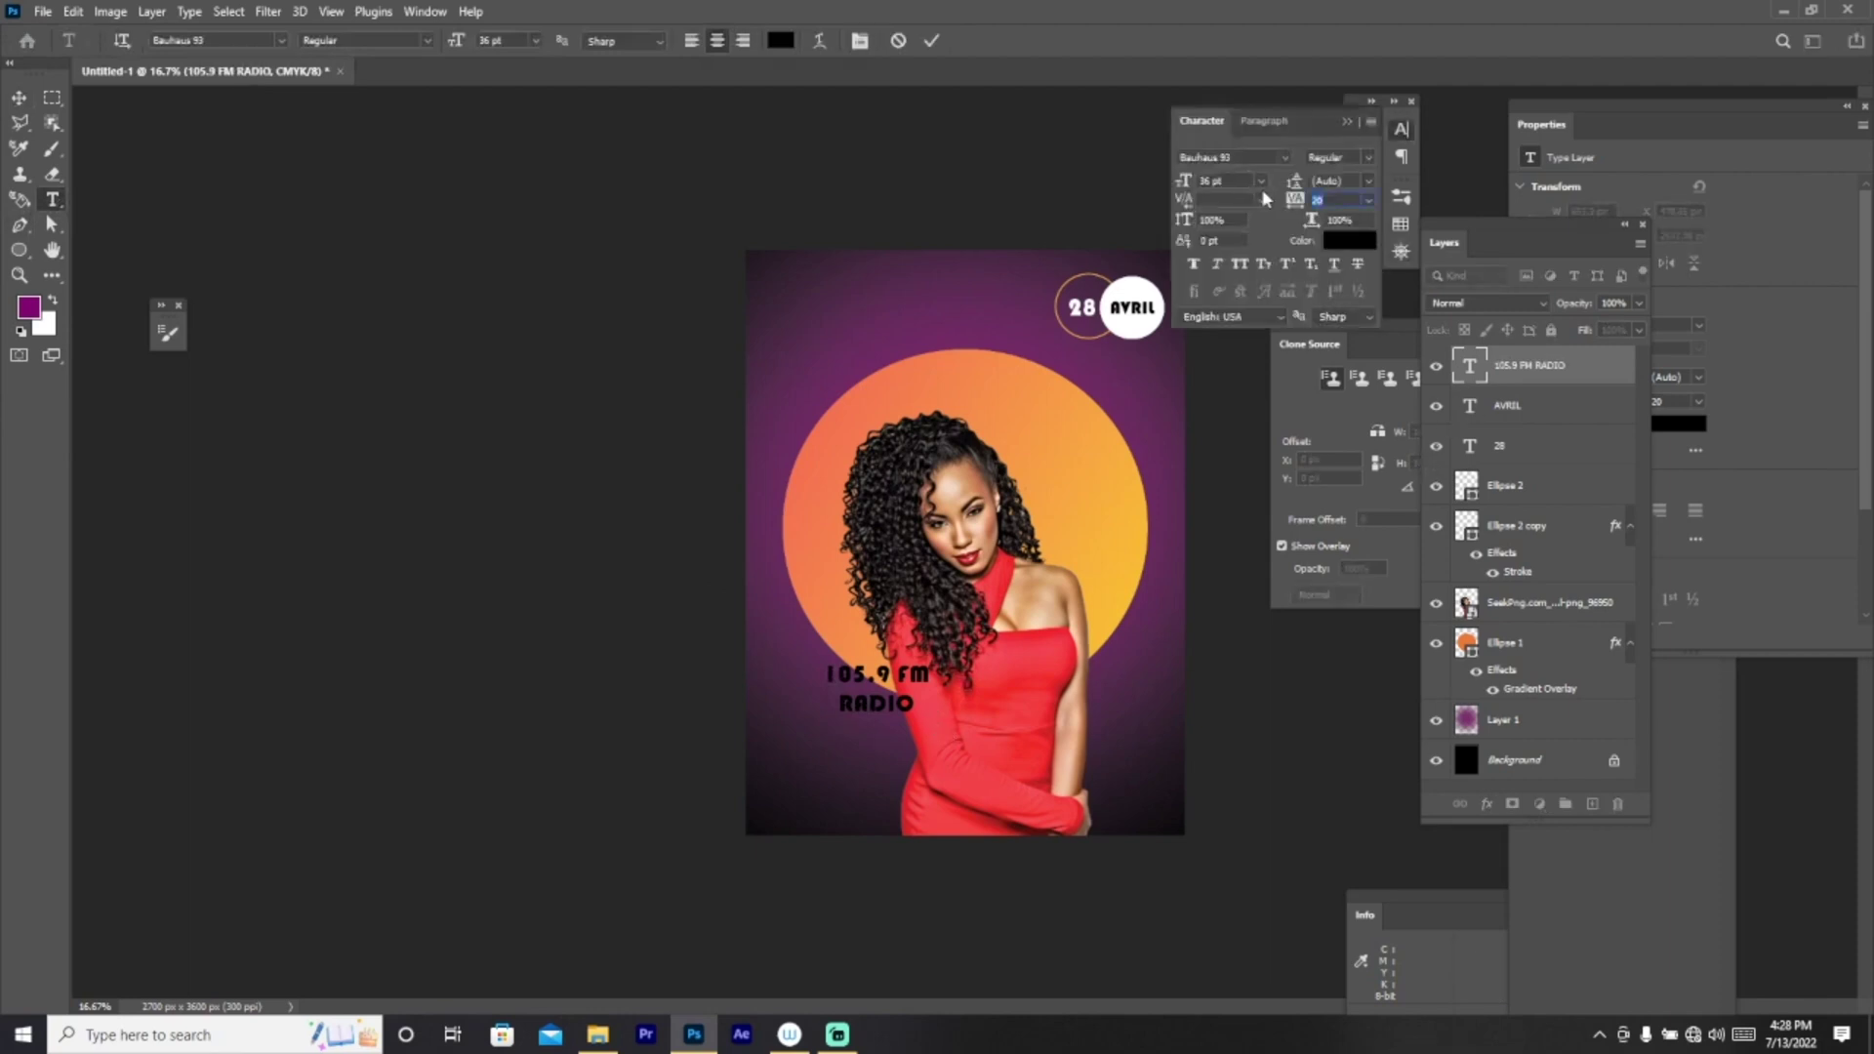
# Step: Set the radio text to 72 pt, then enlarge it about 134% and centre it on the dress
pyautogui.click(1261, 181)
pyautogui.click(1244, 430)
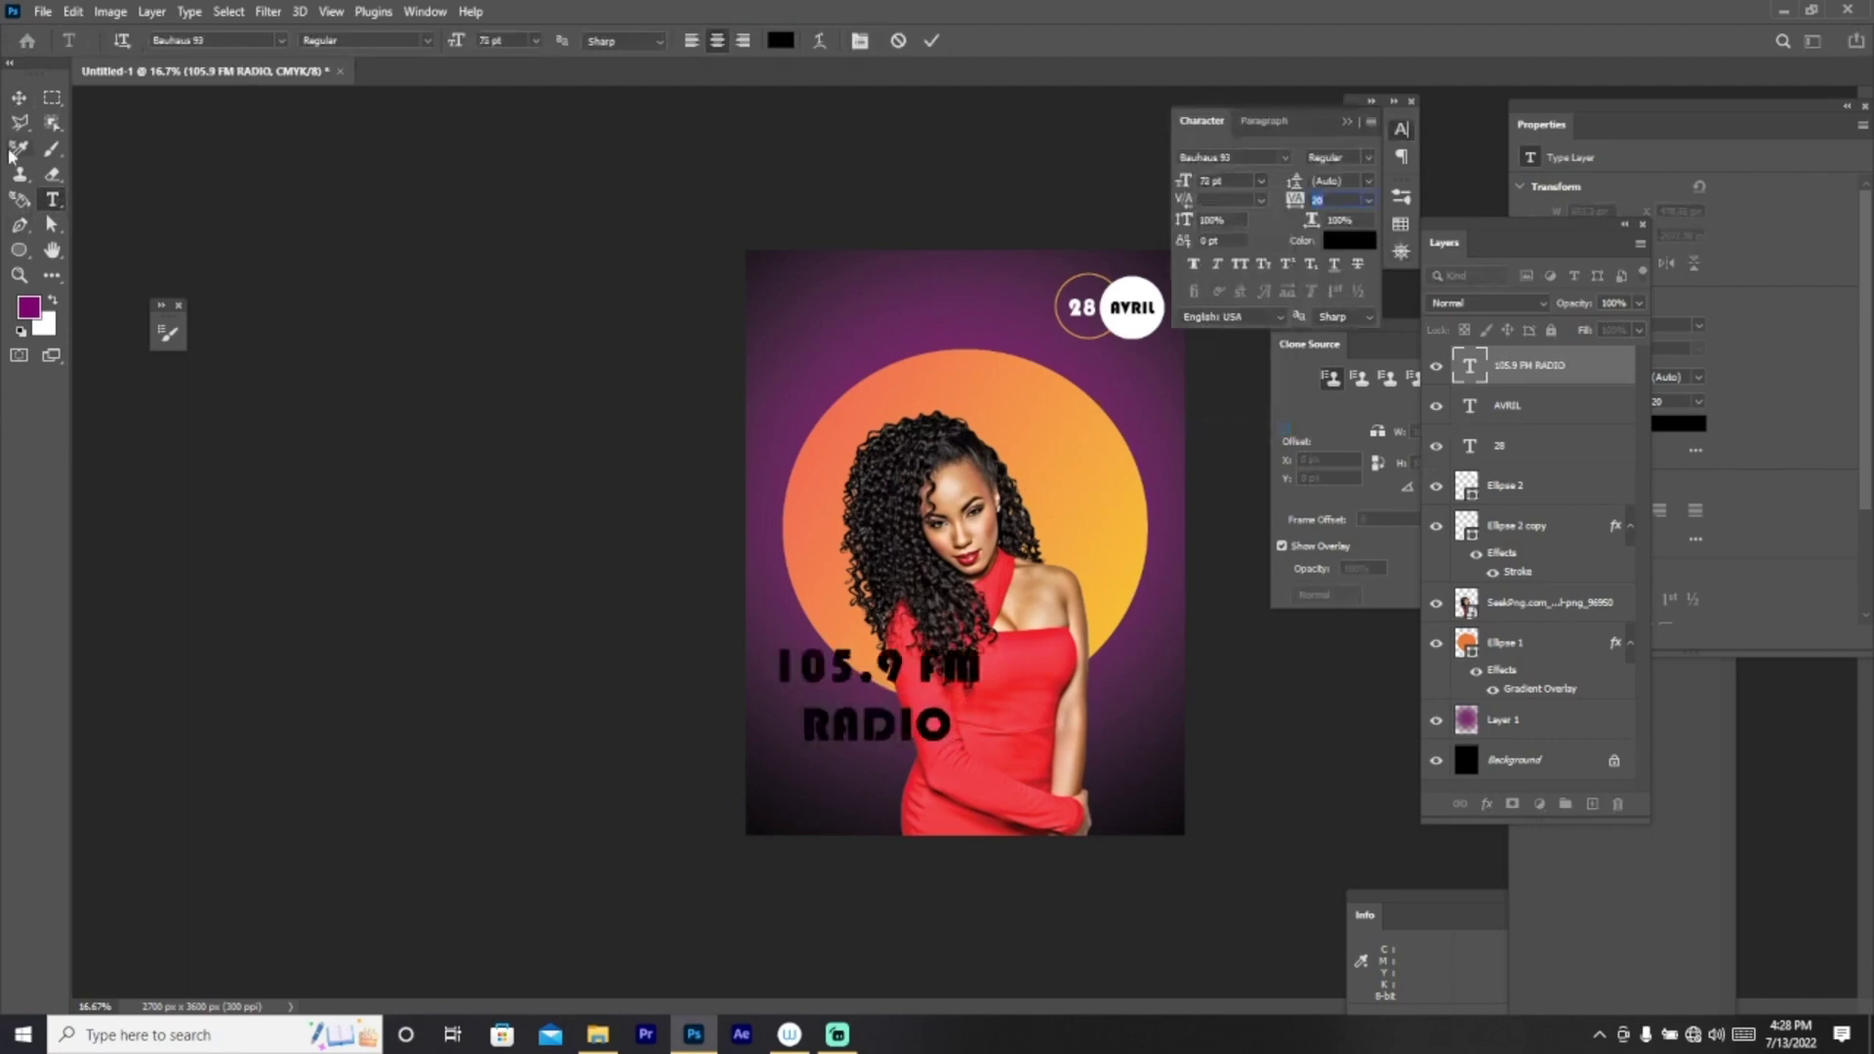
pyautogui.click(19, 97)
pyautogui.hotkey('ctrl', 't')
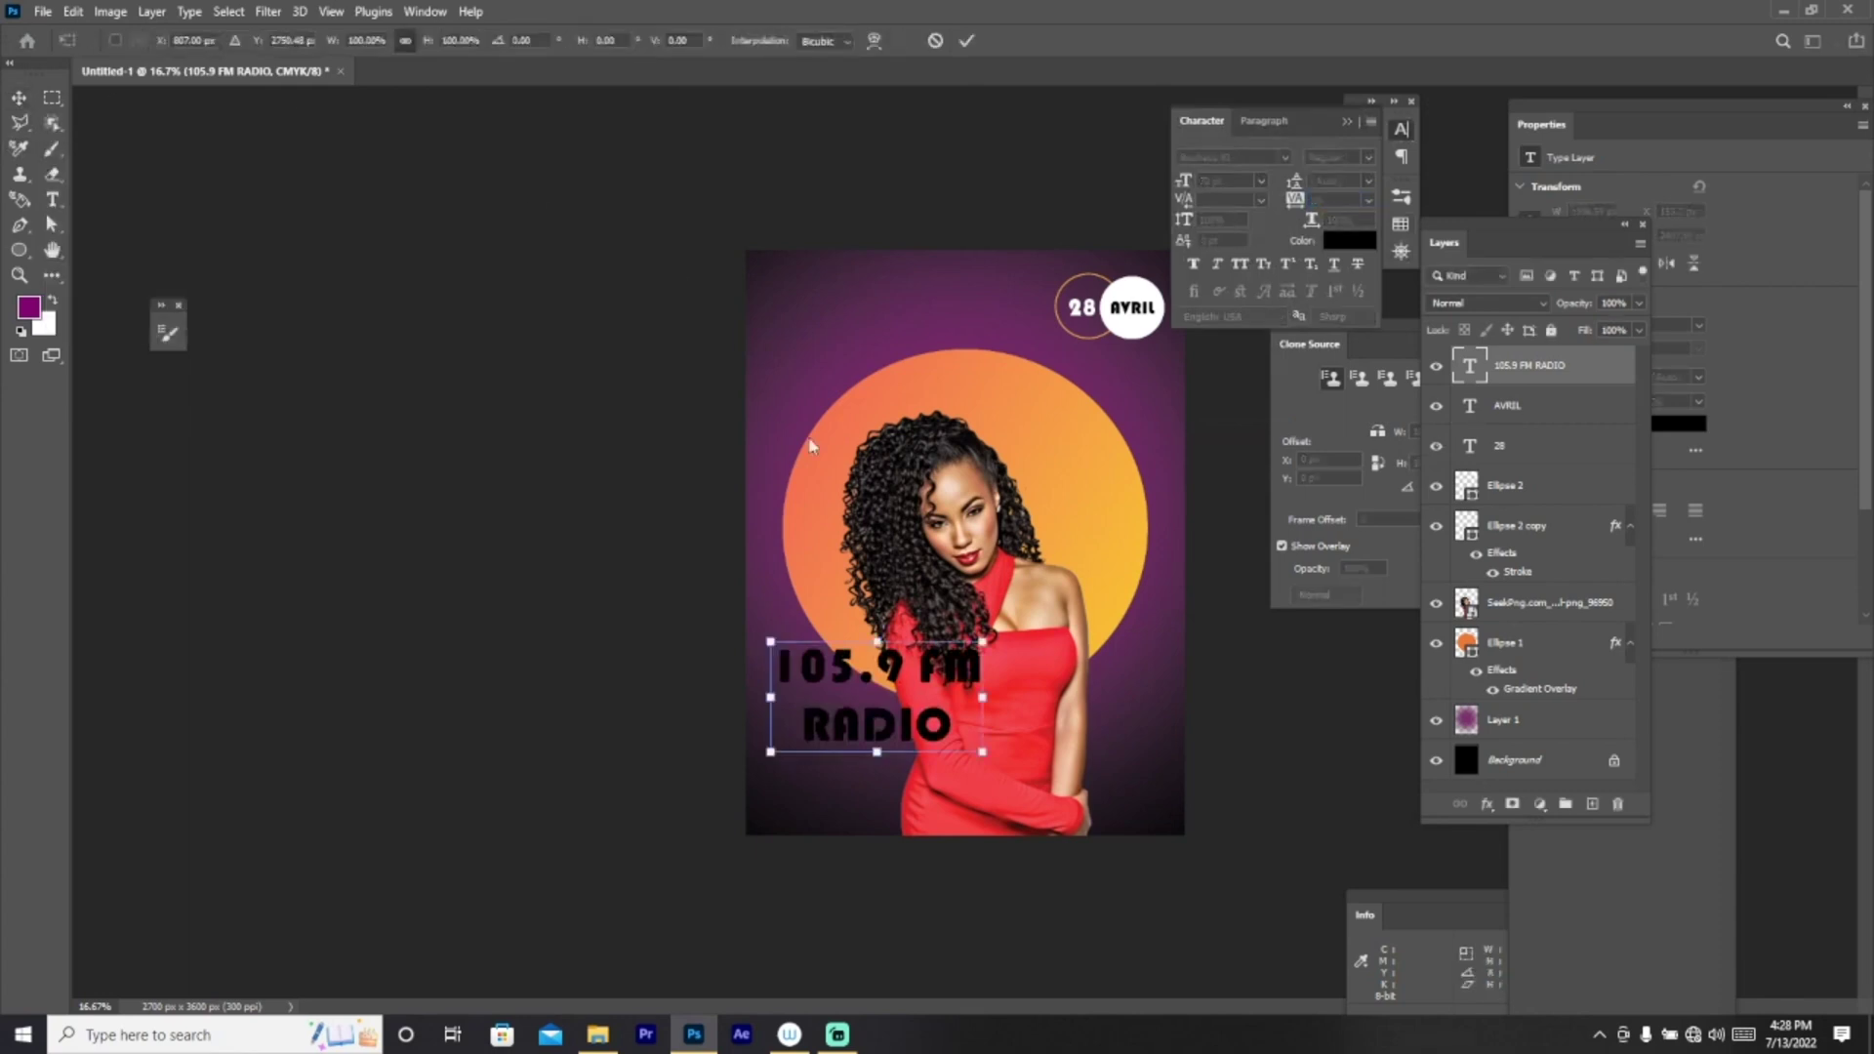
pyautogui.moveTo(981, 752); pyautogui.dragTo(1096, 782)
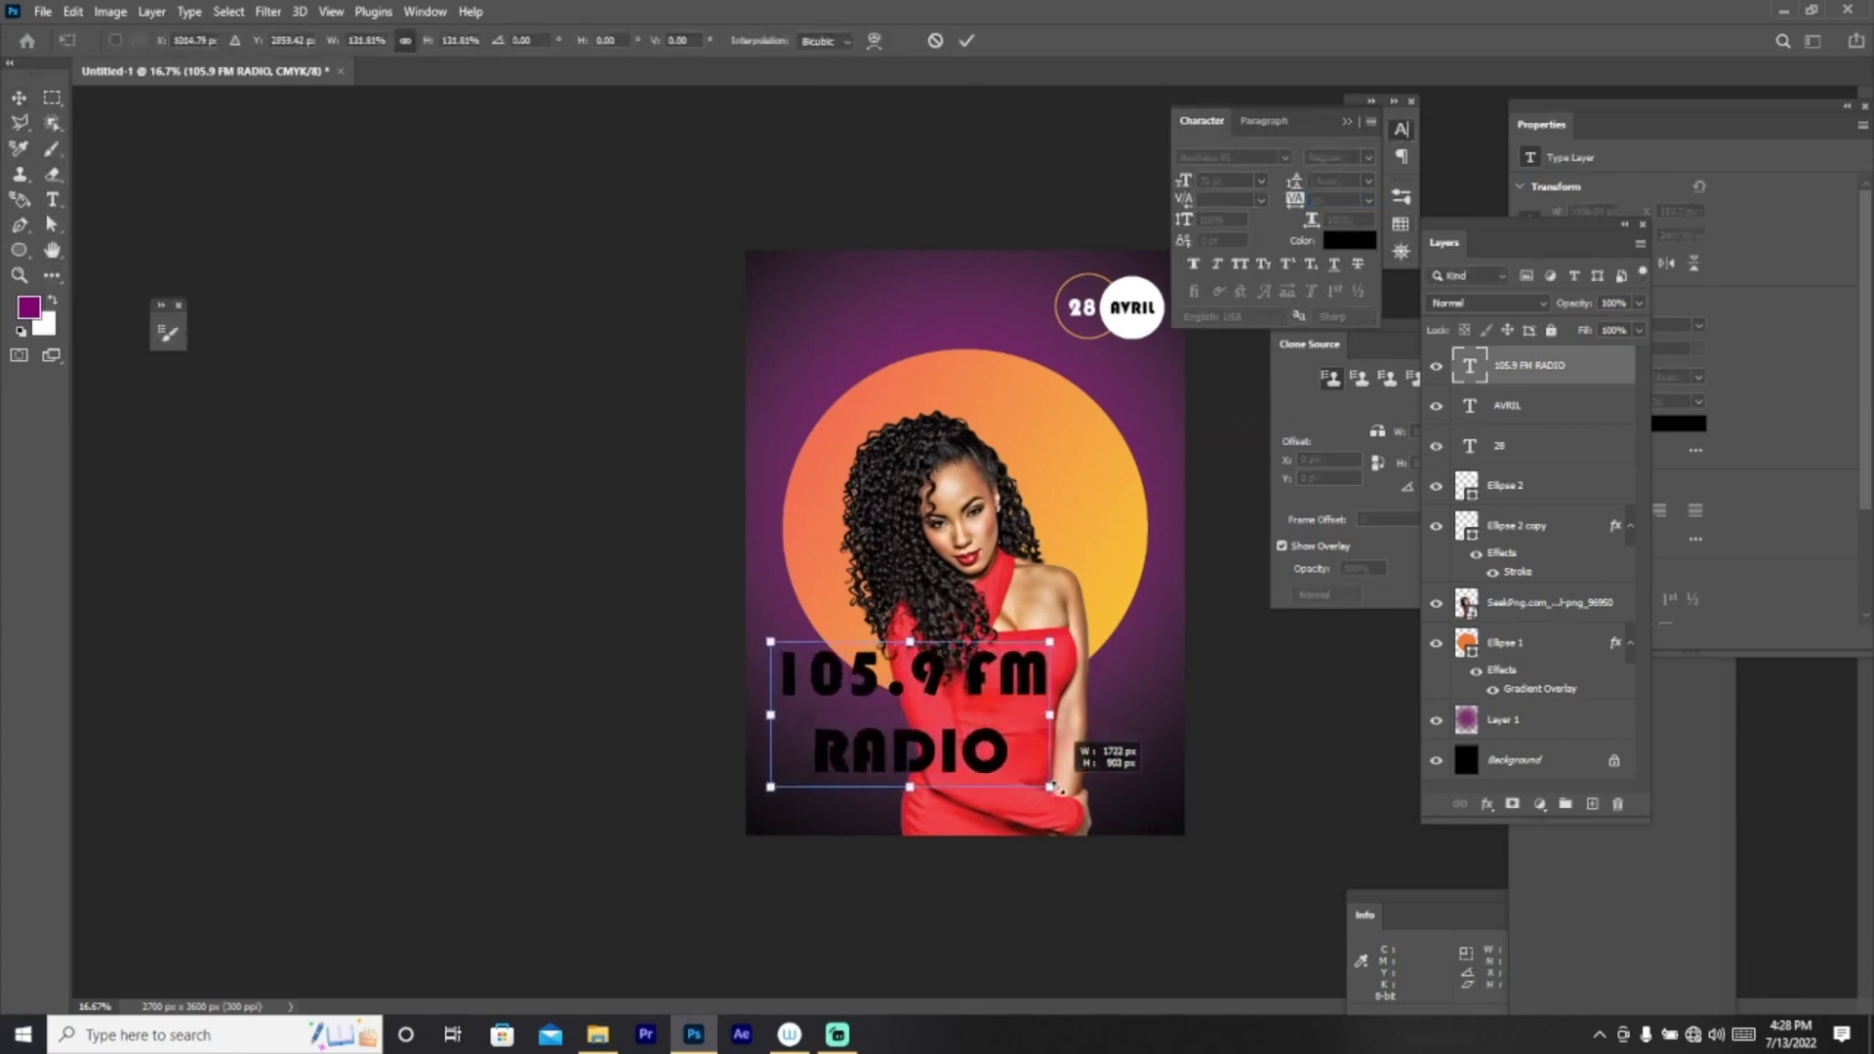
pyautogui.moveTo(993, 755); pyautogui.dragTo(1049, 768)
pyautogui.moveTo(1039, 766); pyautogui.dragTo(1026, 766)
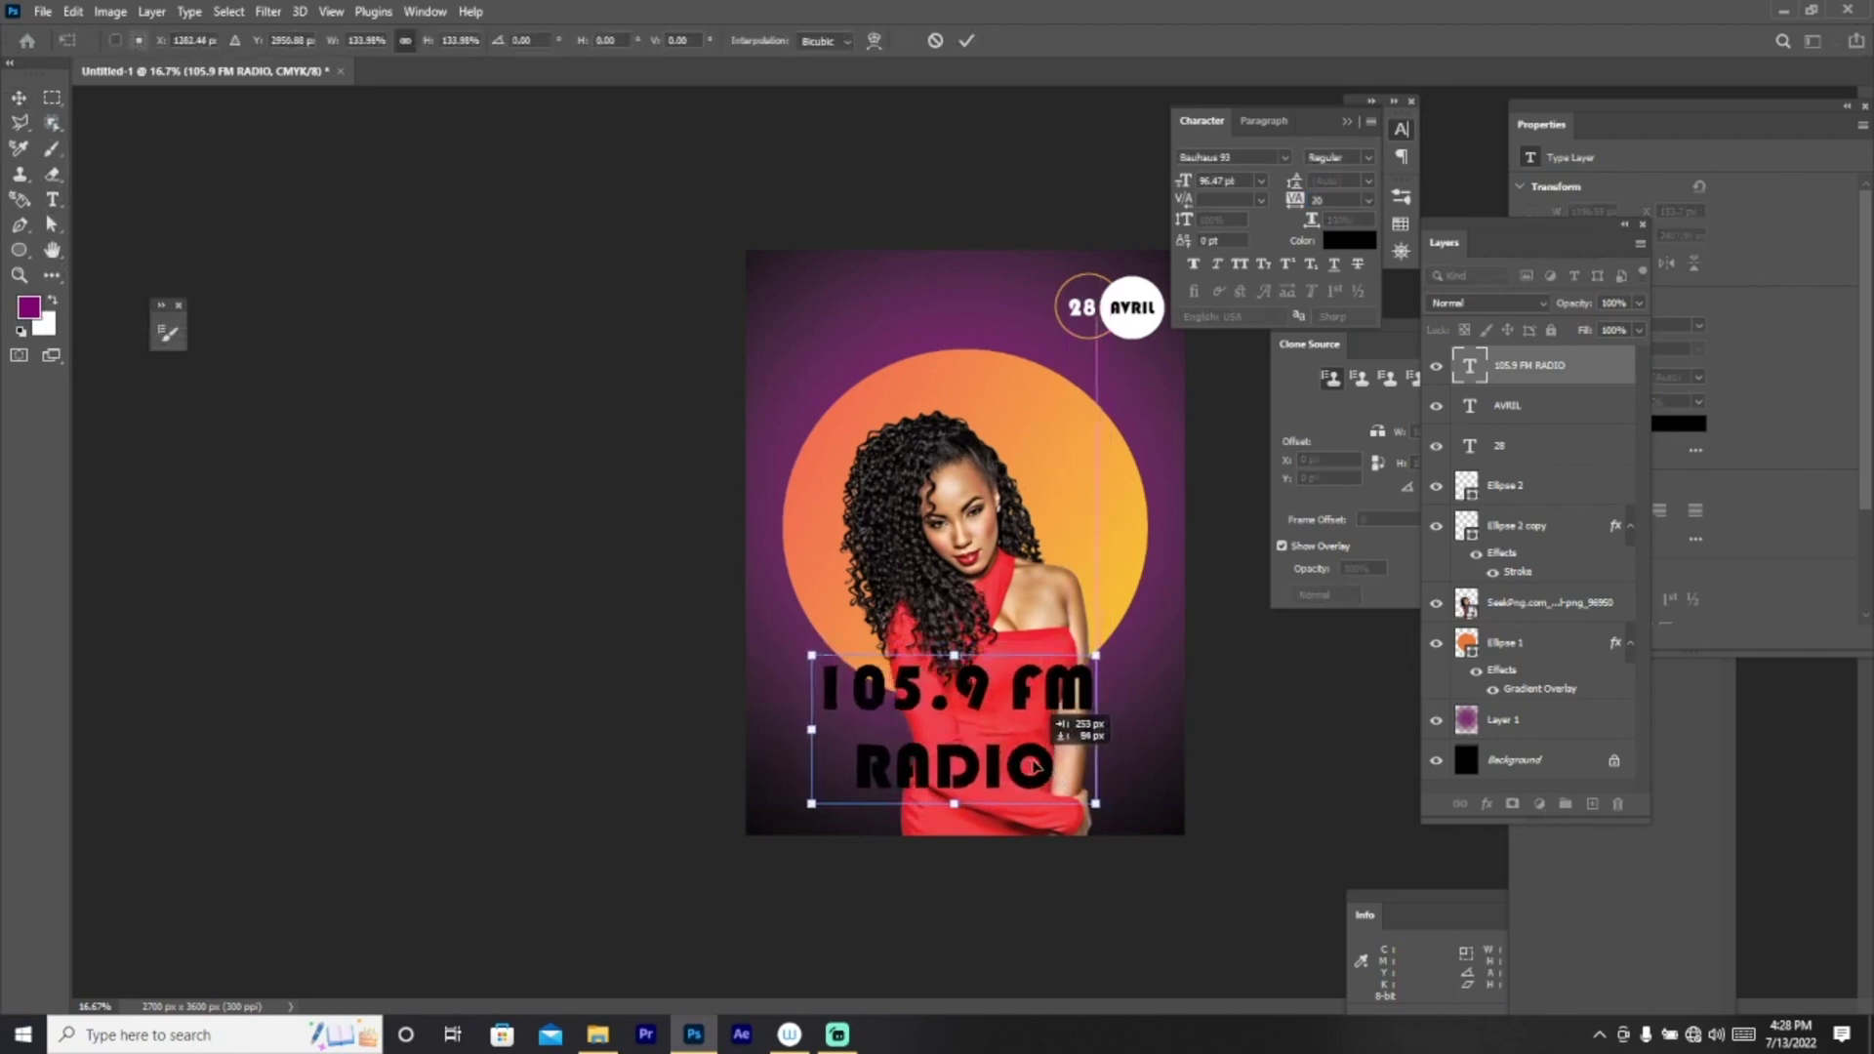
pyautogui.press('Return')
# Step: Delete the RADIO line so only 105.9 FM remains
pyautogui.click(52, 199)
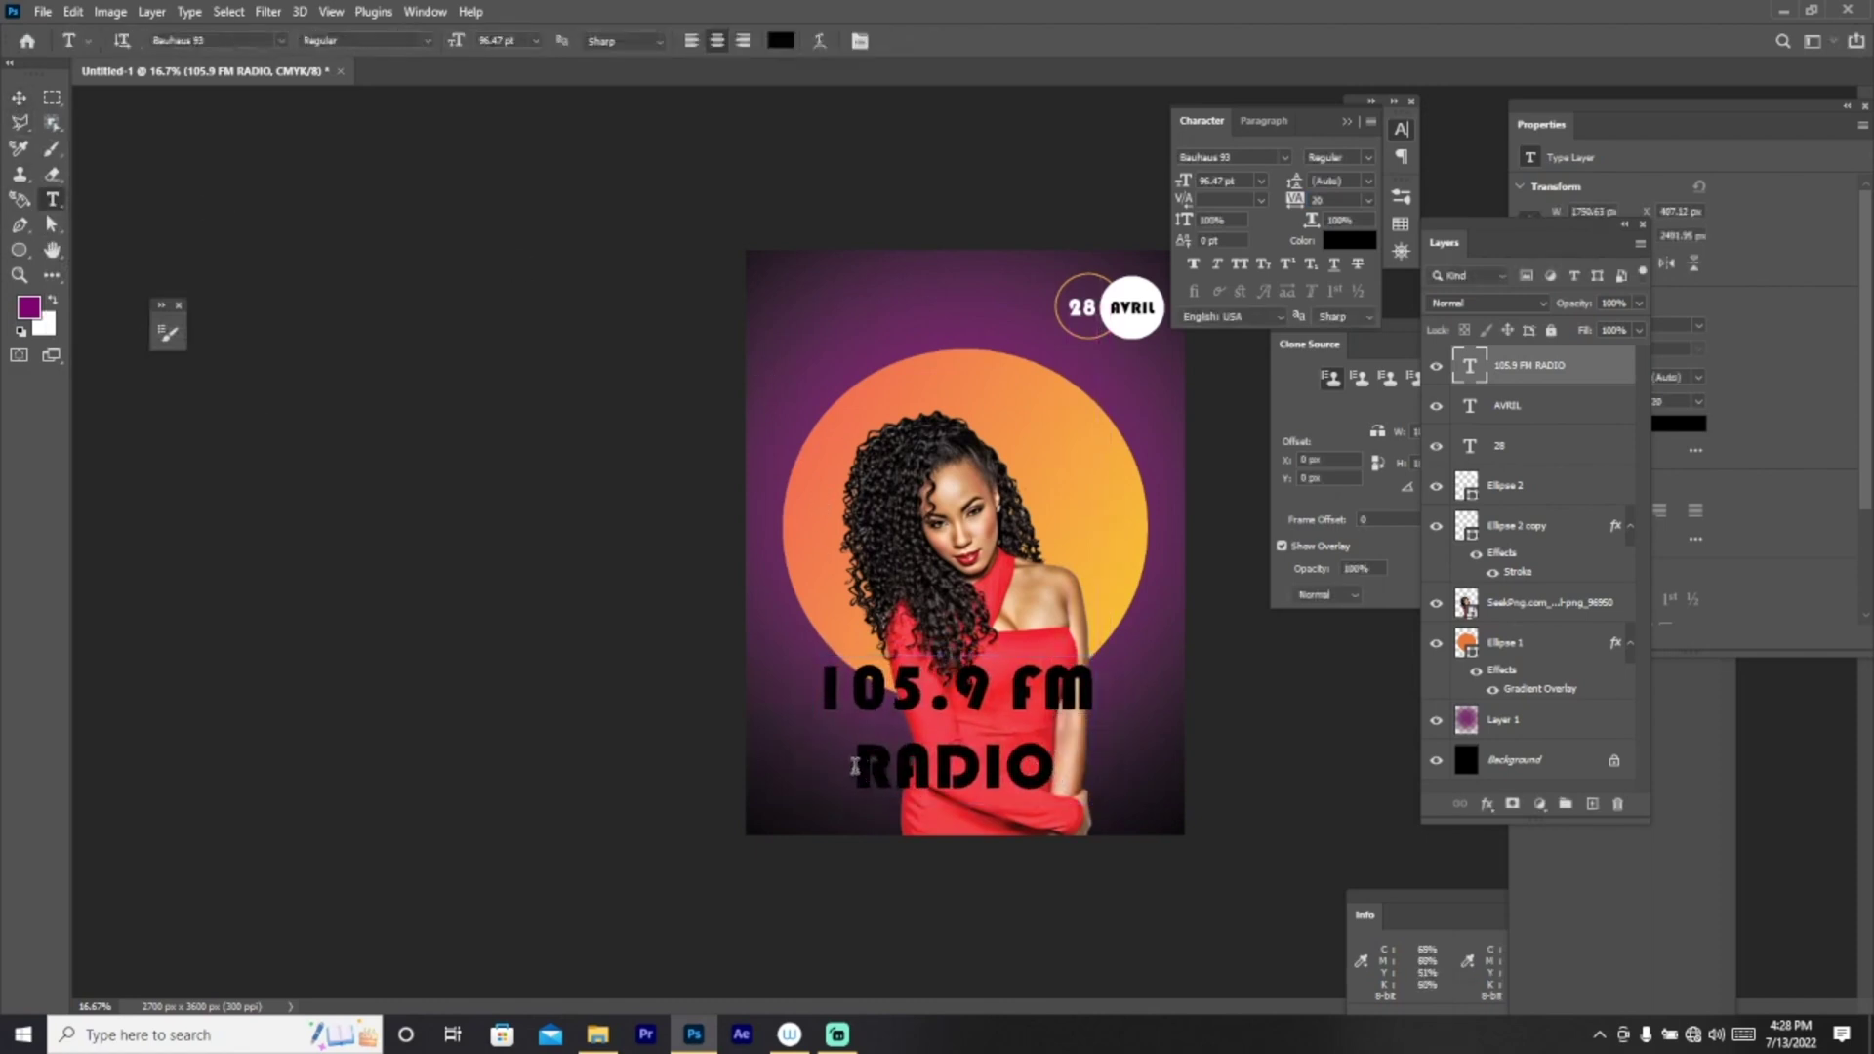
pyautogui.click(1066, 778)
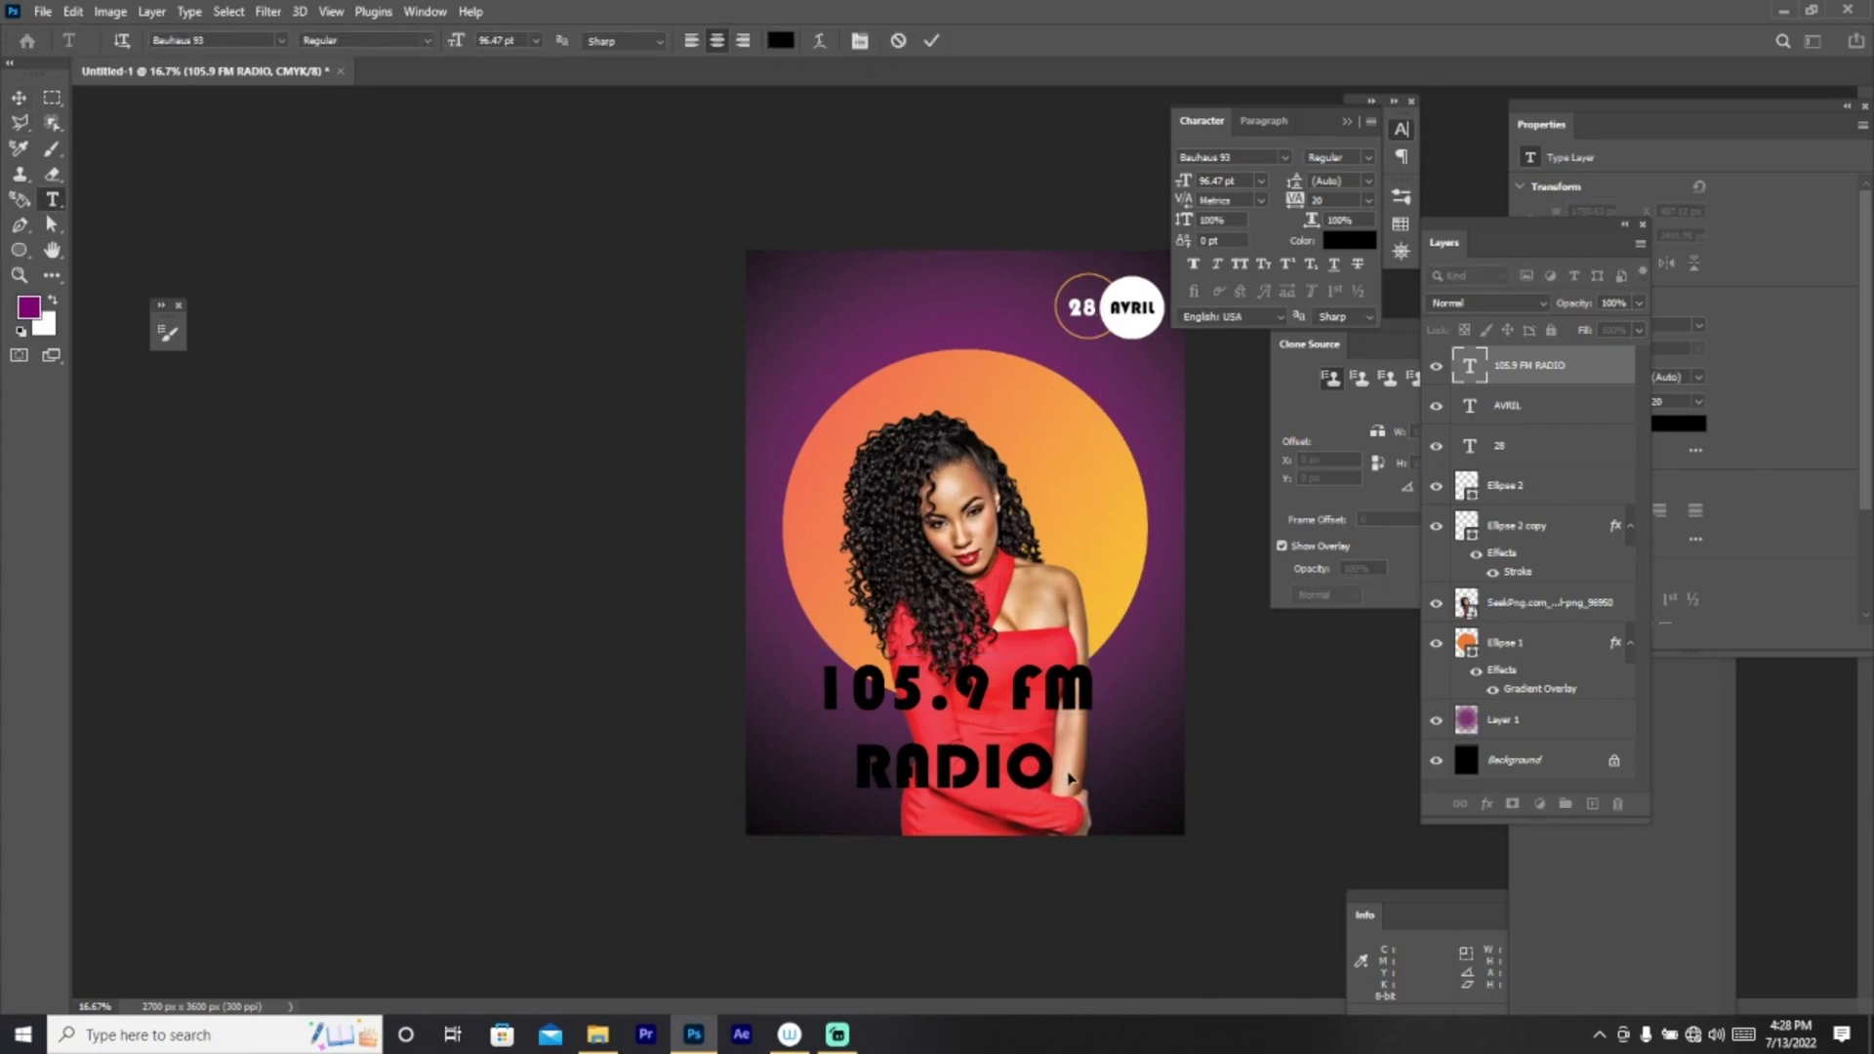
pyautogui.press('BackSpace')
pyautogui.press('BackSpace')
pyautogui.press('BackSpace')
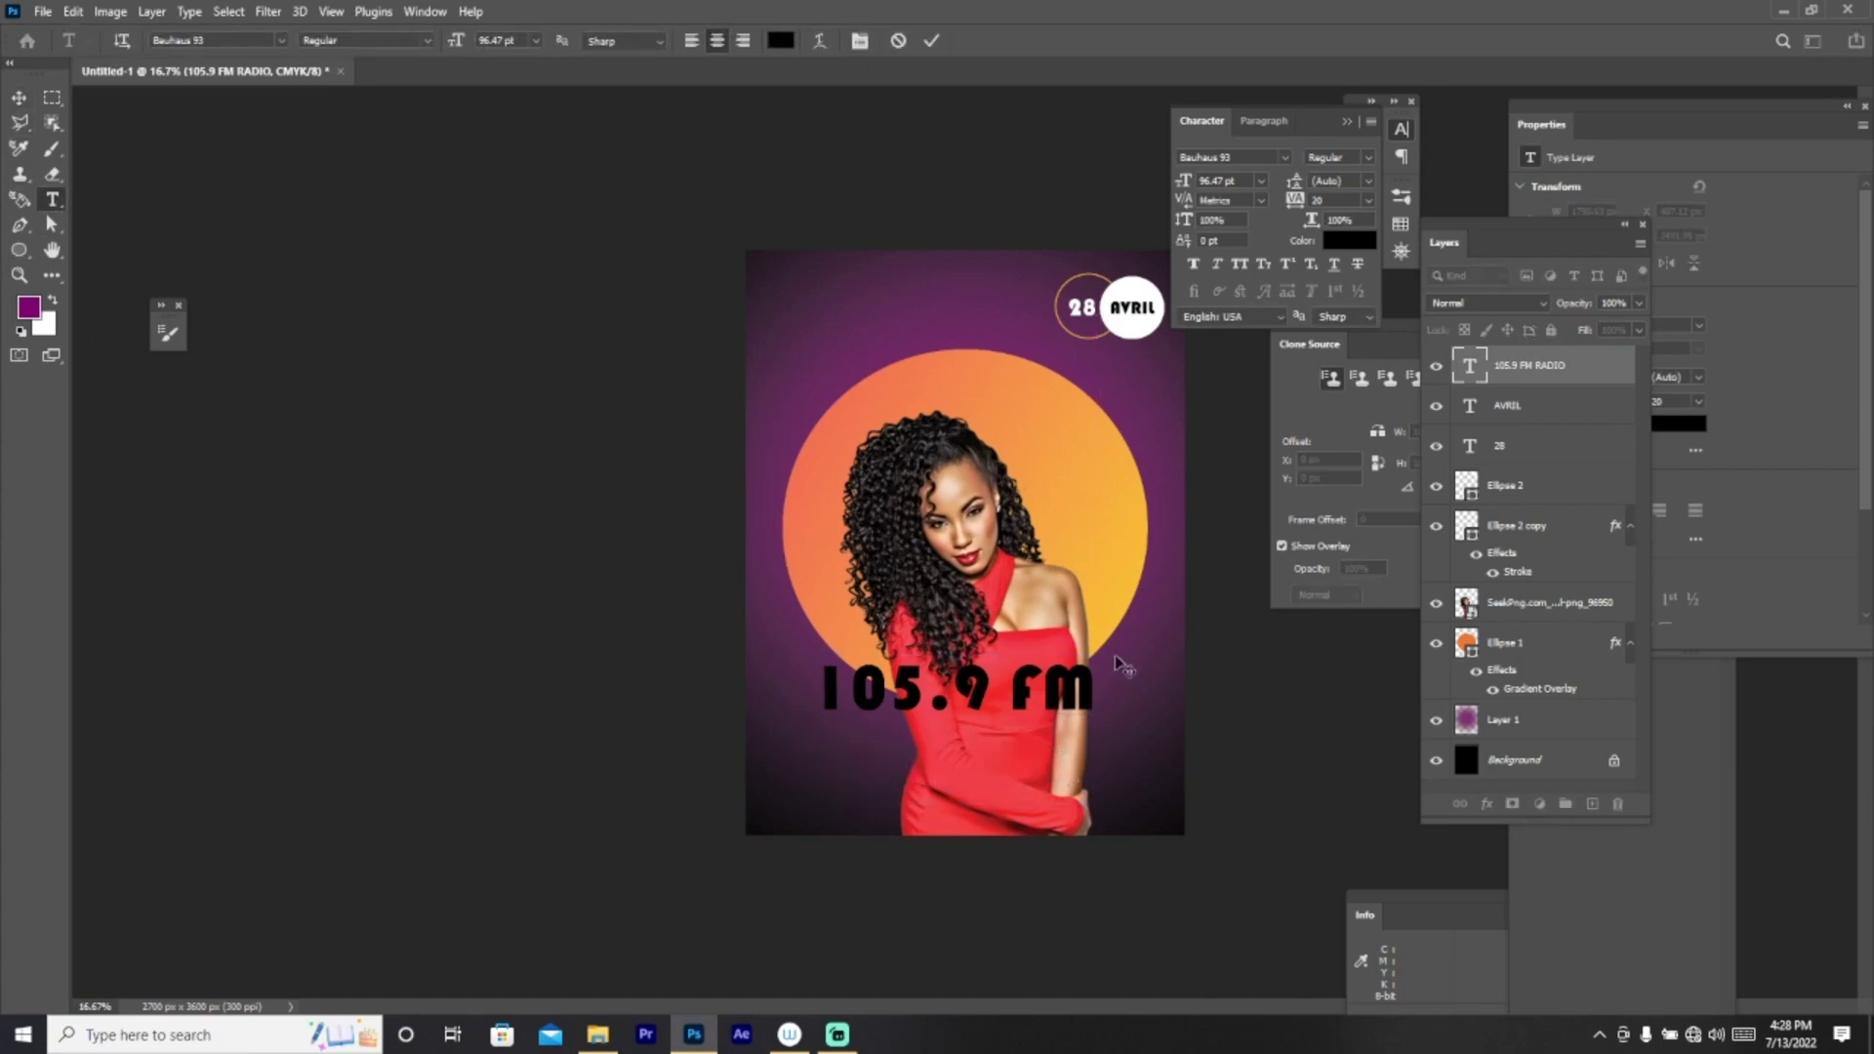
# Step: Move 105.9 FM lower and add a separate RADIO text layer just beneath it
pyautogui.click(1516, 380)
pyautogui.click(18, 97)
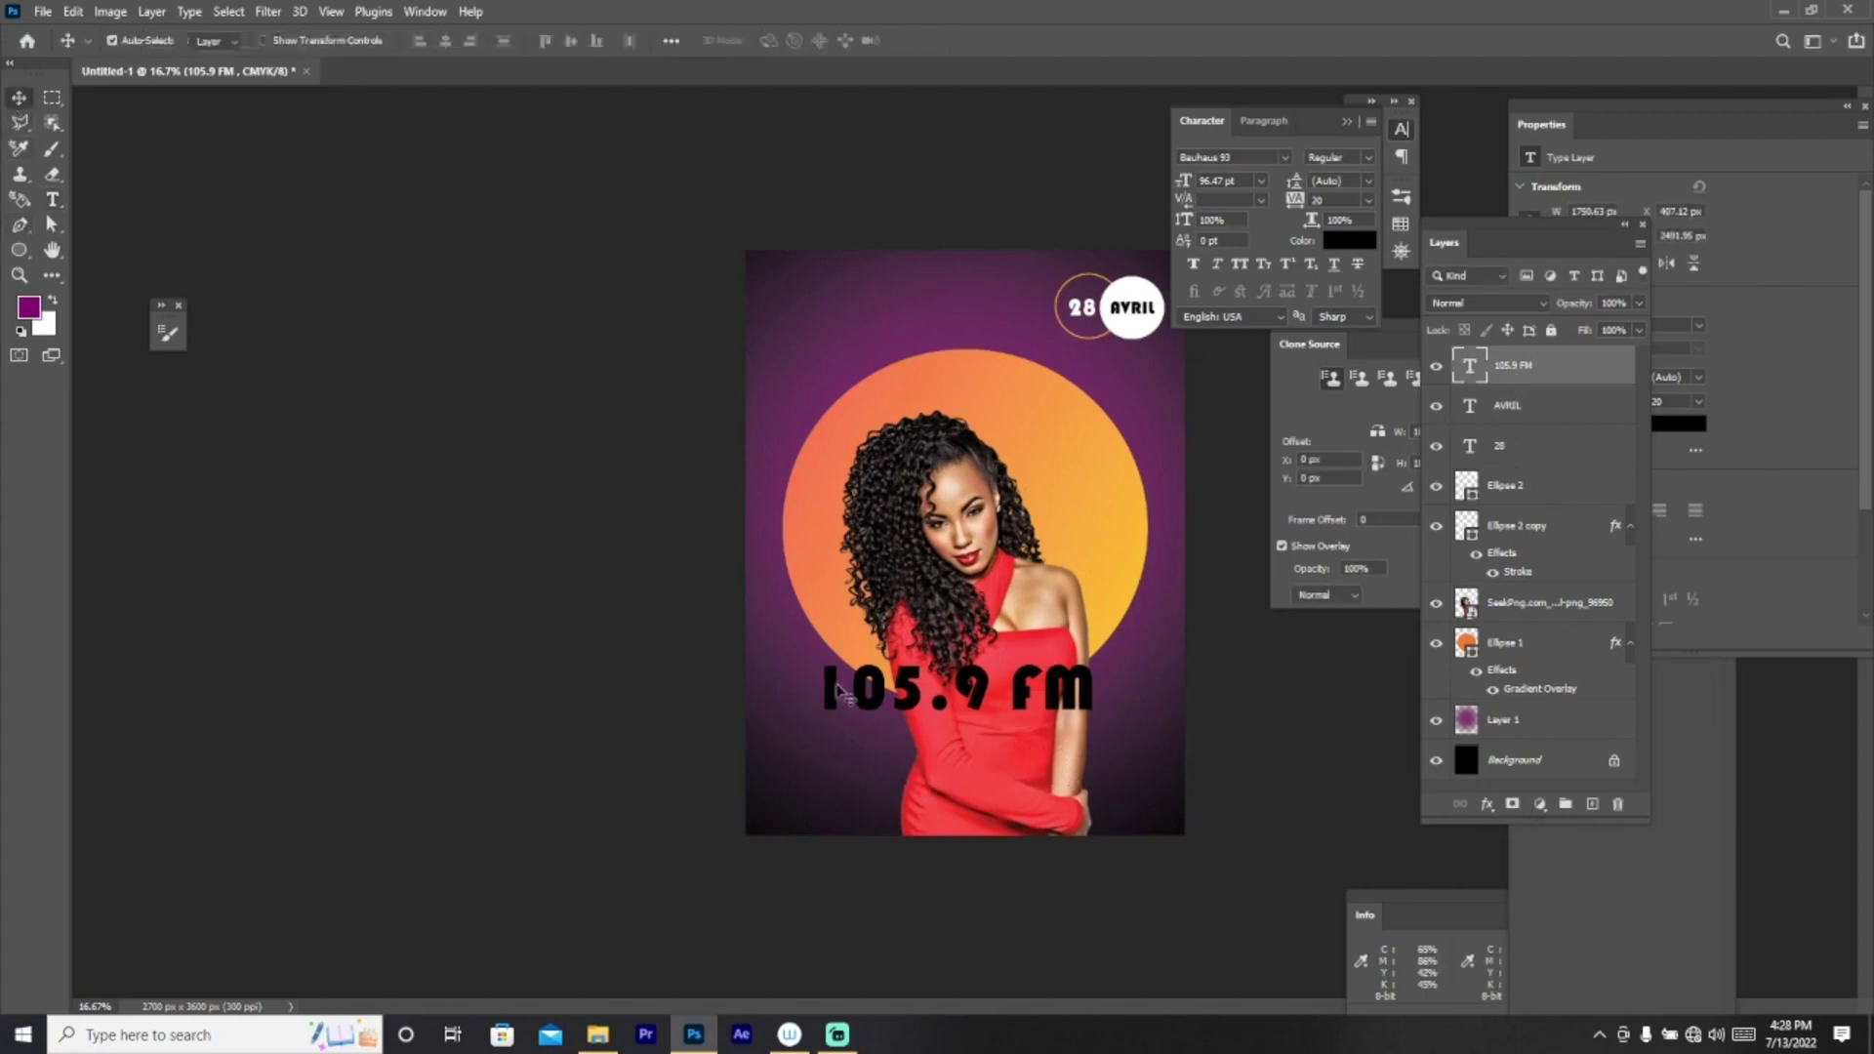
pyautogui.moveTo(914, 680); pyautogui.dragTo(907, 742)
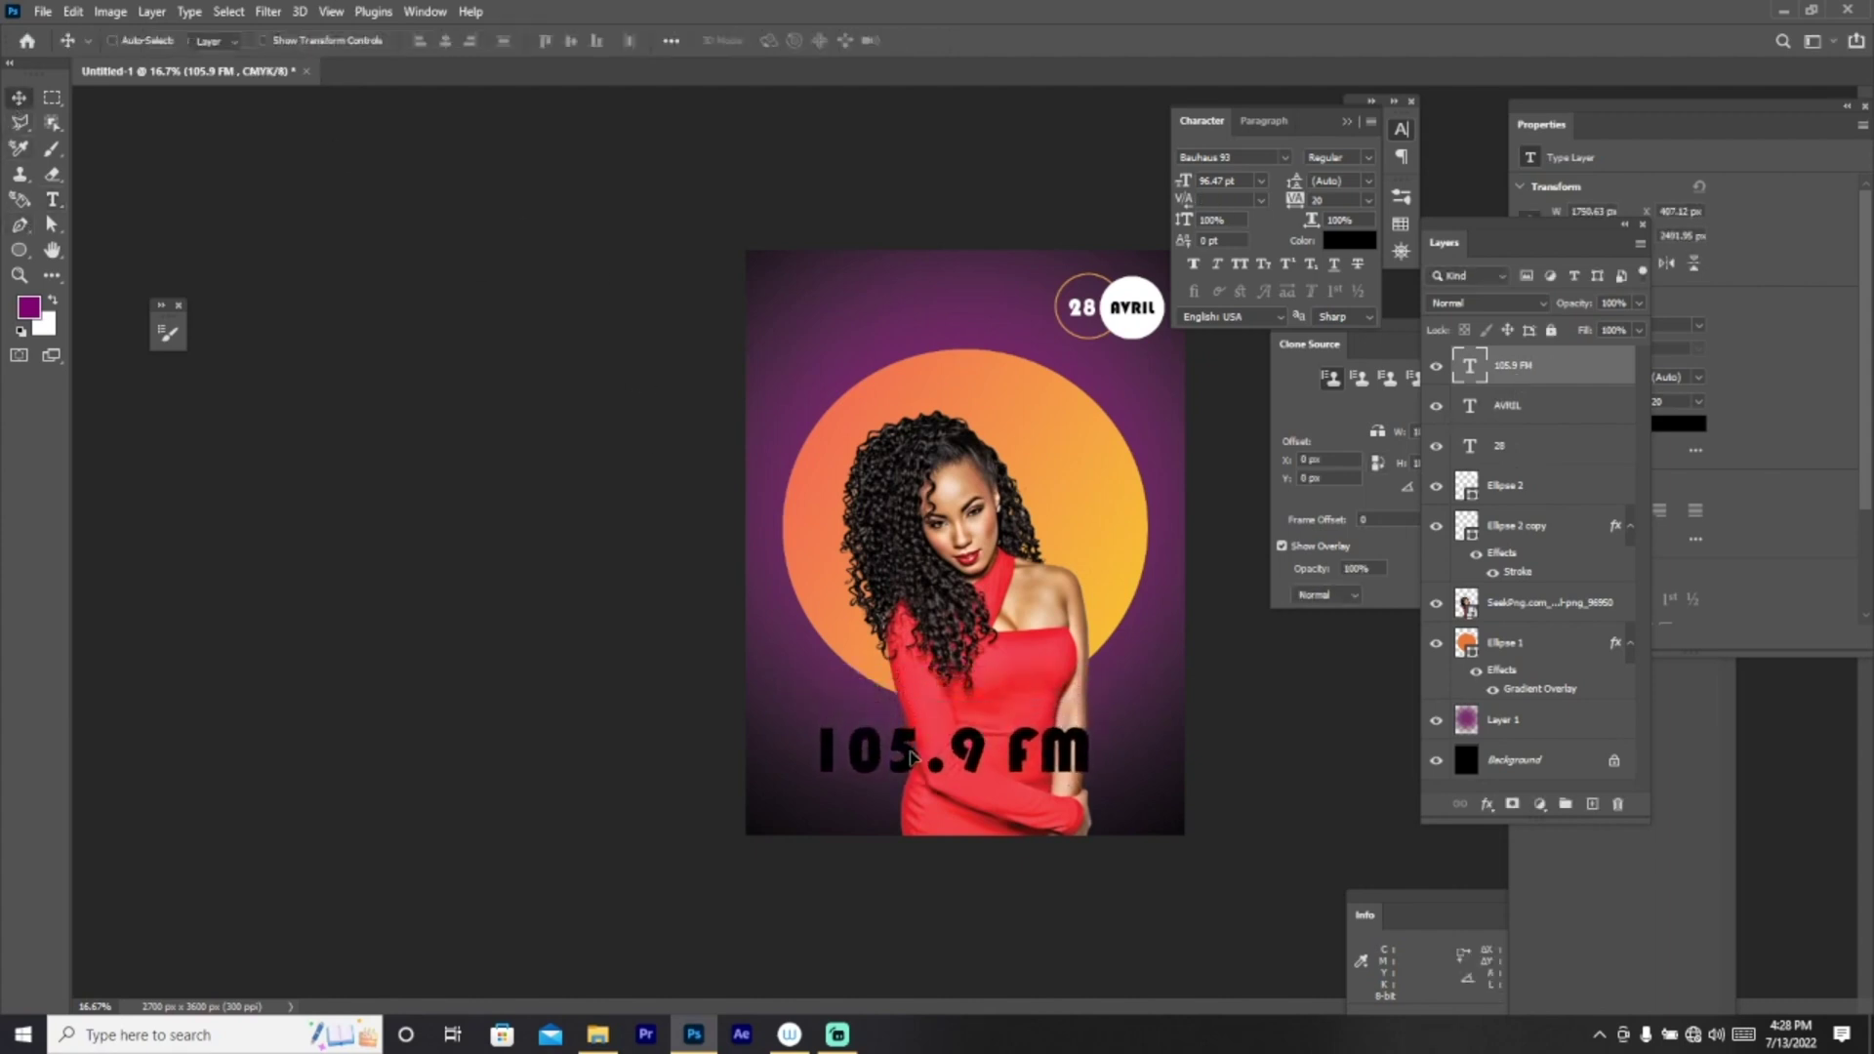
pyautogui.click(53, 199)
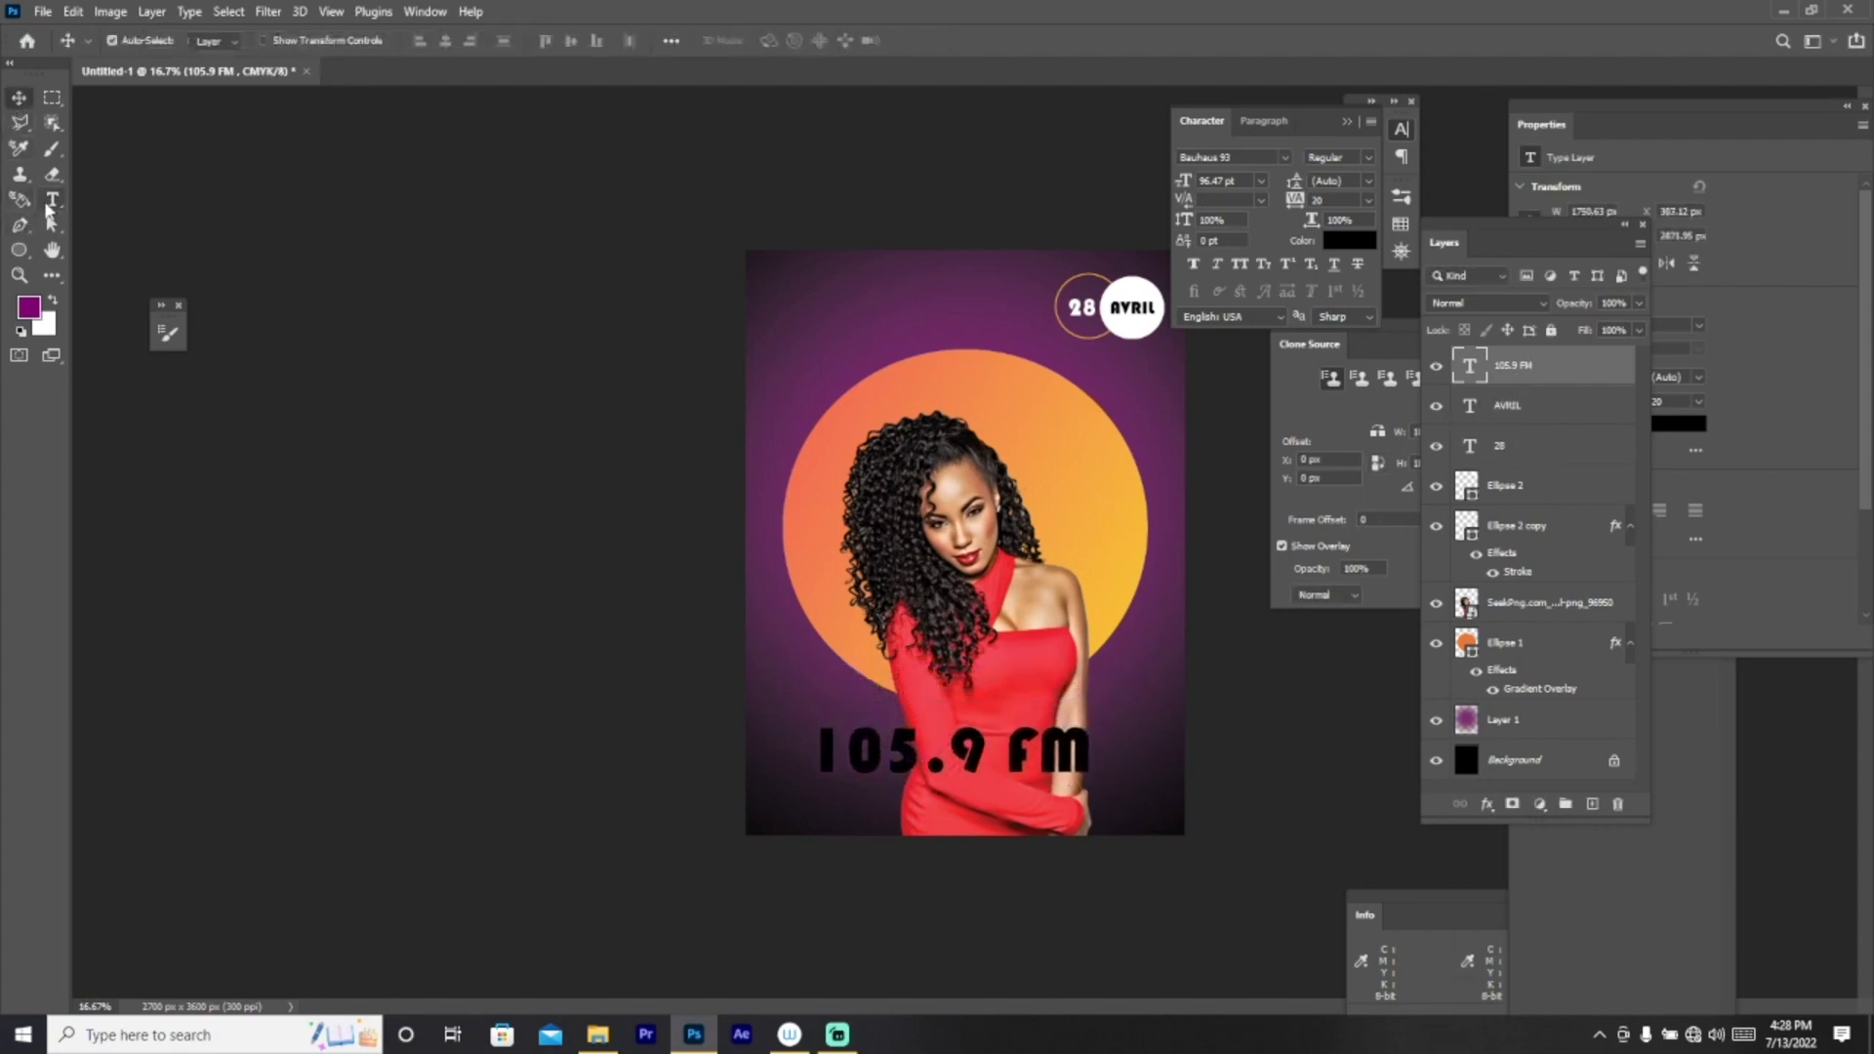
pyautogui.click(810, 696)
pyautogui.write('RADIO')
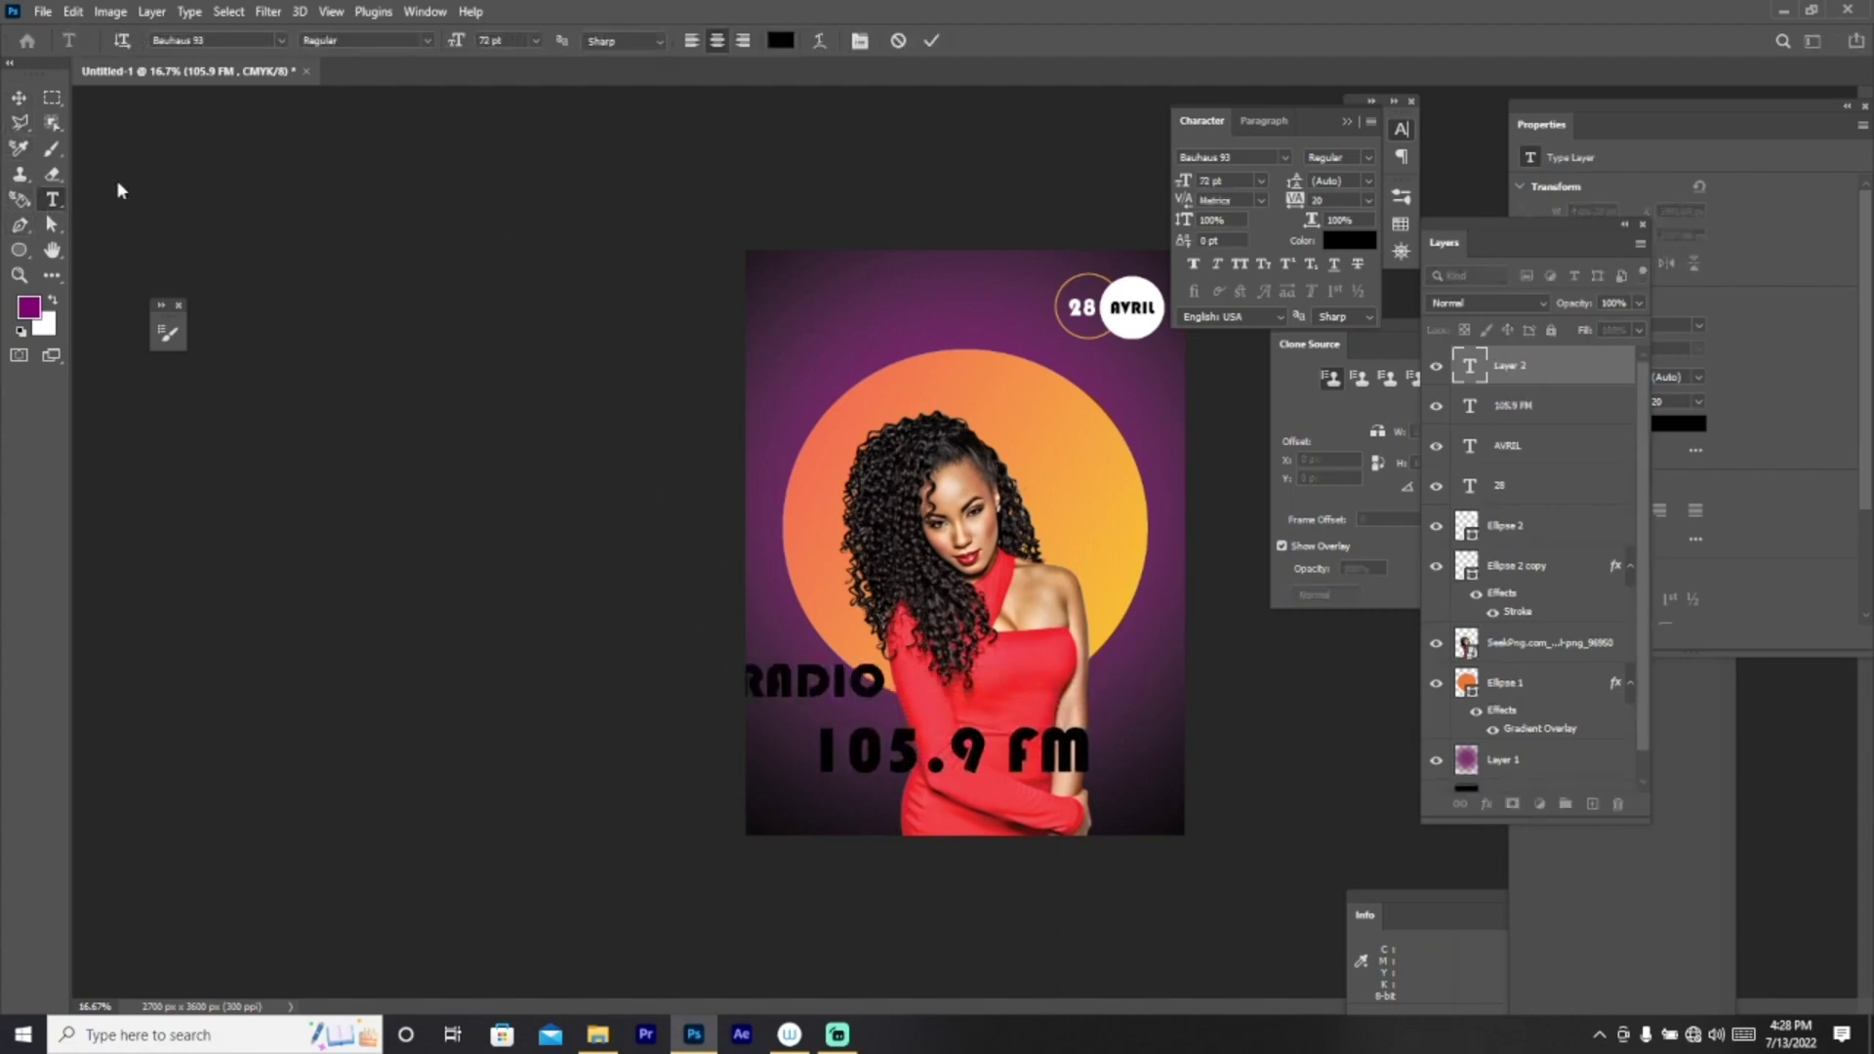
pyautogui.click(19, 98)
pyautogui.moveTo(797, 703)
pyautogui.mouseDown()
pyautogui.moveTo(845, 730)
pyautogui.moveTo(894, 831)
pyautogui.mouseUp()
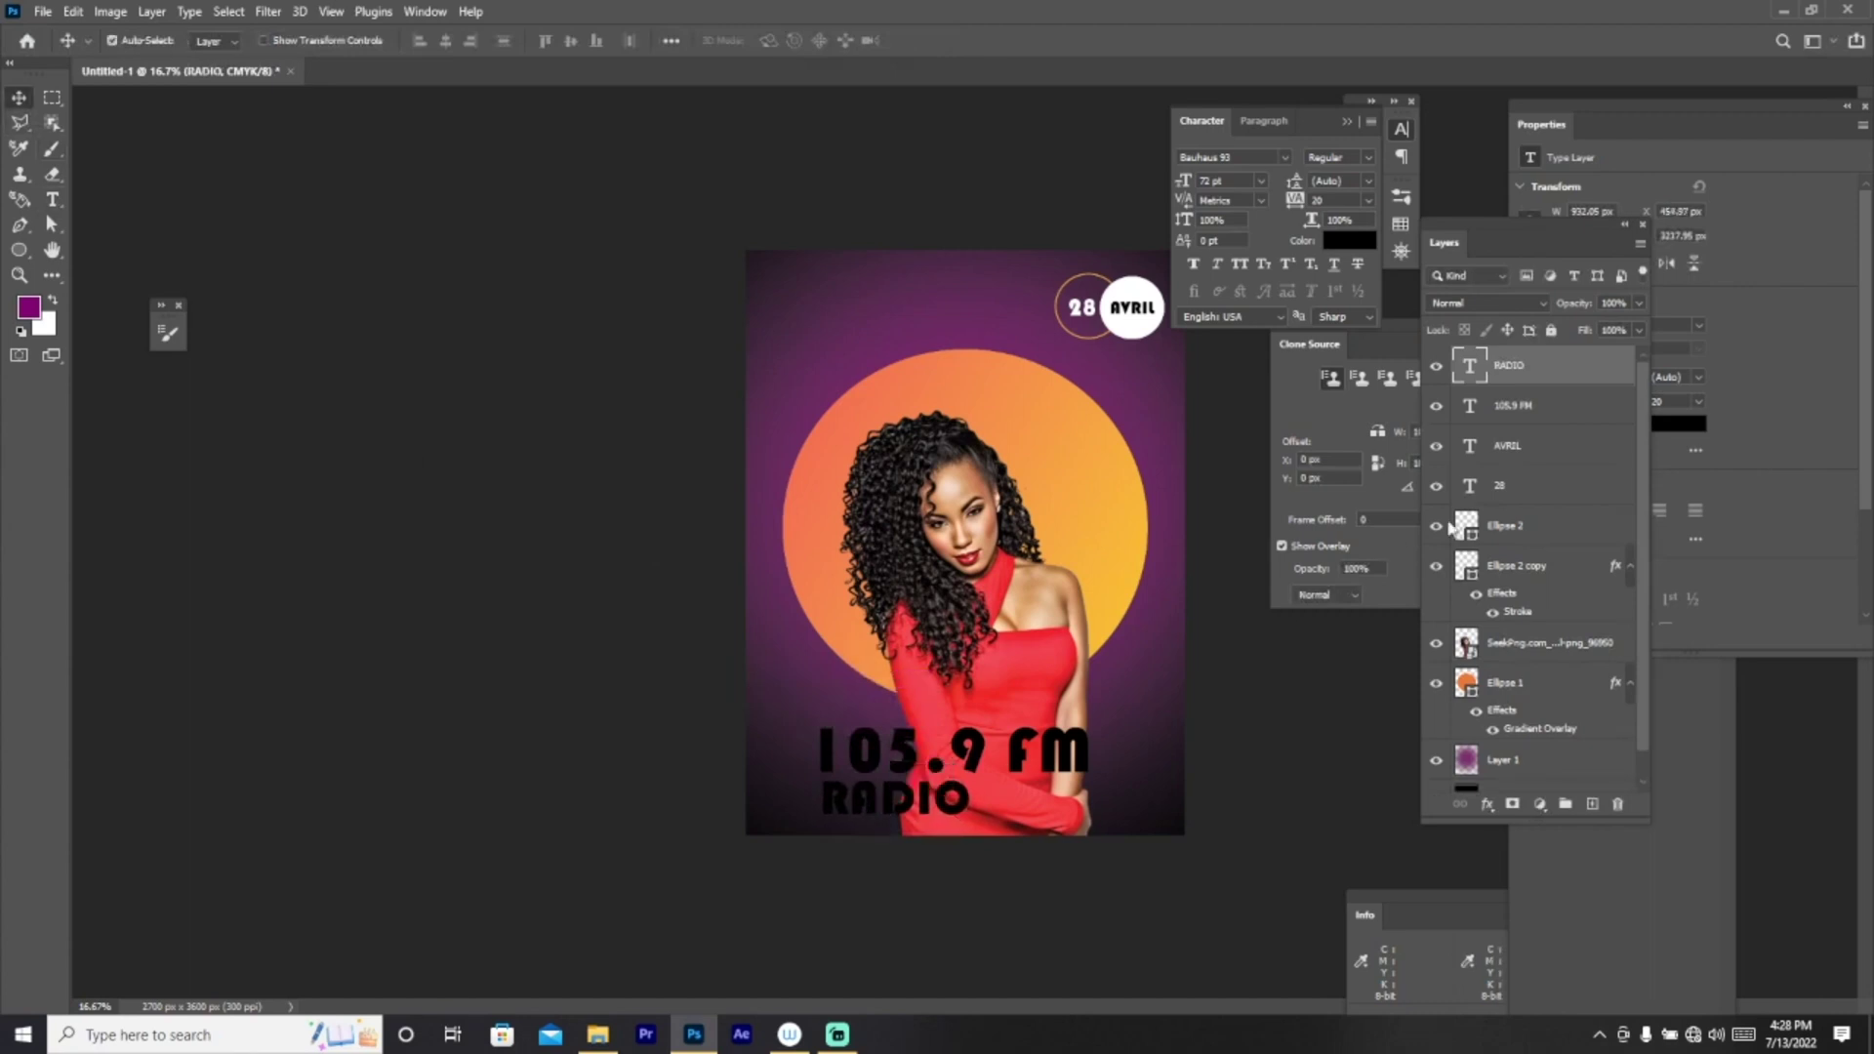
pyautogui.keyDown('shift'); pyautogui.click(1513, 405); pyautogui.keyUp('shift')
pyautogui.moveTo(893, 772); pyautogui.dragTo(893, 715)
# Step: Enlarge RADIO to about 141% and align 105.9 FM with it
pyautogui.click(1537, 379)
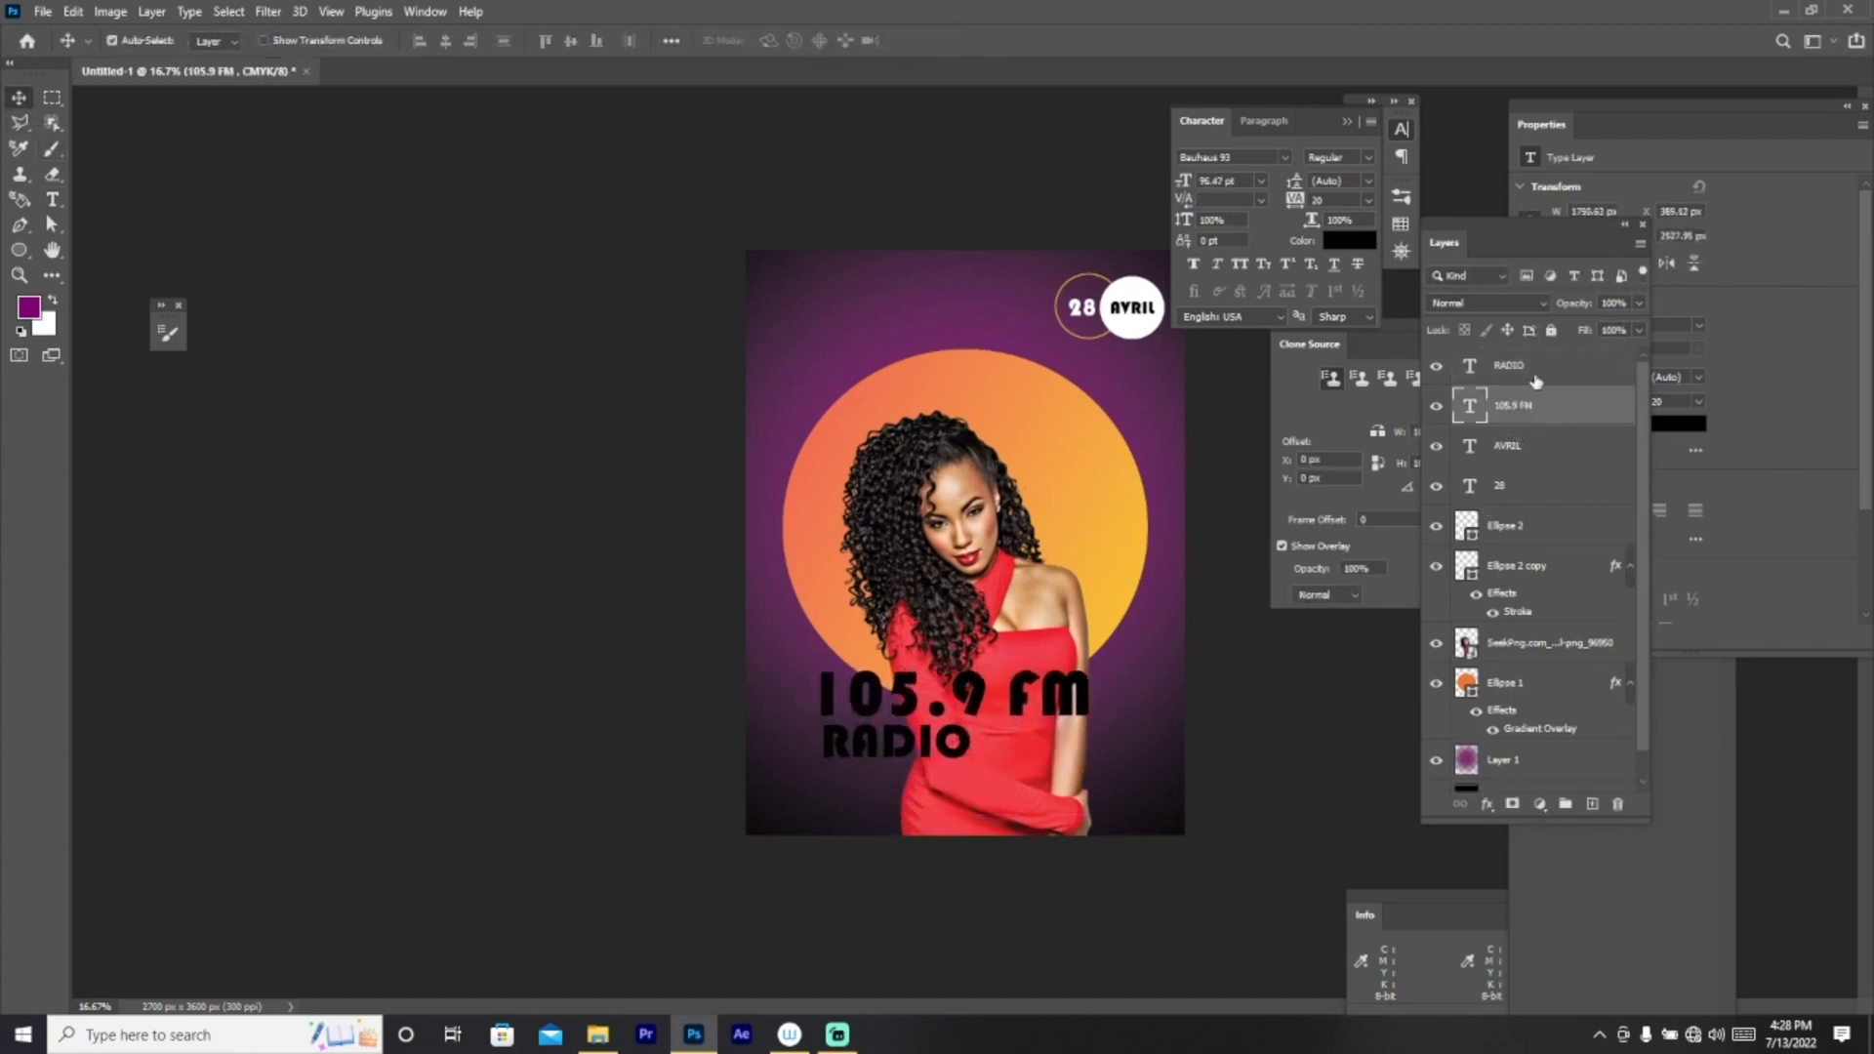
pyautogui.hotkey('ctrl', 't')
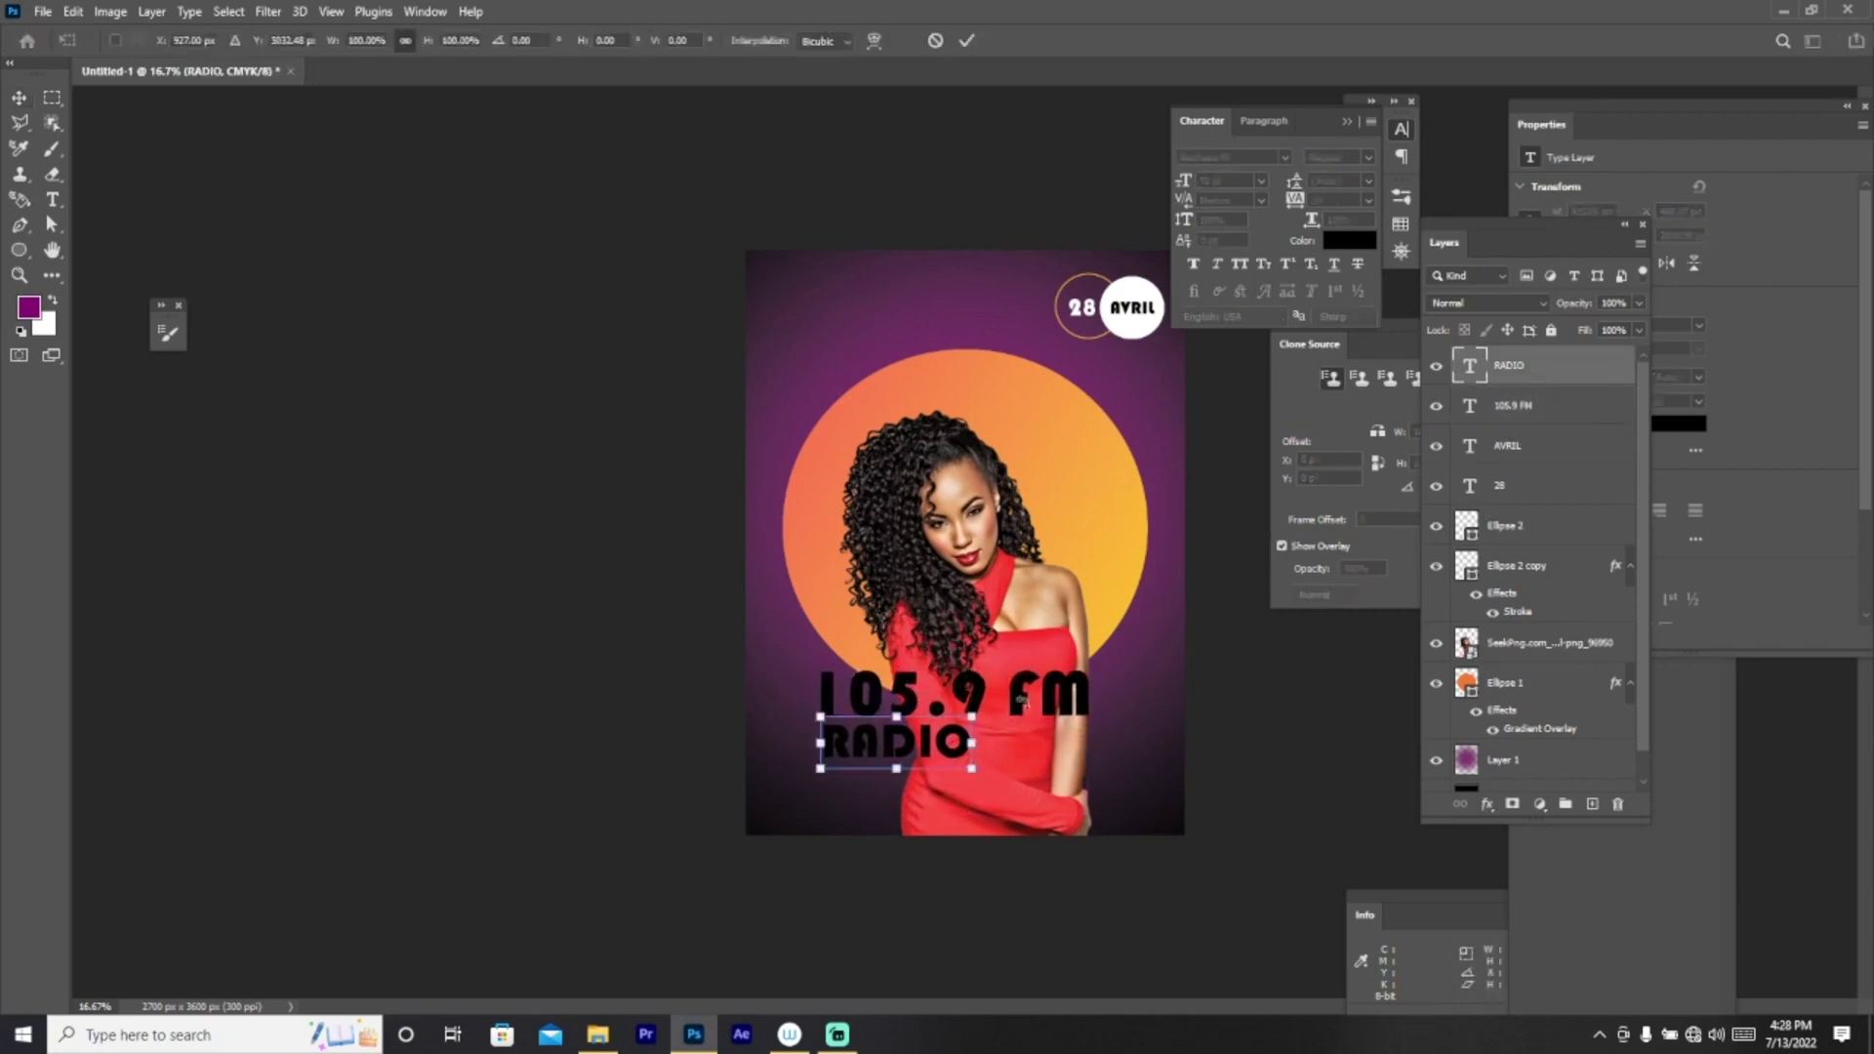
pyautogui.moveTo(971, 769); pyautogui.dragTo(1071, 838)
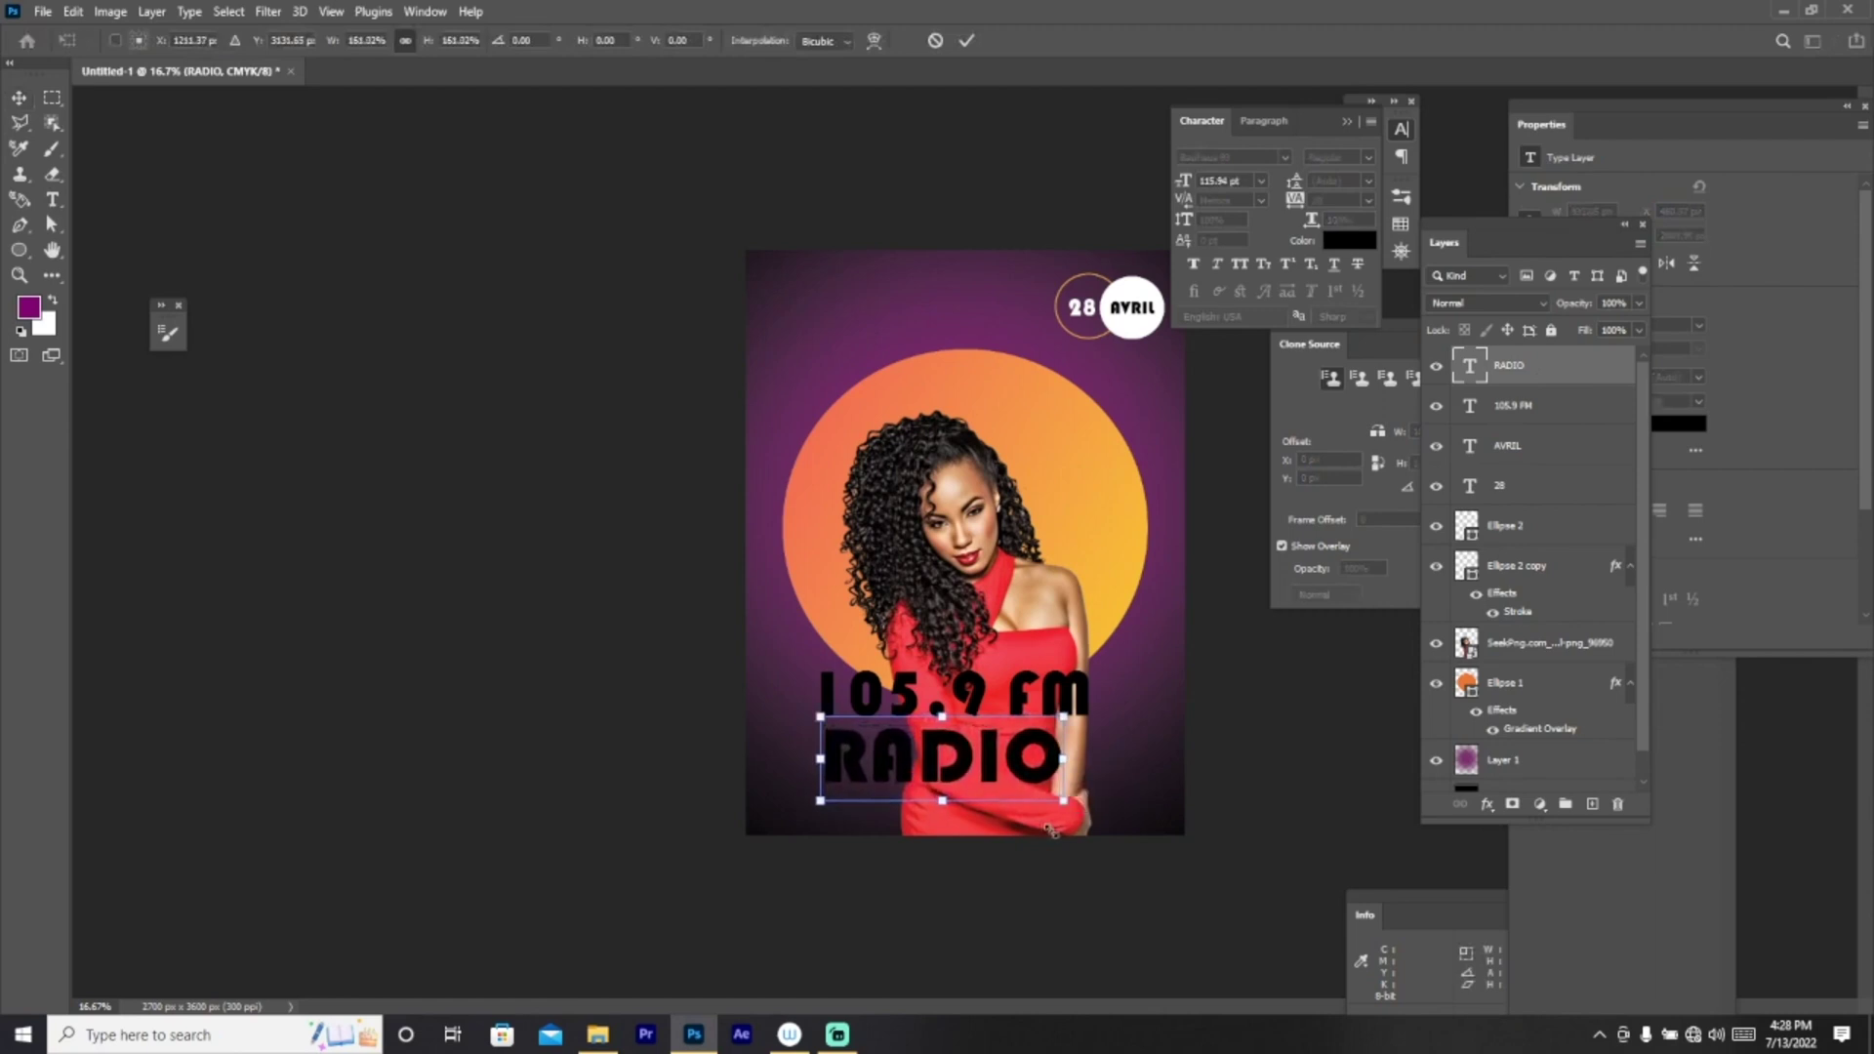
pyautogui.keyDown('shift'); pyautogui.click(1531, 410); pyautogui.keyUp('shift')
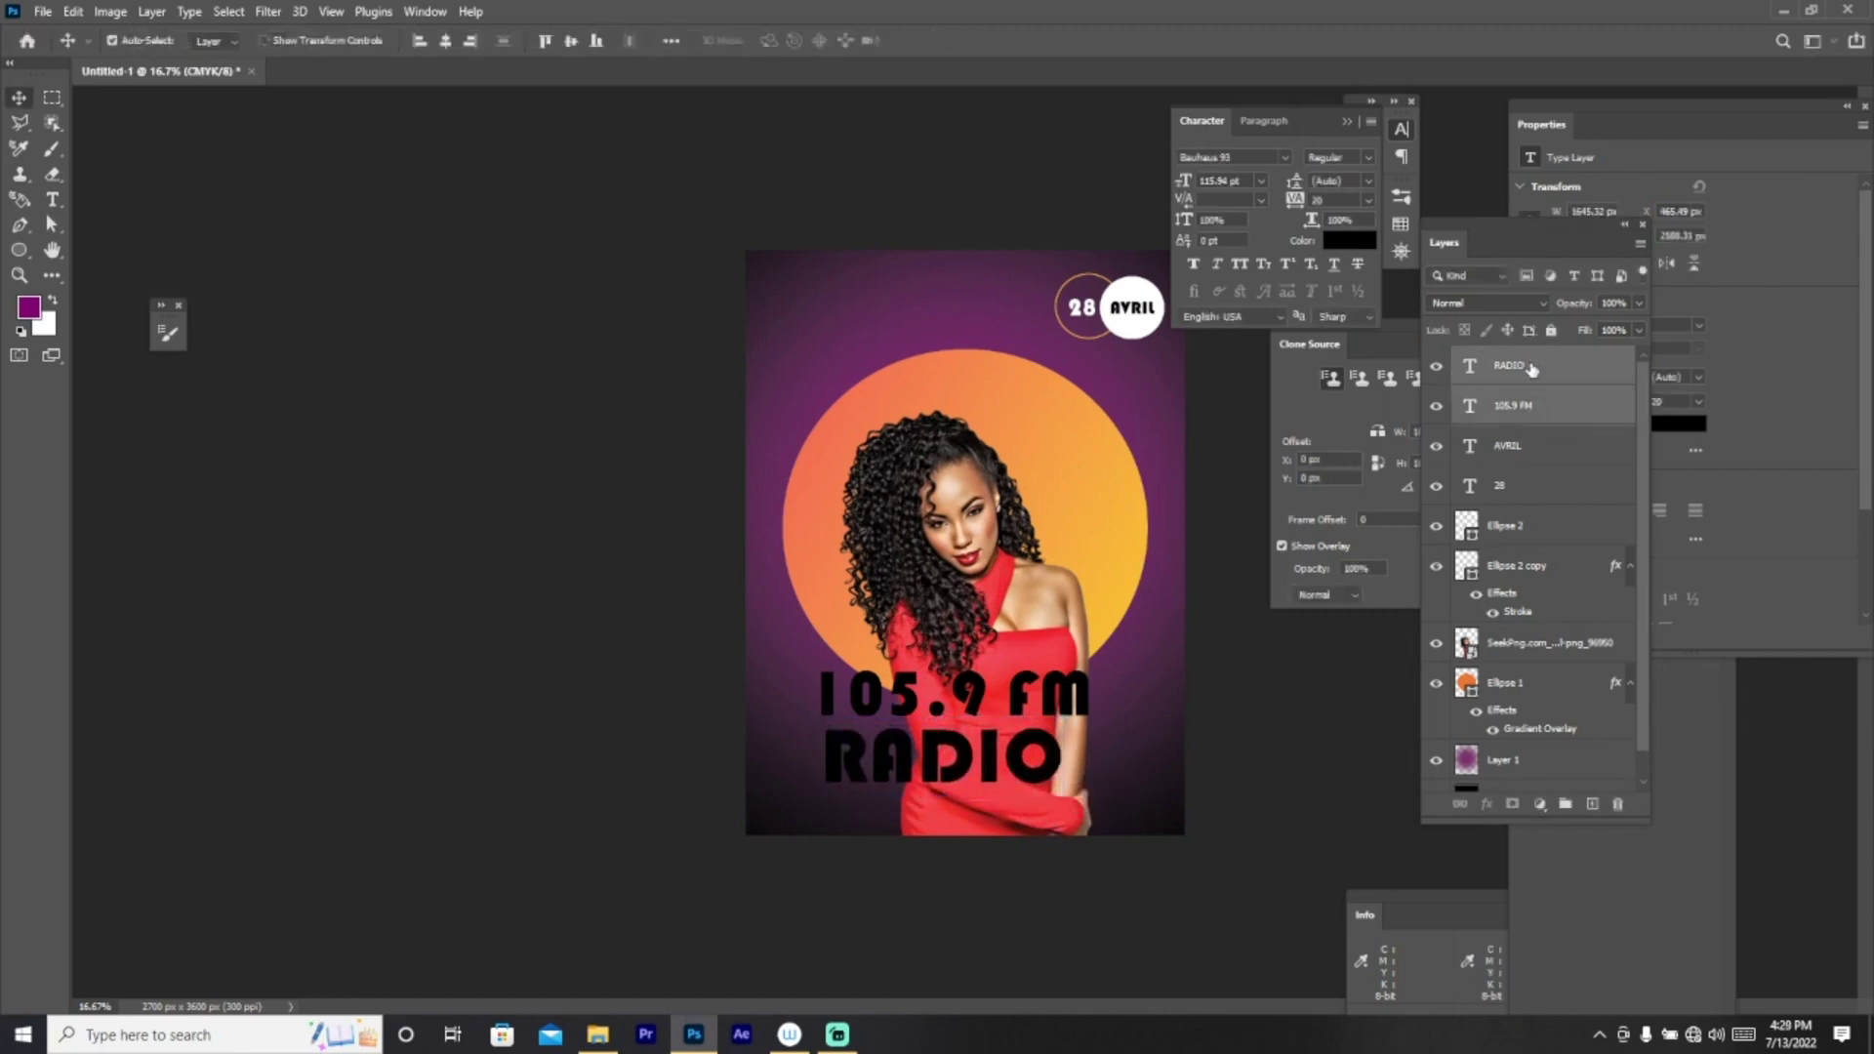
pyautogui.moveTo(910, 730); pyautogui.dragTo(904, 742)
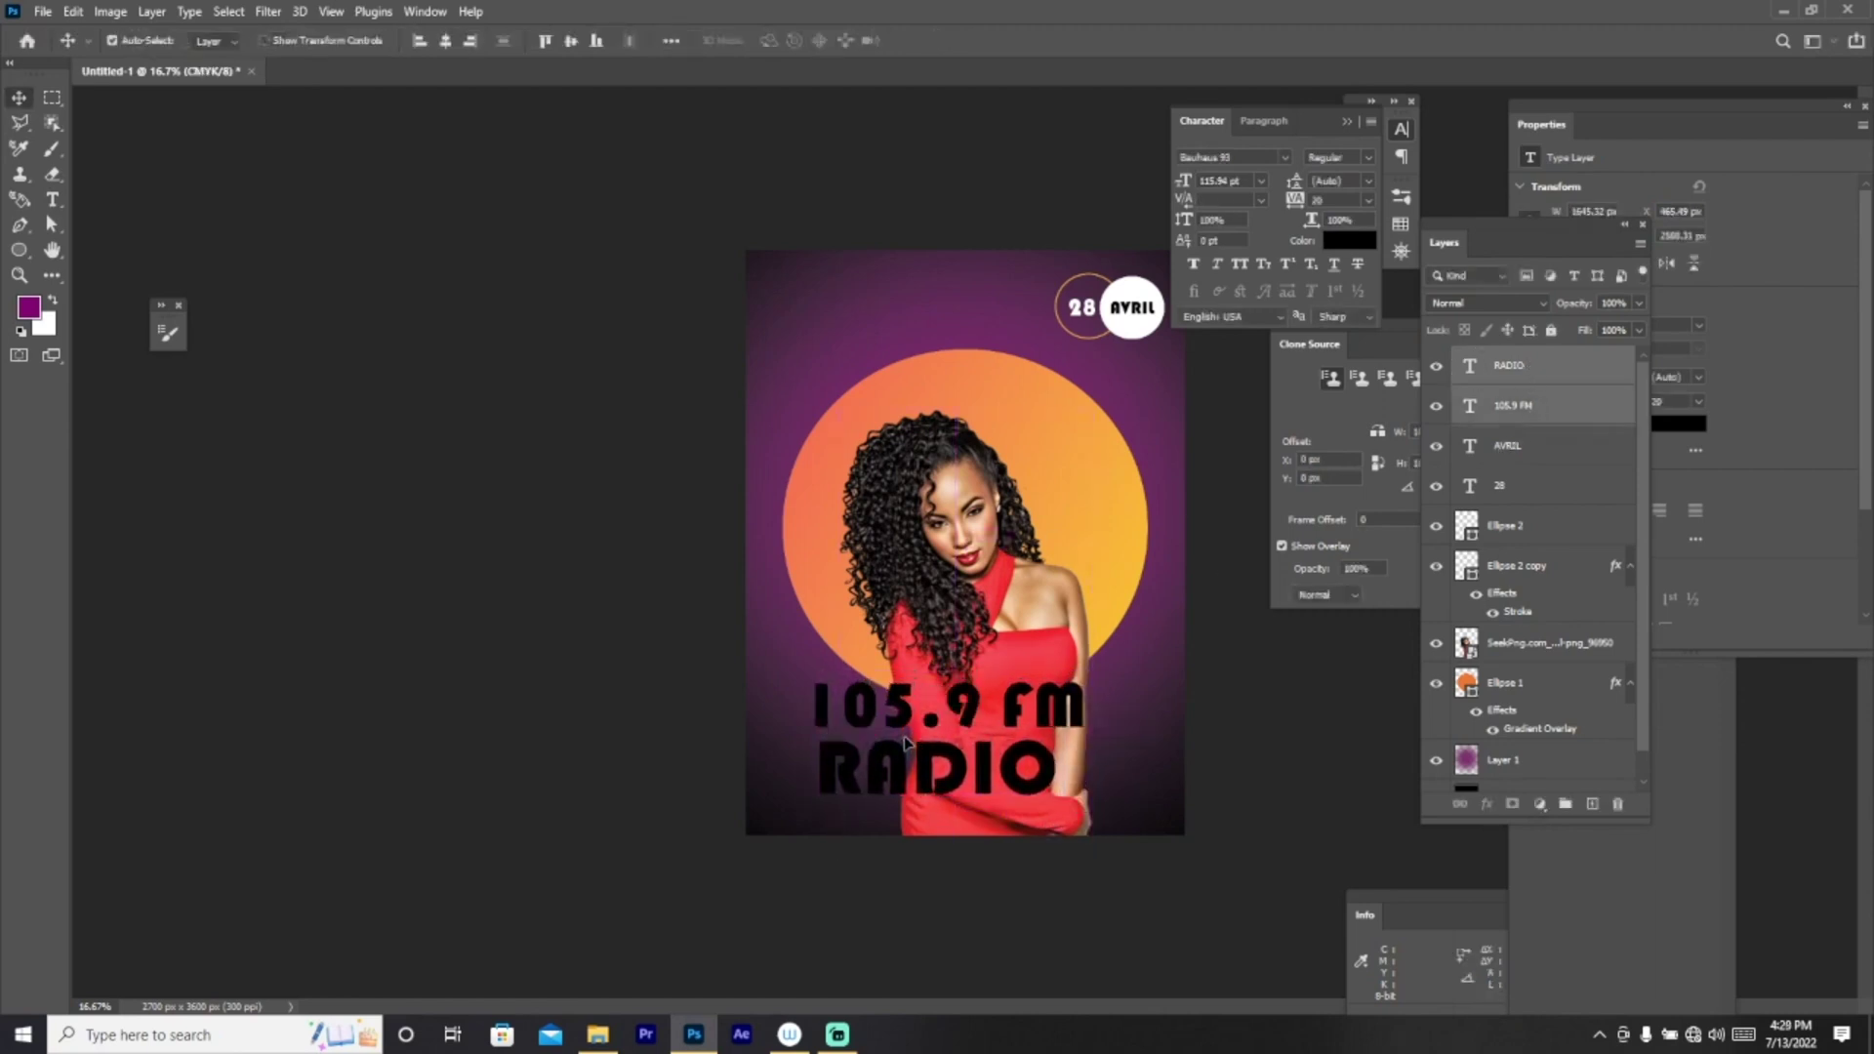
pyautogui.click(1547, 415)
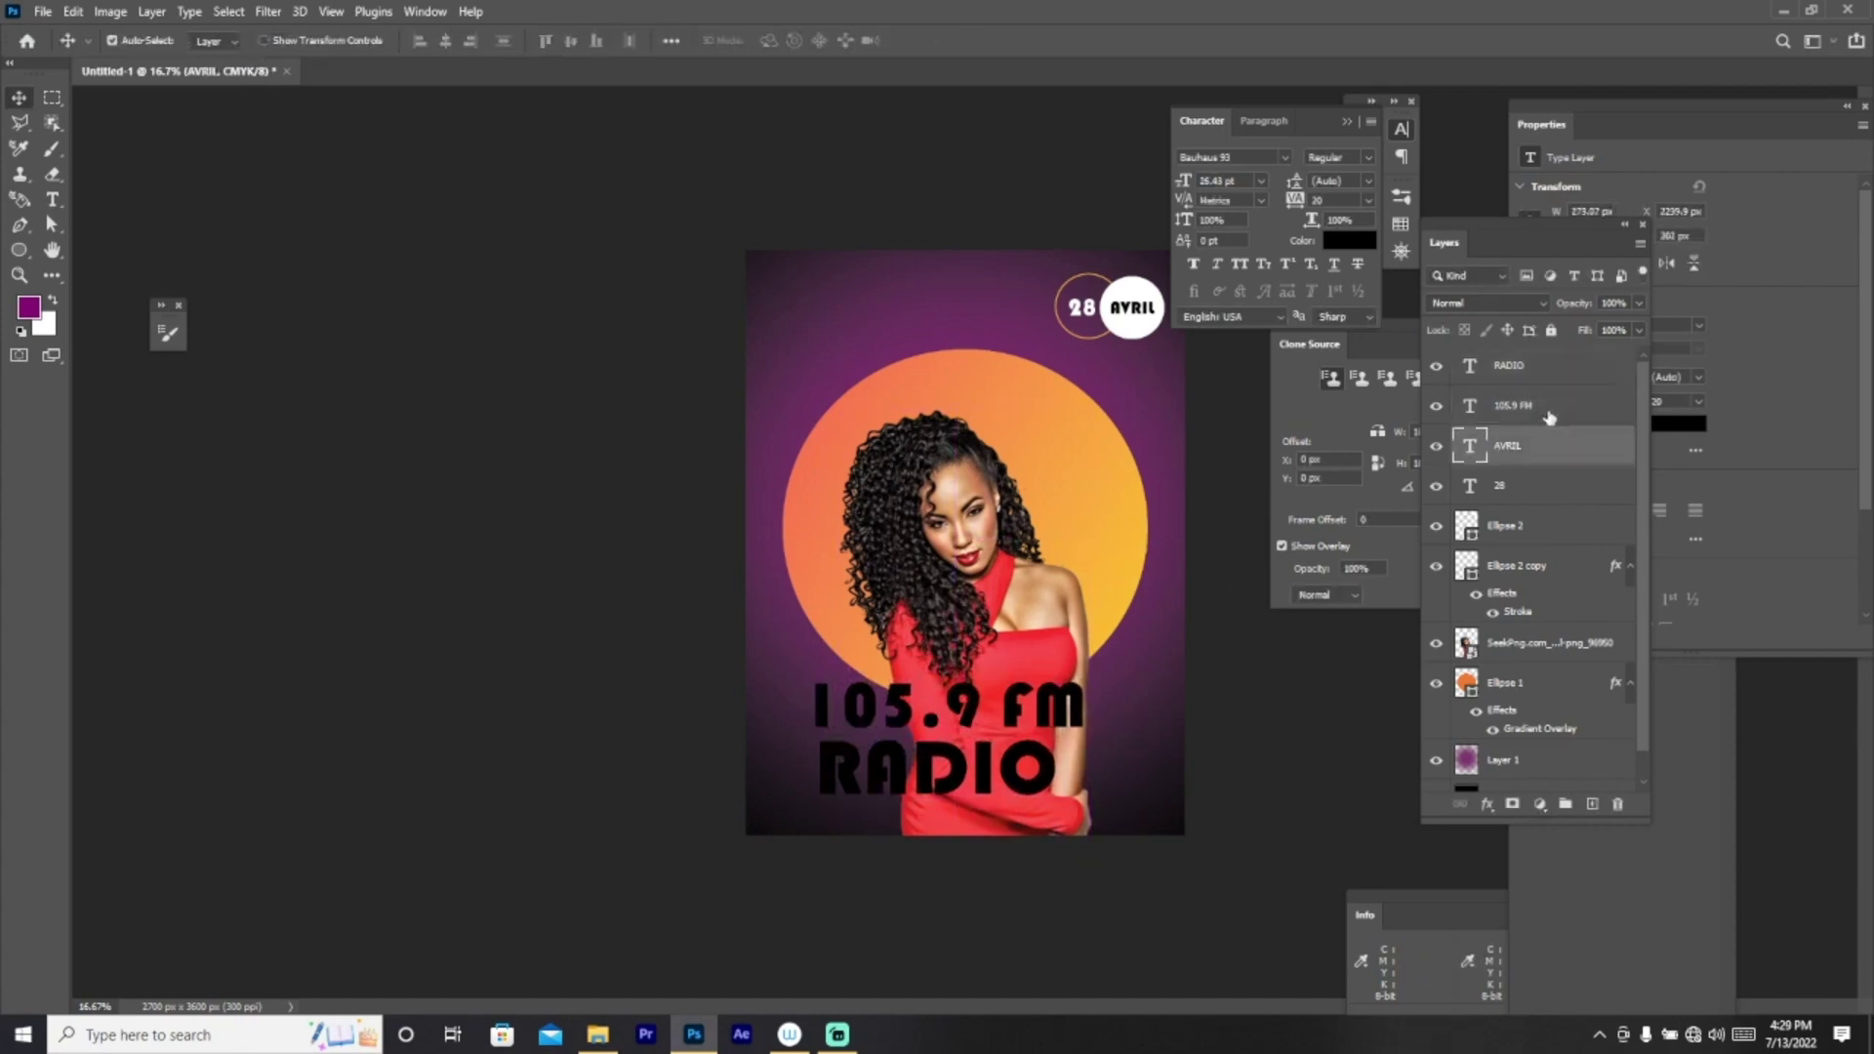
pyautogui.moveTo(851, 717); pyautogui.dragTo(857, 723)
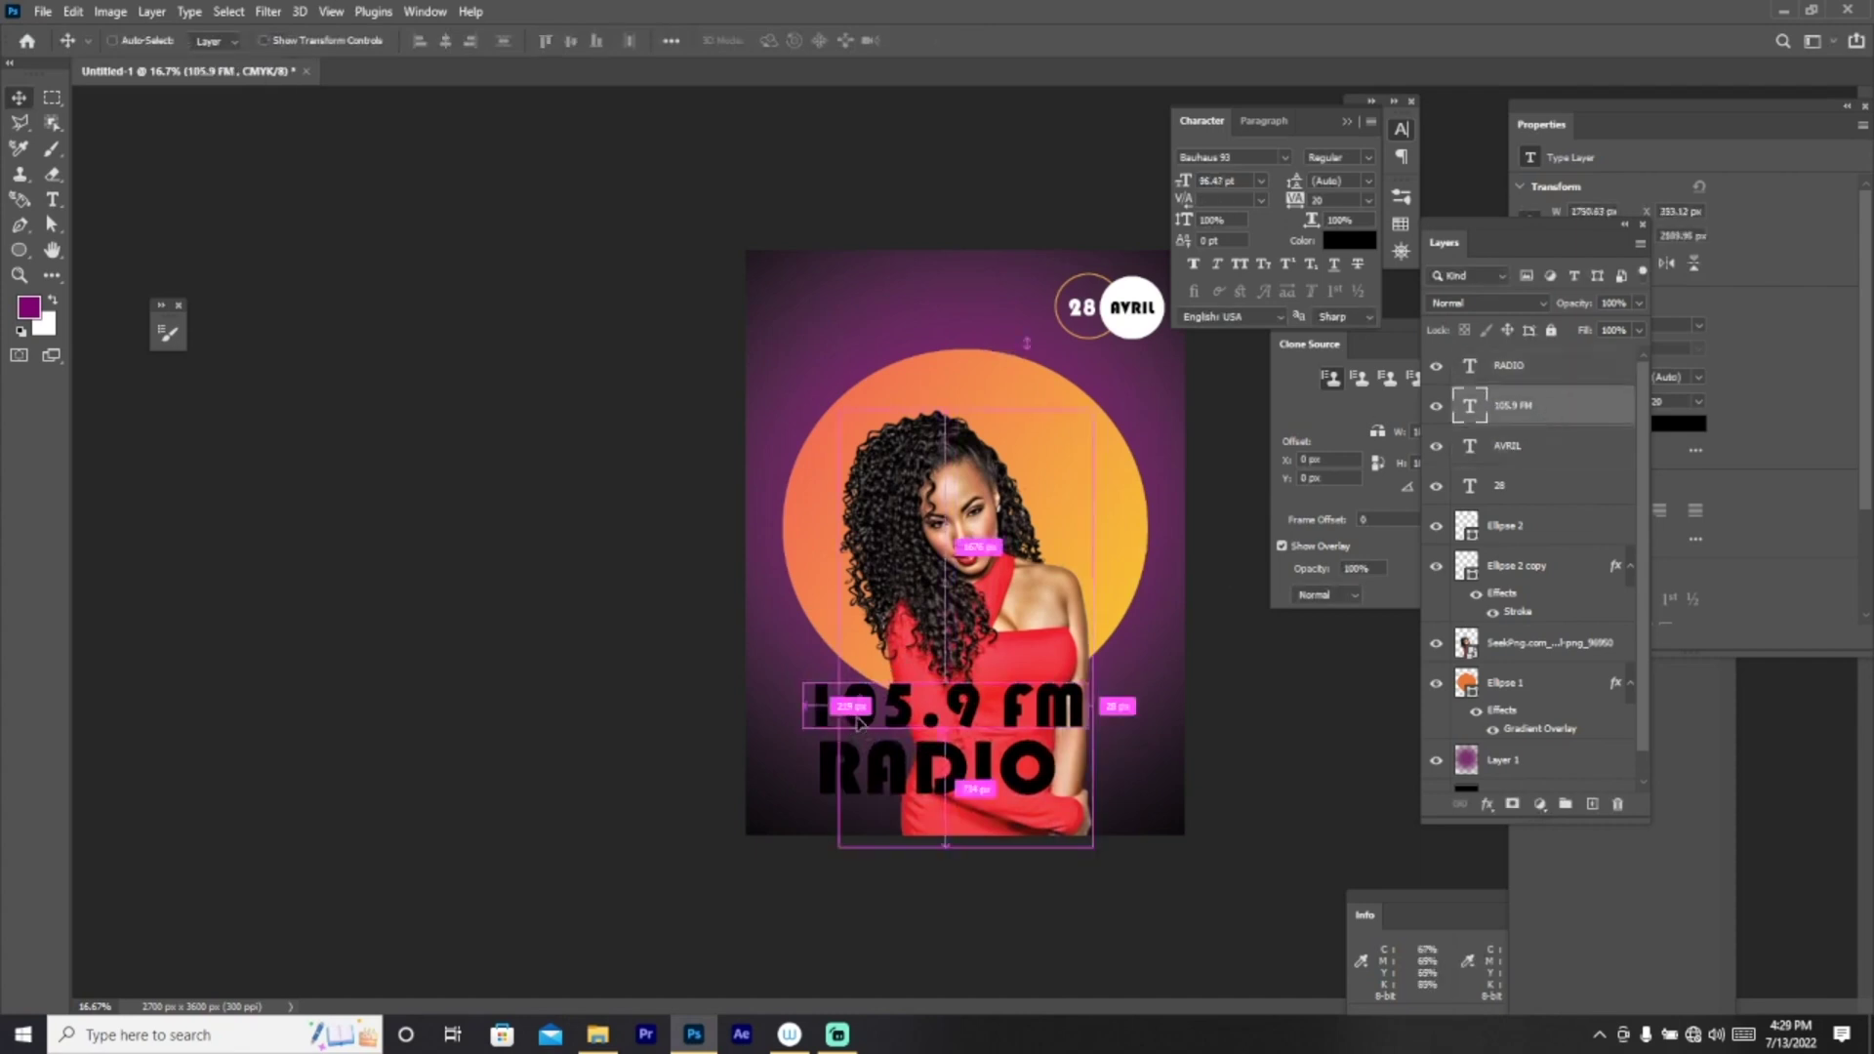
# Step: Scale RADIO up about 131% and settle both lines together near the bottom
pyautogui.click(1536, 374)
pyautogui.hotkey('ctrl', 't')
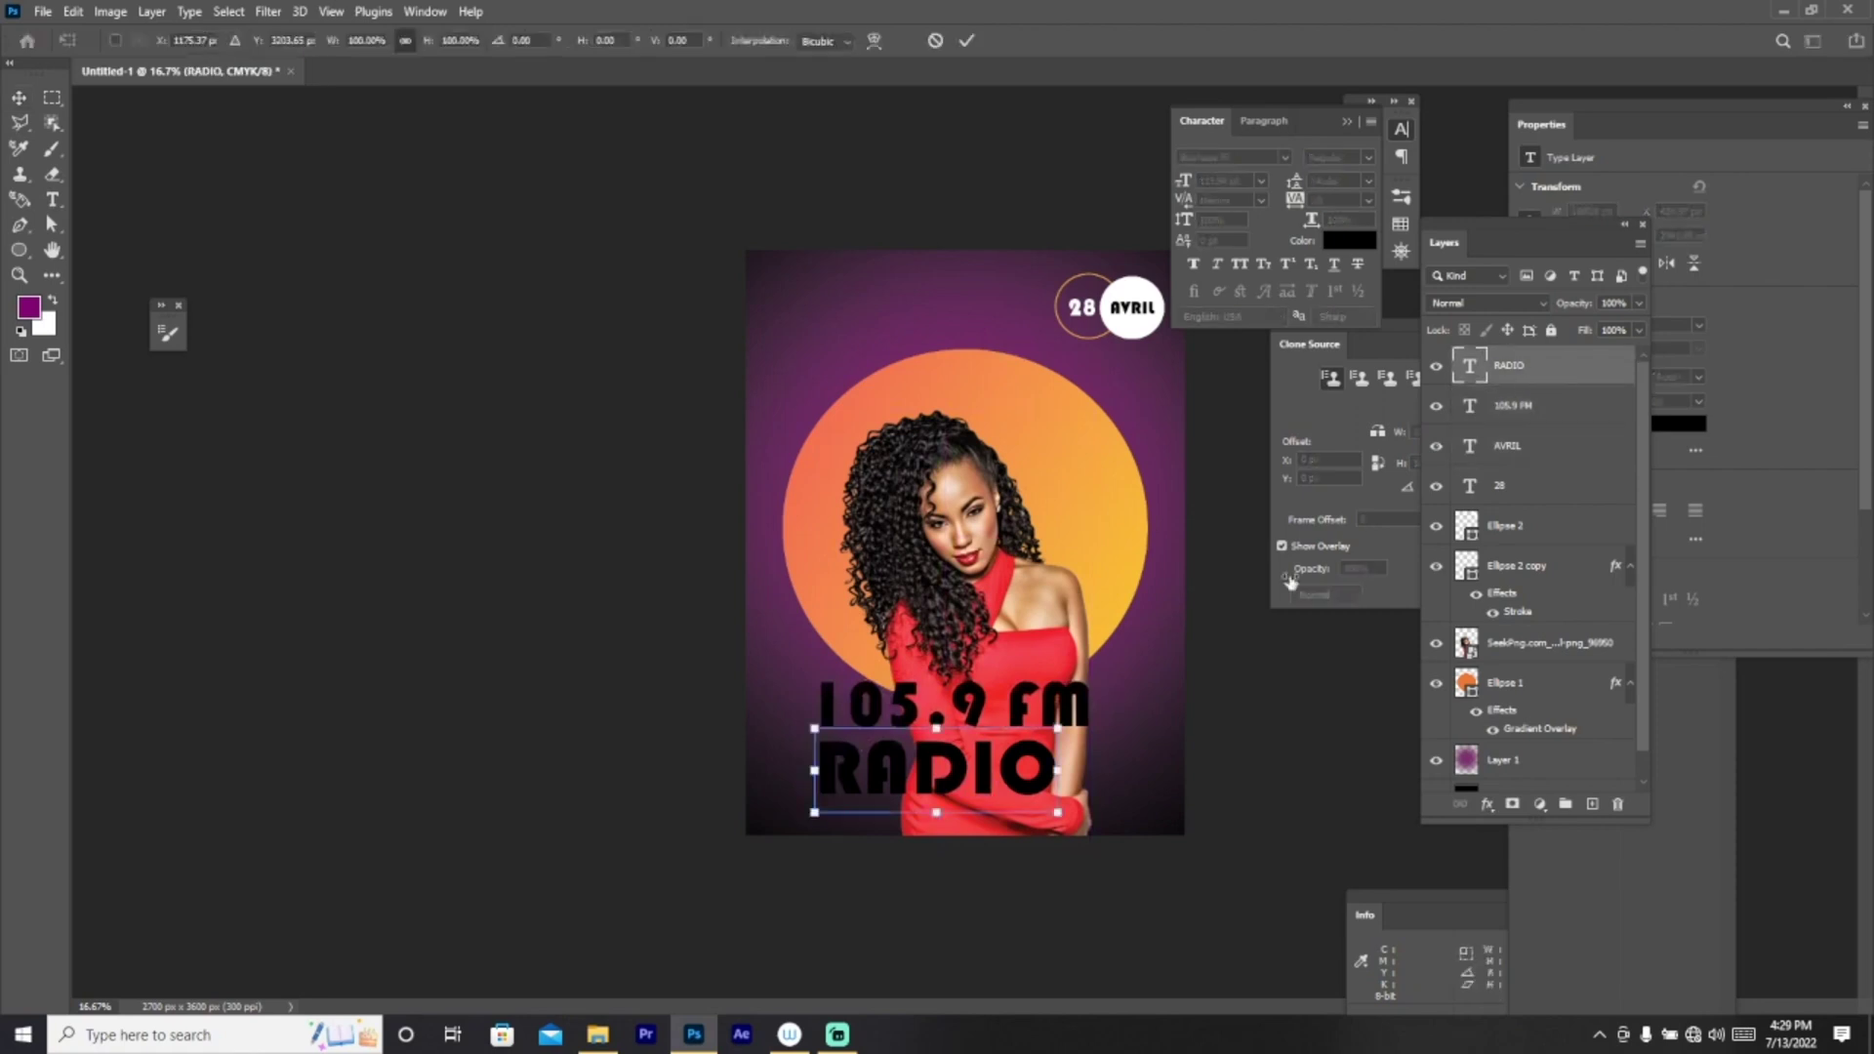
pyautogui.moveTo(1057, 812); pyautogui.dragTo(1134, 839)
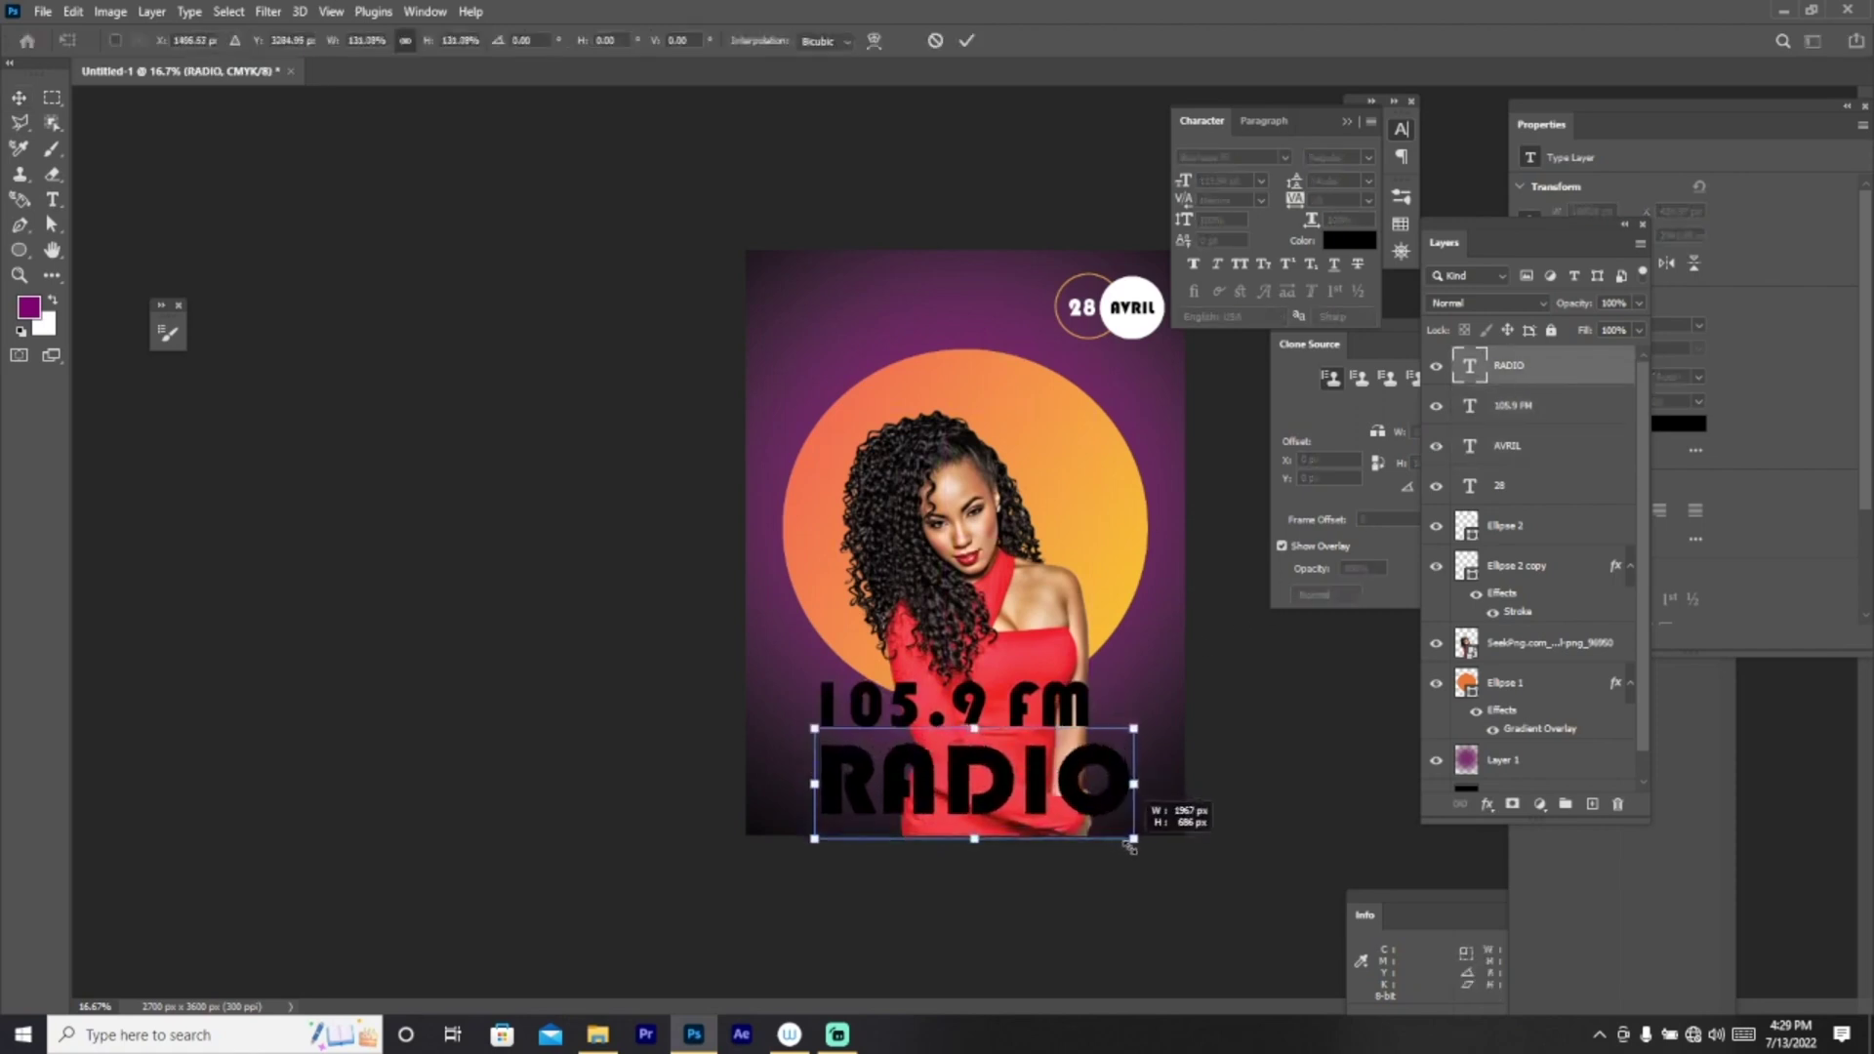
pyautogui.press('Return')
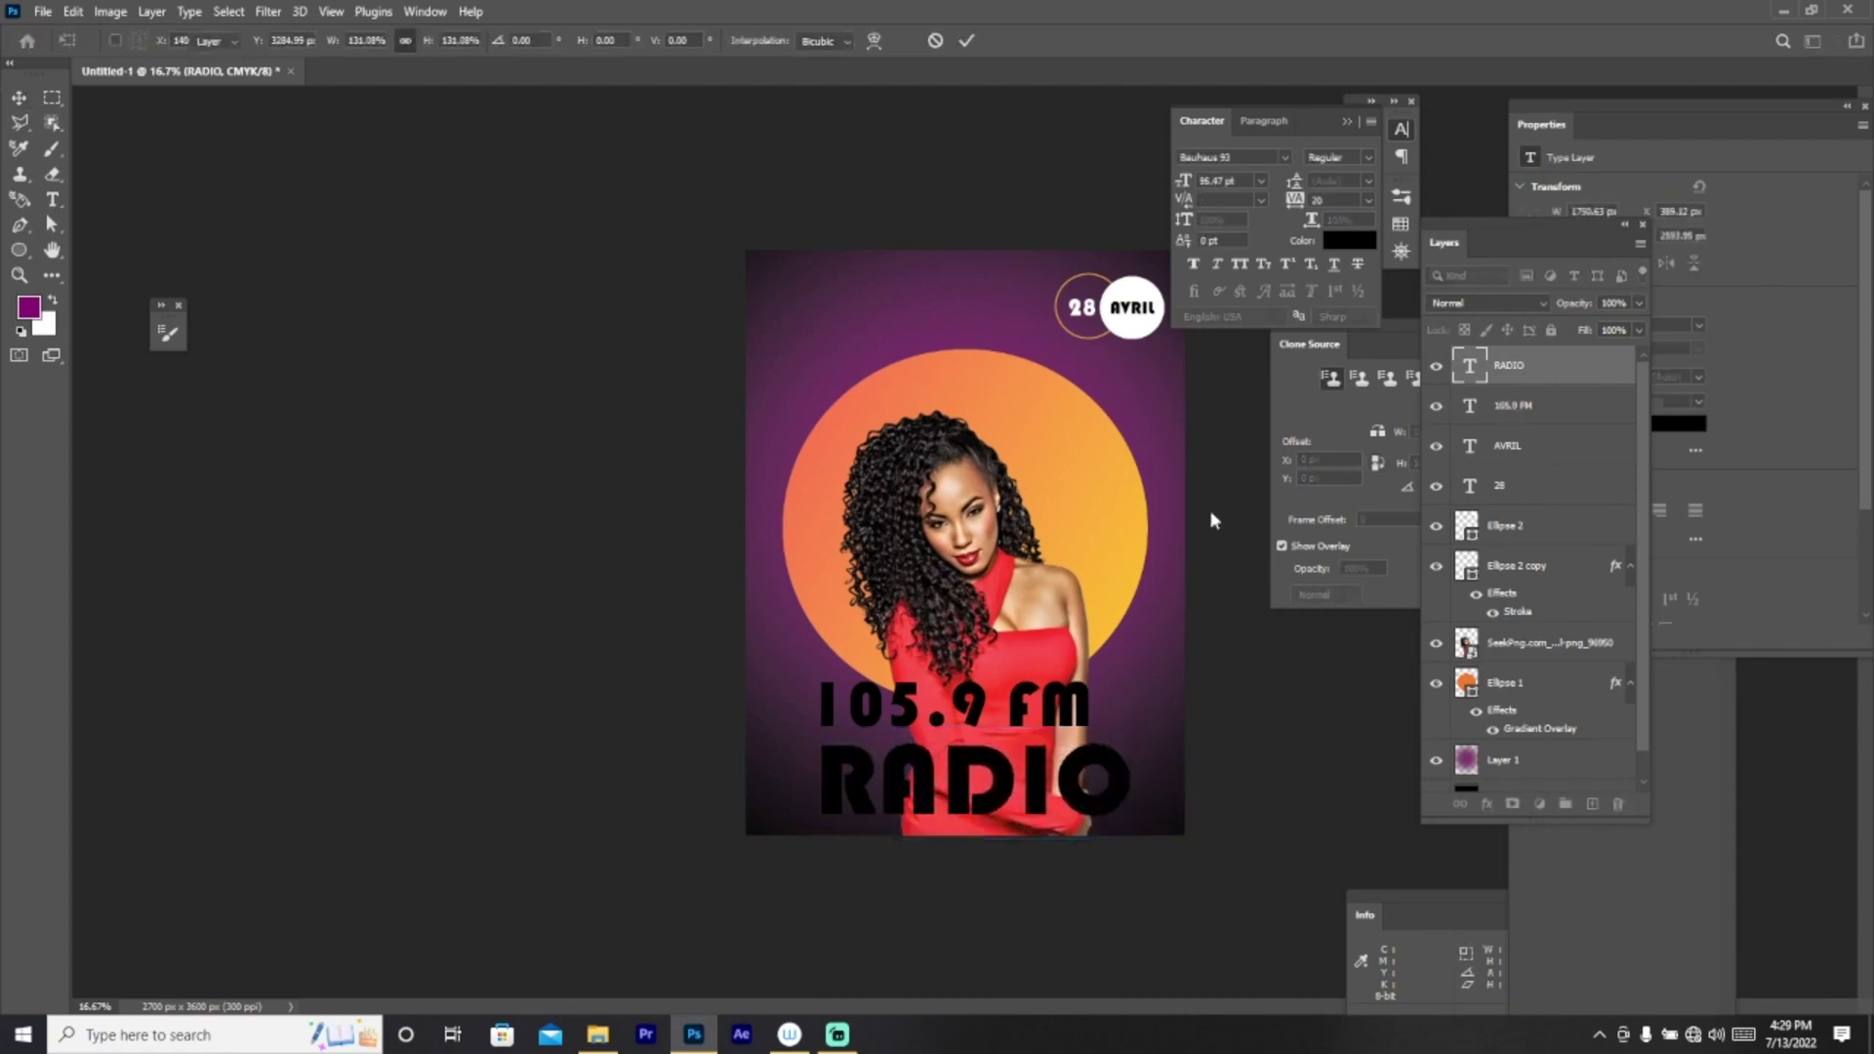
pyautogui.click(1513, 405)
pyautogui.moveTo(894, 709); pyautogui.dragTo(894, 723)
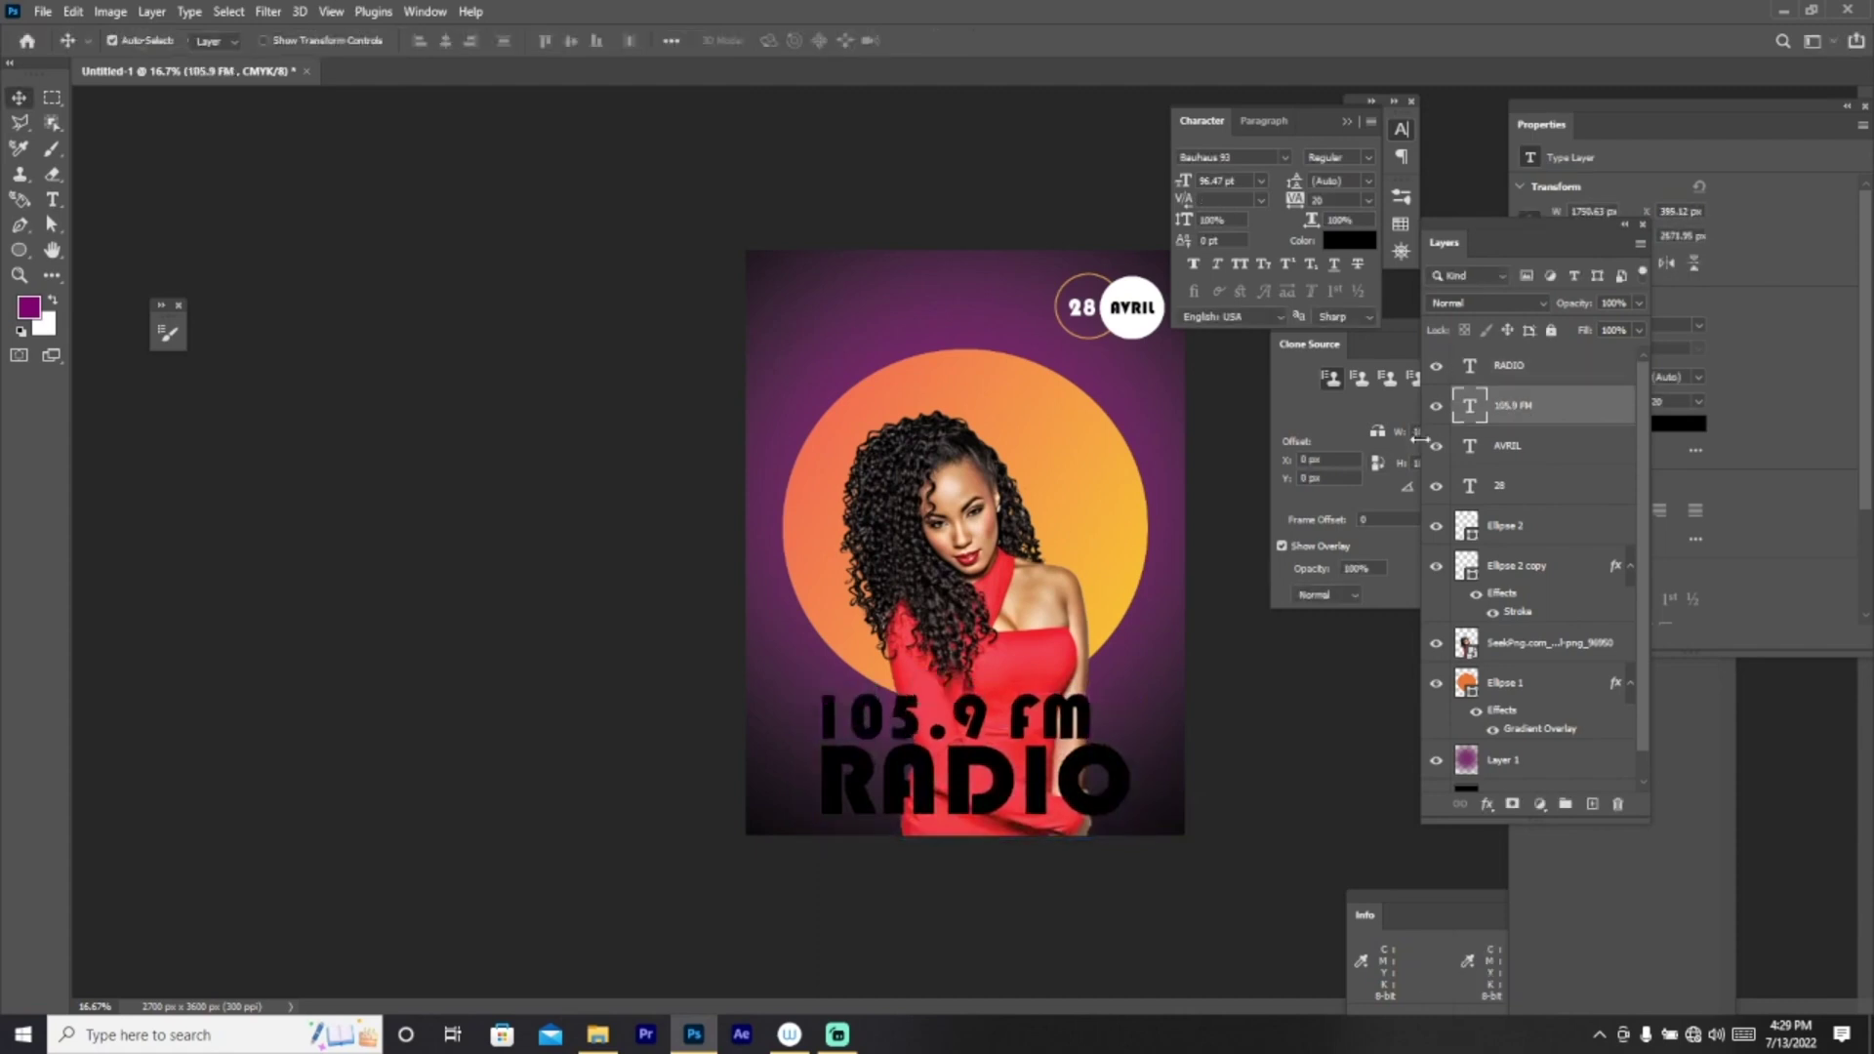
pyautogui.keyDown('ctrl'); pyautogui.click(1553, 366); pyautogui.keyUp('ctrl')
pyautogui.moveTo(991, 761); pyautogui.dragTo(993, 730)
pyautogui.click(1479, 446)
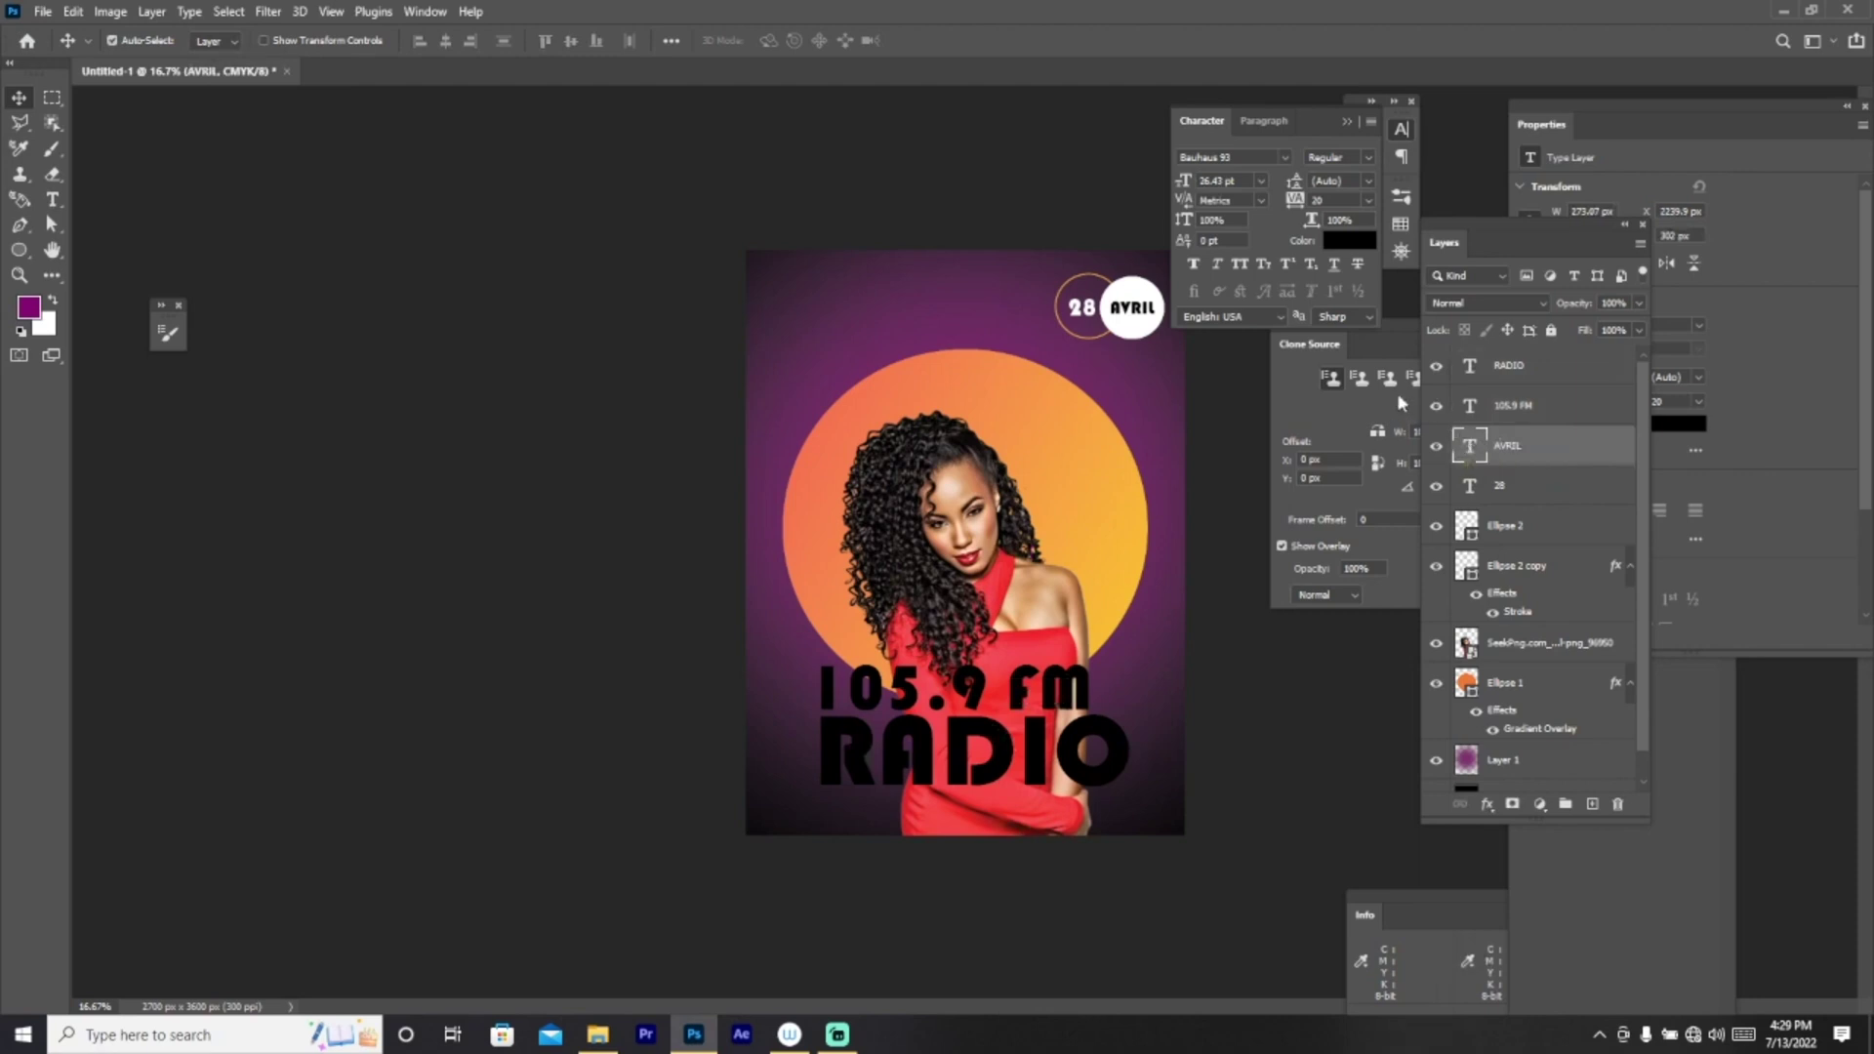
pyautogui.click(1506, 373)
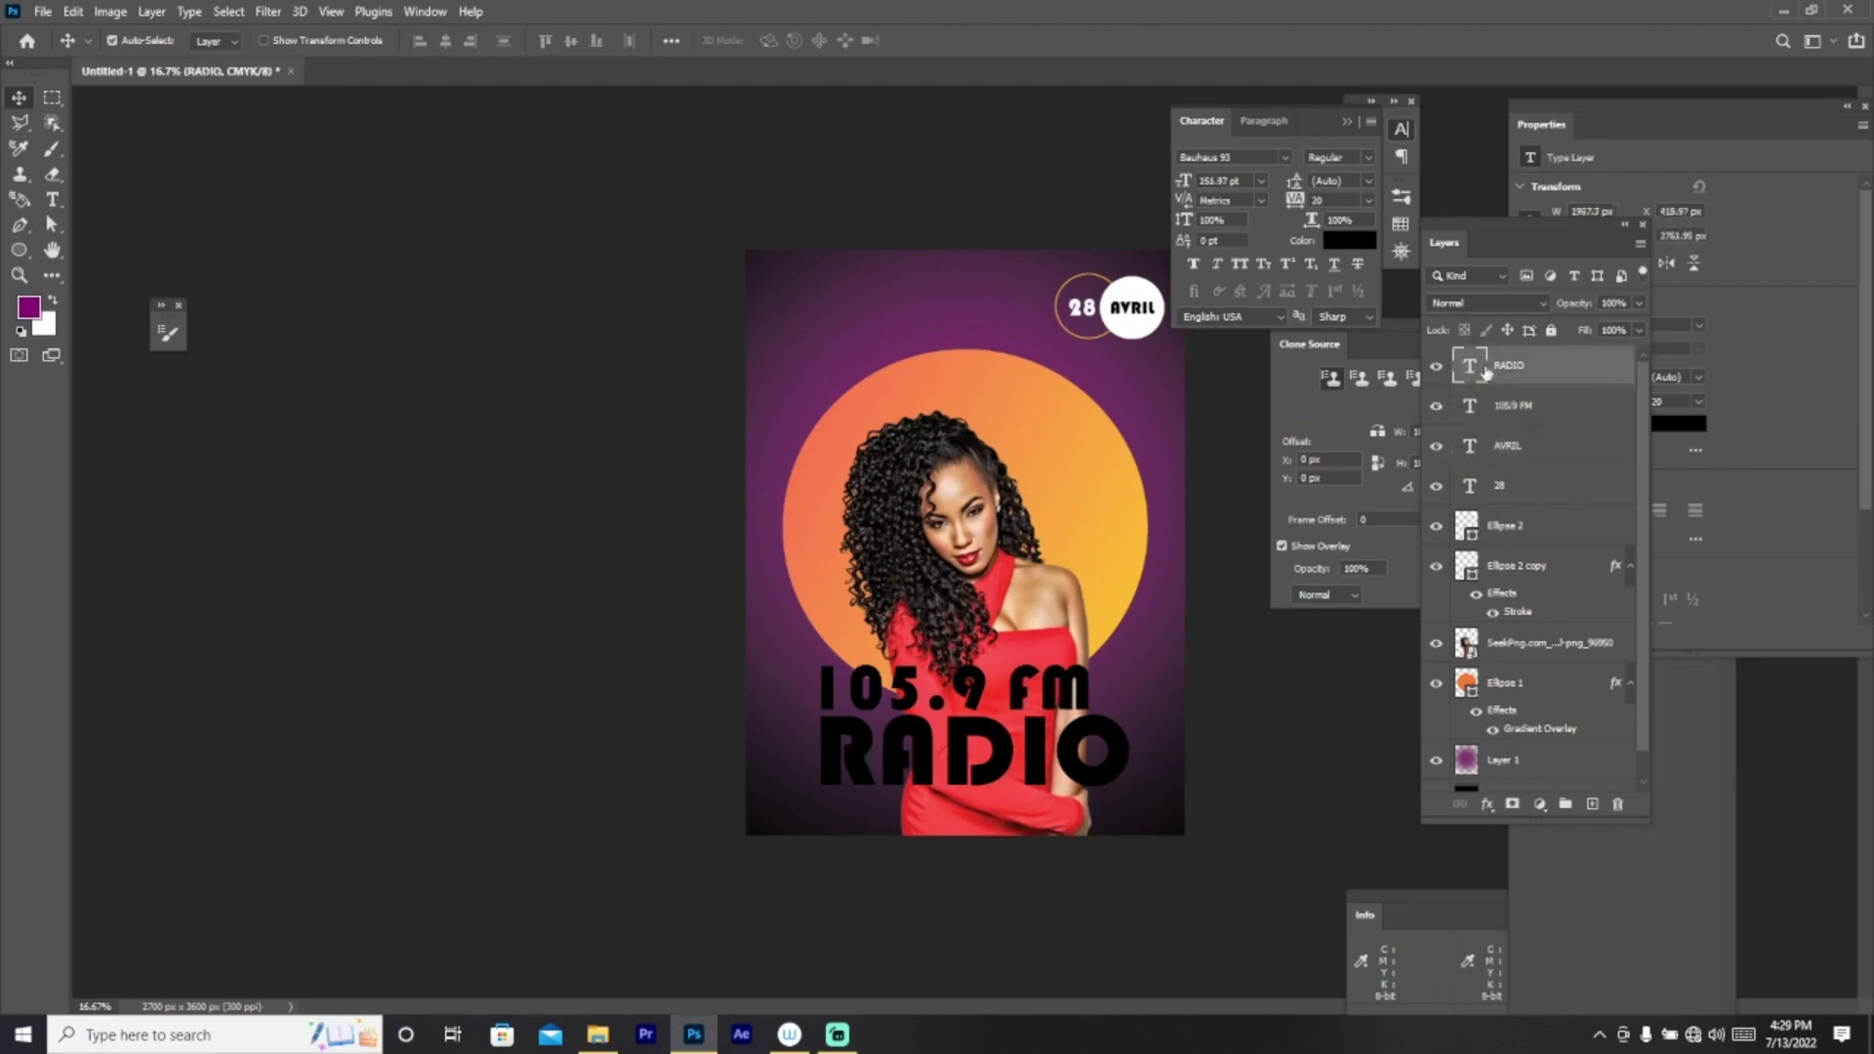
# Step: Make the RADIO text white
pyautogui.click(1351, 240)
pyautogui.click(1167, 328)
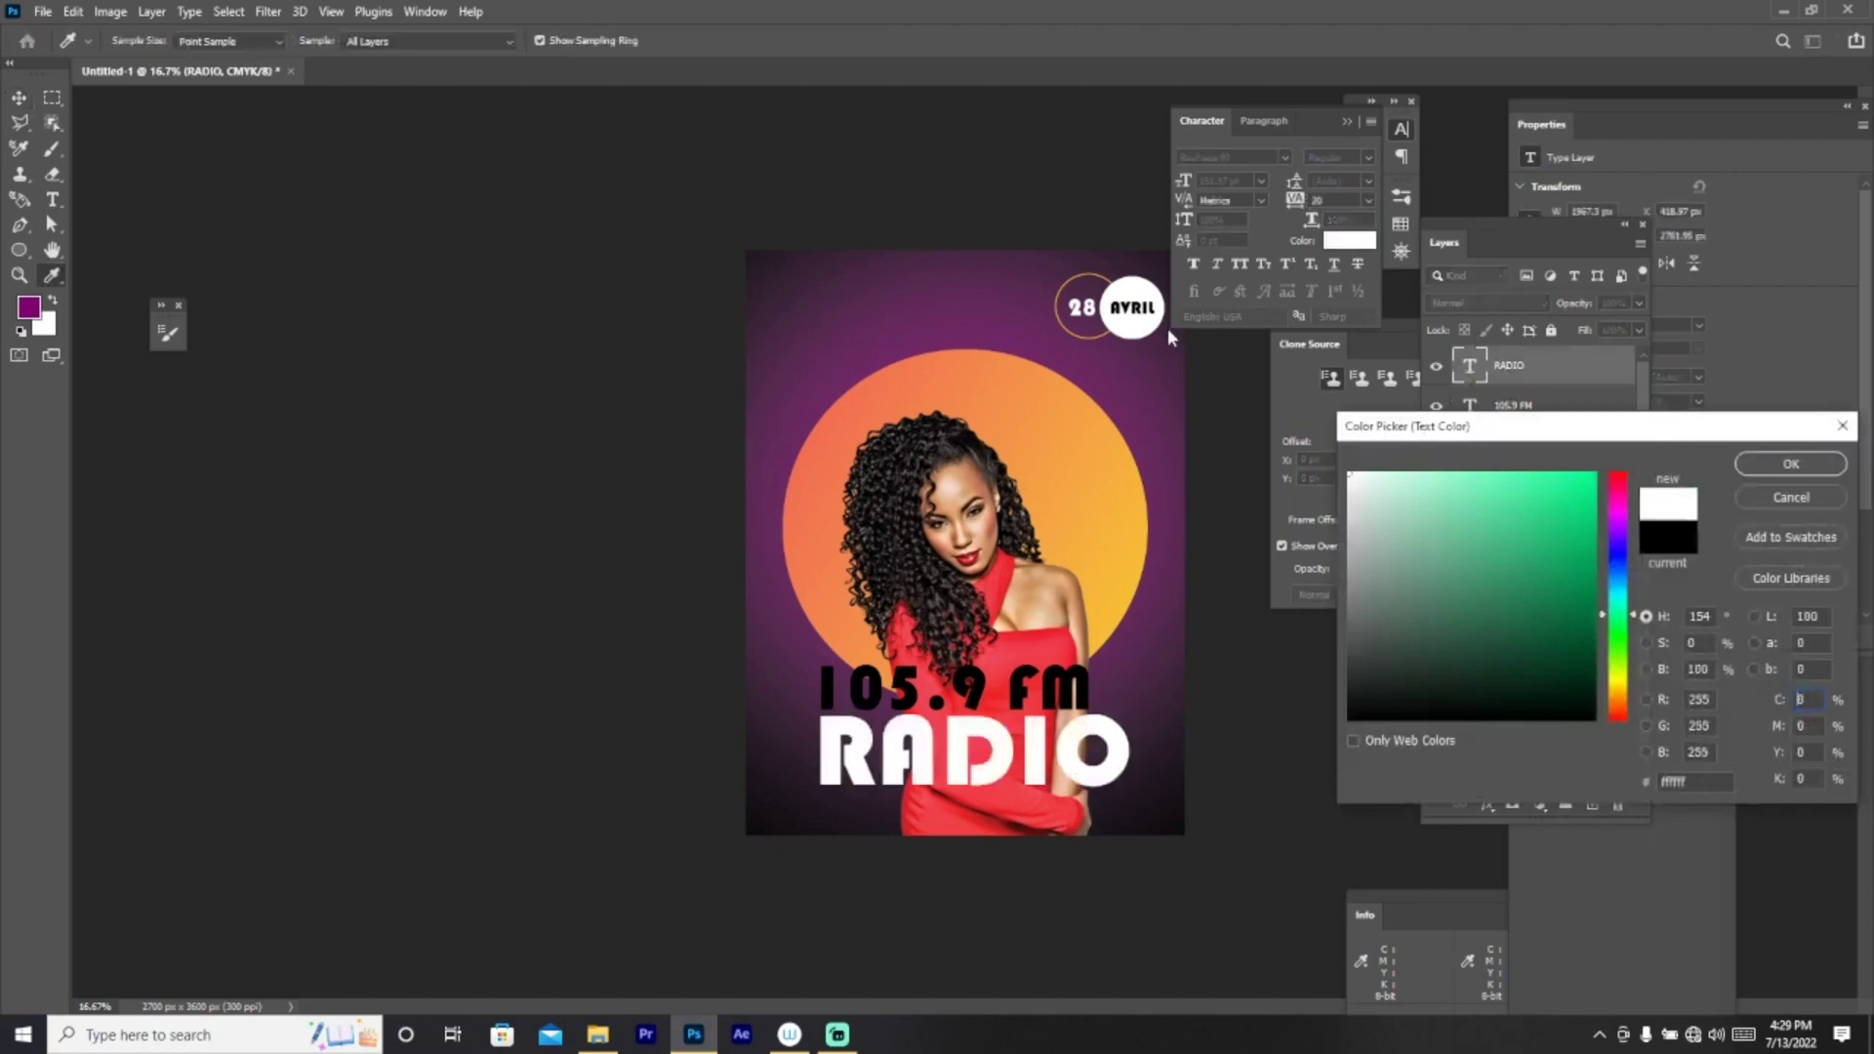
pyautogui.click(1765, 469)
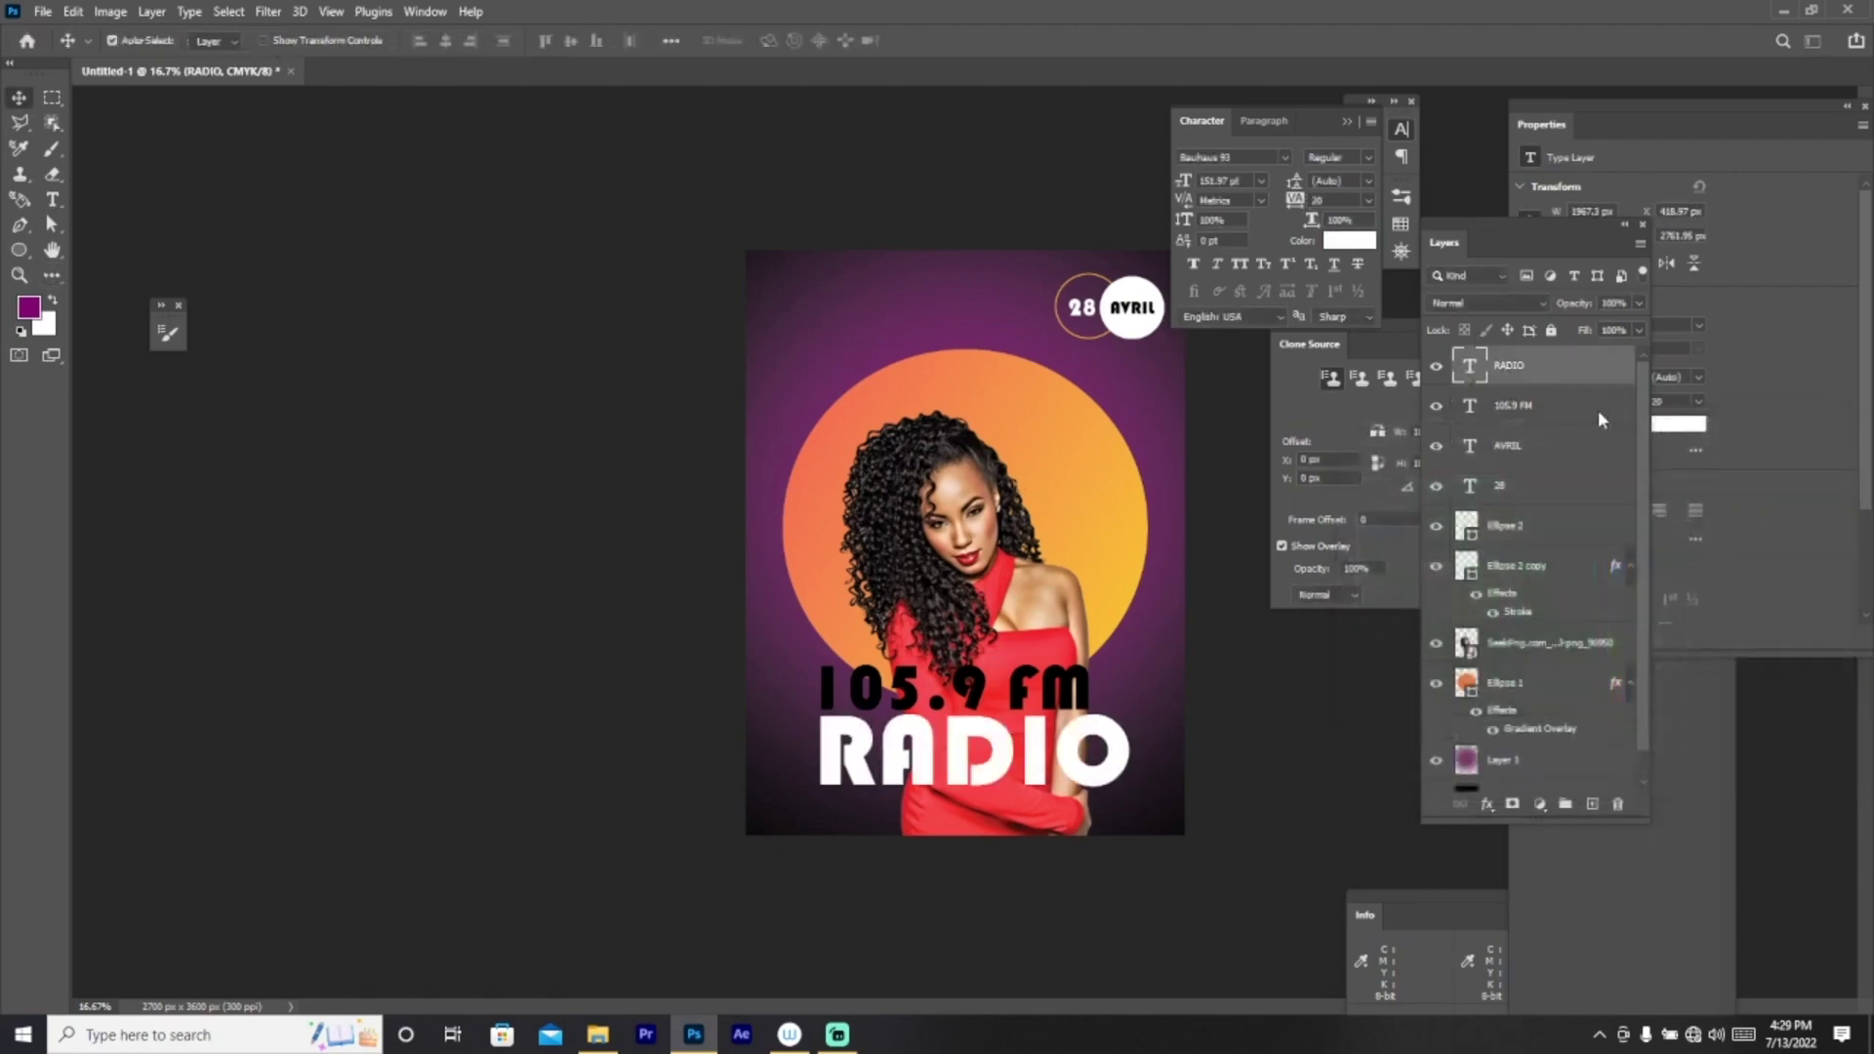
# Step: Colour the 105.9 FM text muted blue 3542bf
pyautogui.click(1511, 405)
pyautogui.click(1367, 239)
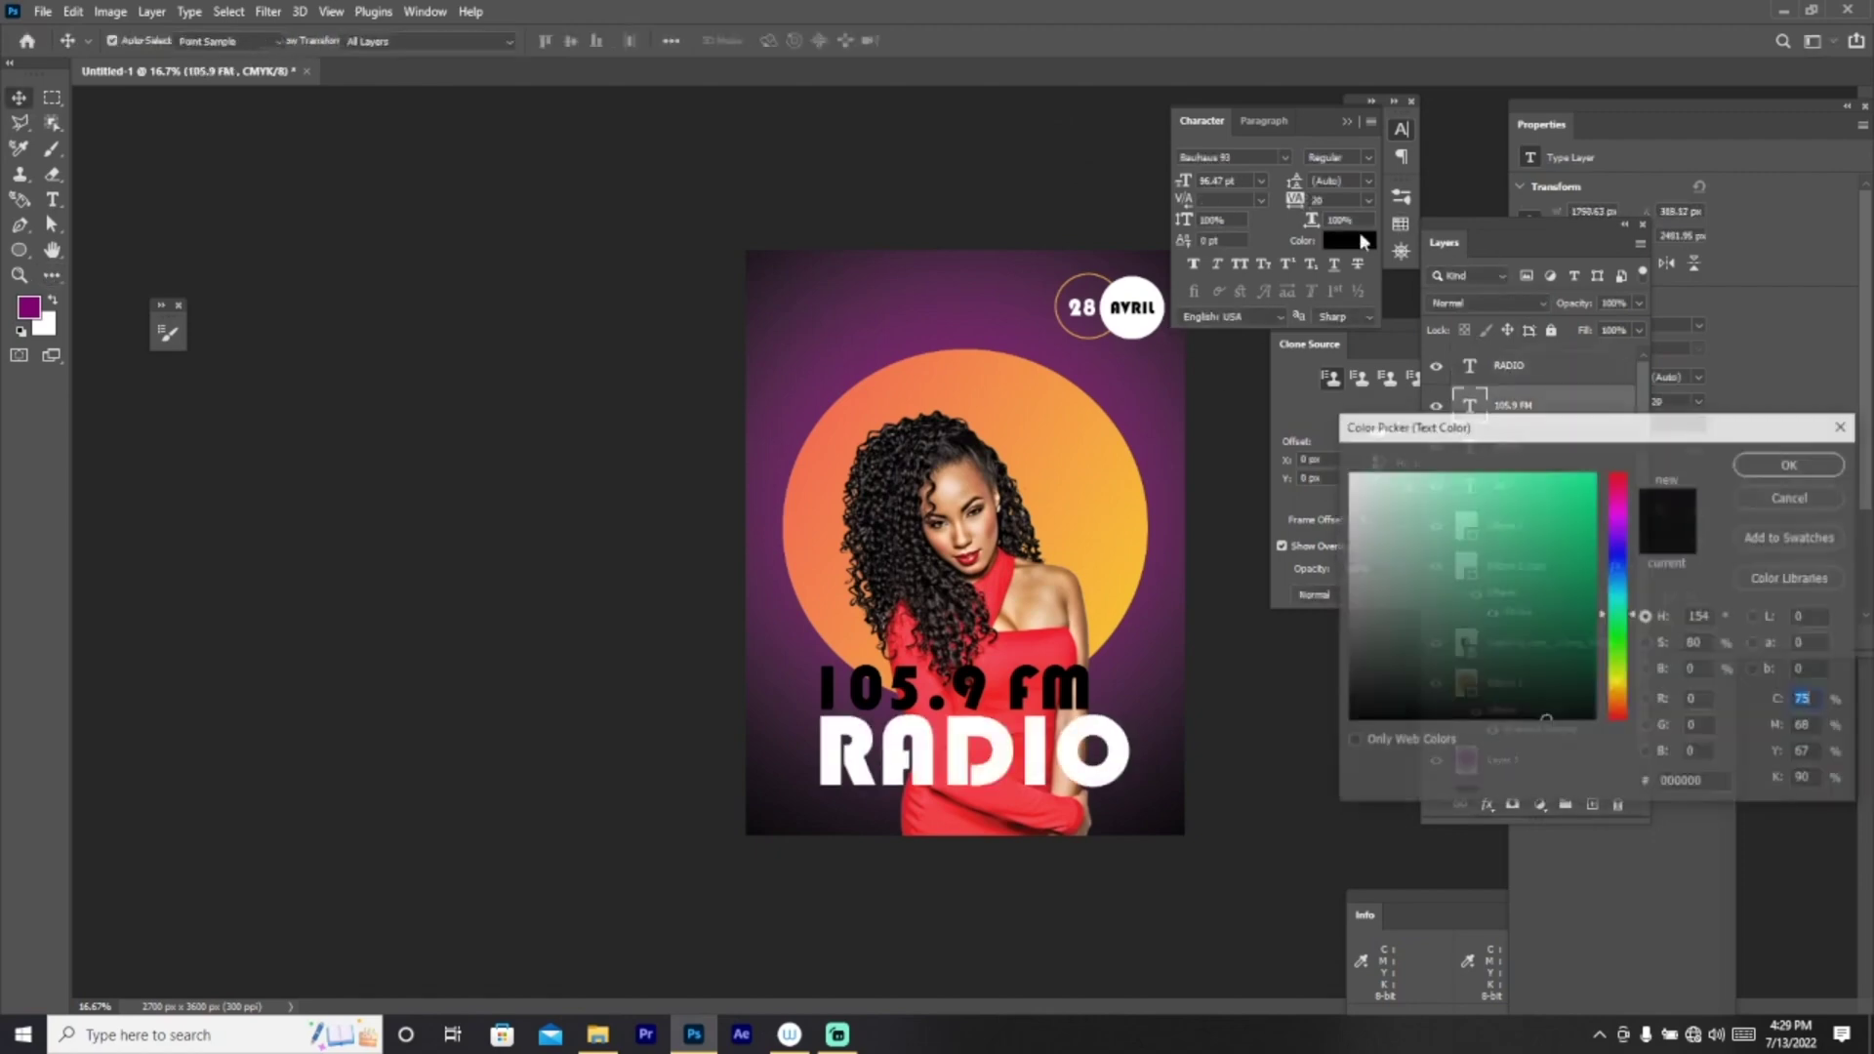
pyautogui.click(1544, 527)
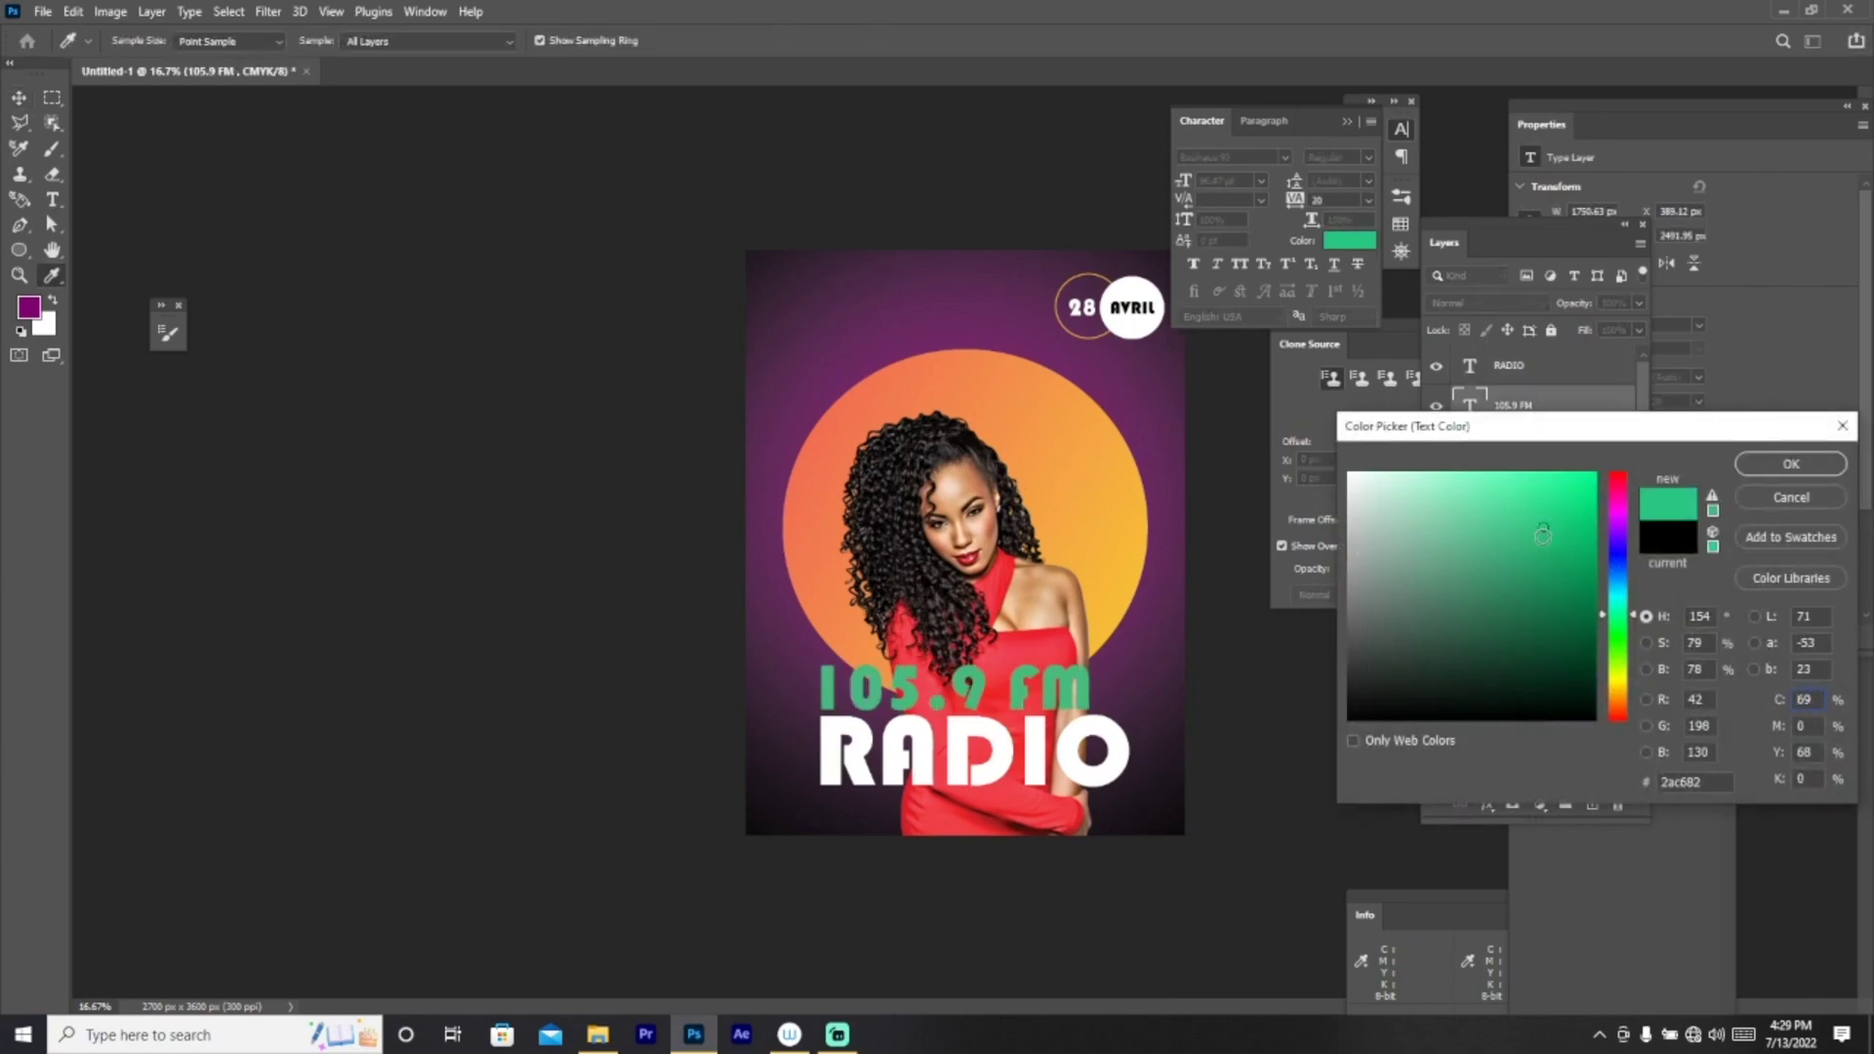
pyautogui.click(1562, 540)
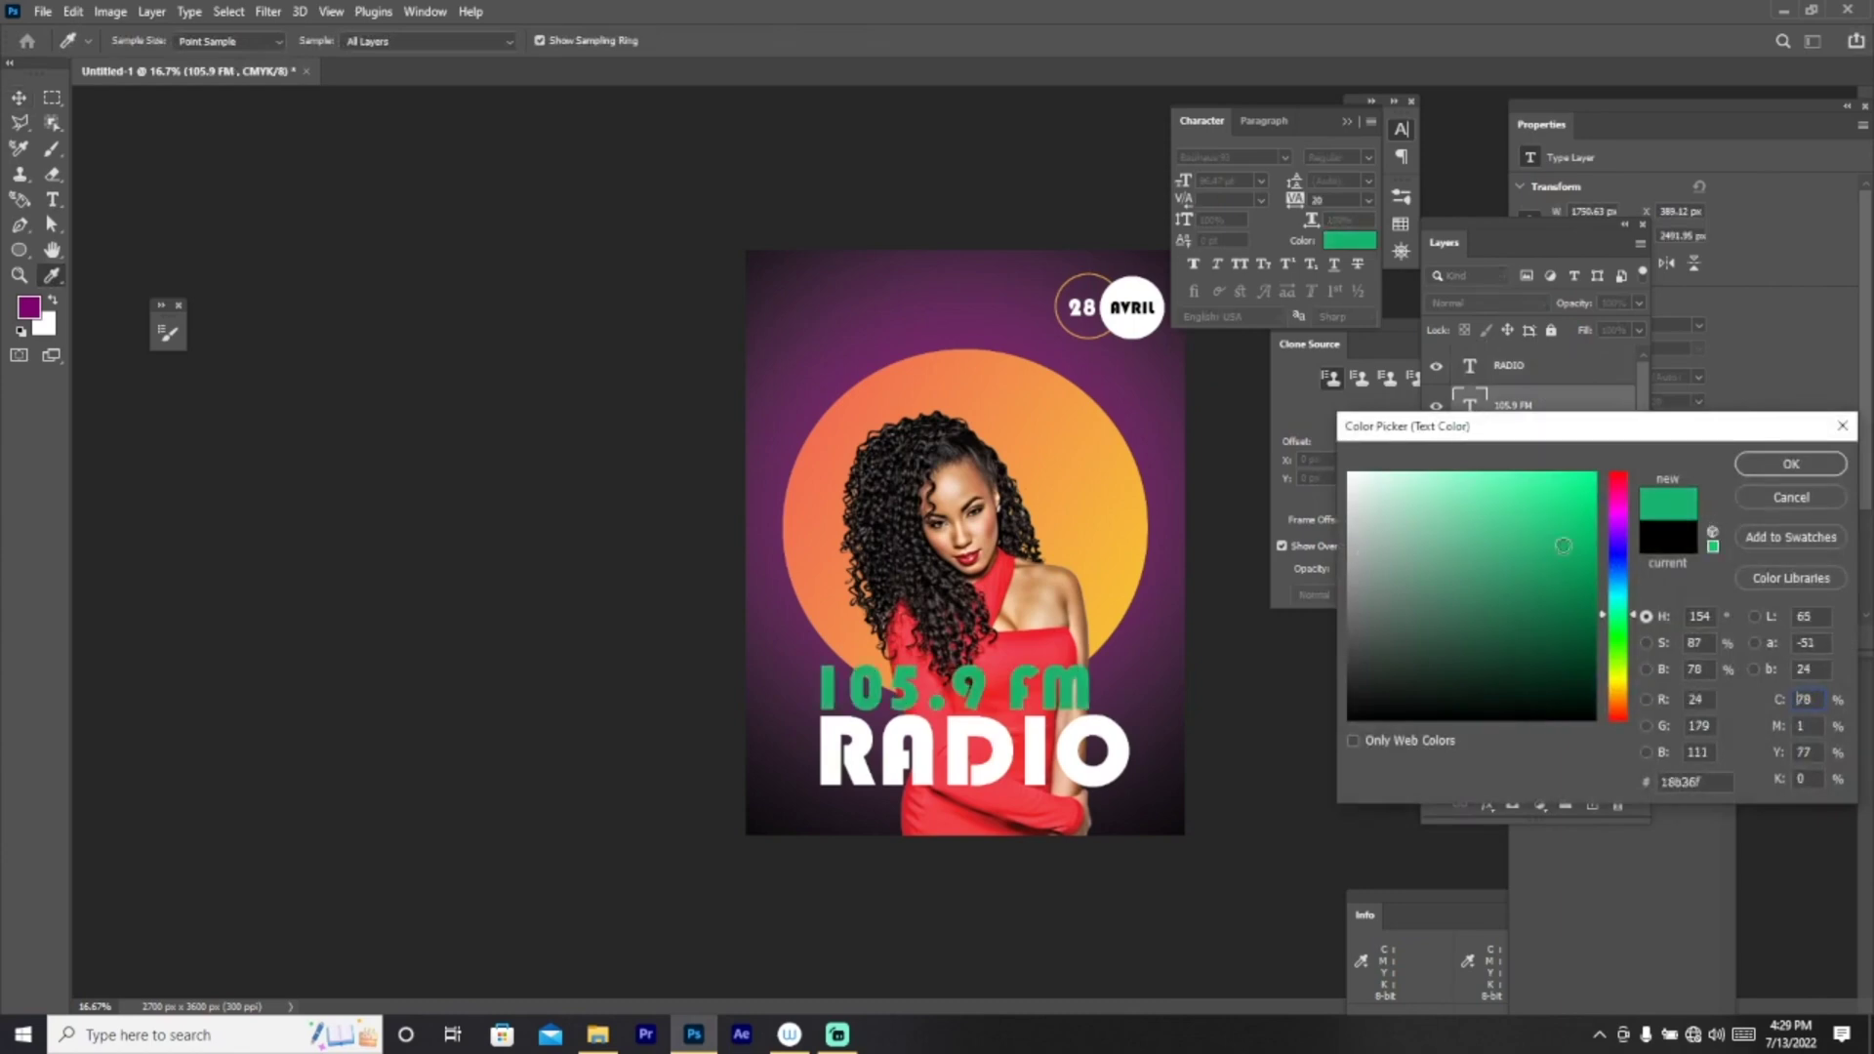
pyautogui.click(1576, 583)
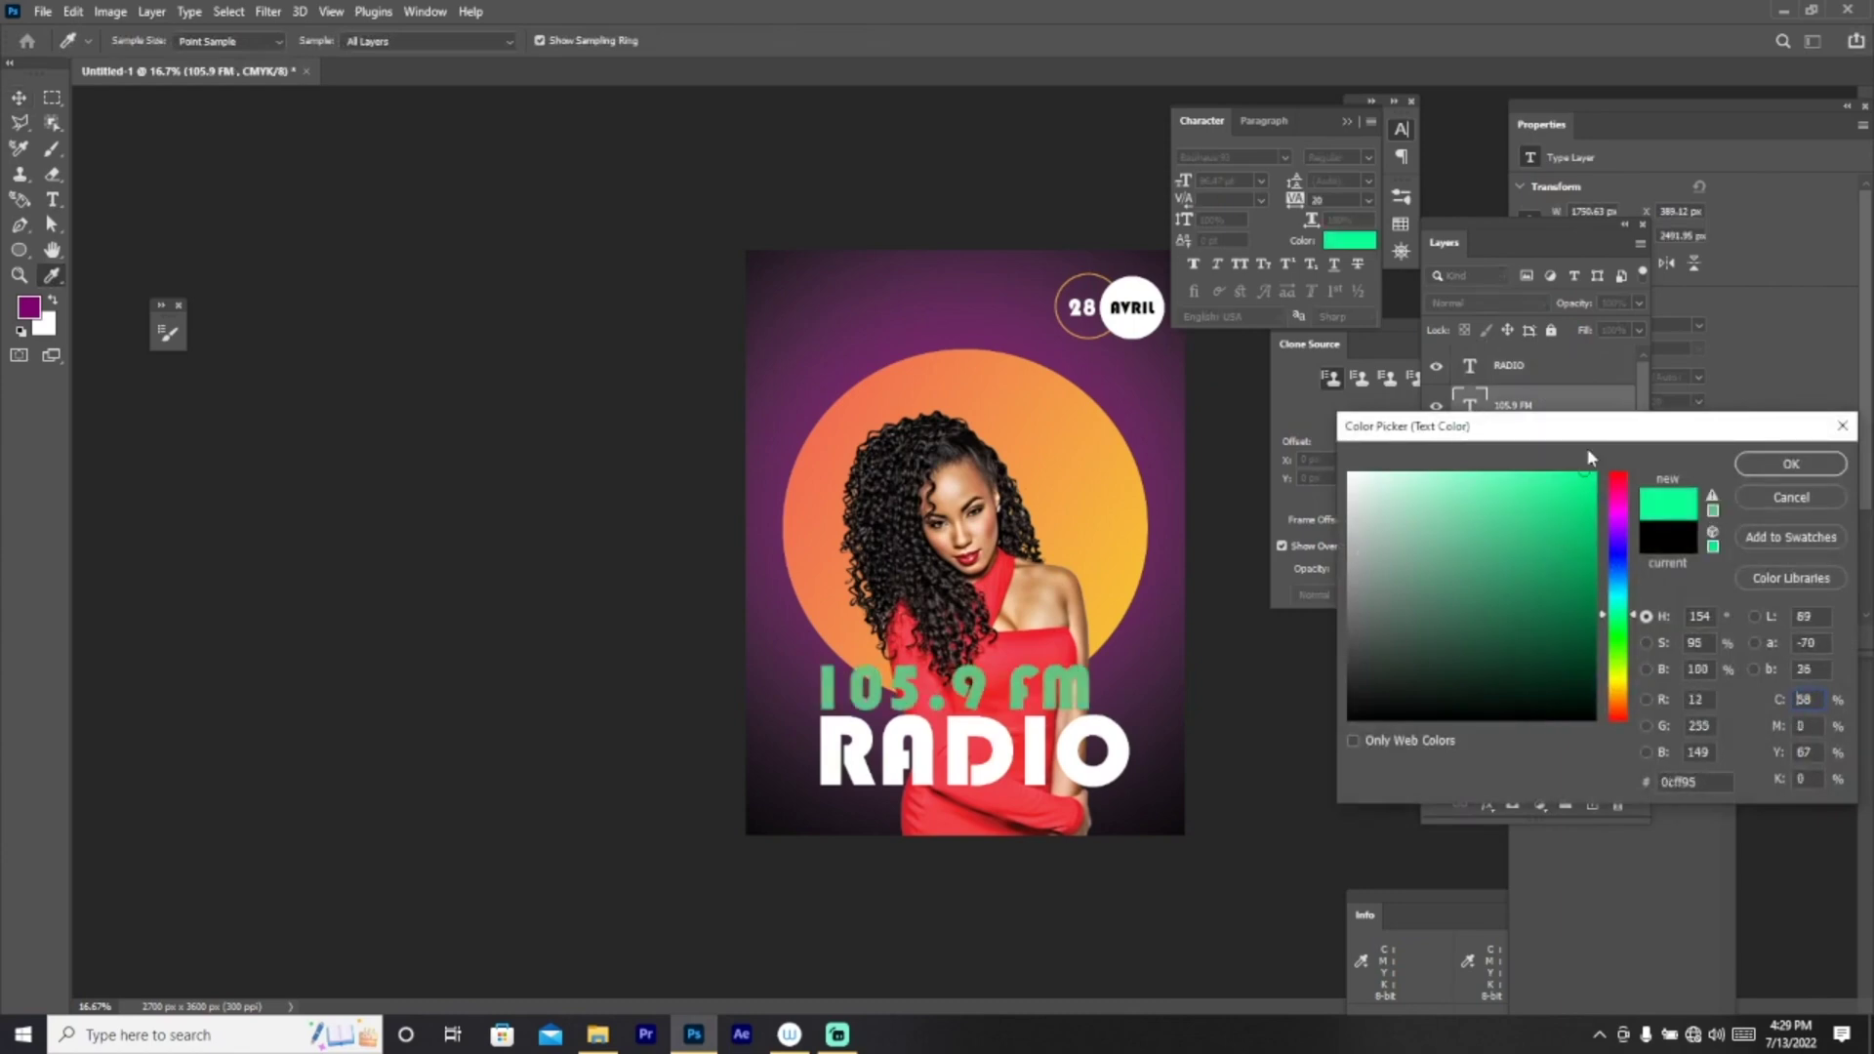
pyautogui.click(1586, 474)
pyautogui.moveTo(1618, 585); pyautogui.dragTo(1618, 626)
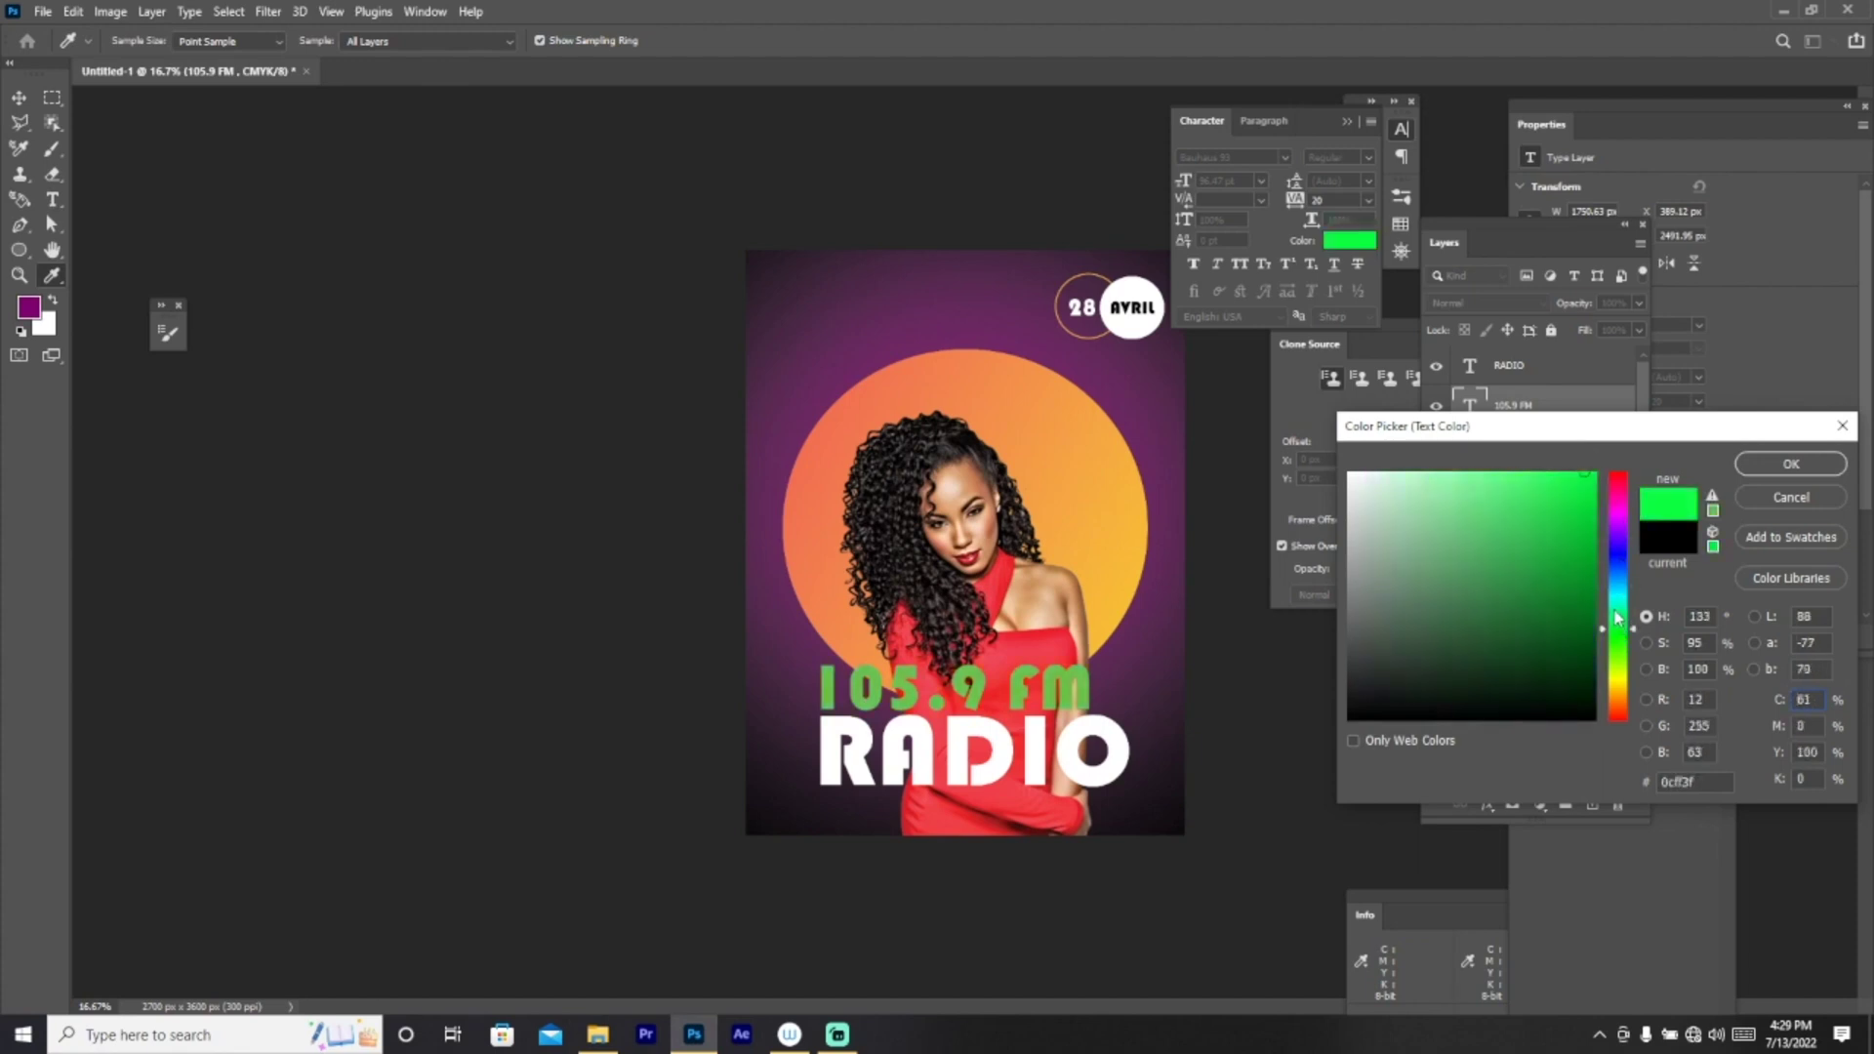
pyautogui.click(1523, 540)
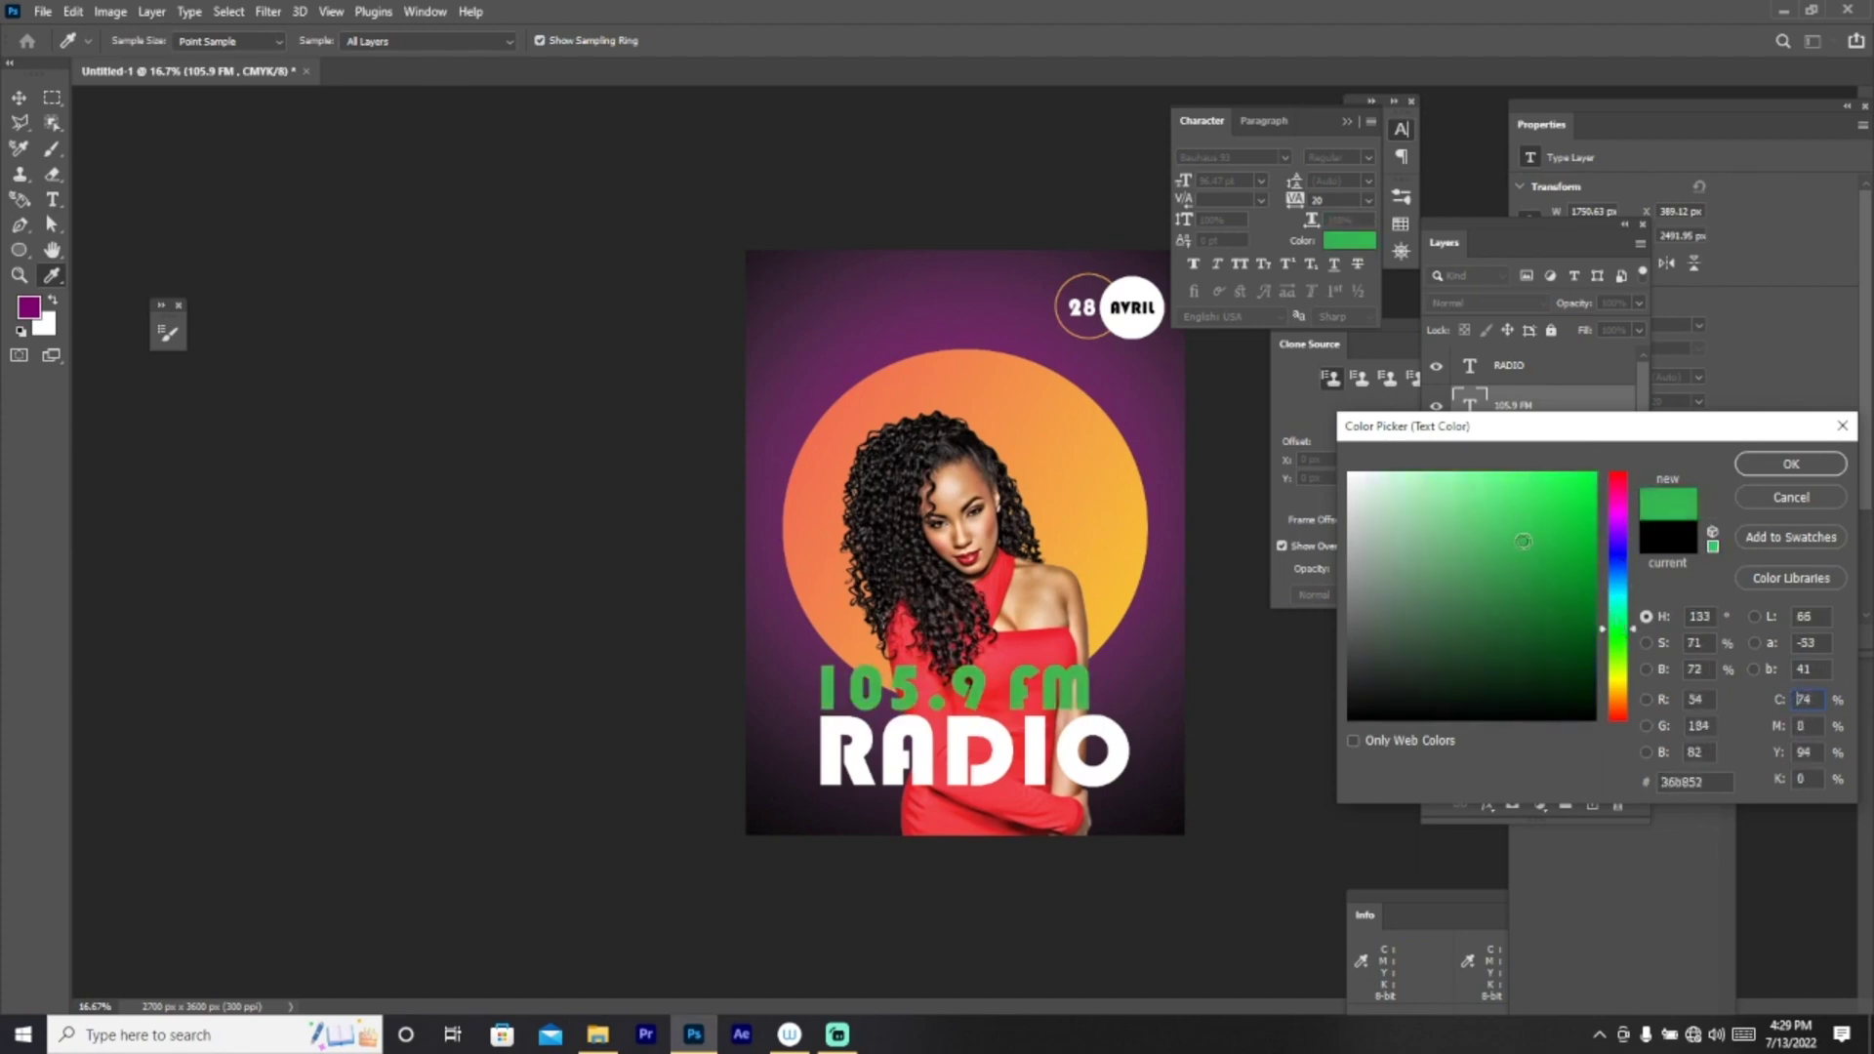
pyautogui.moveTo(1616, 656); pyautogui.dragTo(1622, 689)
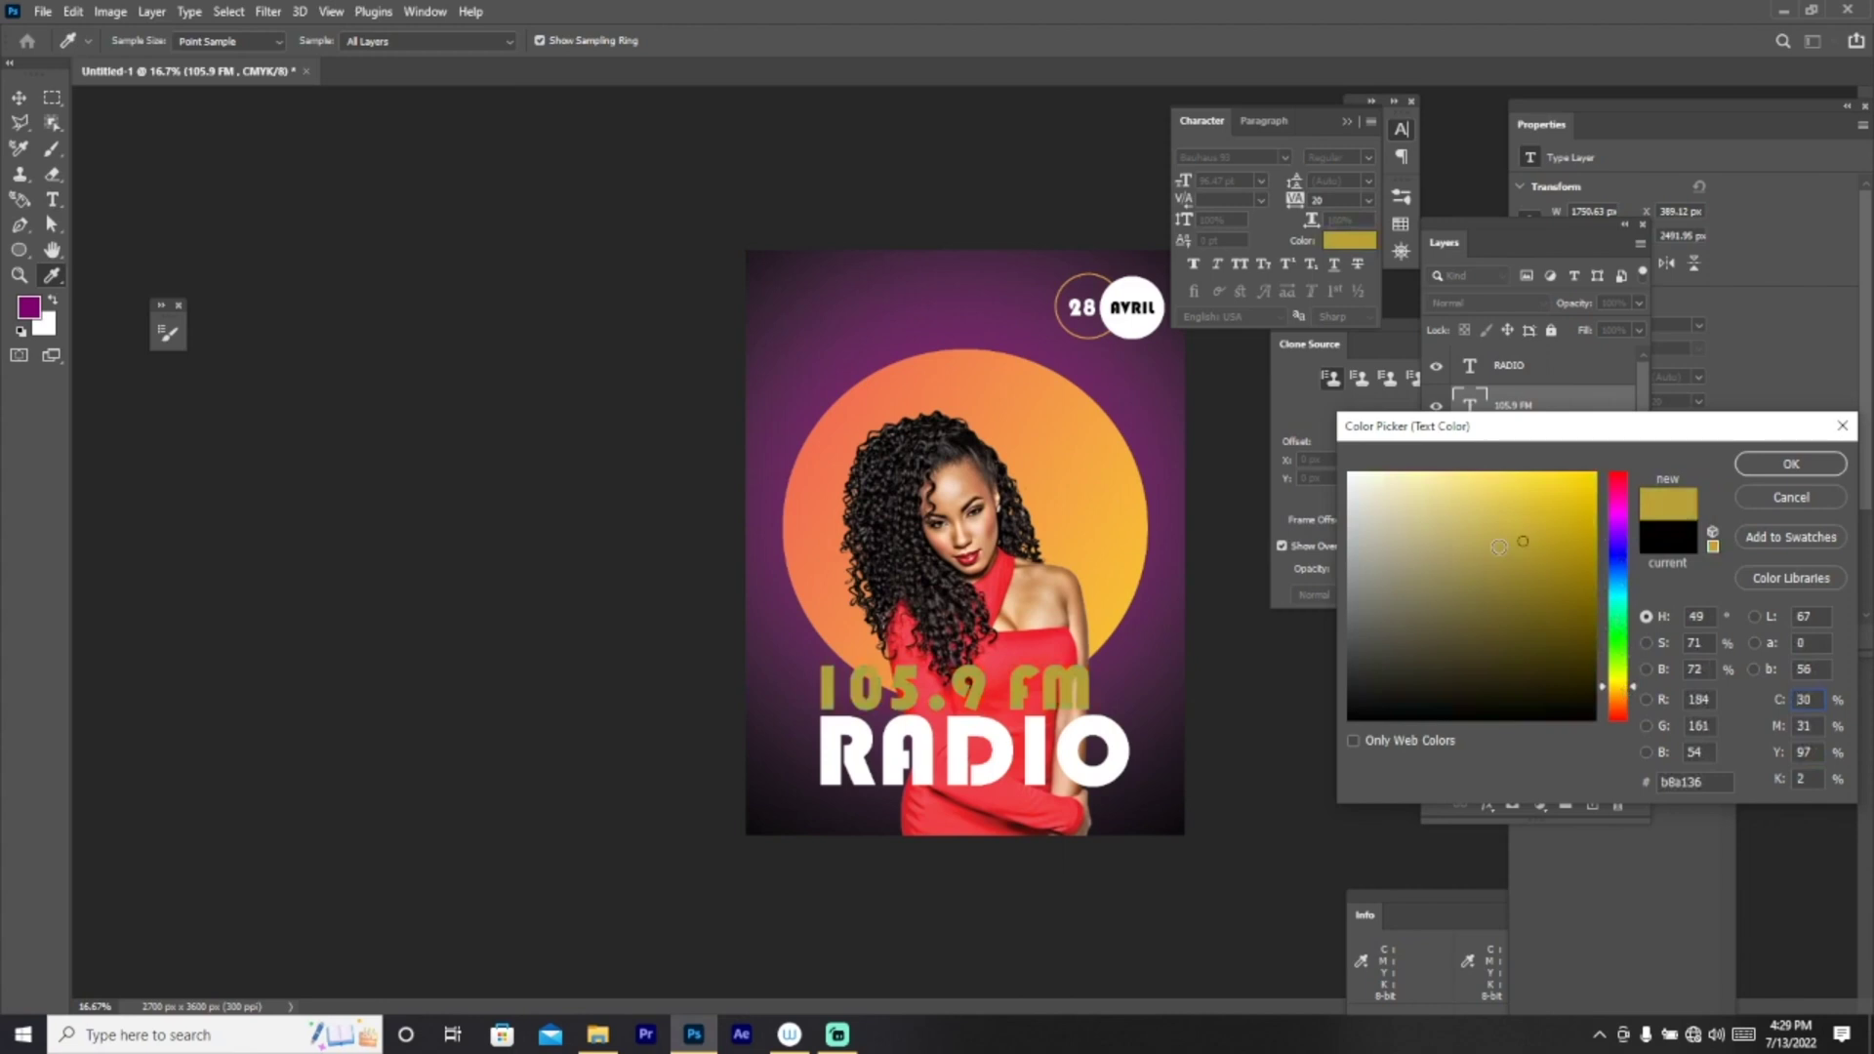
pyautogui.moveTo(1498, 546); pyautogui.dragTo(1511, 422)
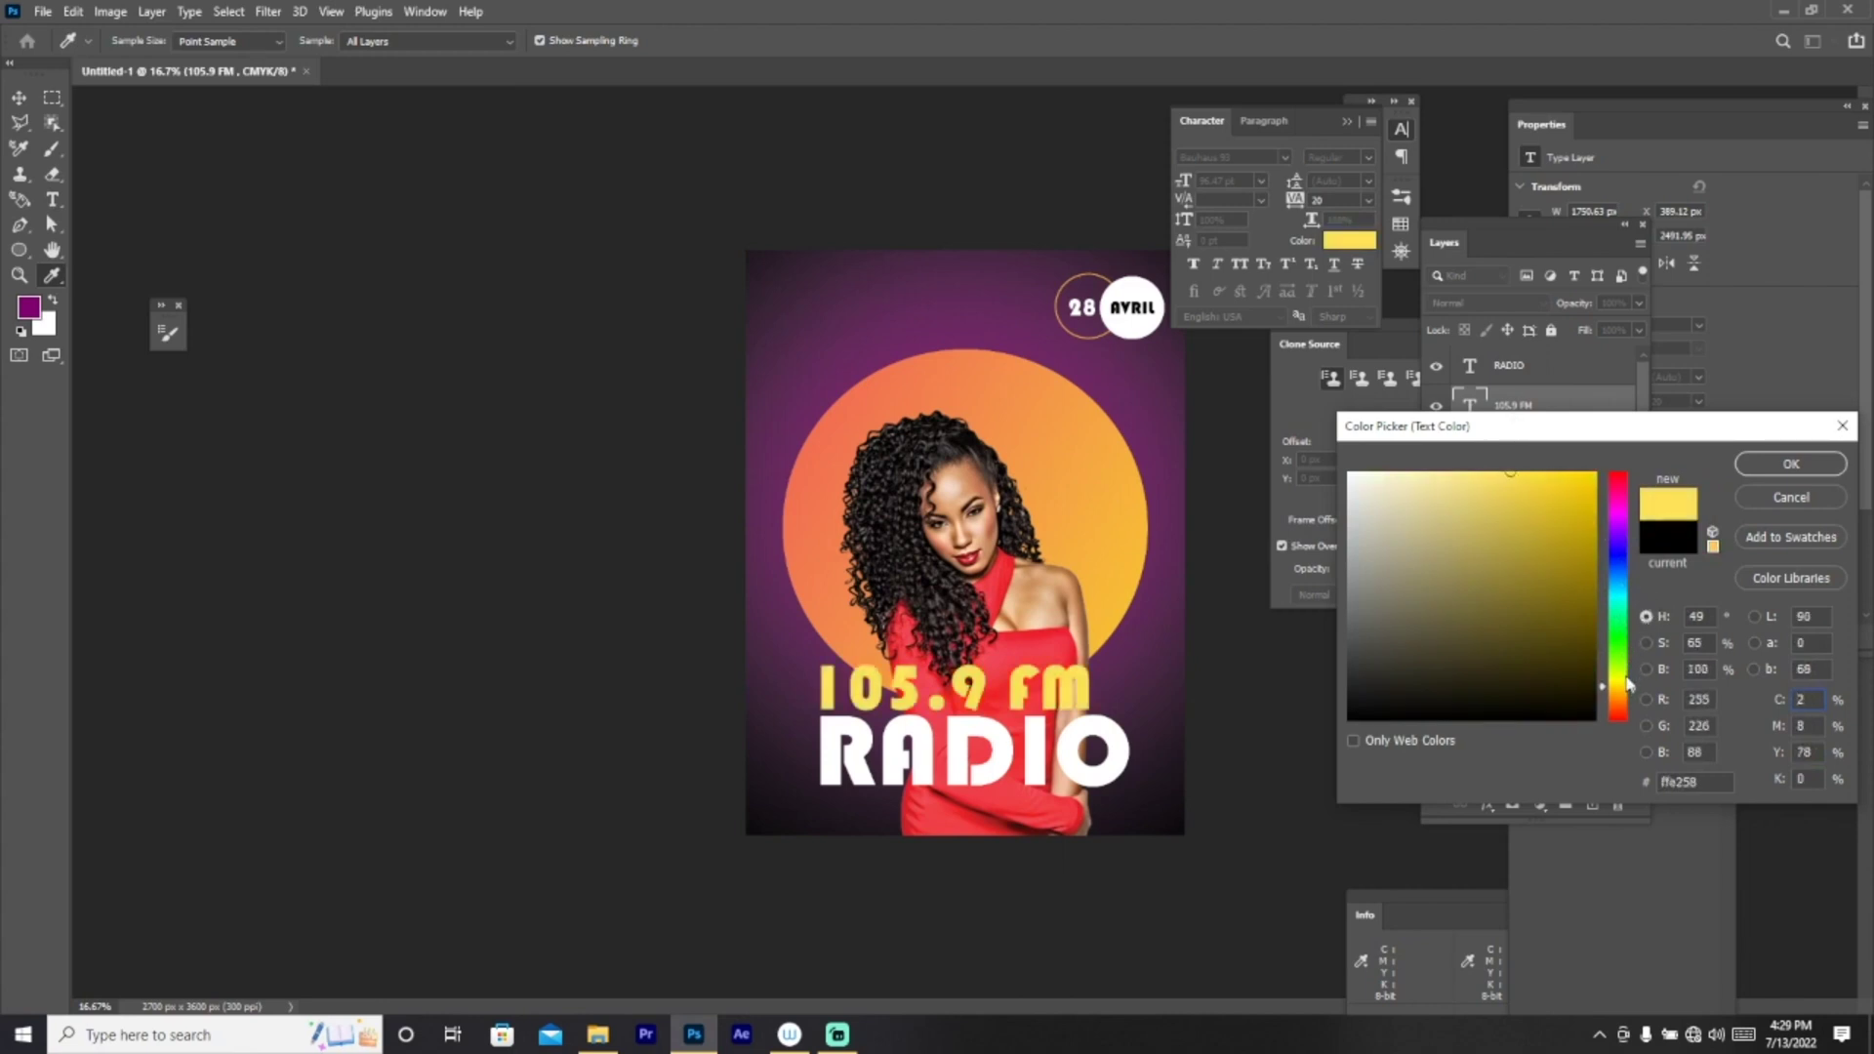
pyautogui.moveTo(1623, 686); pyautogui.dragTo(1623, 628)
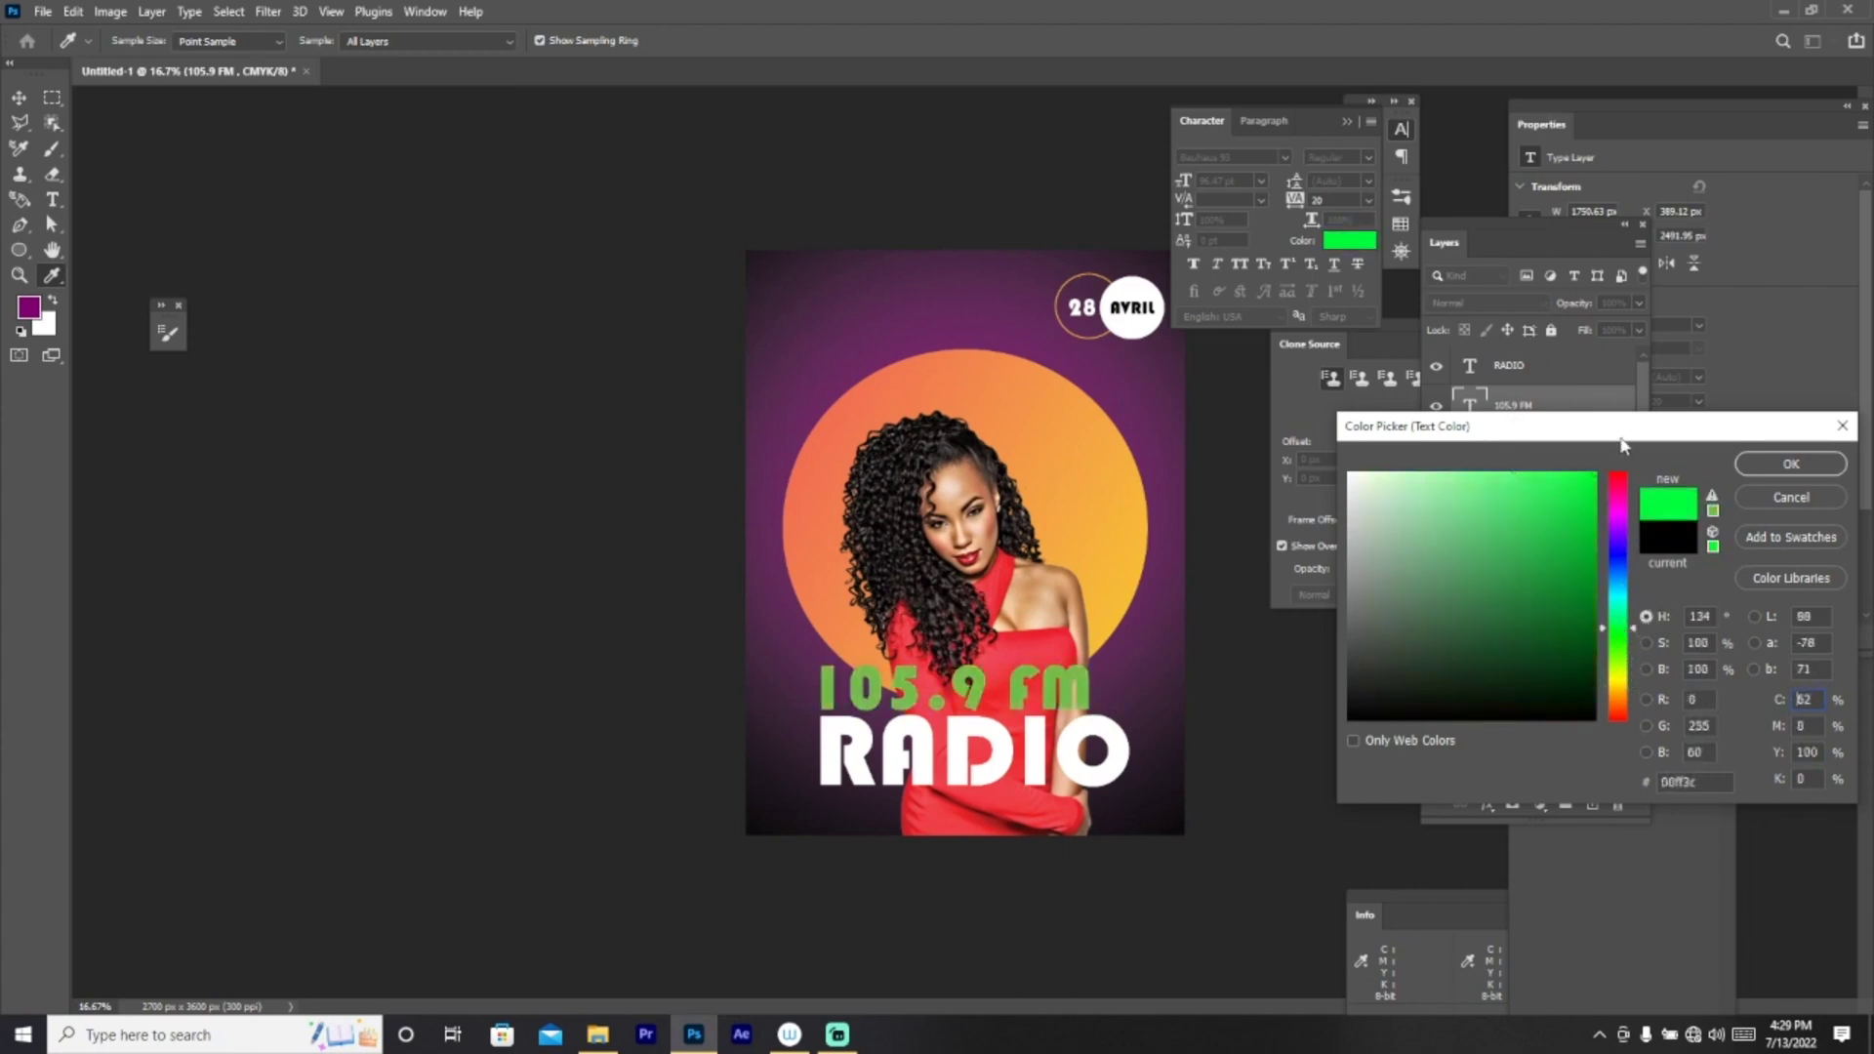
pyautogui.click(1566, 520)
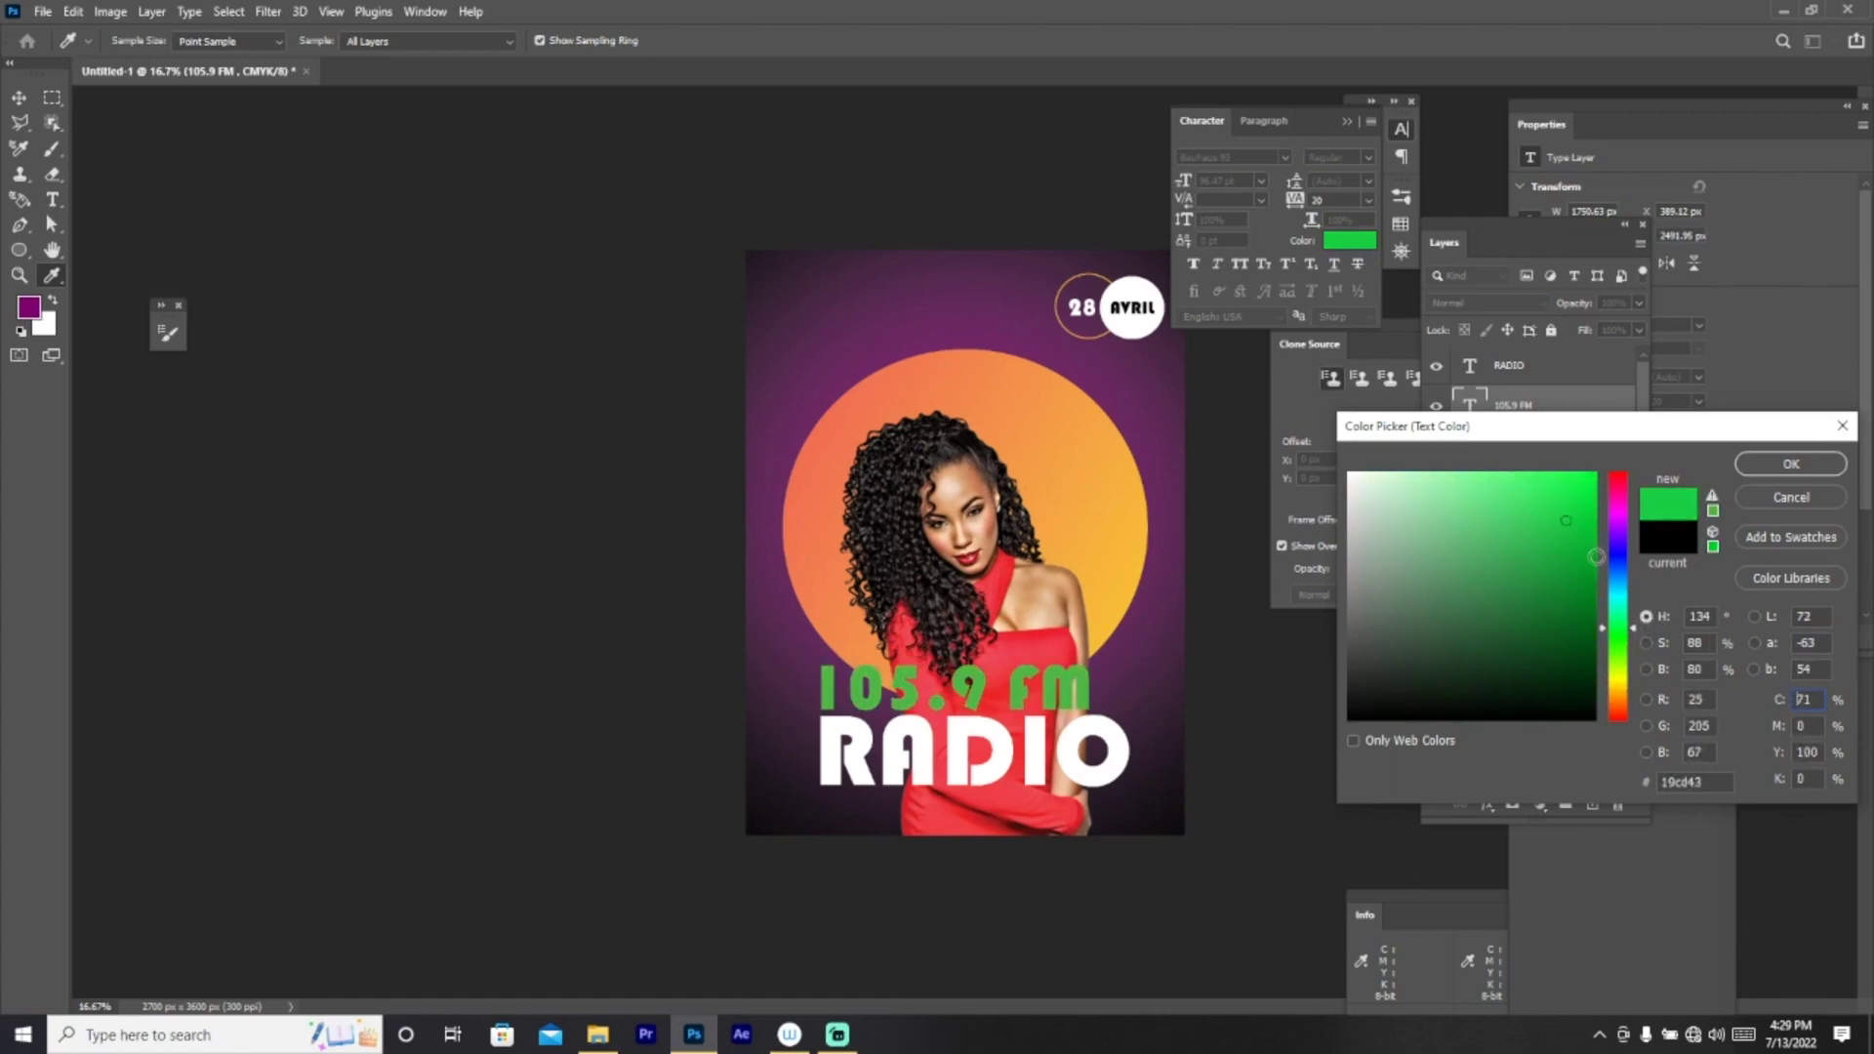
pyautogui.click(1620, 565)
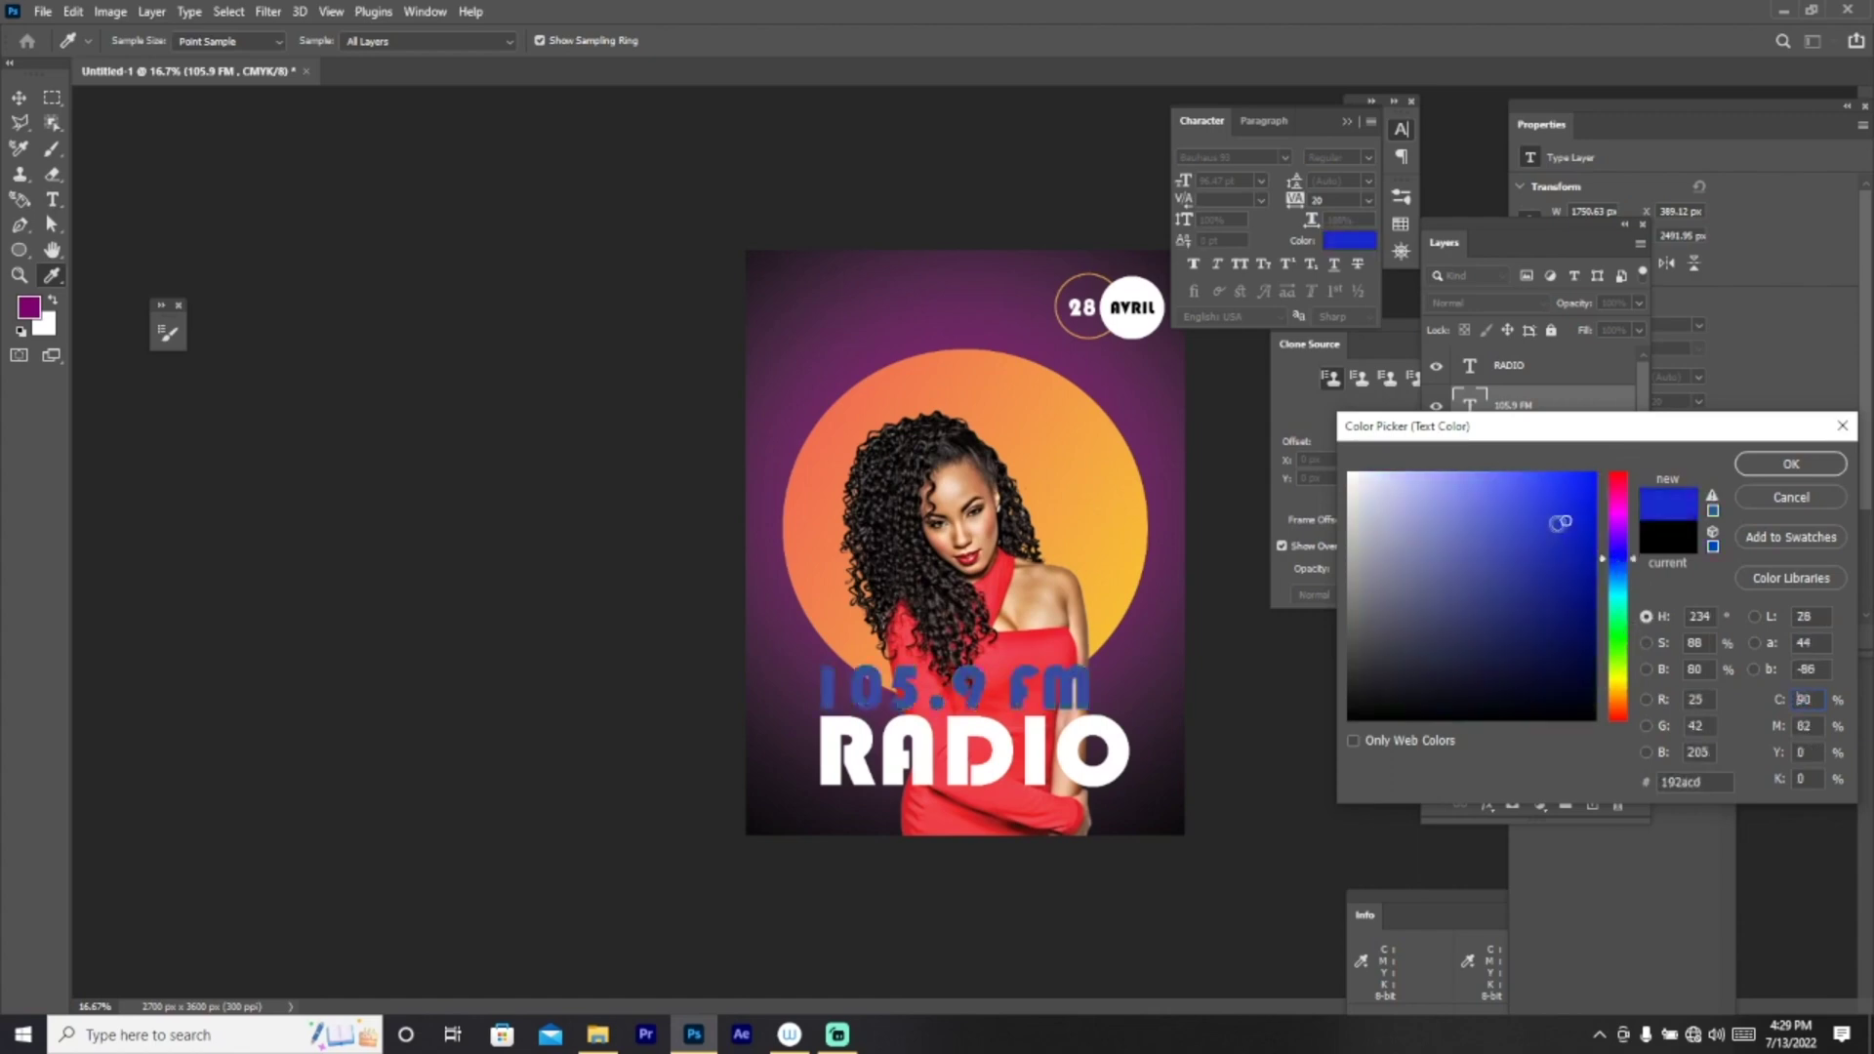
pyautogui.moveTo(1563, 519)
pyautogui.mouseDown()
pyautogui.moveTo(1617, 498)
pyautogui.moveTo(1568, 513)
pyautogui.mouseUp()
pyautogui.click(1535, 567)
pyautogui.click(1527, 533)
pyautogui.click(1791, 464)
# Step: Give the 105.9 FM layer a yellow Outer Glow of about 8 px
pyautogui.press('v')
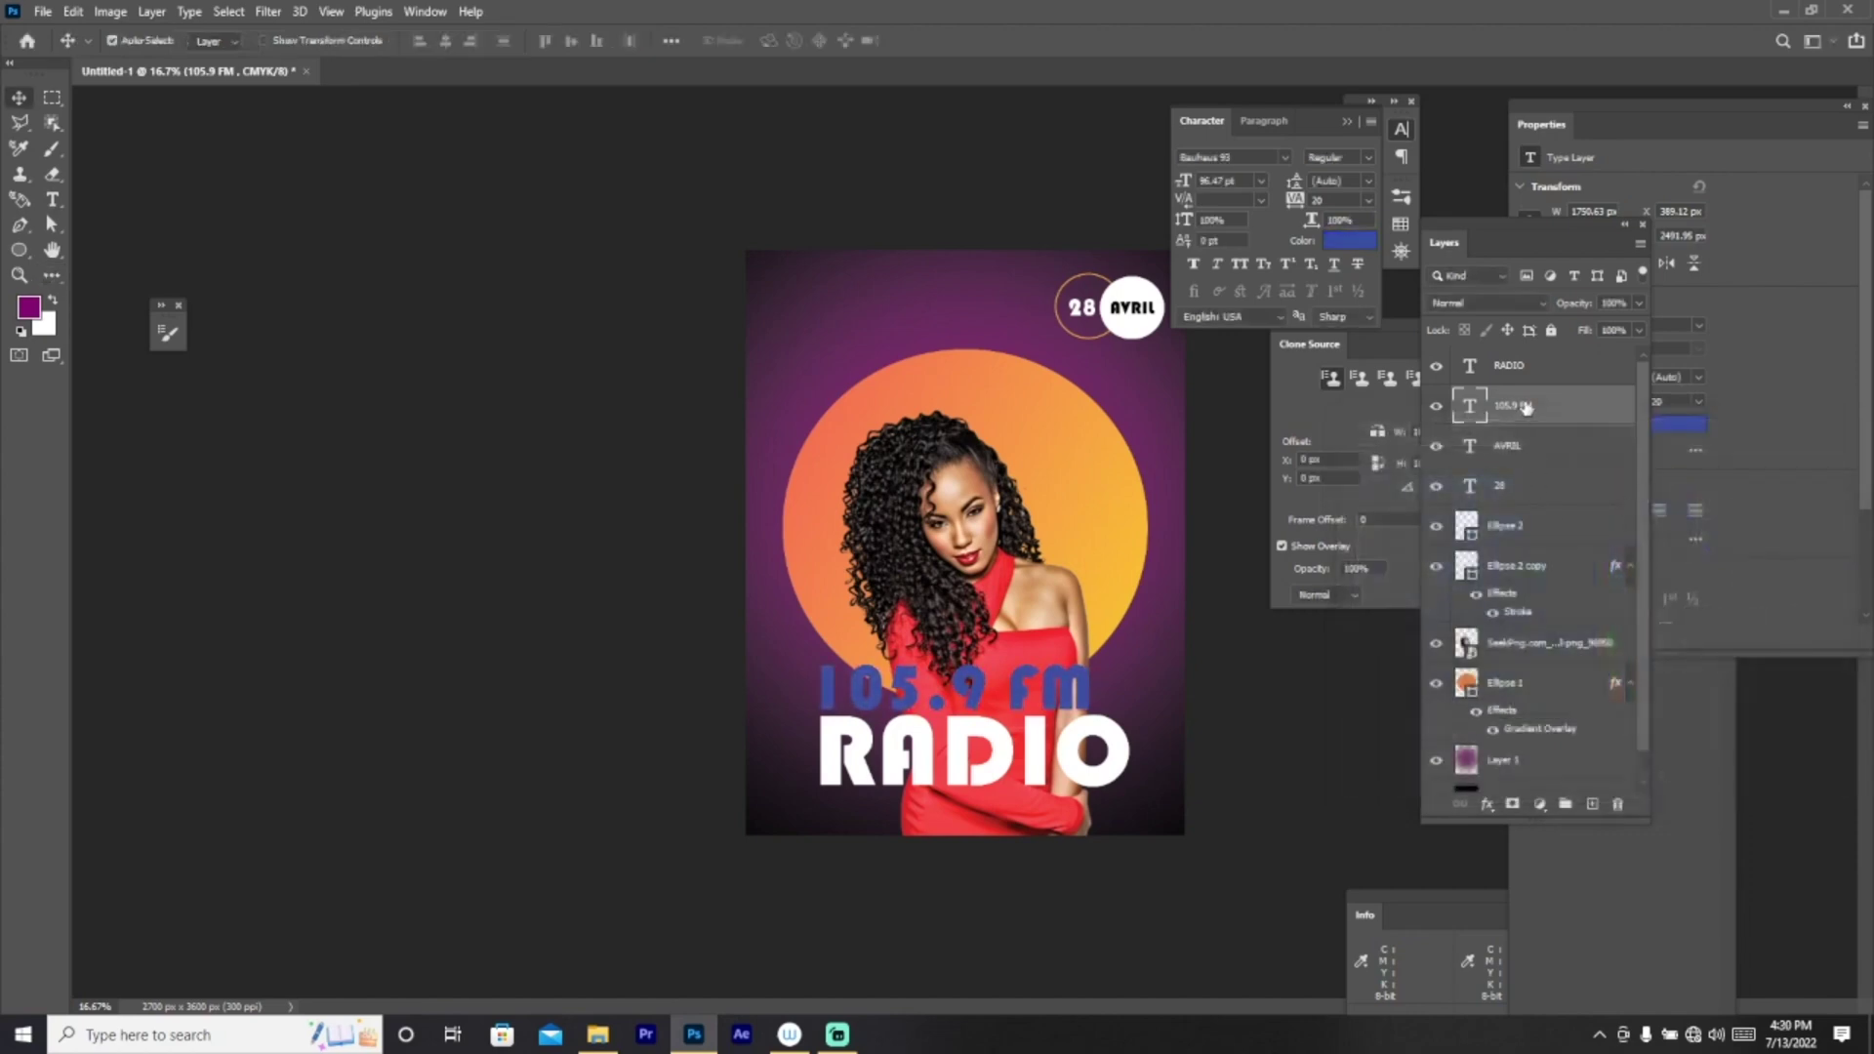
pyautogui.rightClick(1525, 408)
pyautogui.click(1597, 152)
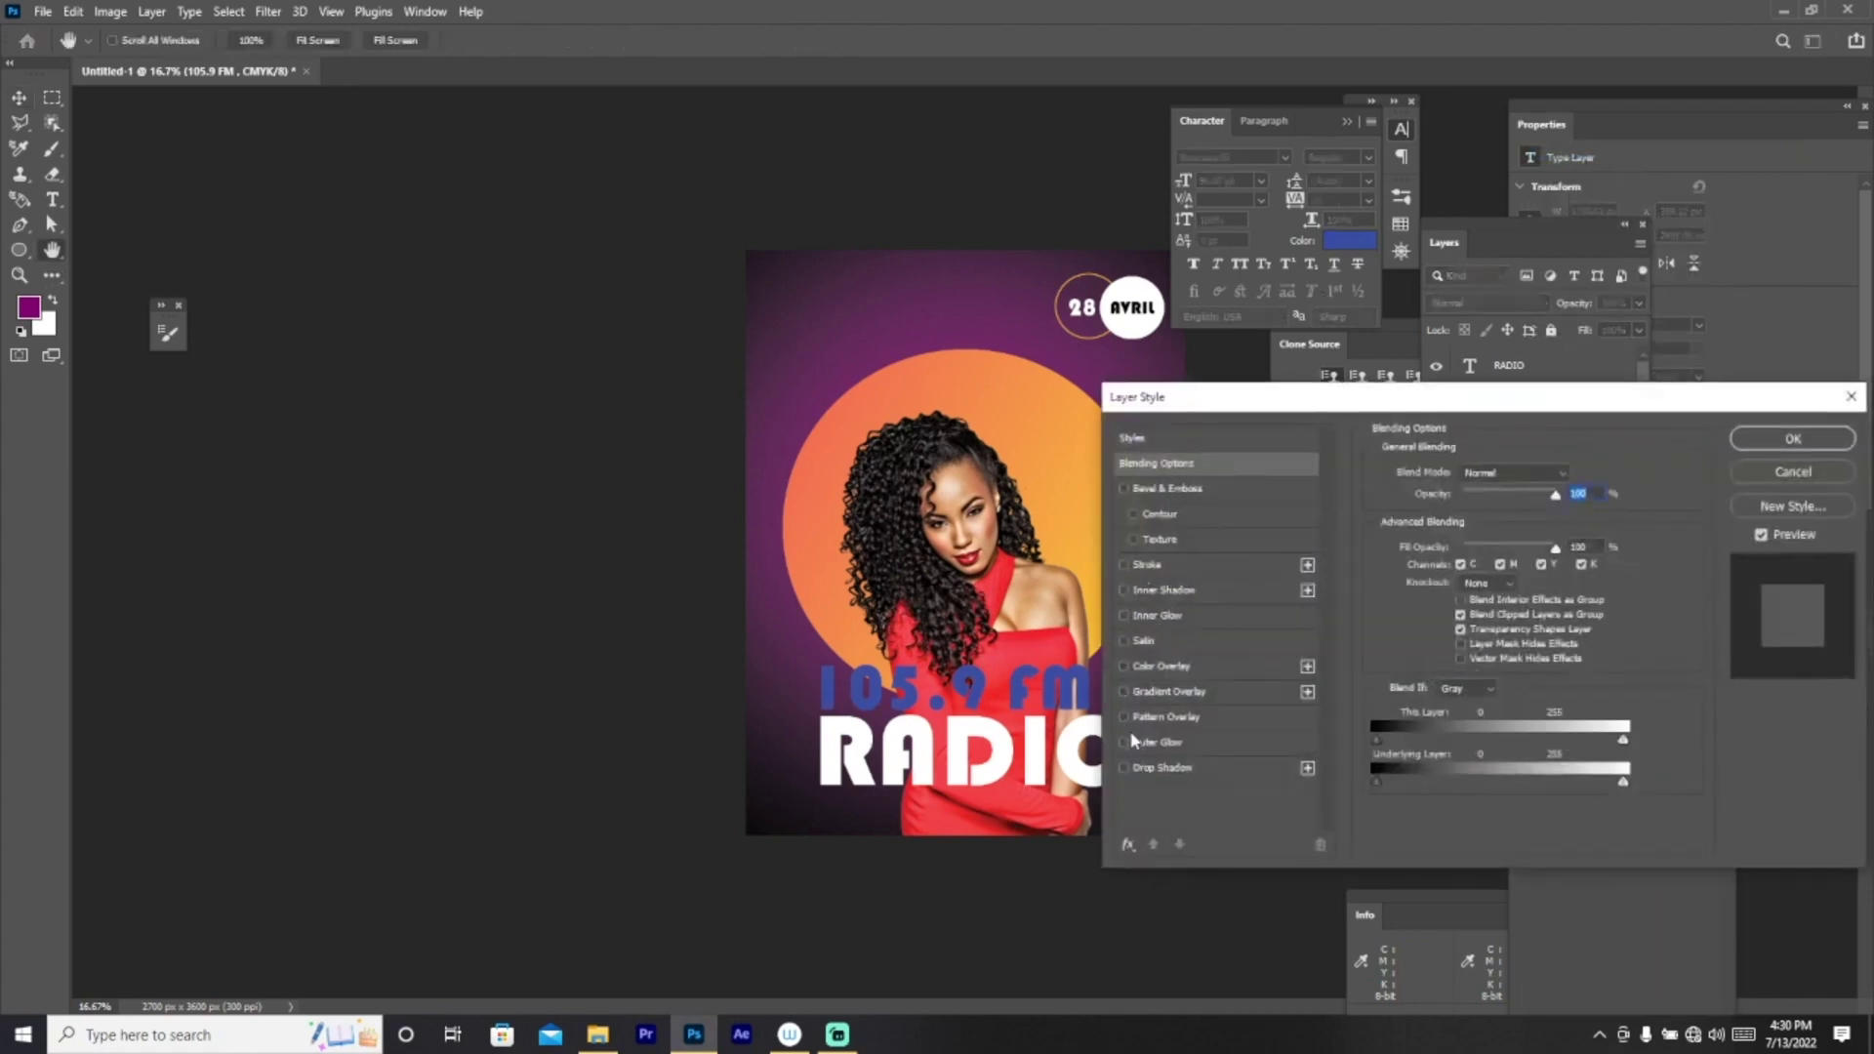
pyautogui.click(1125, 743)
pyautogui.click(1173, 753)
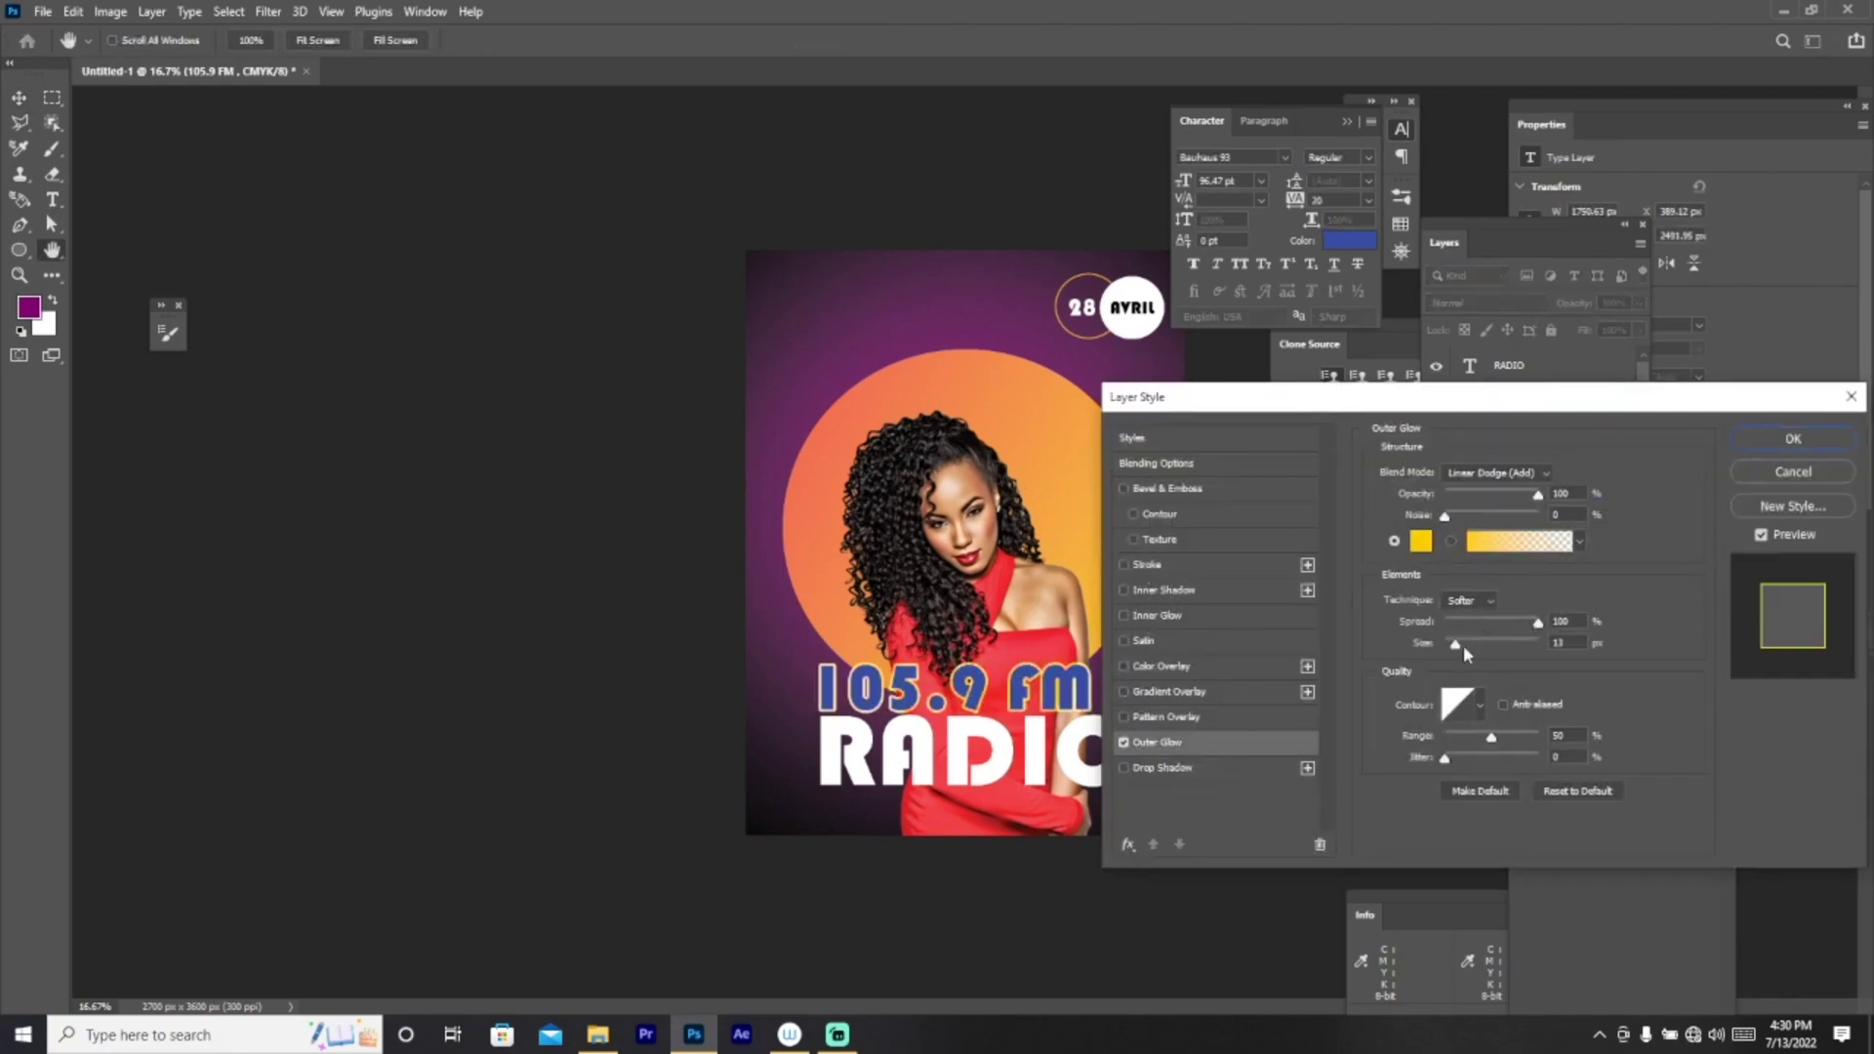
pyautogui.moveTo(1464, 654); pyautogui.dragTo(1455, 651)
pyautogui.click(1747, 444)
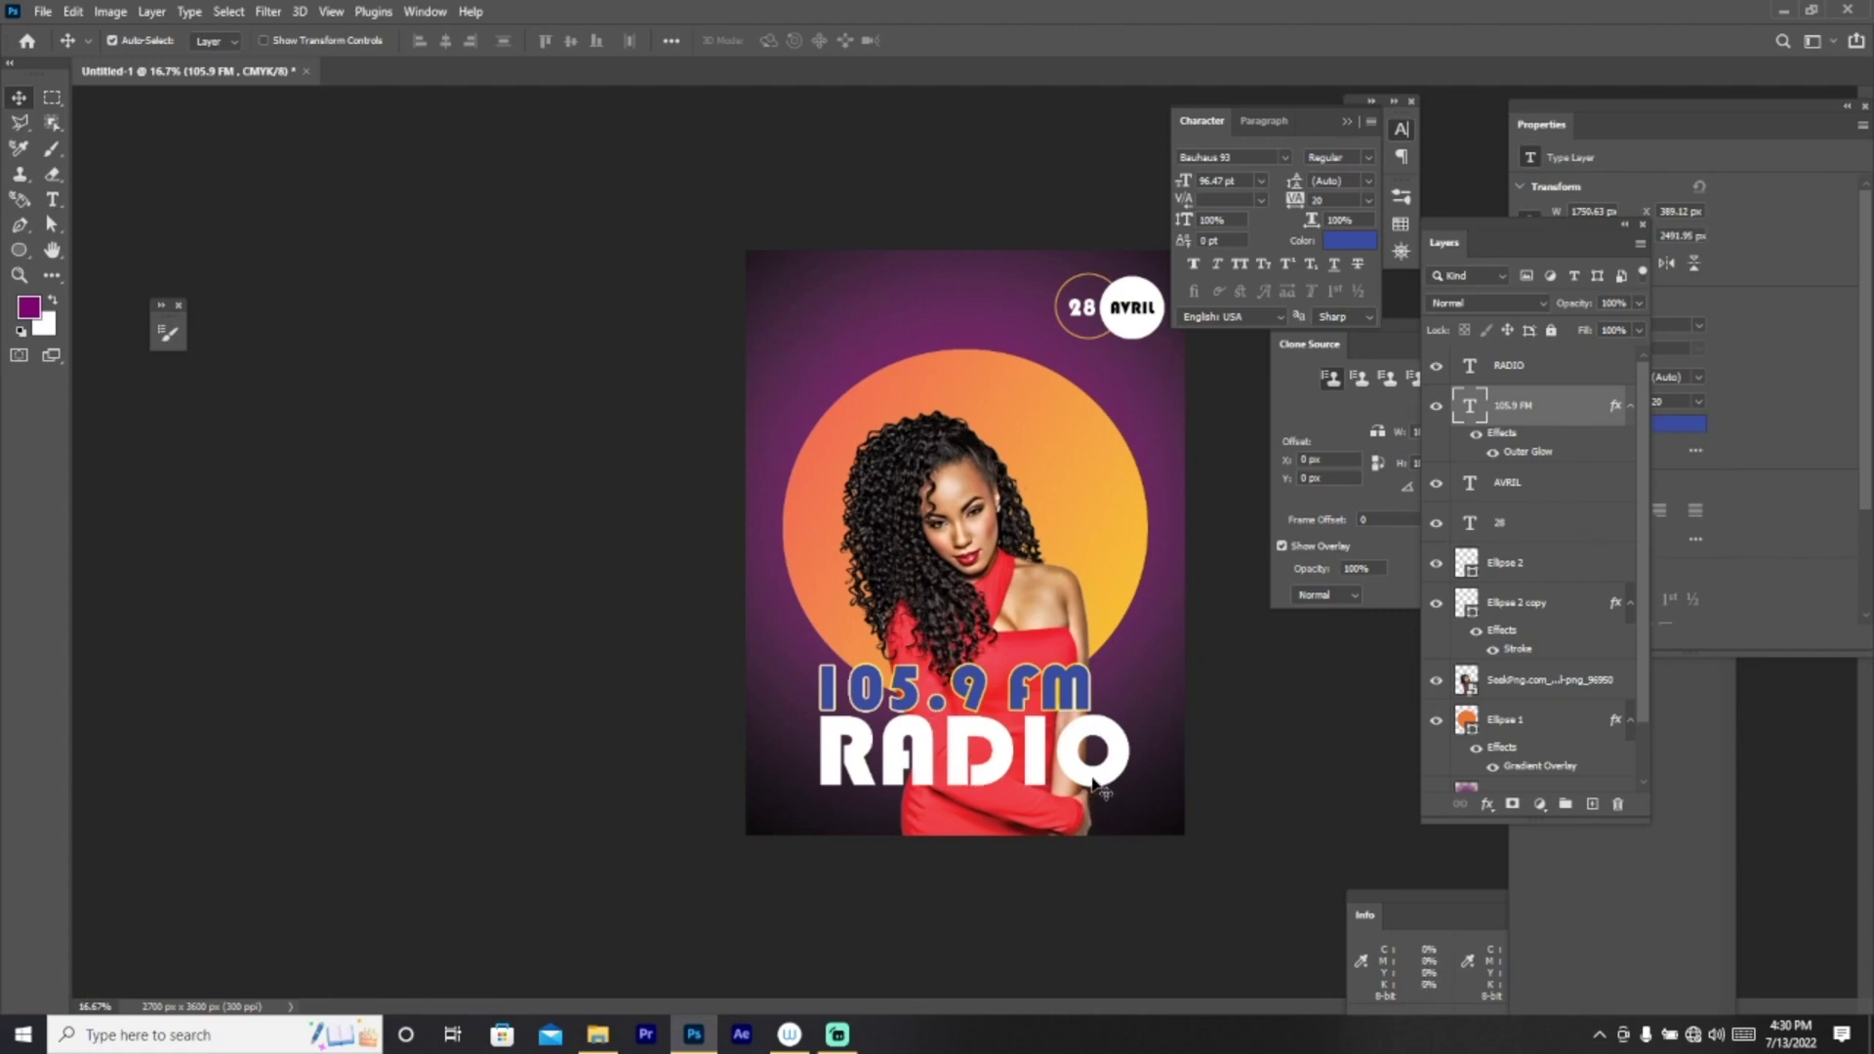
# Step: Type the artist's first name in capitals as a headline at the poster top
pyautogui.click(1559, 367)
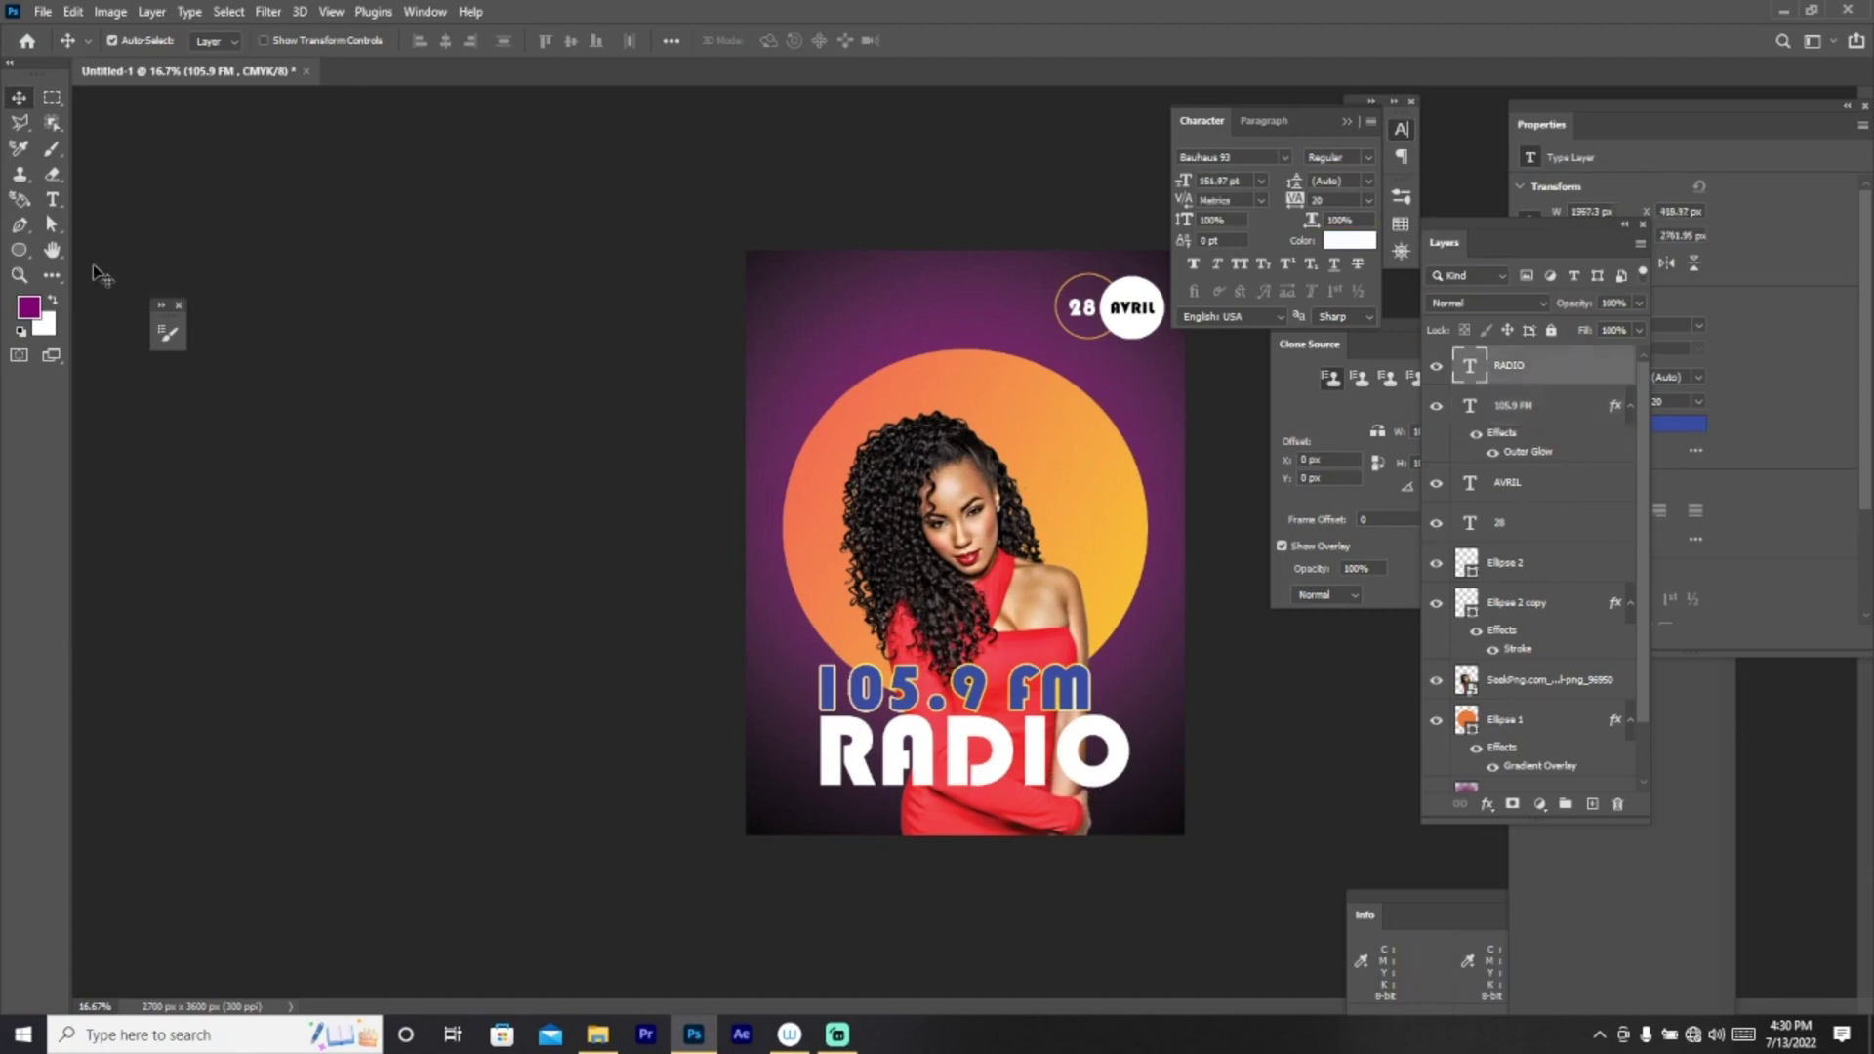
pyautogui.click(53, 200)
pyautogui.click(857, 315)
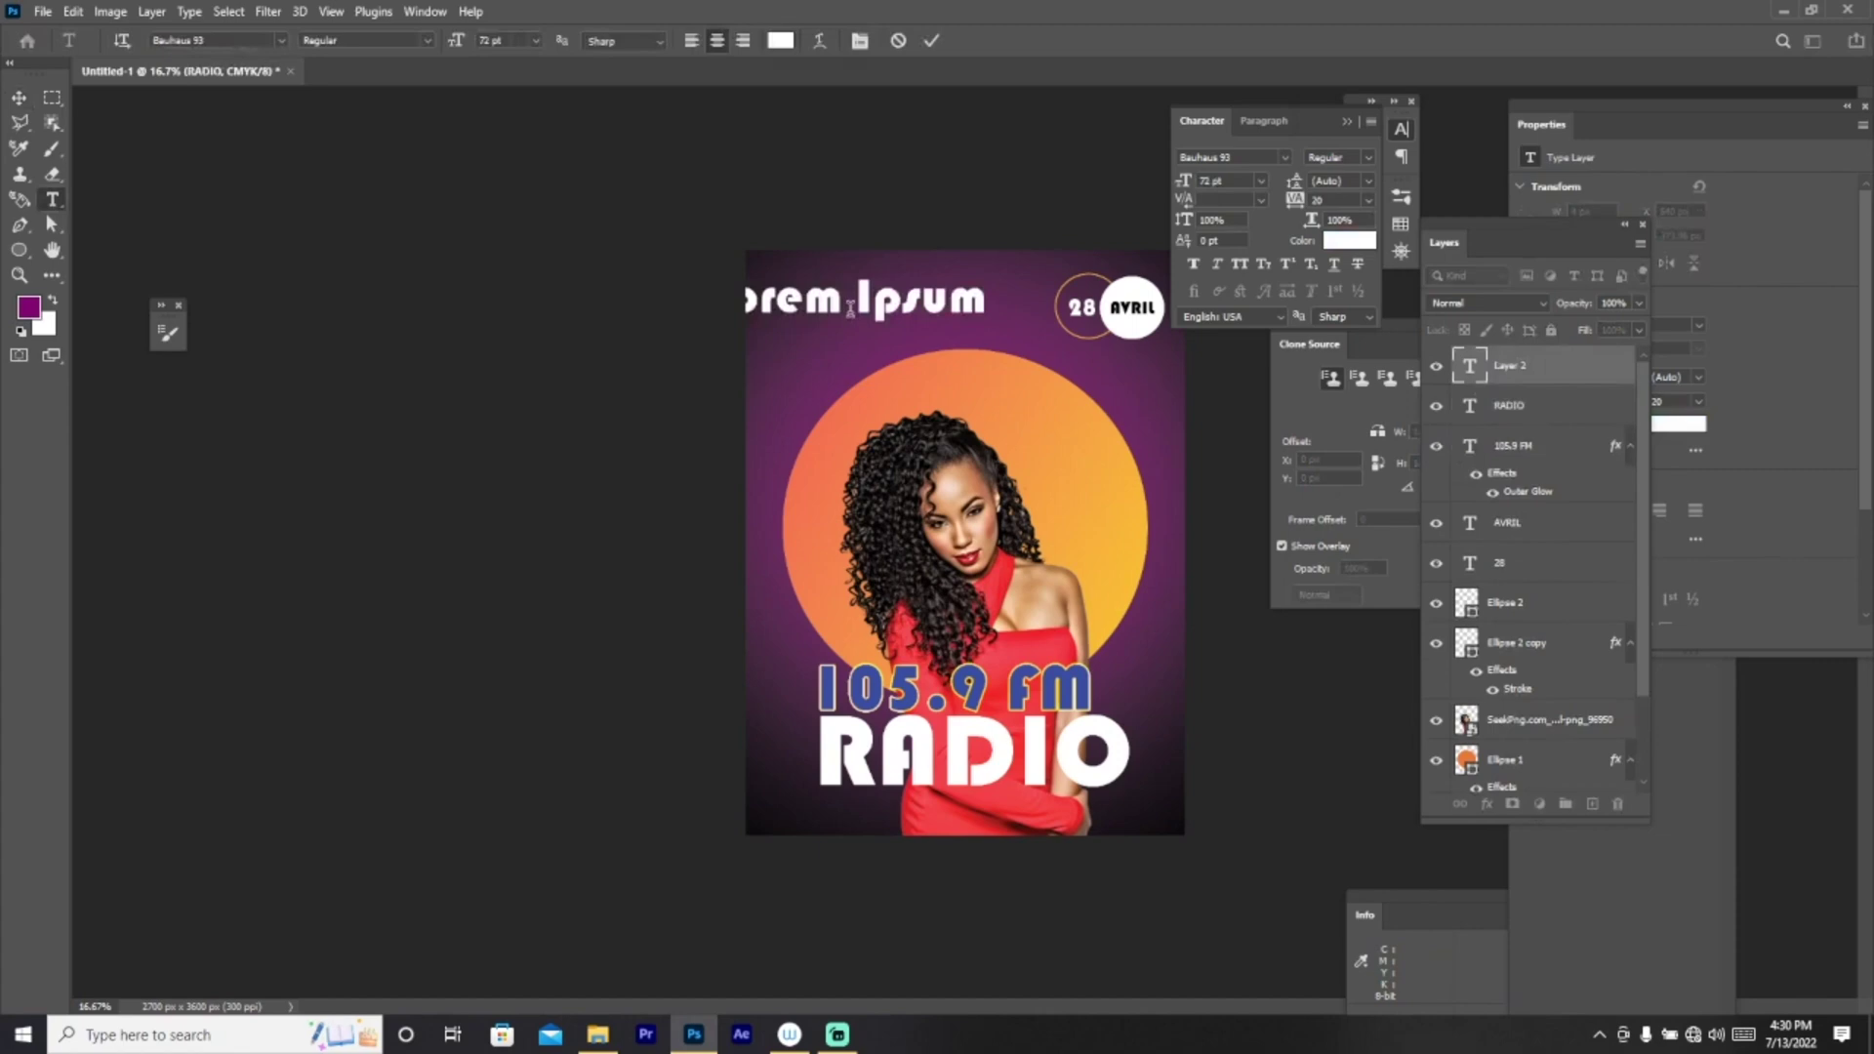
pyautogui.write('ICH')
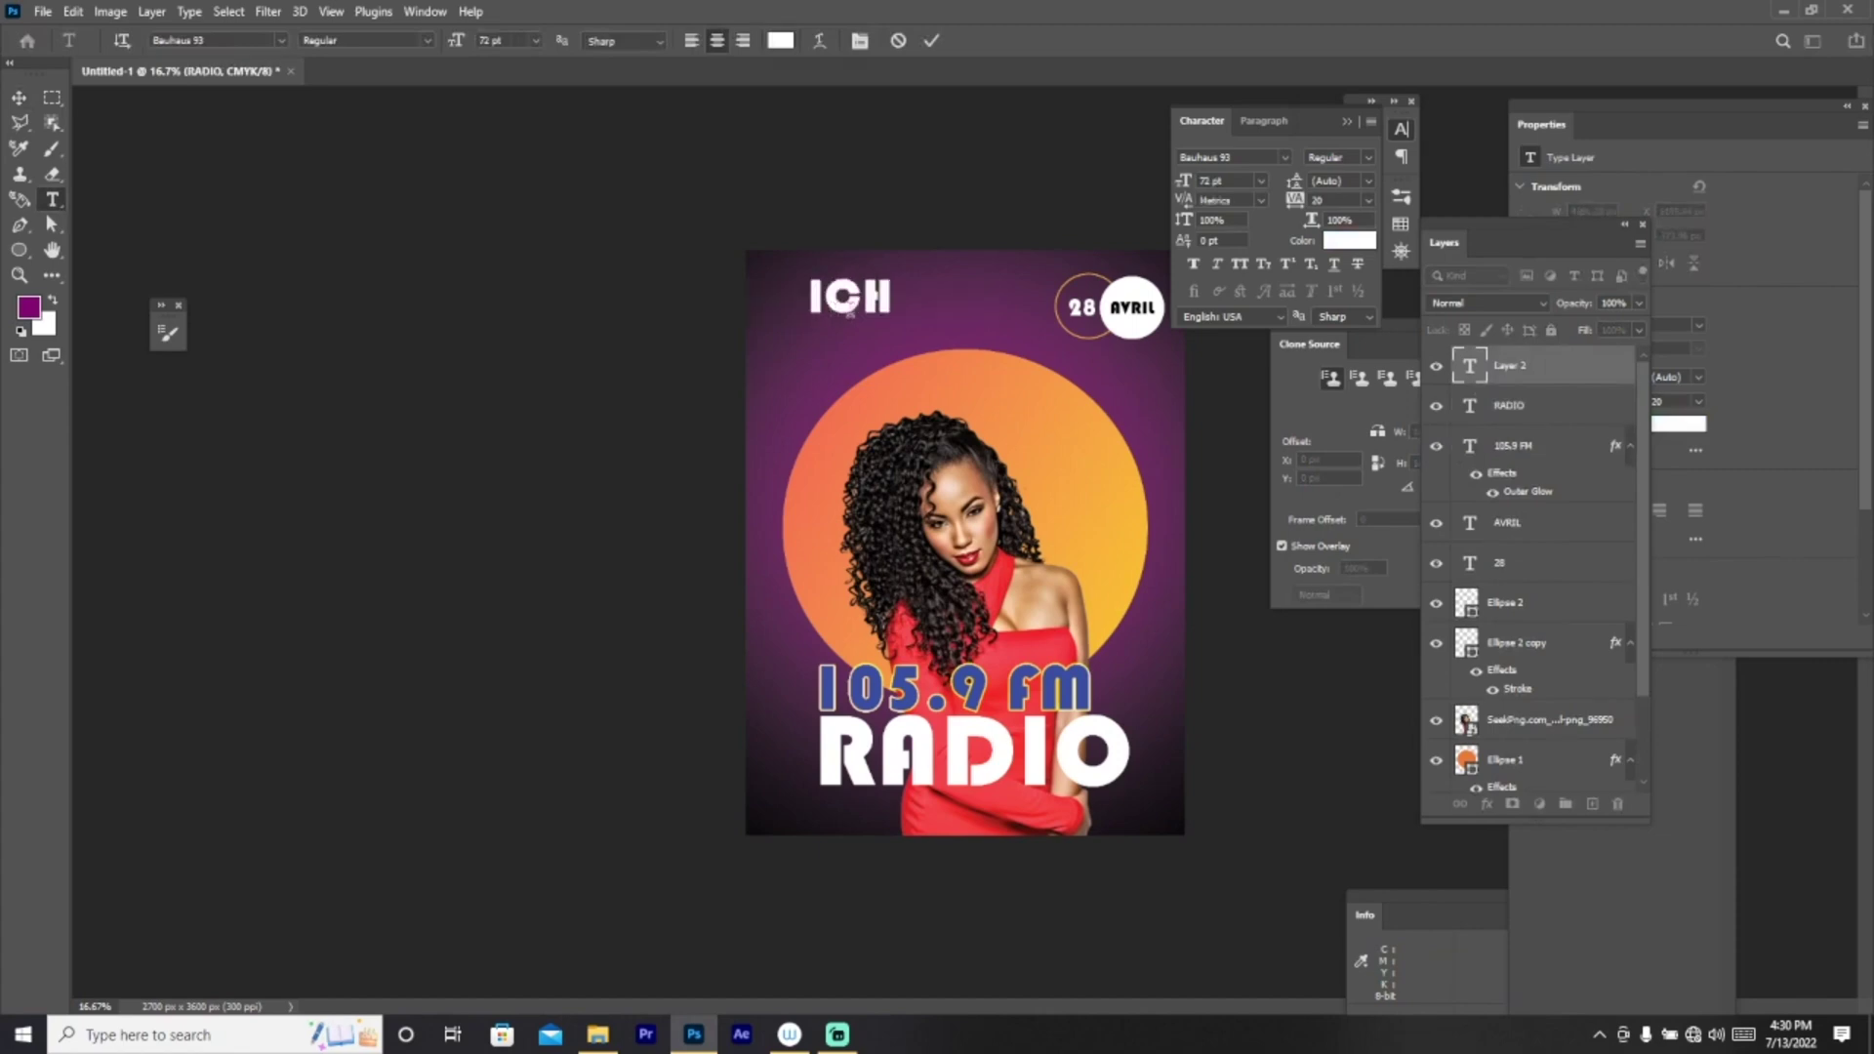
pyautogui.write('E')
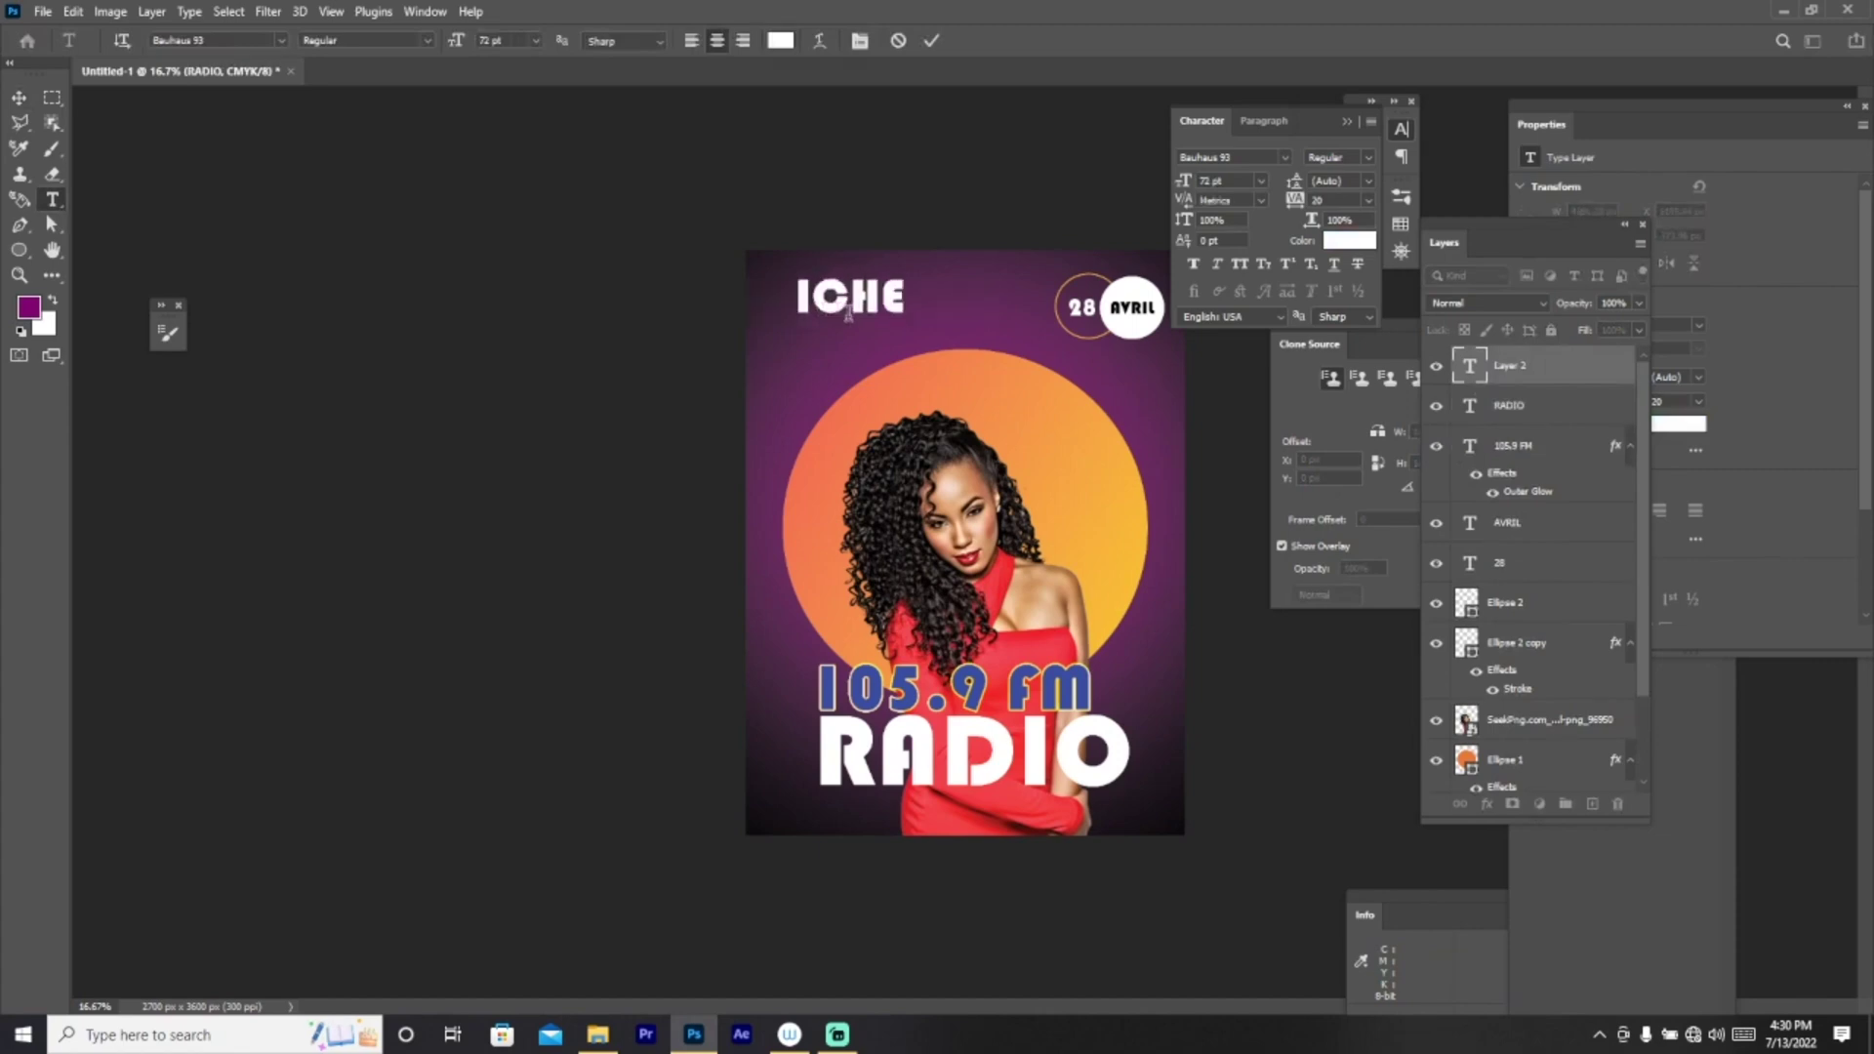
pyautogui.press('BackSpace')
pyautogui.press('BackSpace')
pyautogui.press('BackSpace')
pyautogui.press('BackSpace')
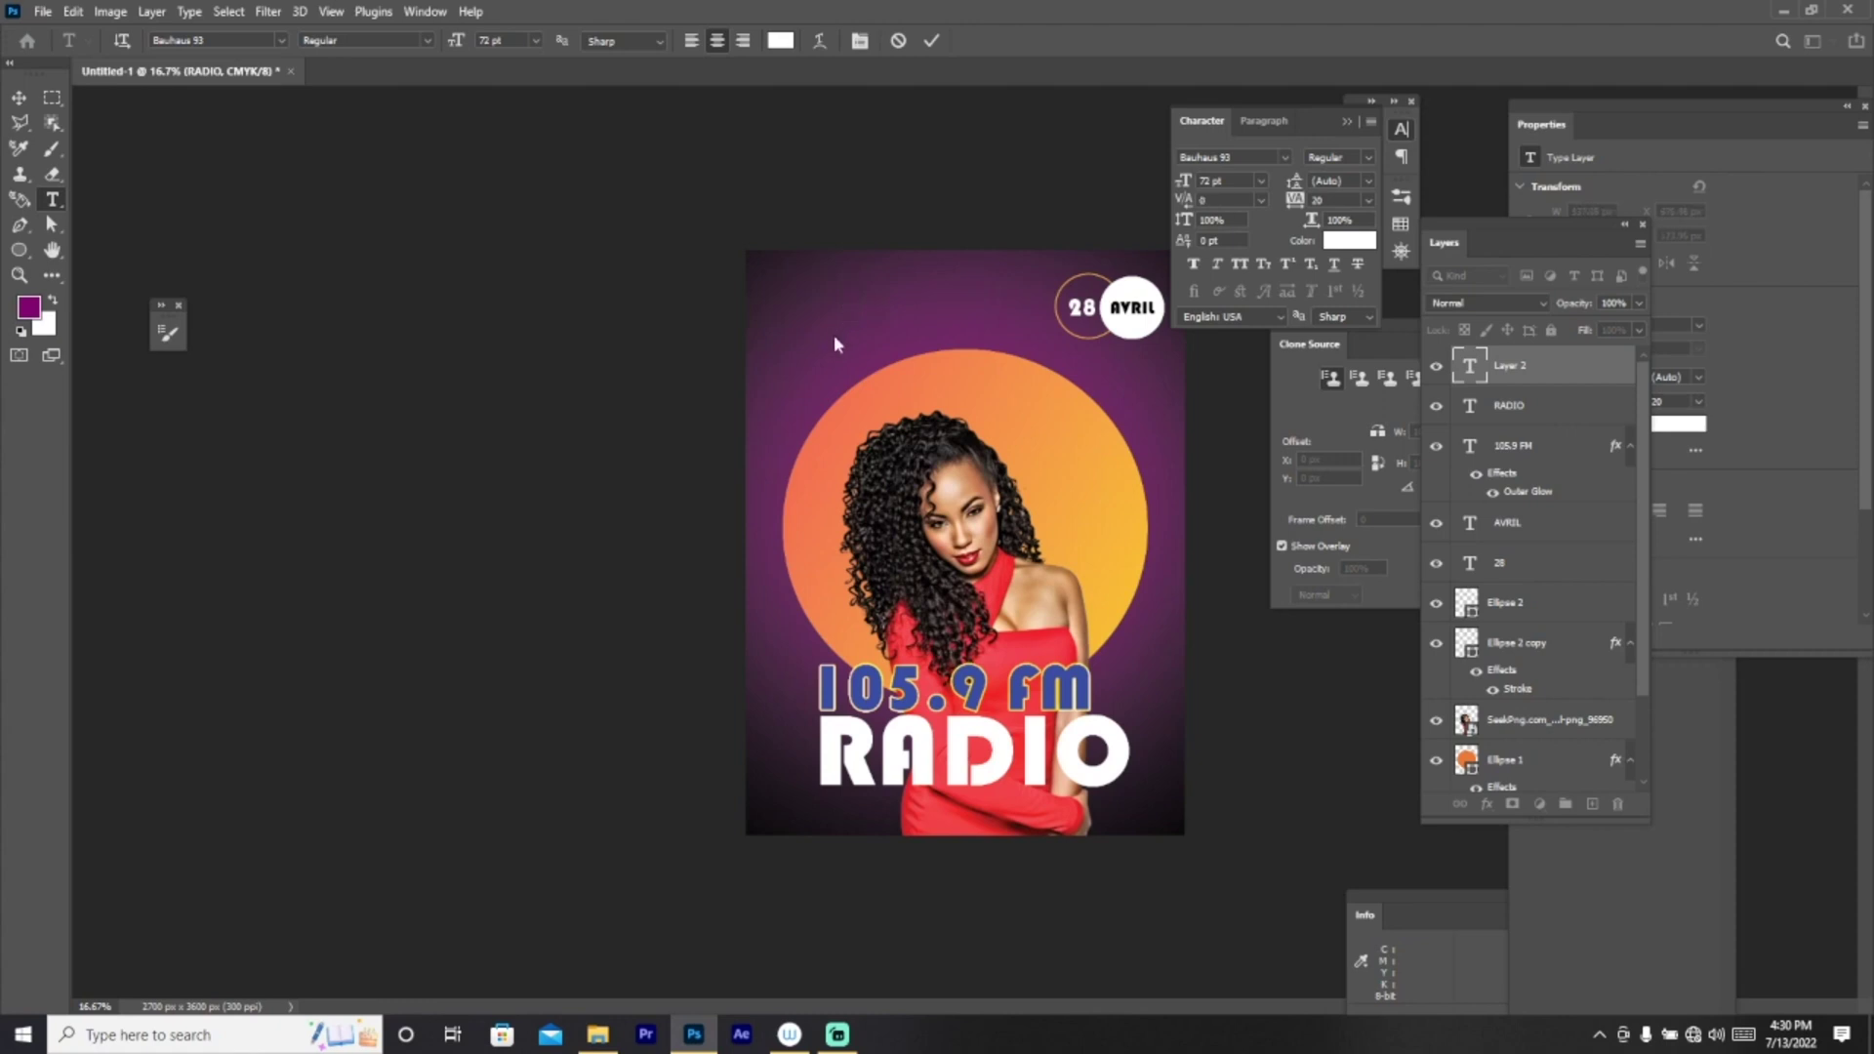
pyautogui.write('mI')
pyautogui.write('CHW')
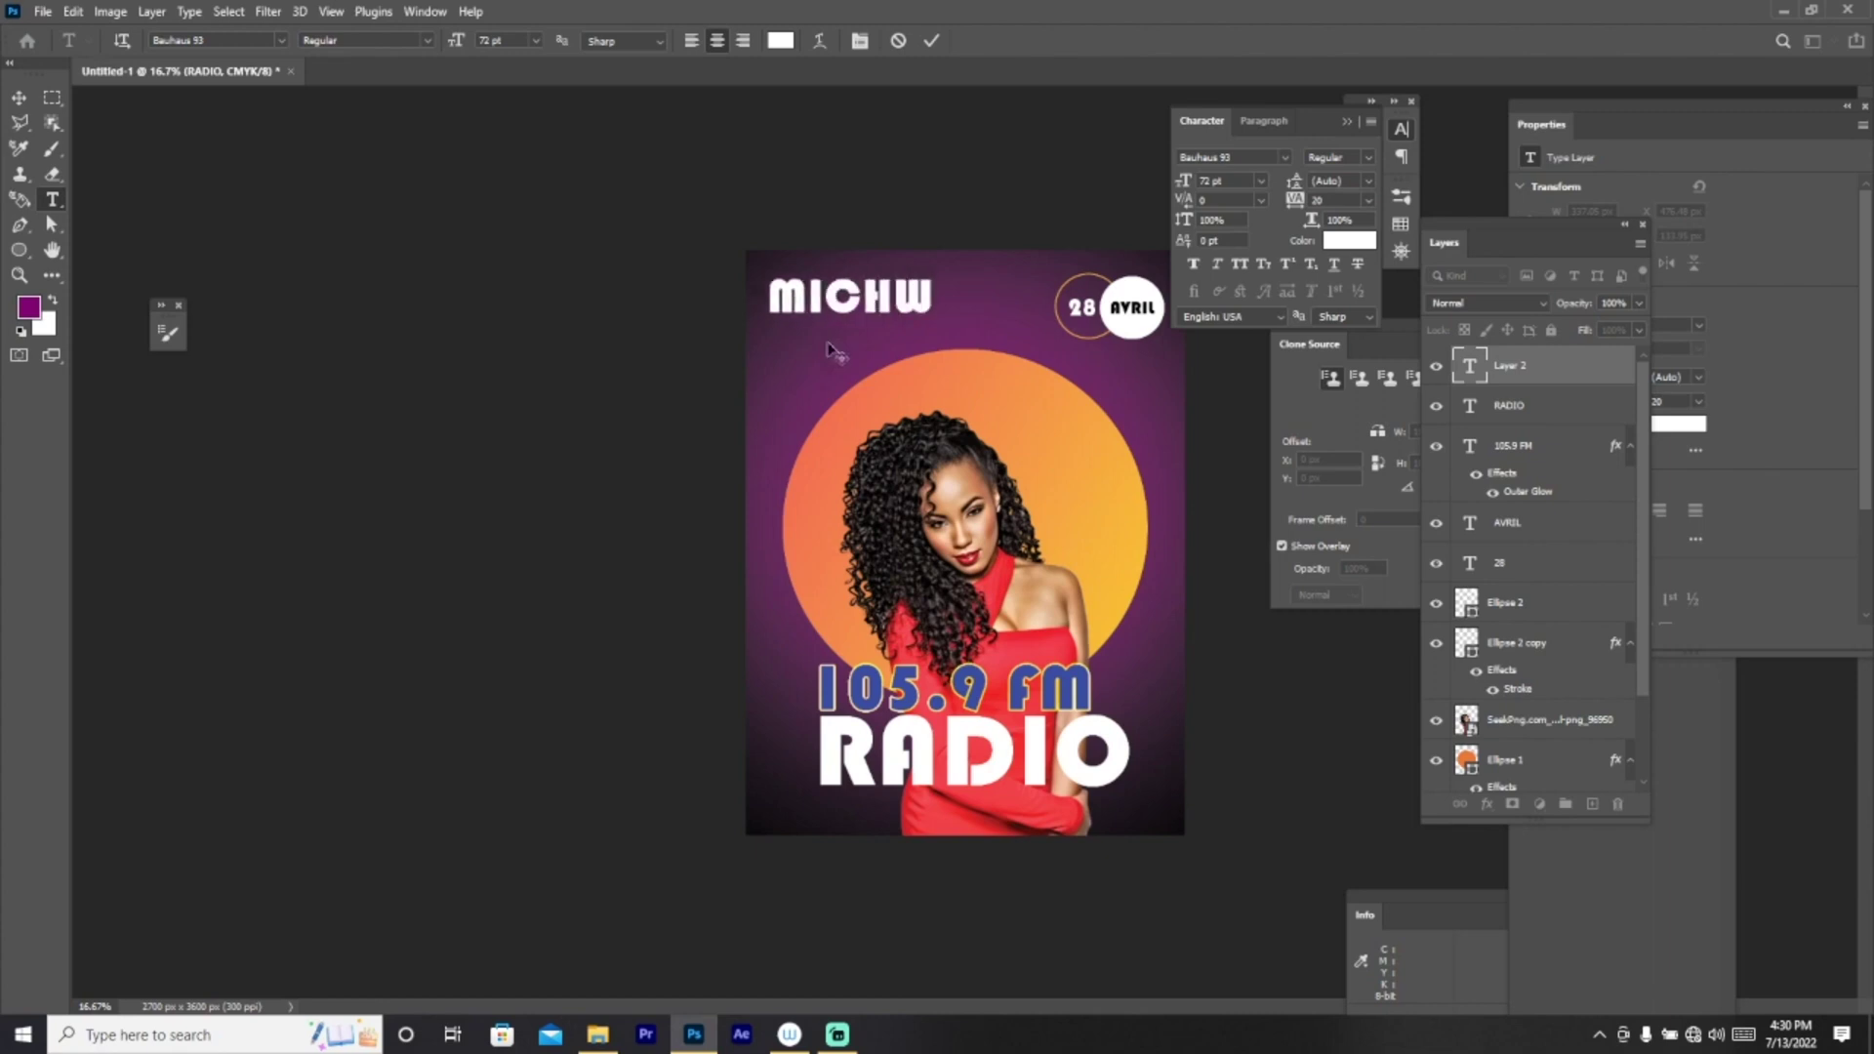
pyautogui.write('L')
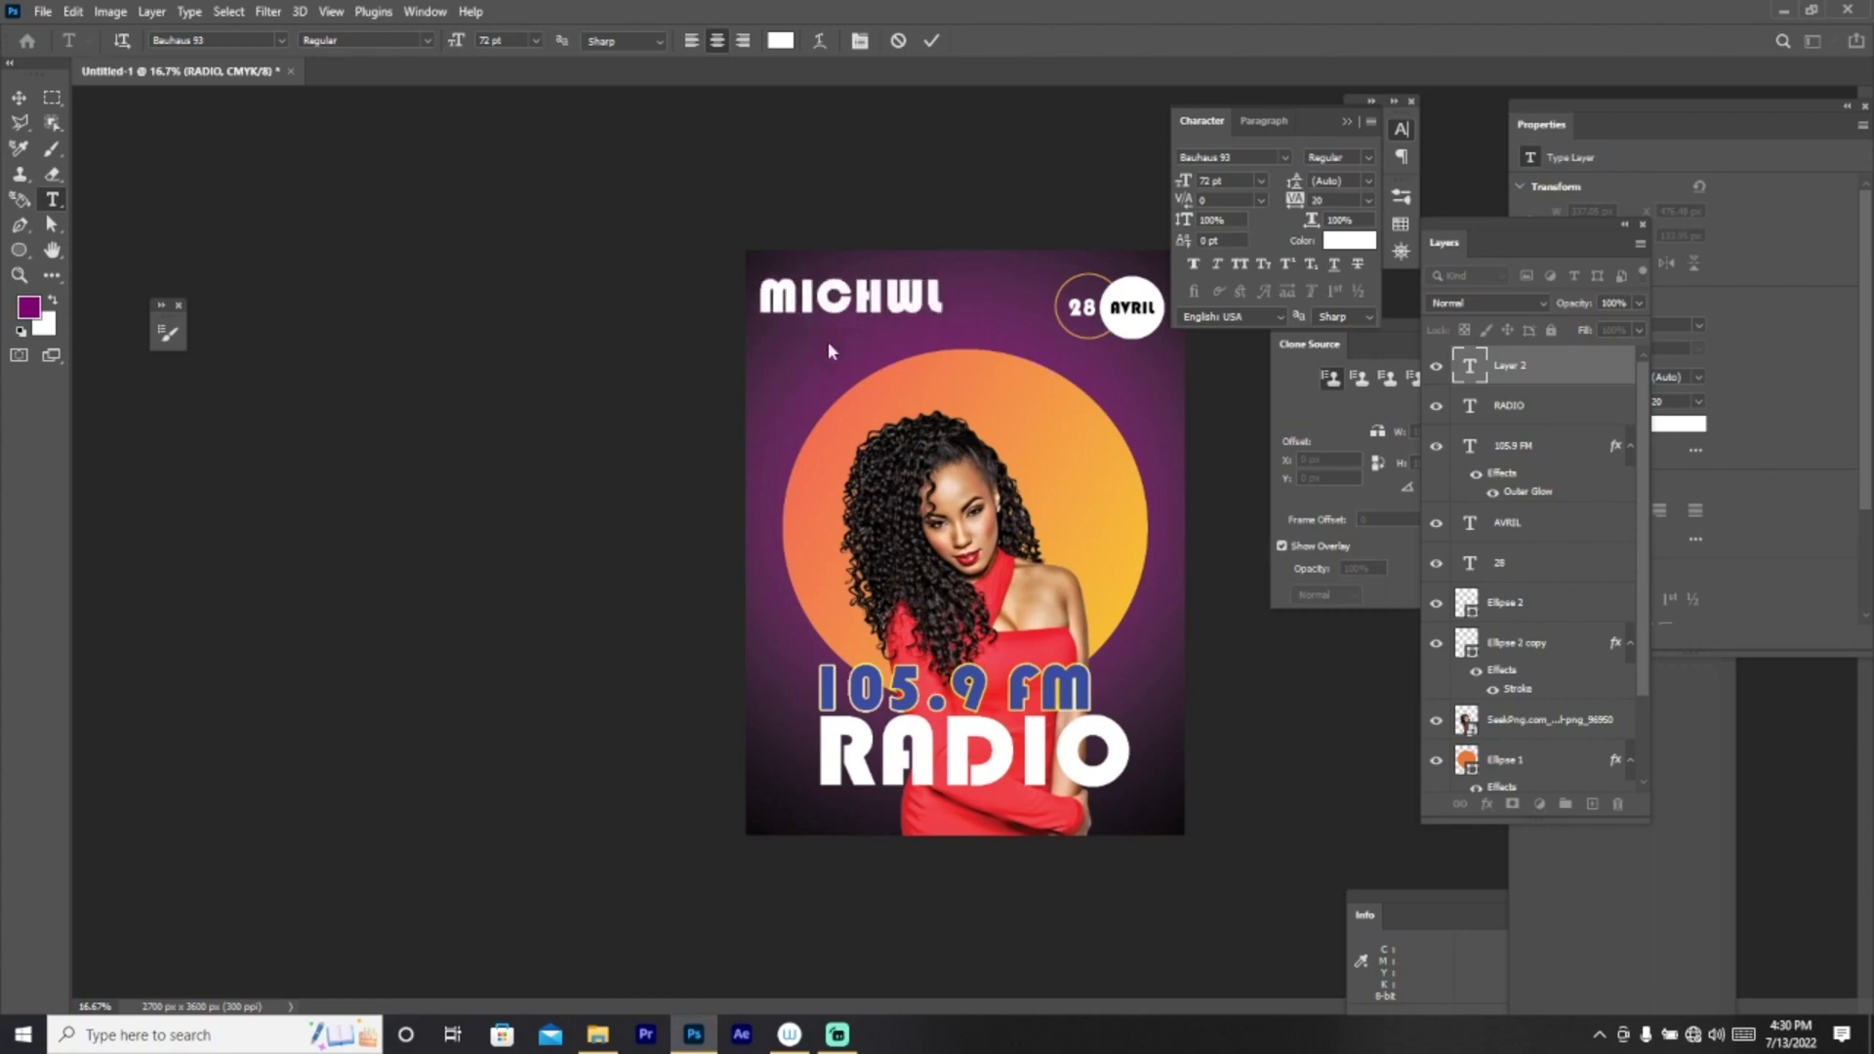
pyautogui.press('BackSpace')
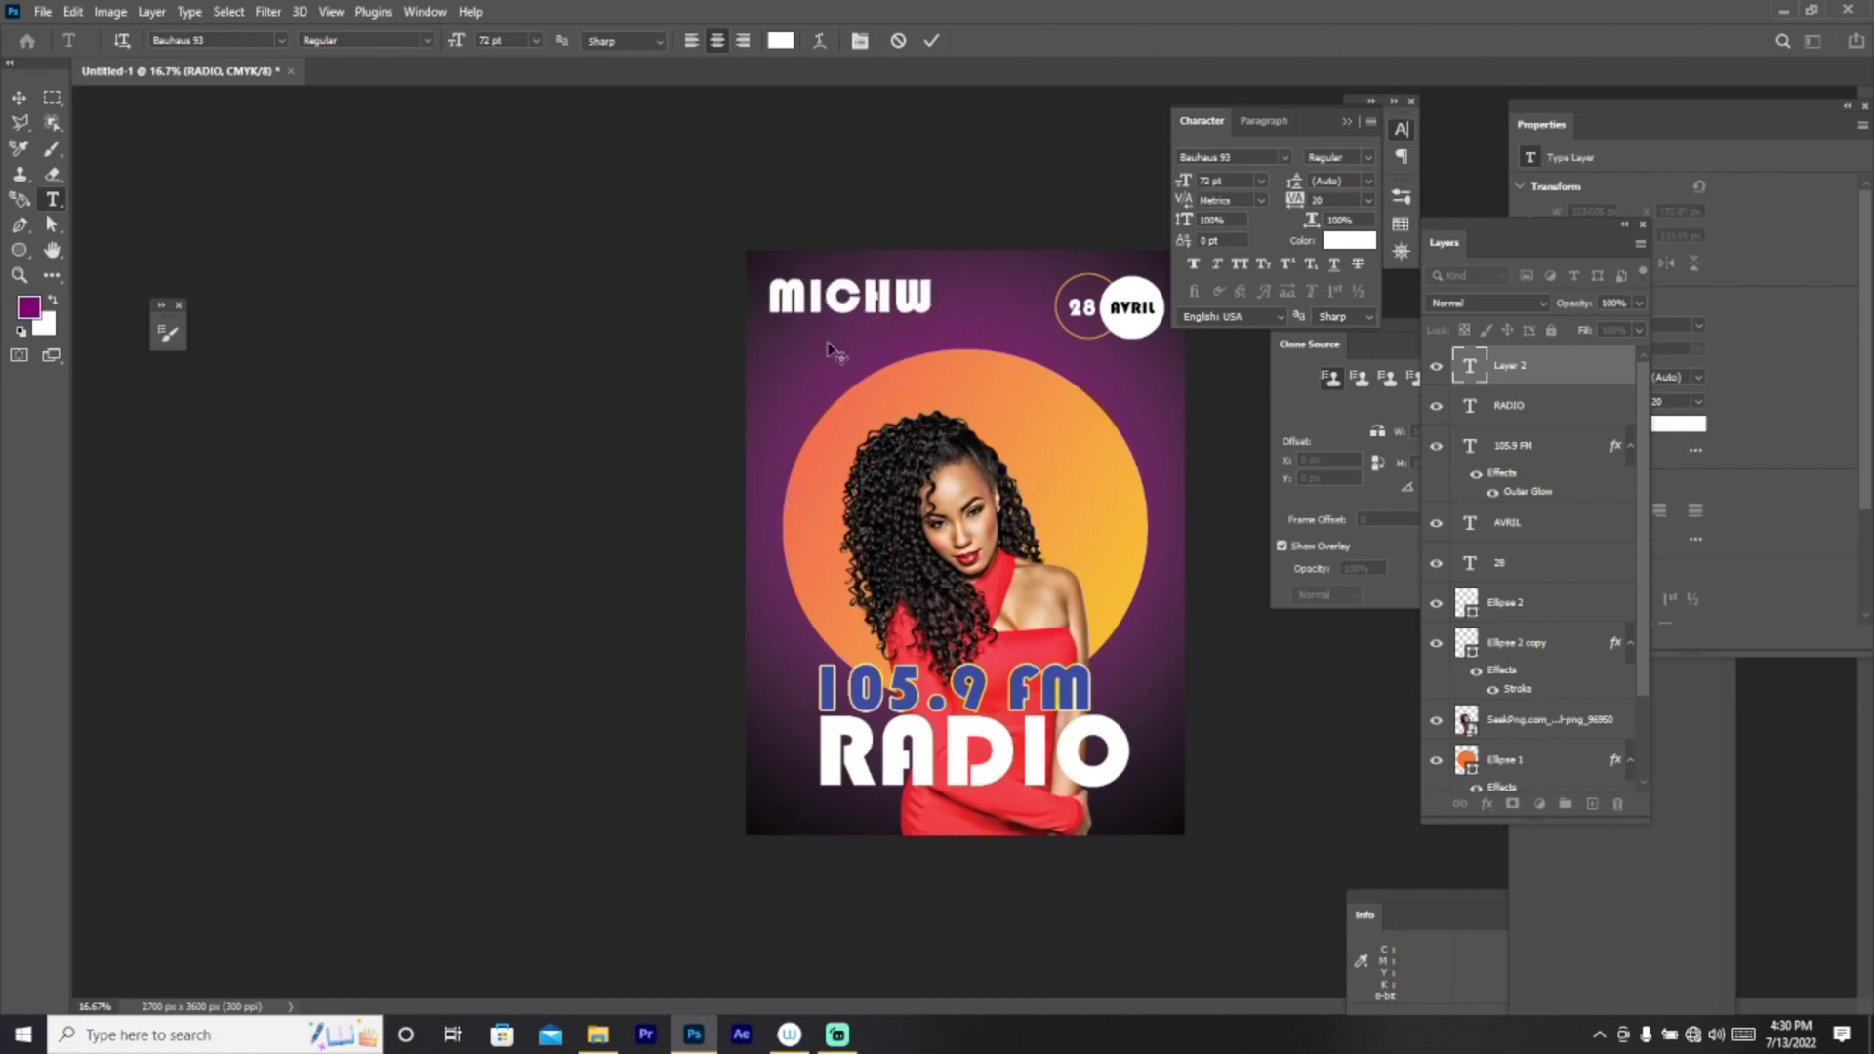
pyautogui.press('BackSpace')
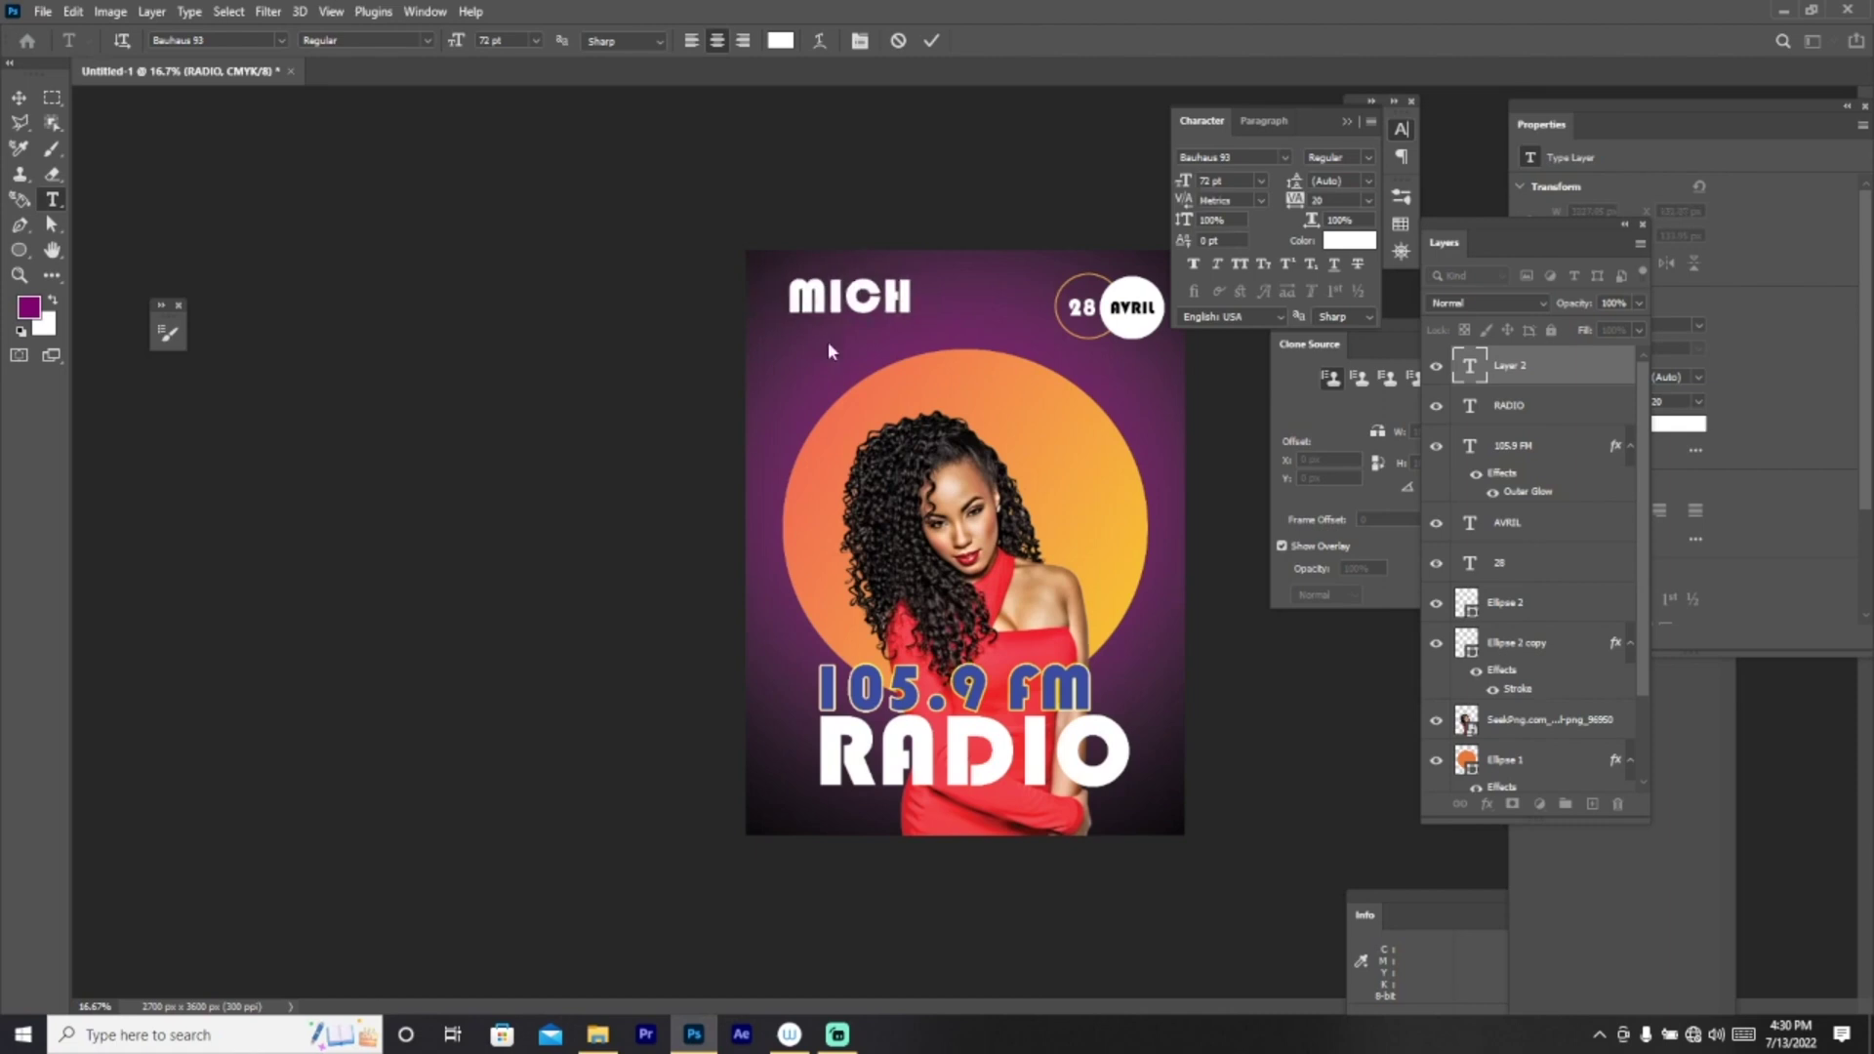
pyautogui.write('ELLE')
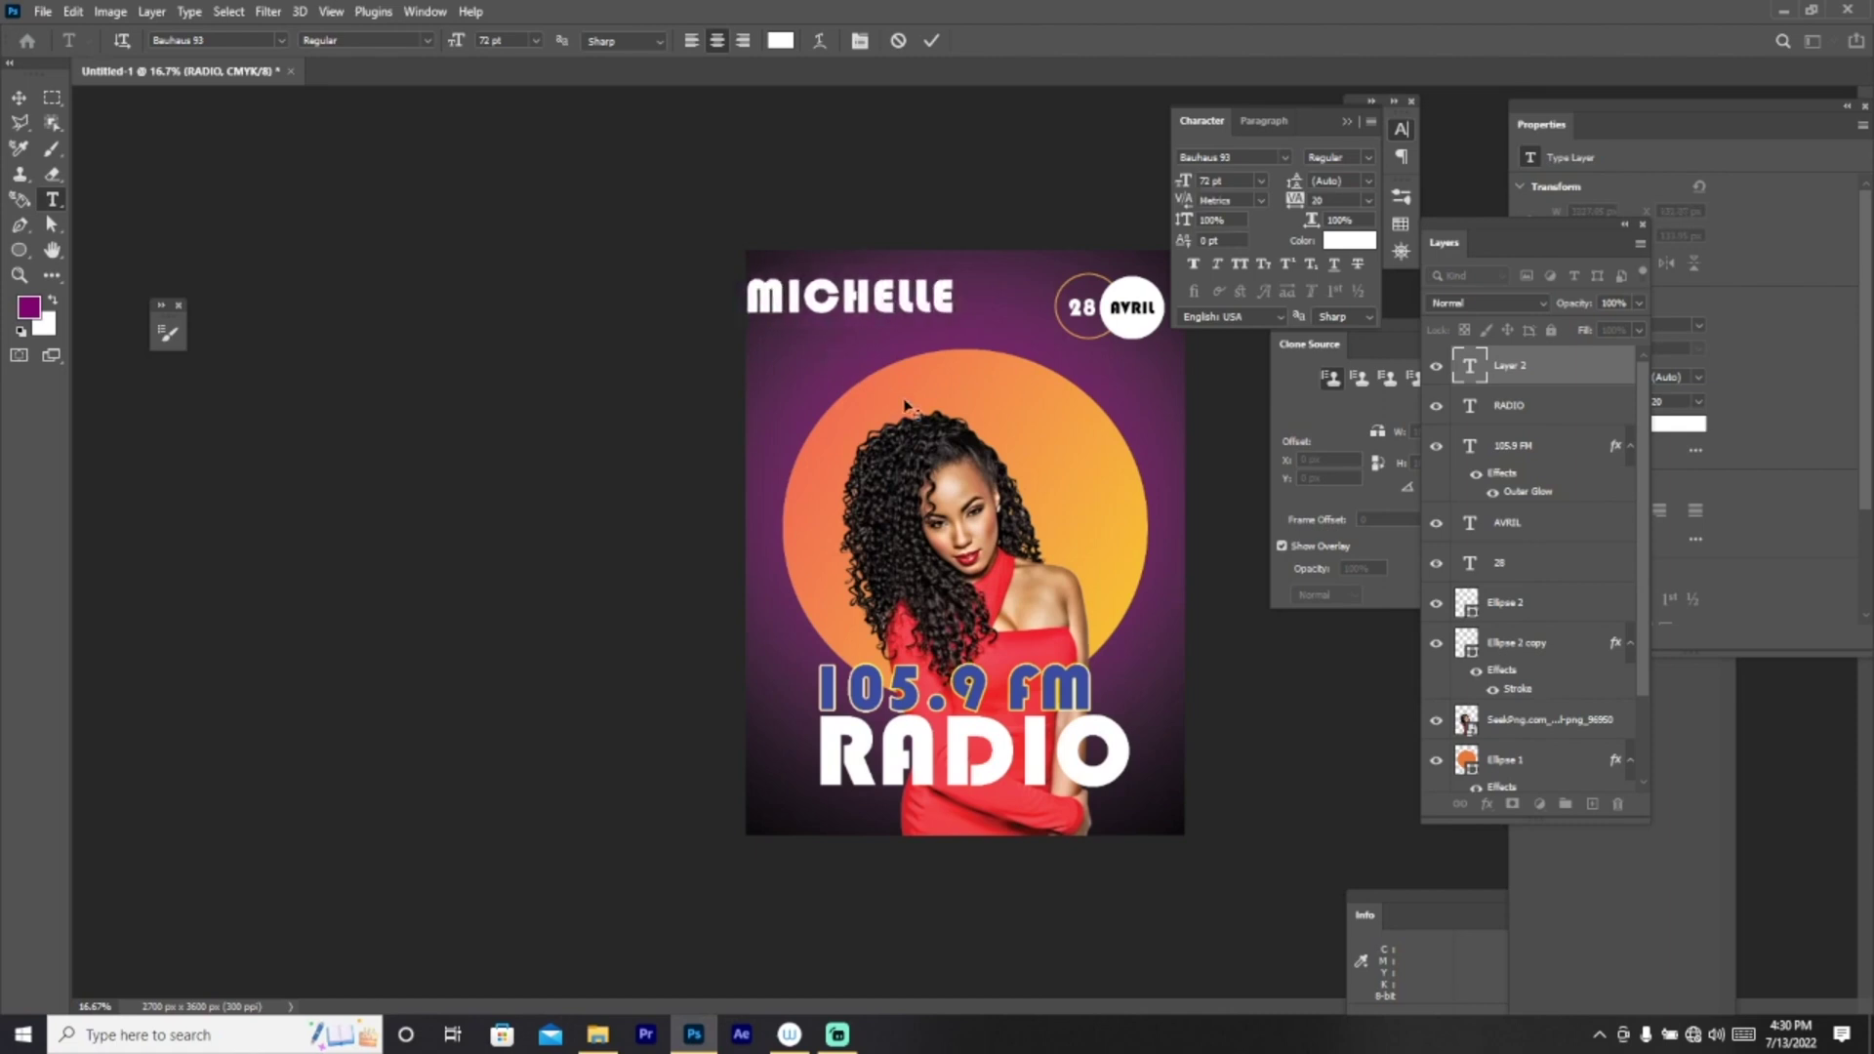
pyautogui.click(18, 98)
# Step: Add the artist's surname in capitals after the first name
pyautogui.click(53, 199)
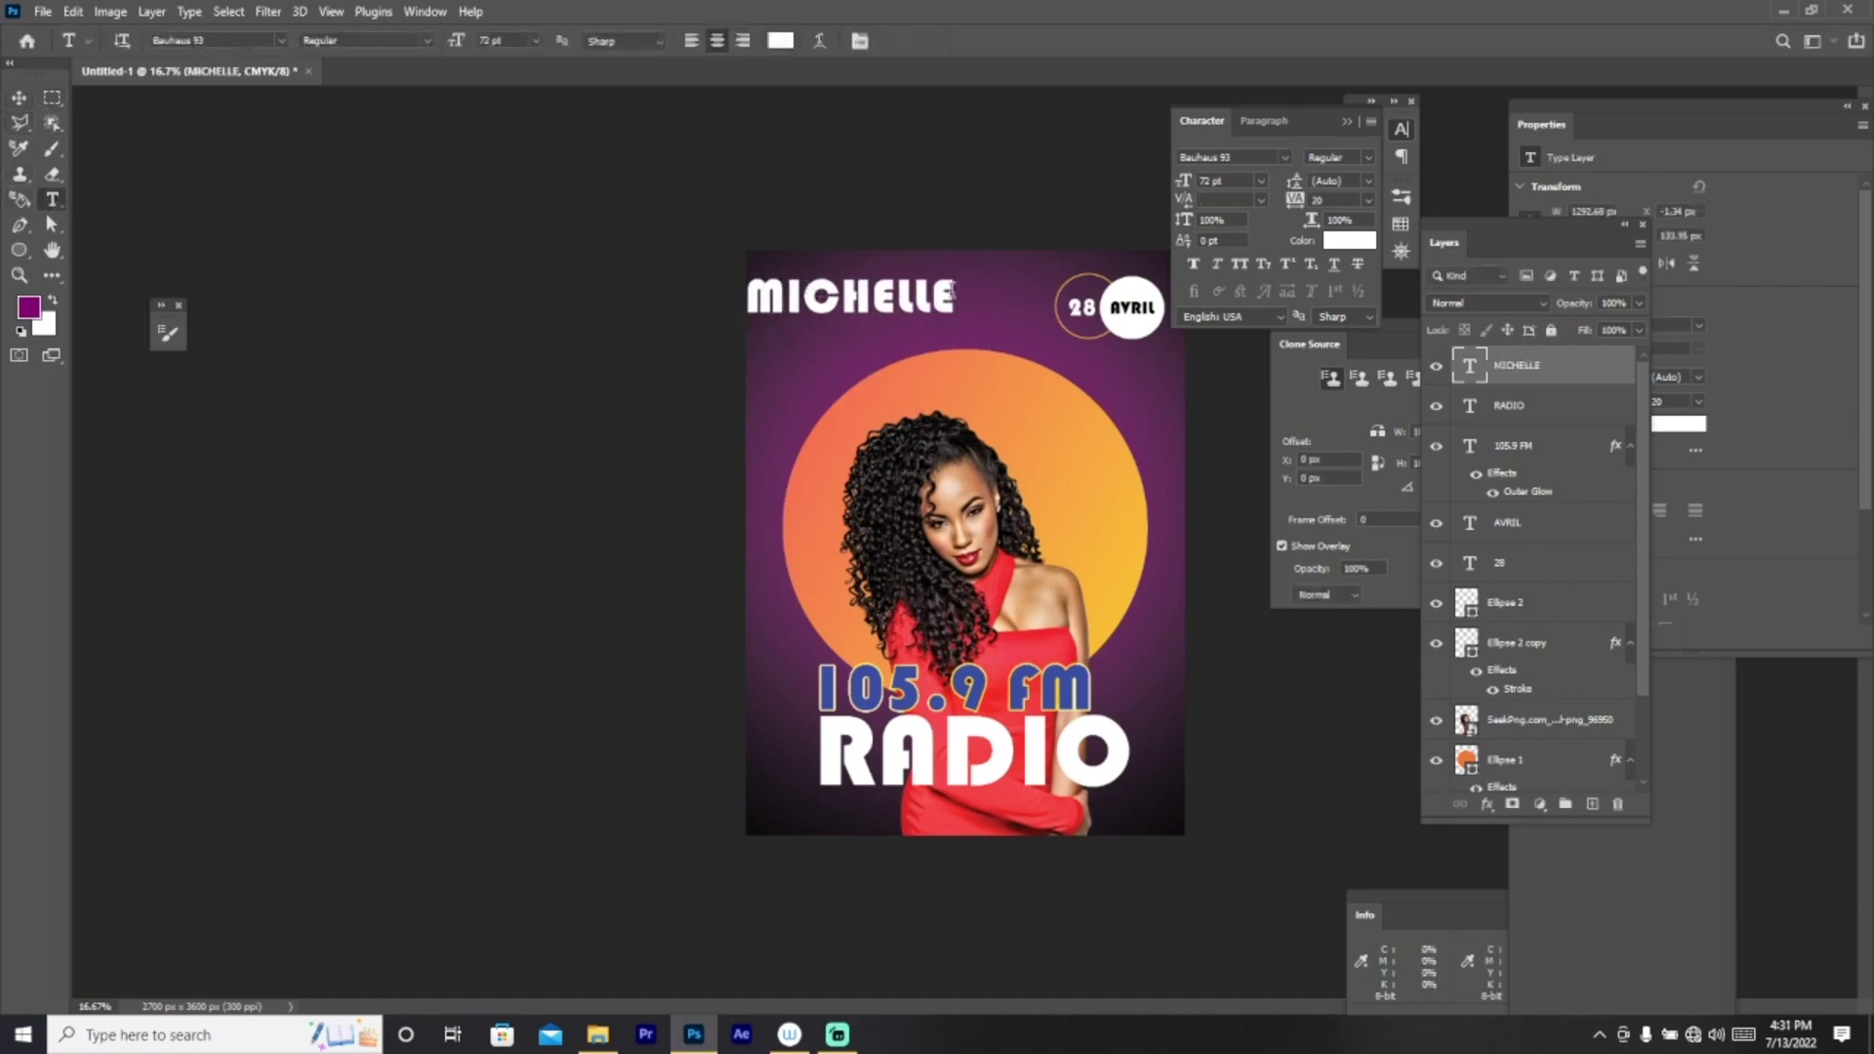
pyautogui.click(952, 291)
pyautogui.write('J')
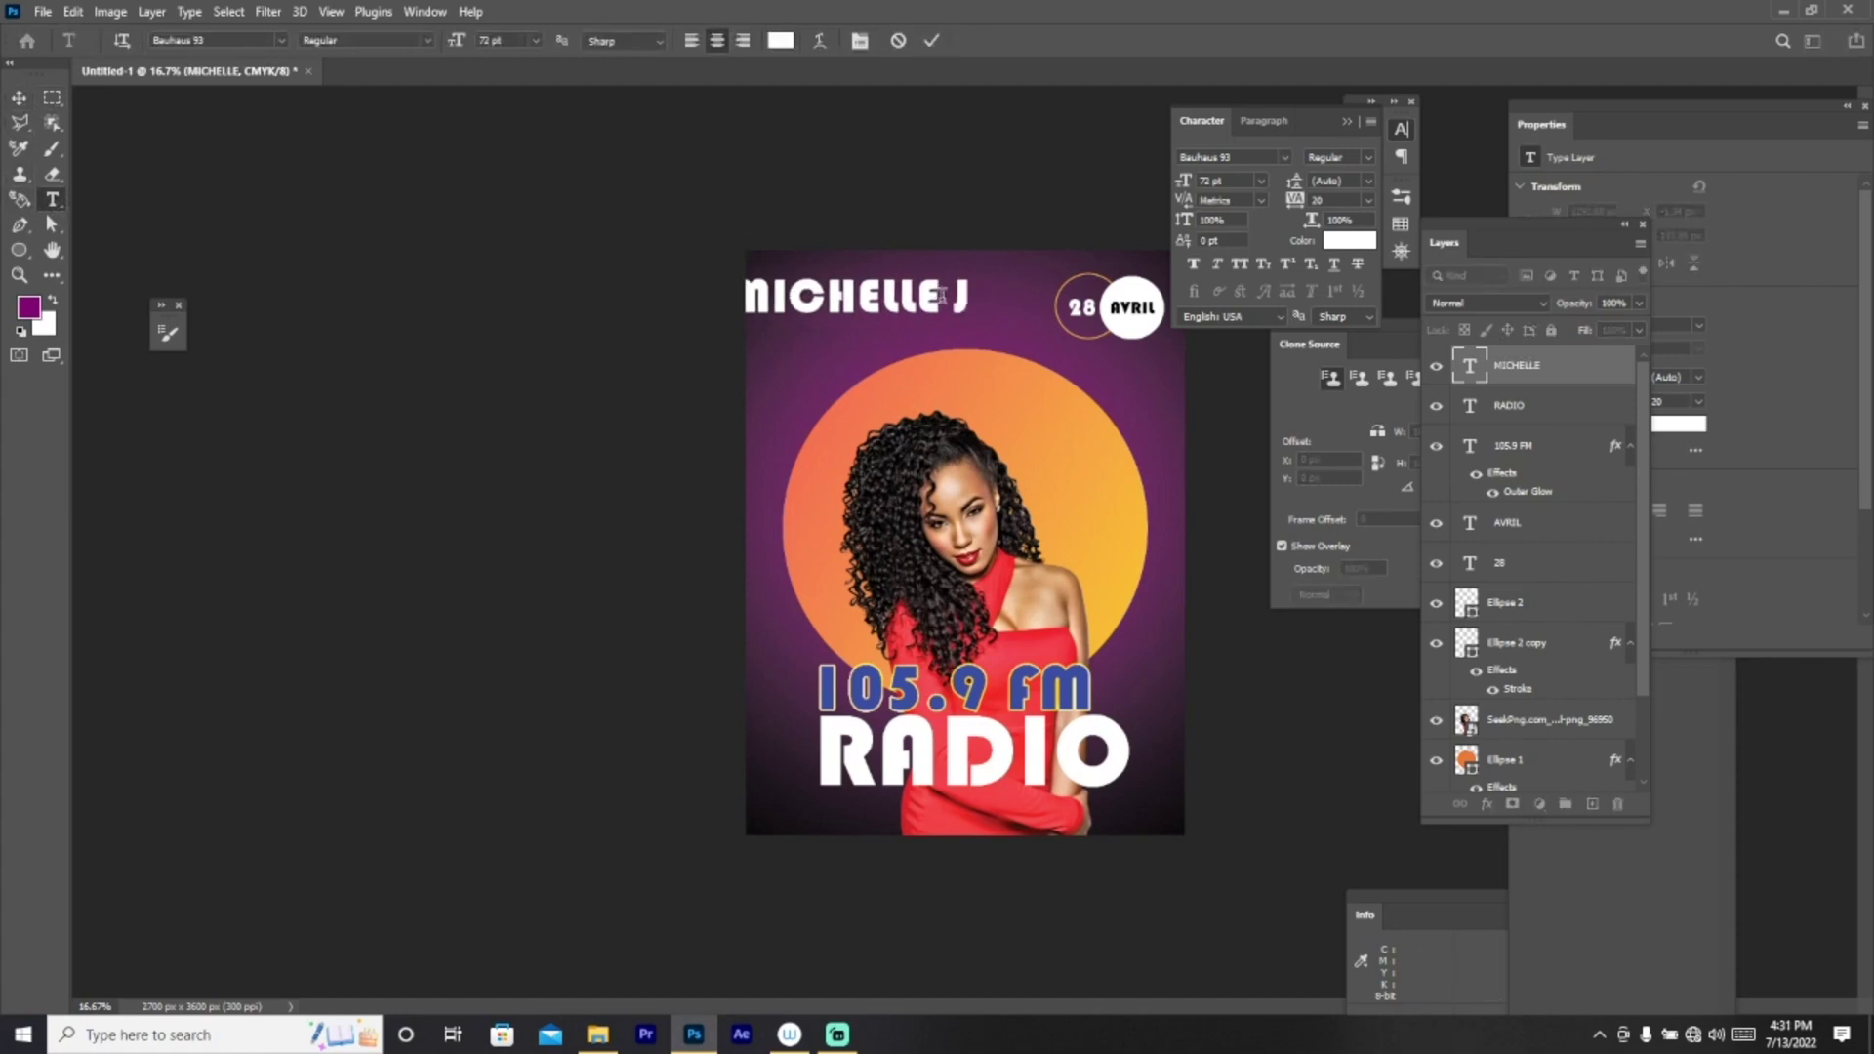
pyautogui.write('EUD')
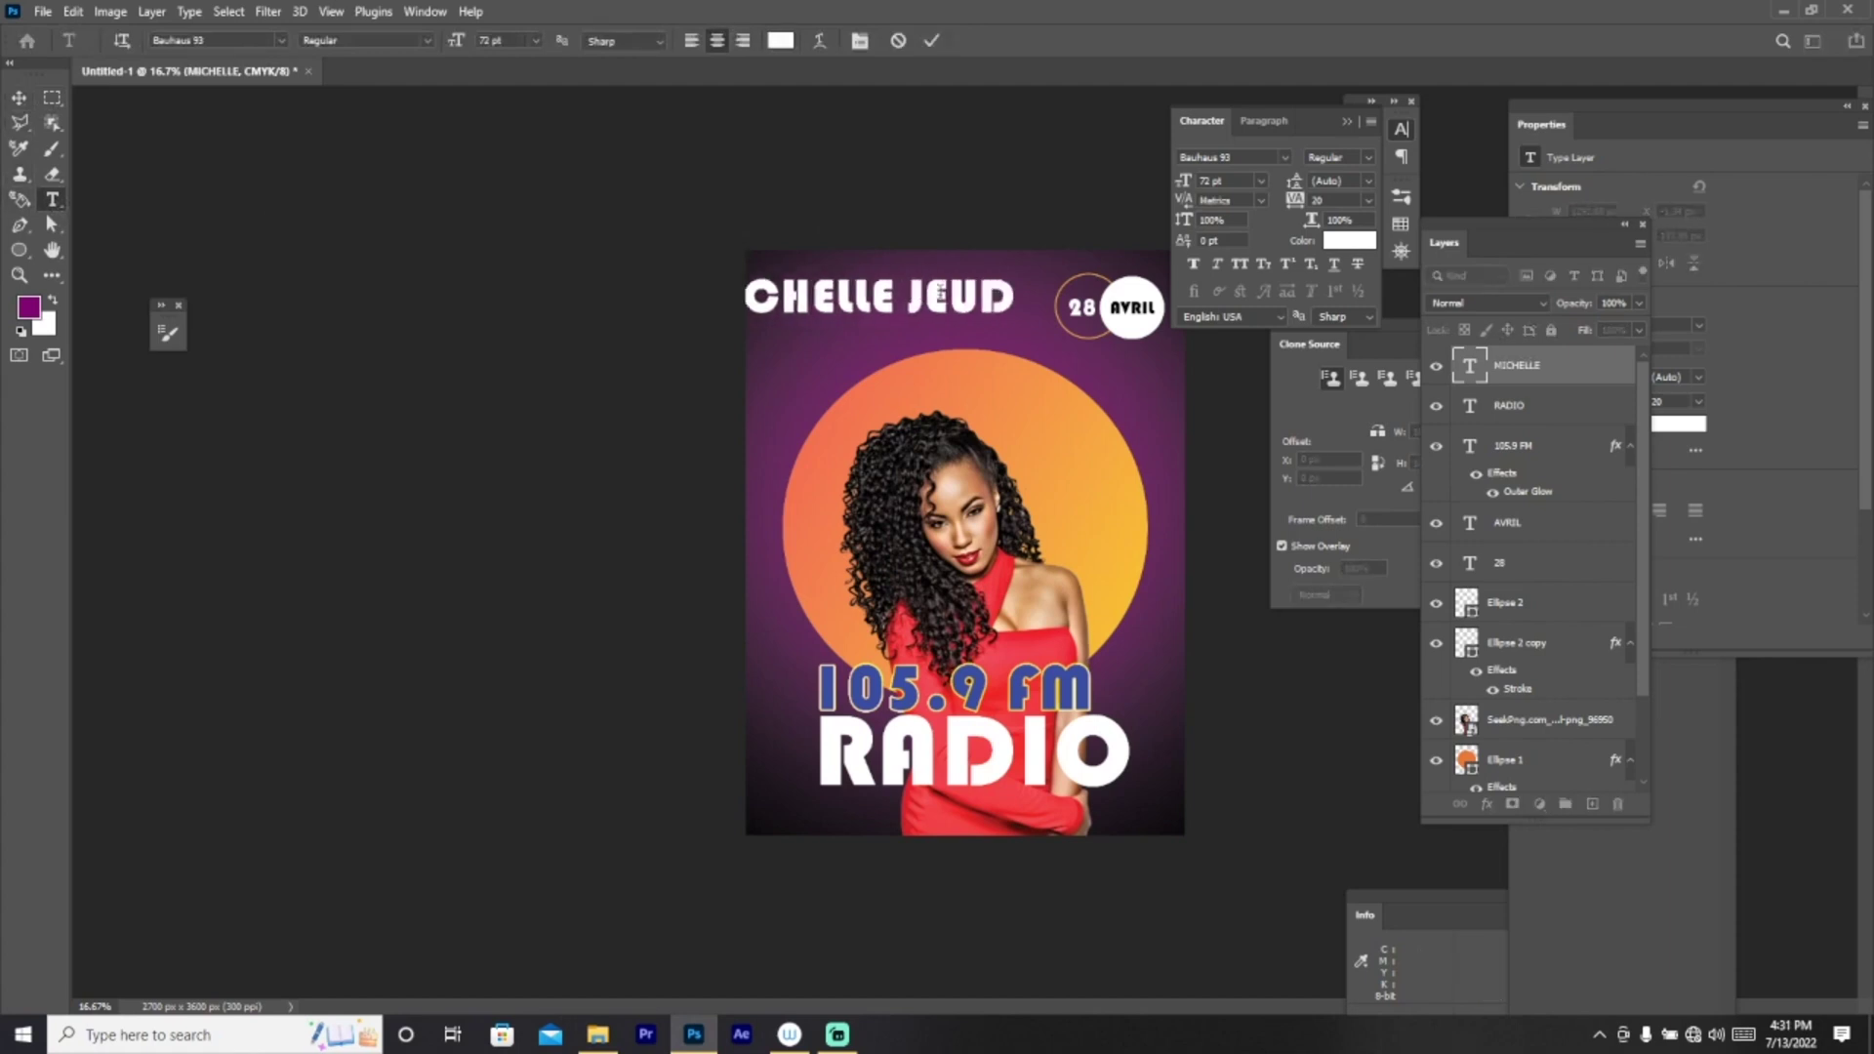
pyautogui.write('Y')
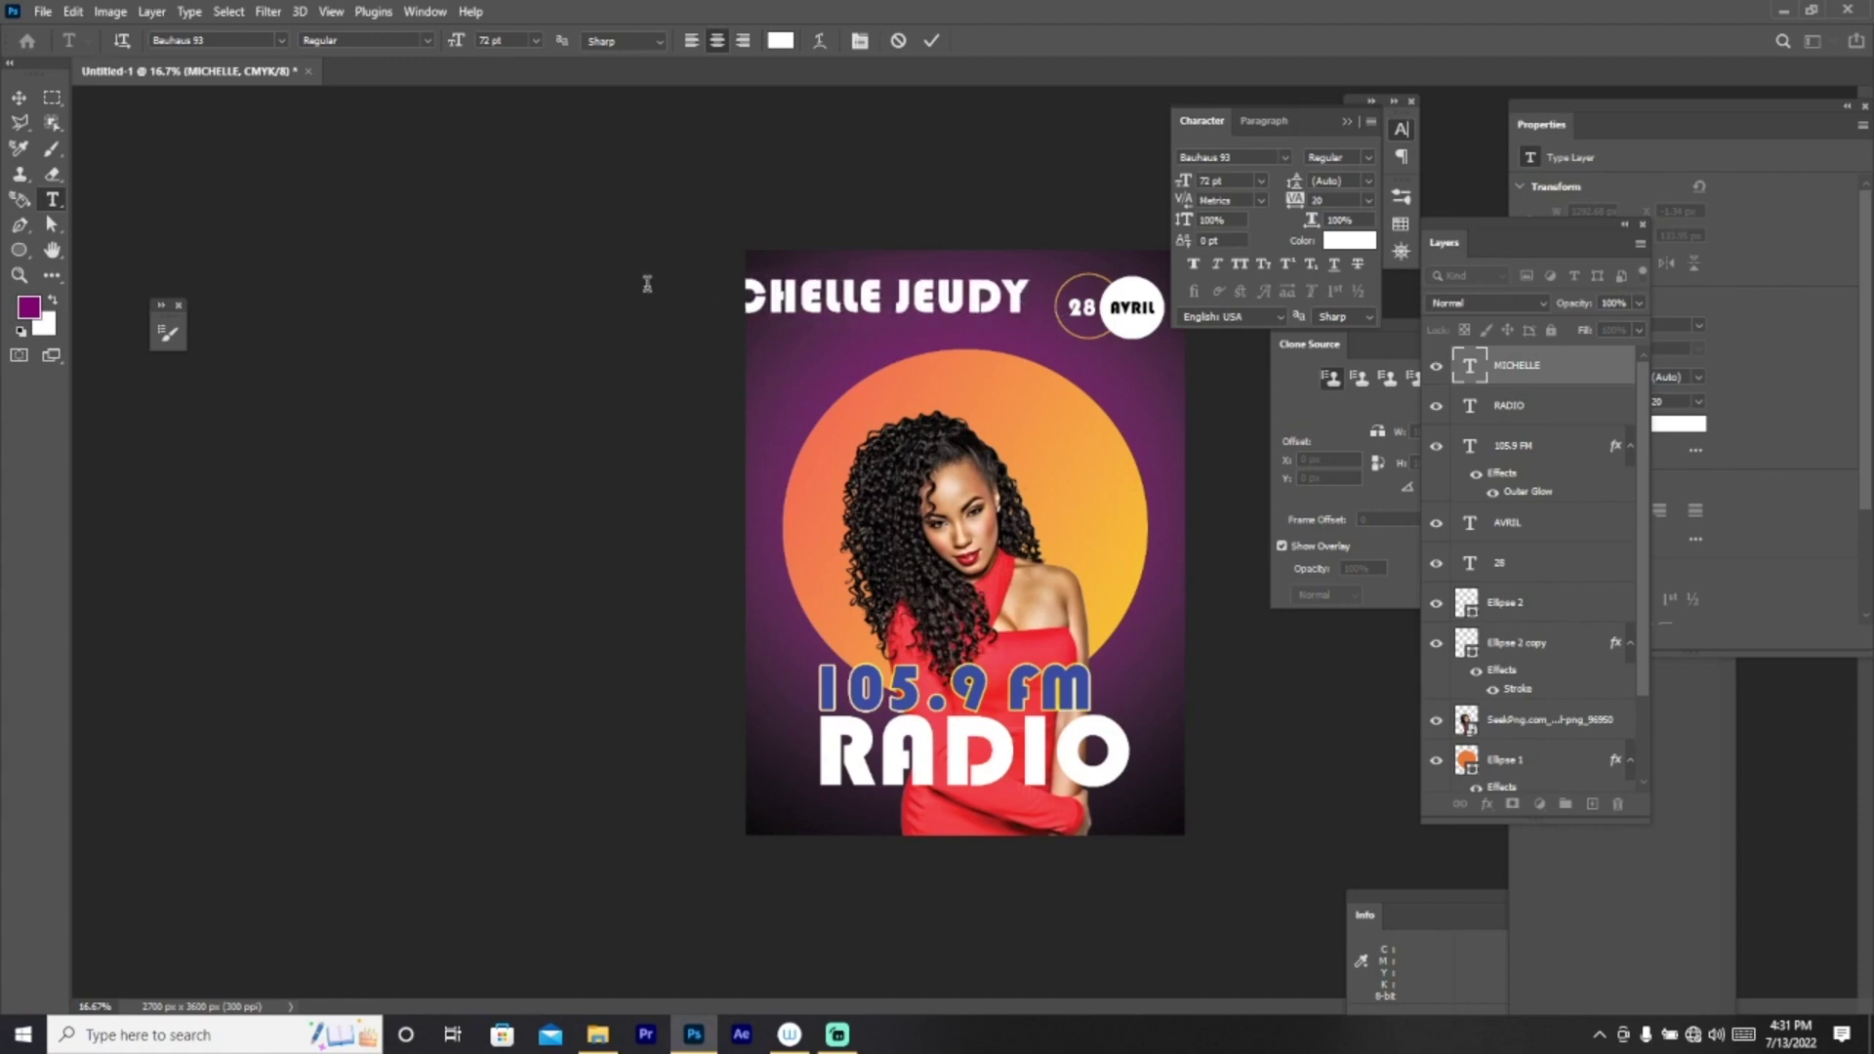
# Step: Switch the name to Brush Script MT and move it down onto the poster
pyautogui.click(282, 40)
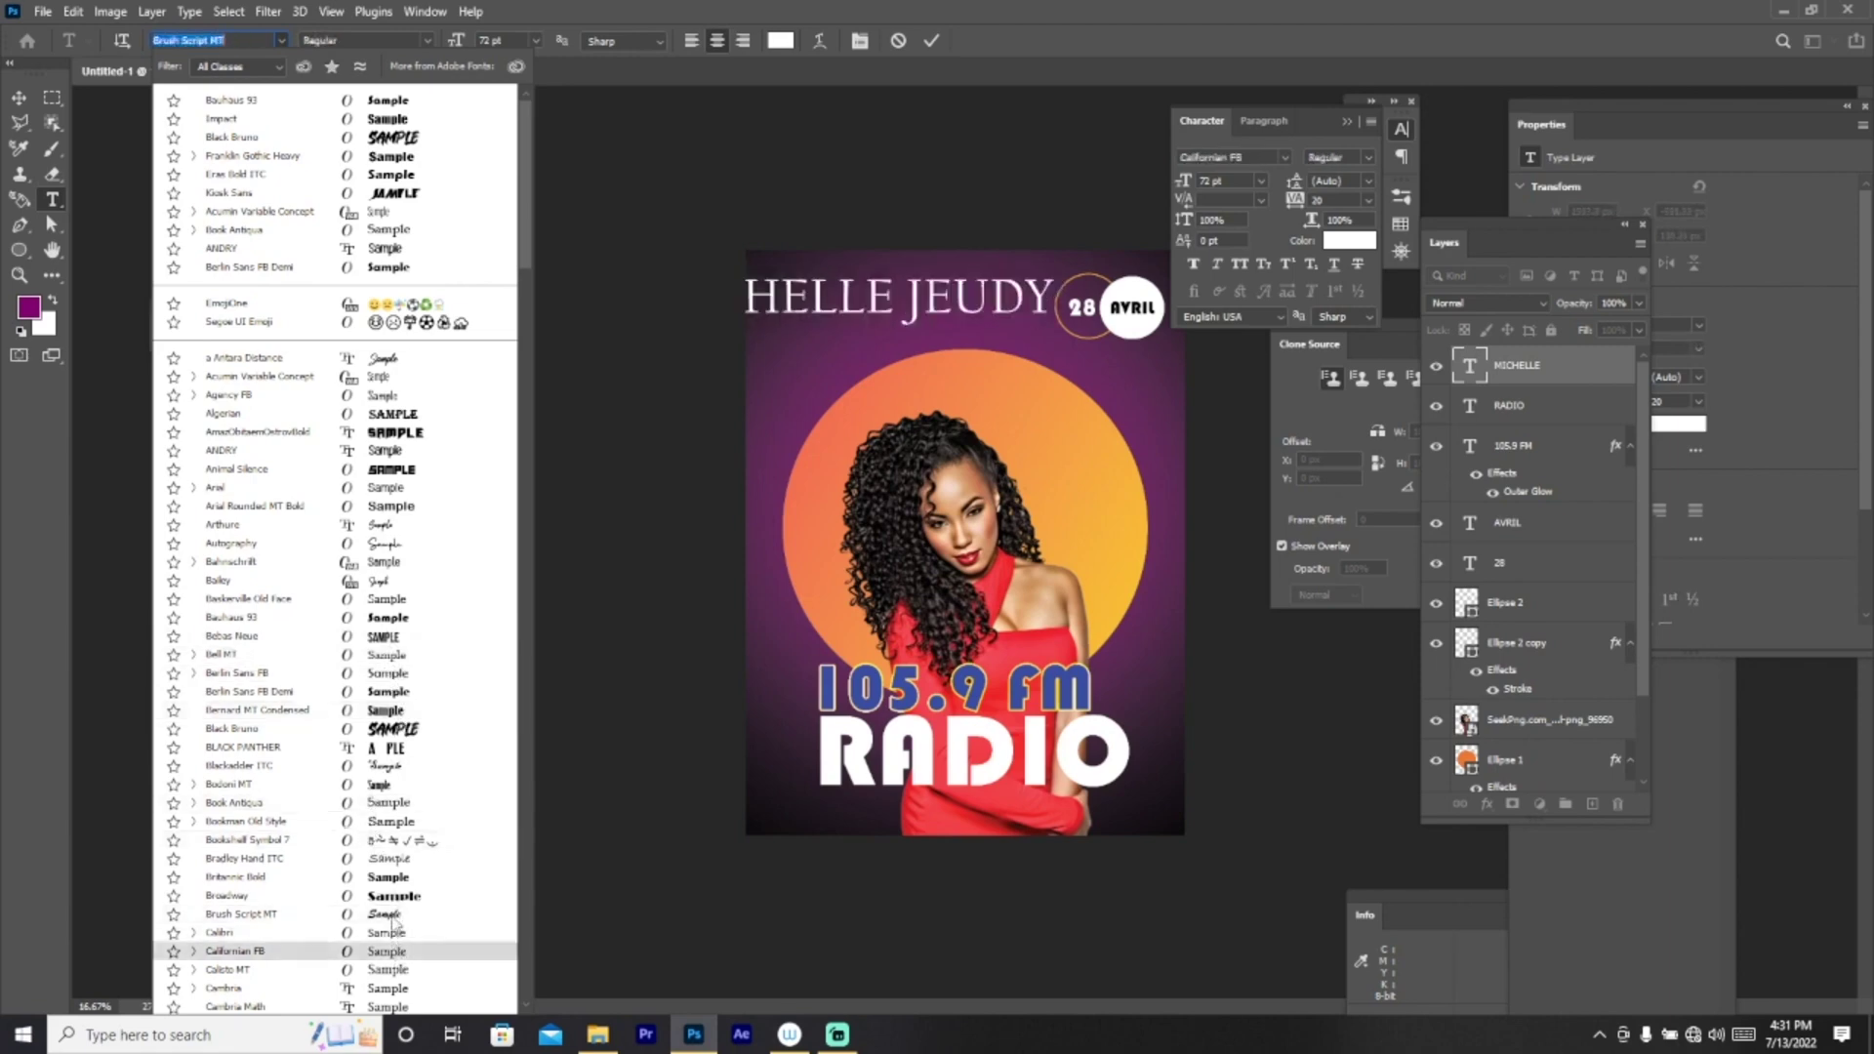
pyautogui.click(390, 915)
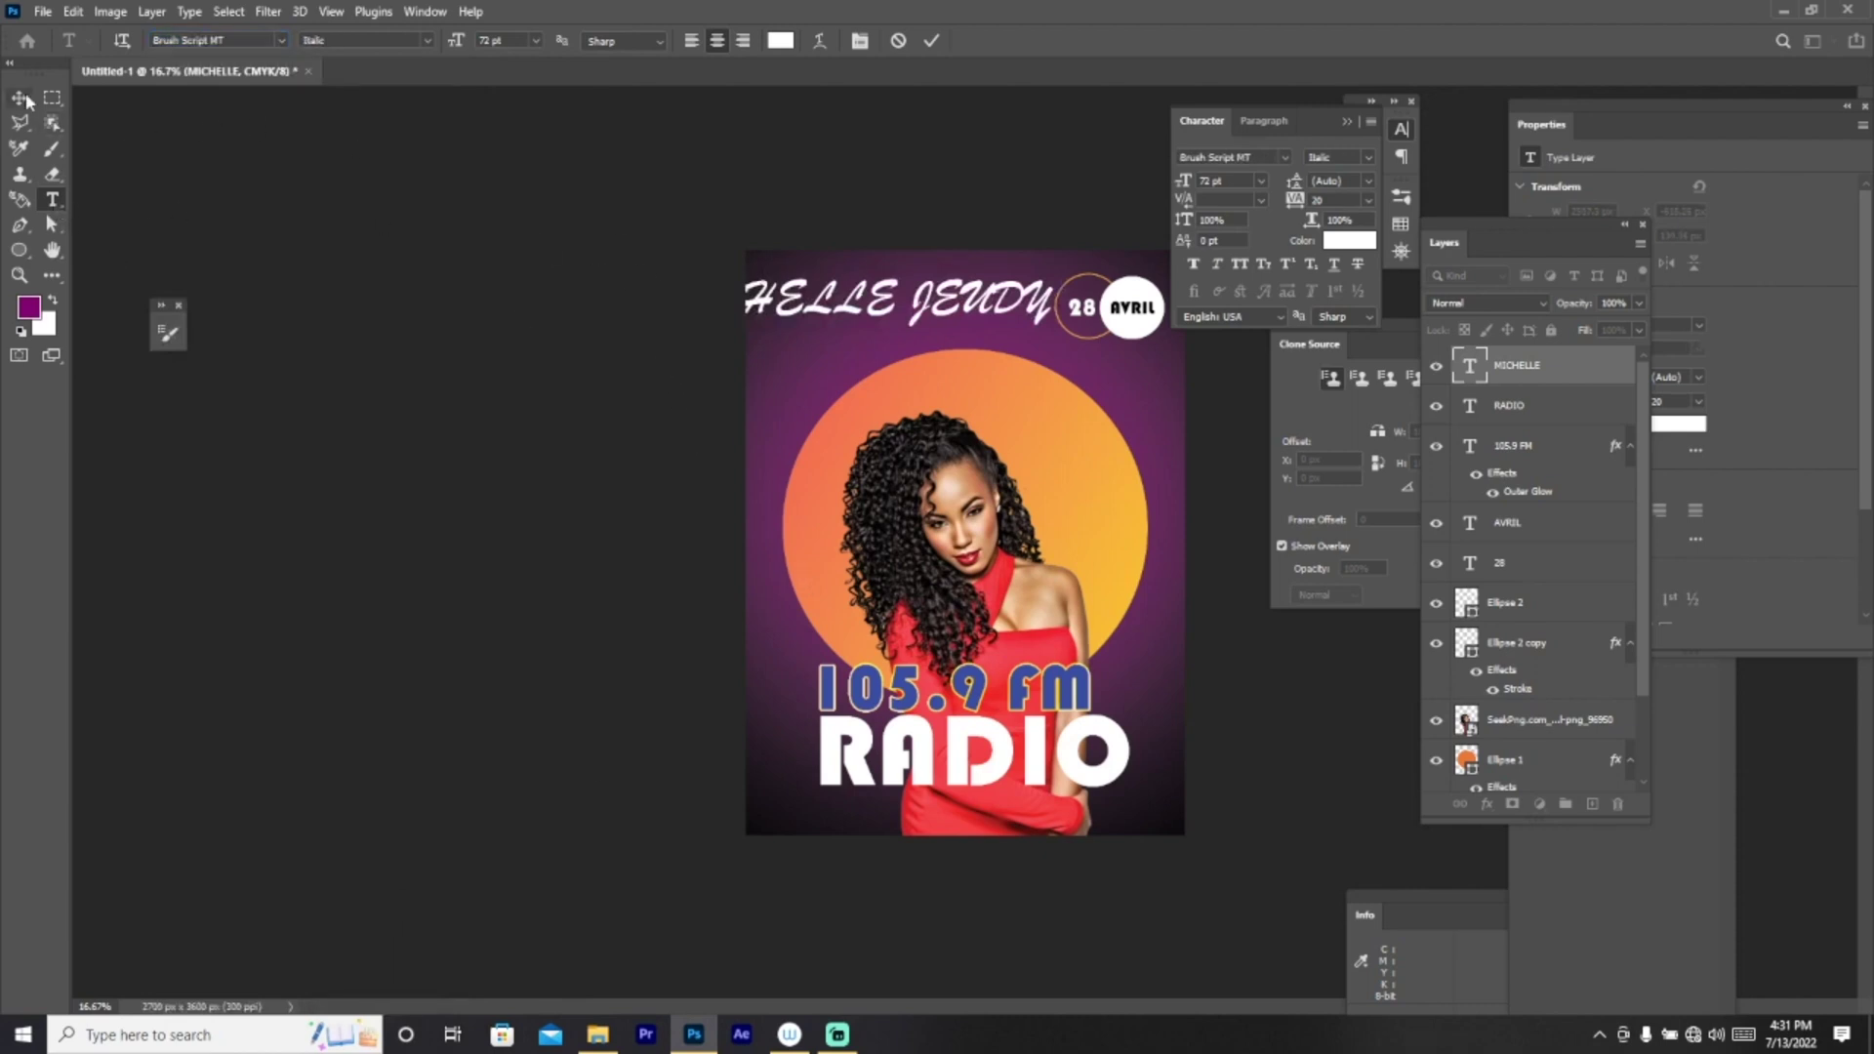
pyautogui.click(441, 145)
pyautogui.press('v')
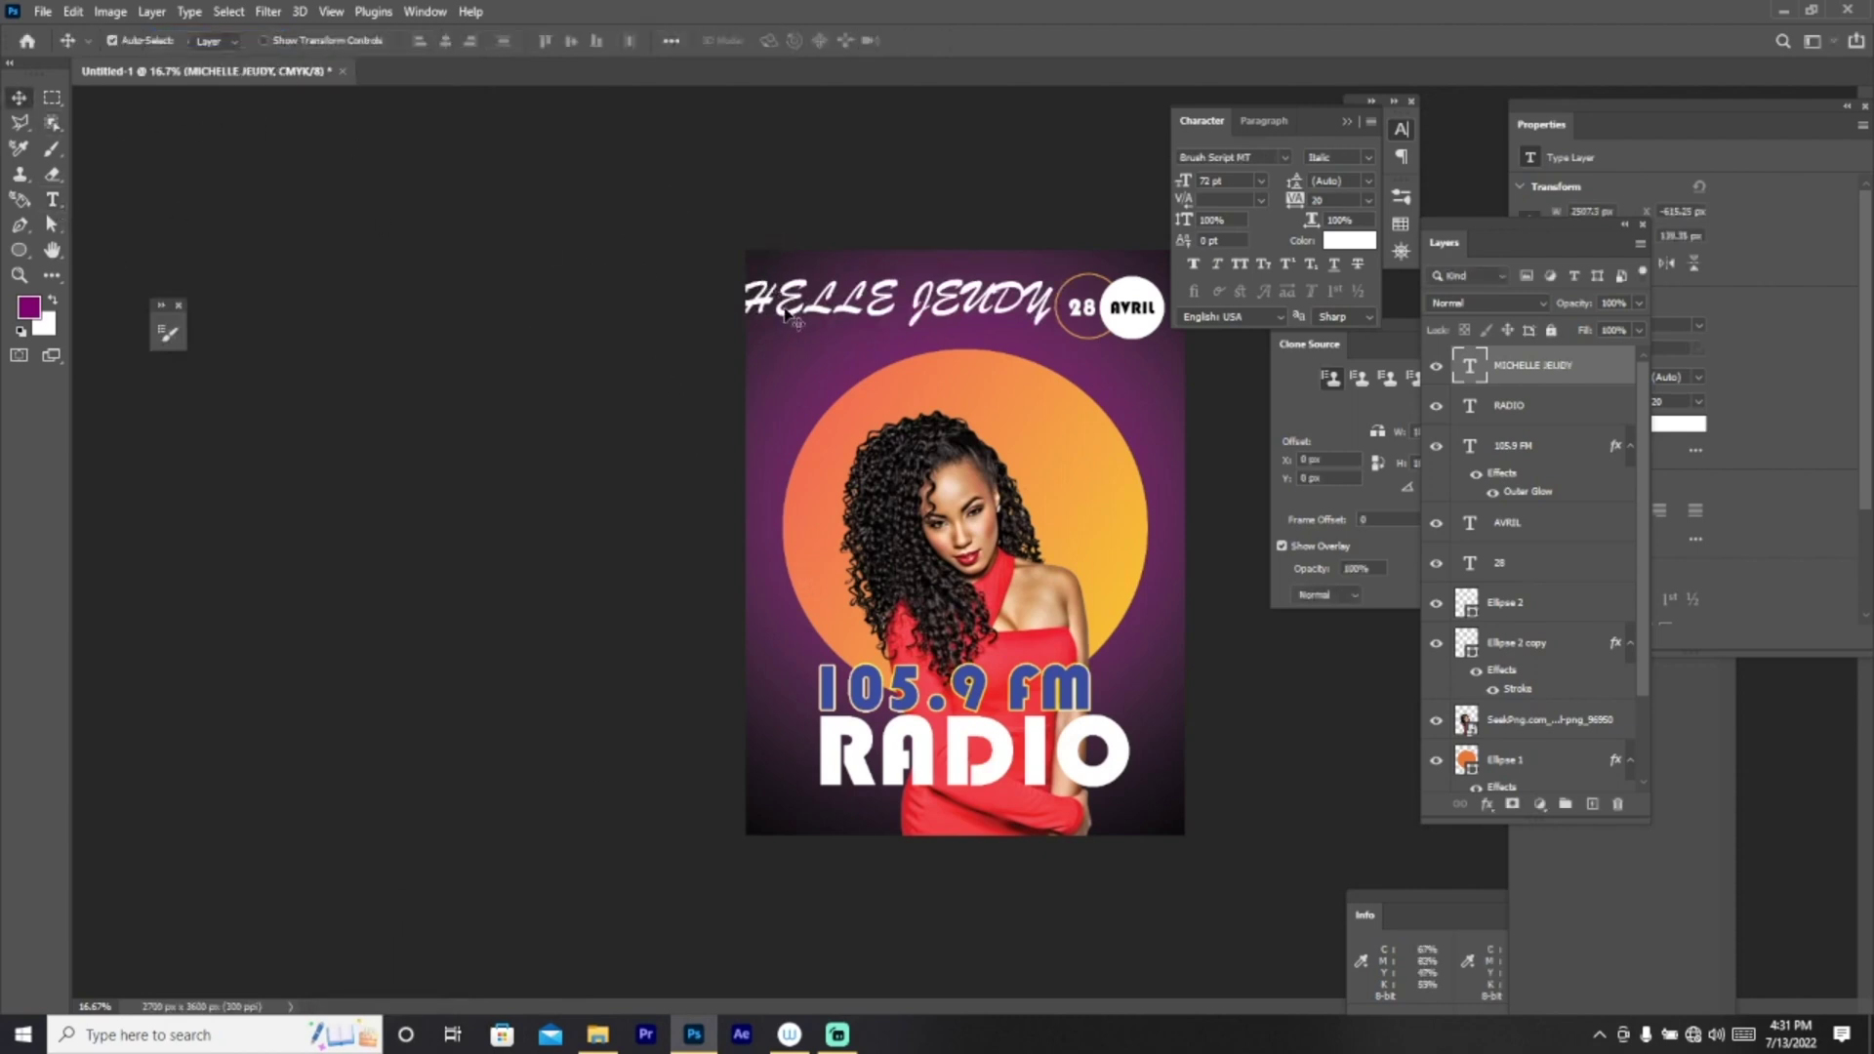
pyautogui.moveTo(790, 312); pyautogui.dragTo(917, 386)
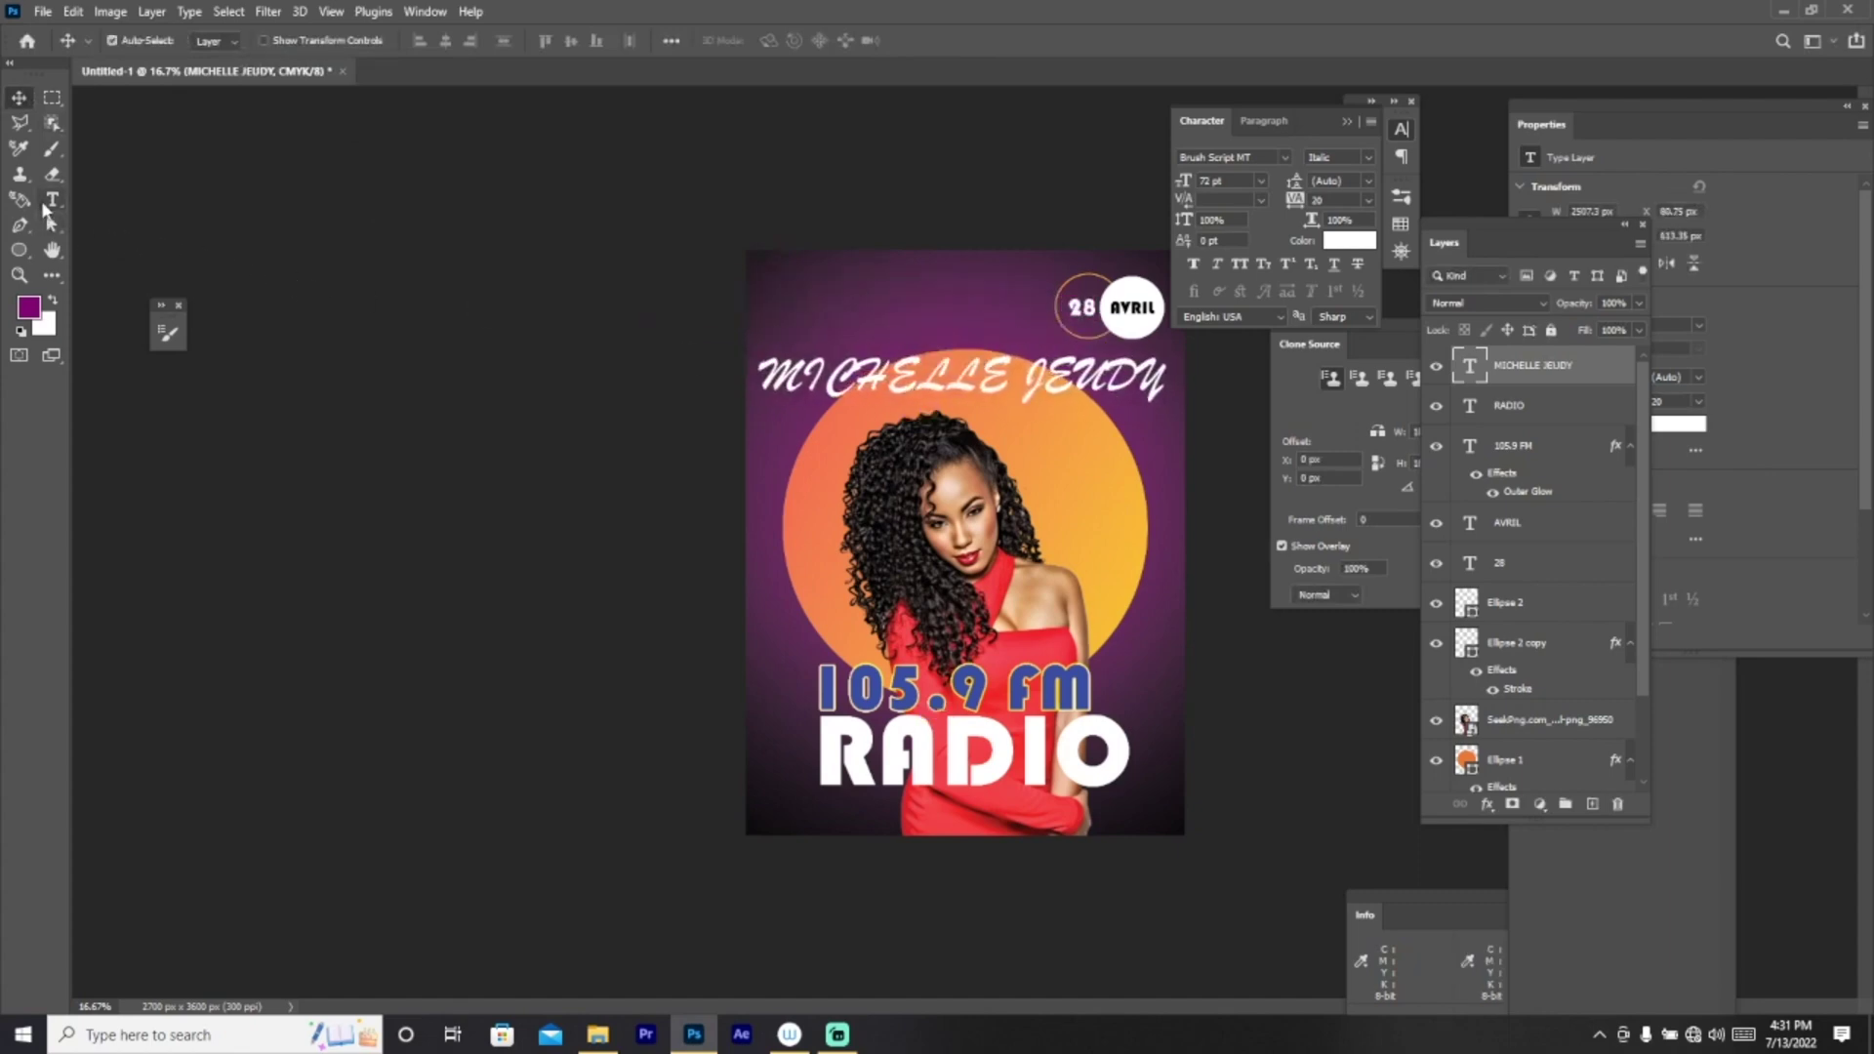
# Step: Retype the artist's full name in title case
pyautogui.click(52, 199)
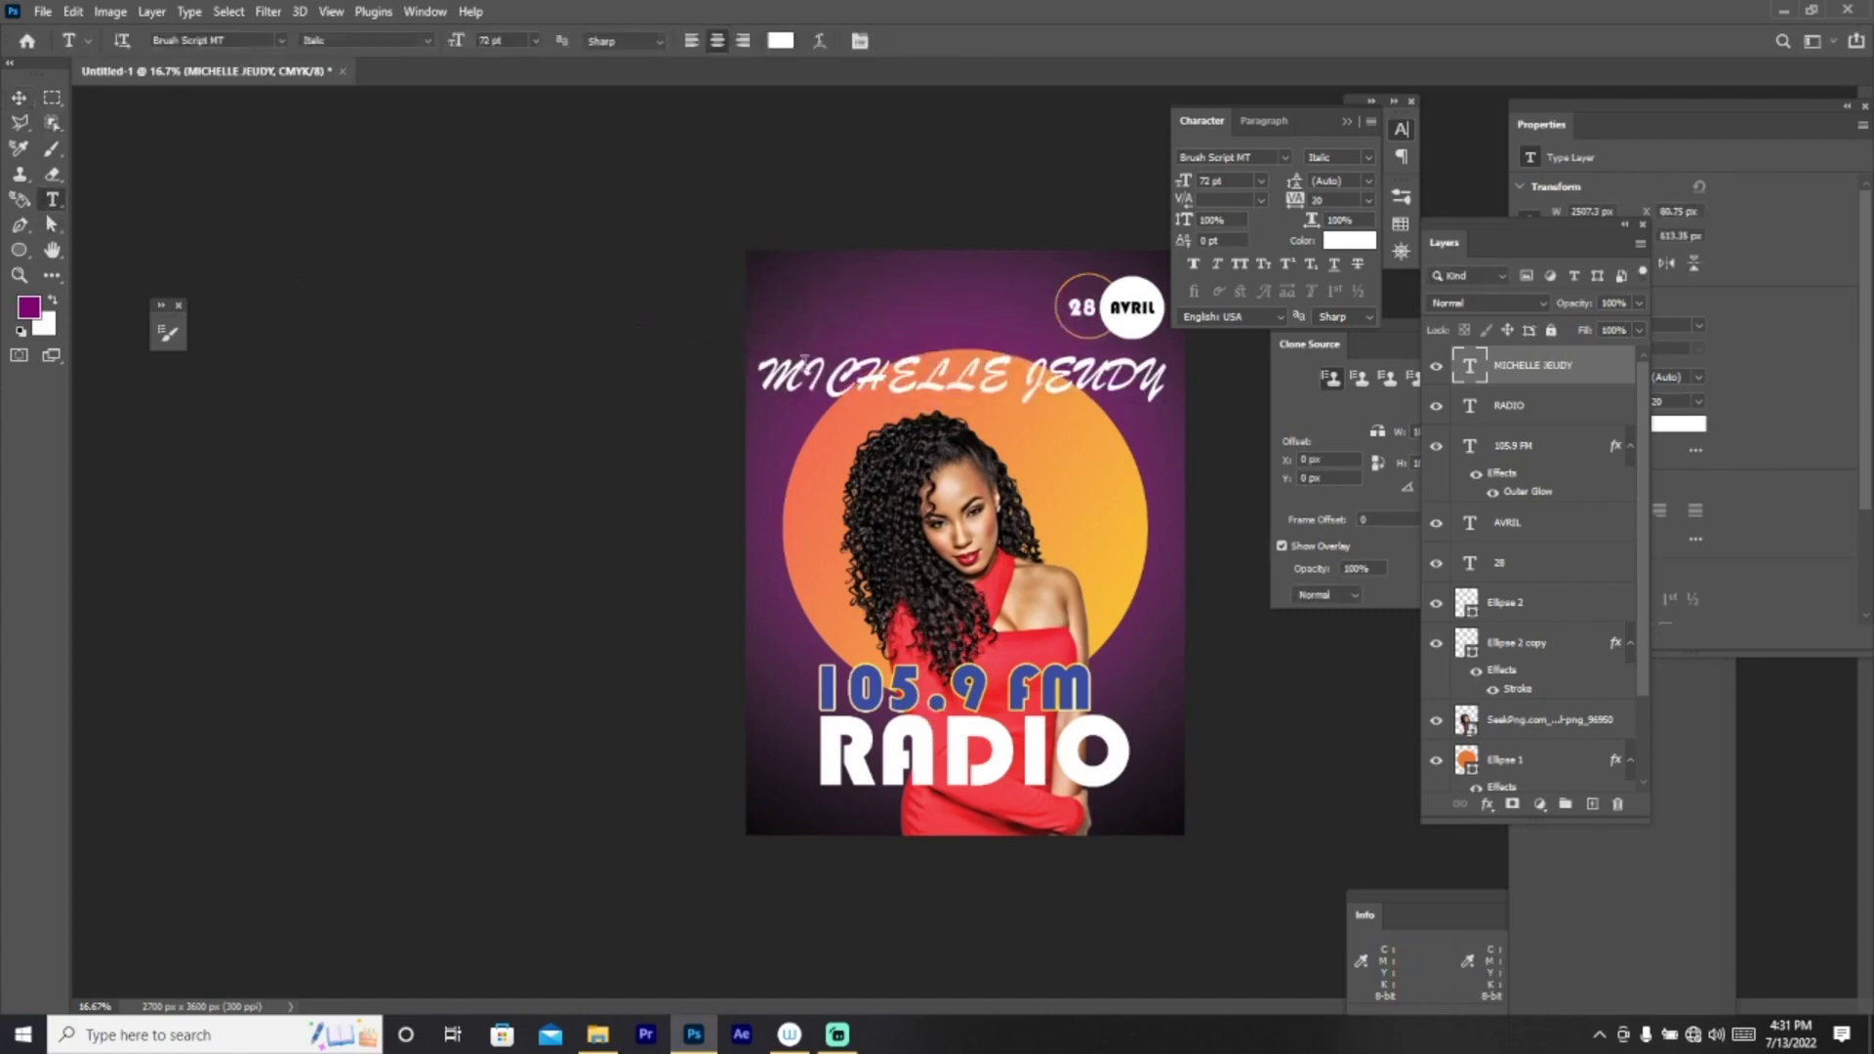
pyautogui.click(1184, 374)
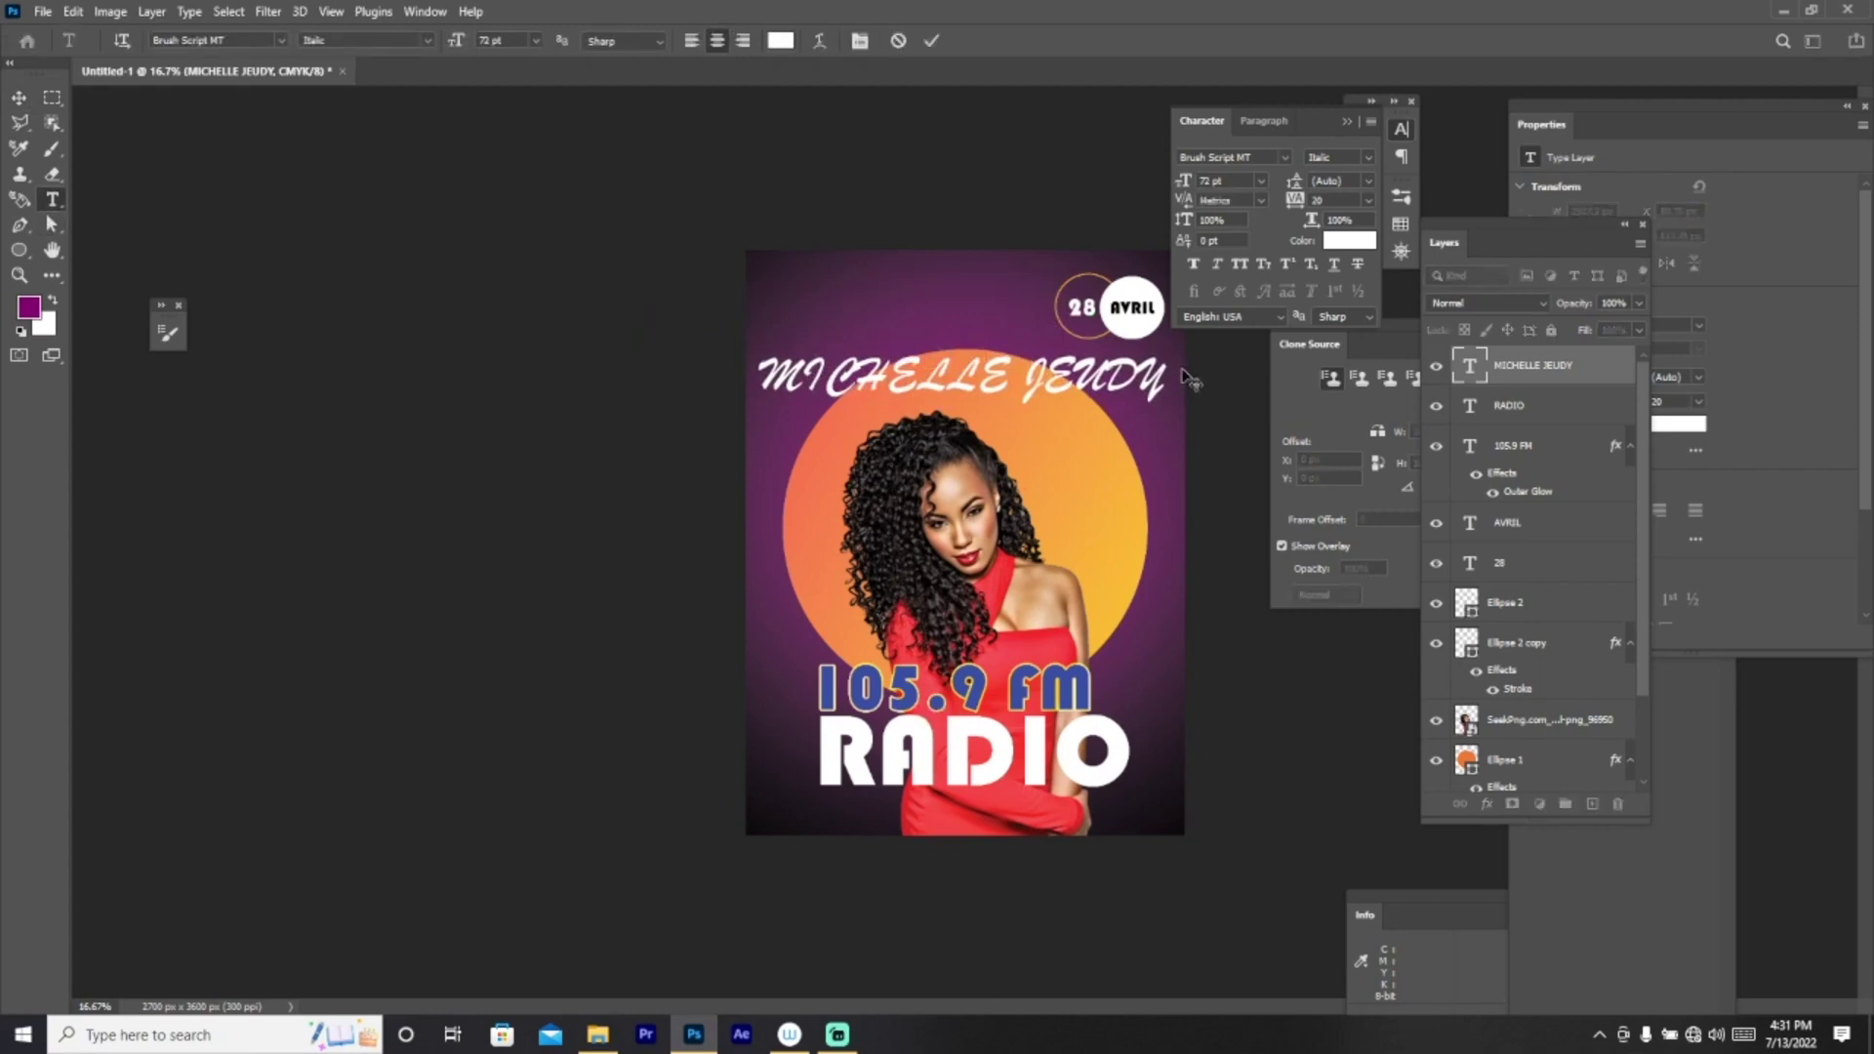
pyautogui.hotkey('ctrl', 'a')
pyautogui.write('Mi')
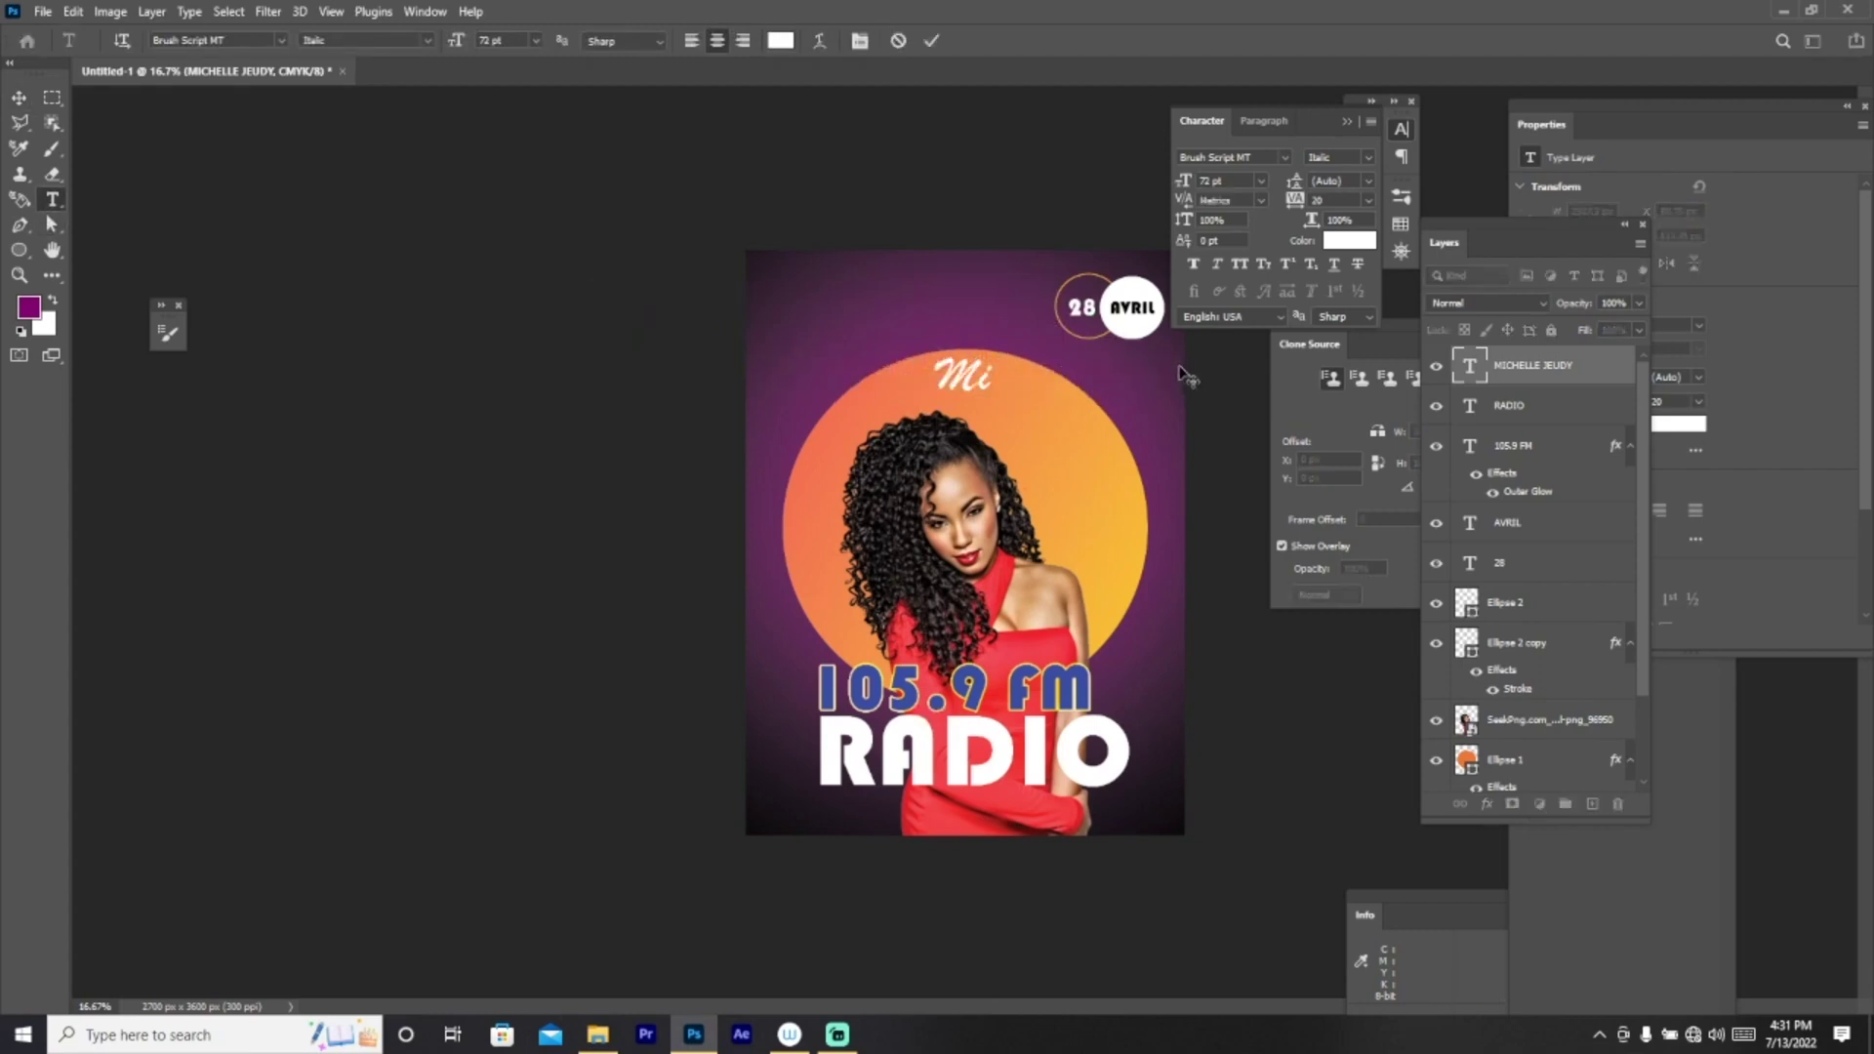
pyautogui.write('chell')
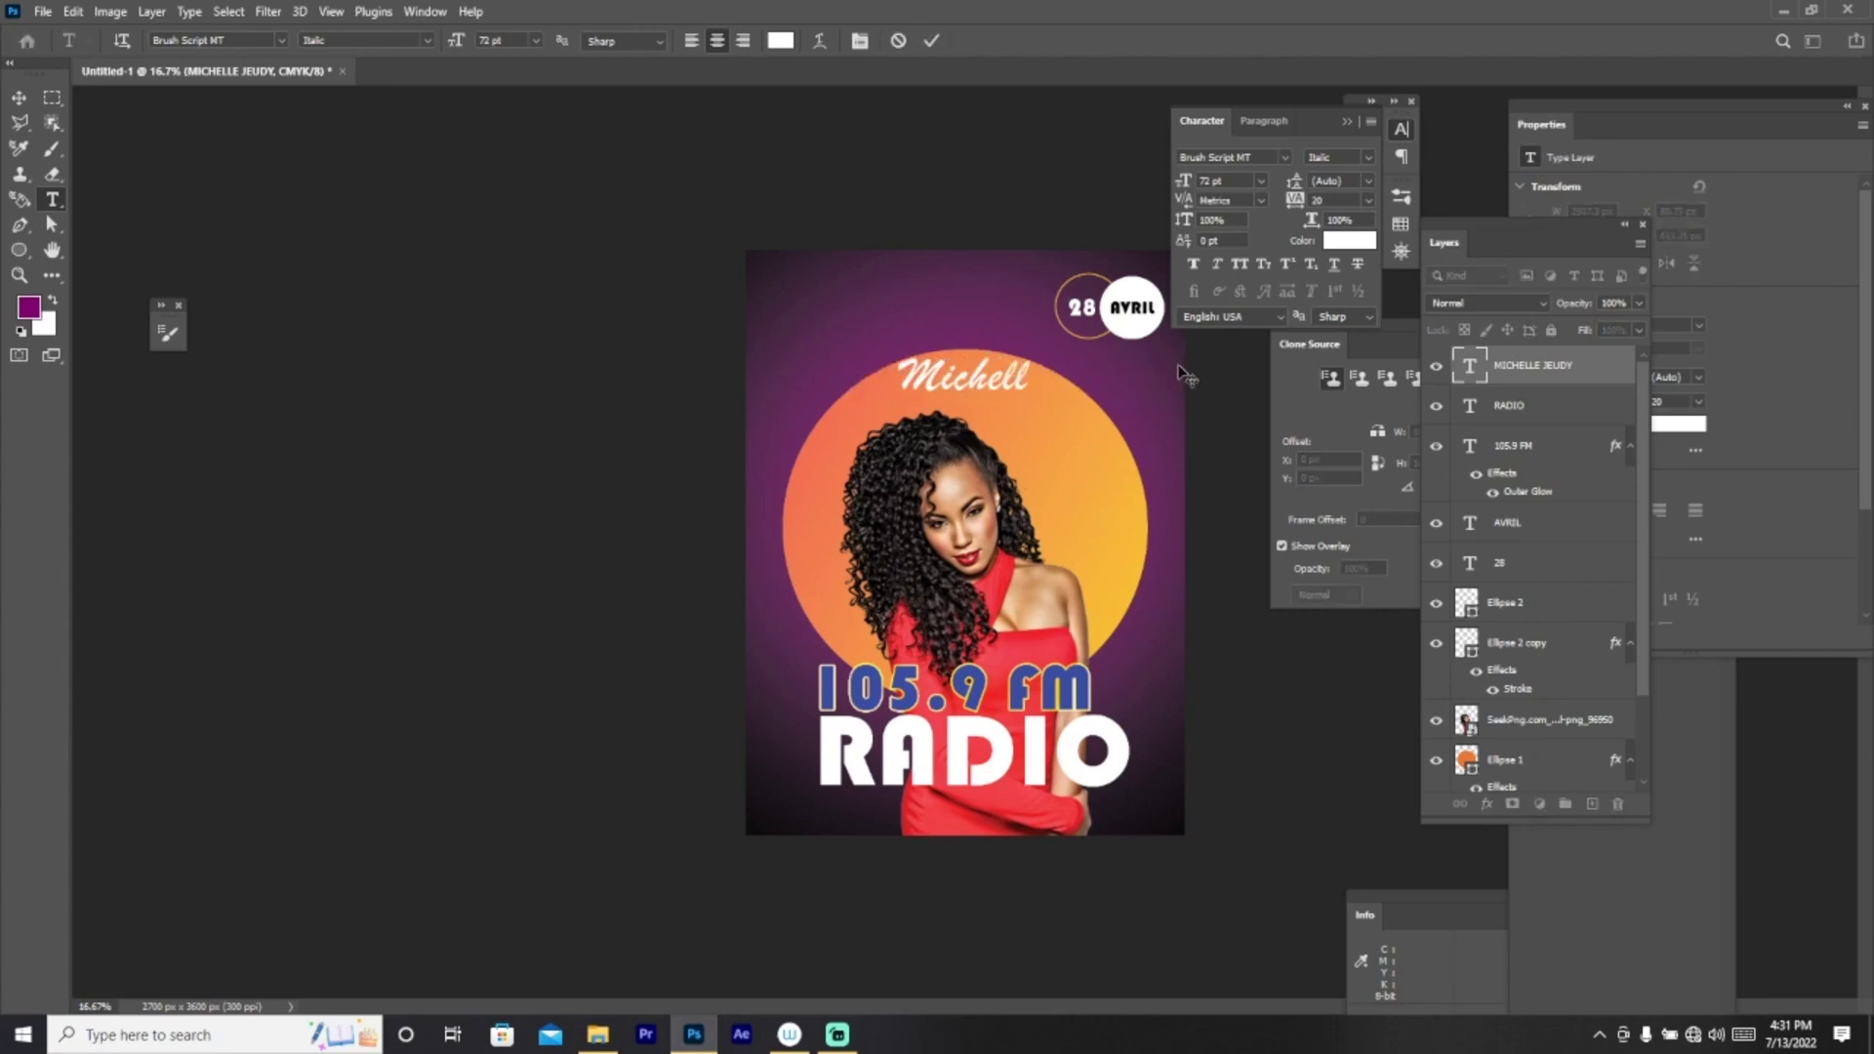
pyautogui.write('e')
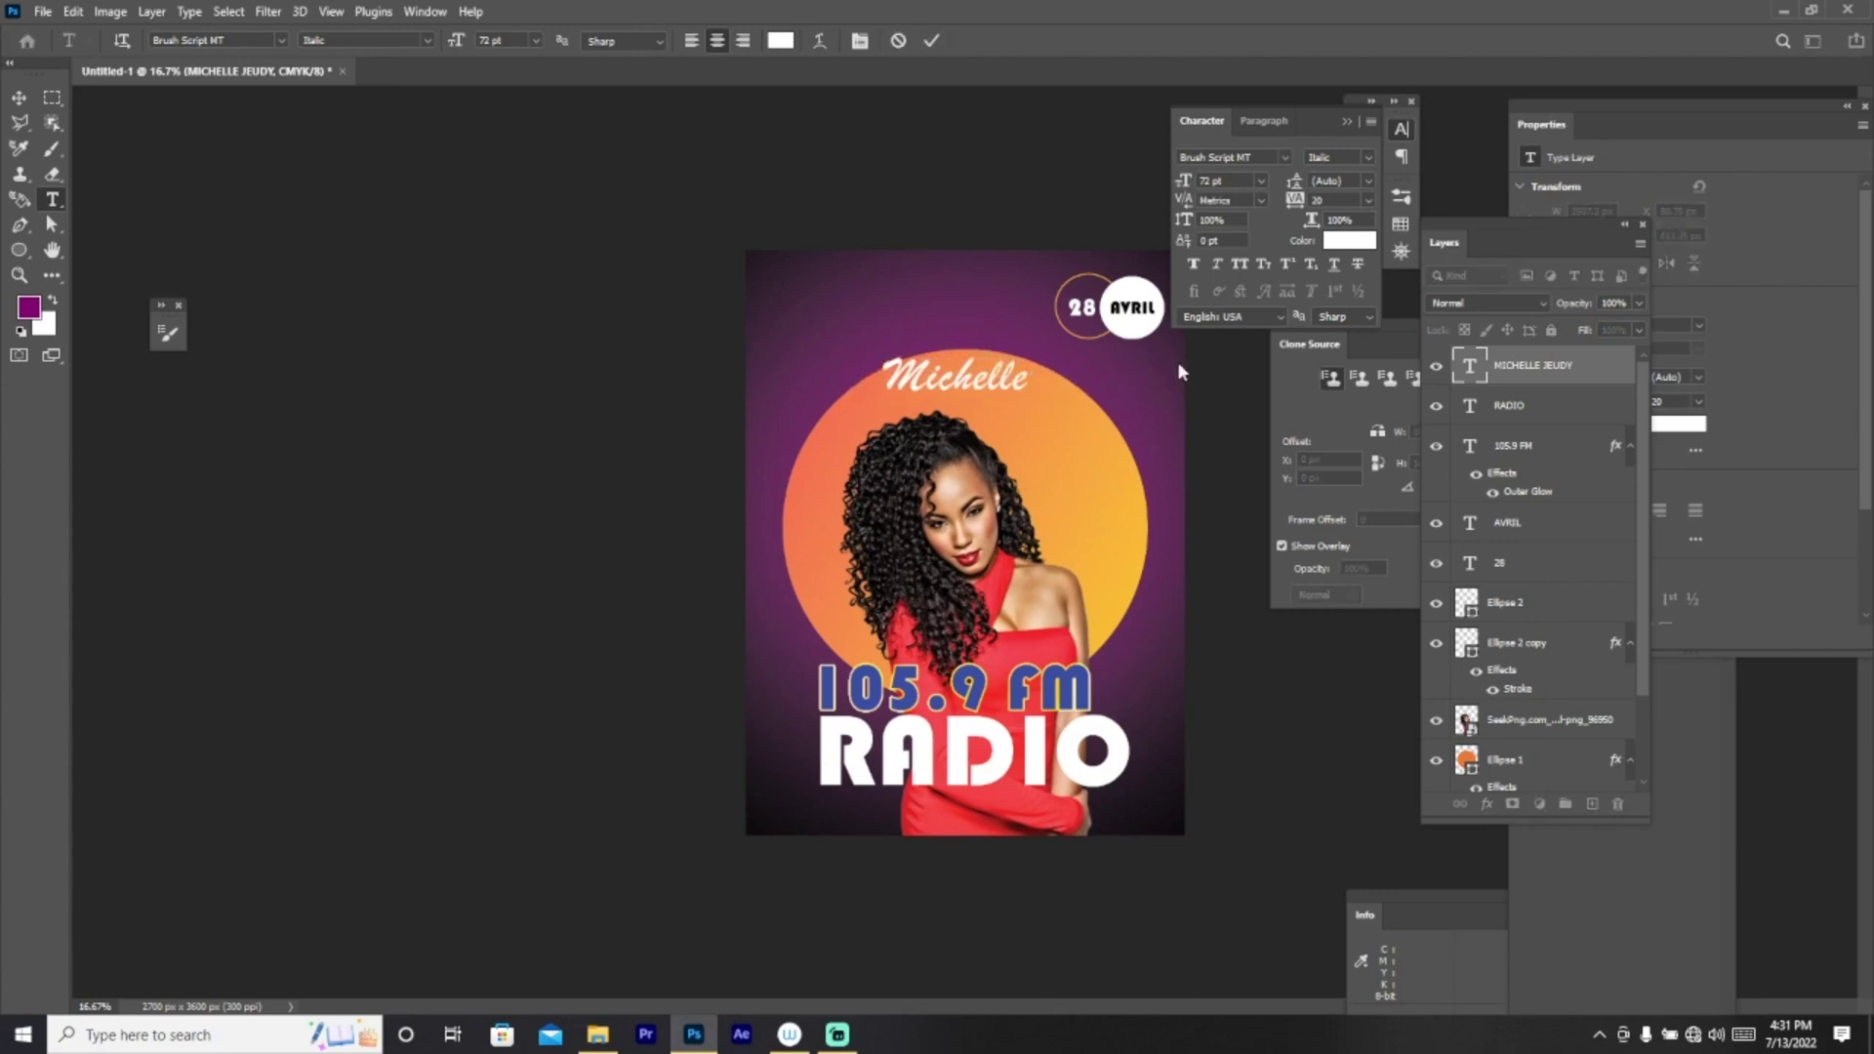
pyautogui.write('Jeu')
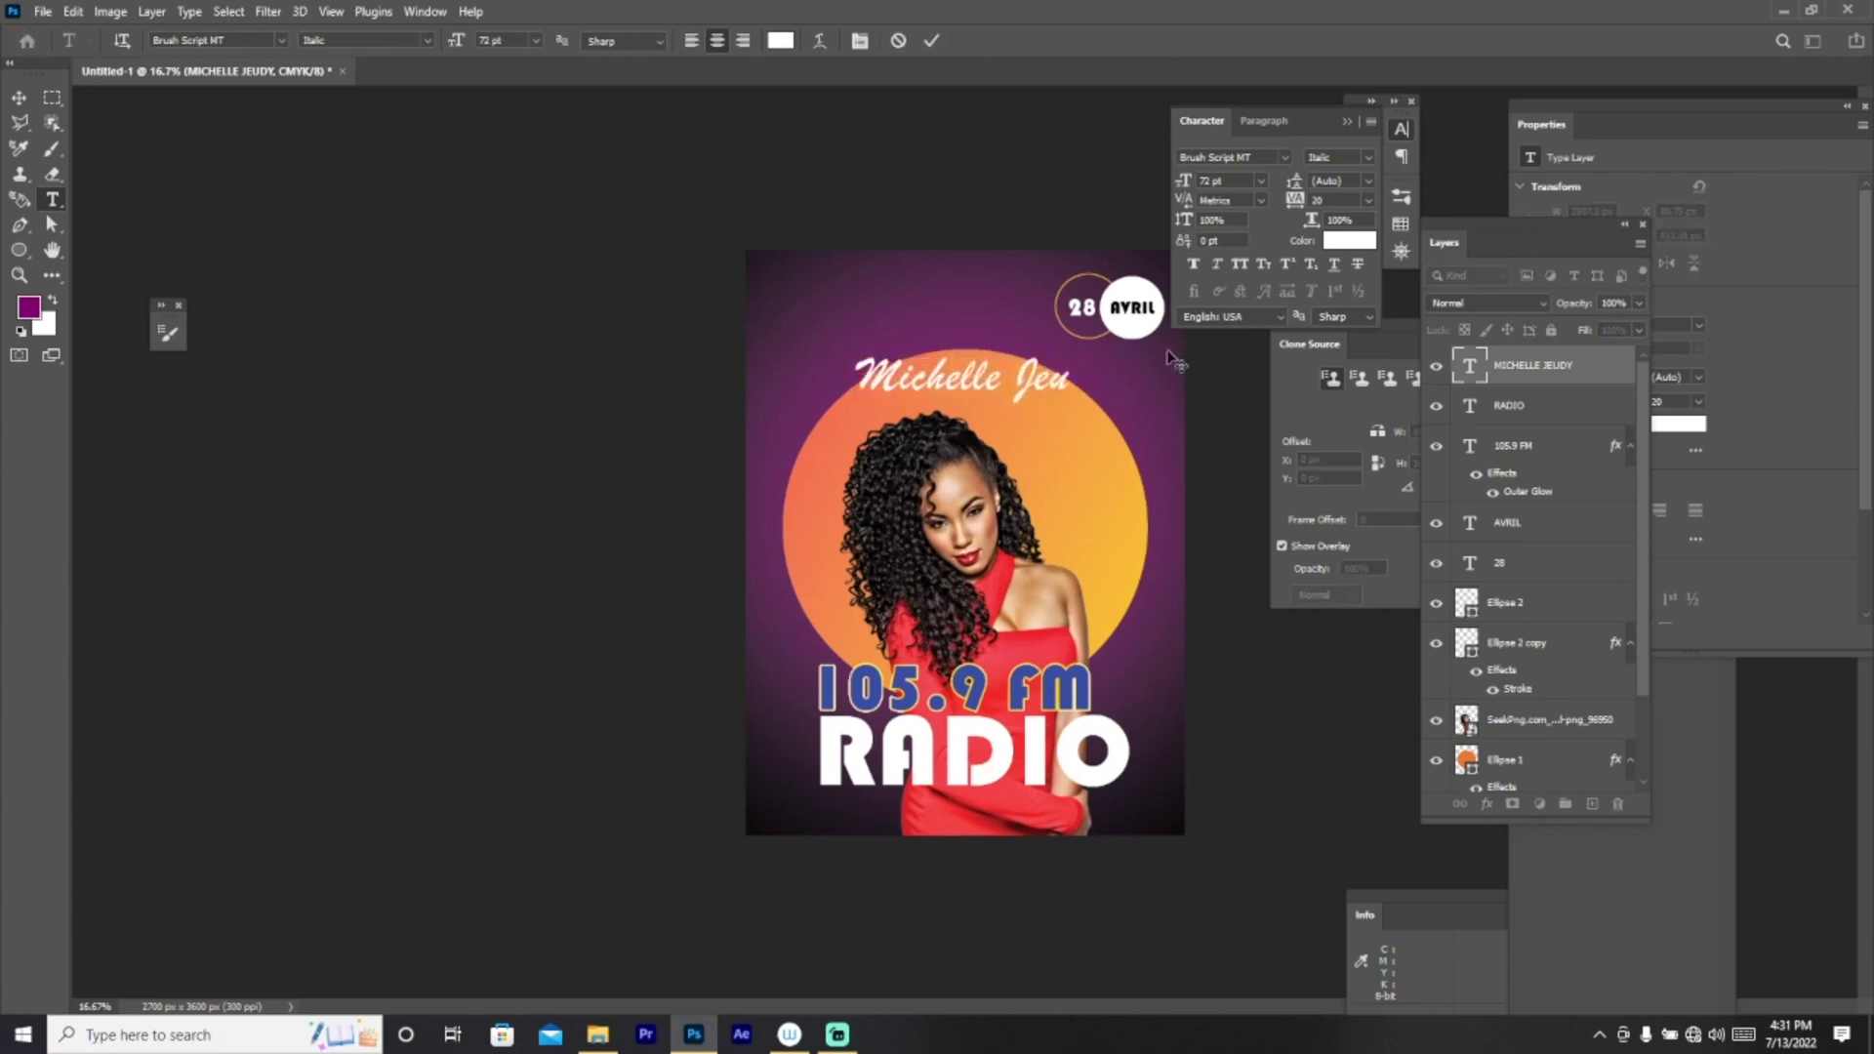
pyautogui.write('dy')
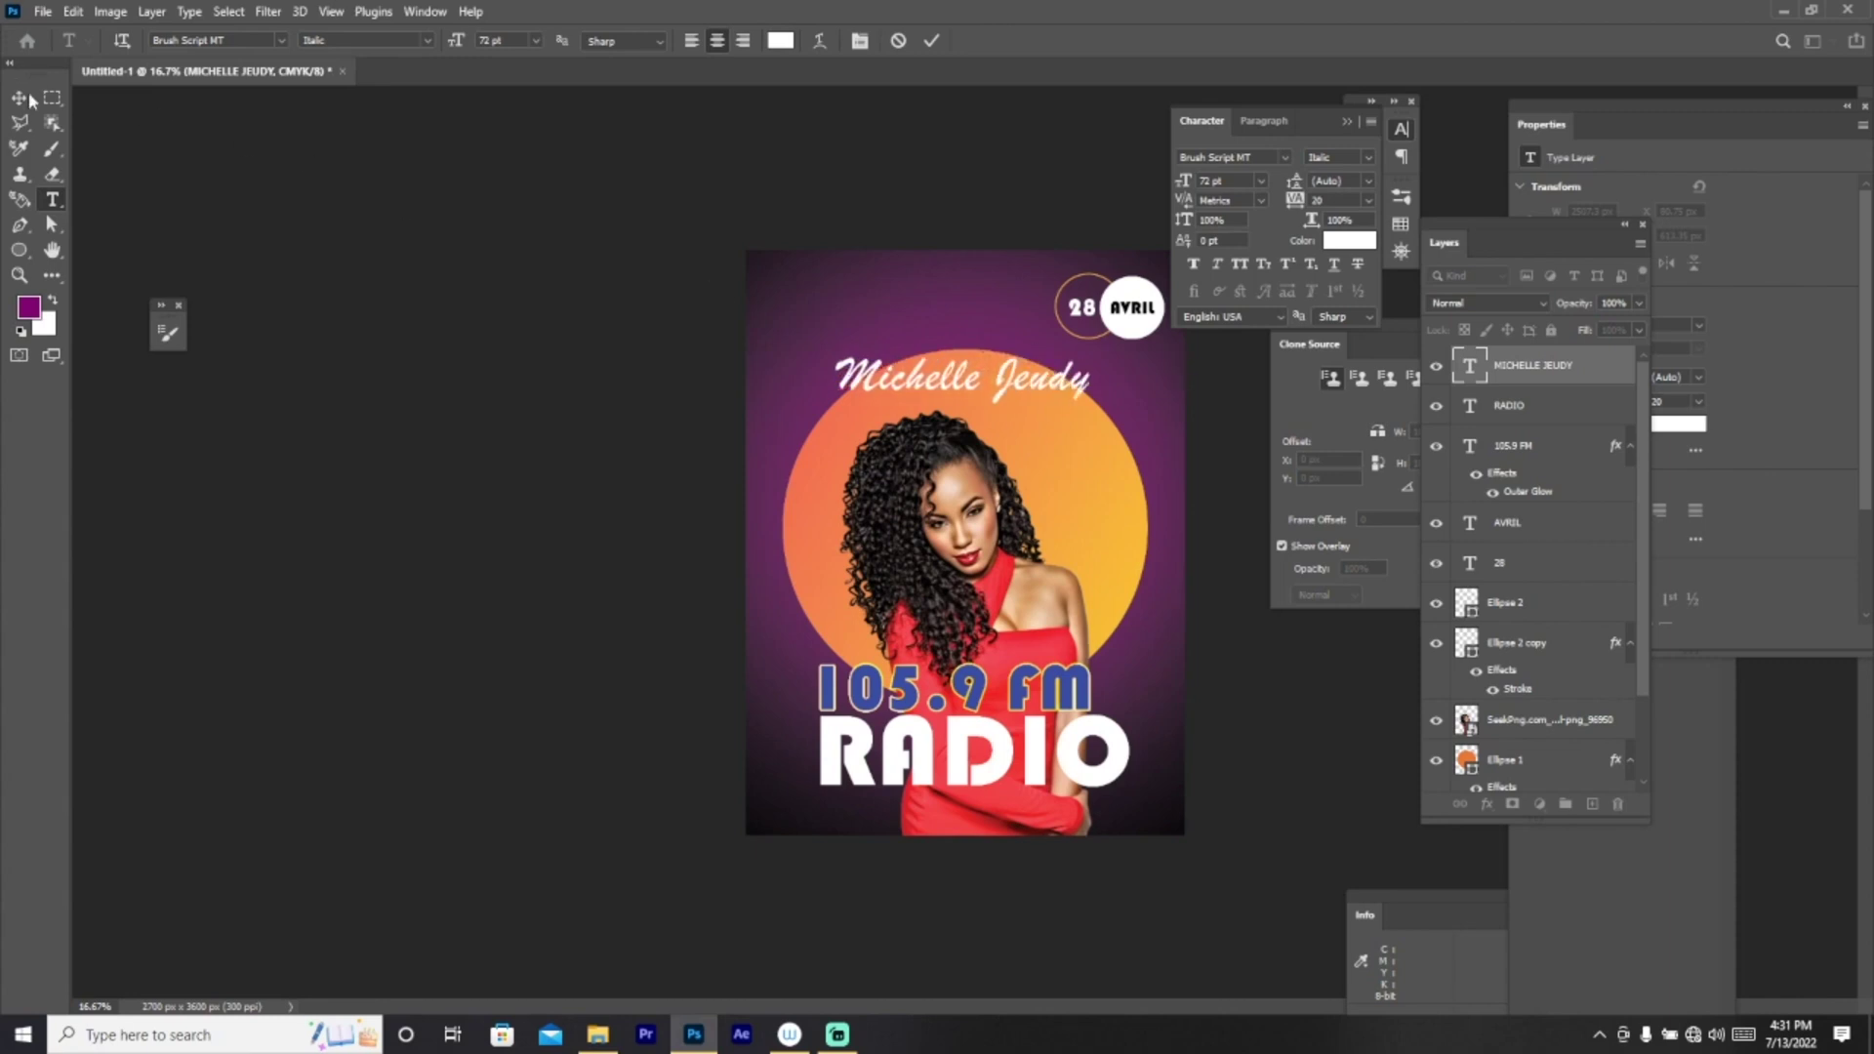
pyautogui.click(29, 97)
# Step: Place the name just below RADIO and scale it to about 77%
pyautogui.moveTo(996, 398); pyautogui.dragTo(974, 806)
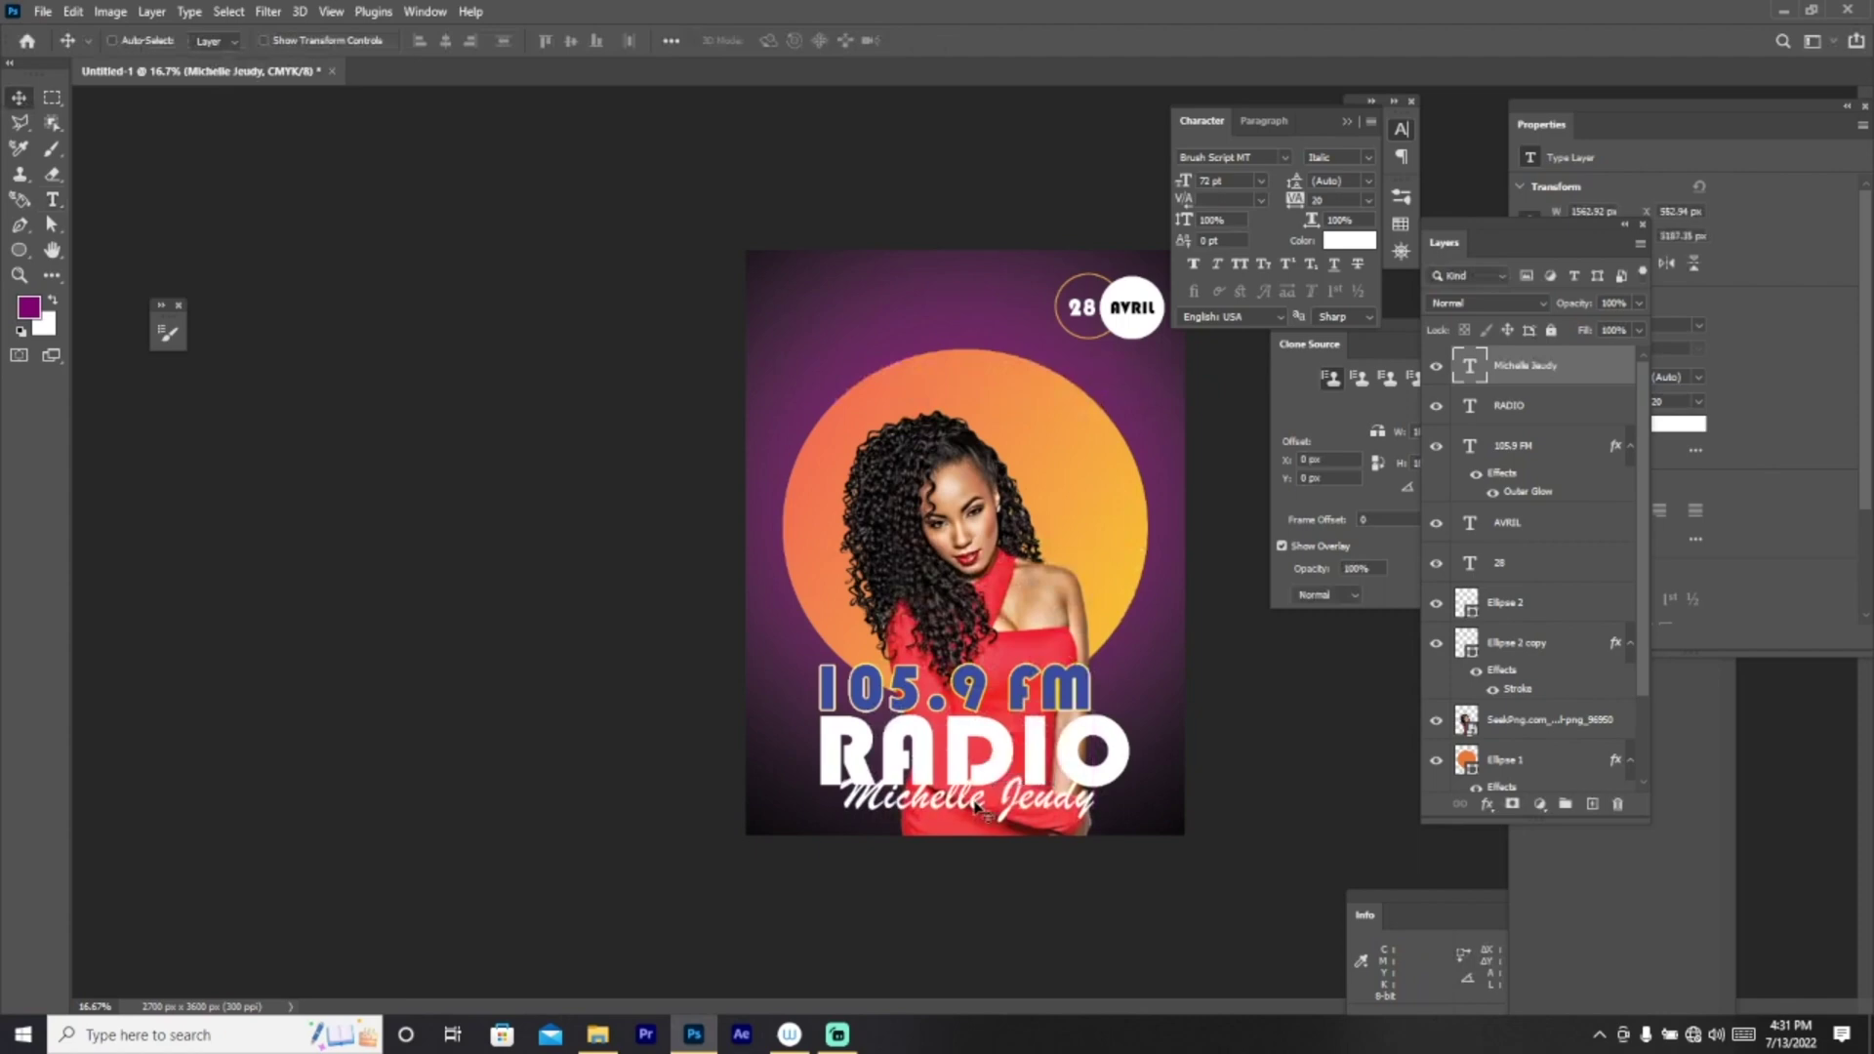
pyautogui.hotkey('ctrl', 't')
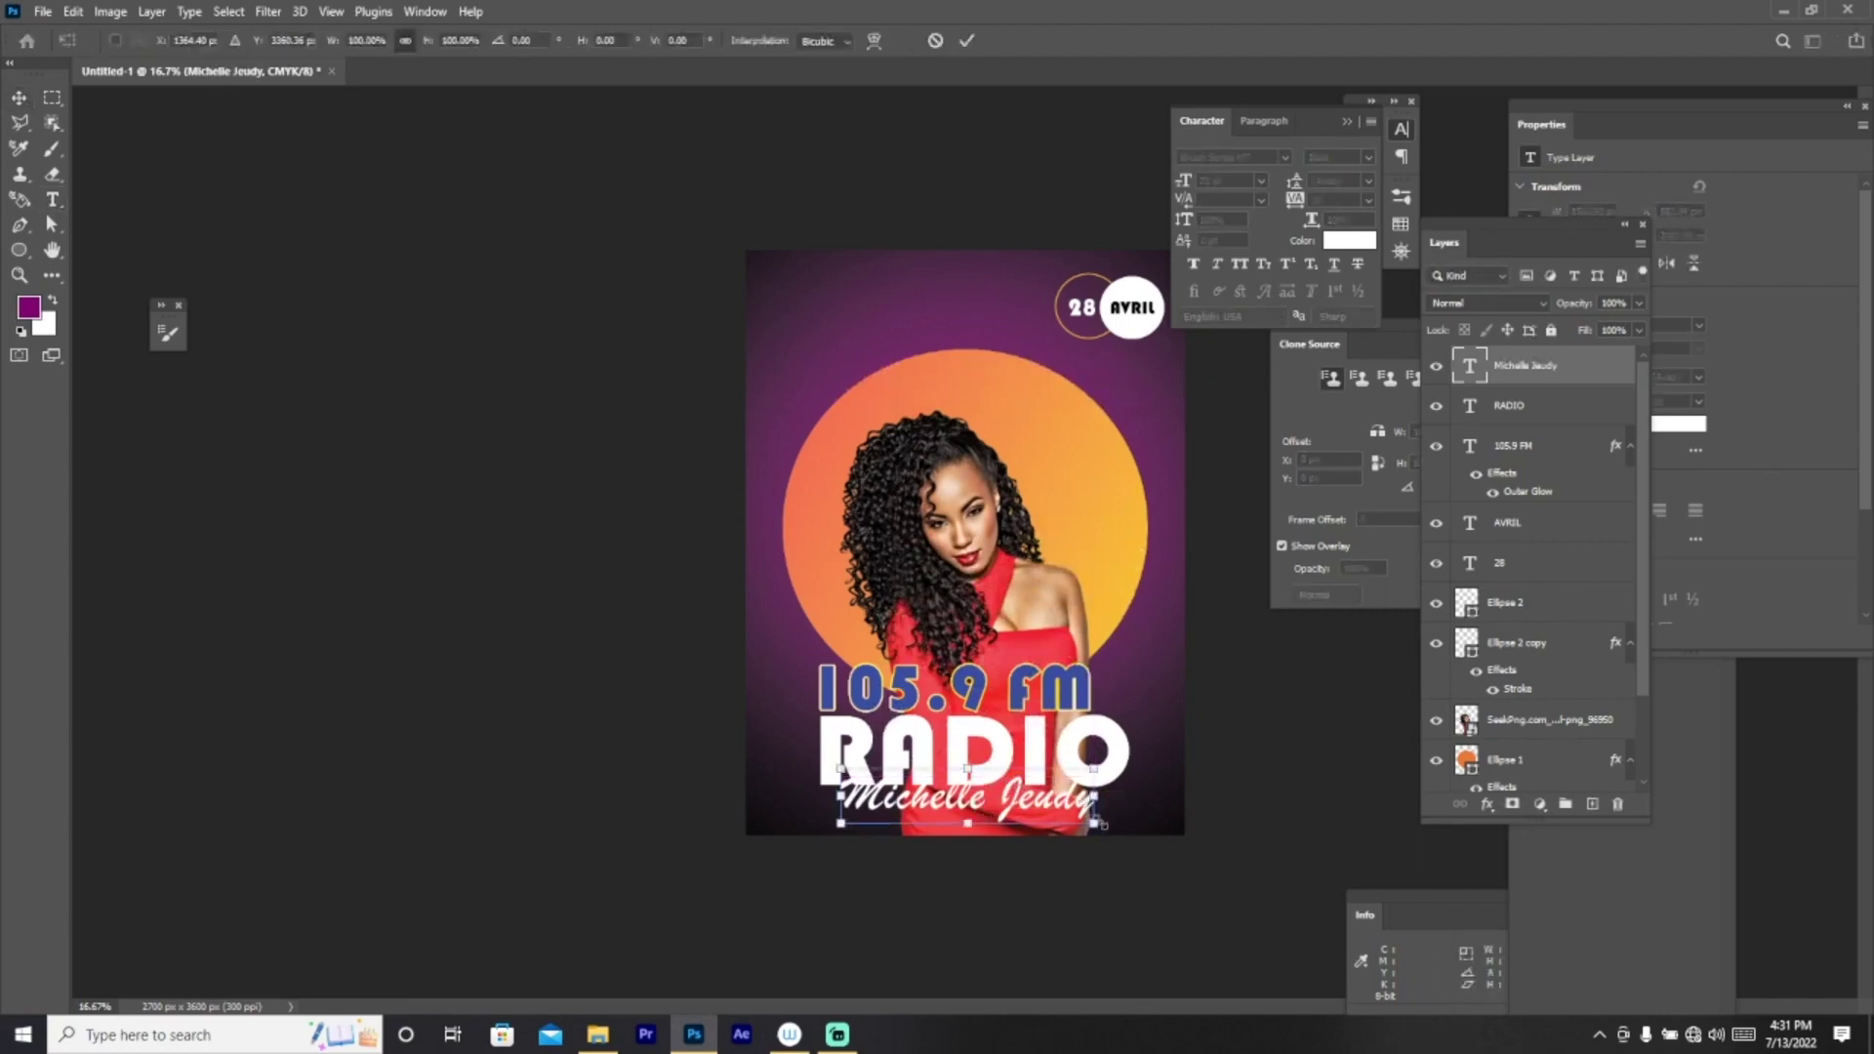
pyautogui.moveTo(1093, 823); pyautogui.dragTo(1015, 818)
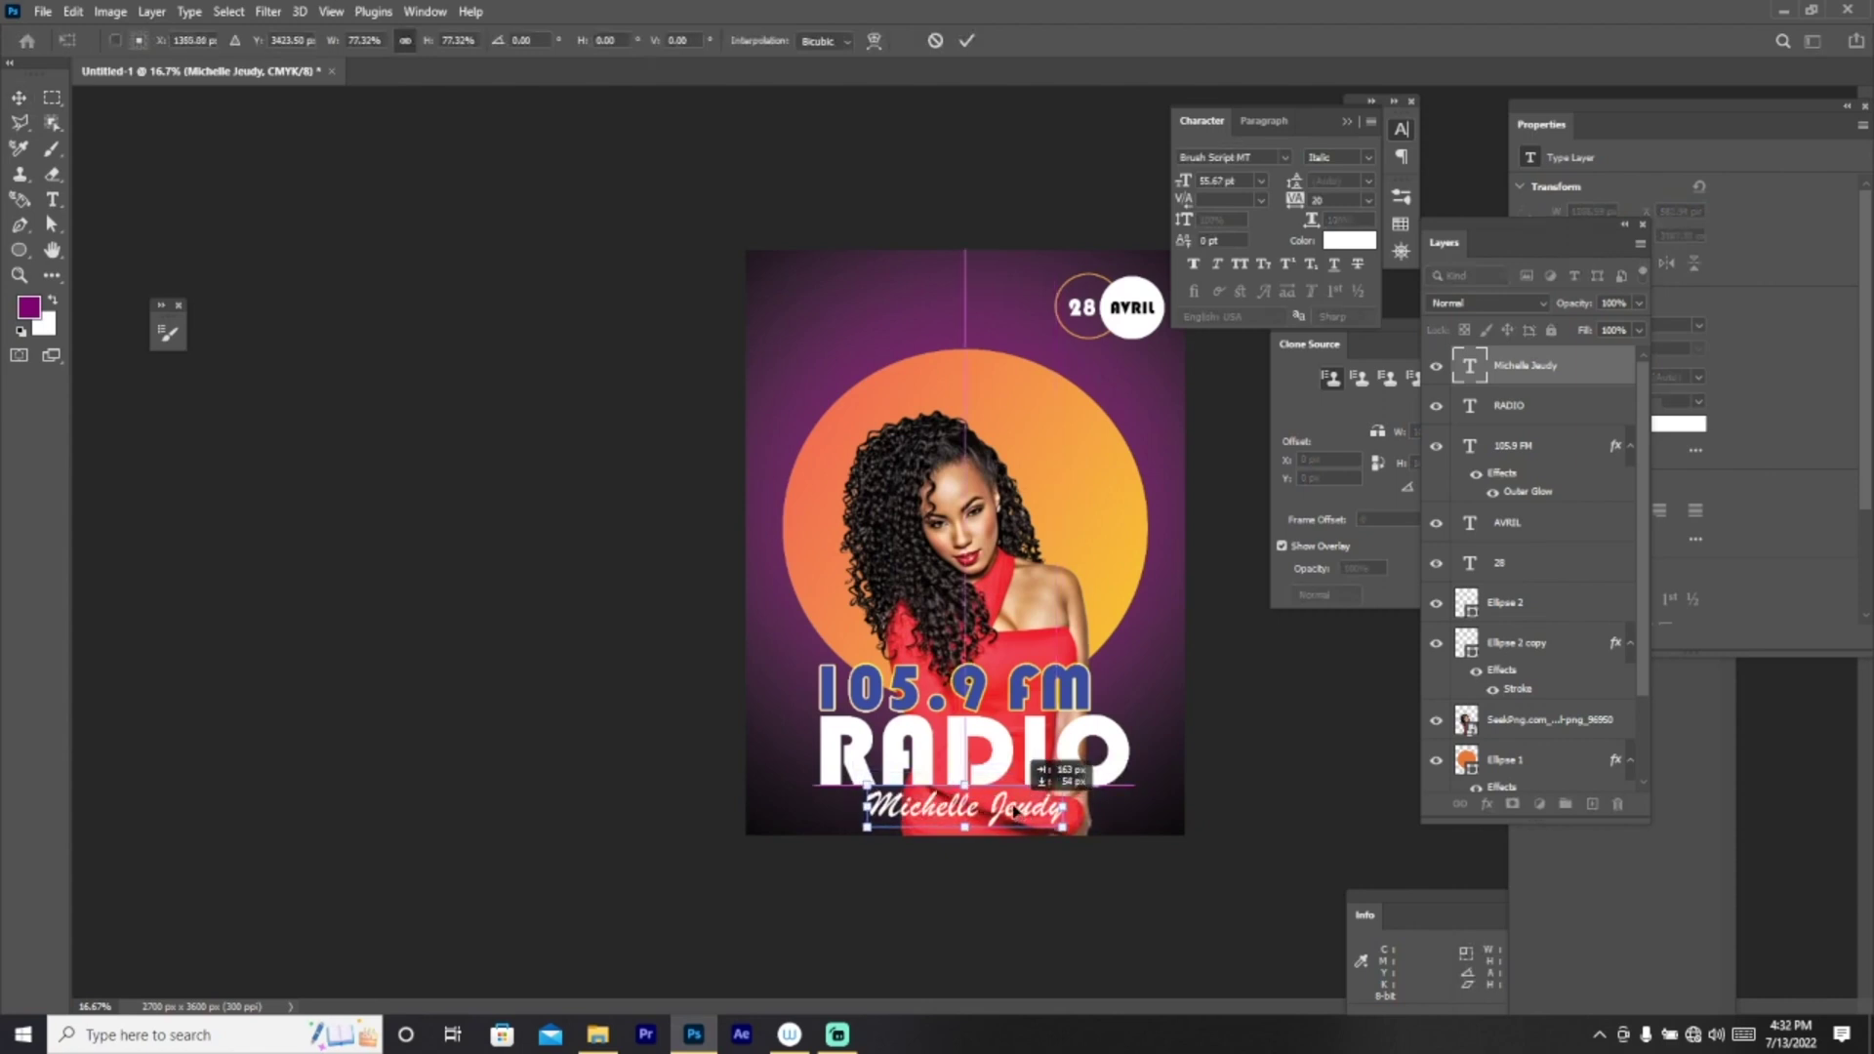
pyautogui.moveTo(1015, 818); pyautogui.dragTo(1015, 808)
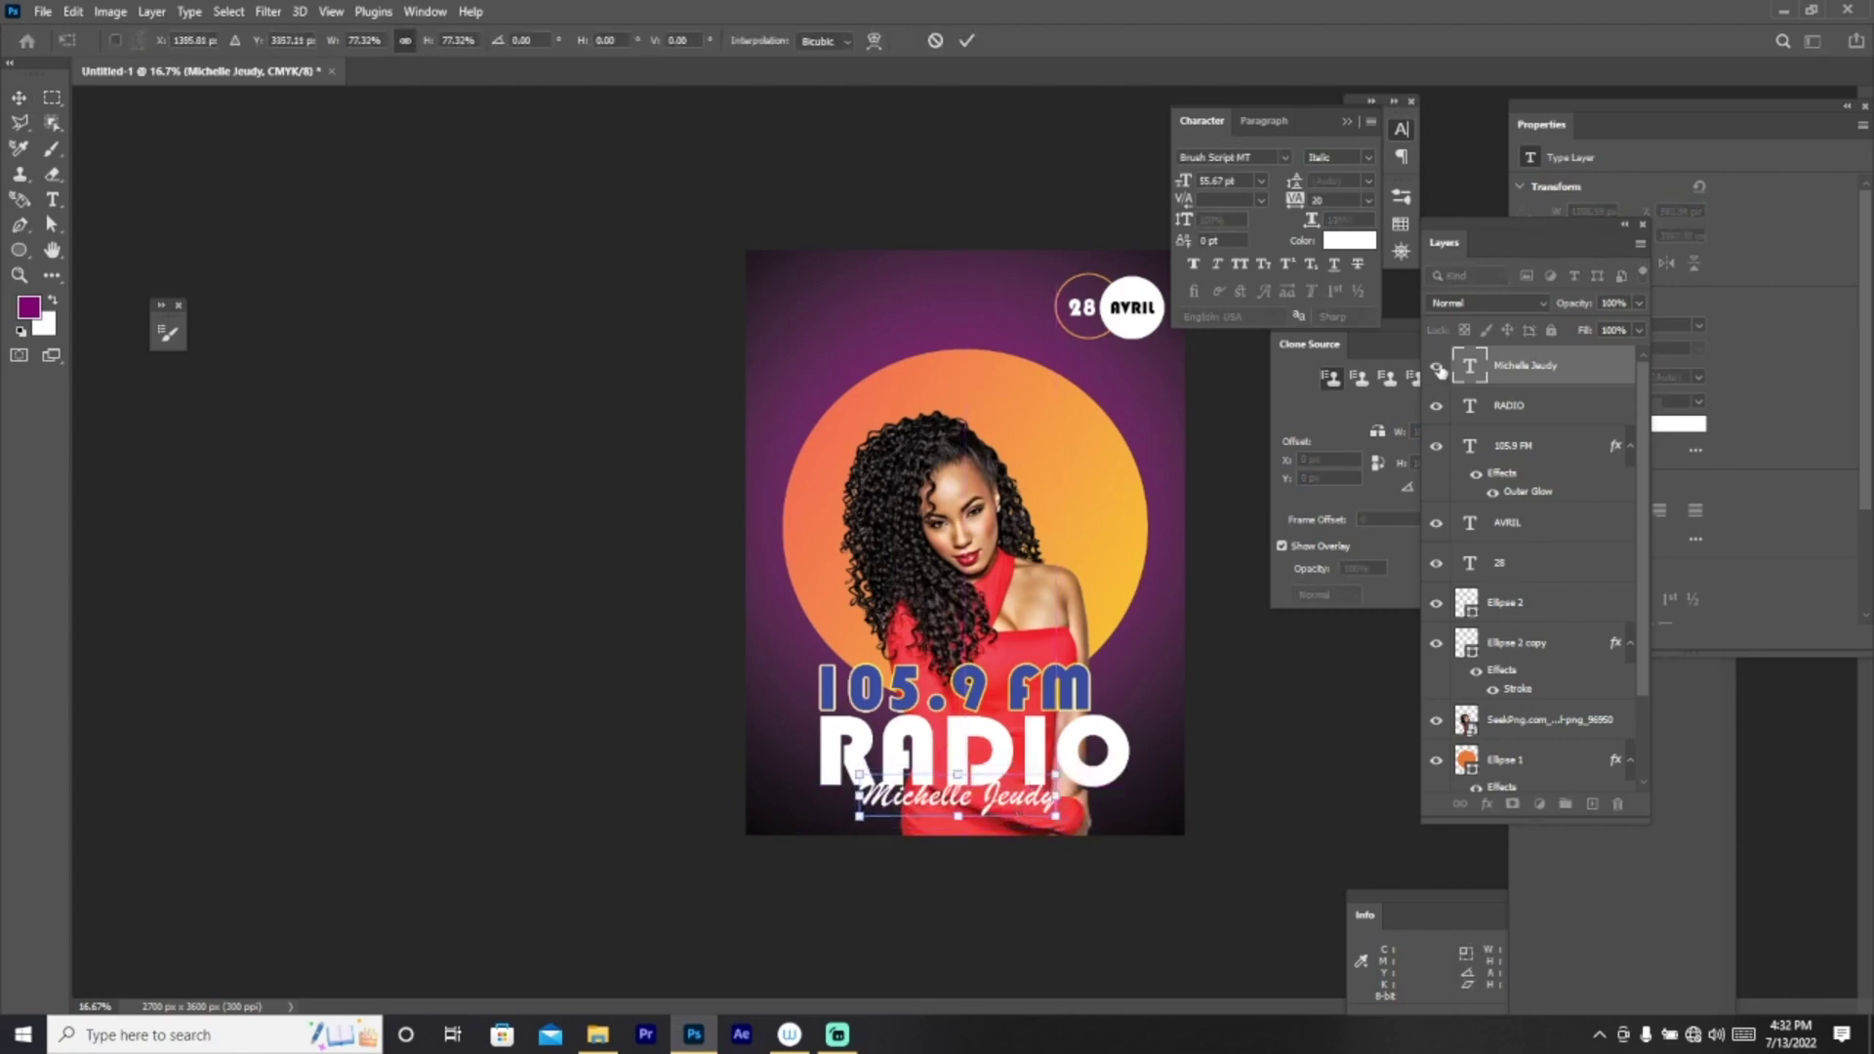
# Step: Recolour the script name's text to cyan (1bcecc) after trying red, blue and green
pyautogui.doubleClick(1471, 367)
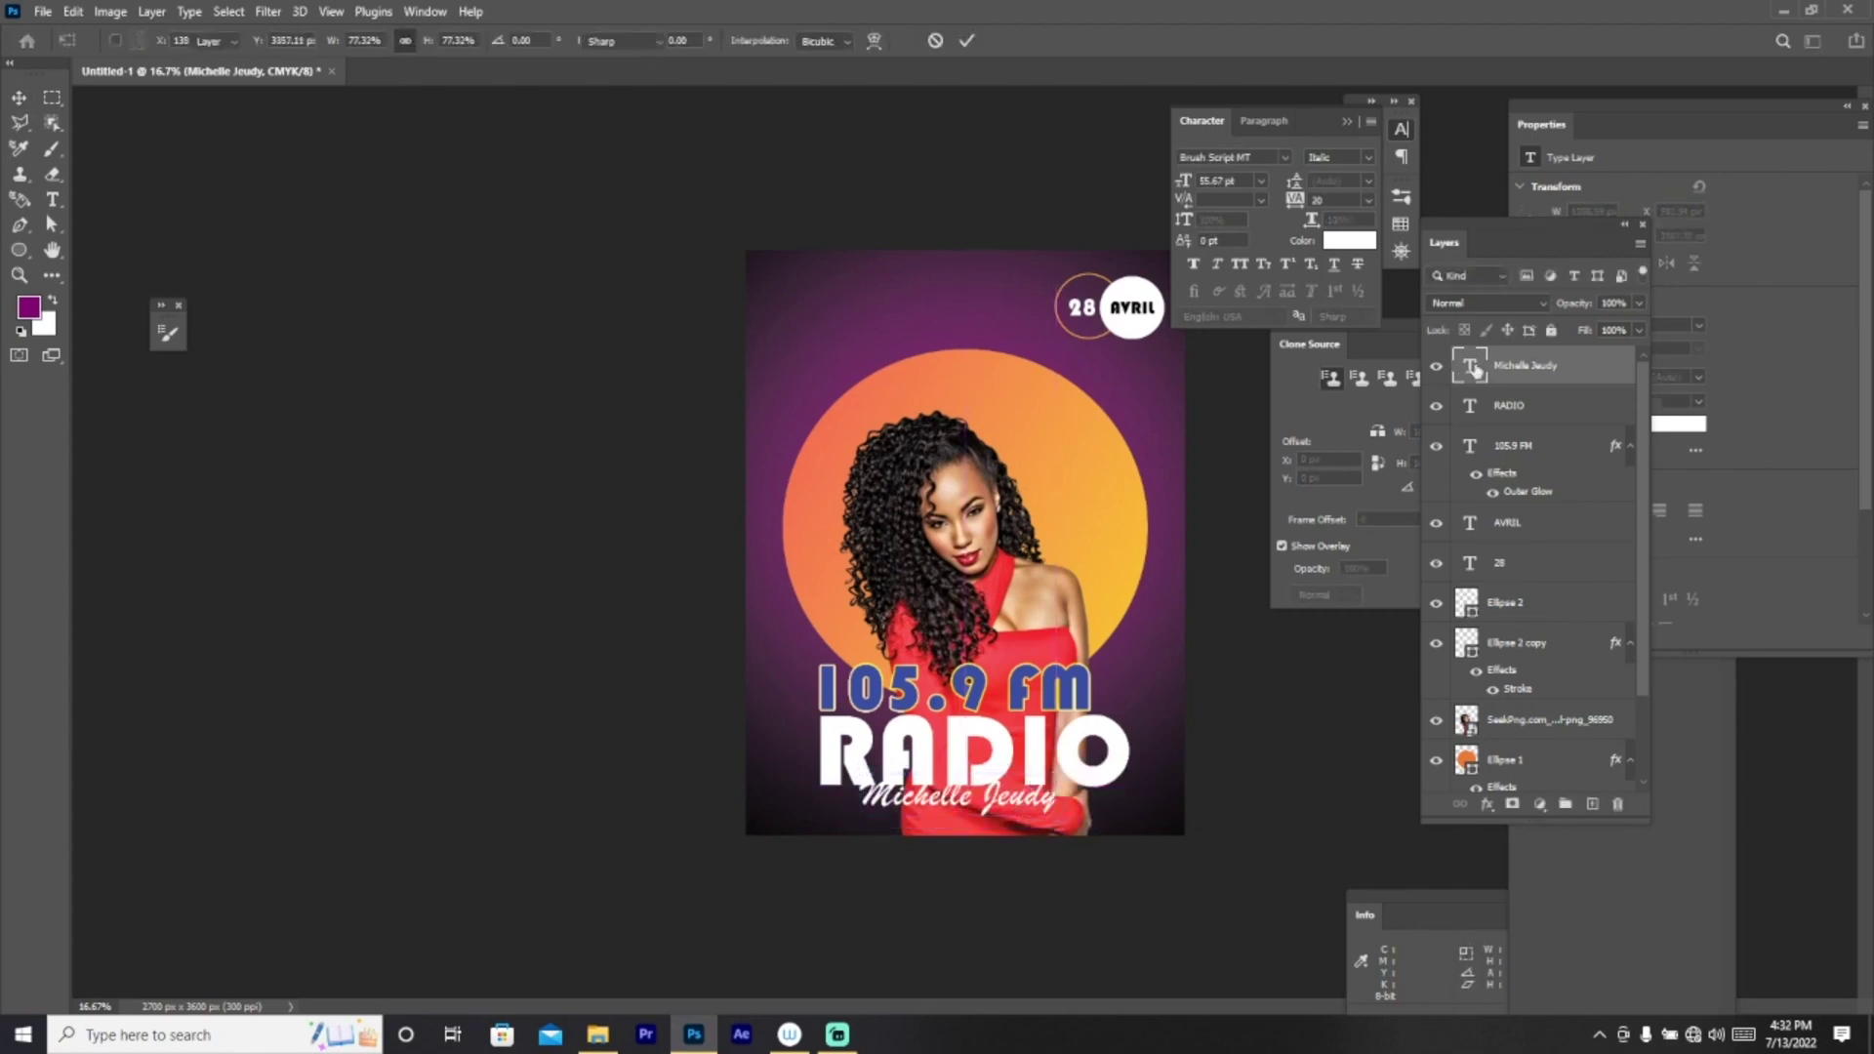
pyautogui.click(1352, 240)
pyautogui.click(1534, 542)
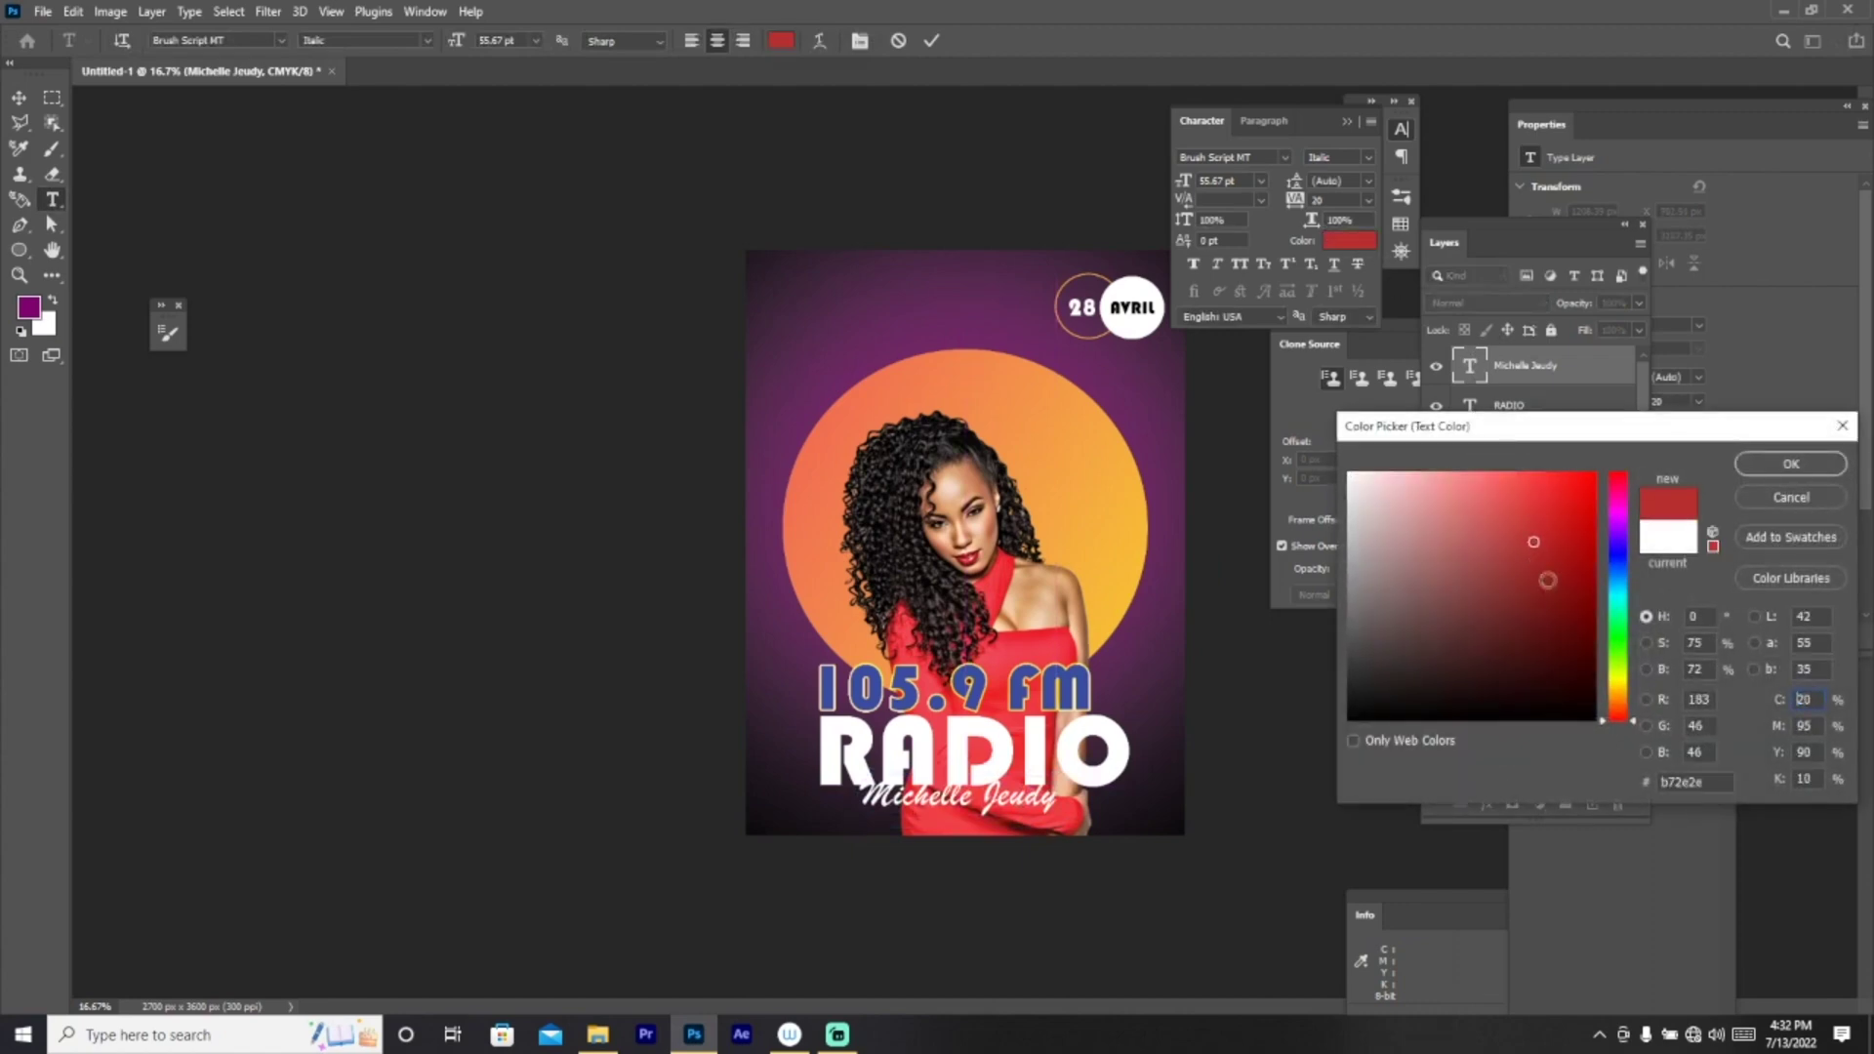
pyautogui.click(1620, 571)
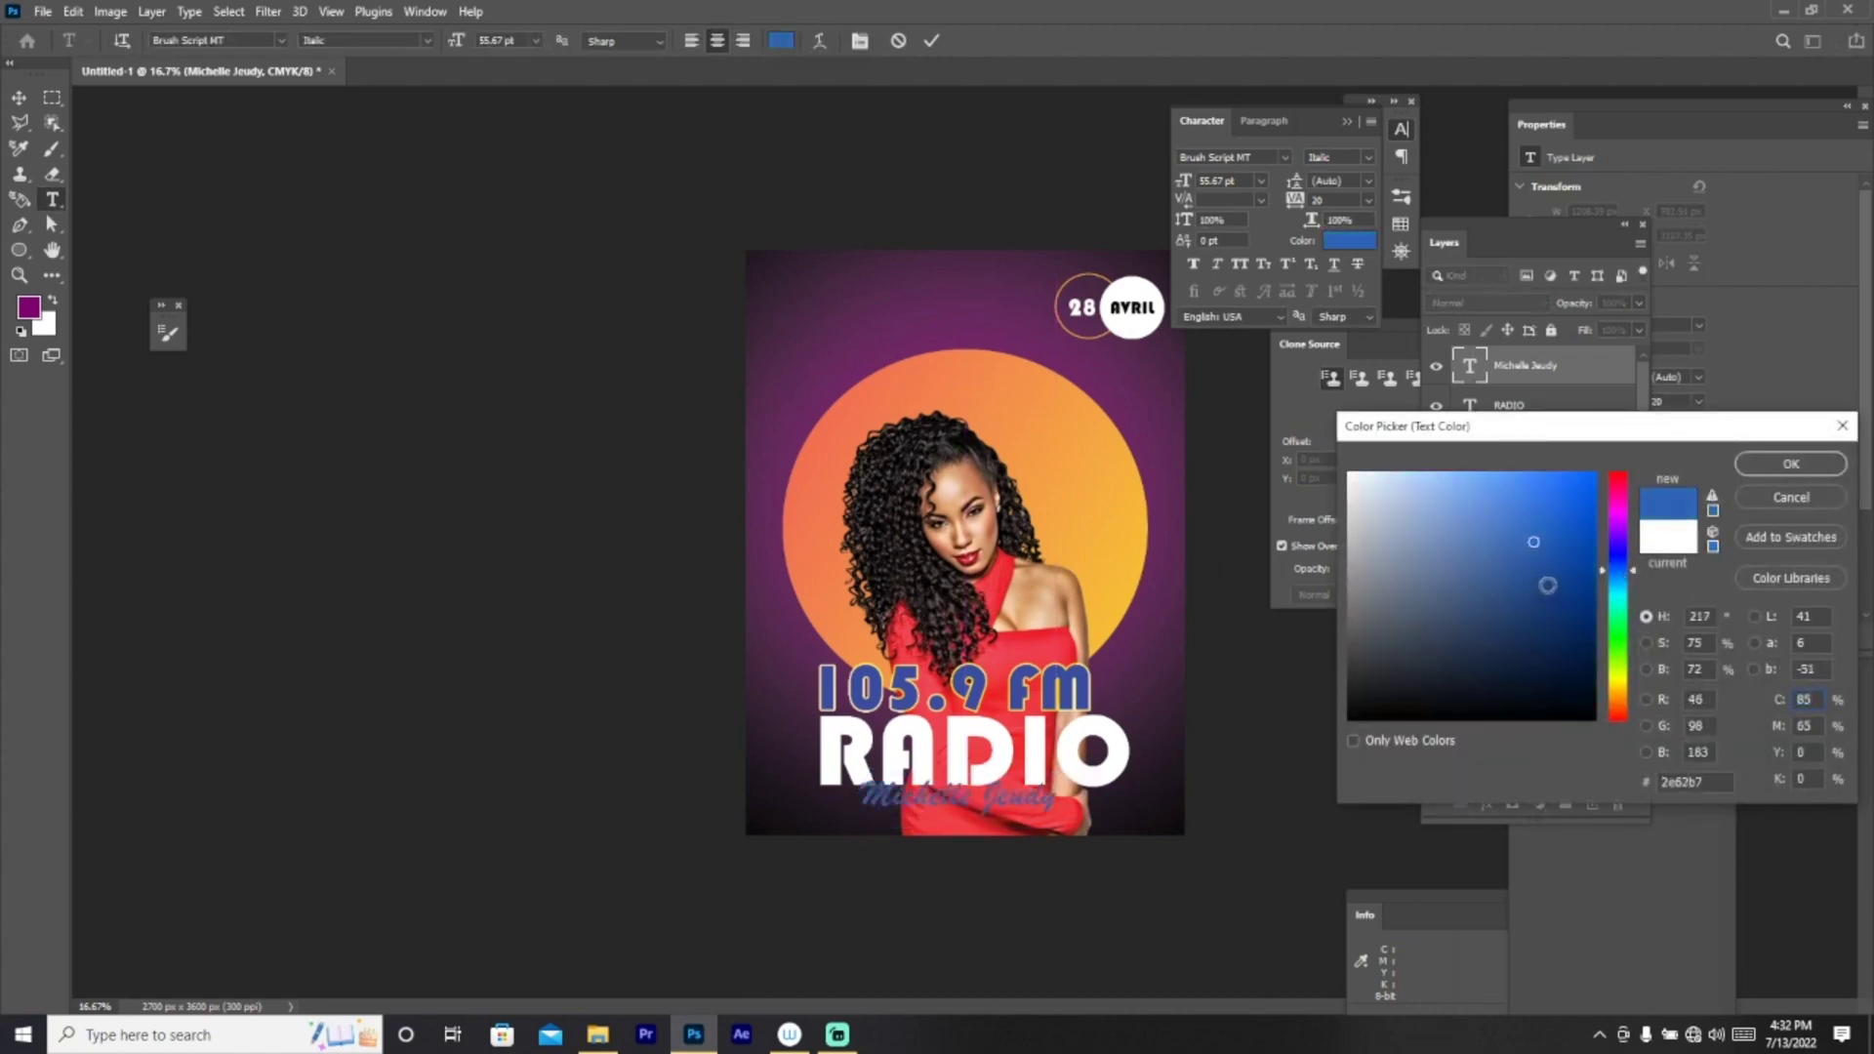
pyautogui.click(1620, 666)
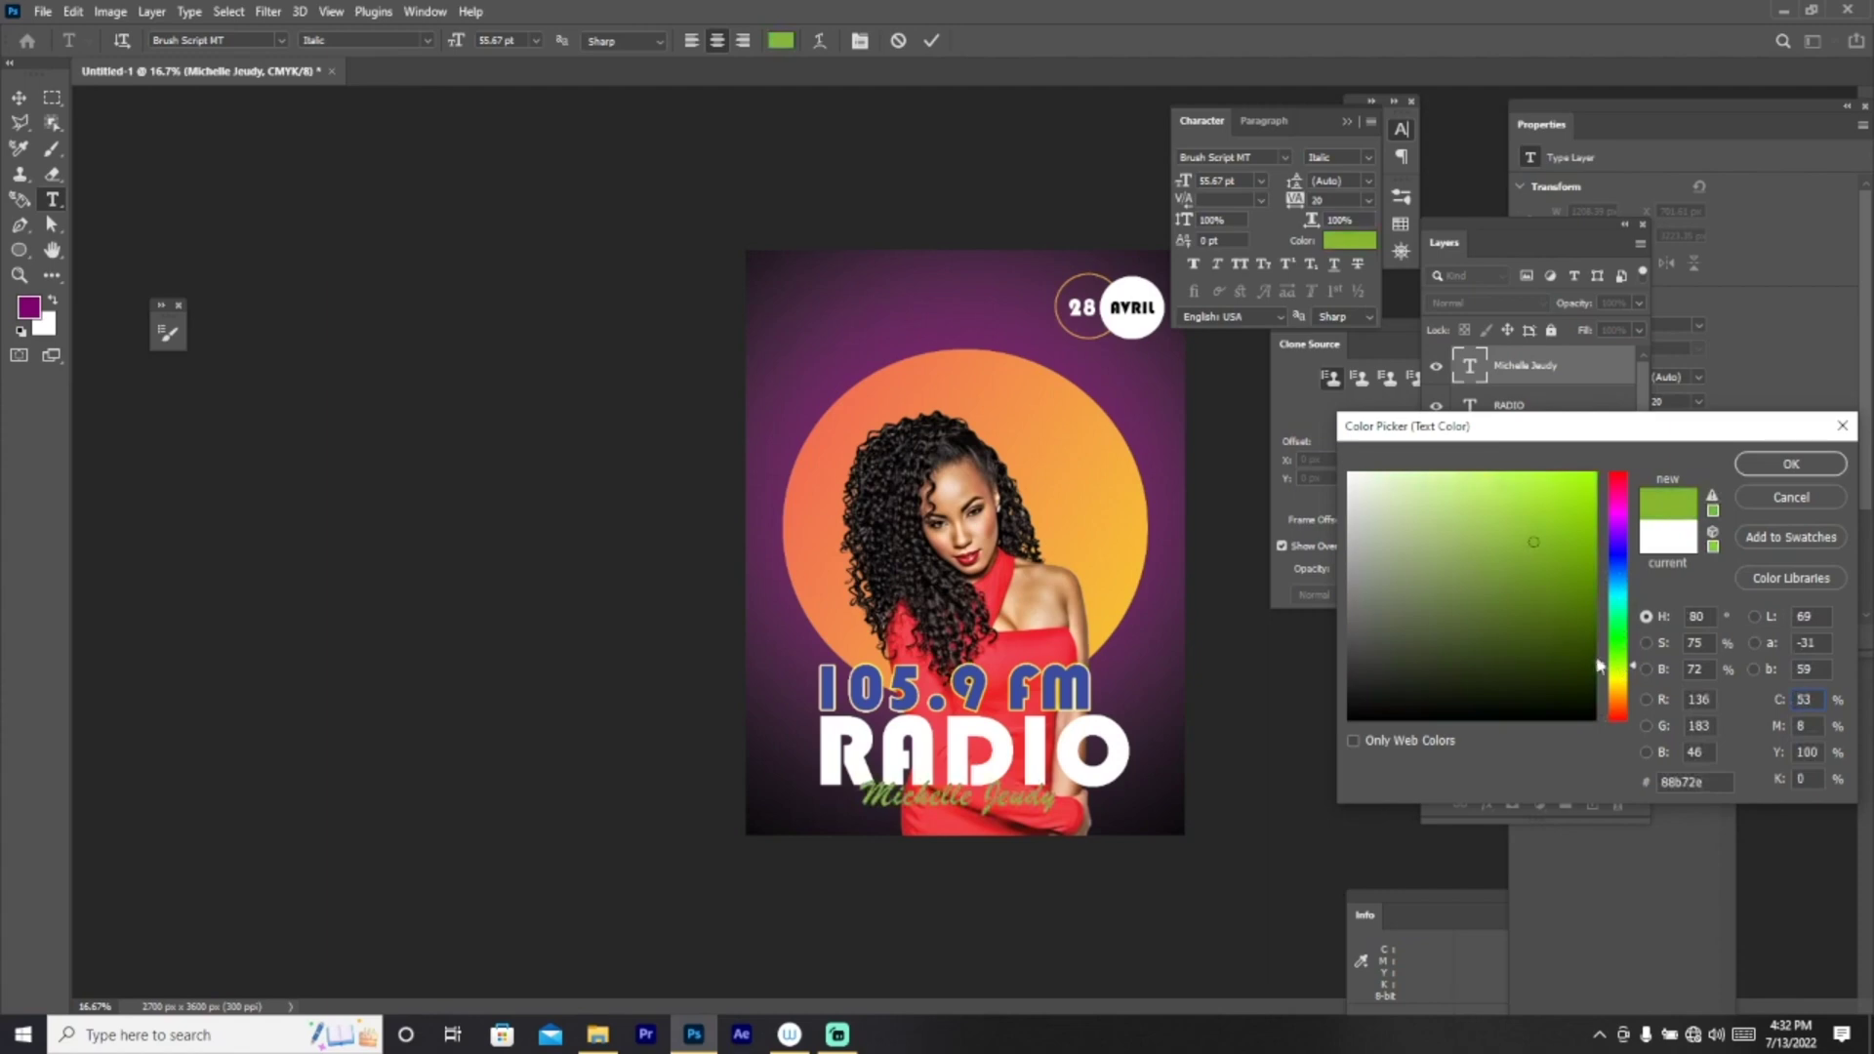
pyautogui.moveTo(1370, 604)
pyautogui.mouseDown()
pyautogui.moveTo(1563, 520)
pyautogui.moveTo(1621, 673)
pyautogui.mouseUp()
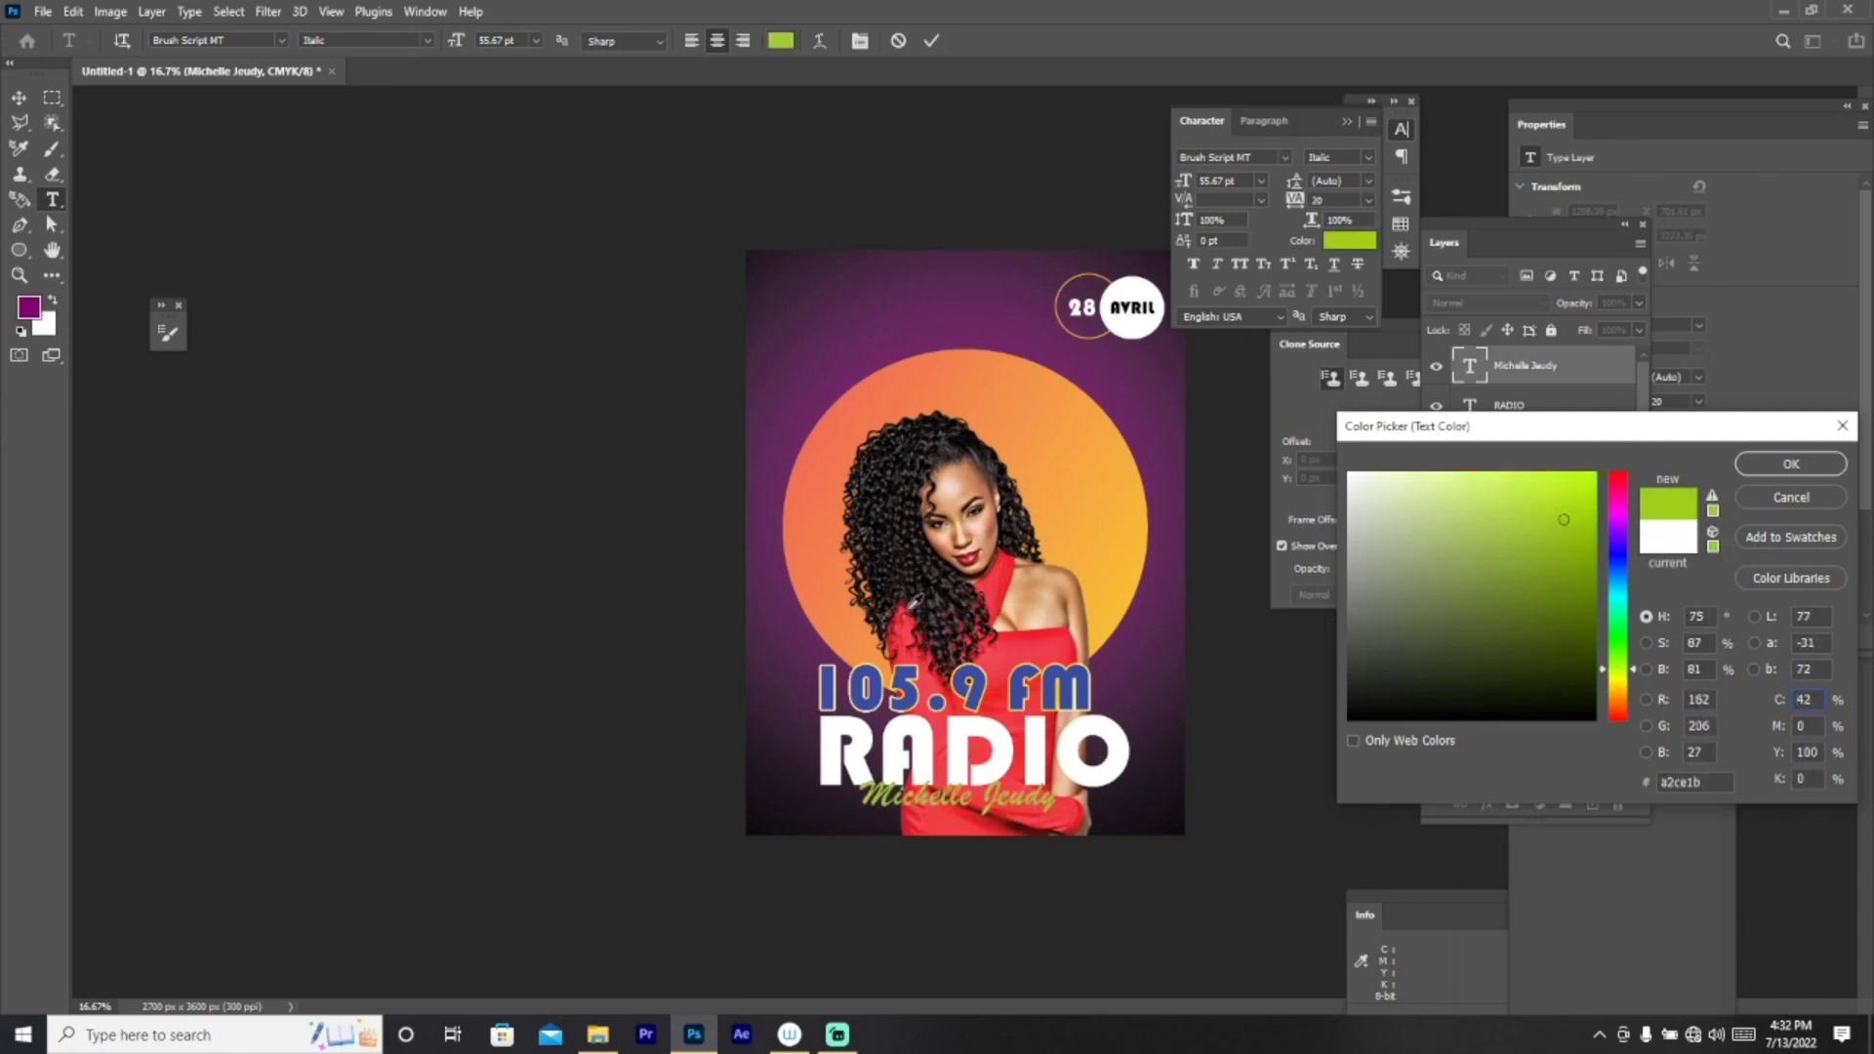
pyautogui.click(1619, 597)
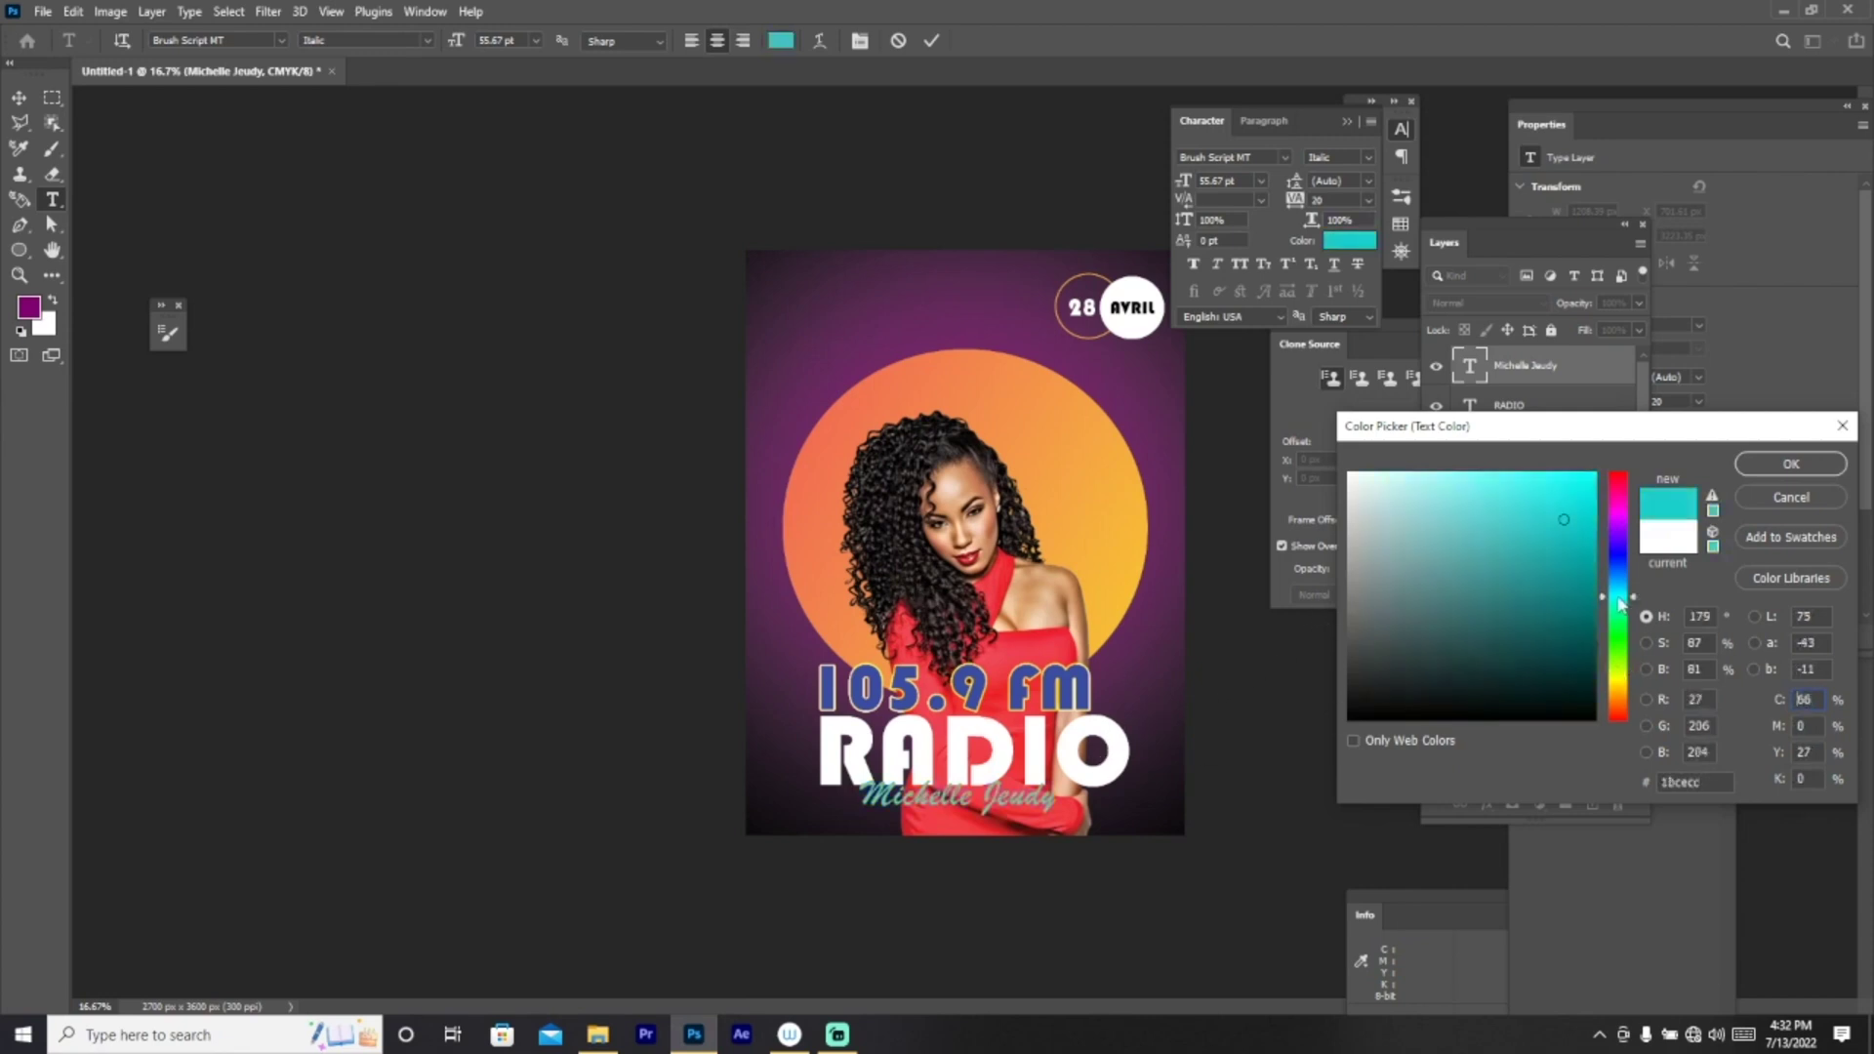
pyautogui.click(1752, 464)
pyautogui.click(1524, 379)
# Step: Switch to the Move tool, then open and dismiss the name layer's context menu
pyautogui.press('v')
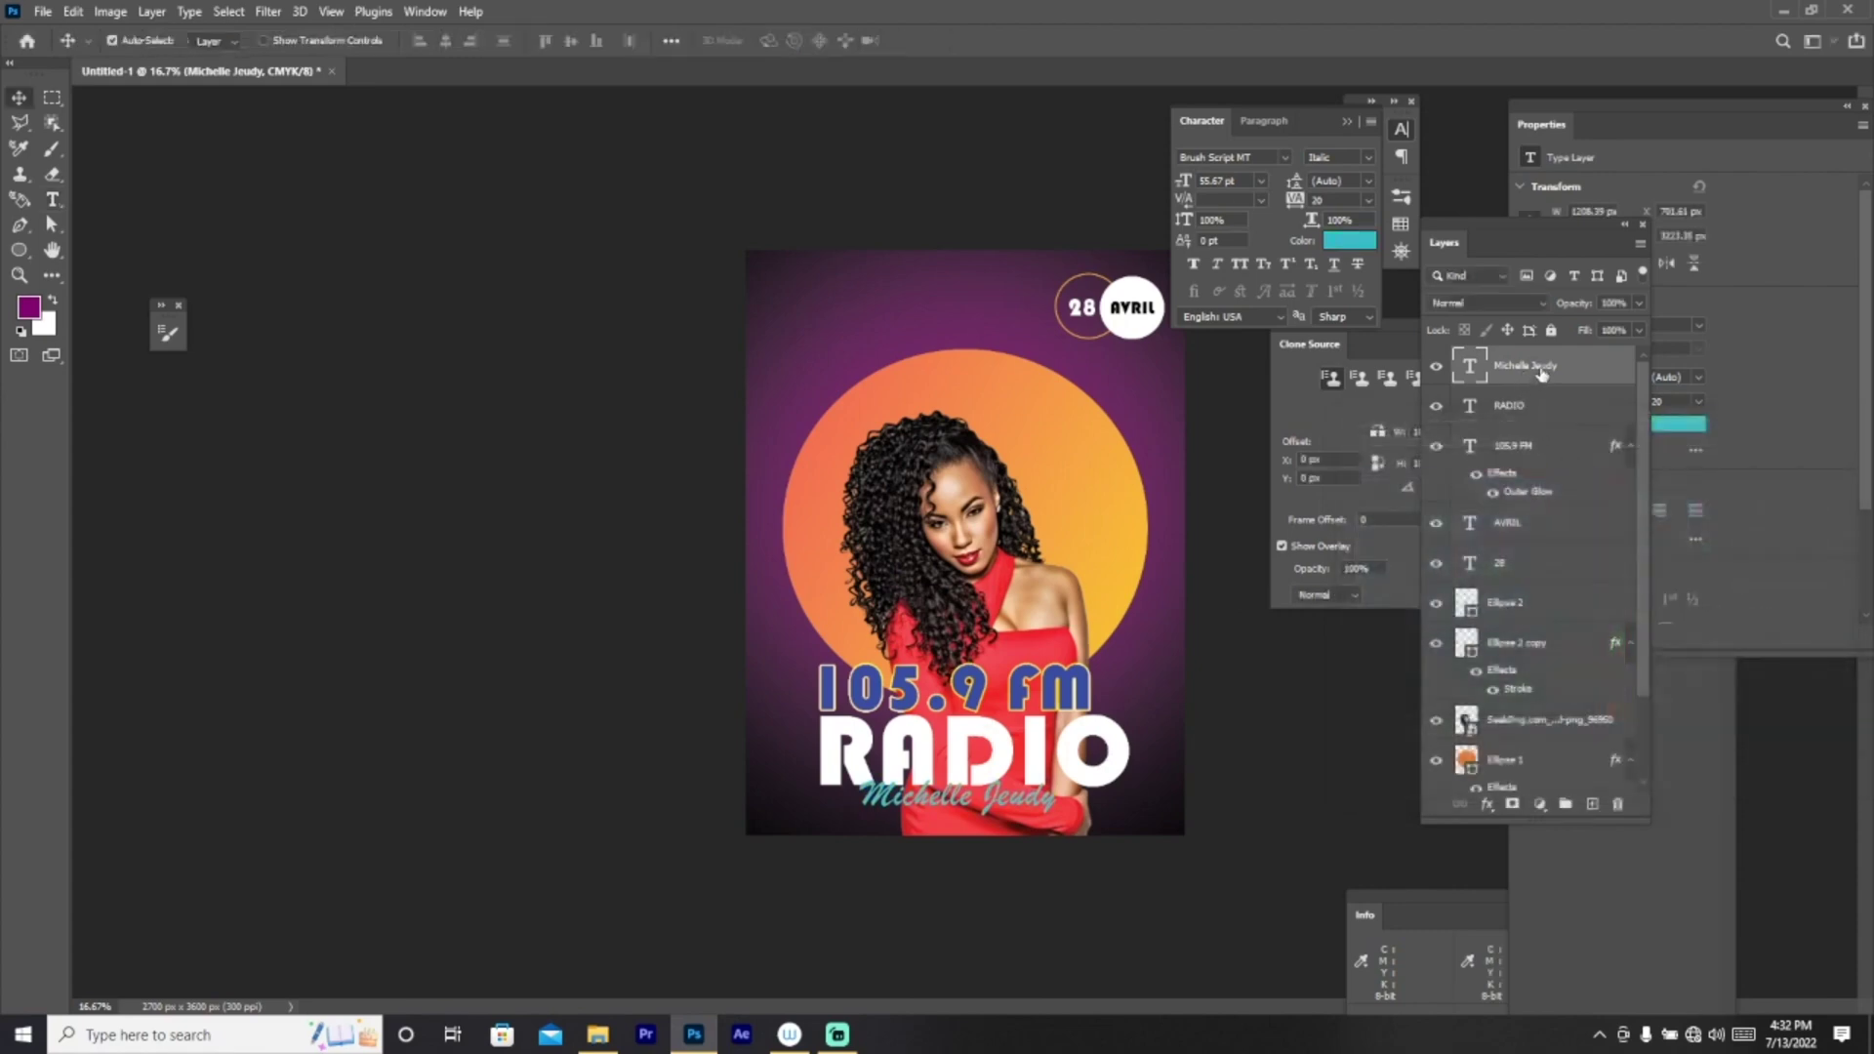
pyautogui.rightClick(1541, 375)
pyautogui.click(1294, 178)
# Step: Add a 3 px white Stroke layer style to the script name
pyautogui.doubleClick(1586, 365)
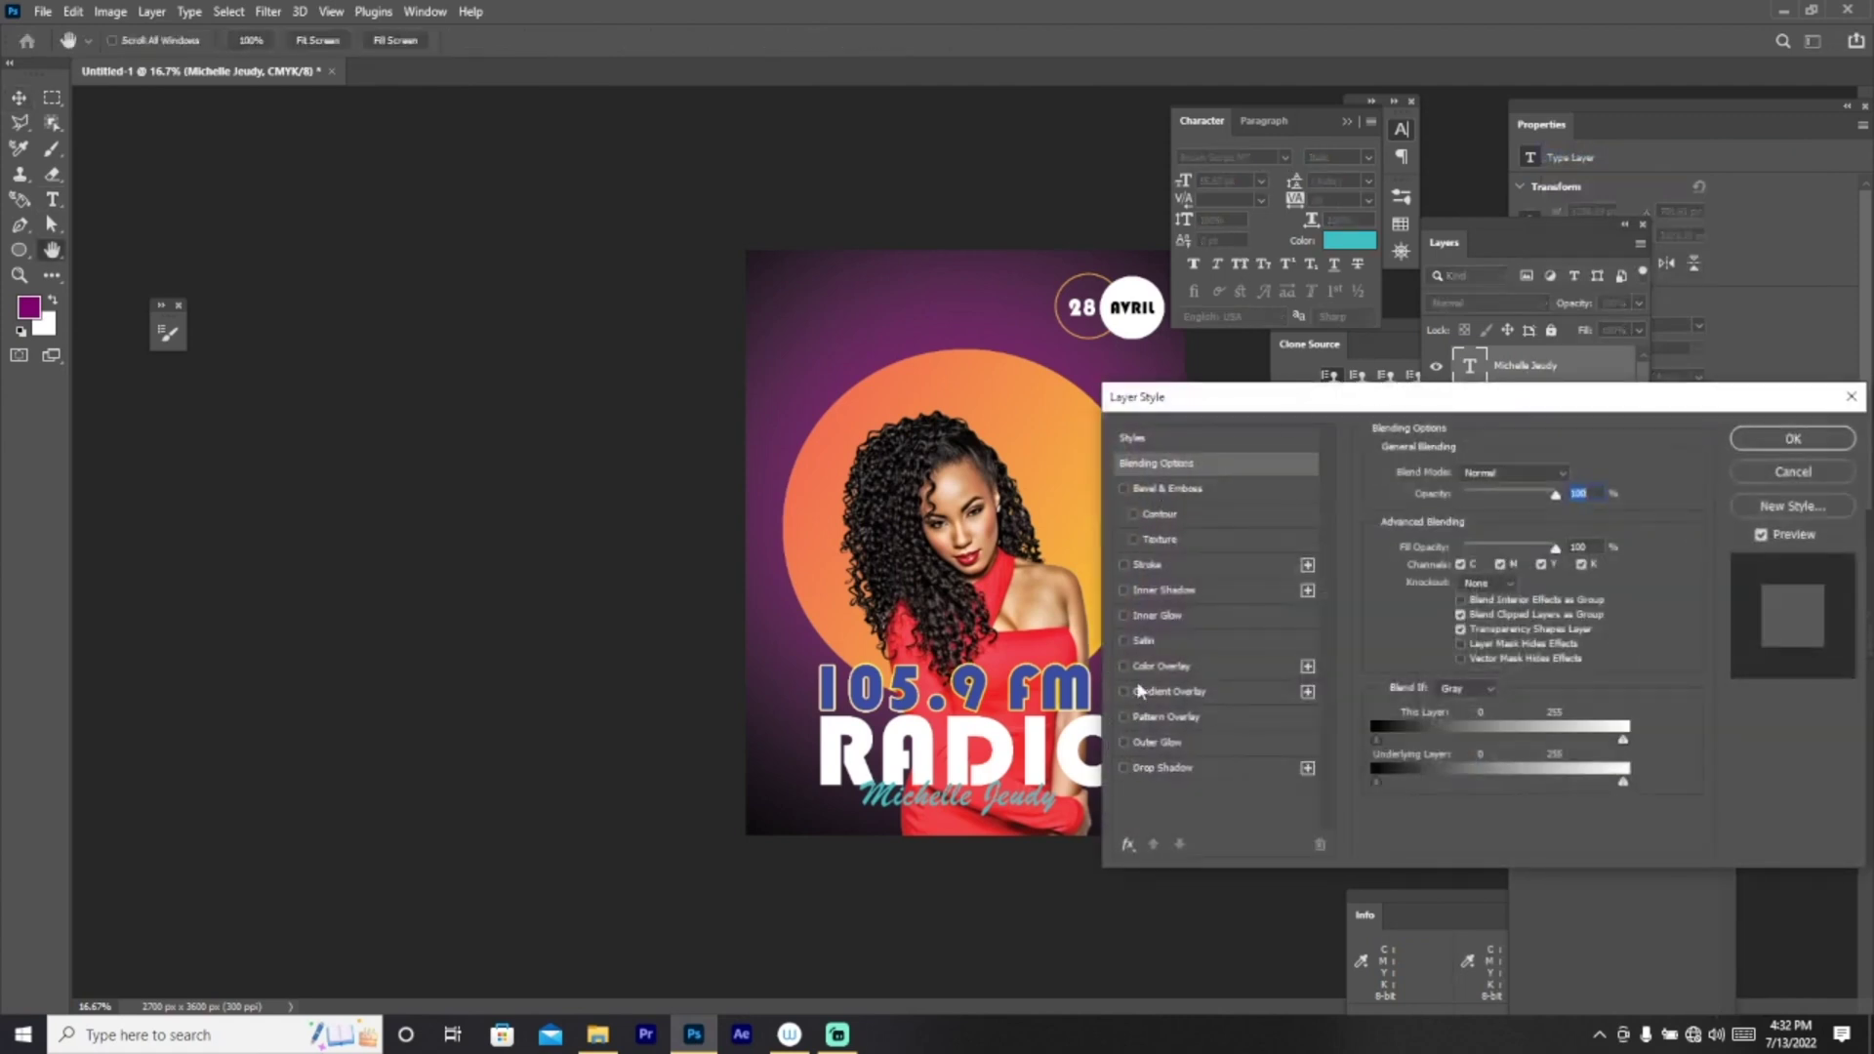
pyautogui.click(1125, 565)
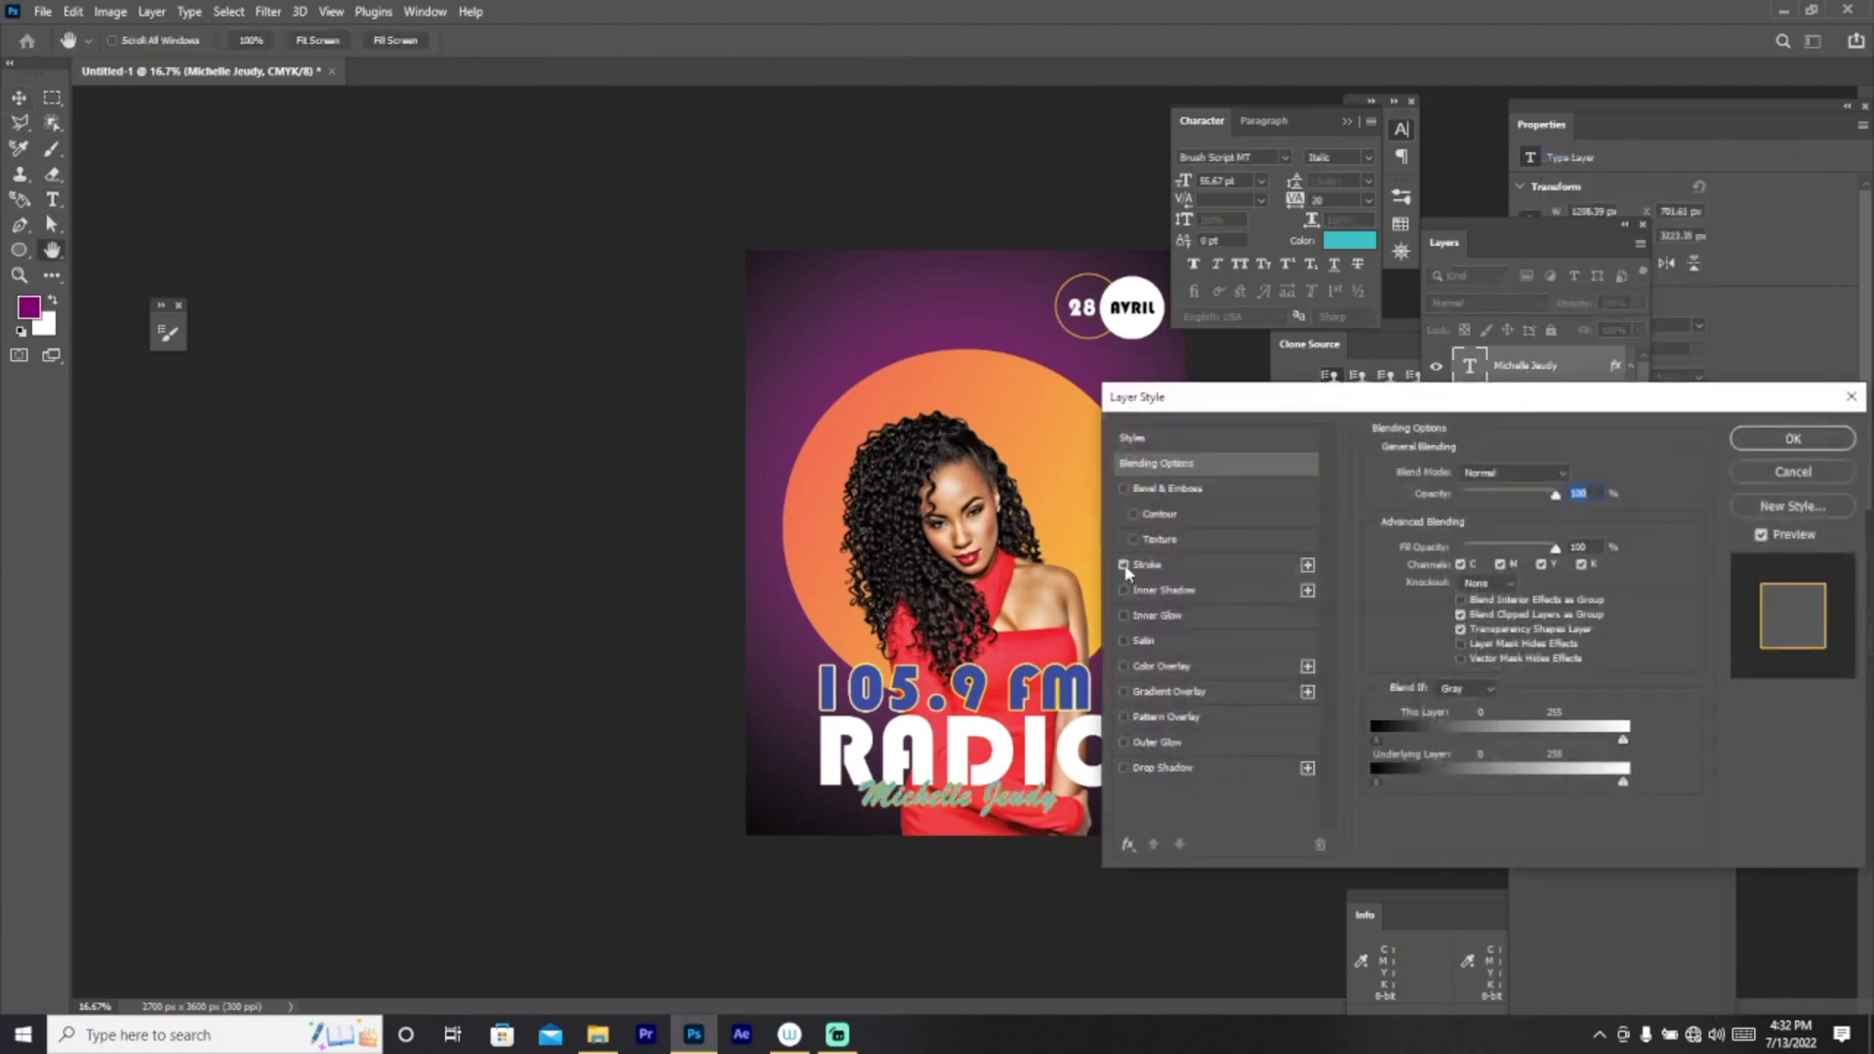
pyautogui.click(1177, 563)
pyautogui.moveTo(1452, 472); pyautogui.dragTo(1449, 473)
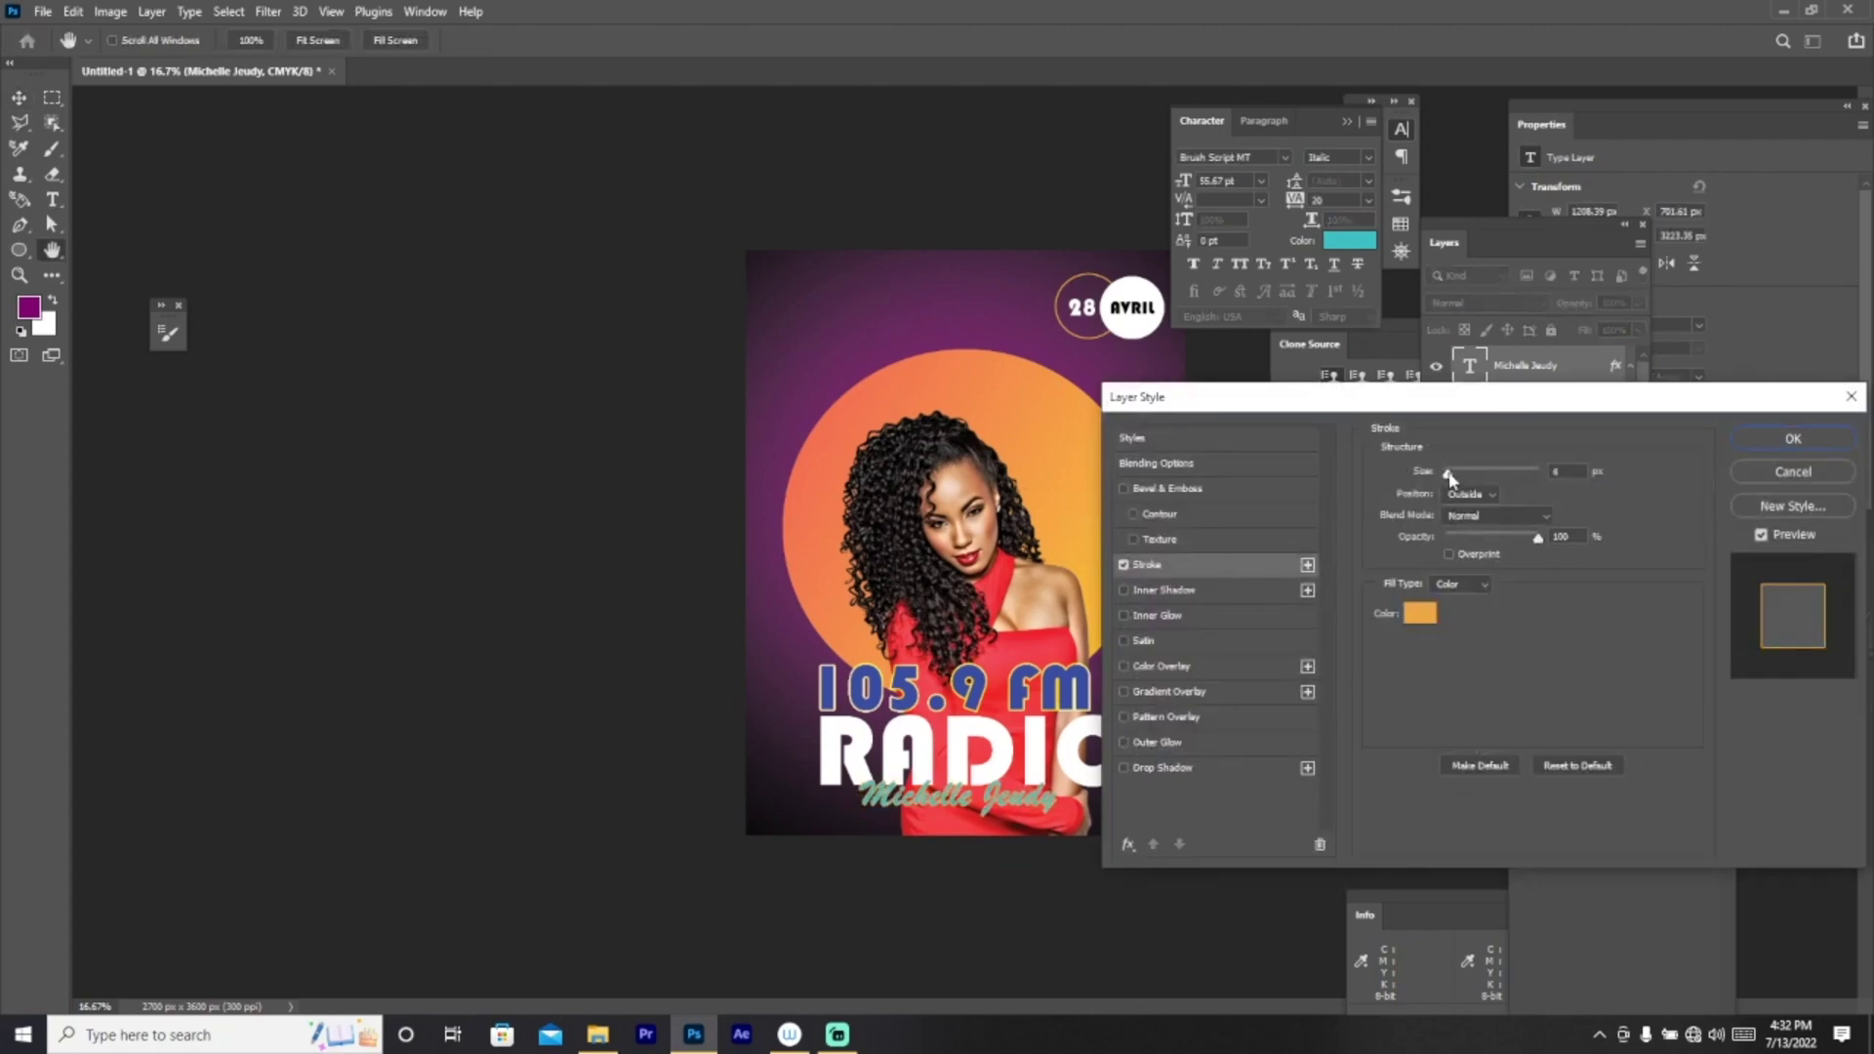
pyautogui.click(1435, 613)
pyautogui.click(1351, 476)
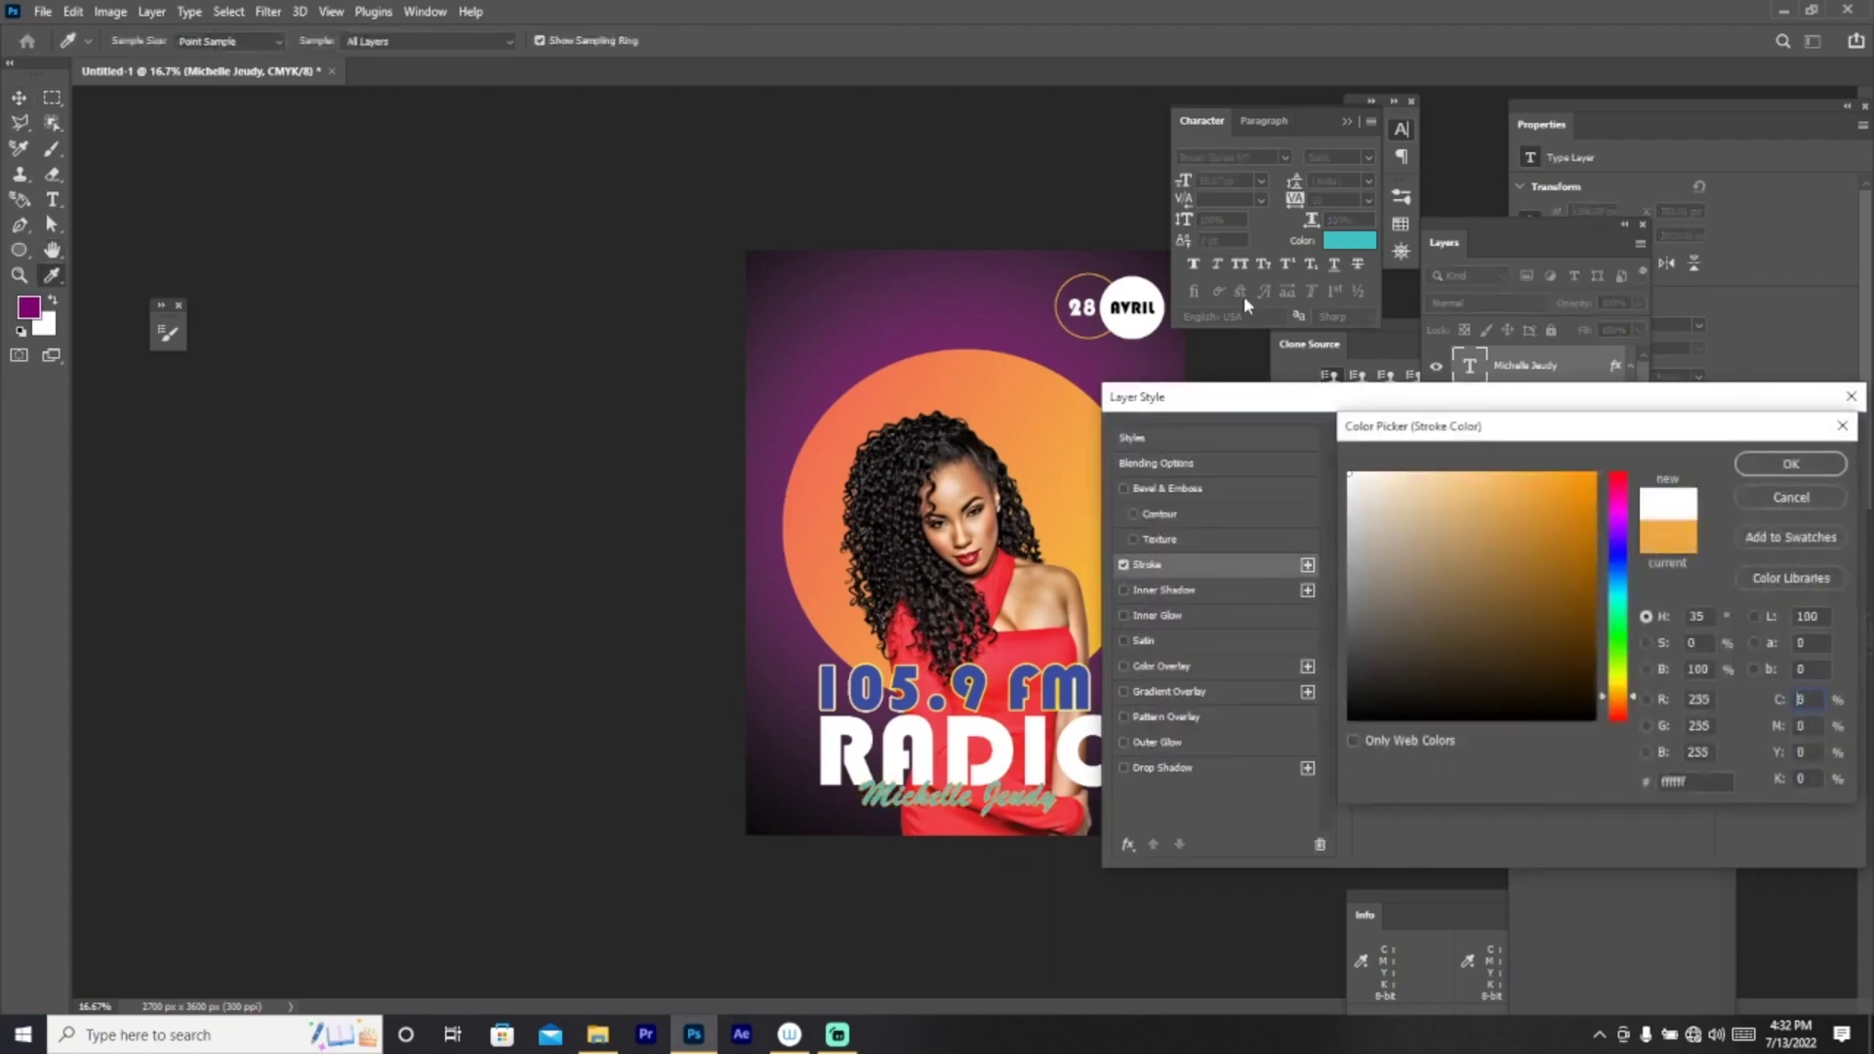
pyautogui.click(1791, 464)
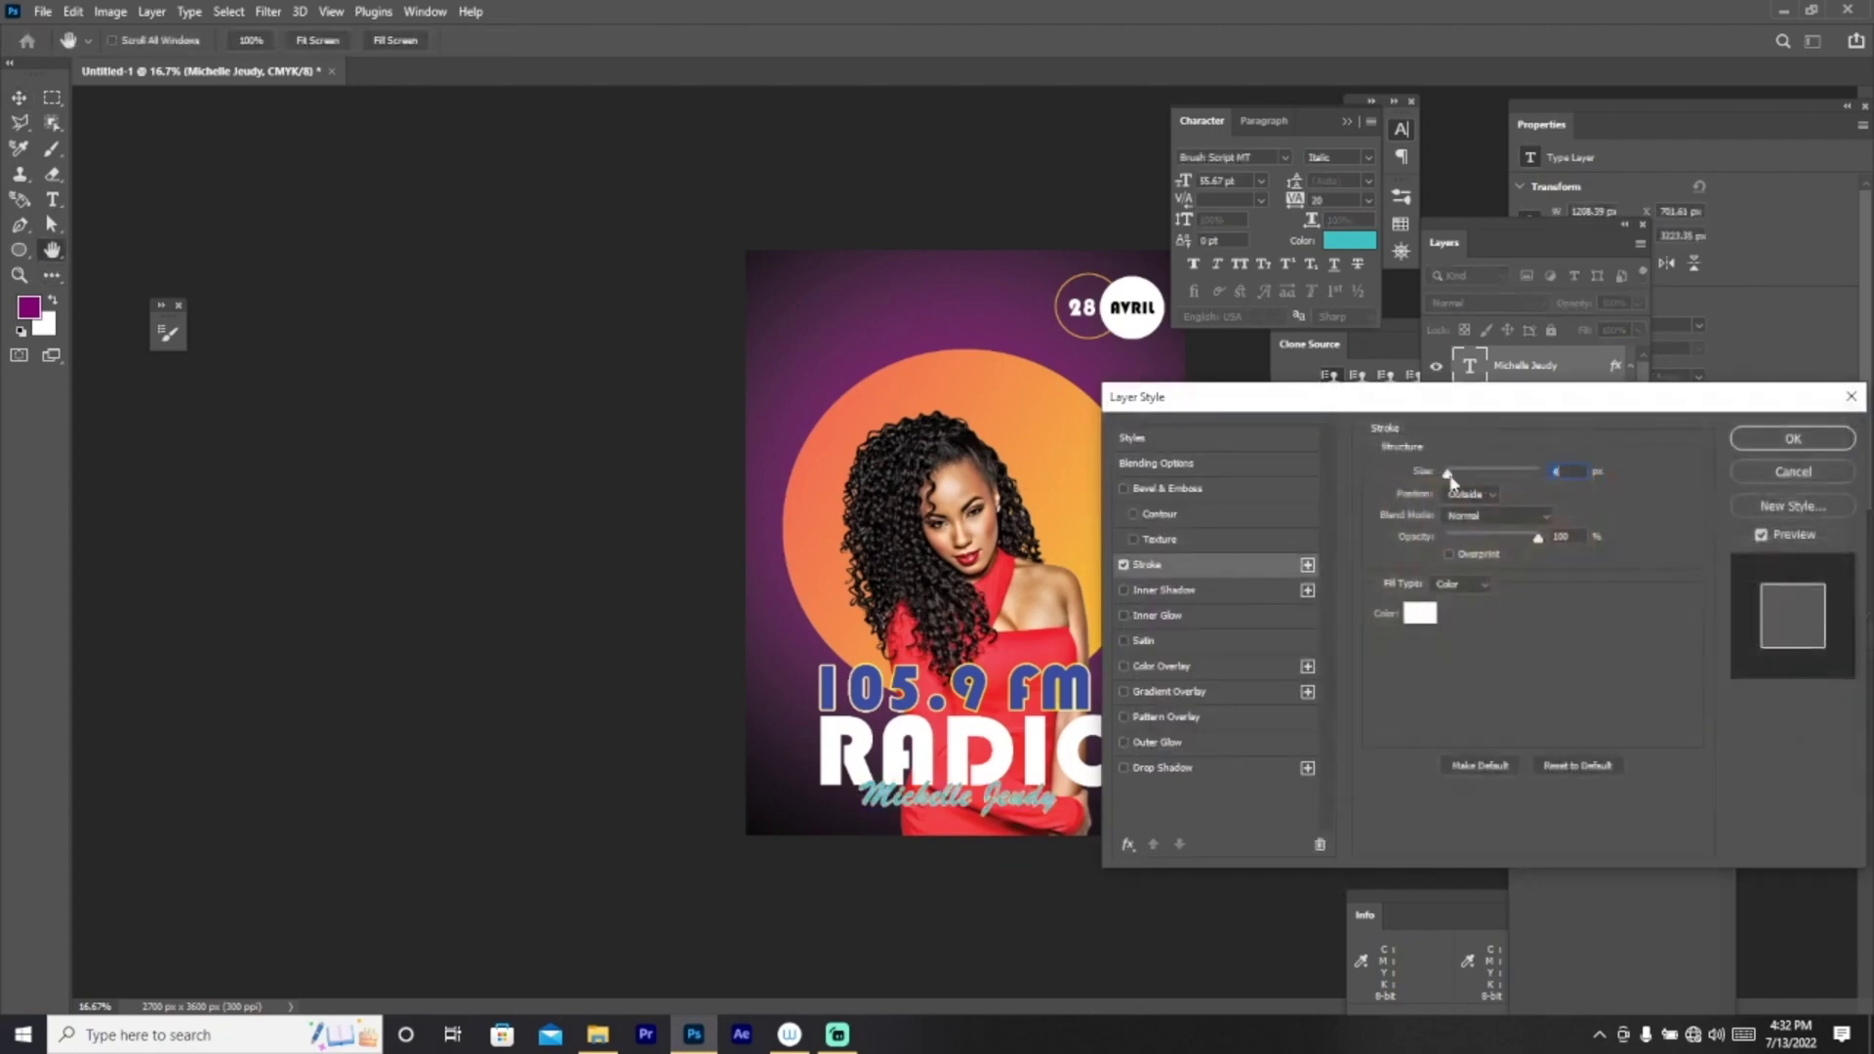
pyautogui.moveTo(1446, 474); pyautogui.dragTo(1443, 473)
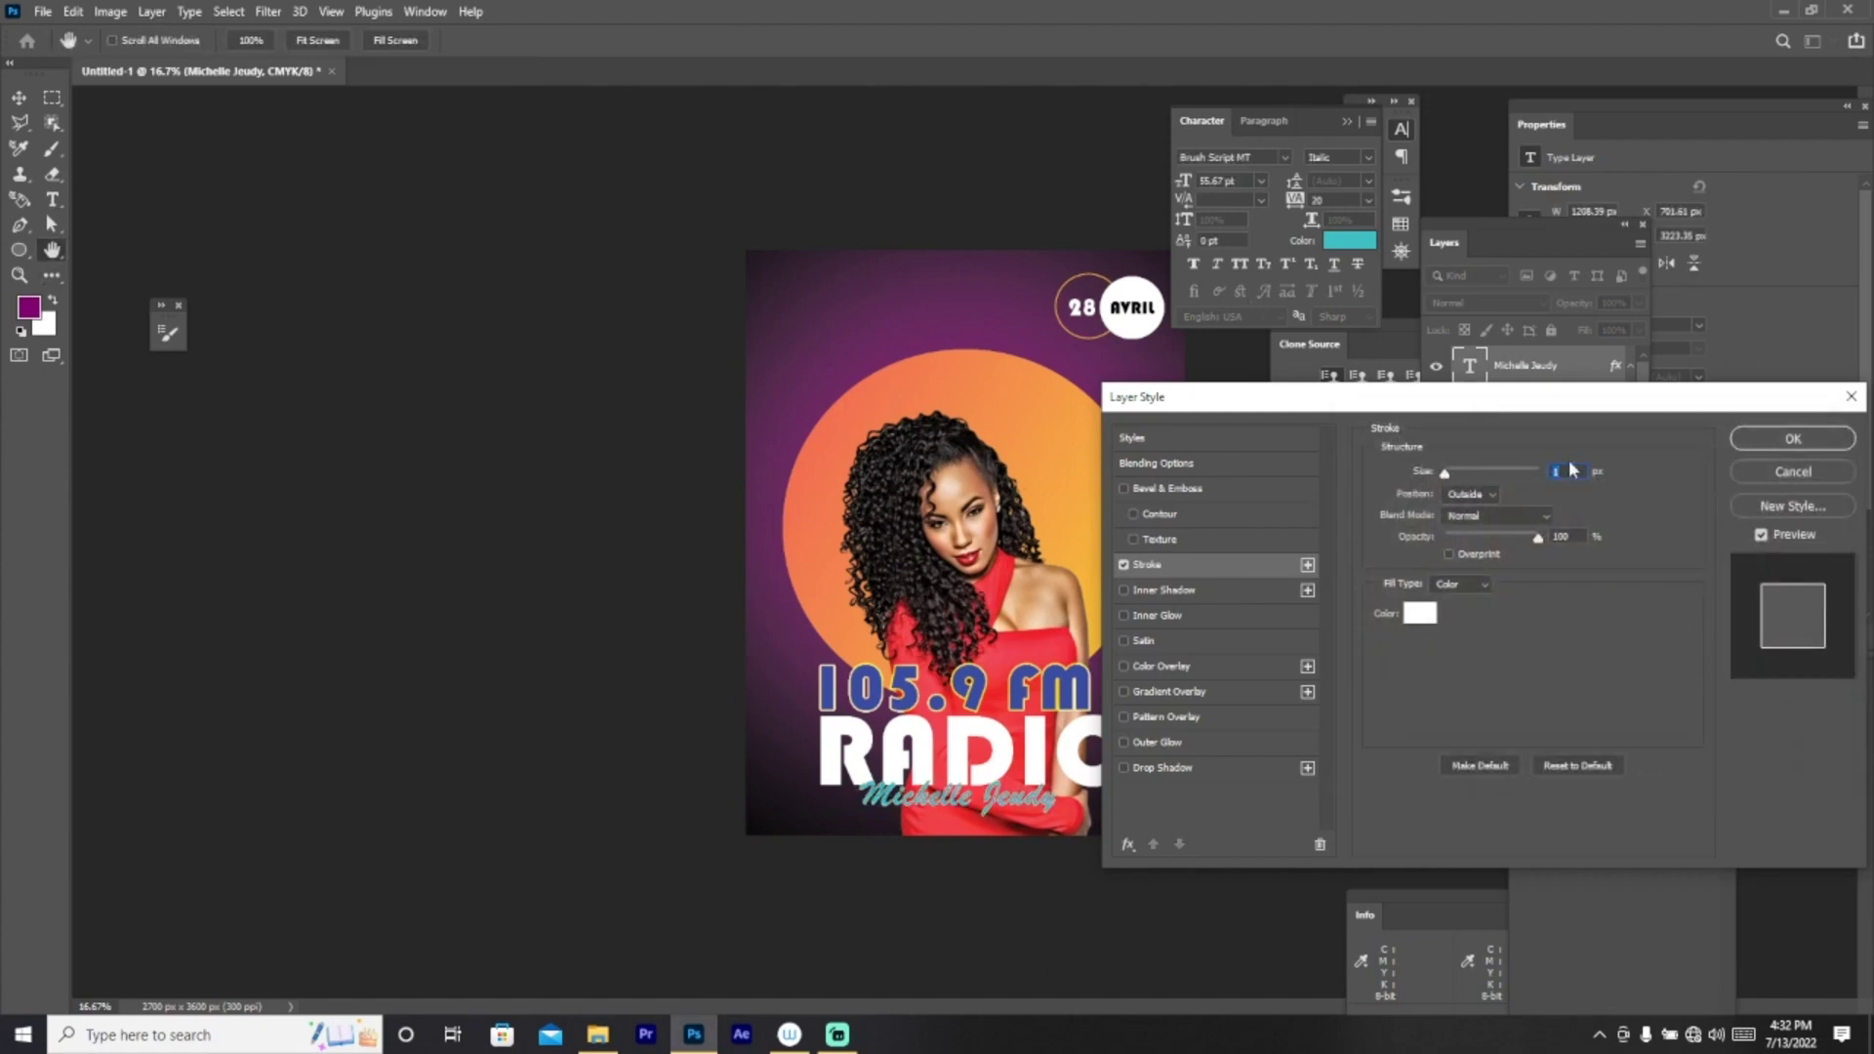
pyautogui.write('3')
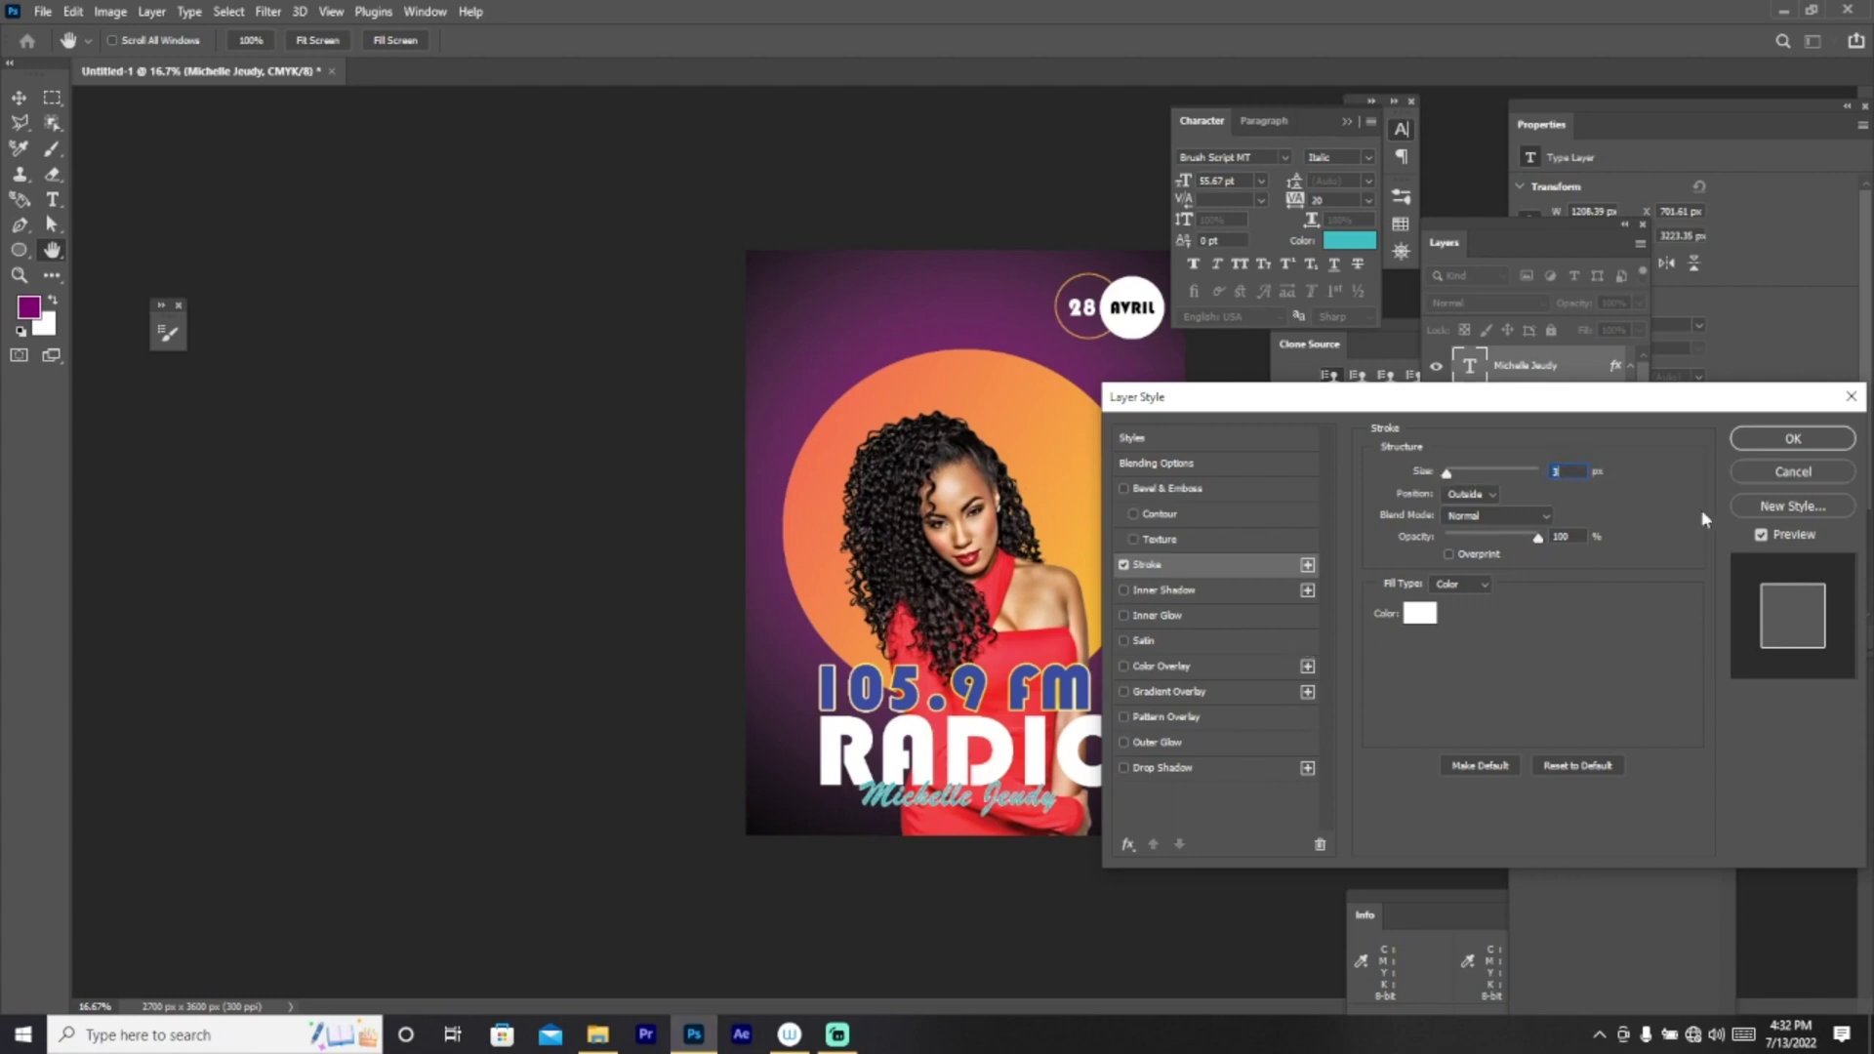
pyautogui.click(1753, 444)
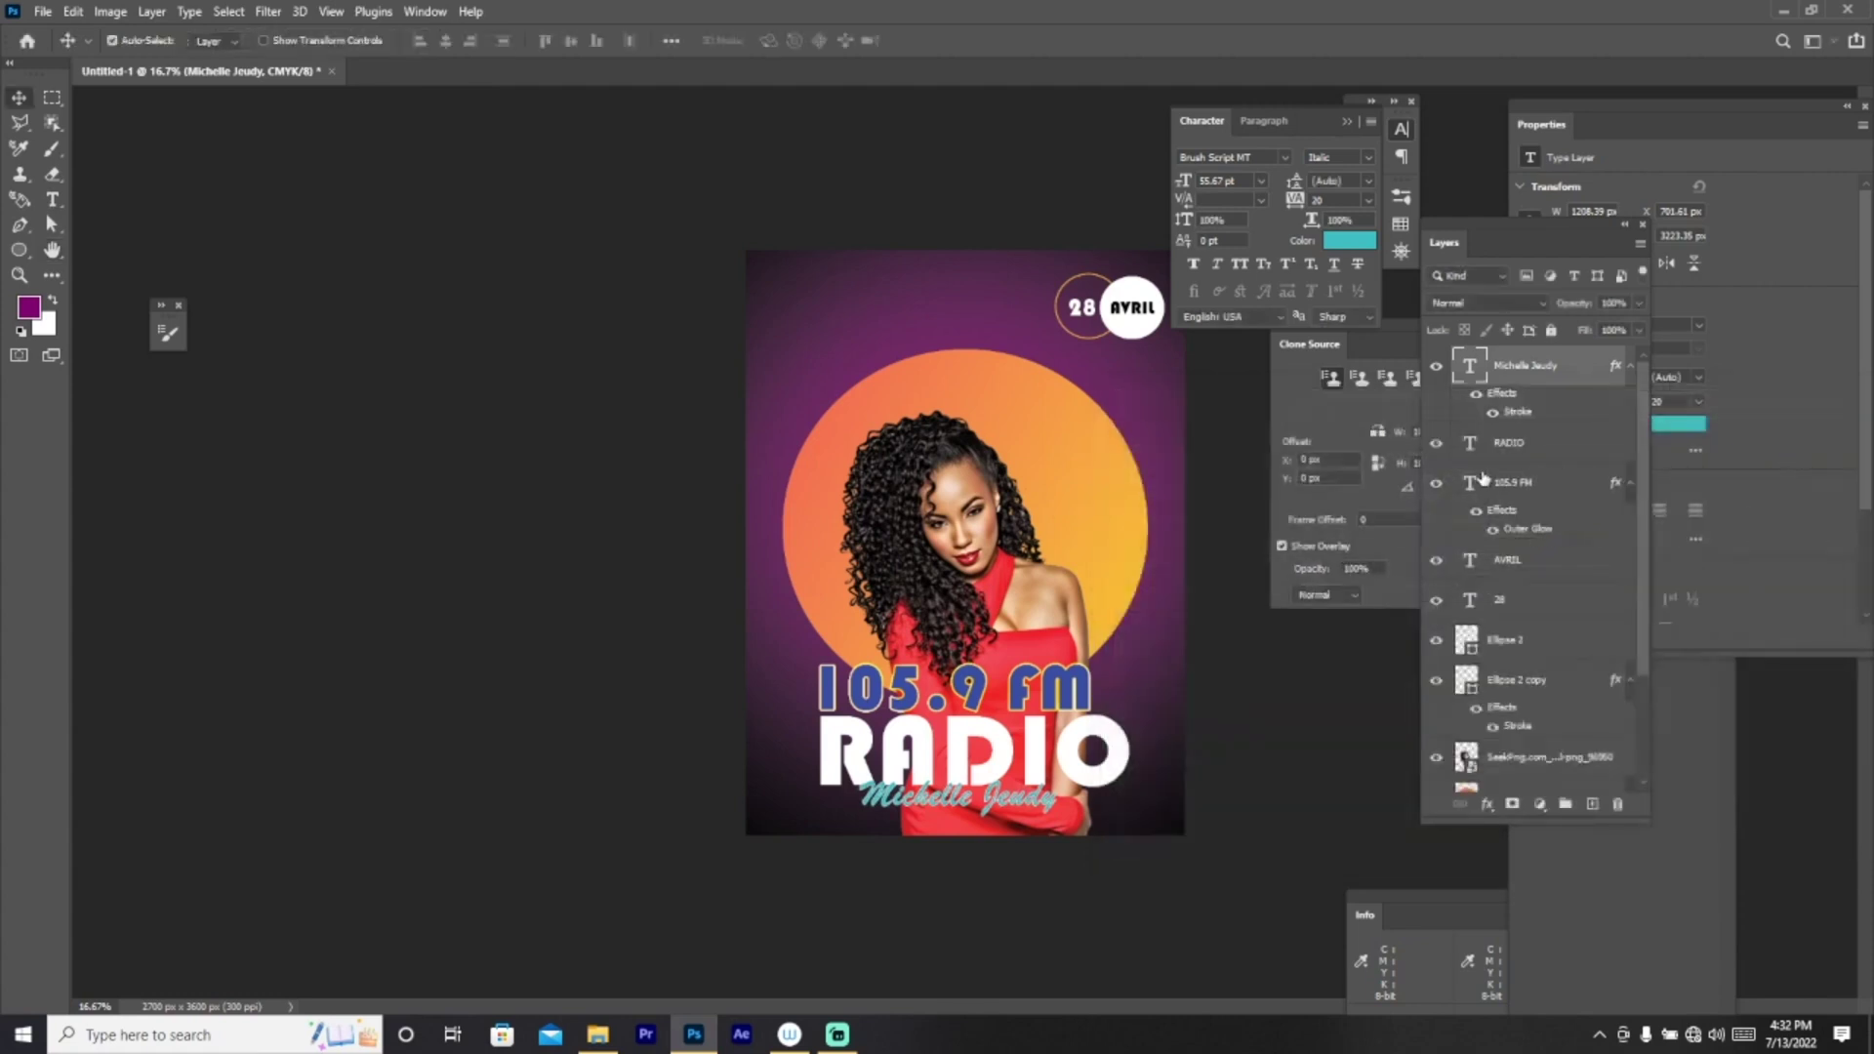
# Step: Change the script name's text colour from cyan to dark green (259e00)
pyautogui.click(1350, 240)
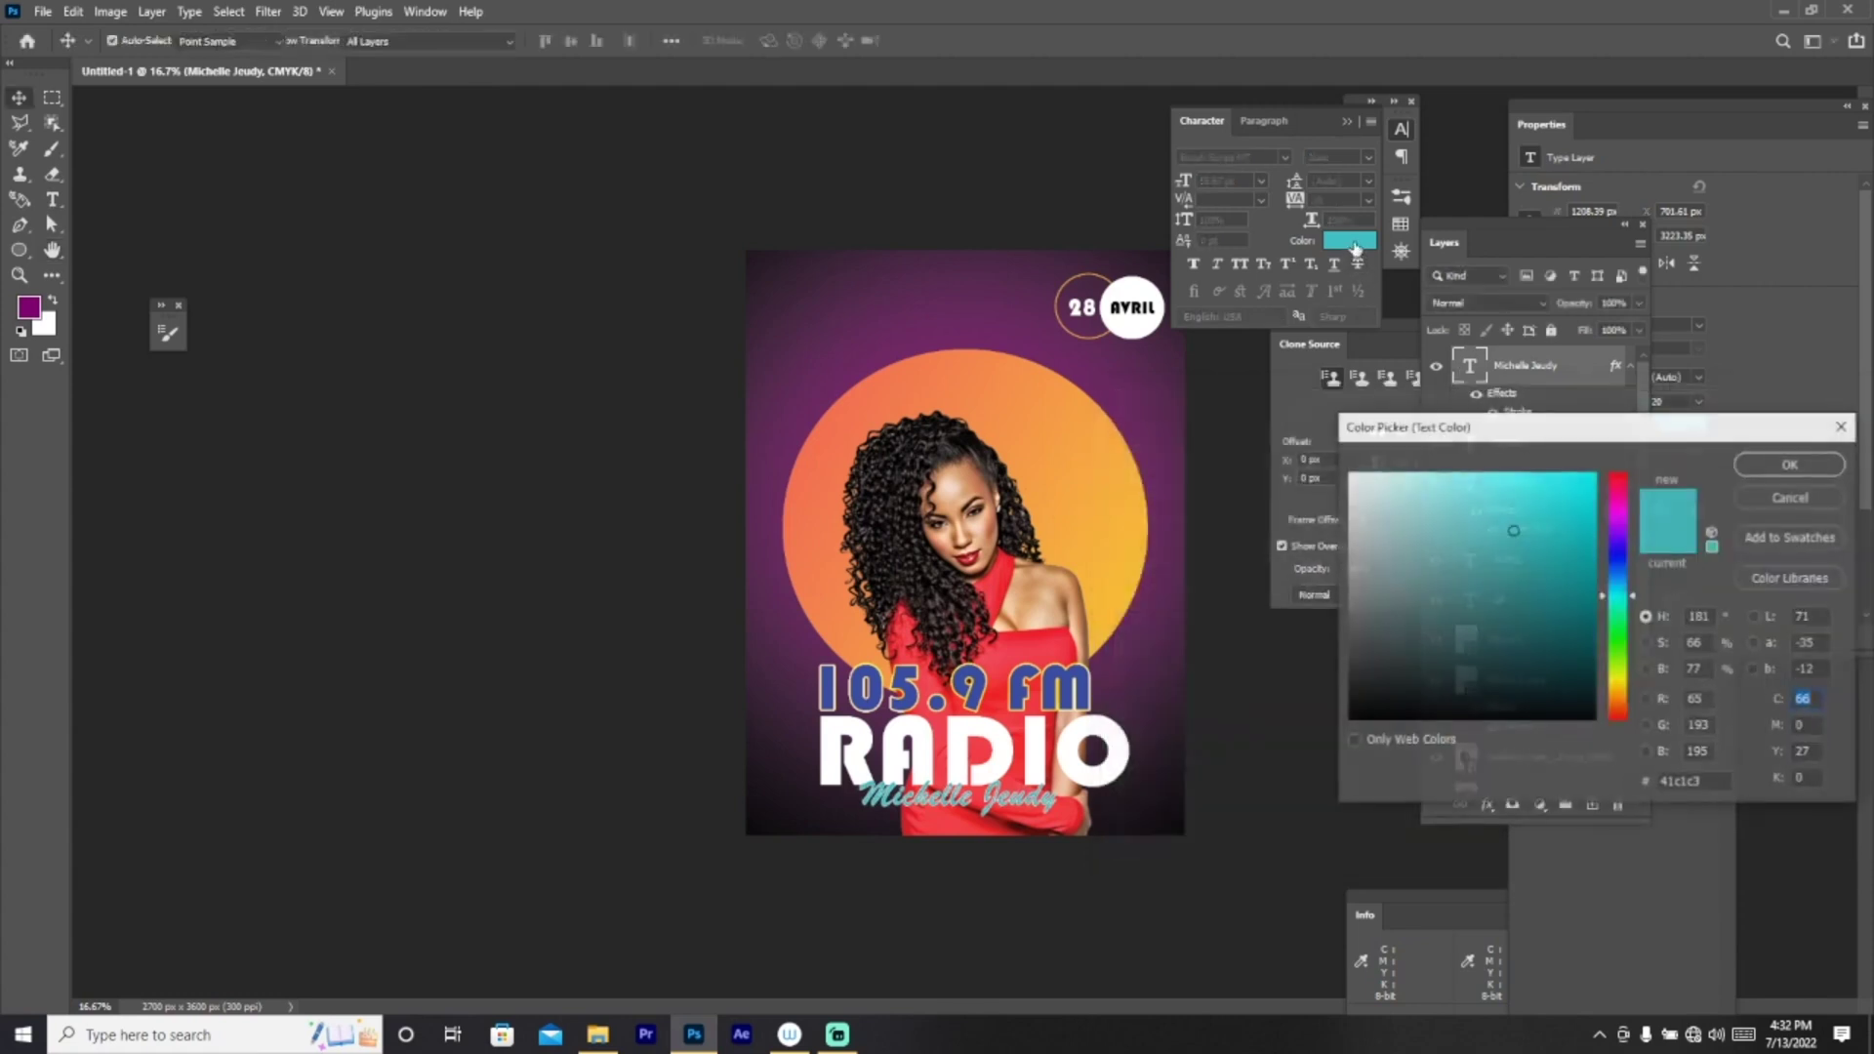
pyautogui.moveTo(1414, 648); pyautogui.dragTo(1259, 792)
pyautogui.moveTo(1433, 639); pyautogui.dragTo(1619, 483)
pyautogui.click(1619, 593)
pyautogui.click(1592, 476)
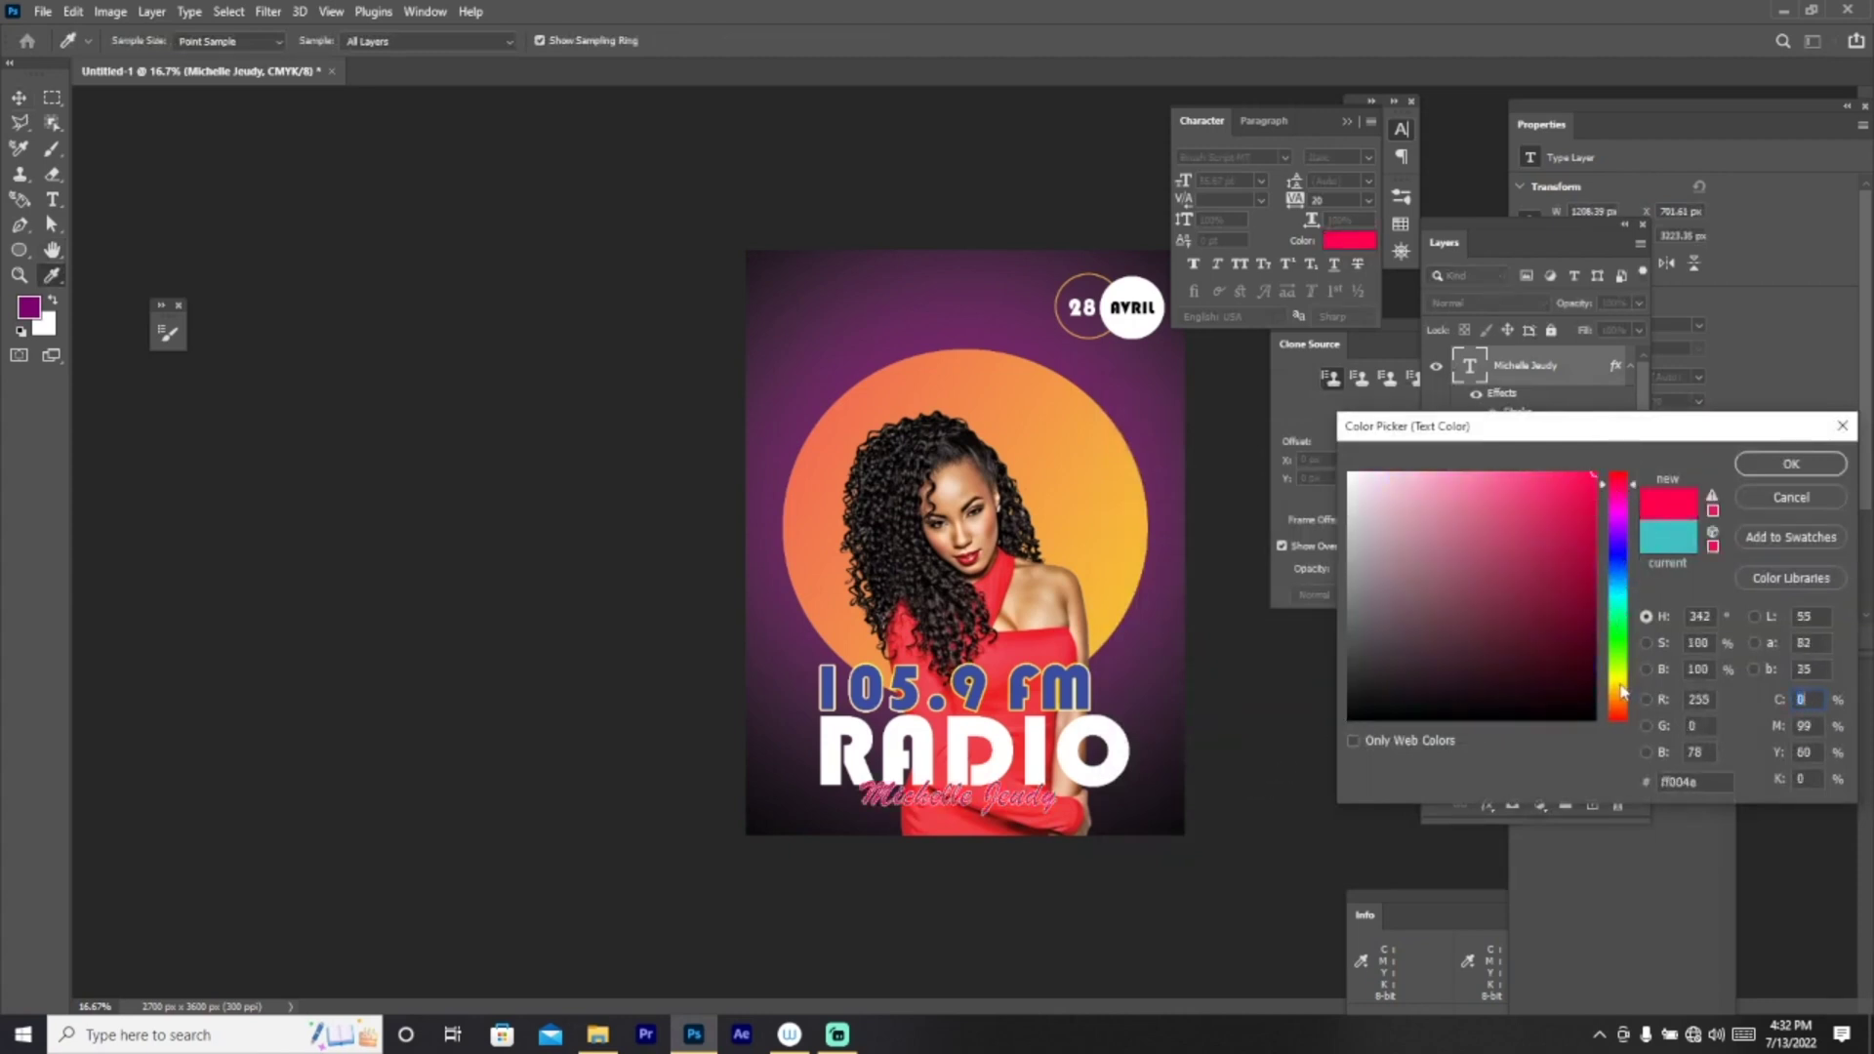
pyautogui.click(1616, 647)
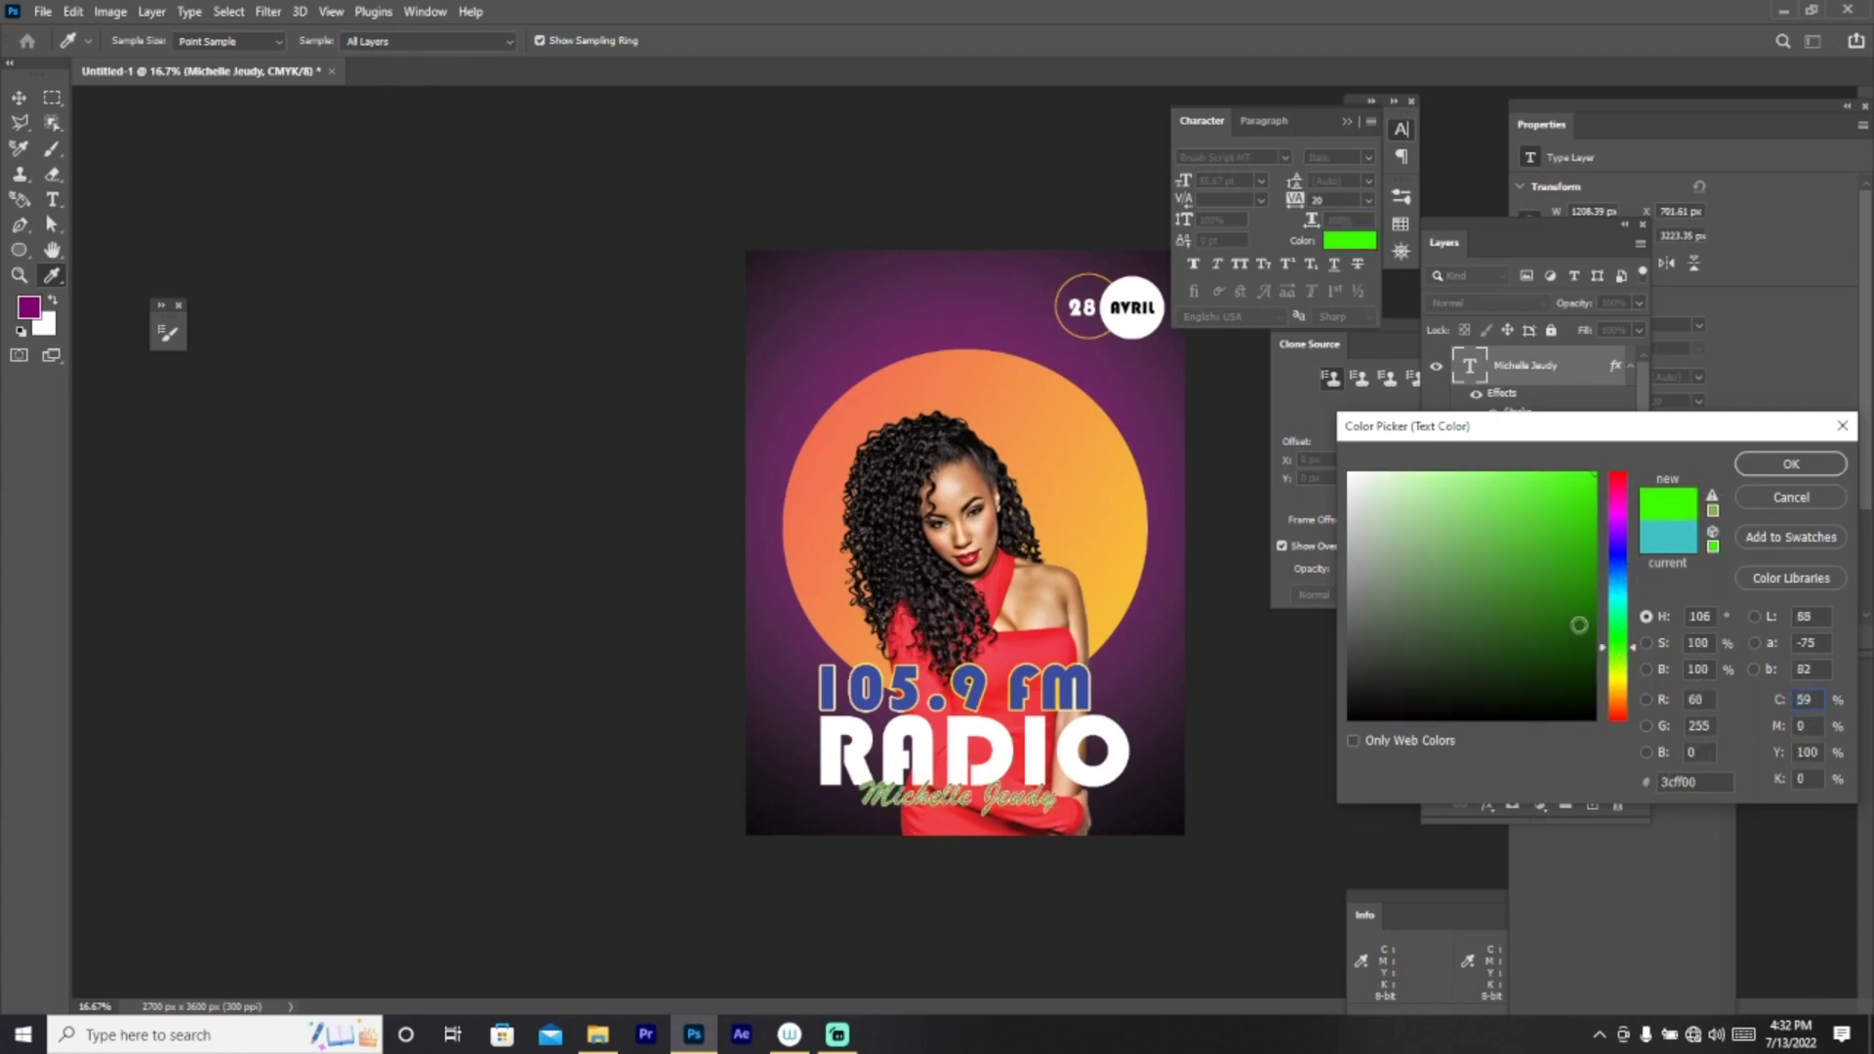
pyautogui.click(1593, 567)
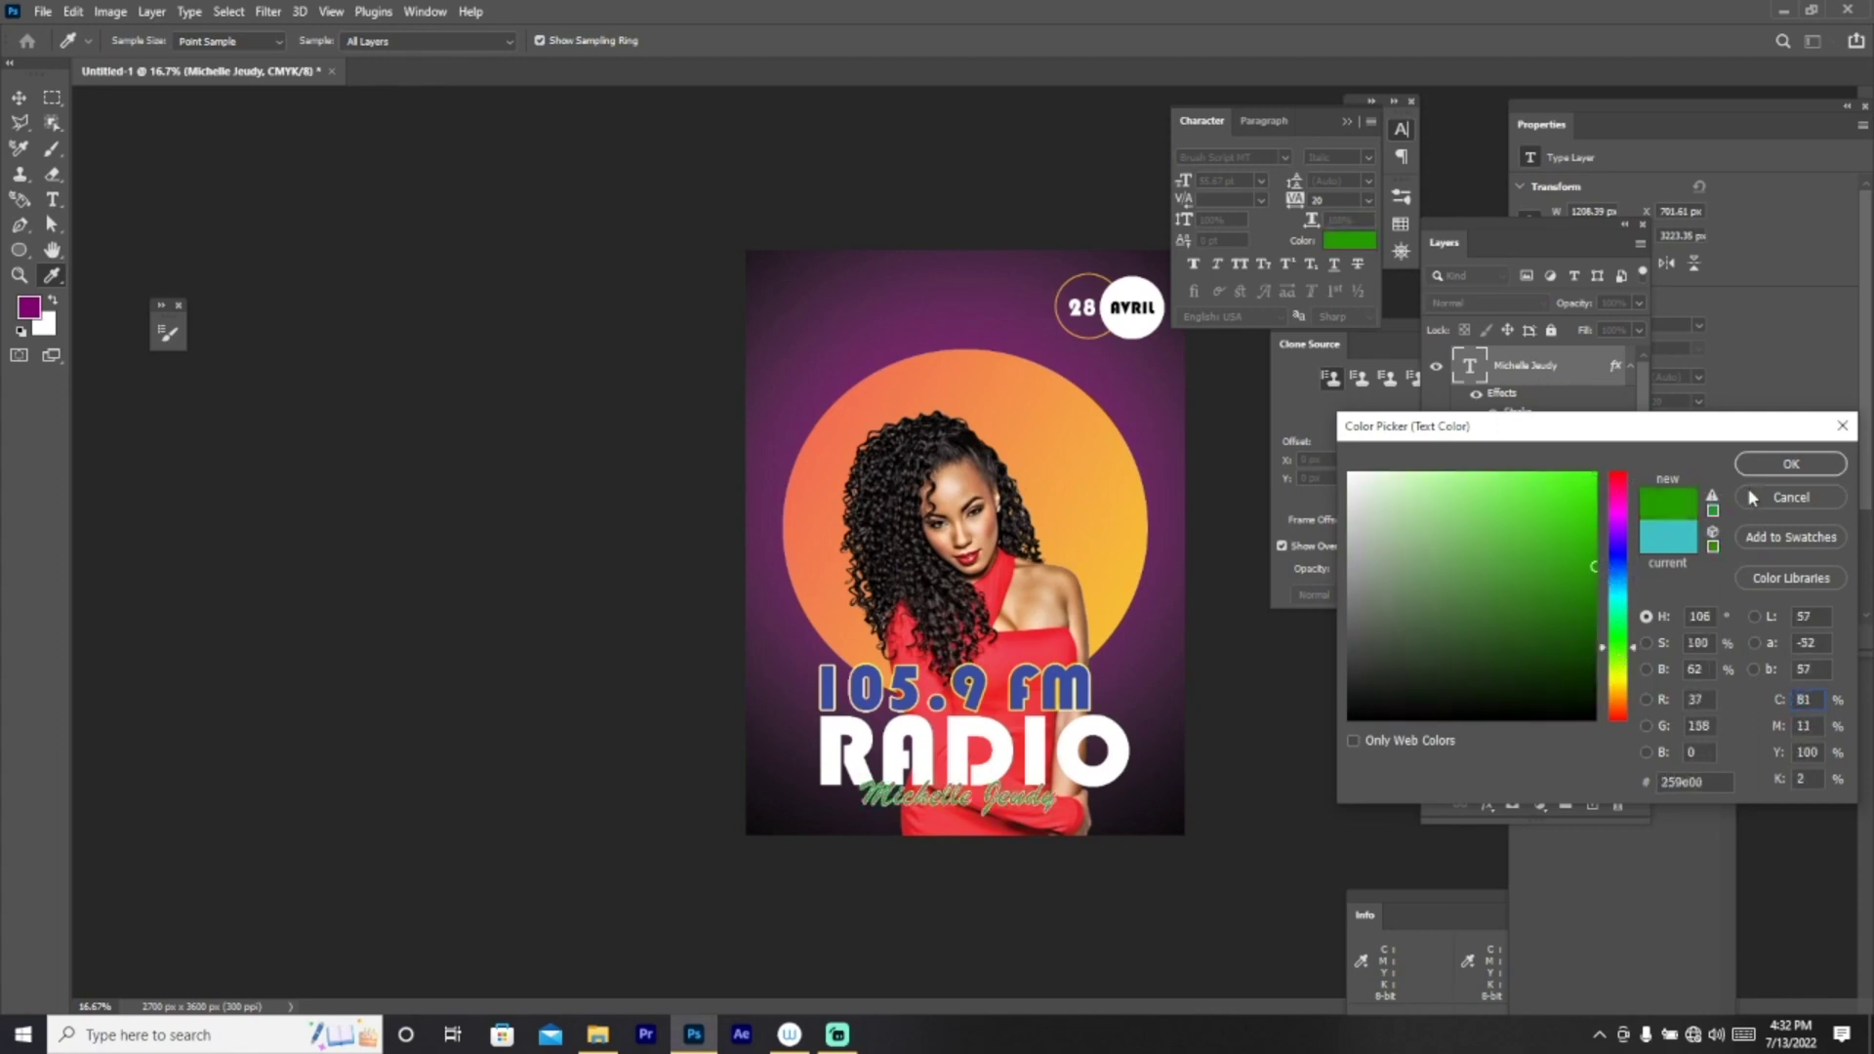
pyautogui.click(1769, 465)
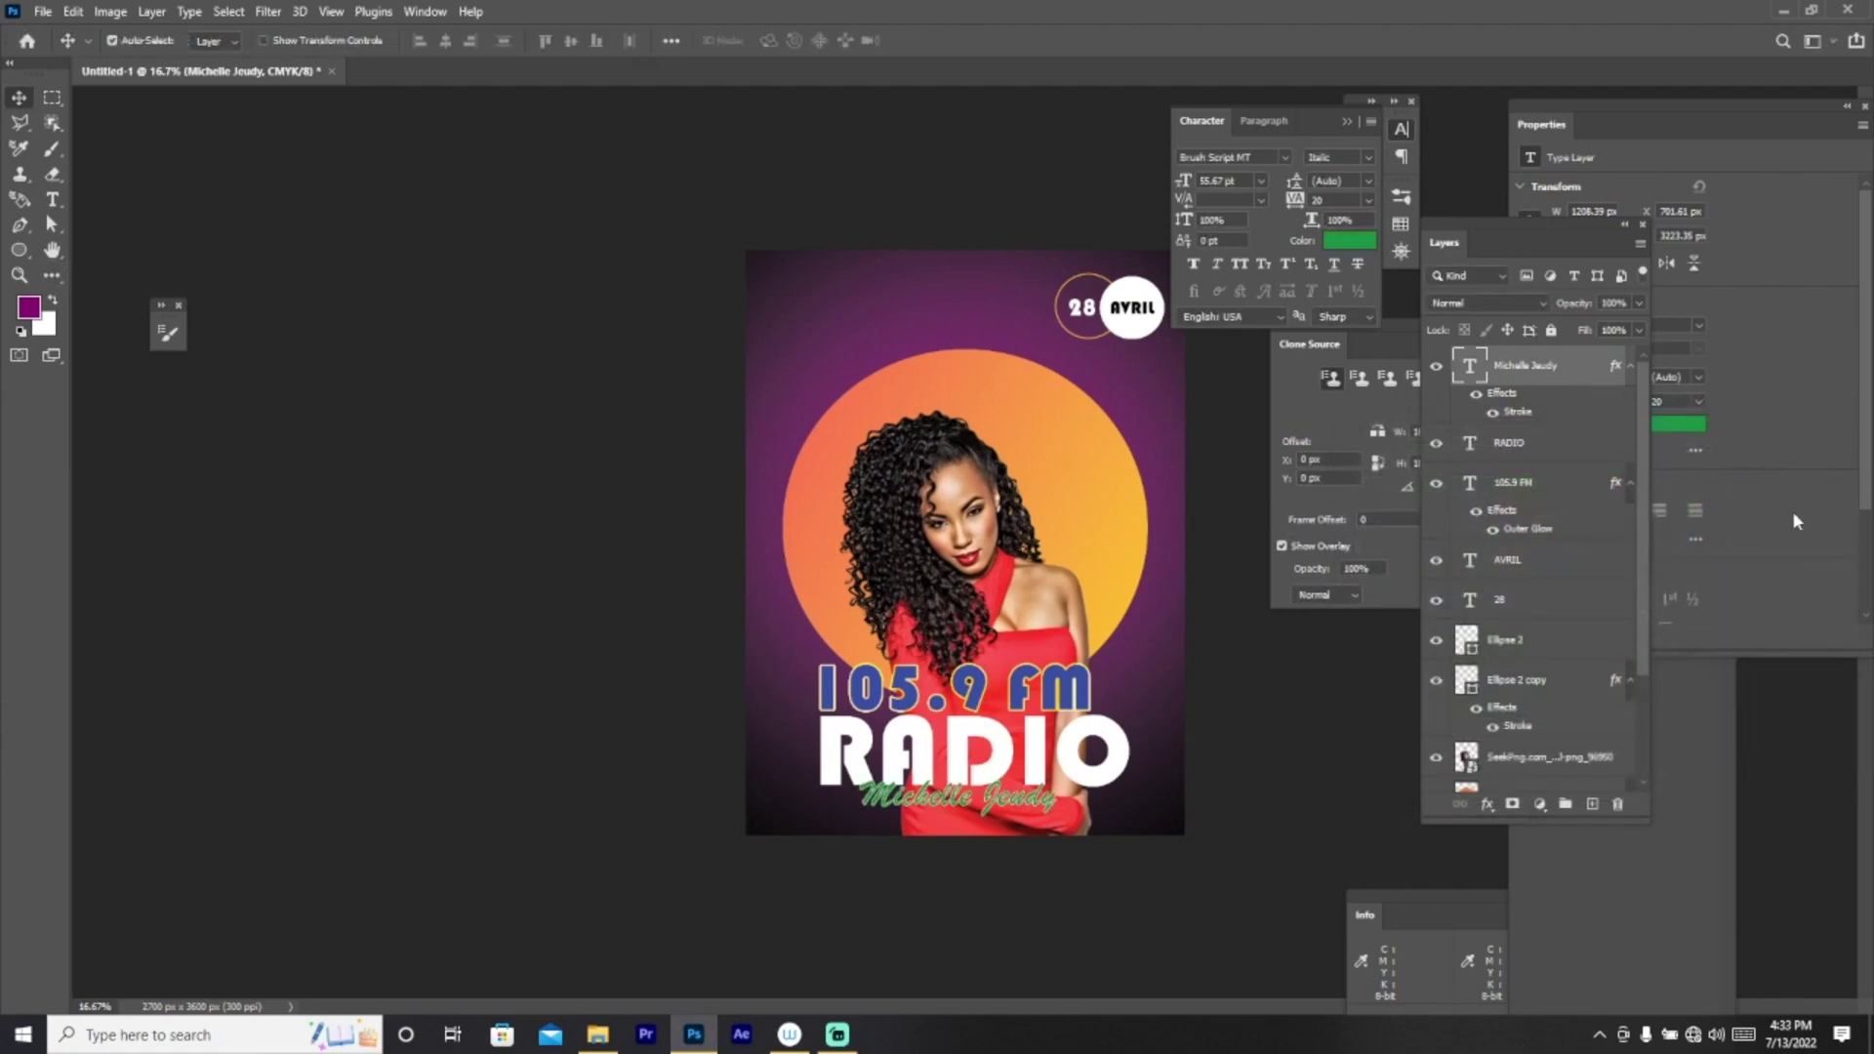
# Step: Duplicate the model image layer and move the copy beneath Ellipse 1
pyautogui.scroll(-1, 1640, 628)
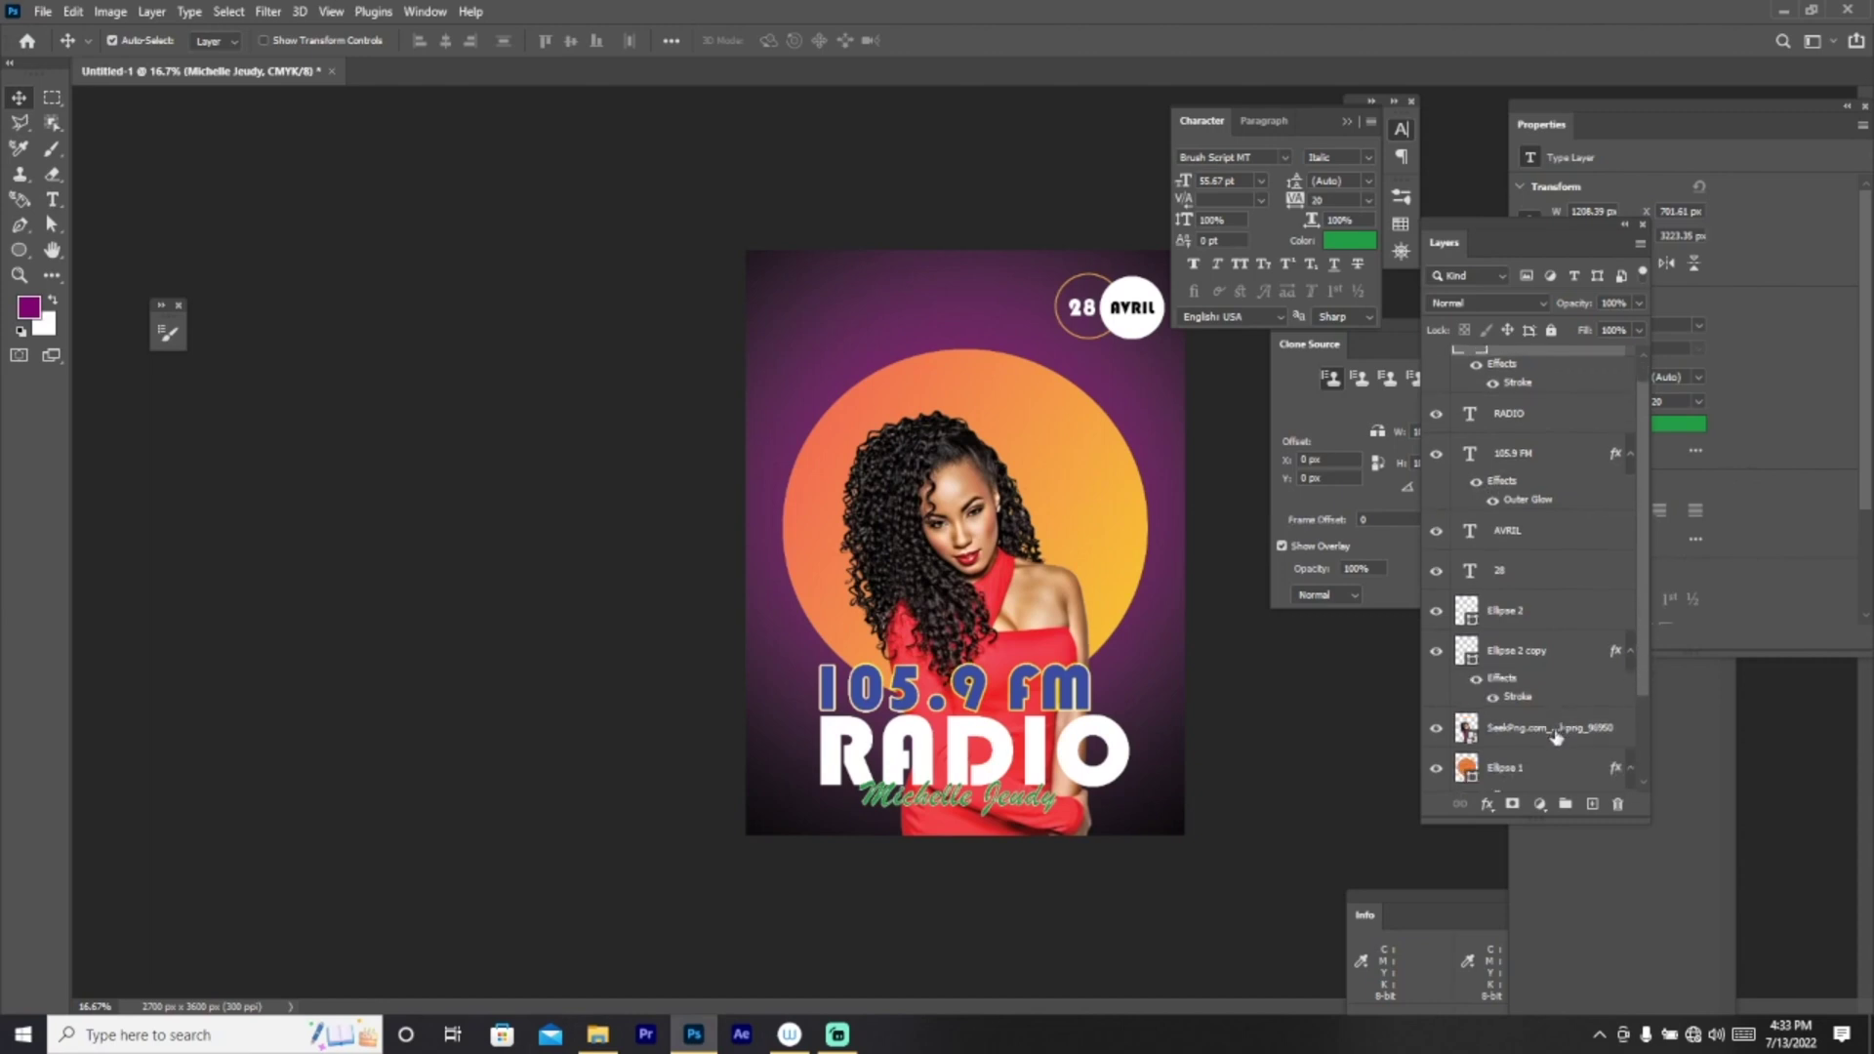
pyautogui.click(1550, 728)
pyautogui.scroll(-2, 1489, 597)
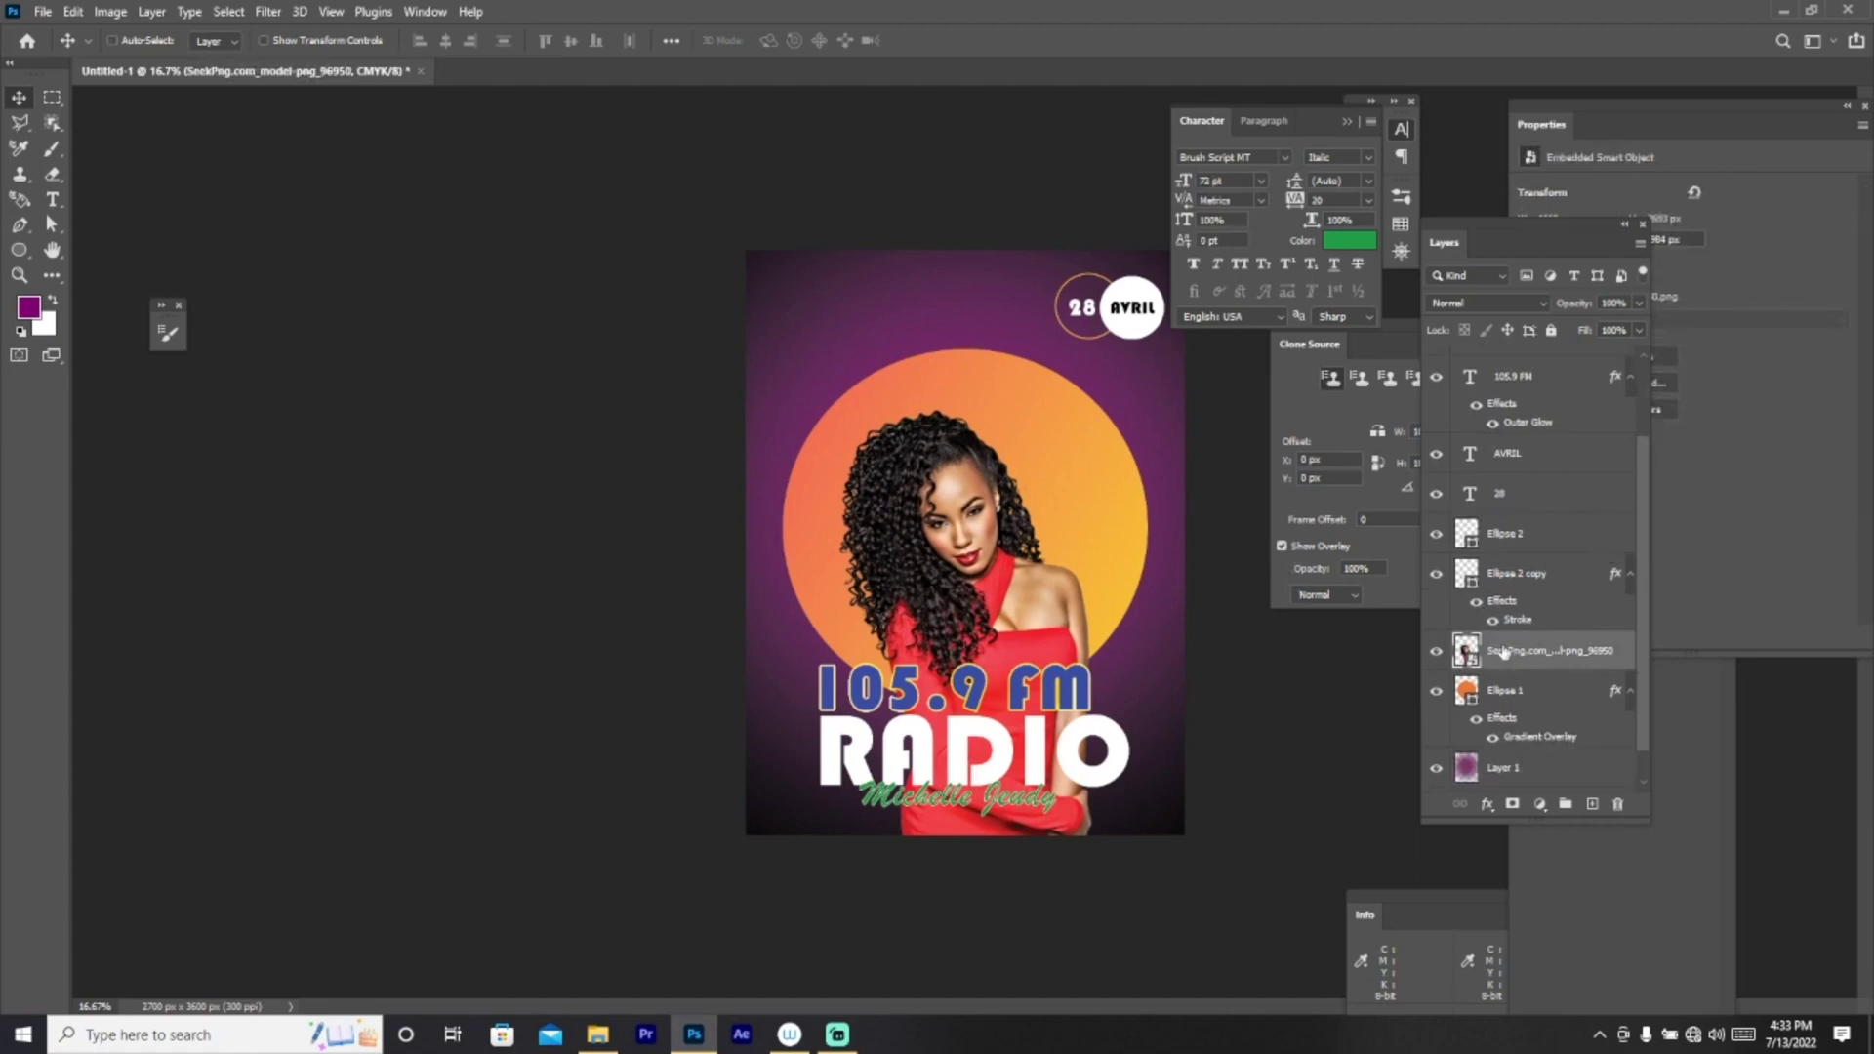
pyautogui.hotkey('ctrl', 'j')
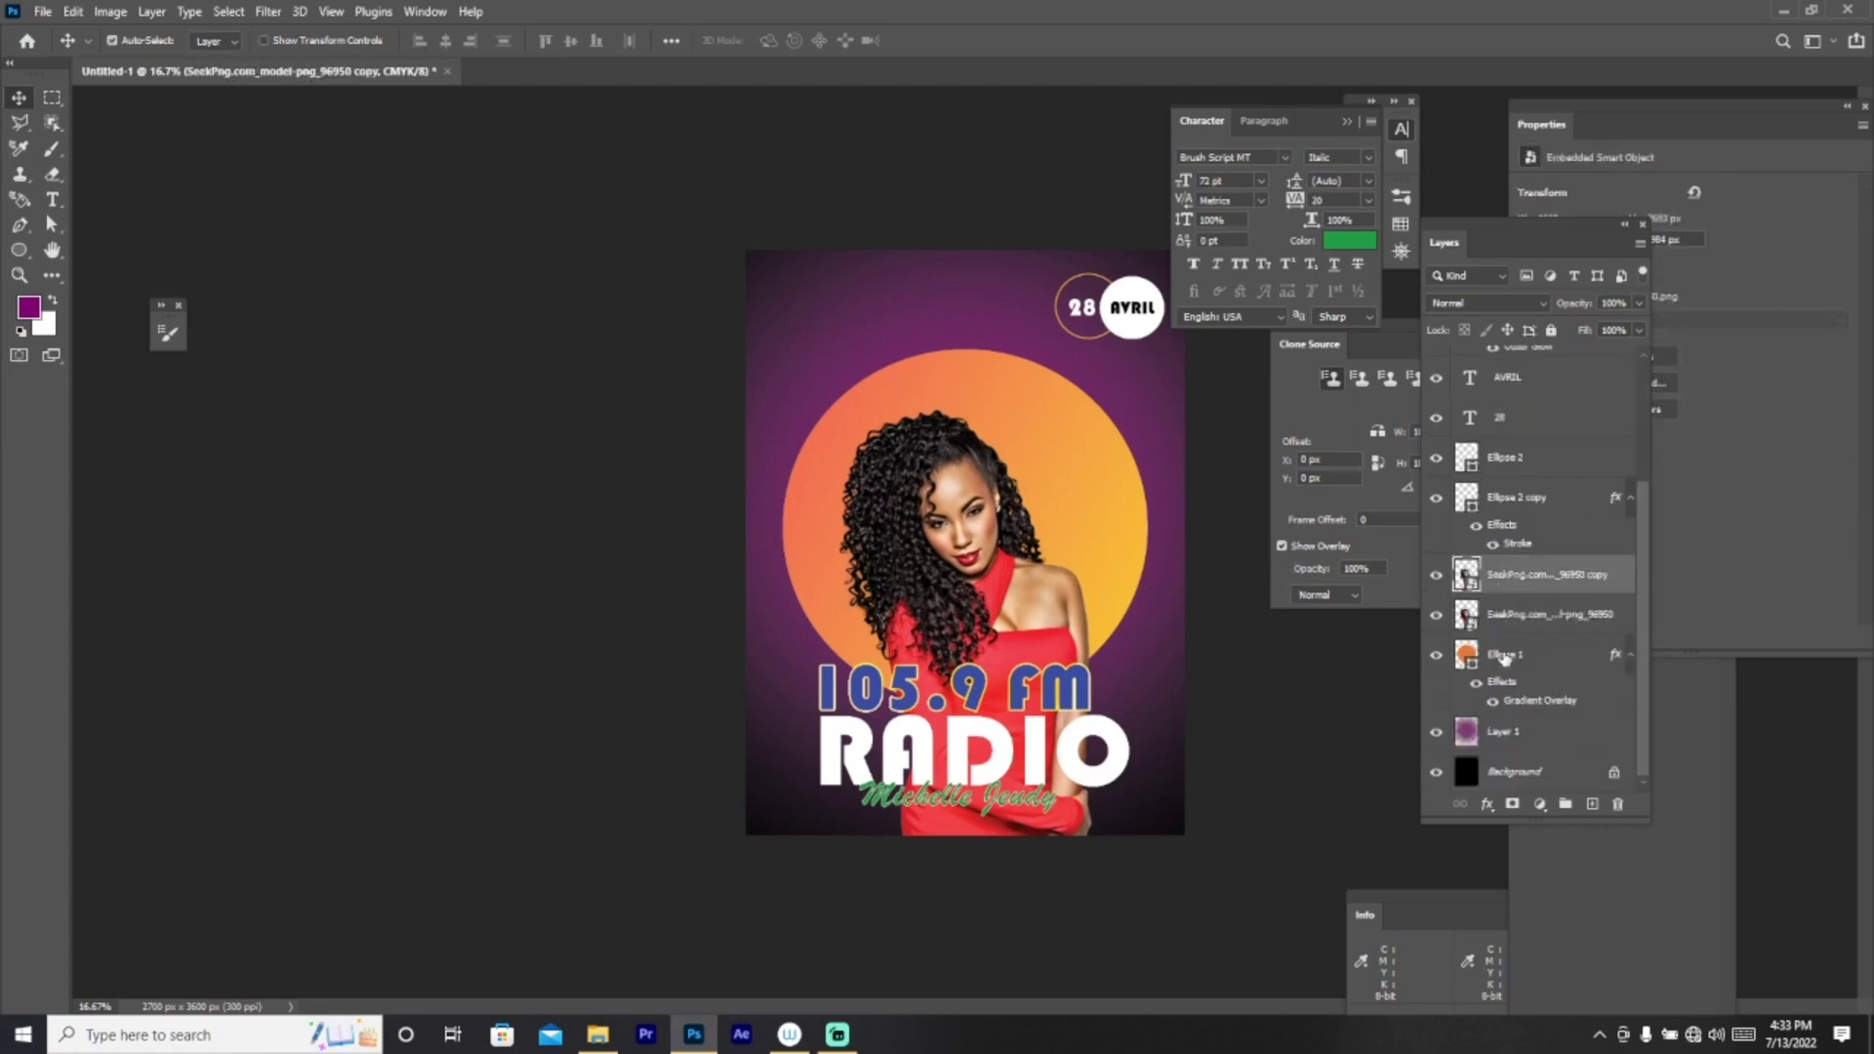
pyautogui.moveTo(1496, 617); pyautogui.dragTo(1498, 683)
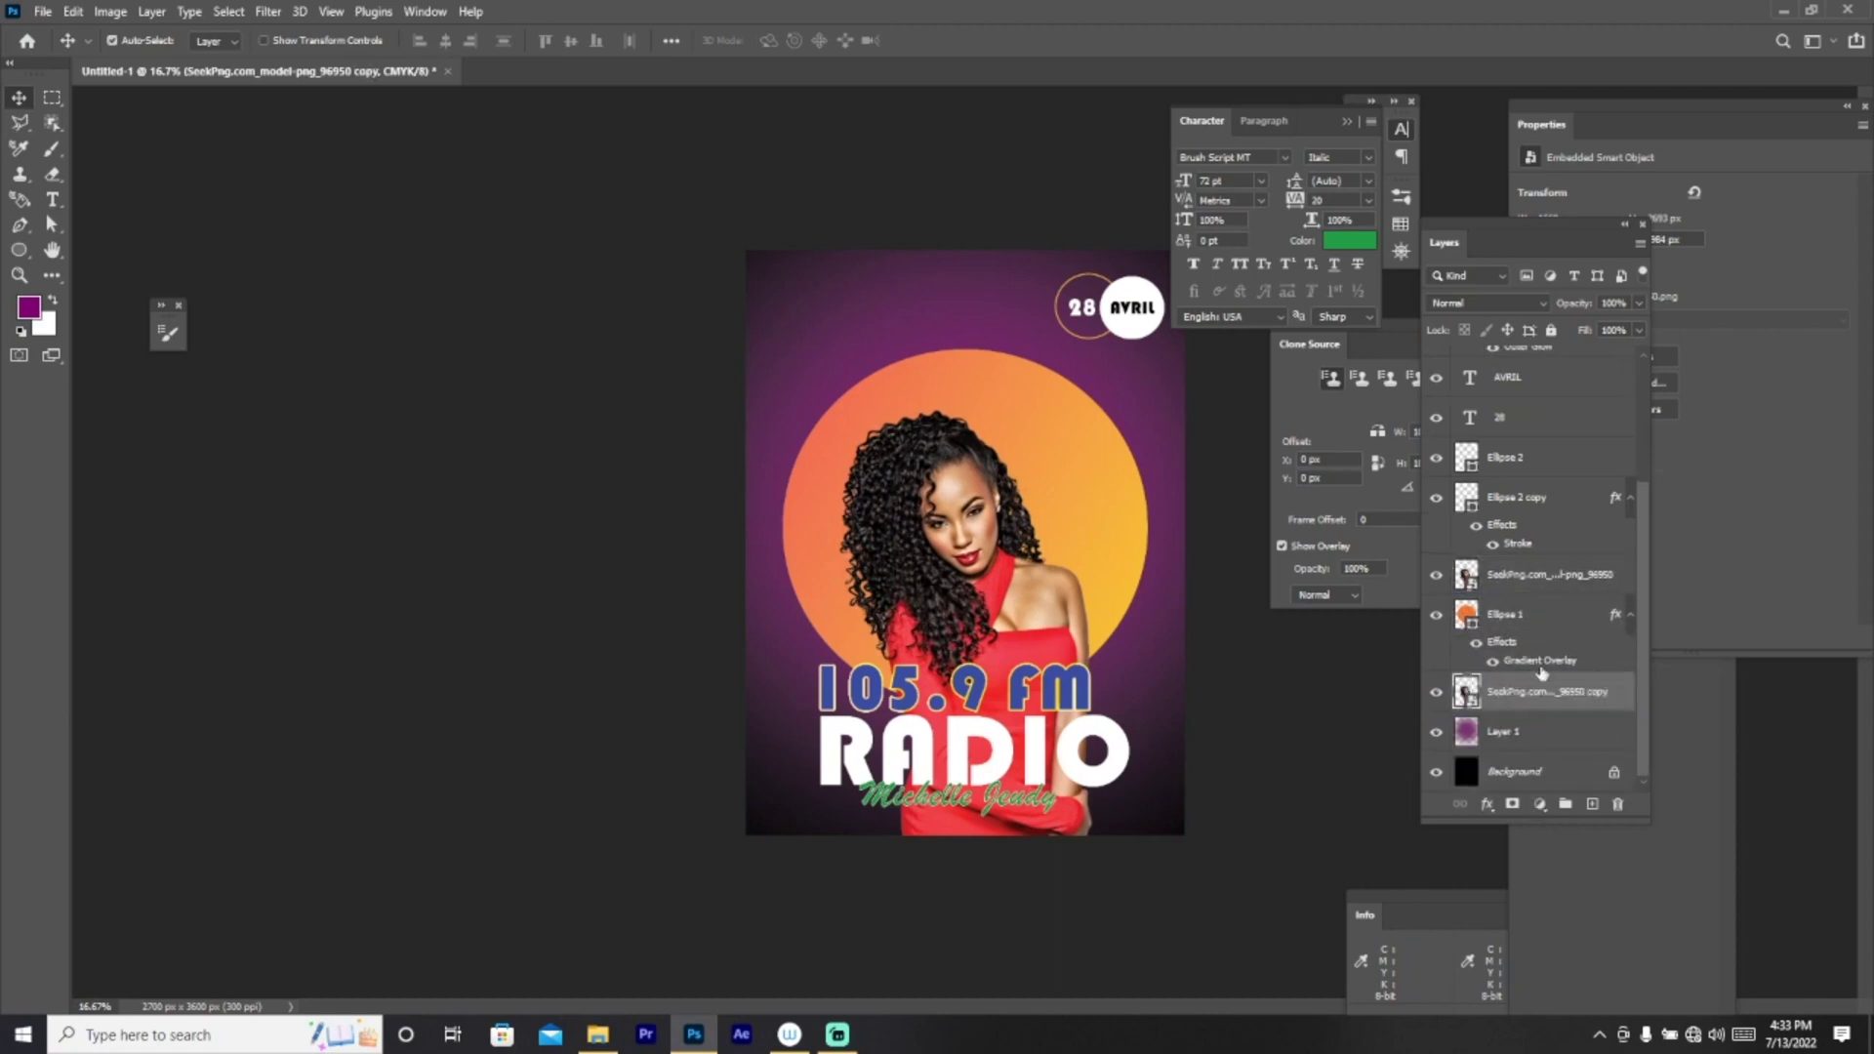
# Step: Rasterize the model copy and desaturate it to grayscale
pyautogui.click(108, 12)
pyautogui.moveTo(140, 61)
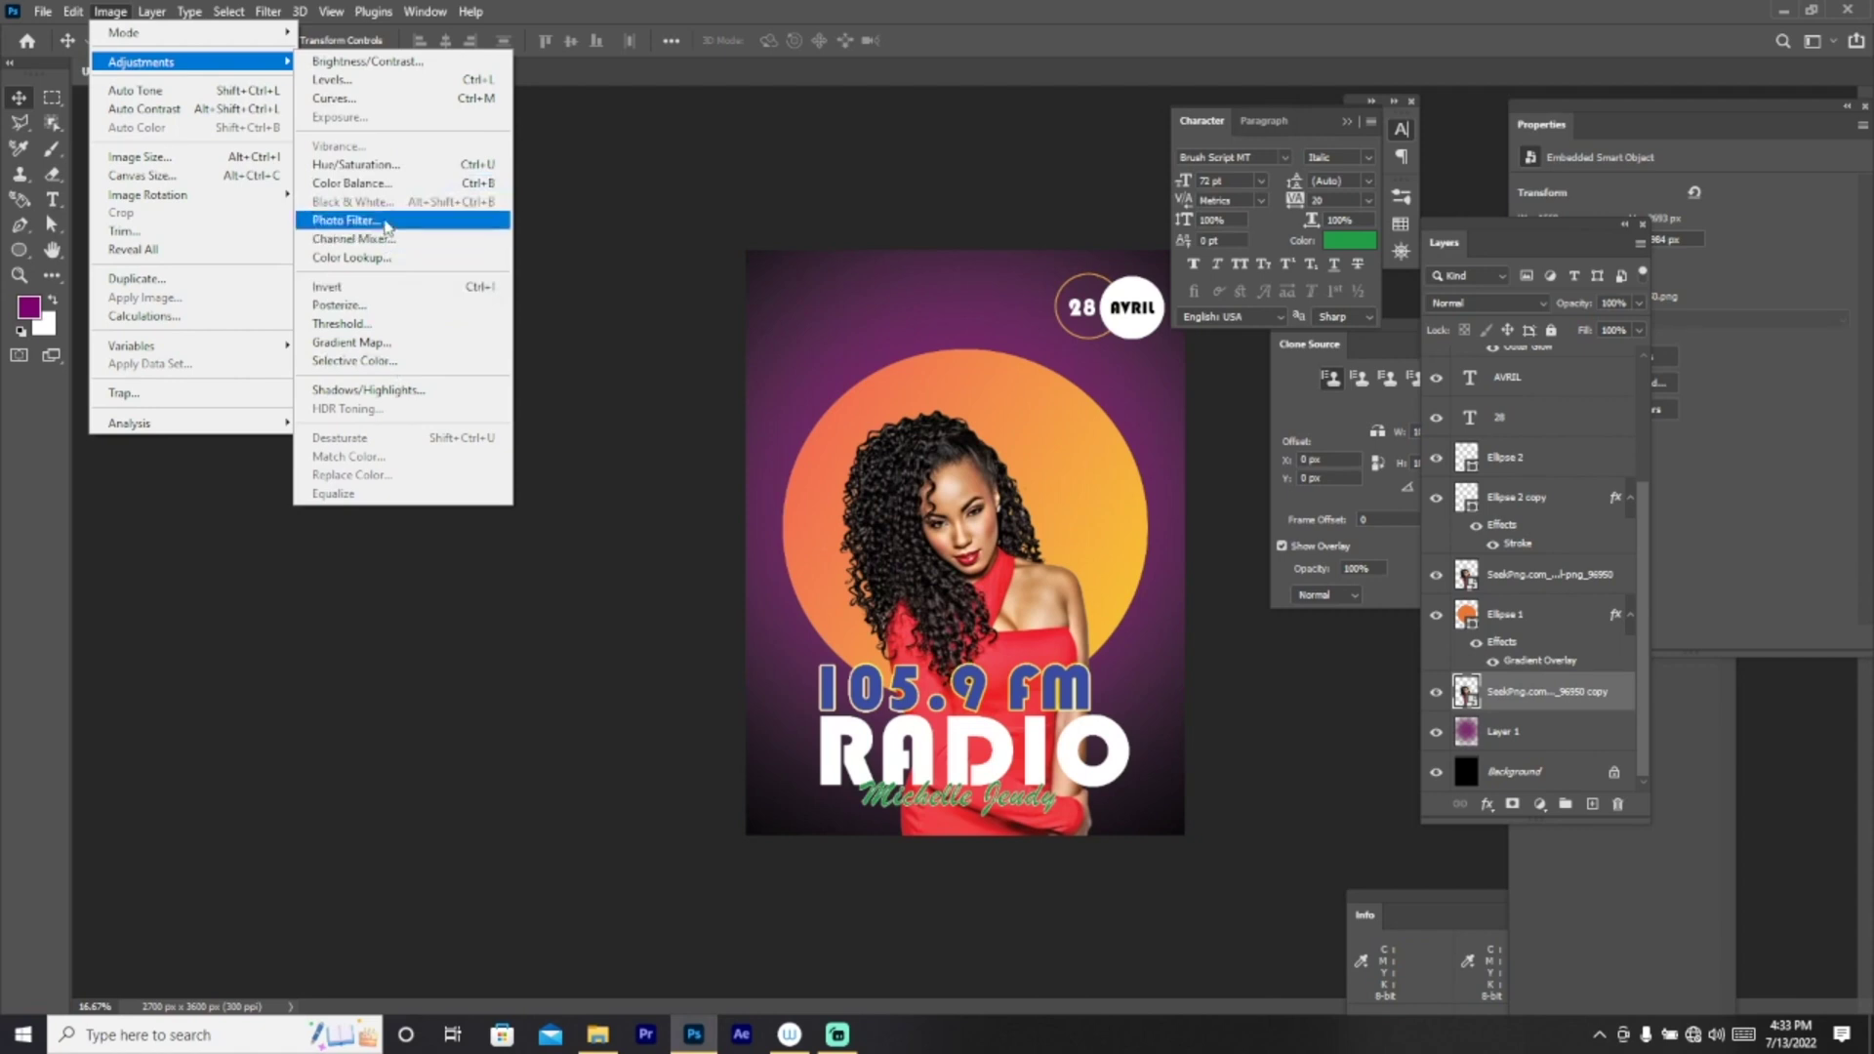
pyautogui.press('Escape')
pyautogui.press('e')
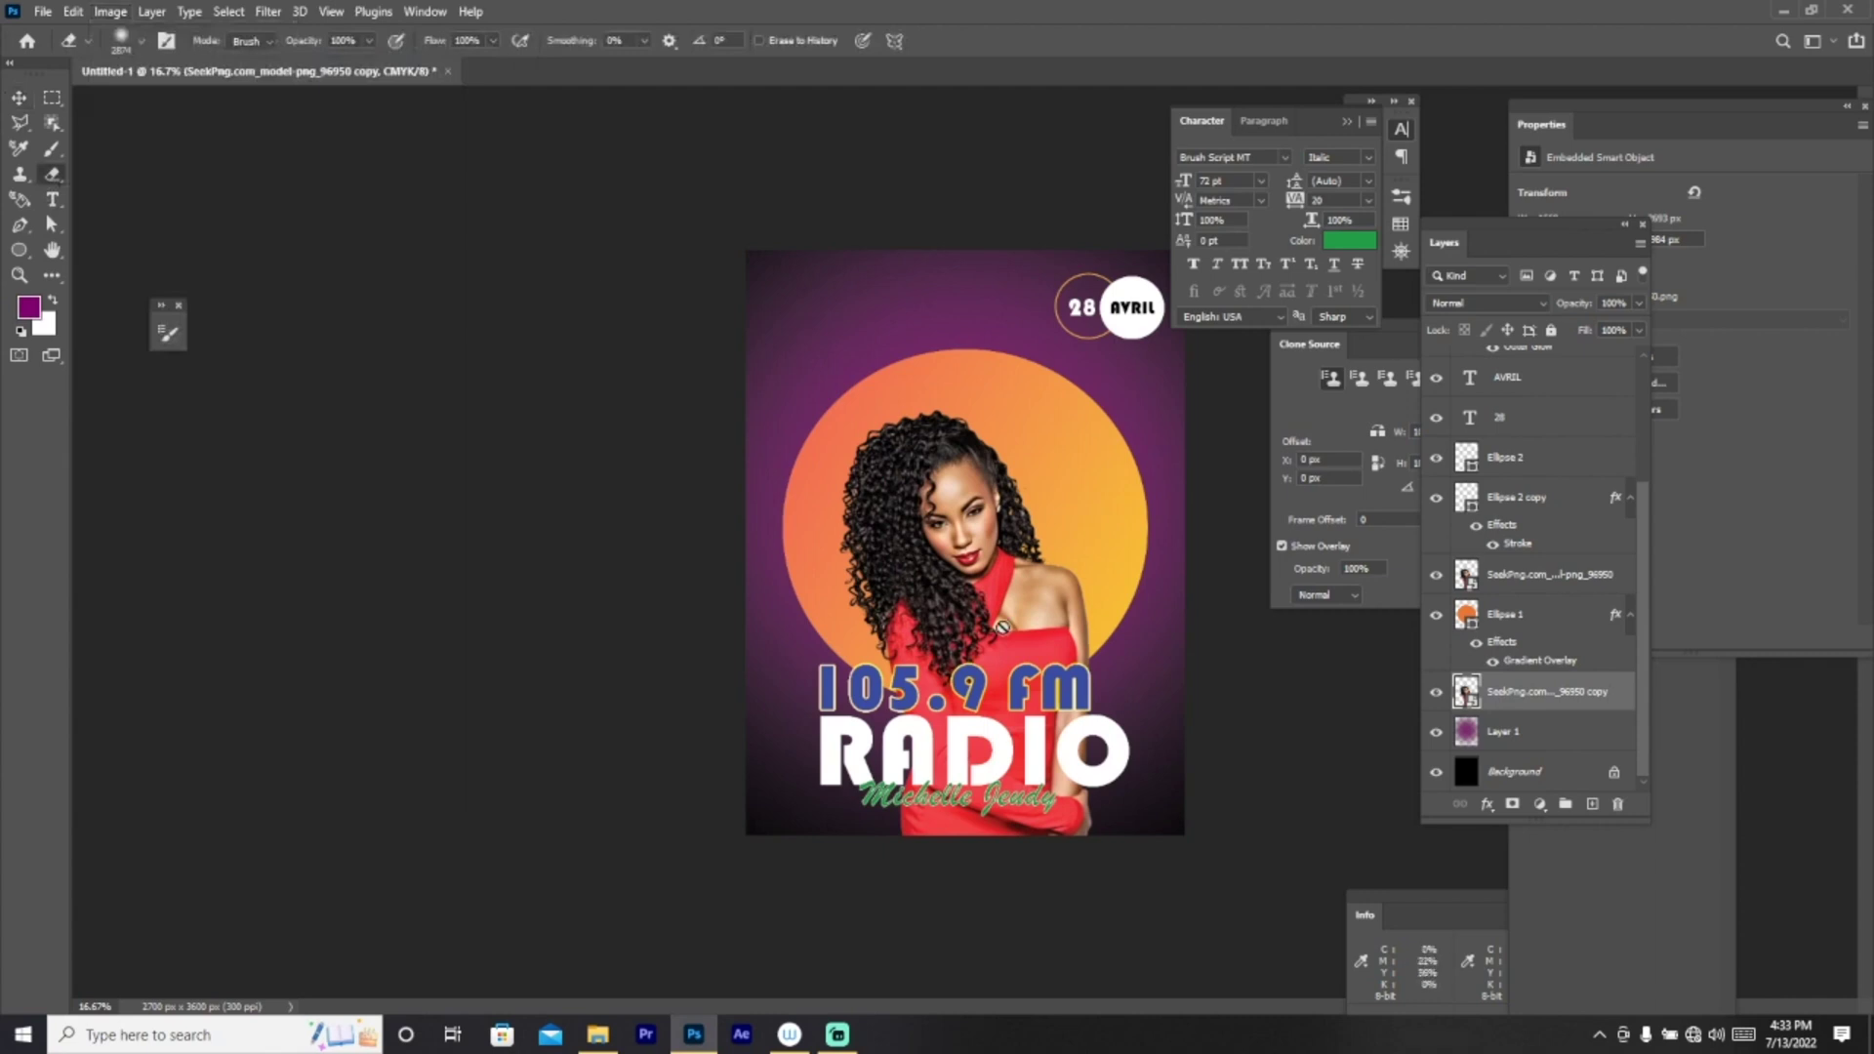
pyautogui.click(1035, 513)
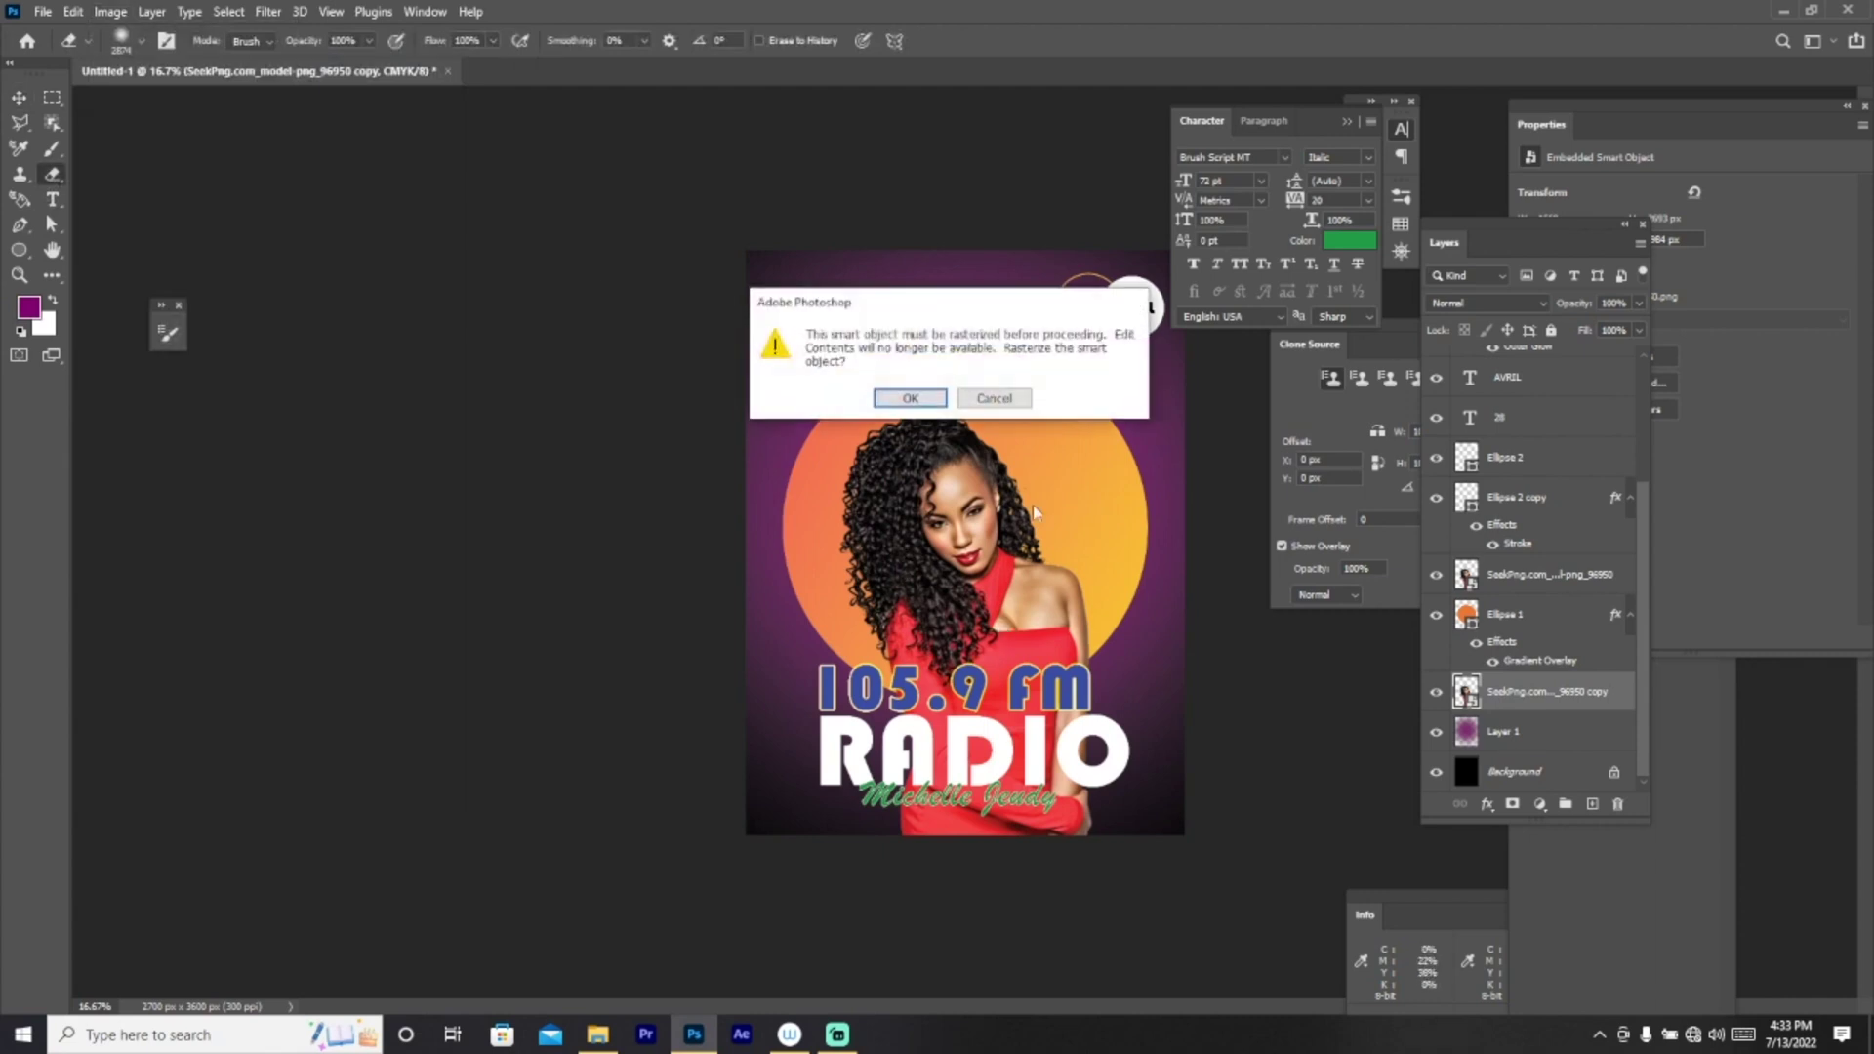
pyautogui.click(910, 398)
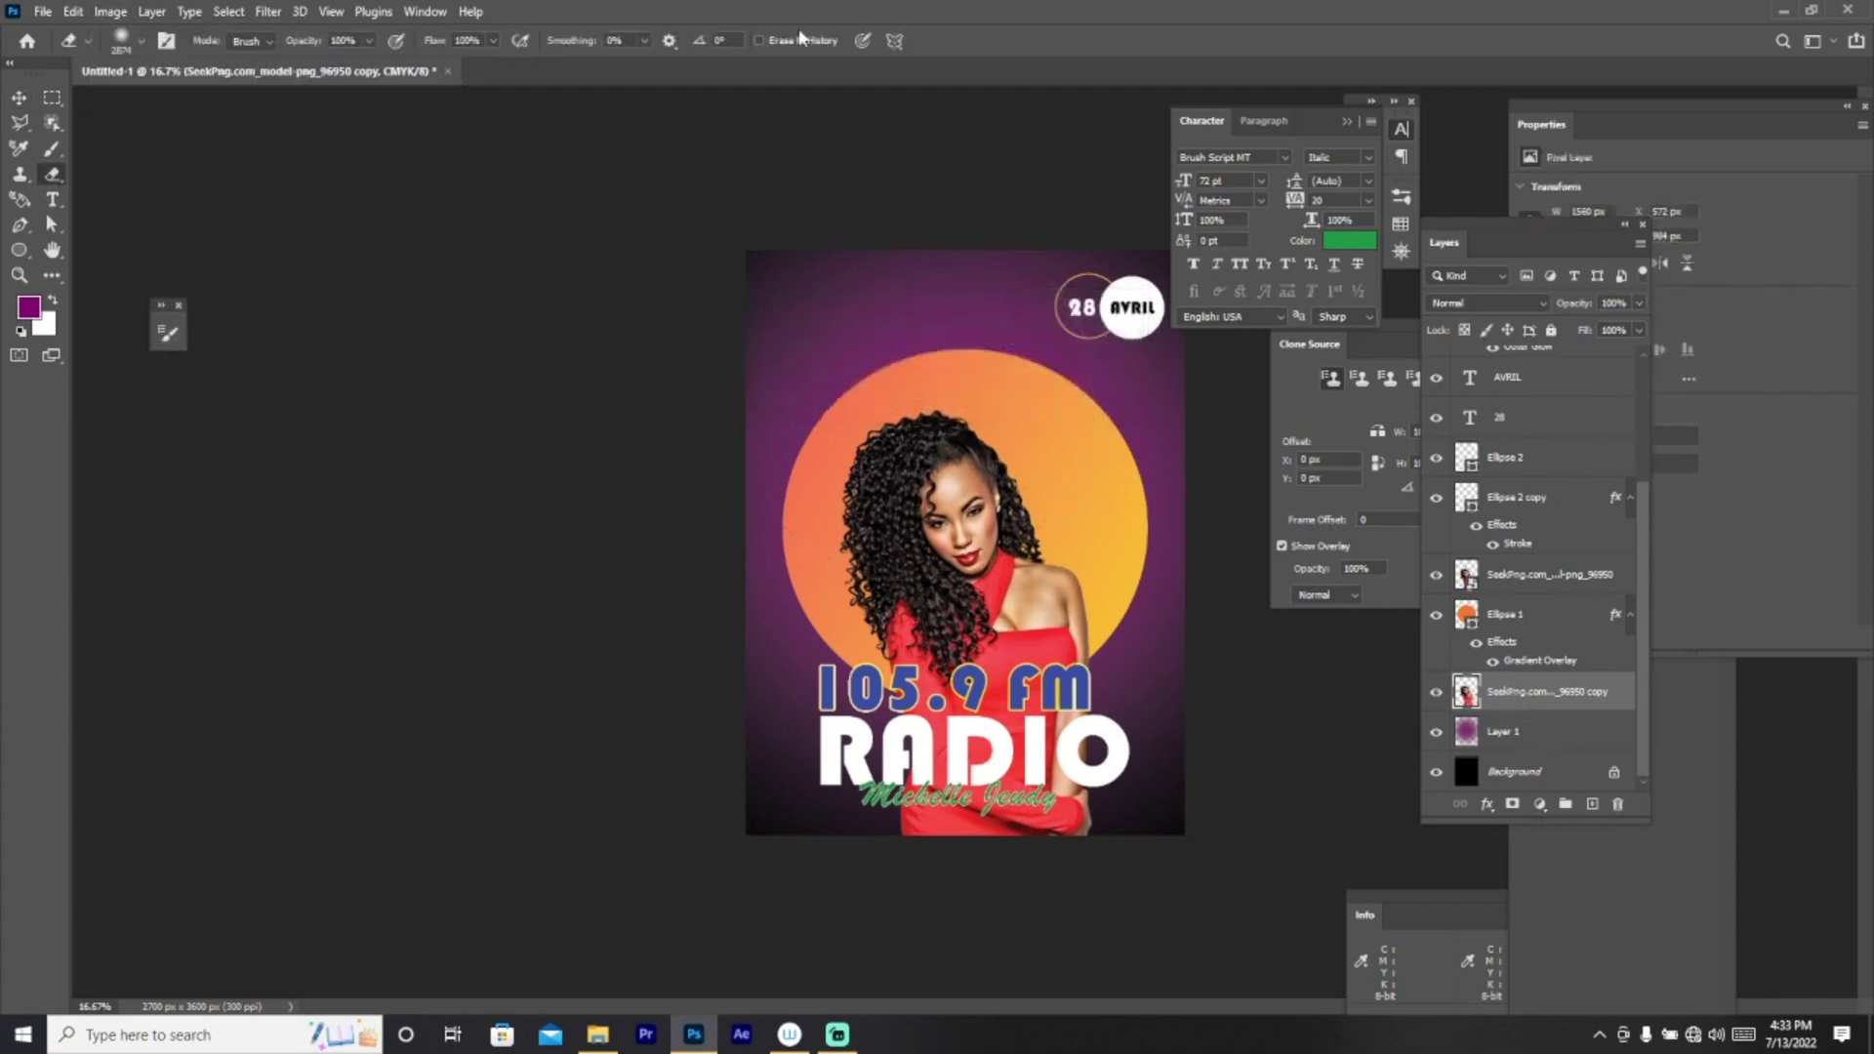
pyautogui.click(73, 12)
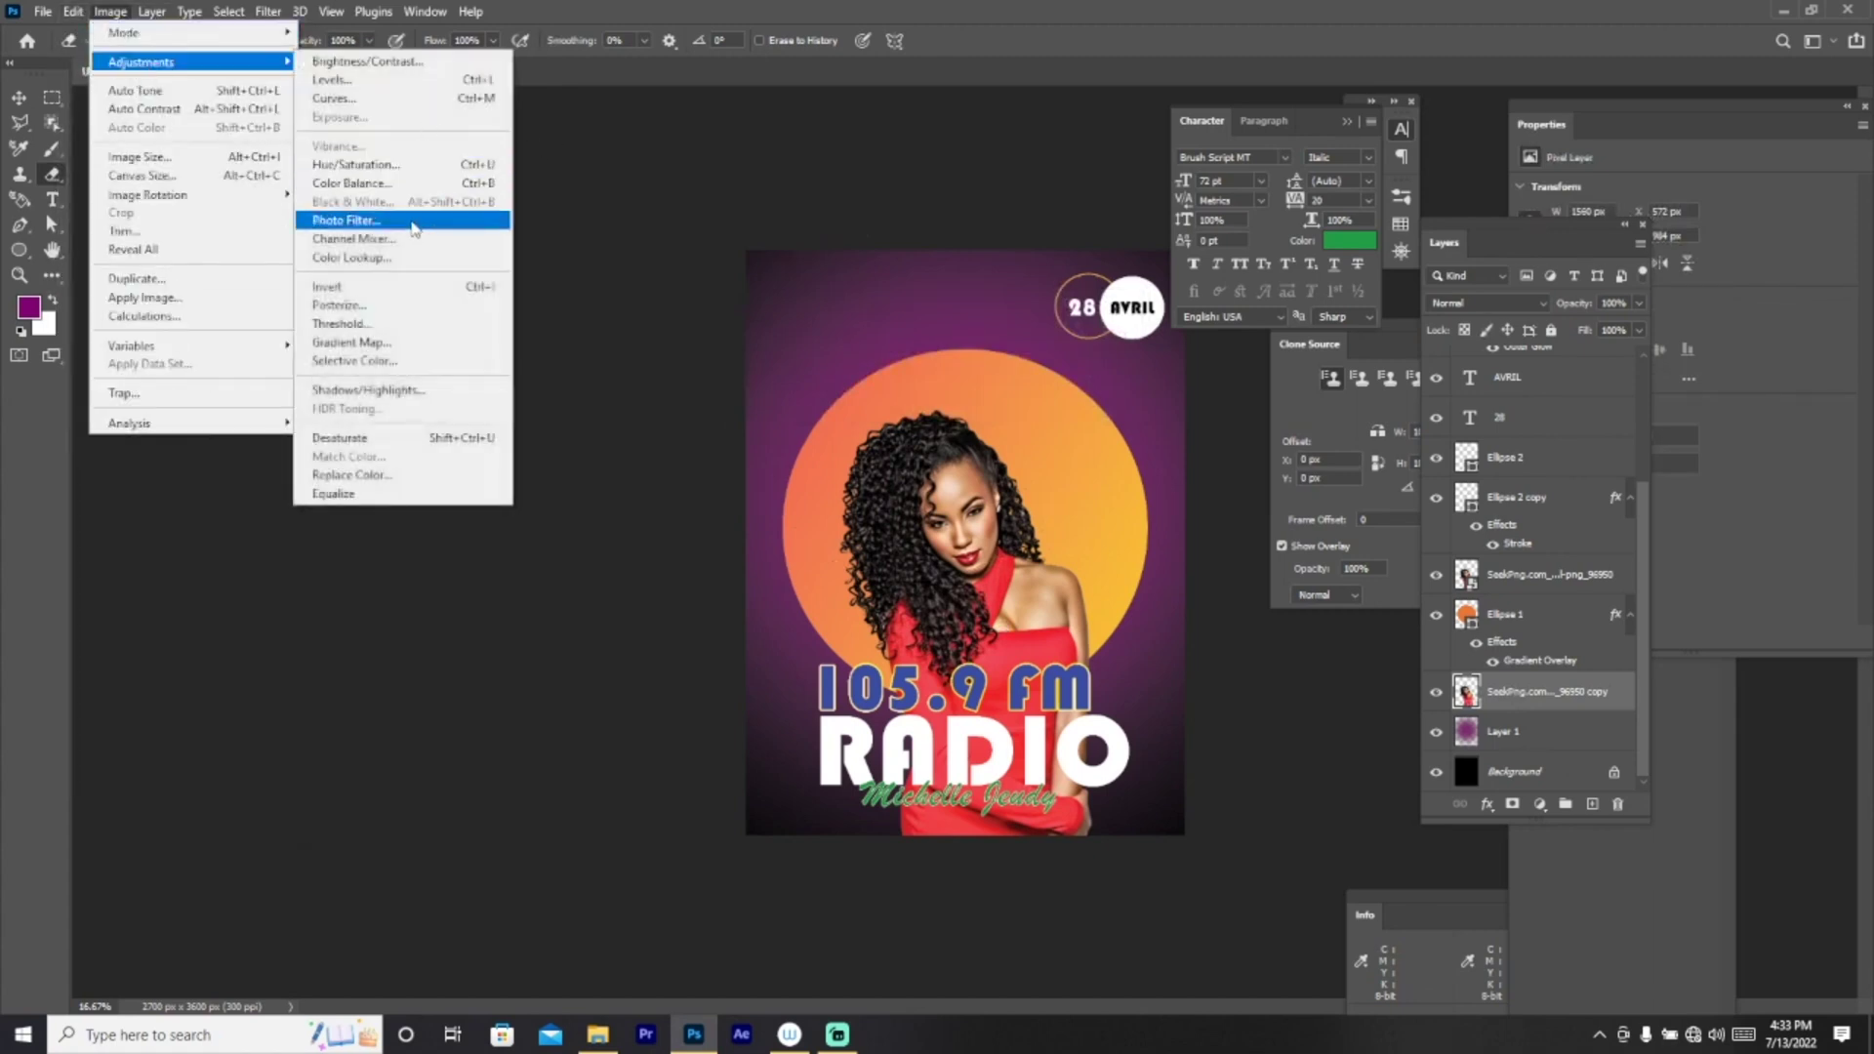
pyautogui.click(380, 439)
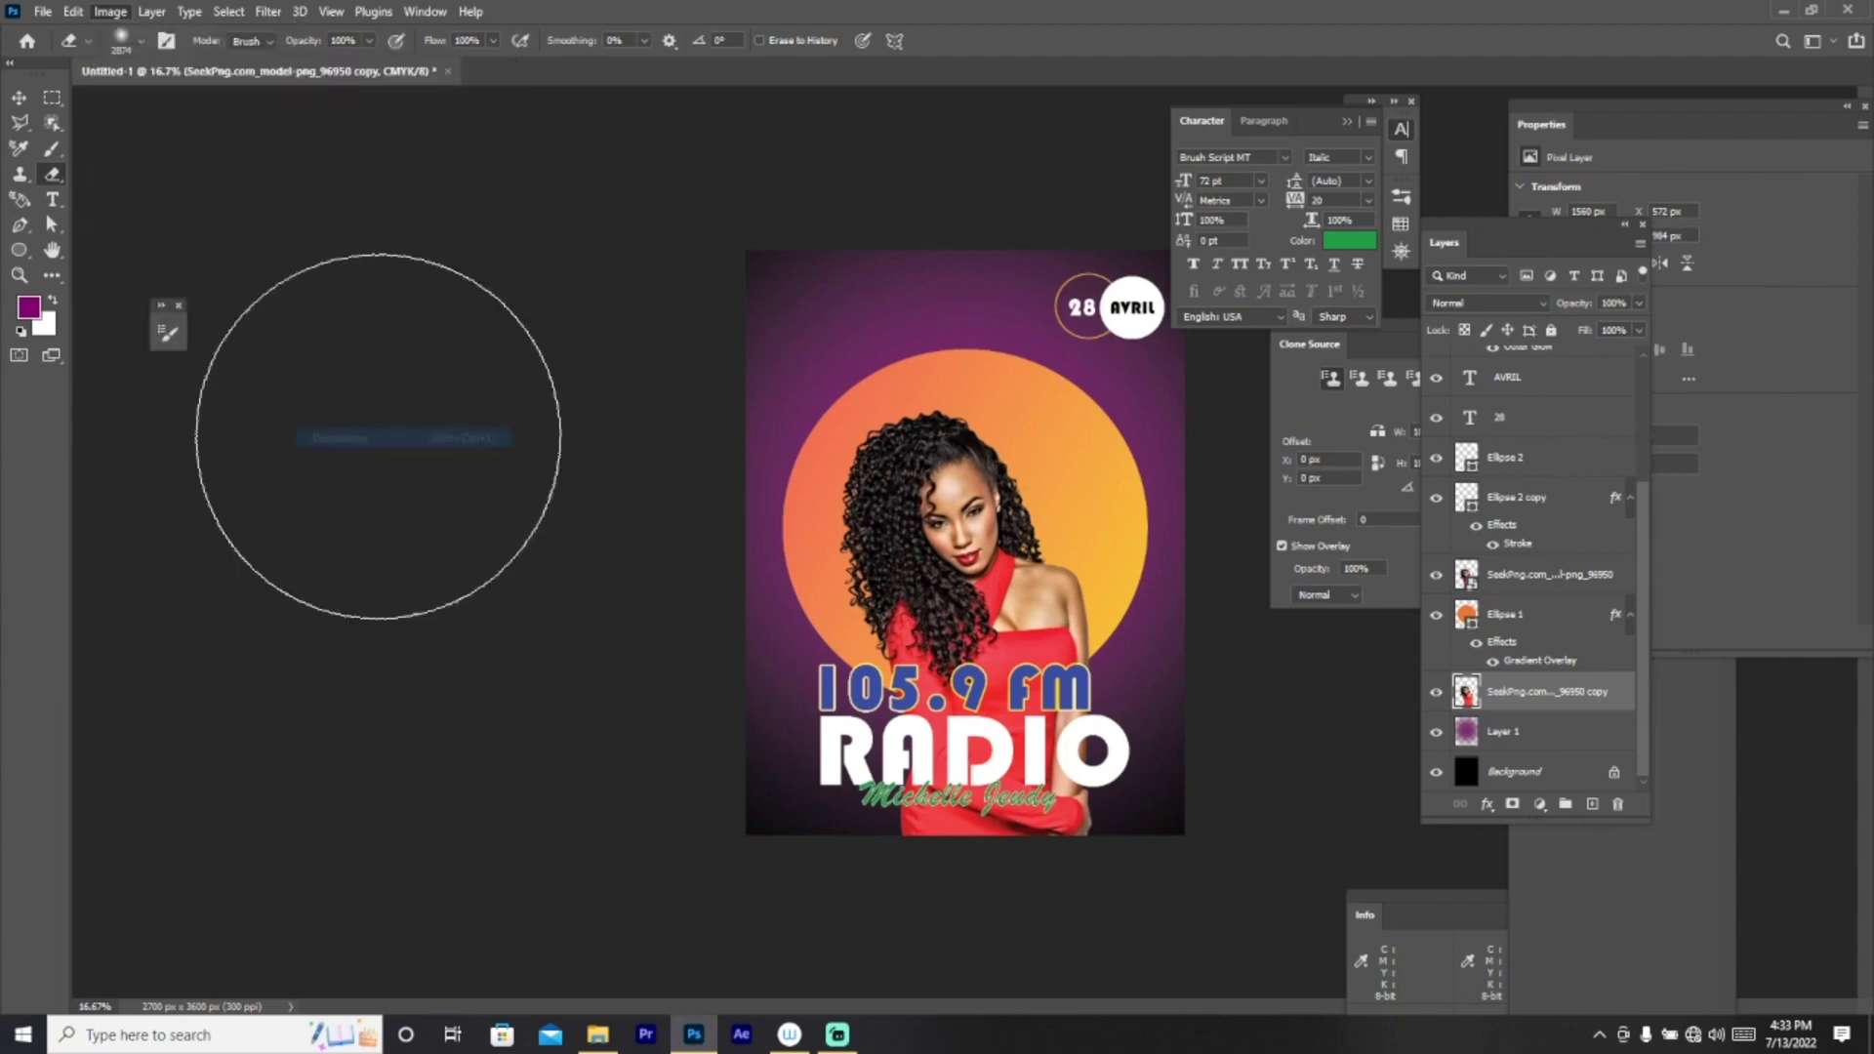
pyautogui.click(18, 98)
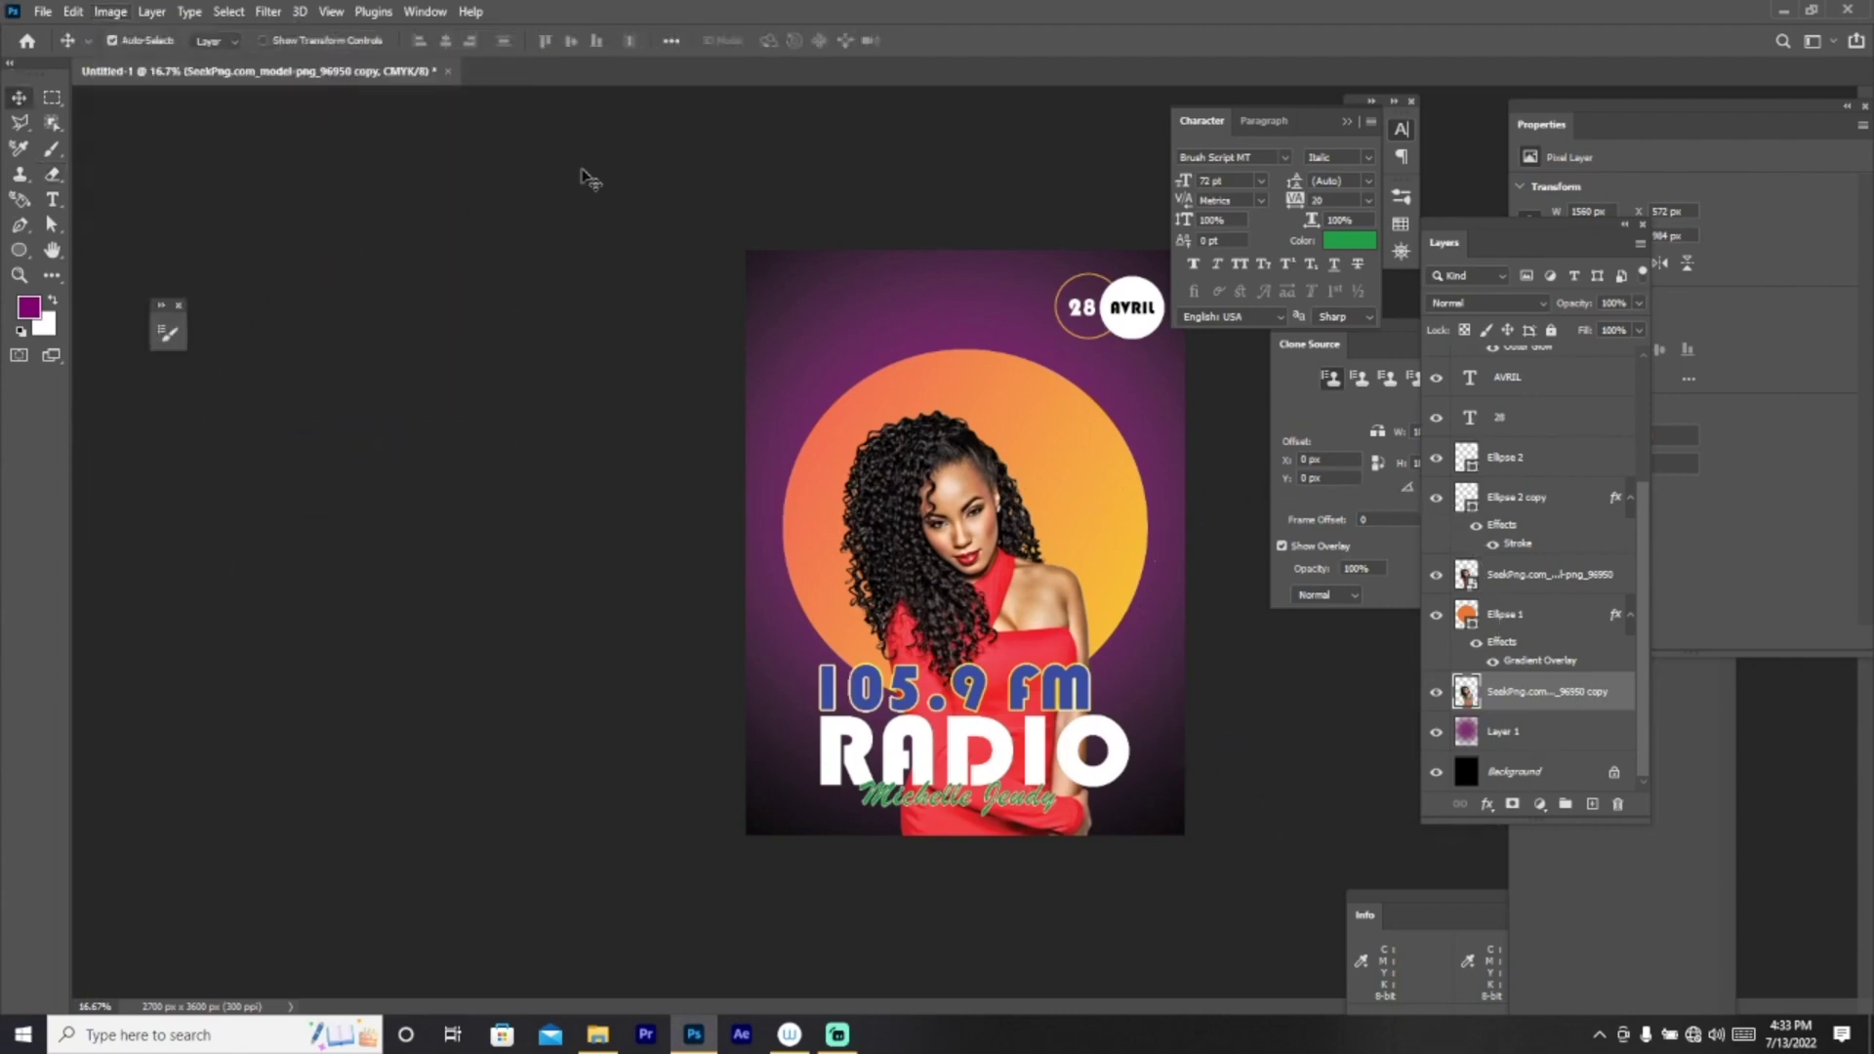
# Step: Move the gray model copy up-left and enlarge it to about 178%
pyautogui.moveTo(913, 415)
pyautogui.mouseDown()
pyautogui.moveTo(789, 261)
pyautogui.moveTo(832, 343)
pyautogui.mouseUp()
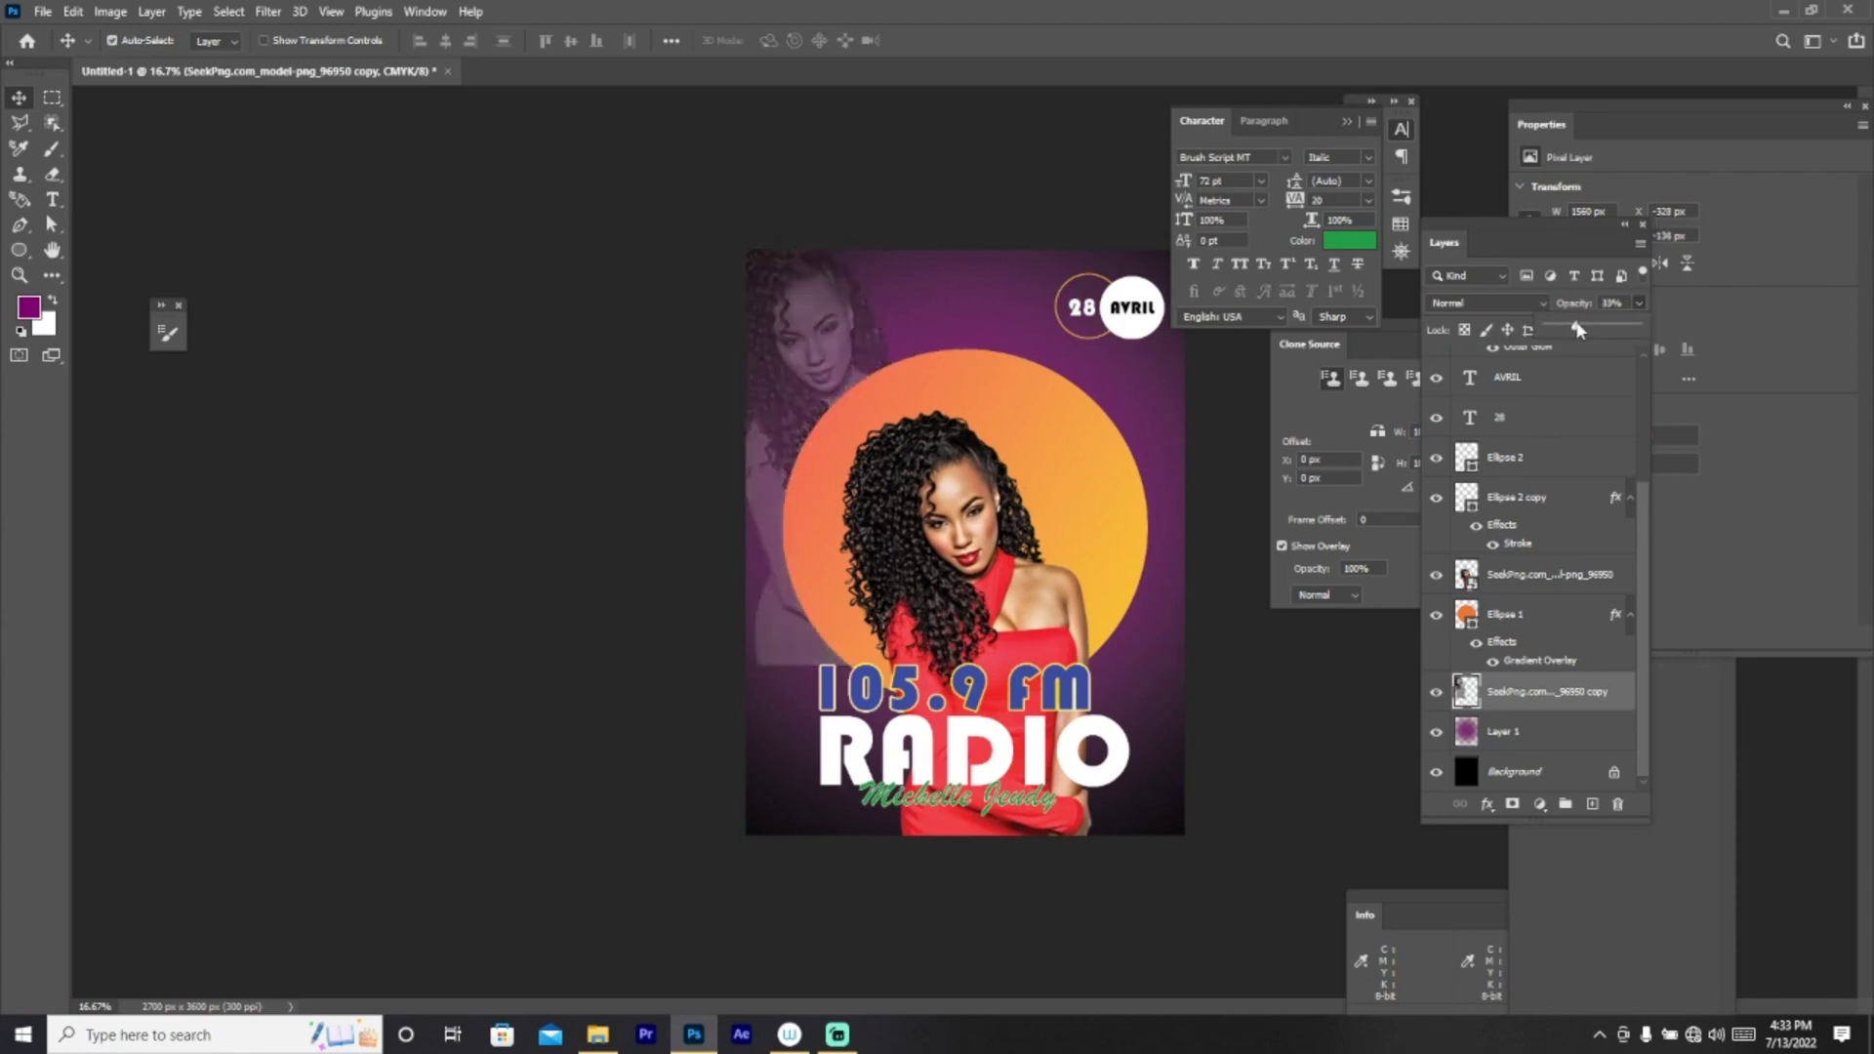
pyautogui.hotkey('ctrl', 't')
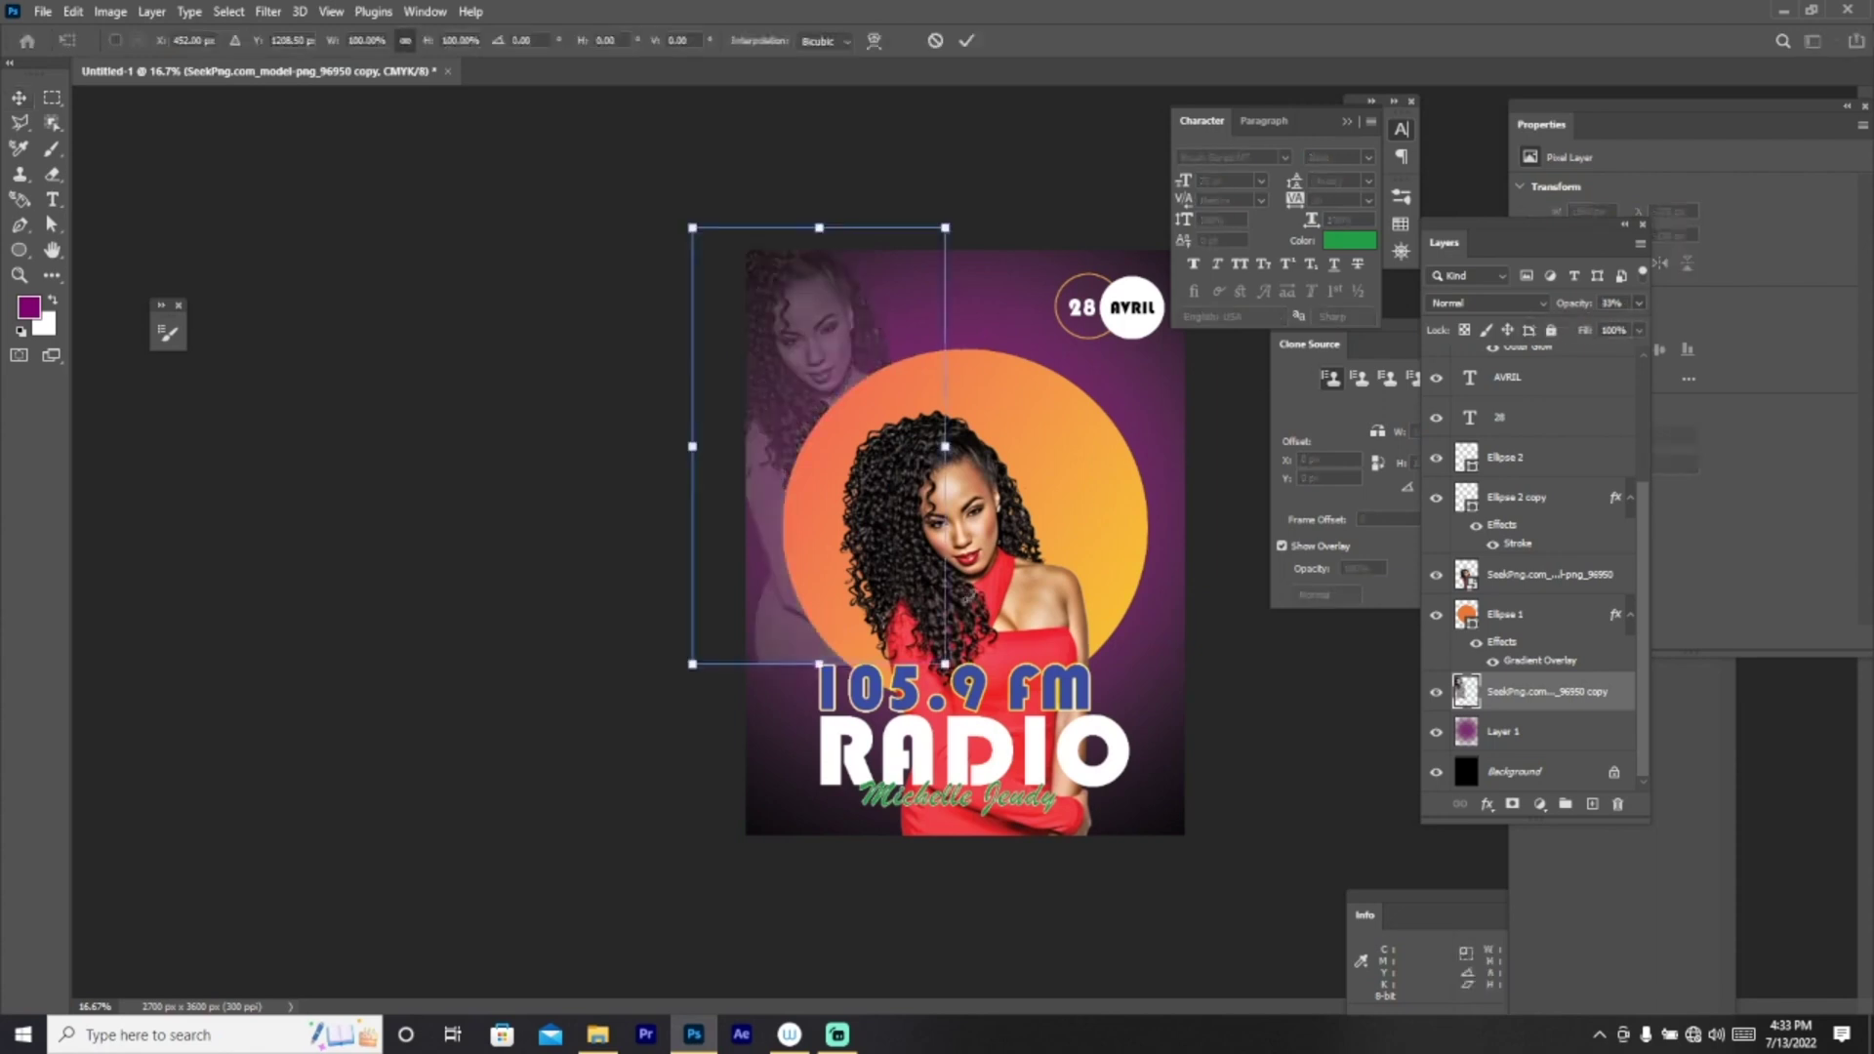
pyautogui.moveTo(945, 663)
pyautogui.mouseDown()
pyautogui.moveTo(1052, 841)
pyautogui.moveTo(1012, 785)
pyautogui.mouseUp()
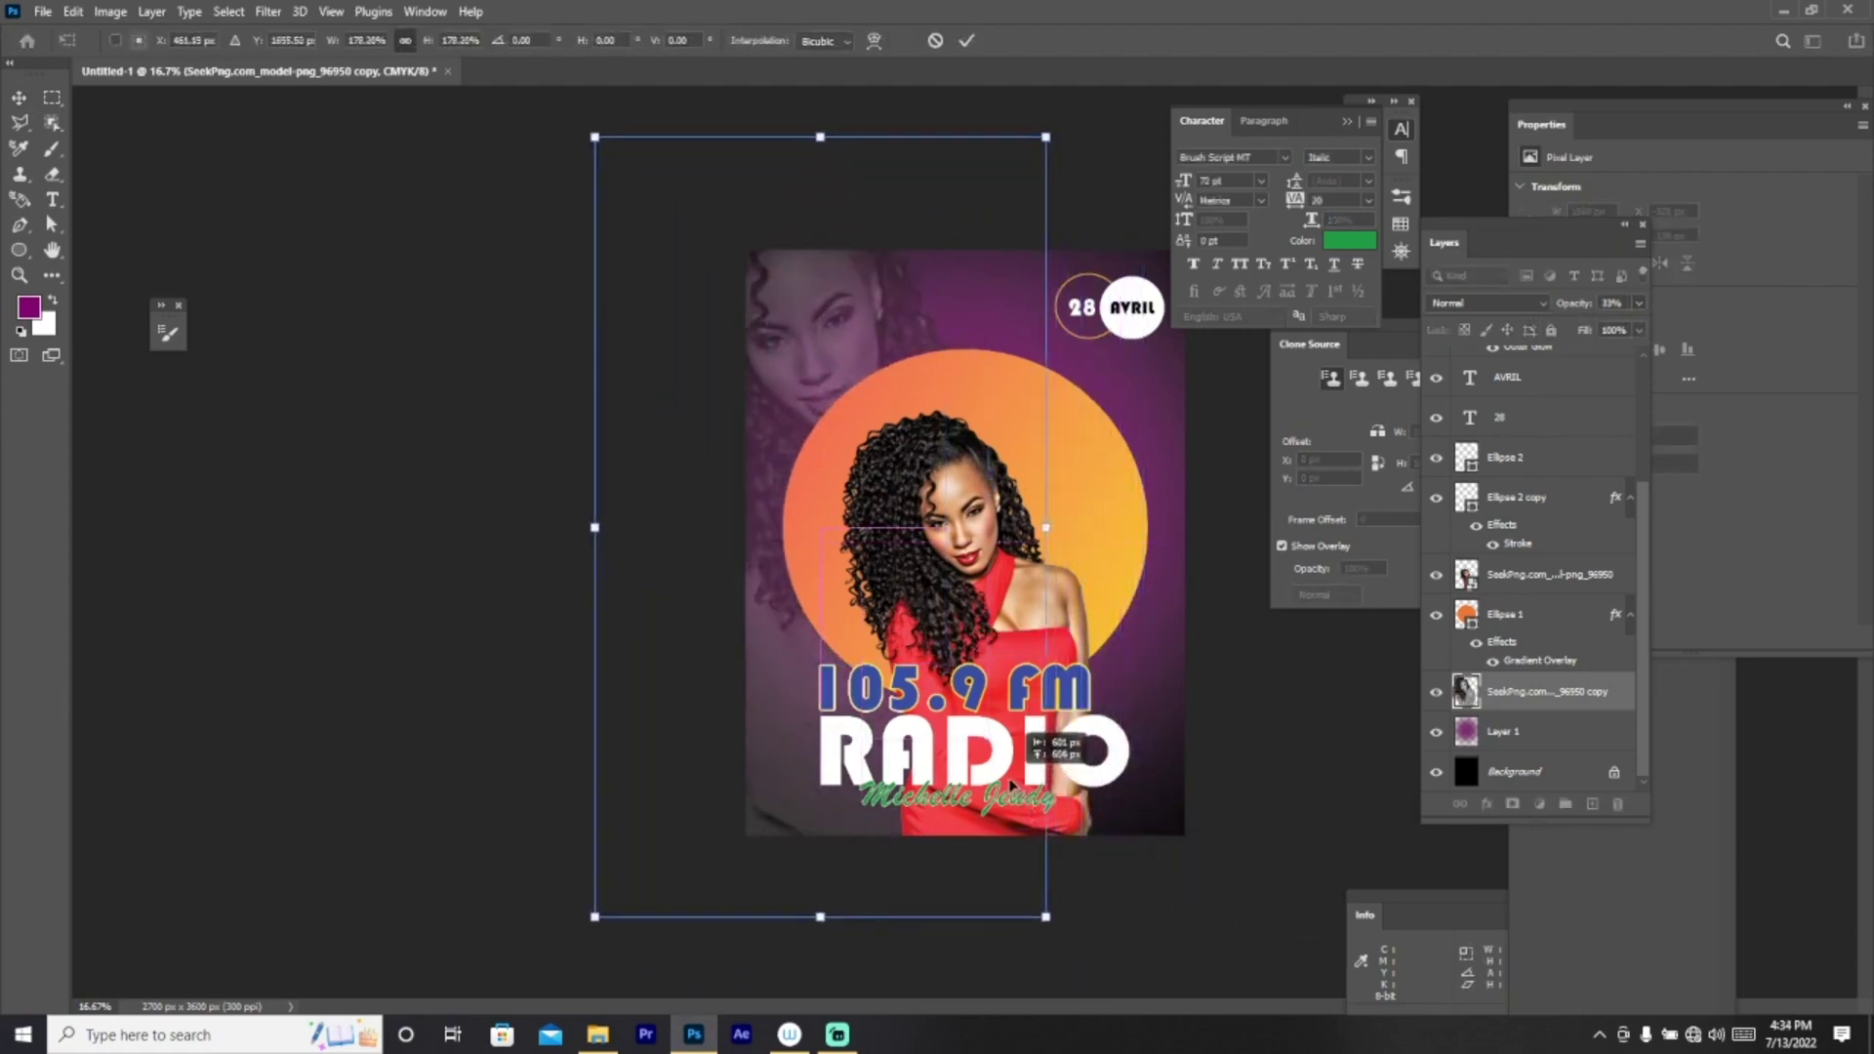
pyautogui.click(968, 39)
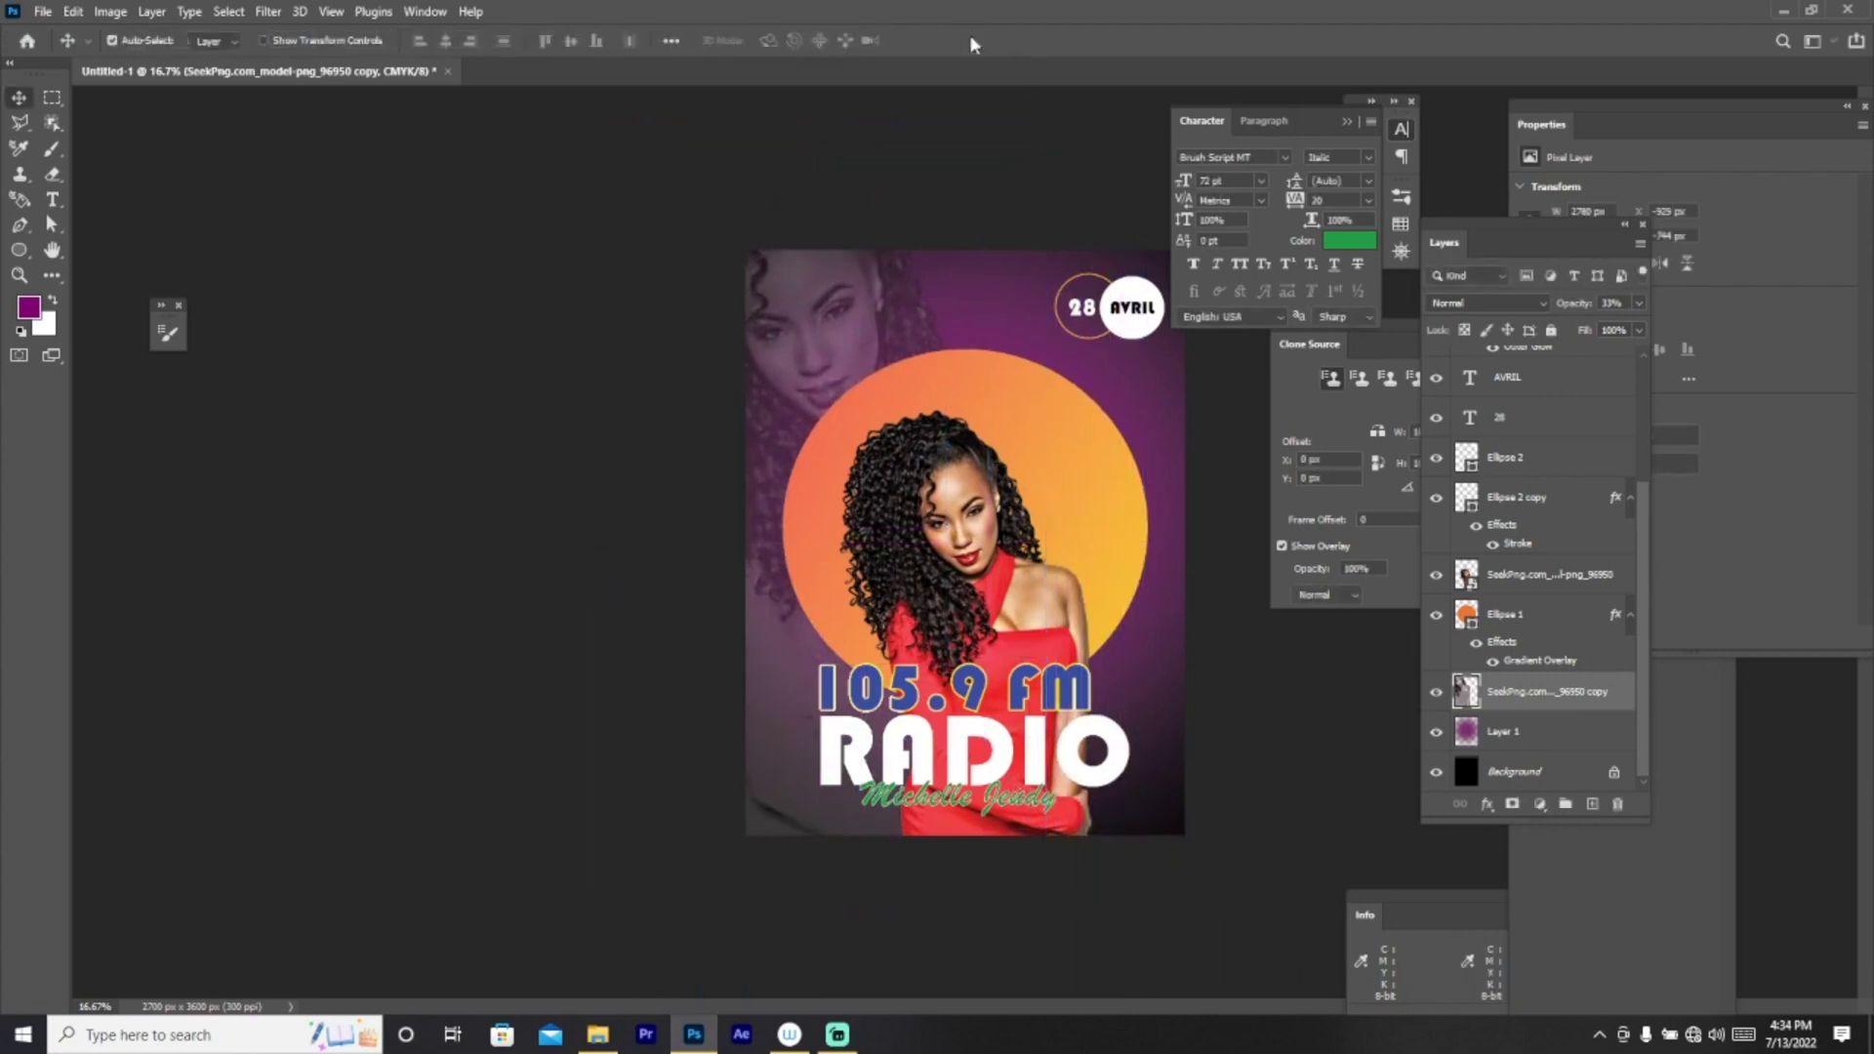
pyautogui.click(1356, 122)
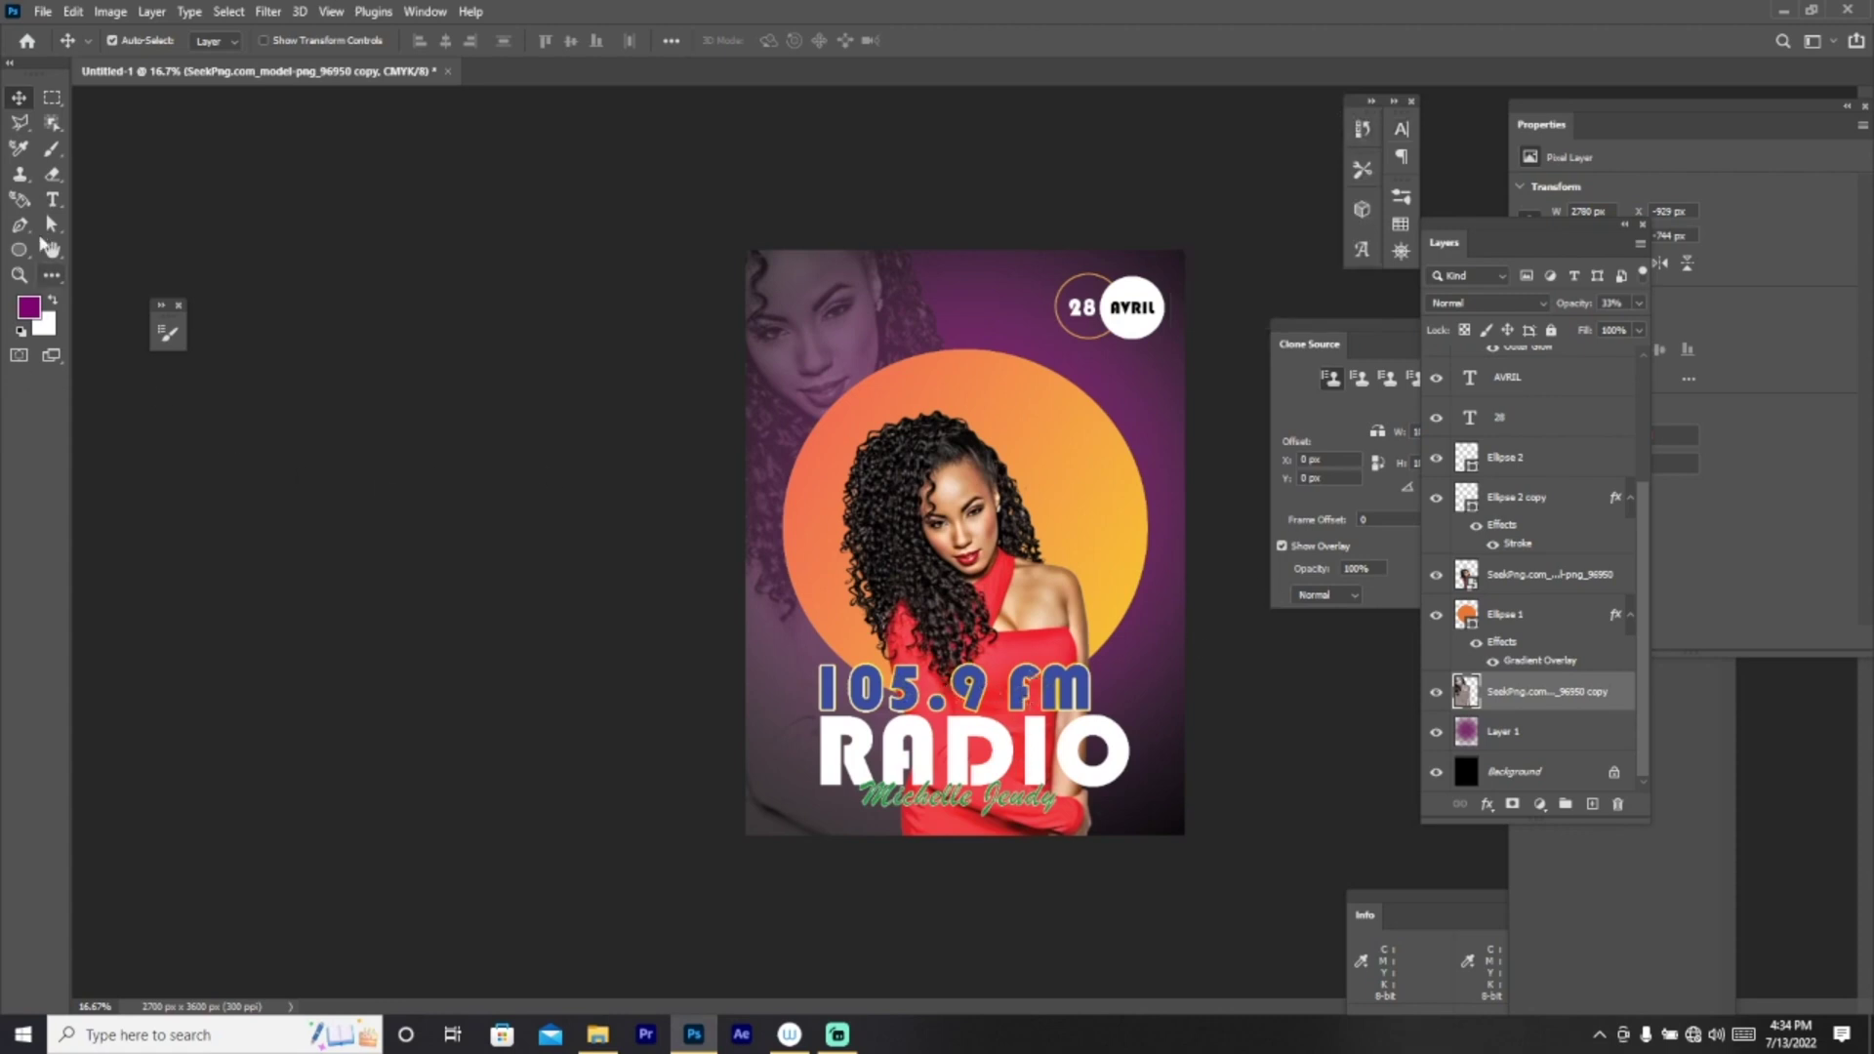
pyautogui.click(19, 275)
pyautogui.keyDown('alt'); pyautogui.click(866, 475); pyautogui.keyUp('alt')
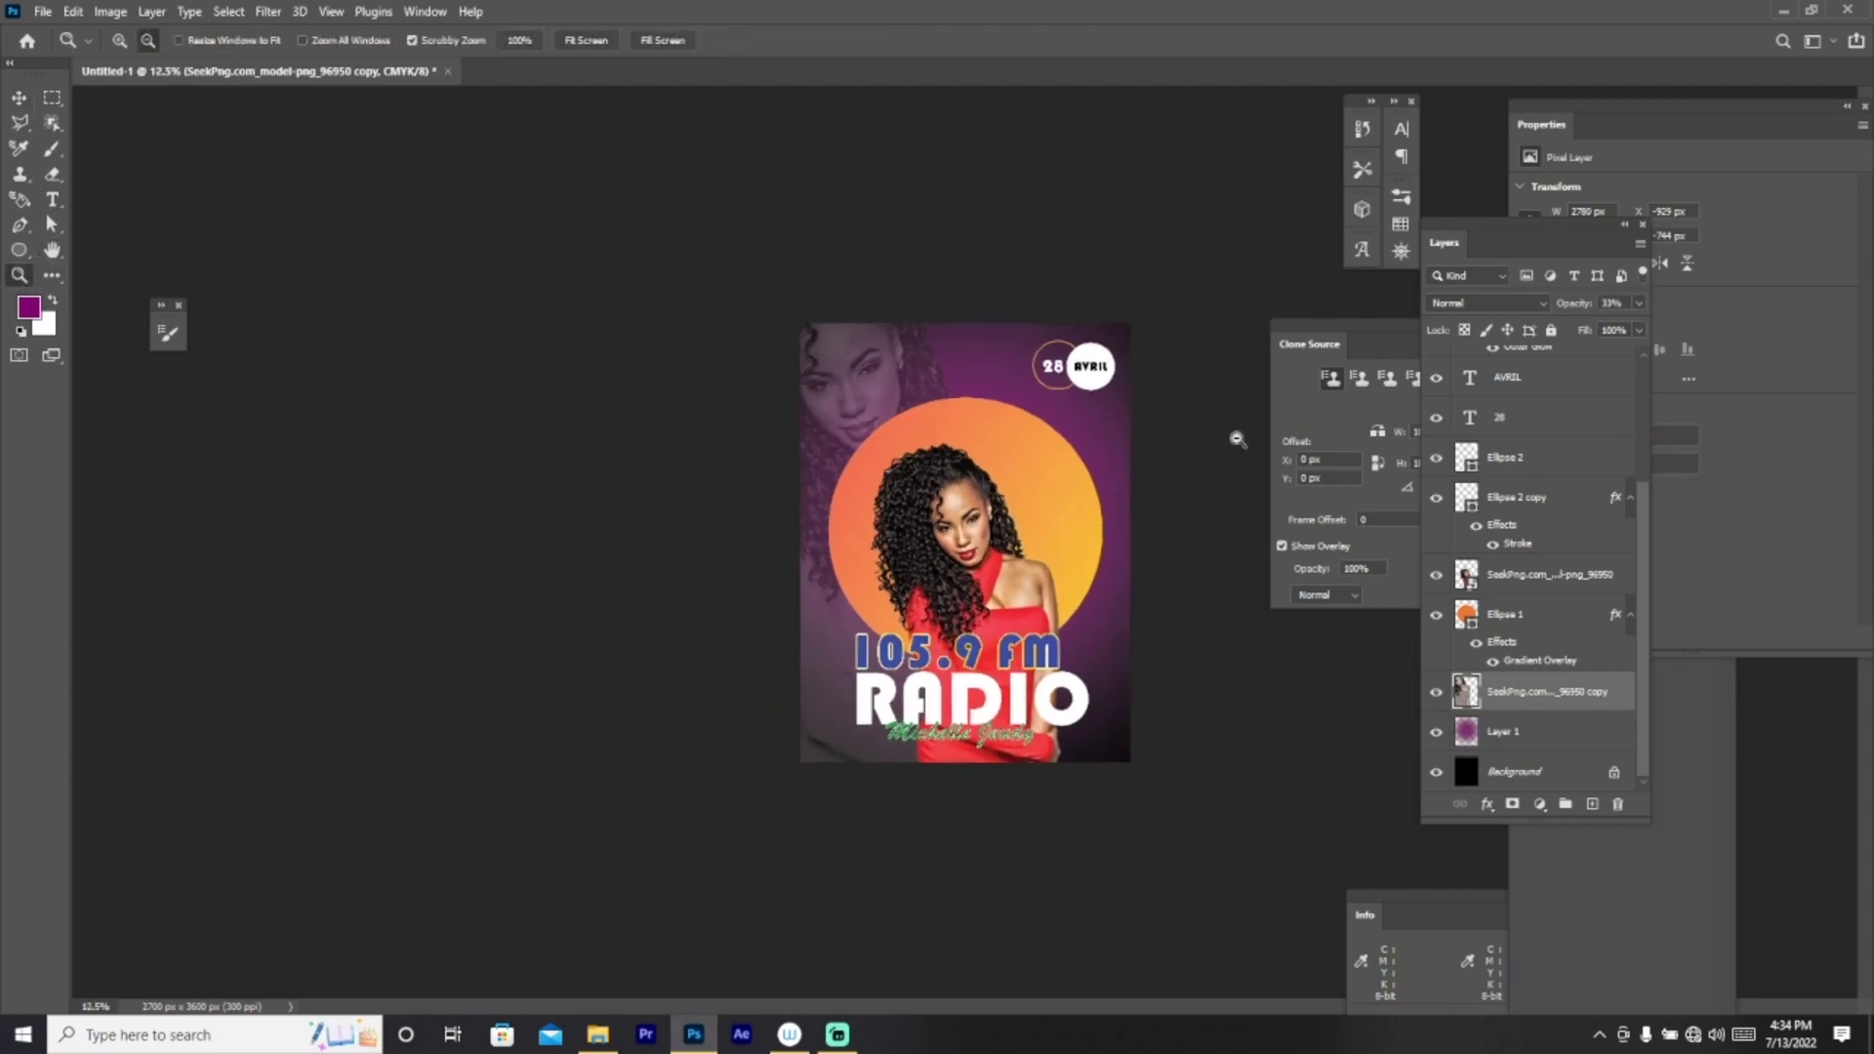